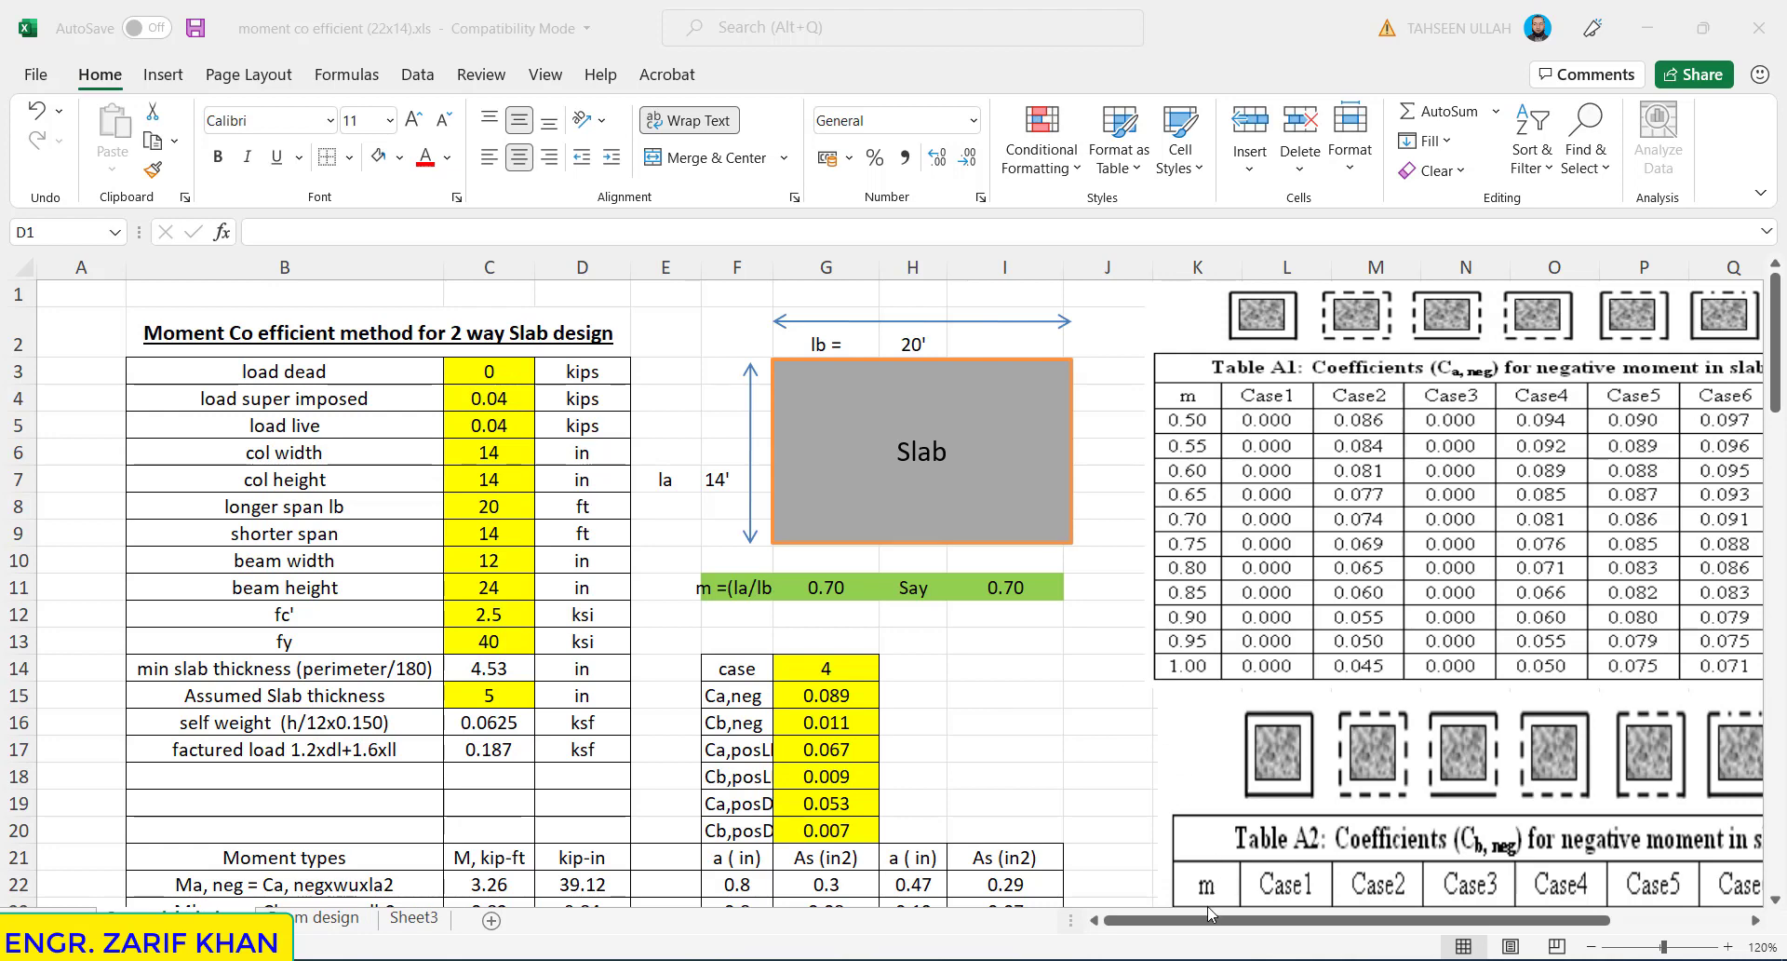
- Zoom the slab design sheet from 120% to 140%
click(1233, 928)
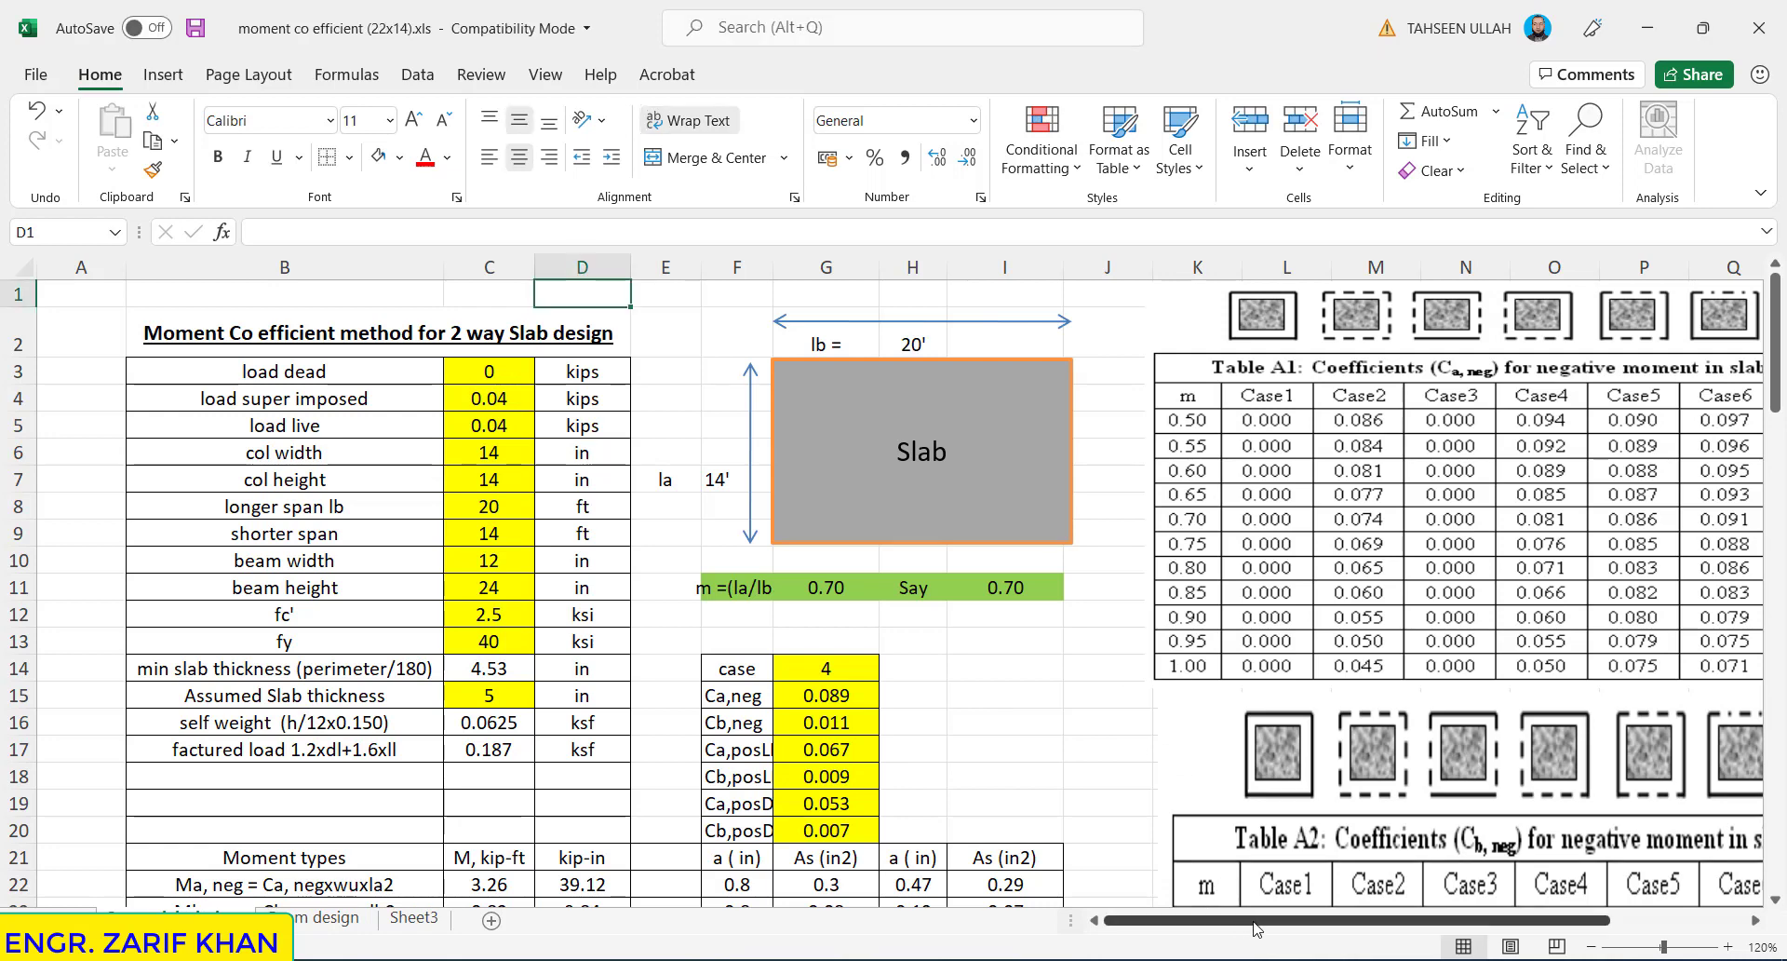
drag(1257, 928, 1540, 924)
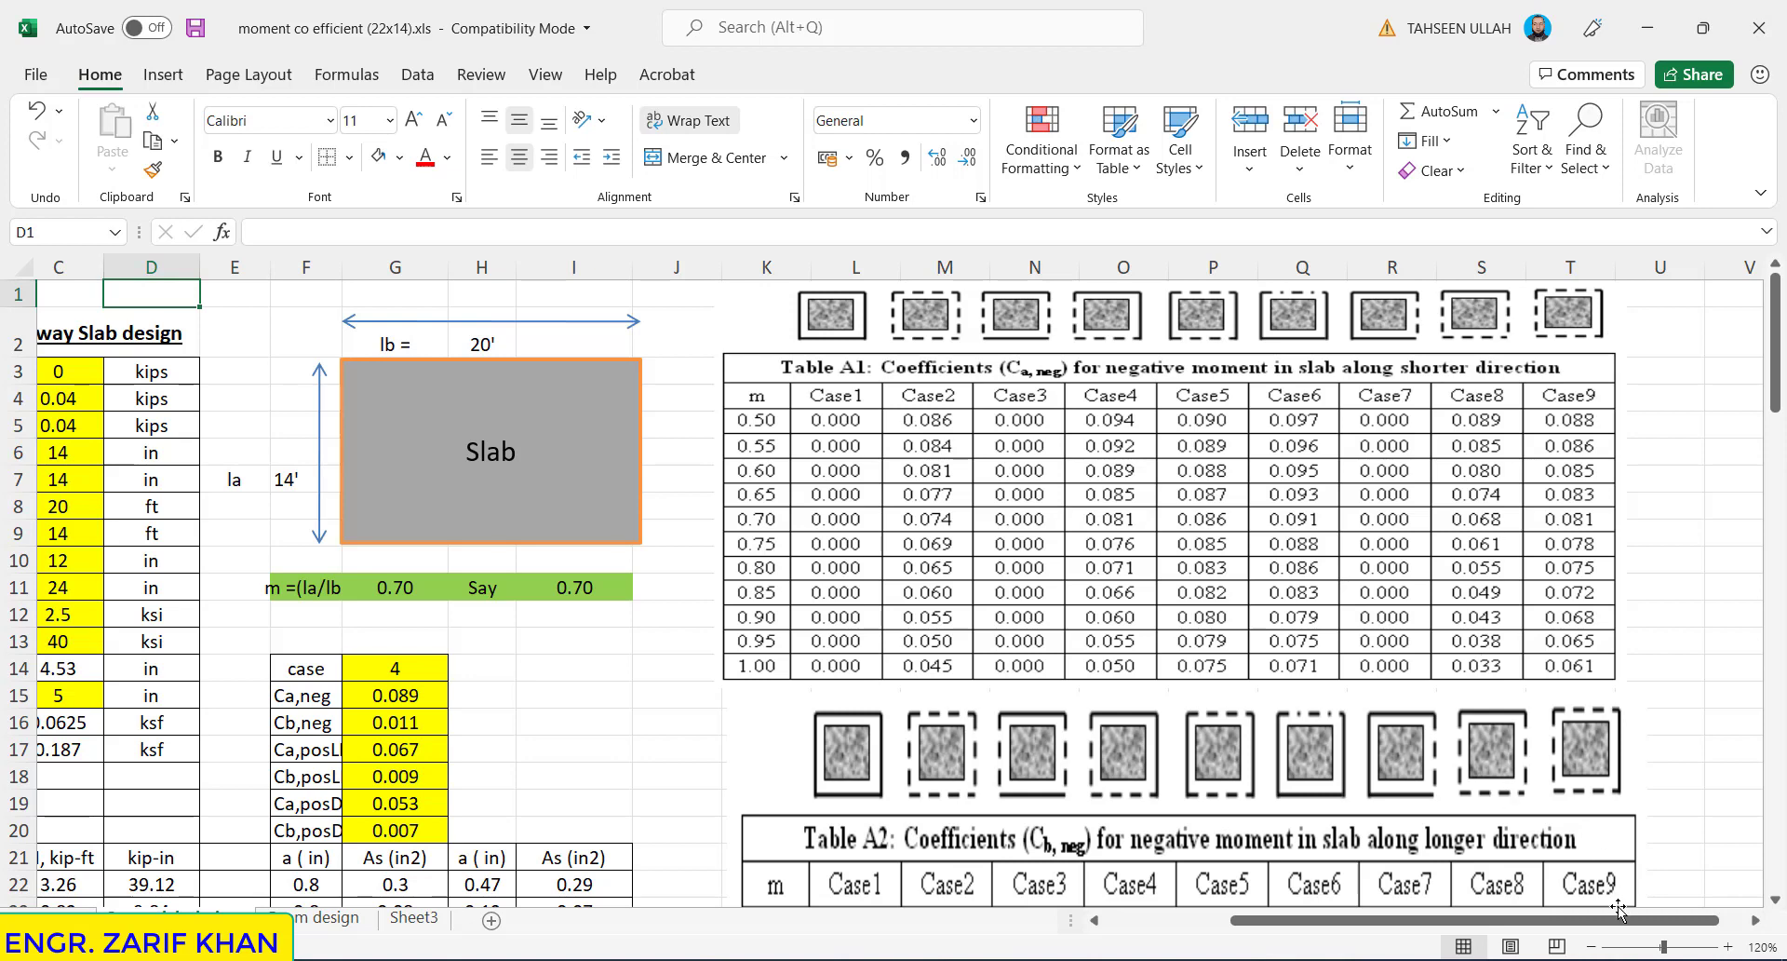
click(1728, 946)
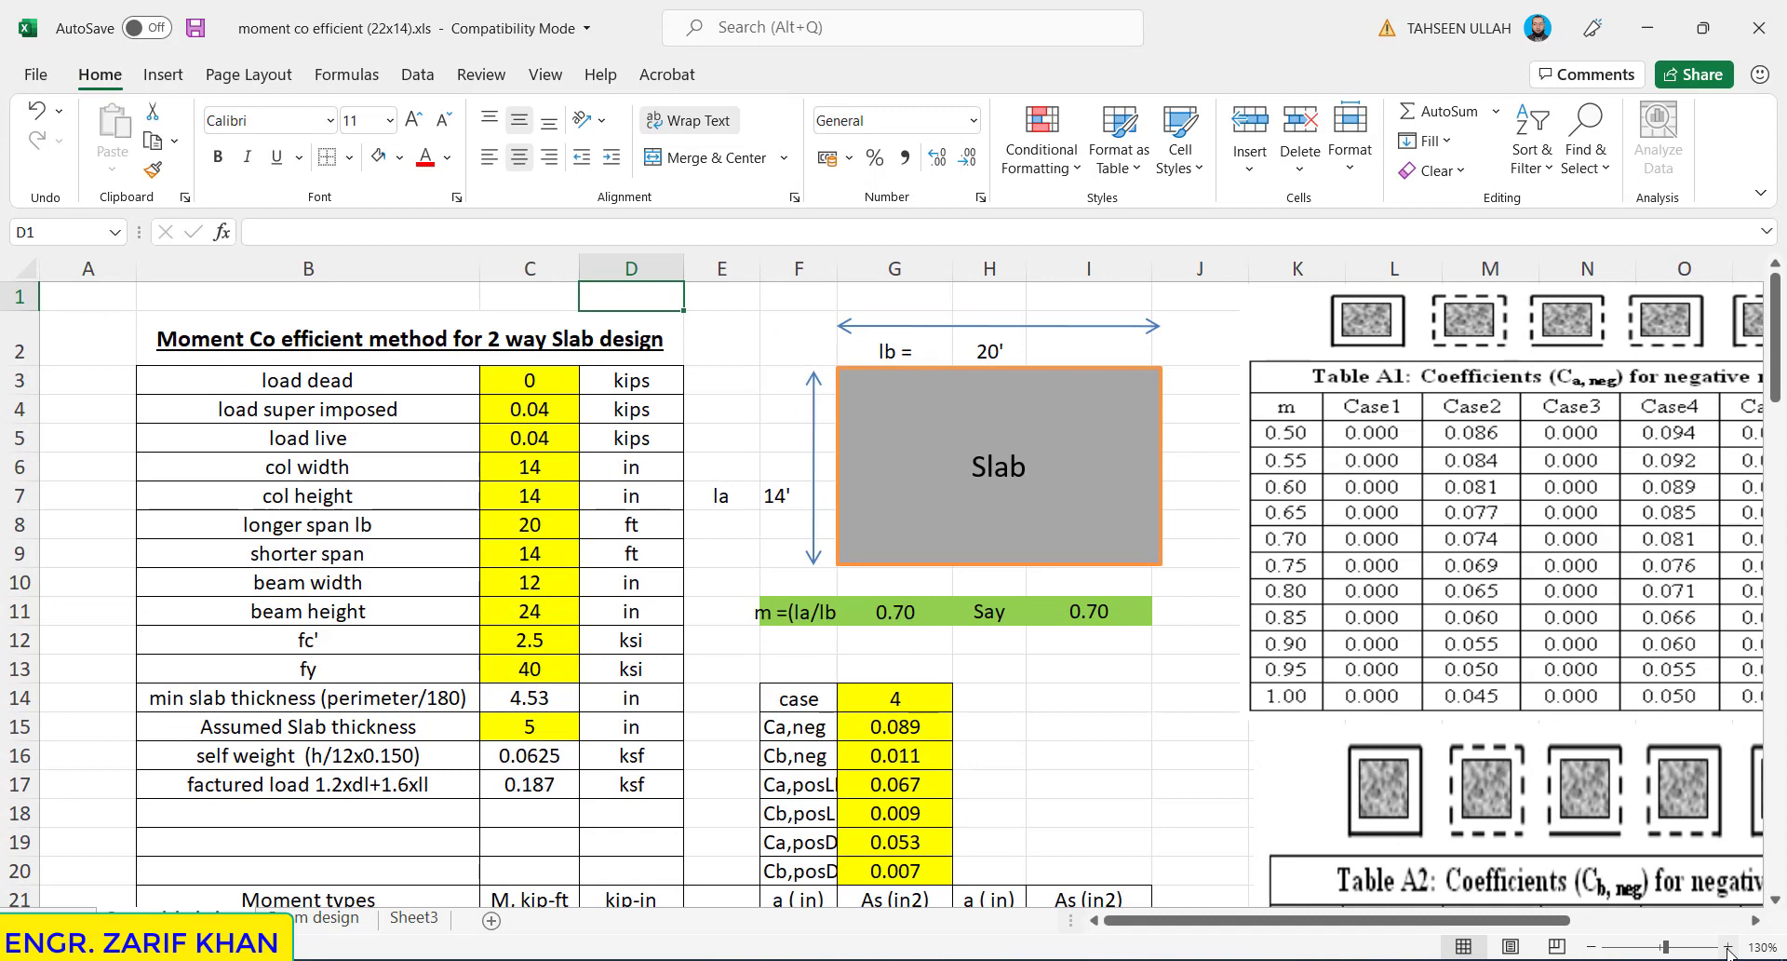
click(1727, 947)
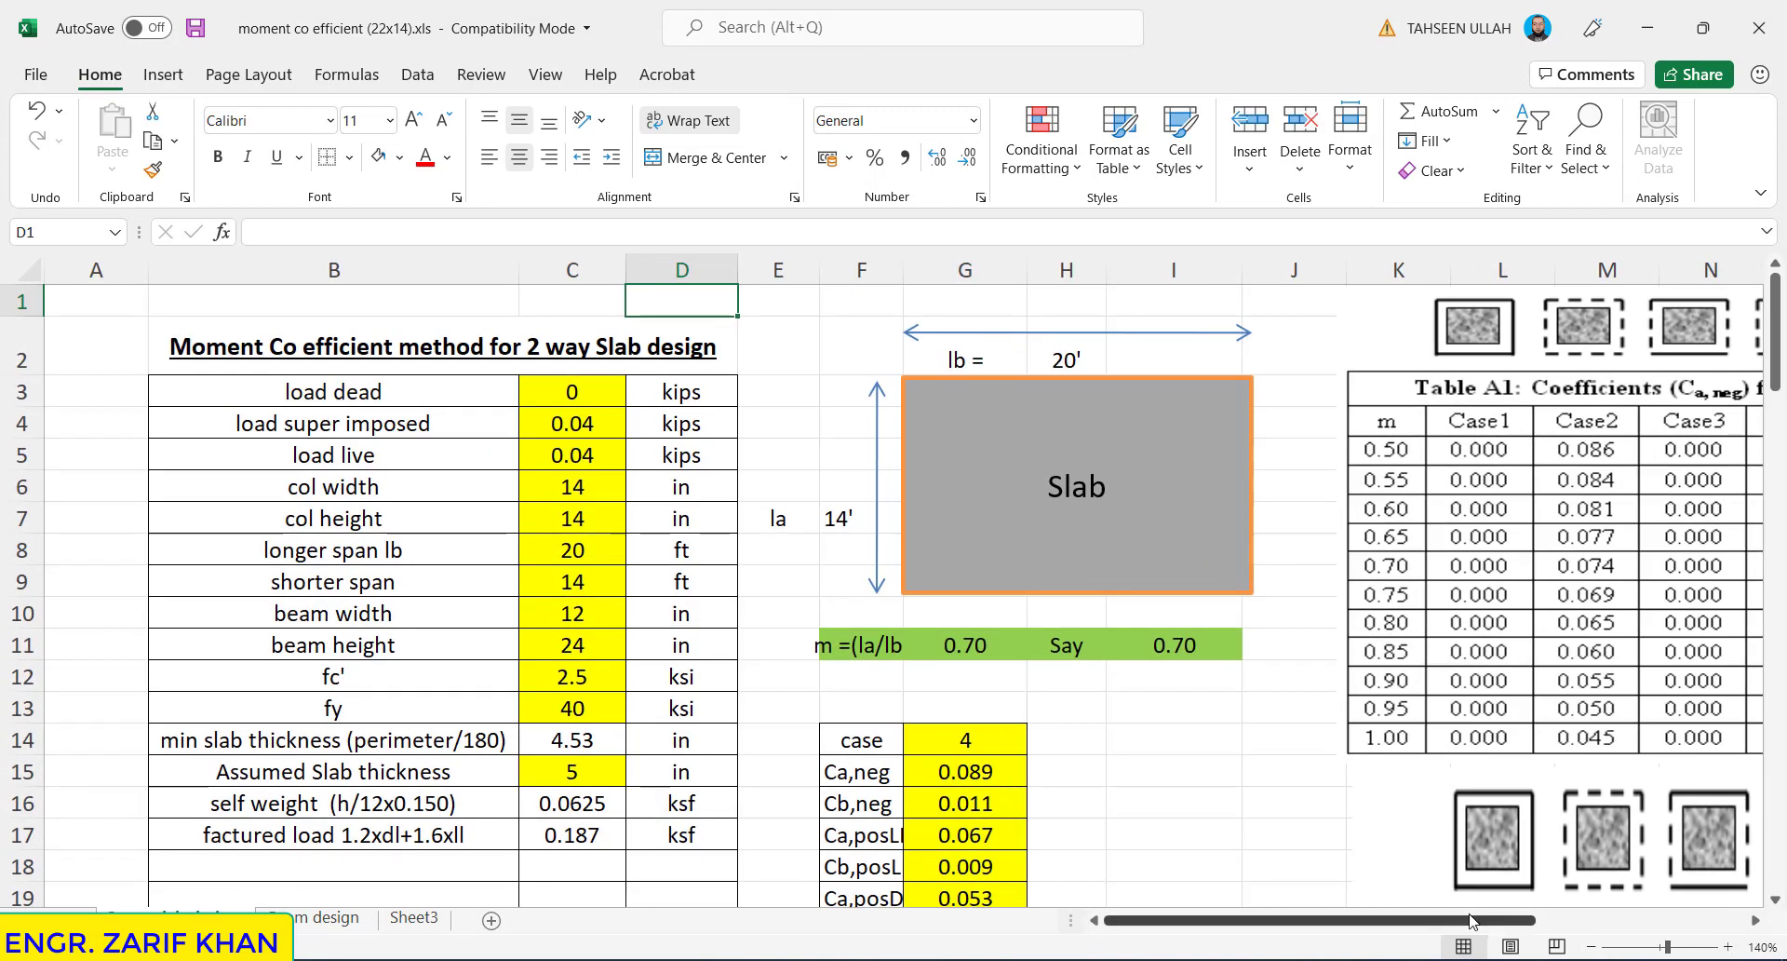
drag(1467, 921, 1646, 936)
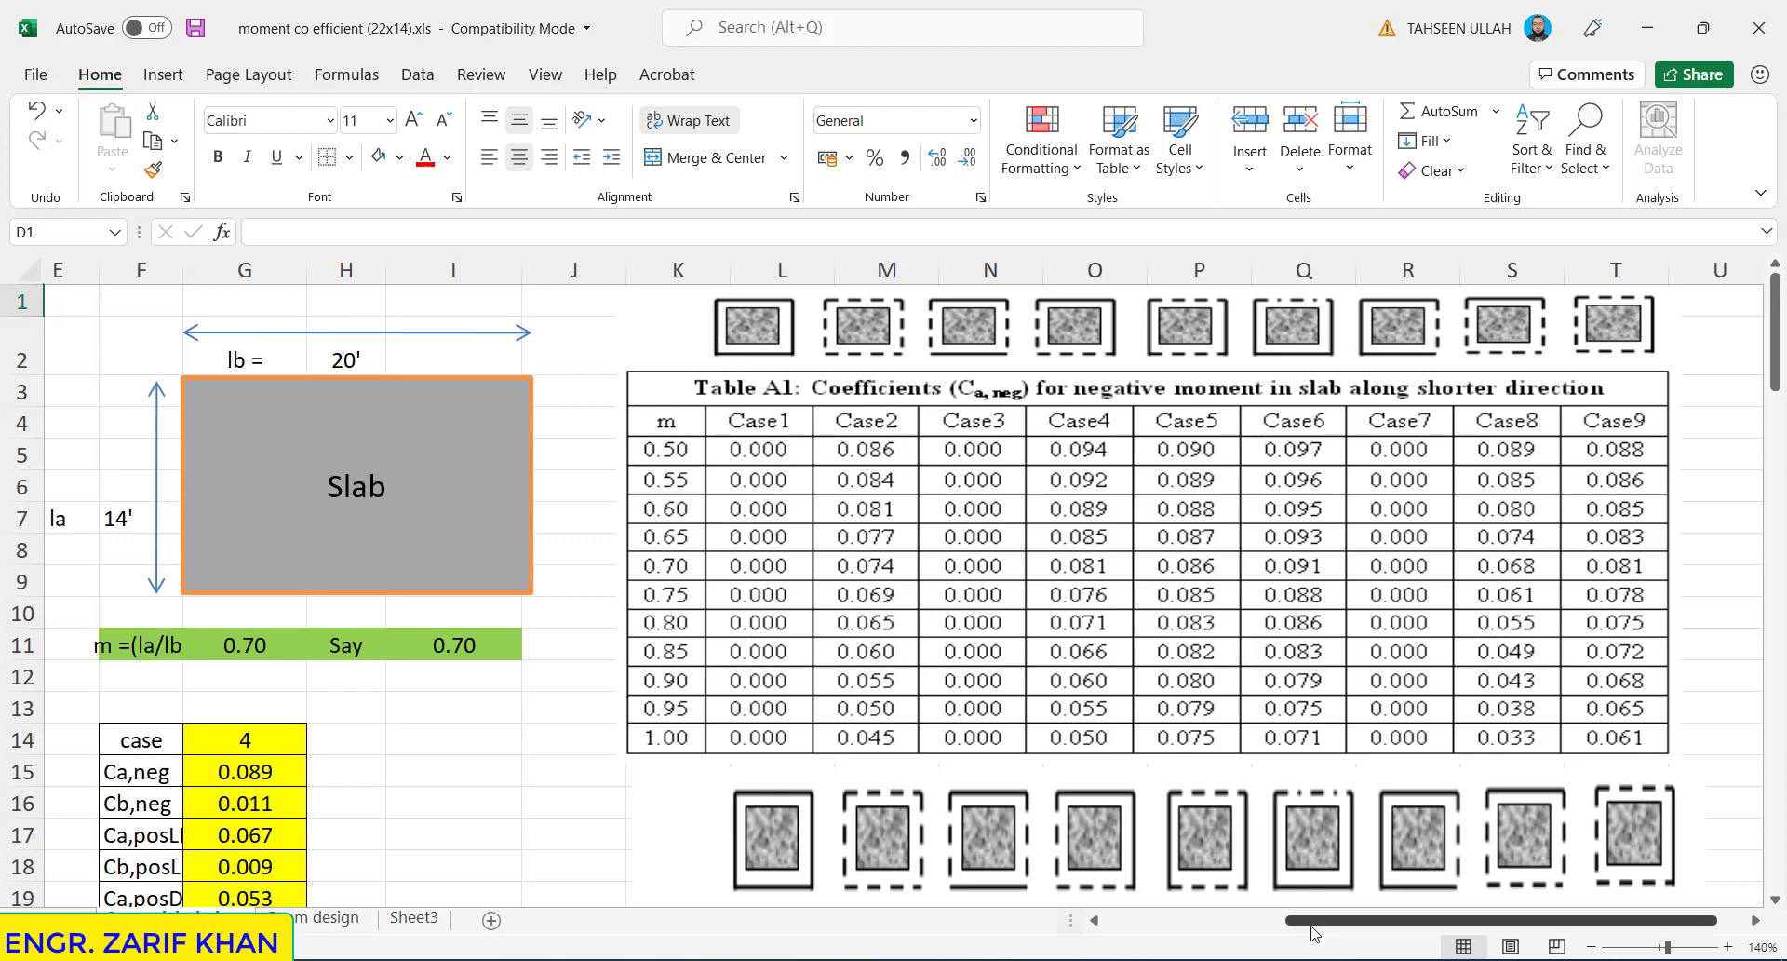
drag(1312, 922, 1122, 922)
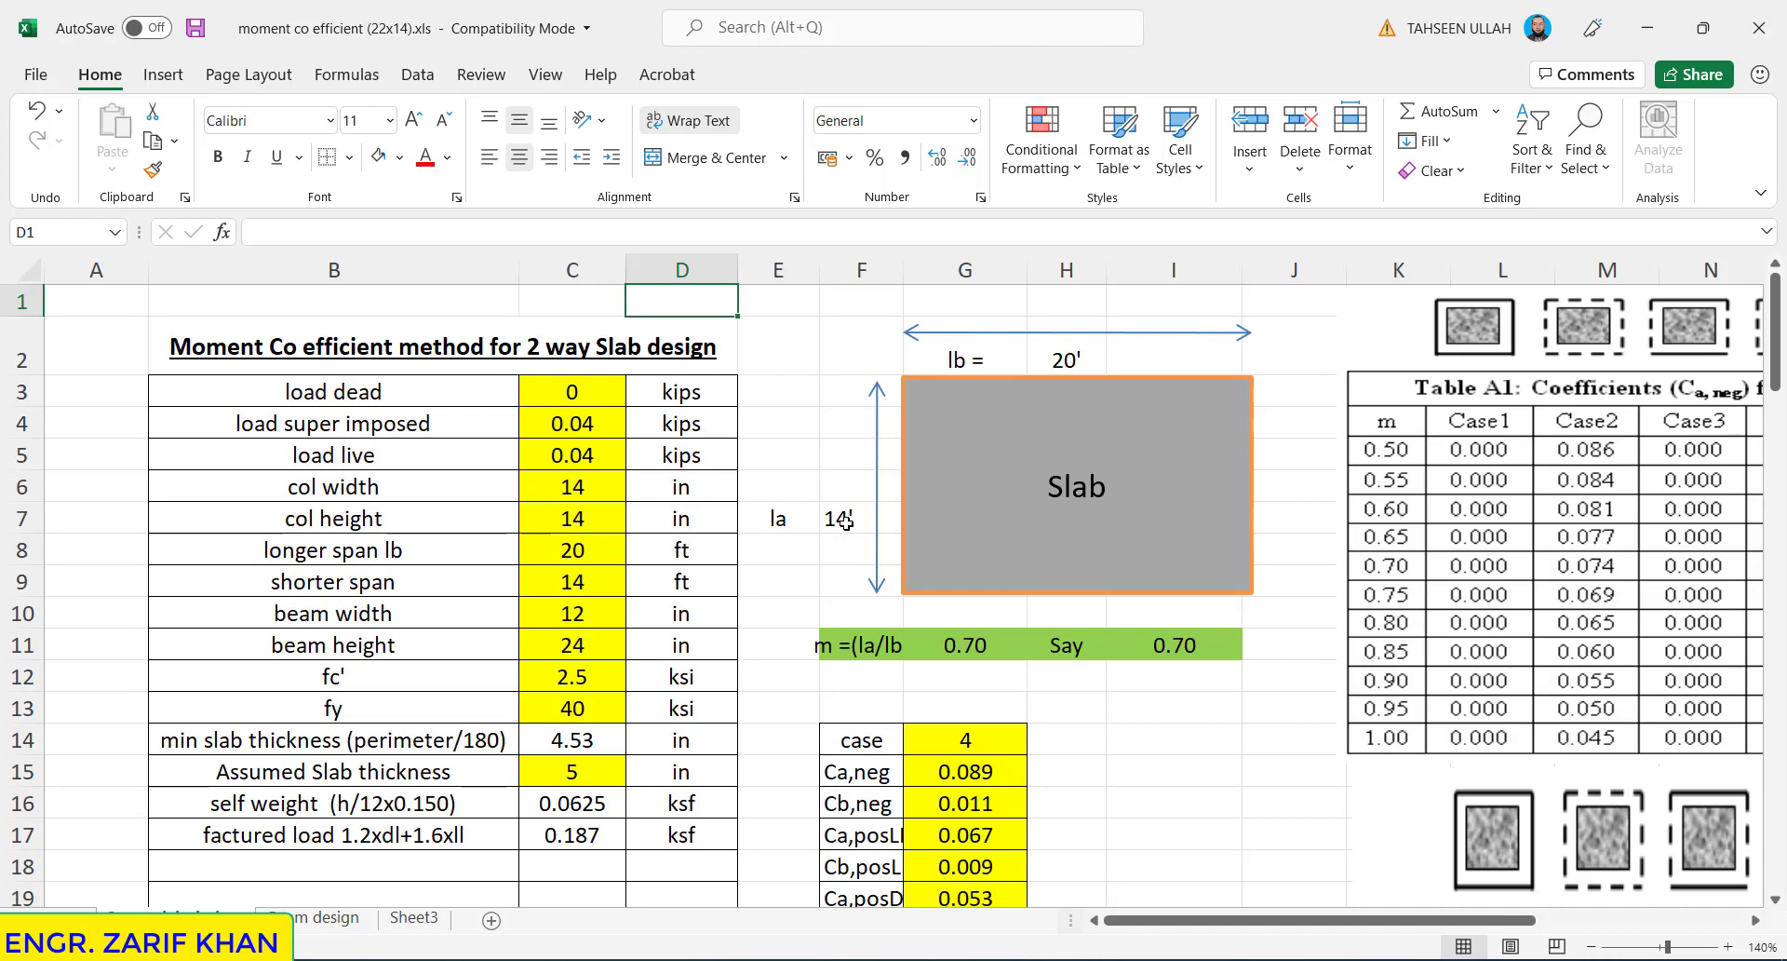
- Enter 0.02 kips as the dead load in C3 and change the live load in C5 to 0.08
click(551, 396)
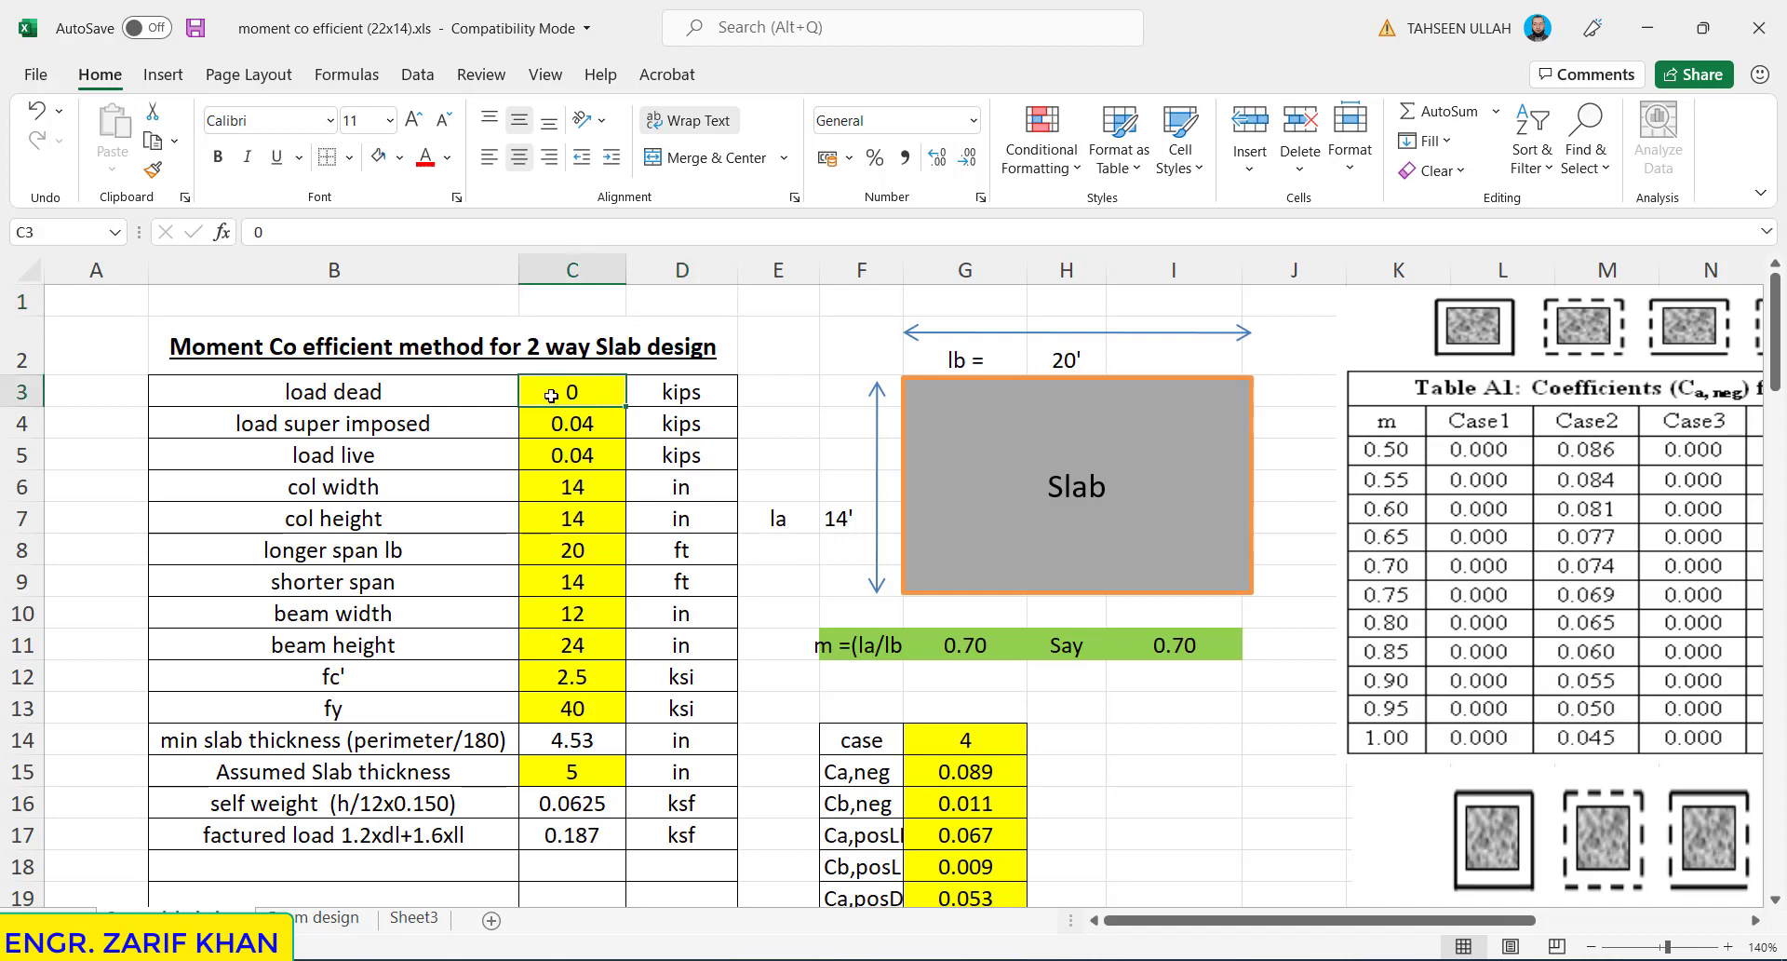
text(0.)
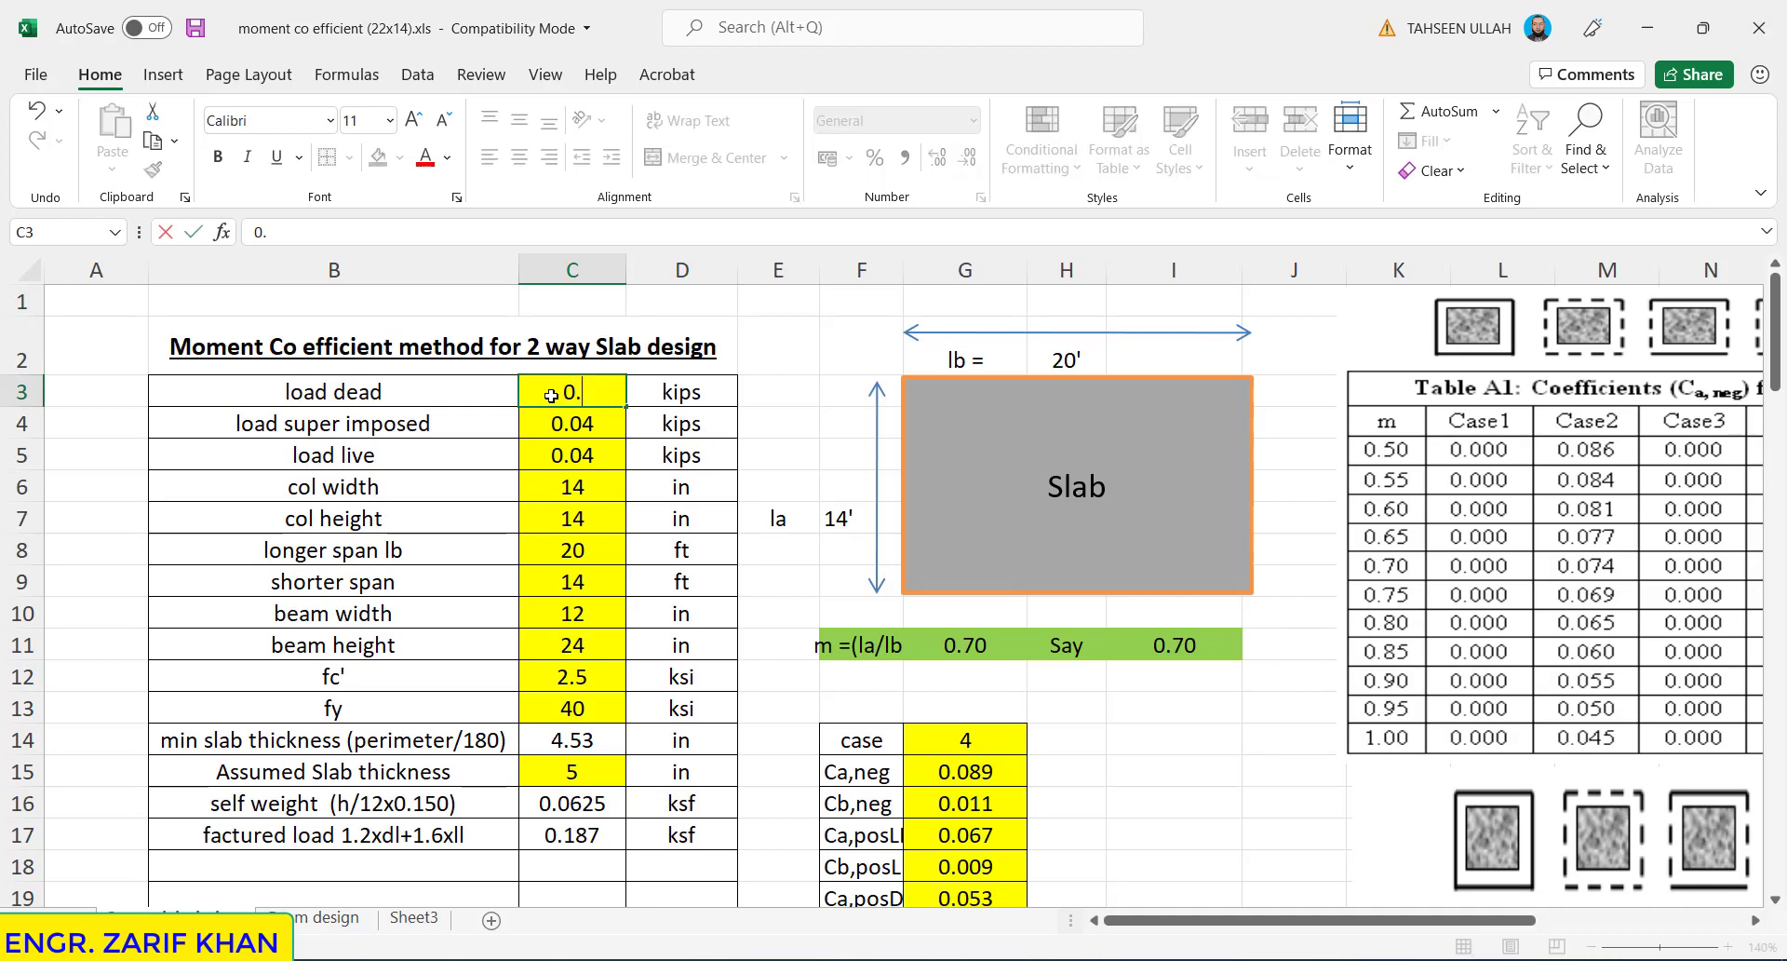
text(02)
click(566, 456)
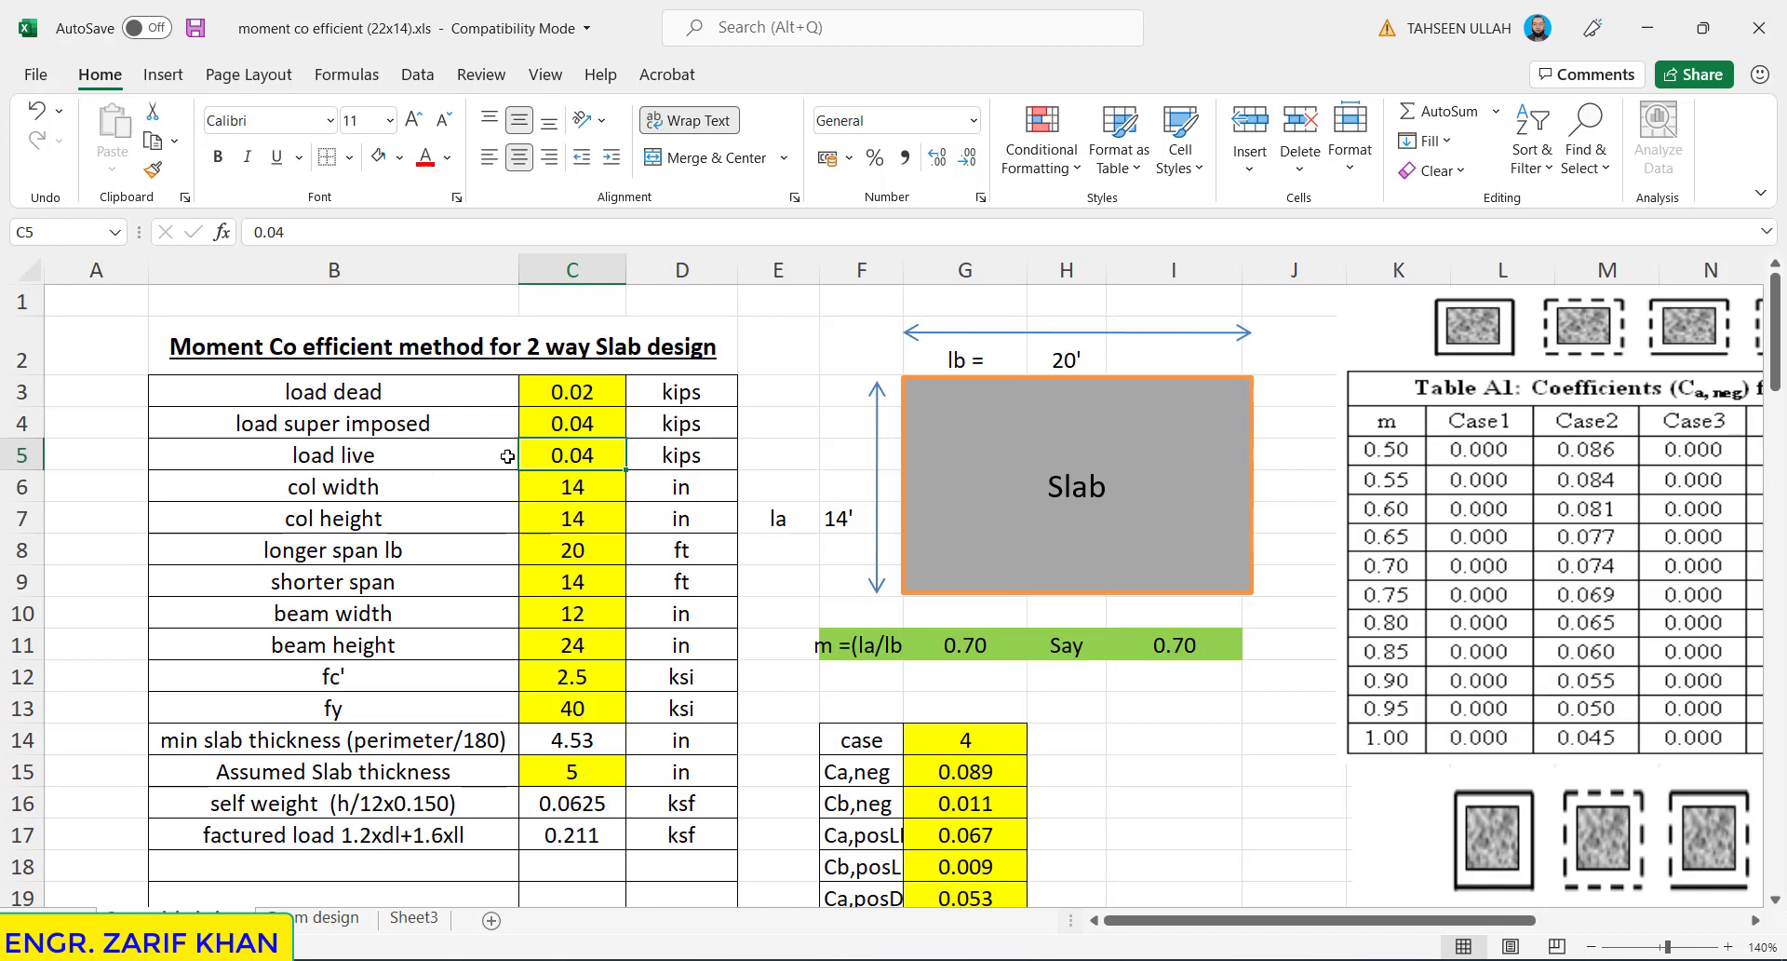
double_click(598, 456)
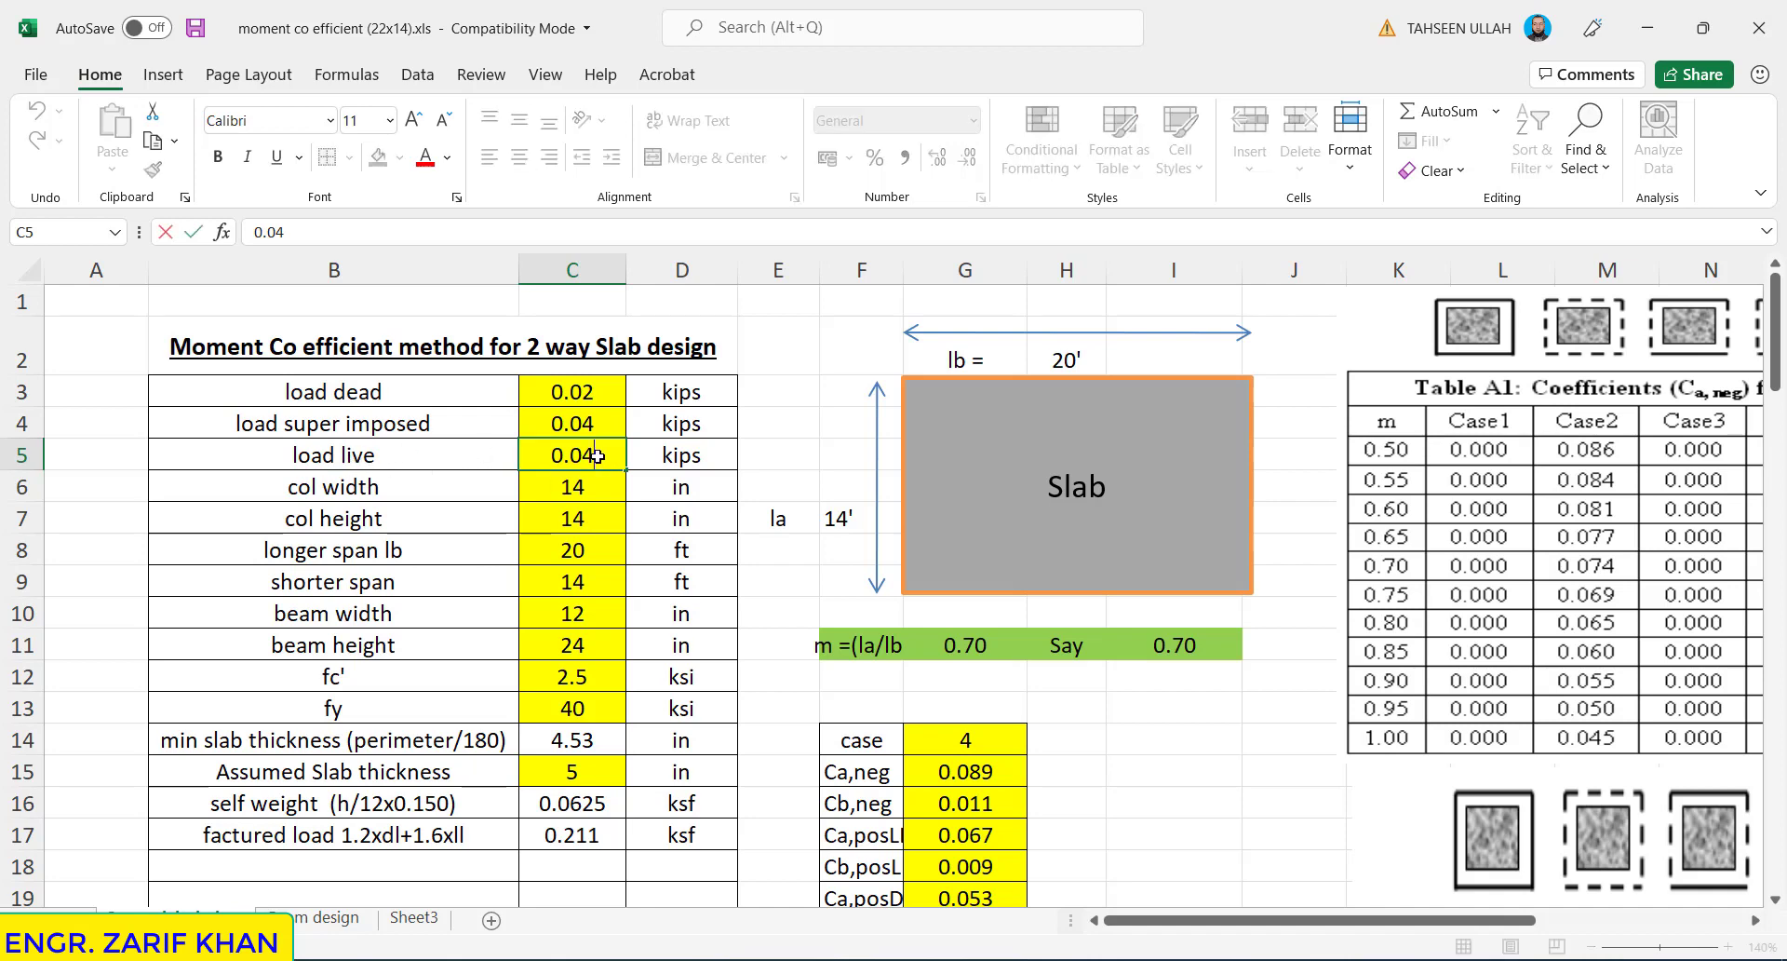
key(BackSpace)
text(8)
click(592, 552)
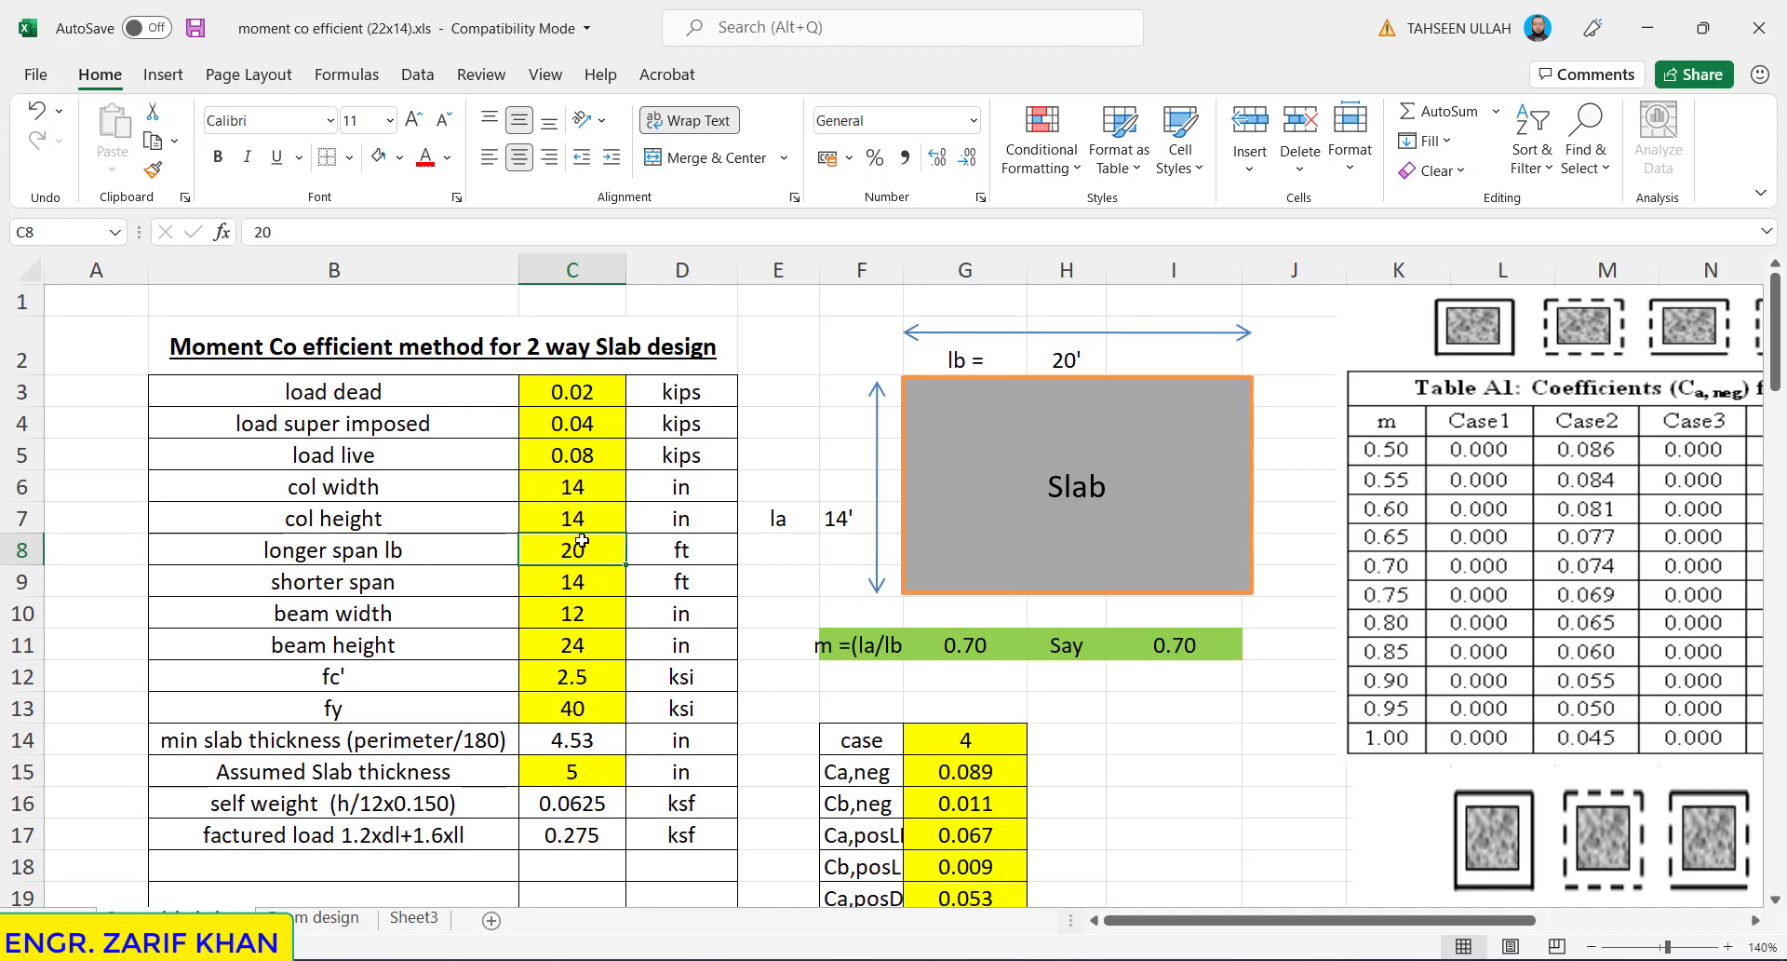
- Set the column width in C6 and column height in C7 to 12 in
click(577, 483)
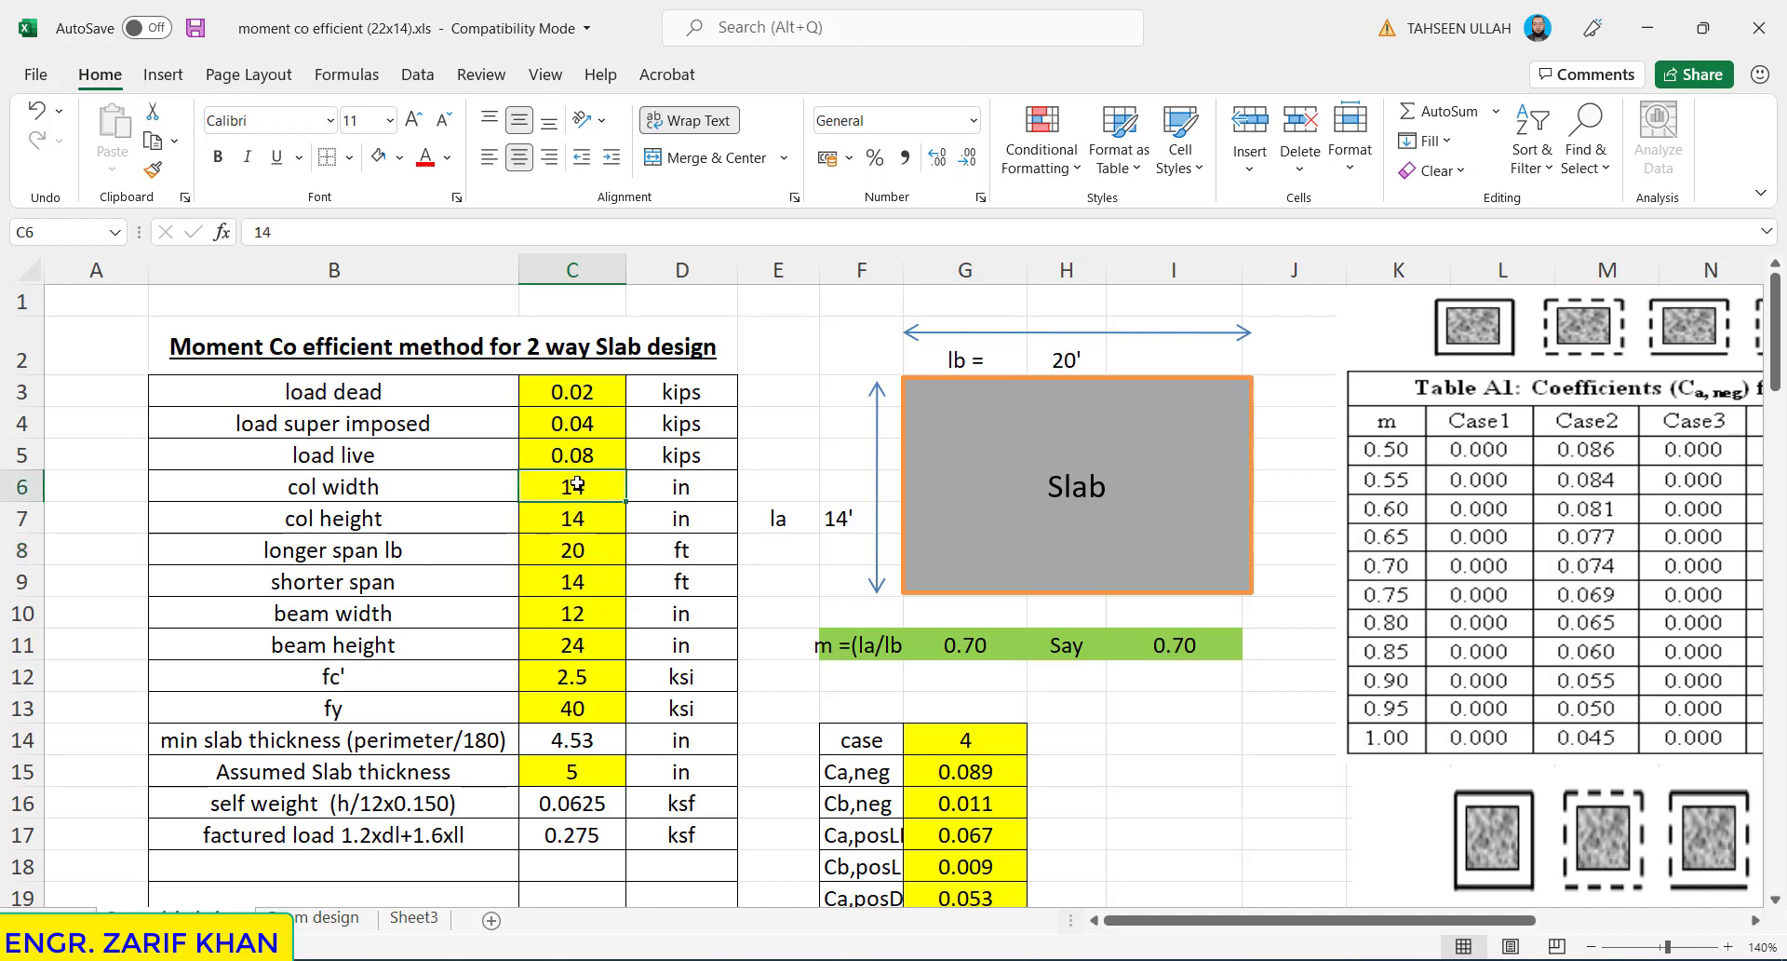
text(12)
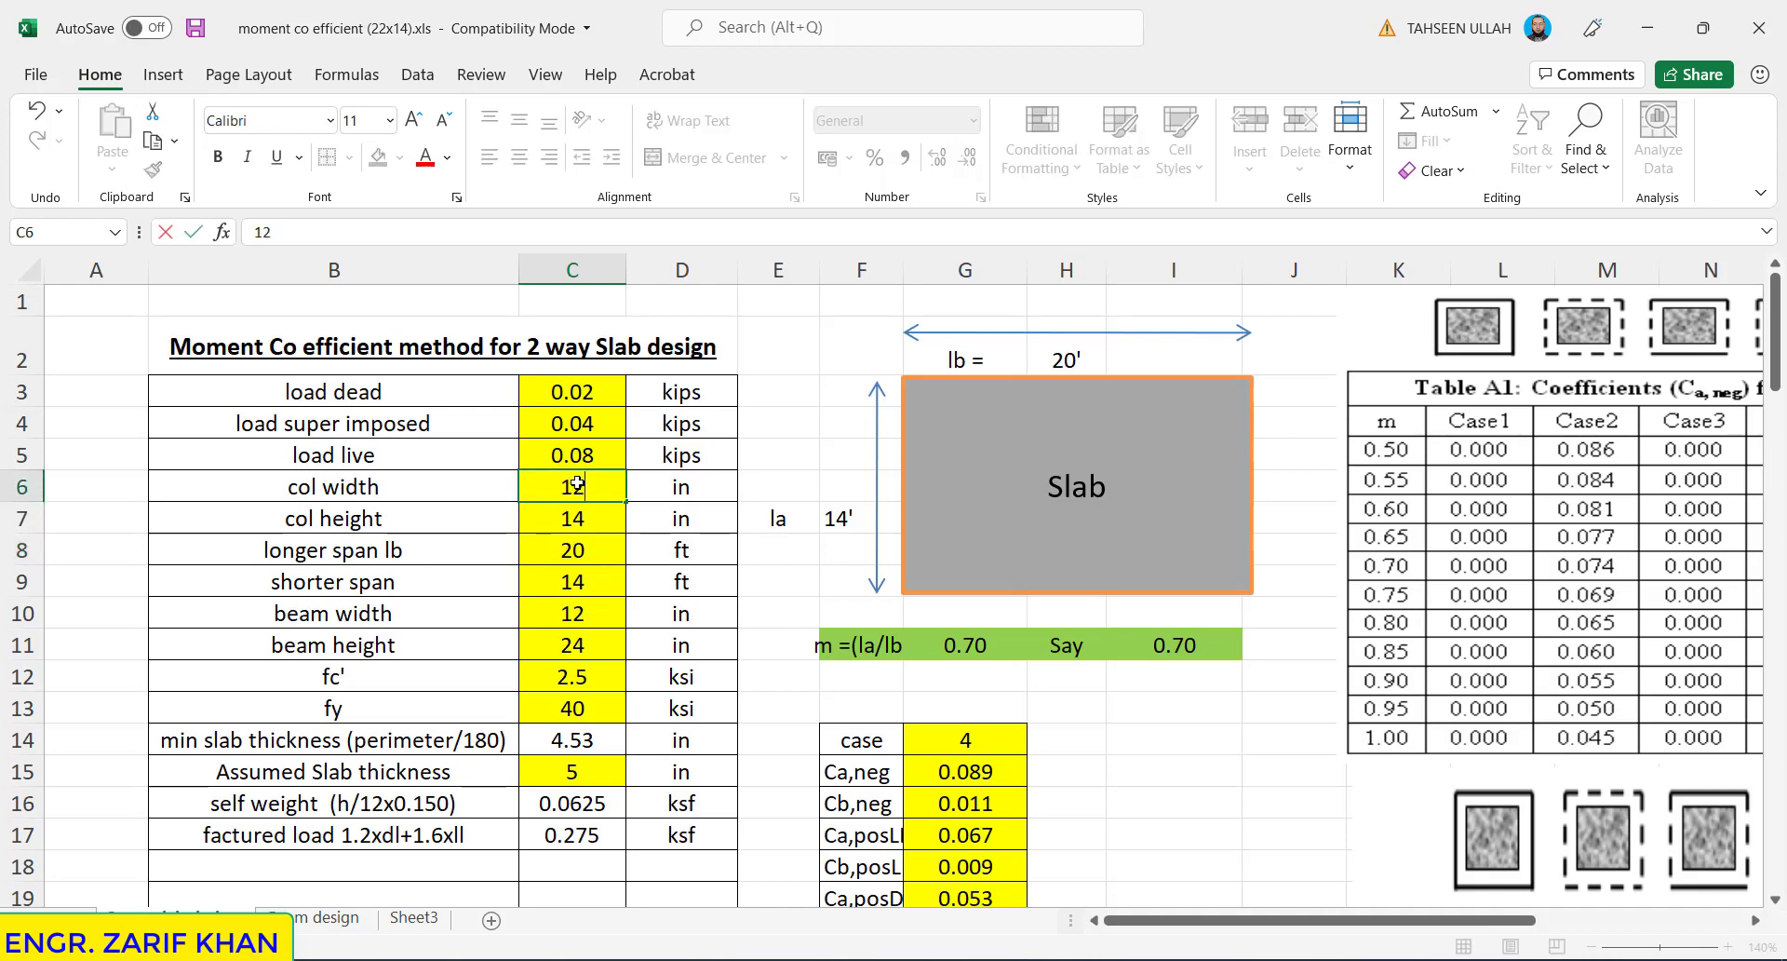
click(565, 517)
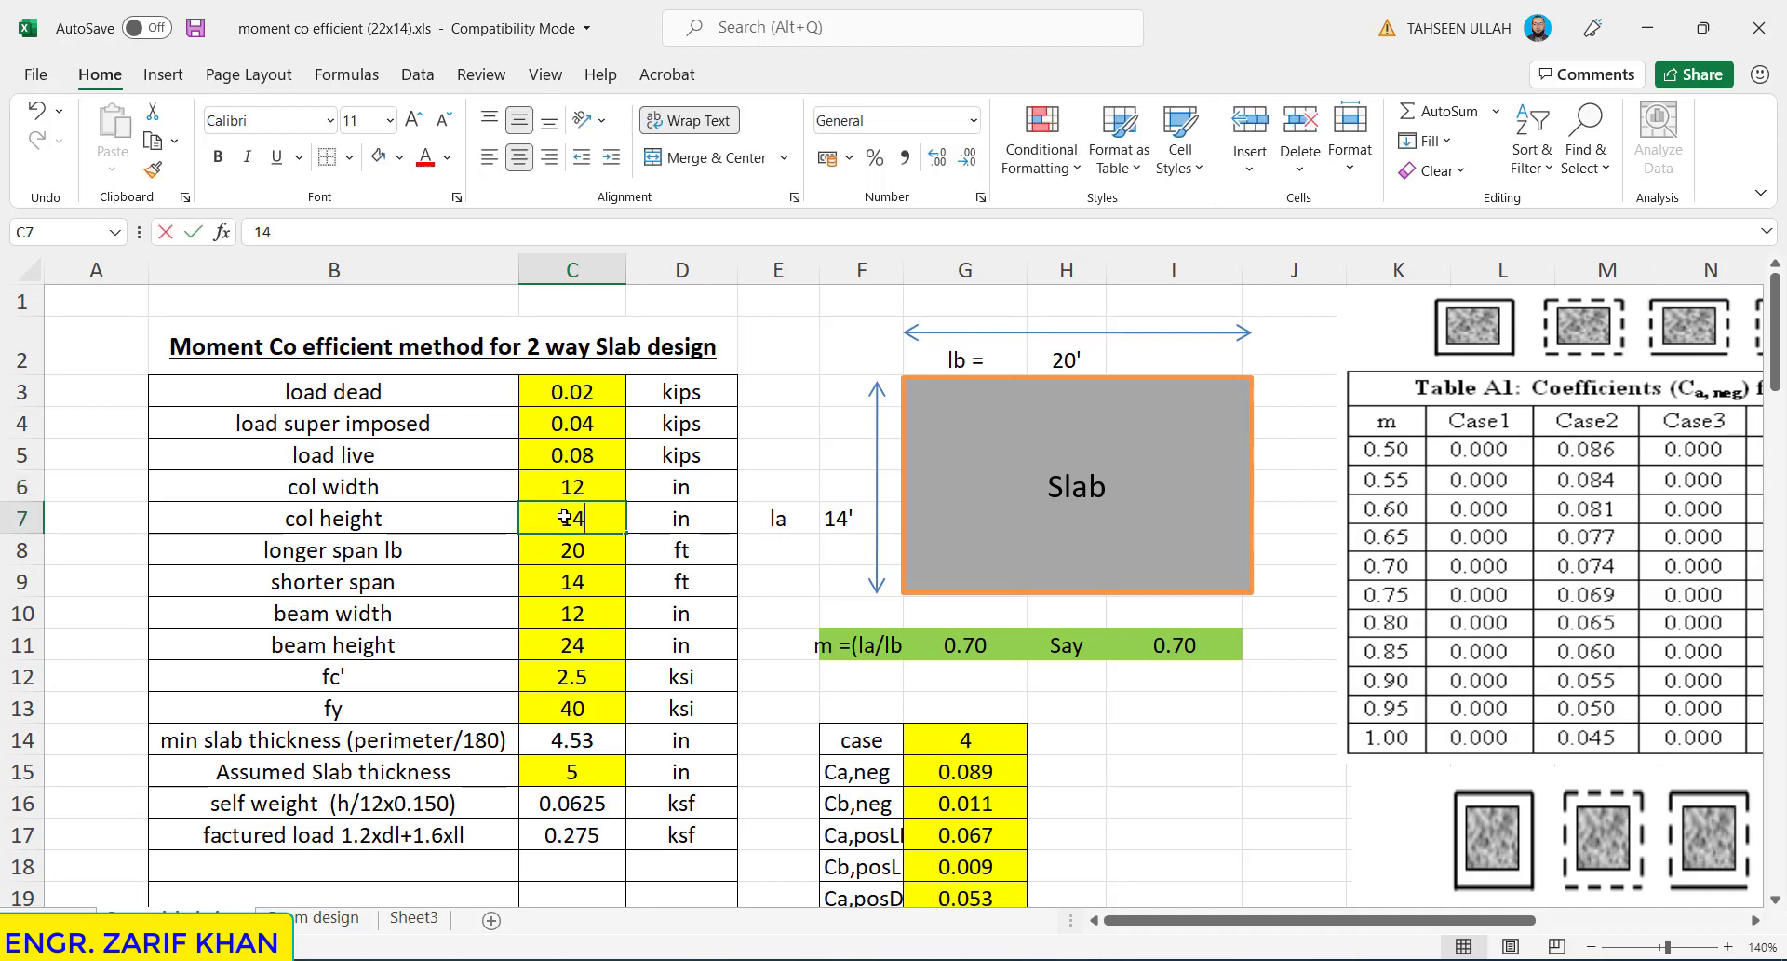
key(BackSpace)
text(2)
click(598, 579)
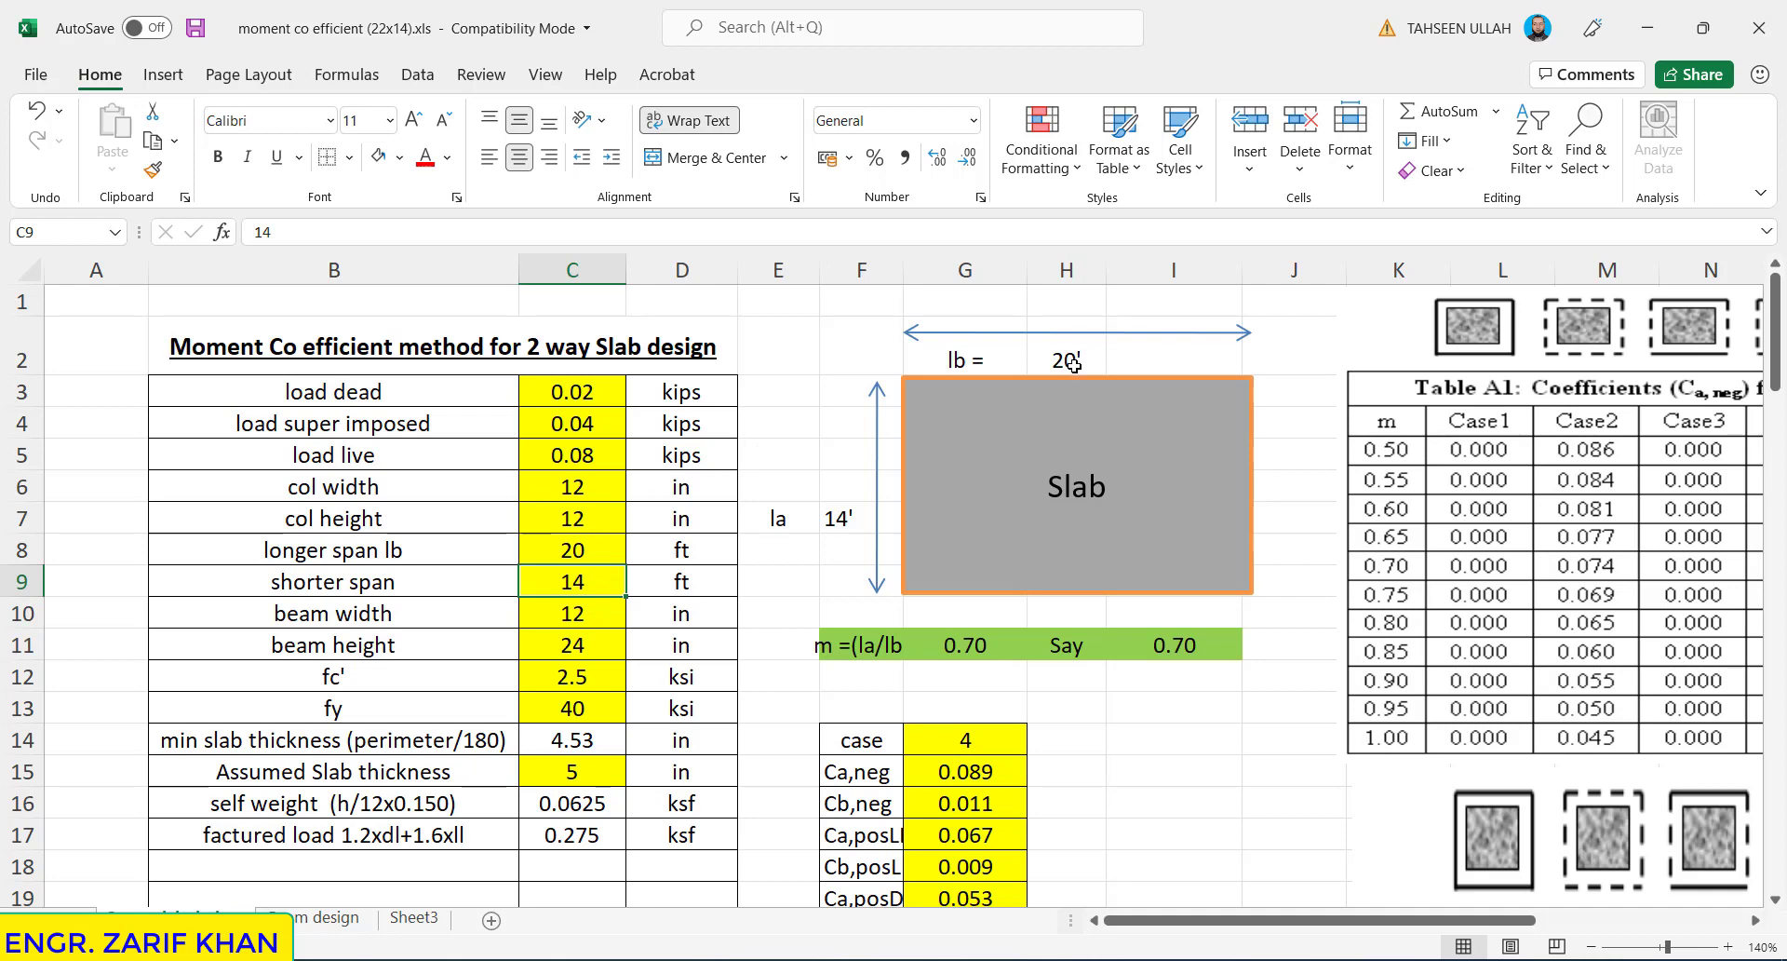
- Review the longer span, shorter span, slab diagram la dimension and beam width values
click(579, 550)
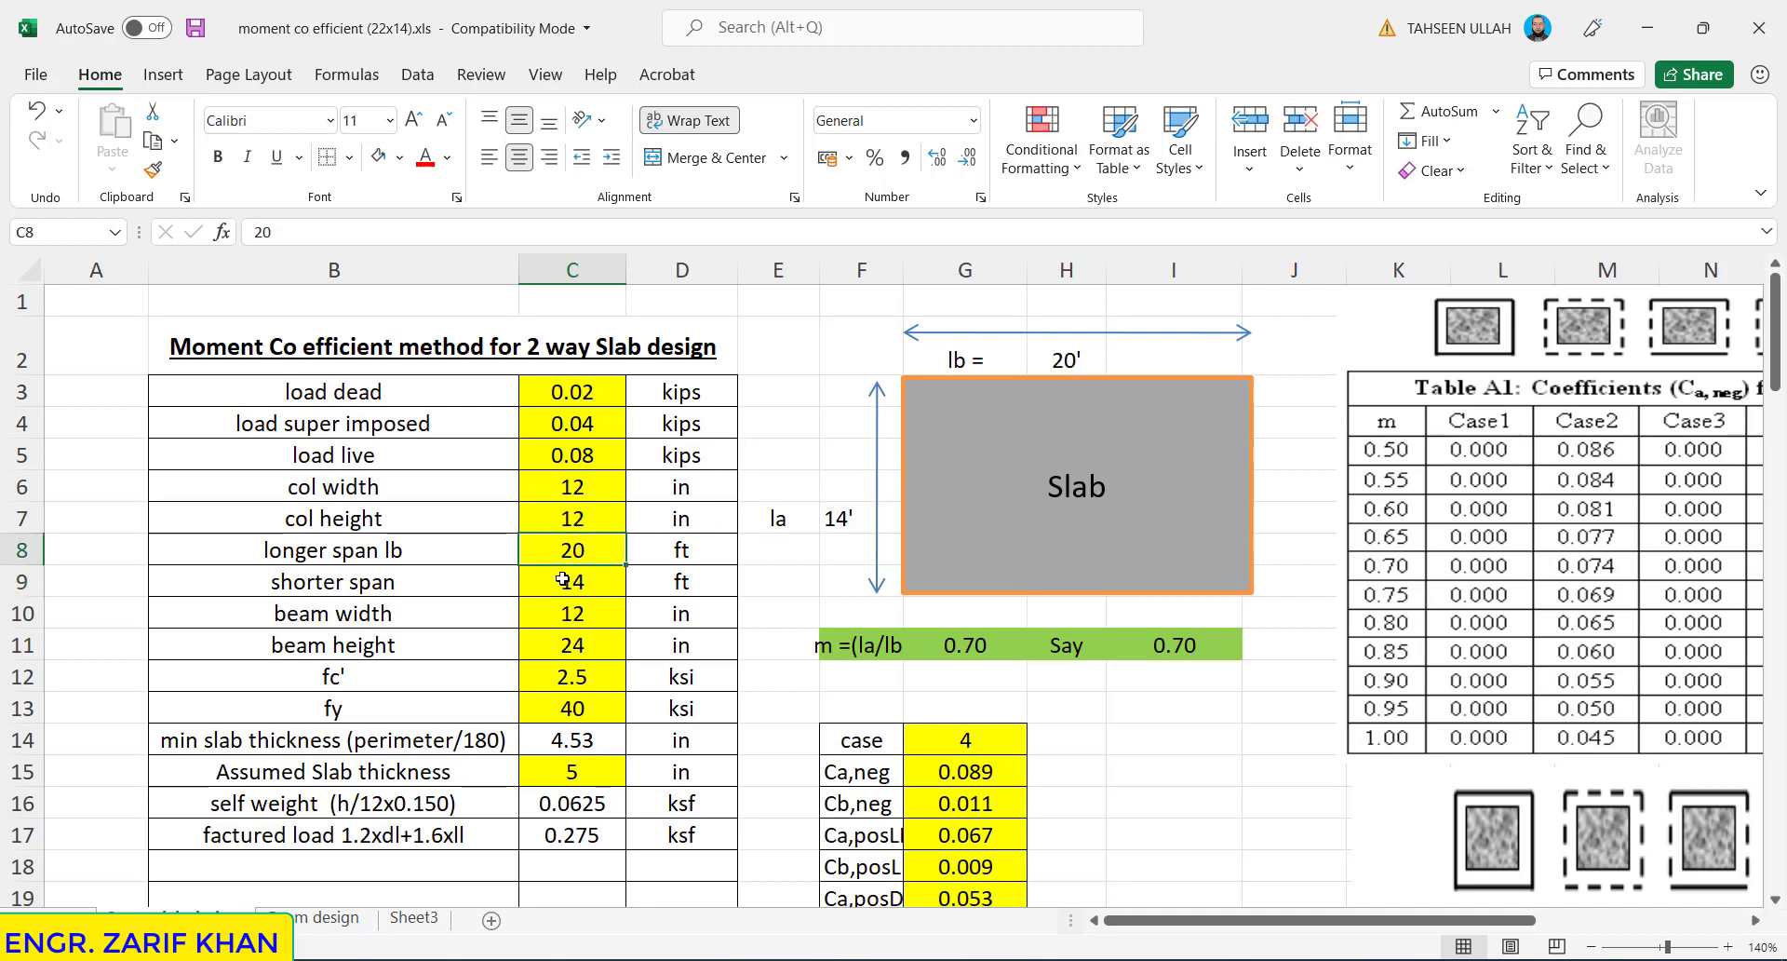
click(562, 581)
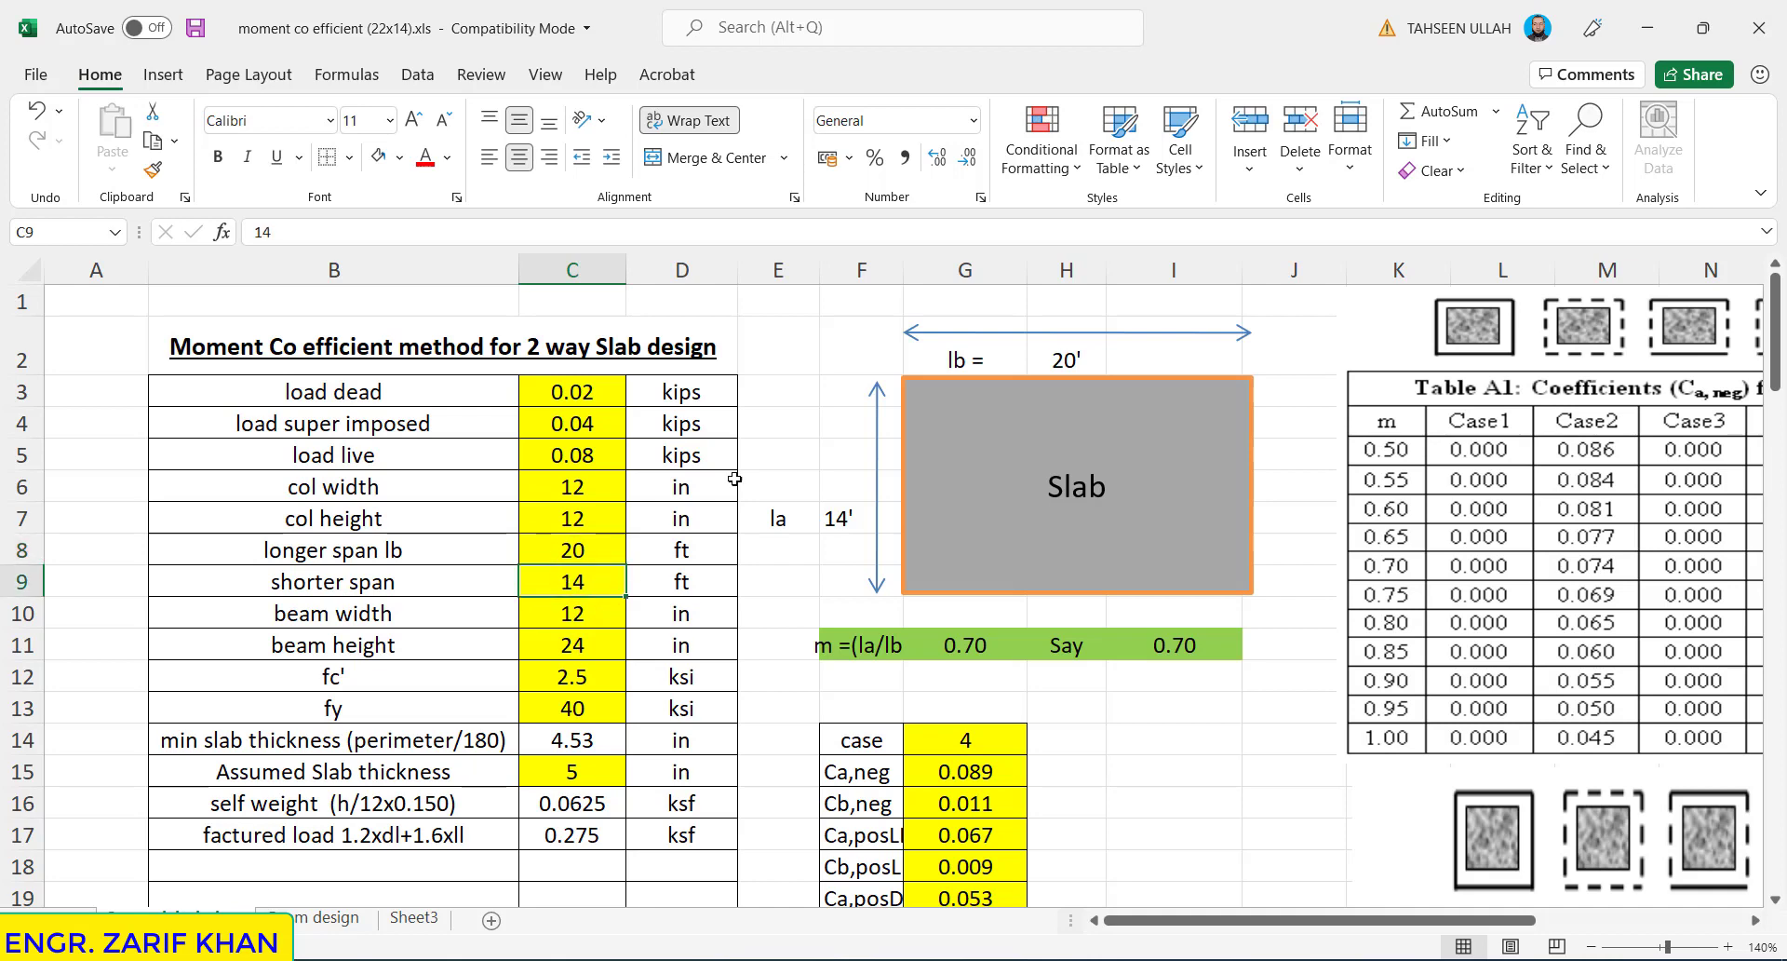
click(847, 519)
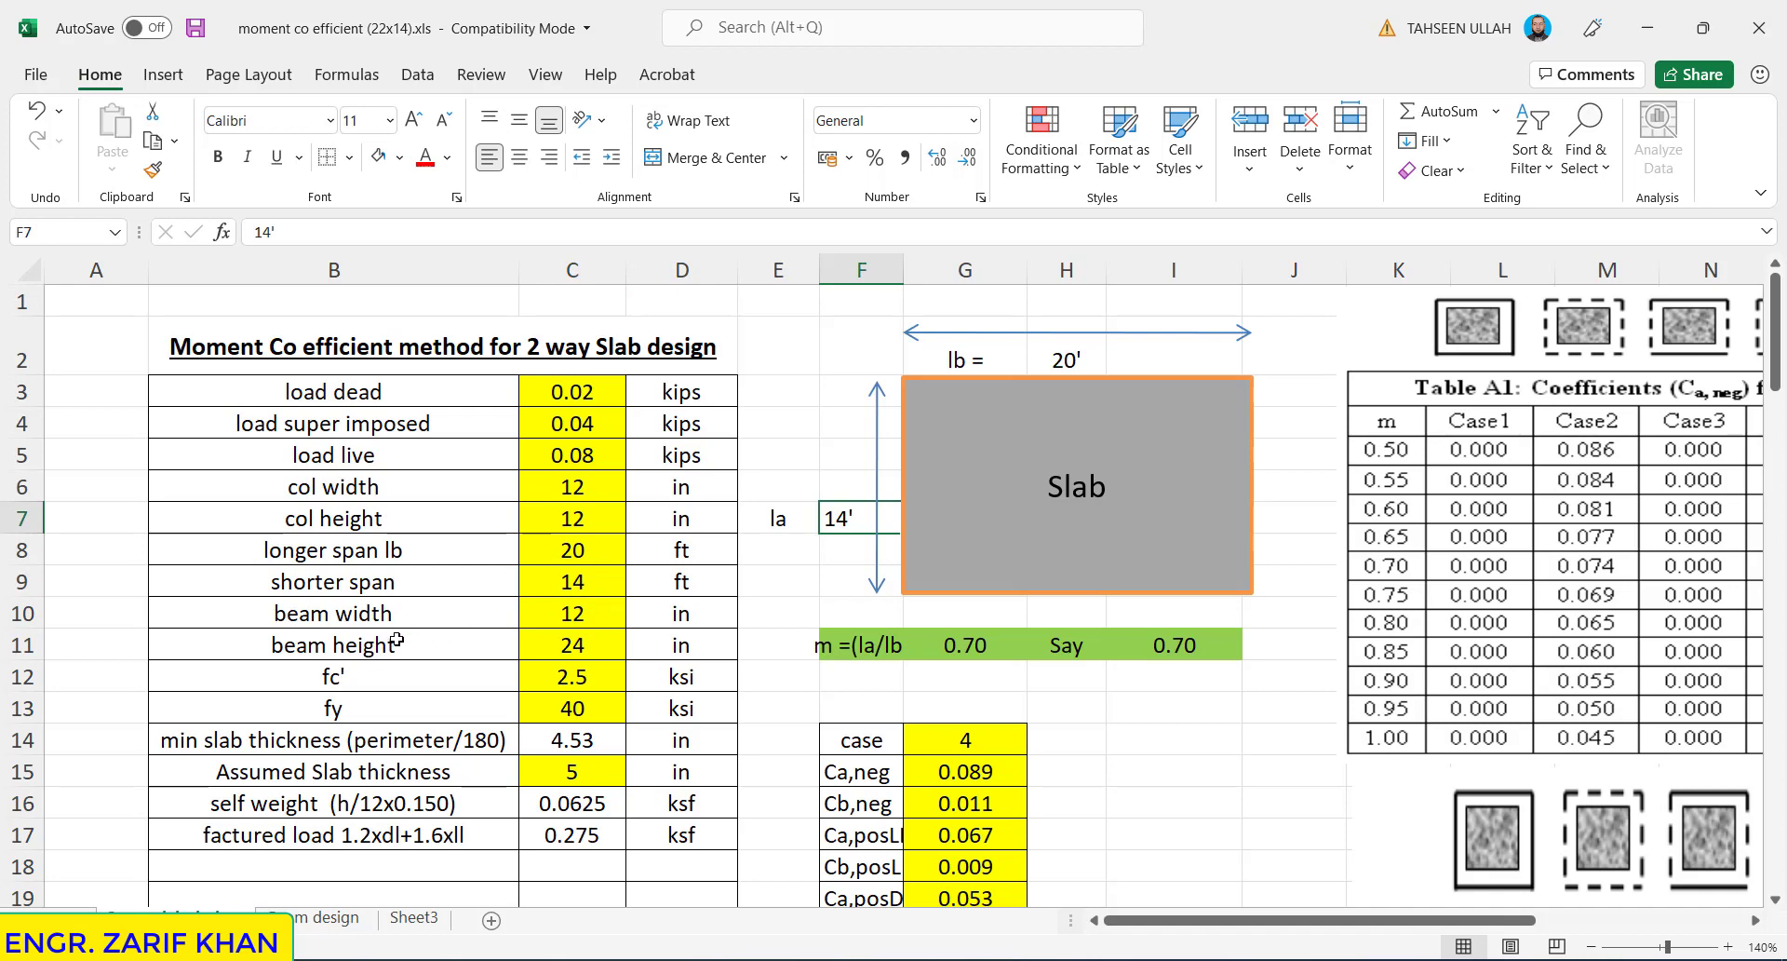
click(595, 615)
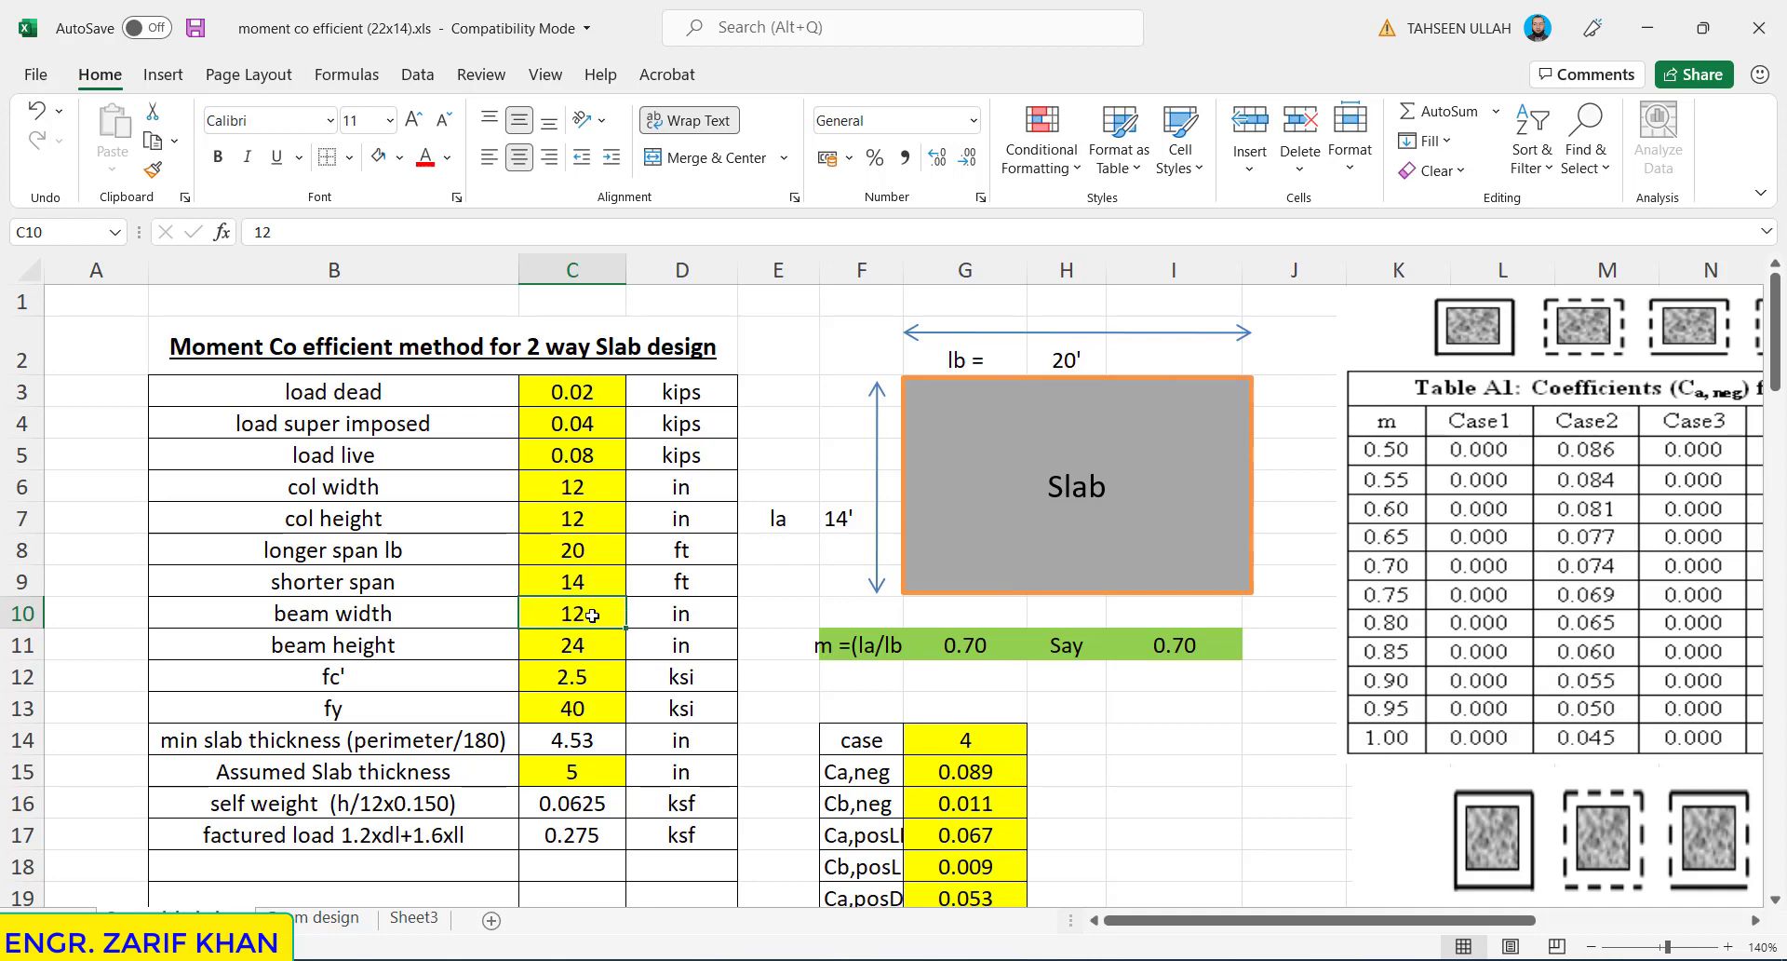
- Set the beam height to 12 in and fc' to 3 ksi
click(566, 644)
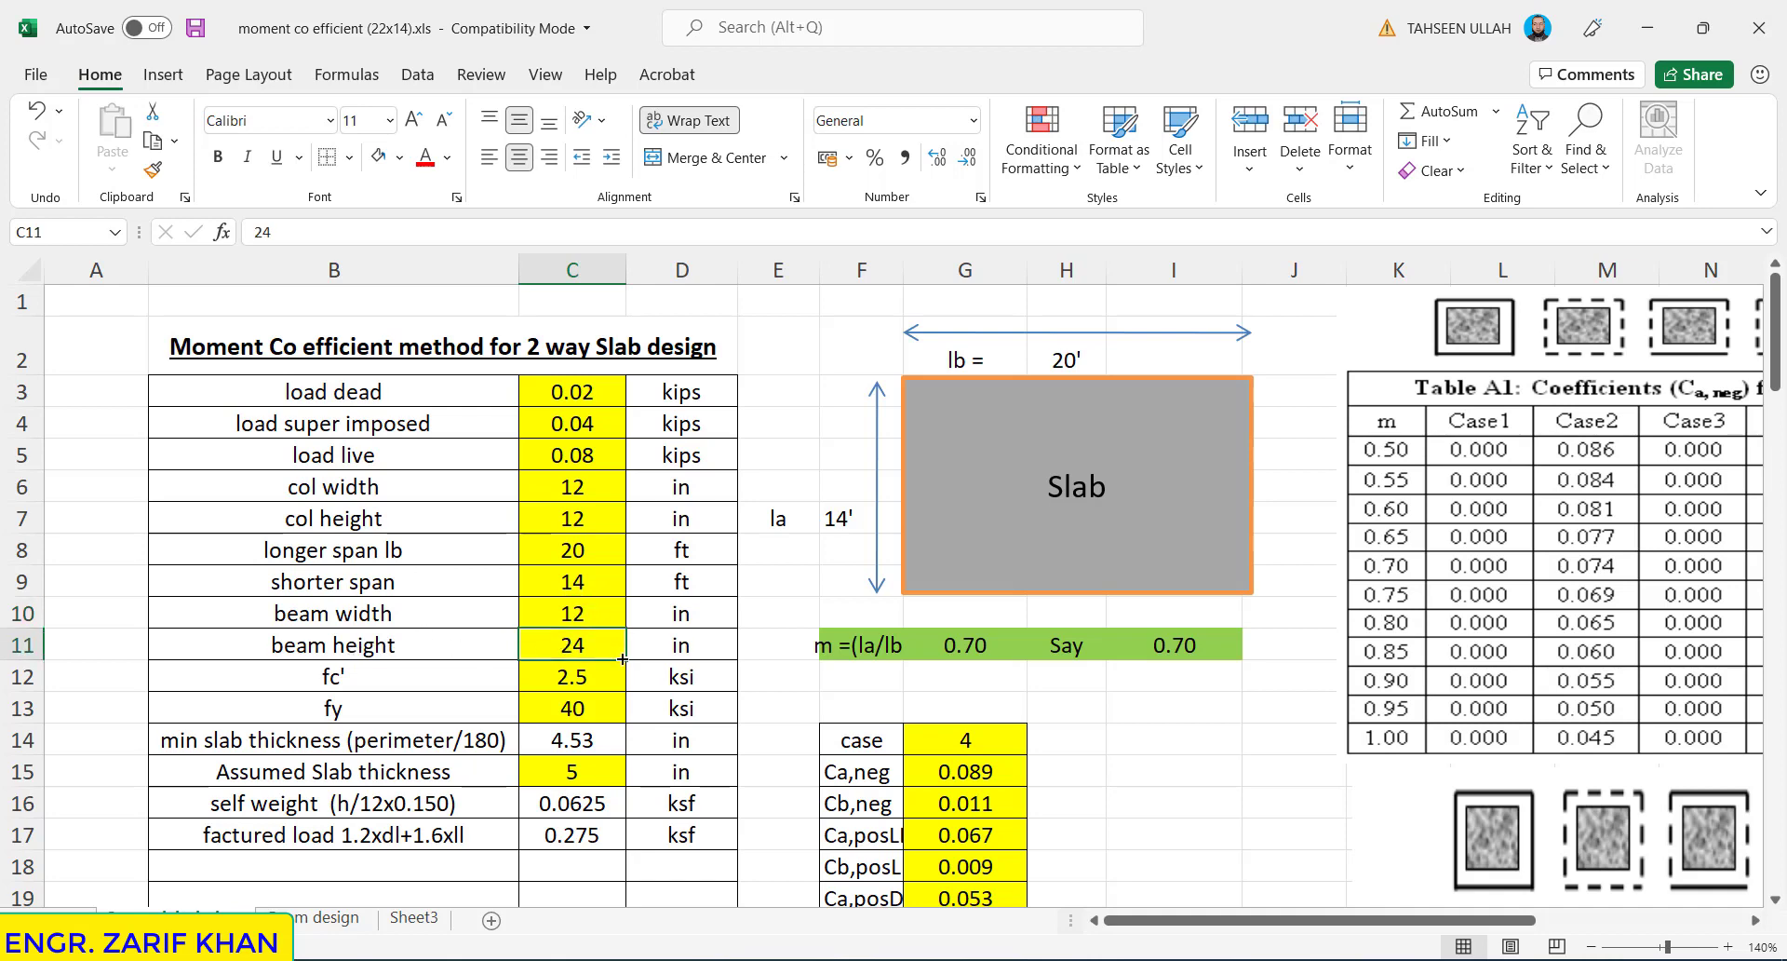
text(1)
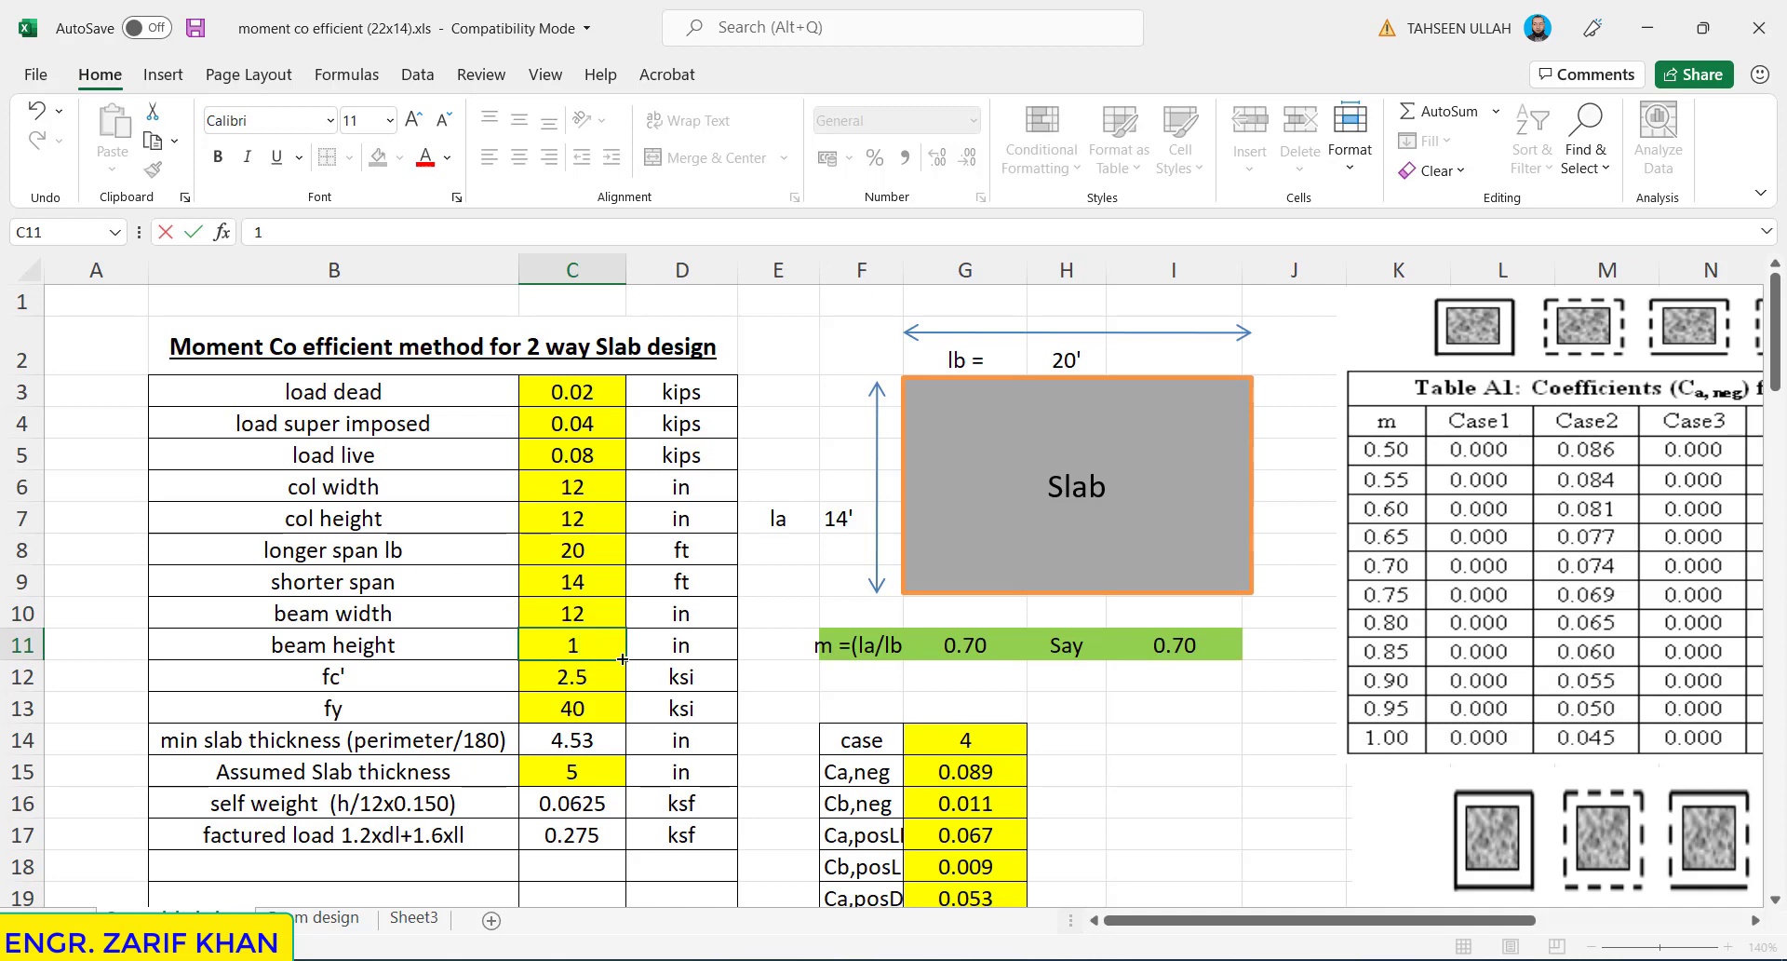
text(2)
click(621, 613)
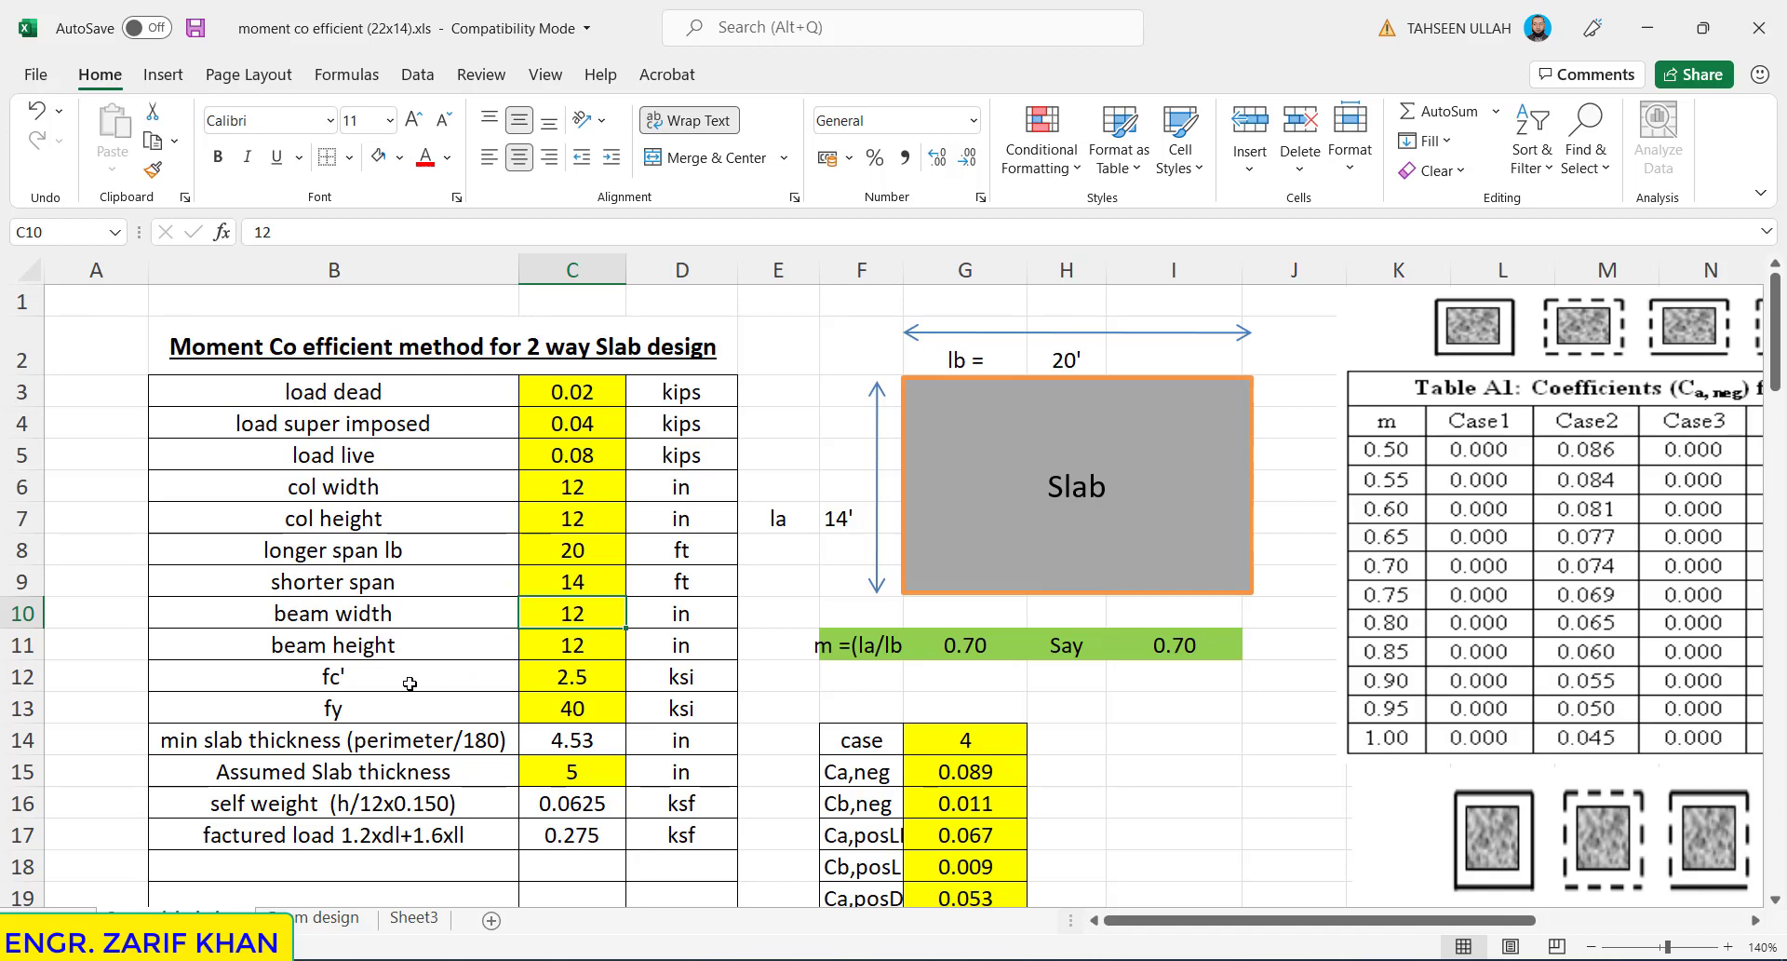
click(582, 676)
text(3)
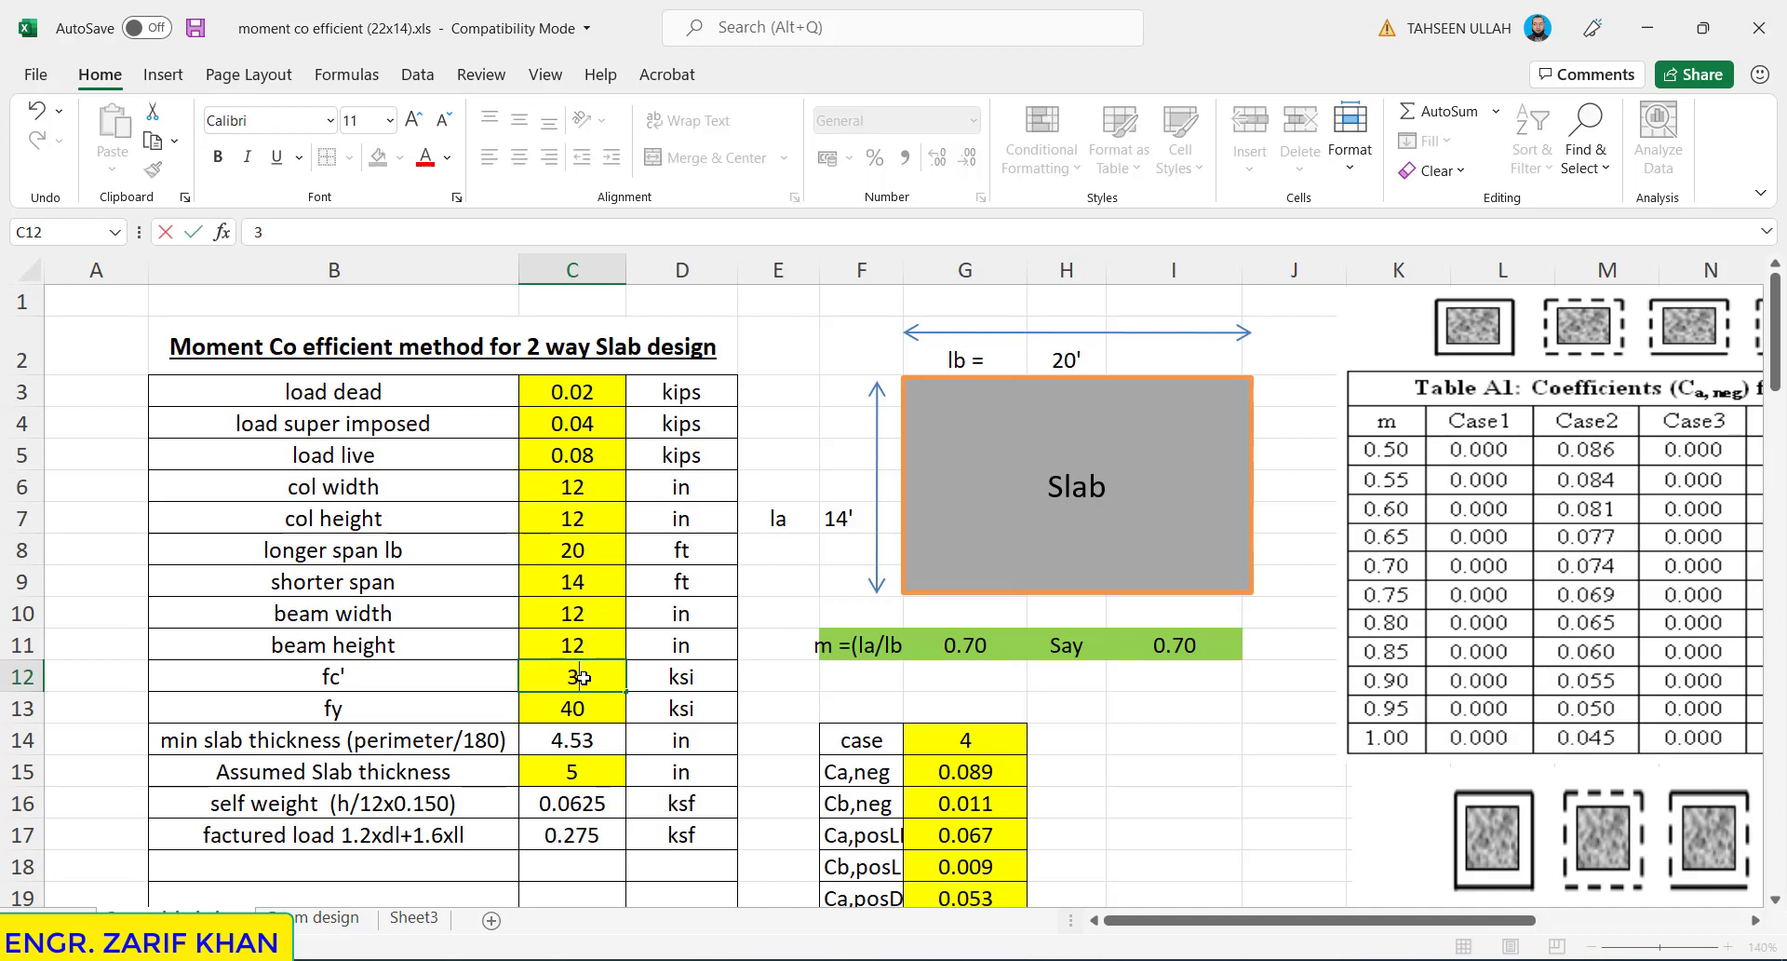
click(590, 629)
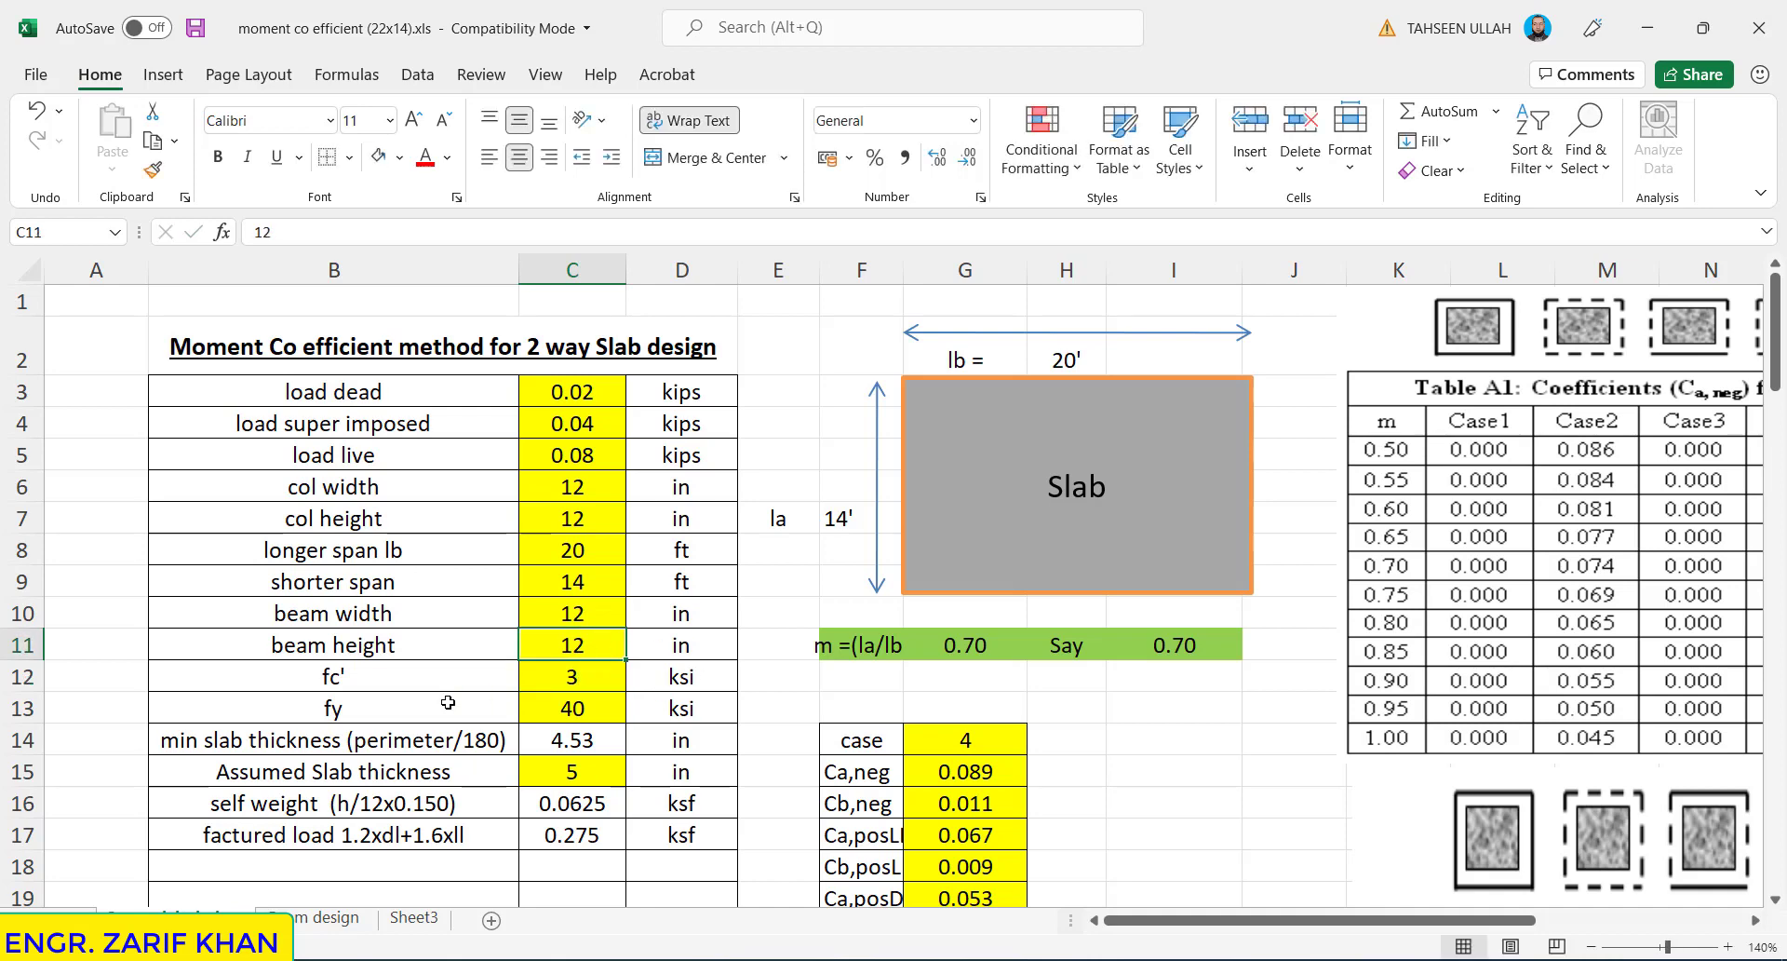
- Relabel fy as fy' in B13 and set its value to 60 ksi
click(349, 712)
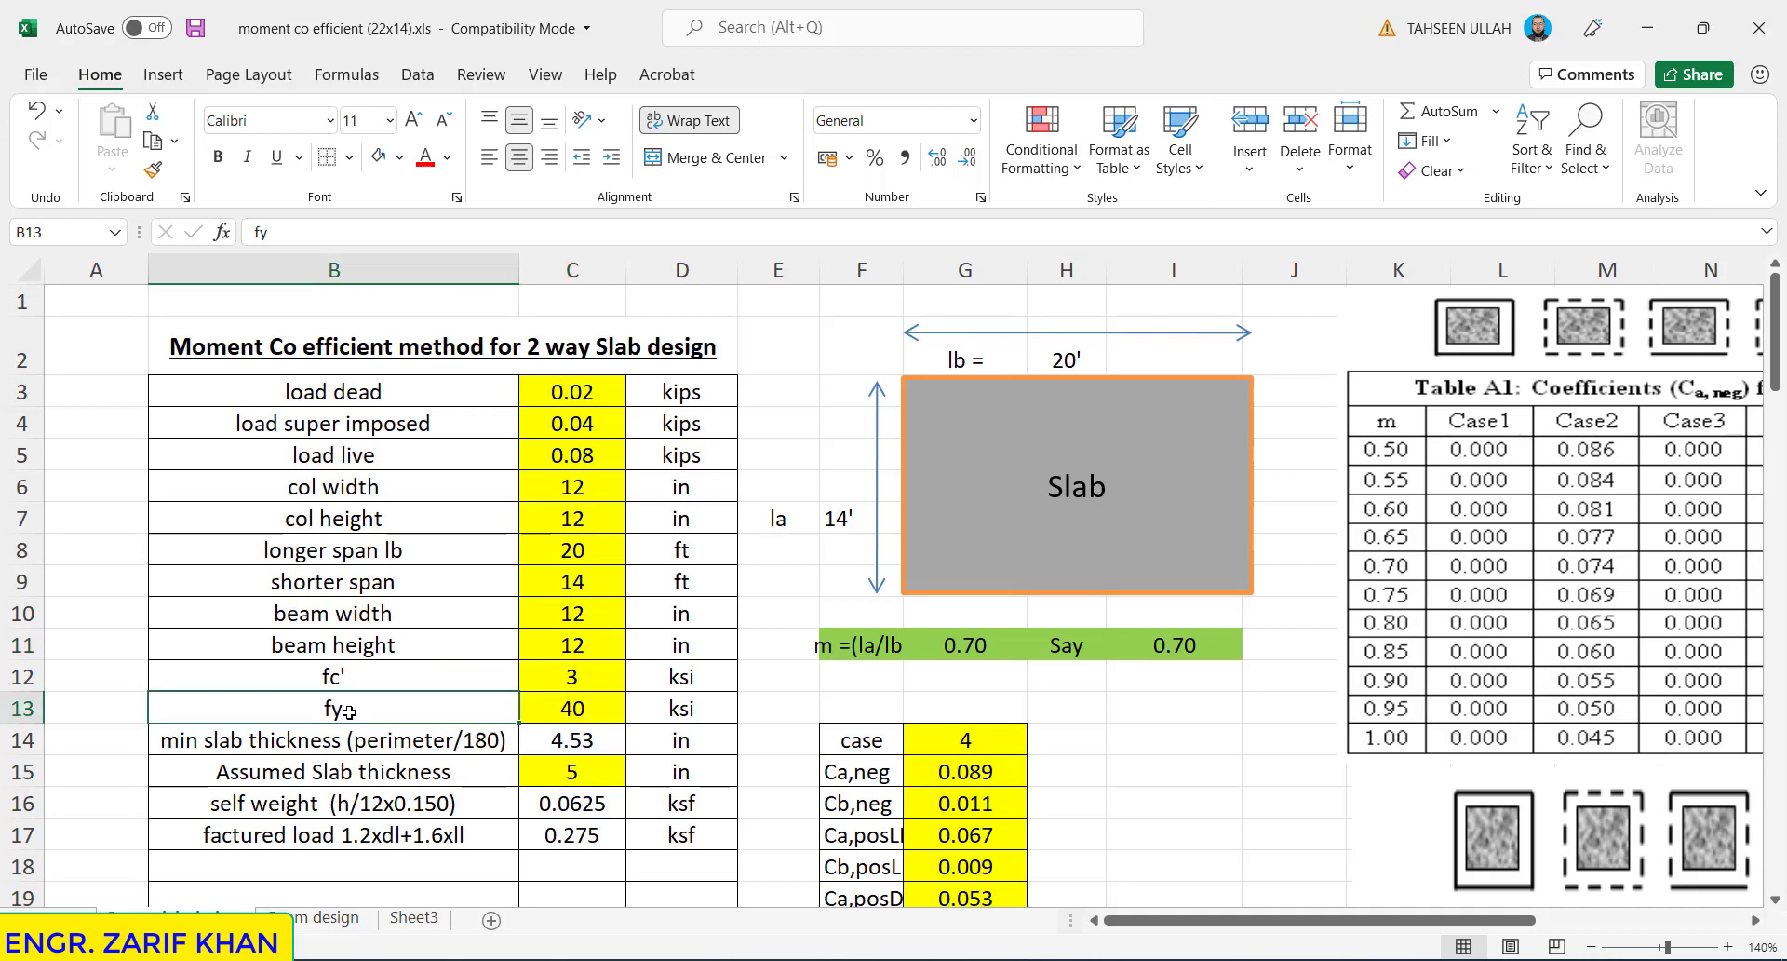
double_click(349, 712)
text(')
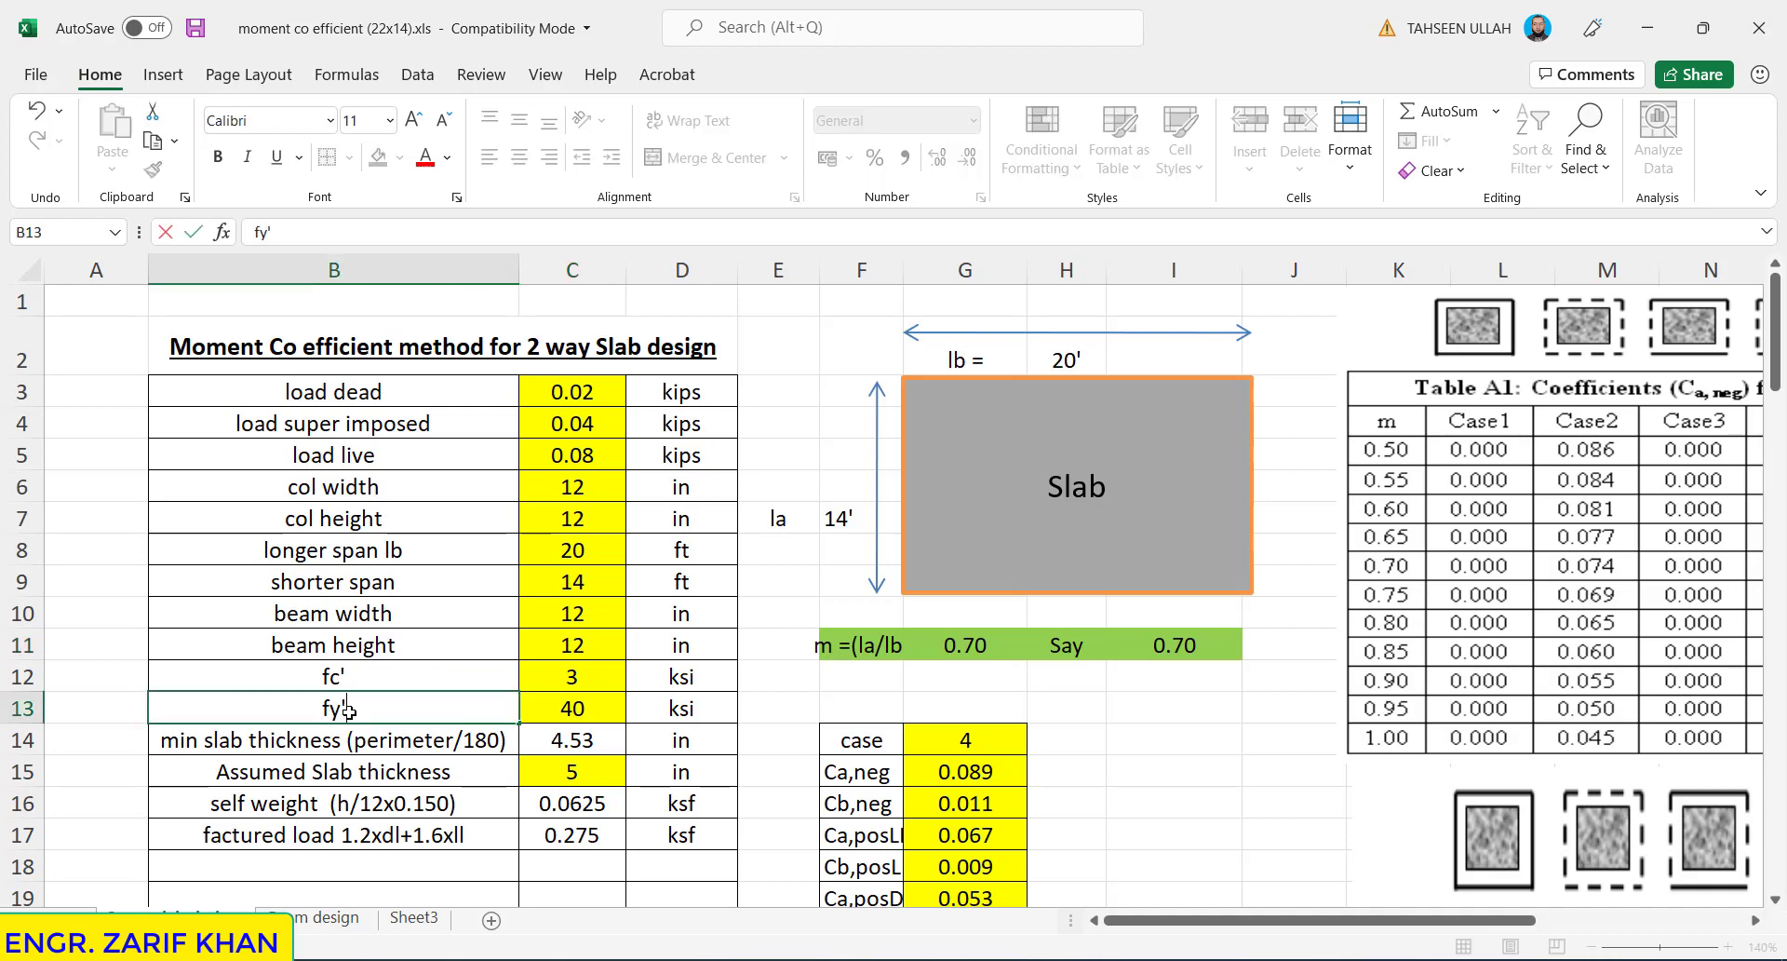
click(567, 710)
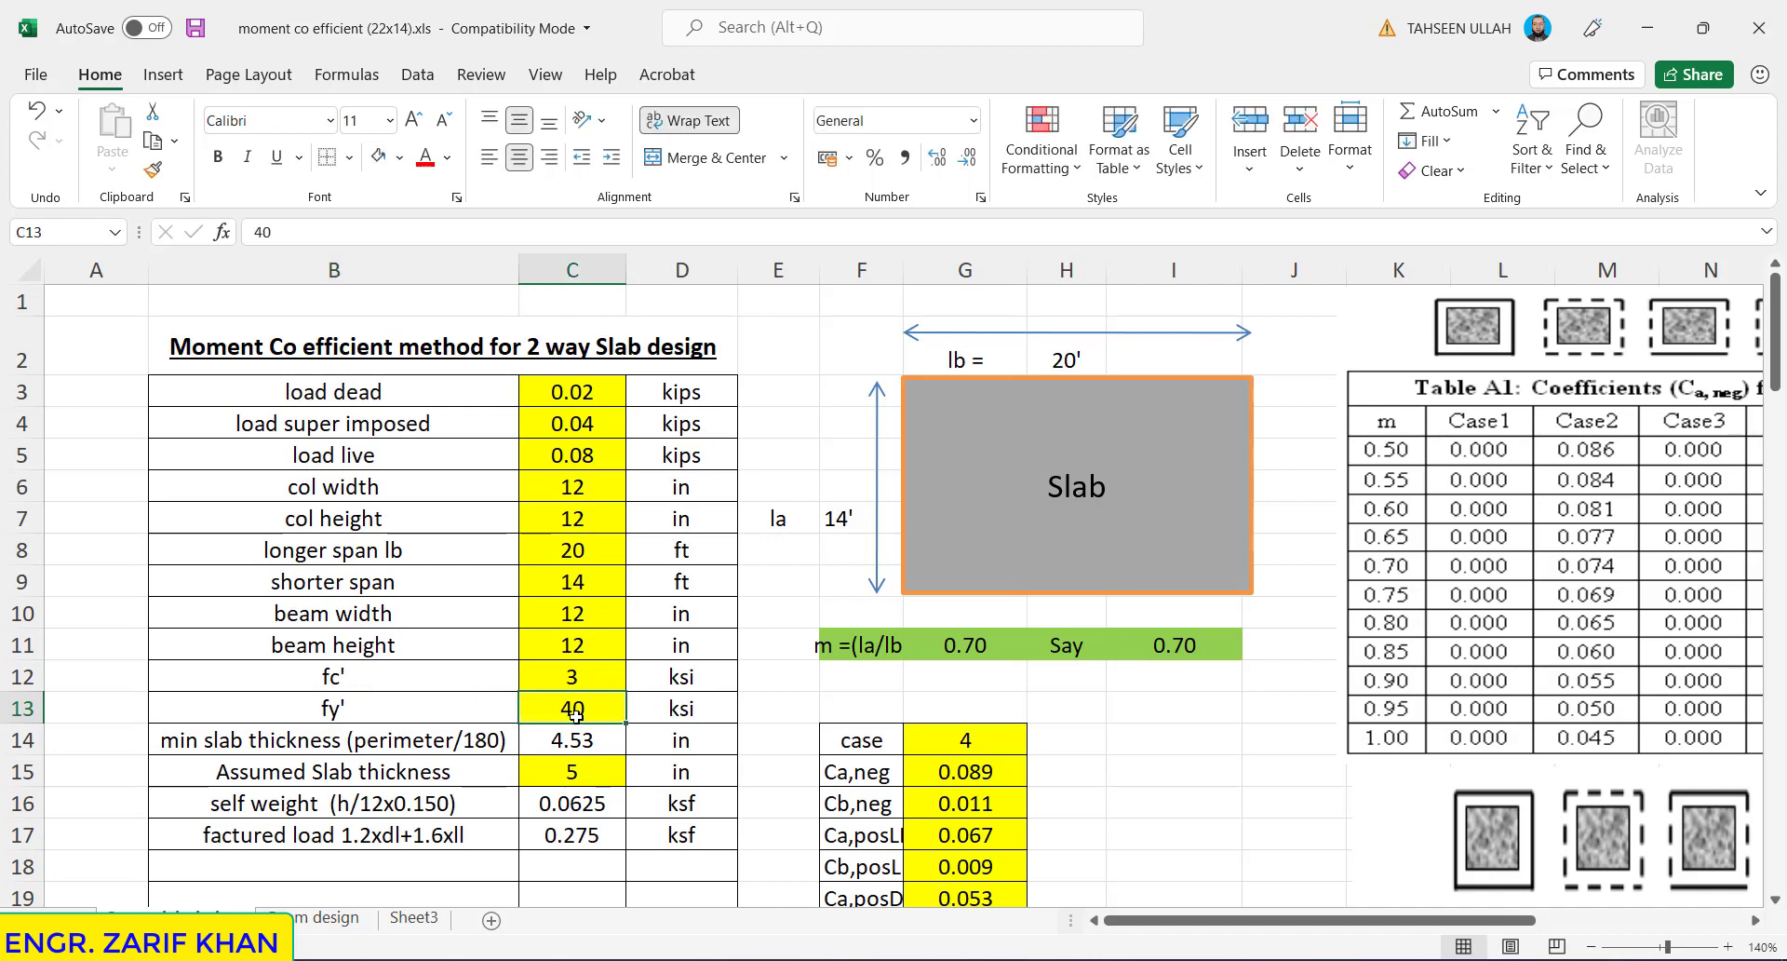
text(60)
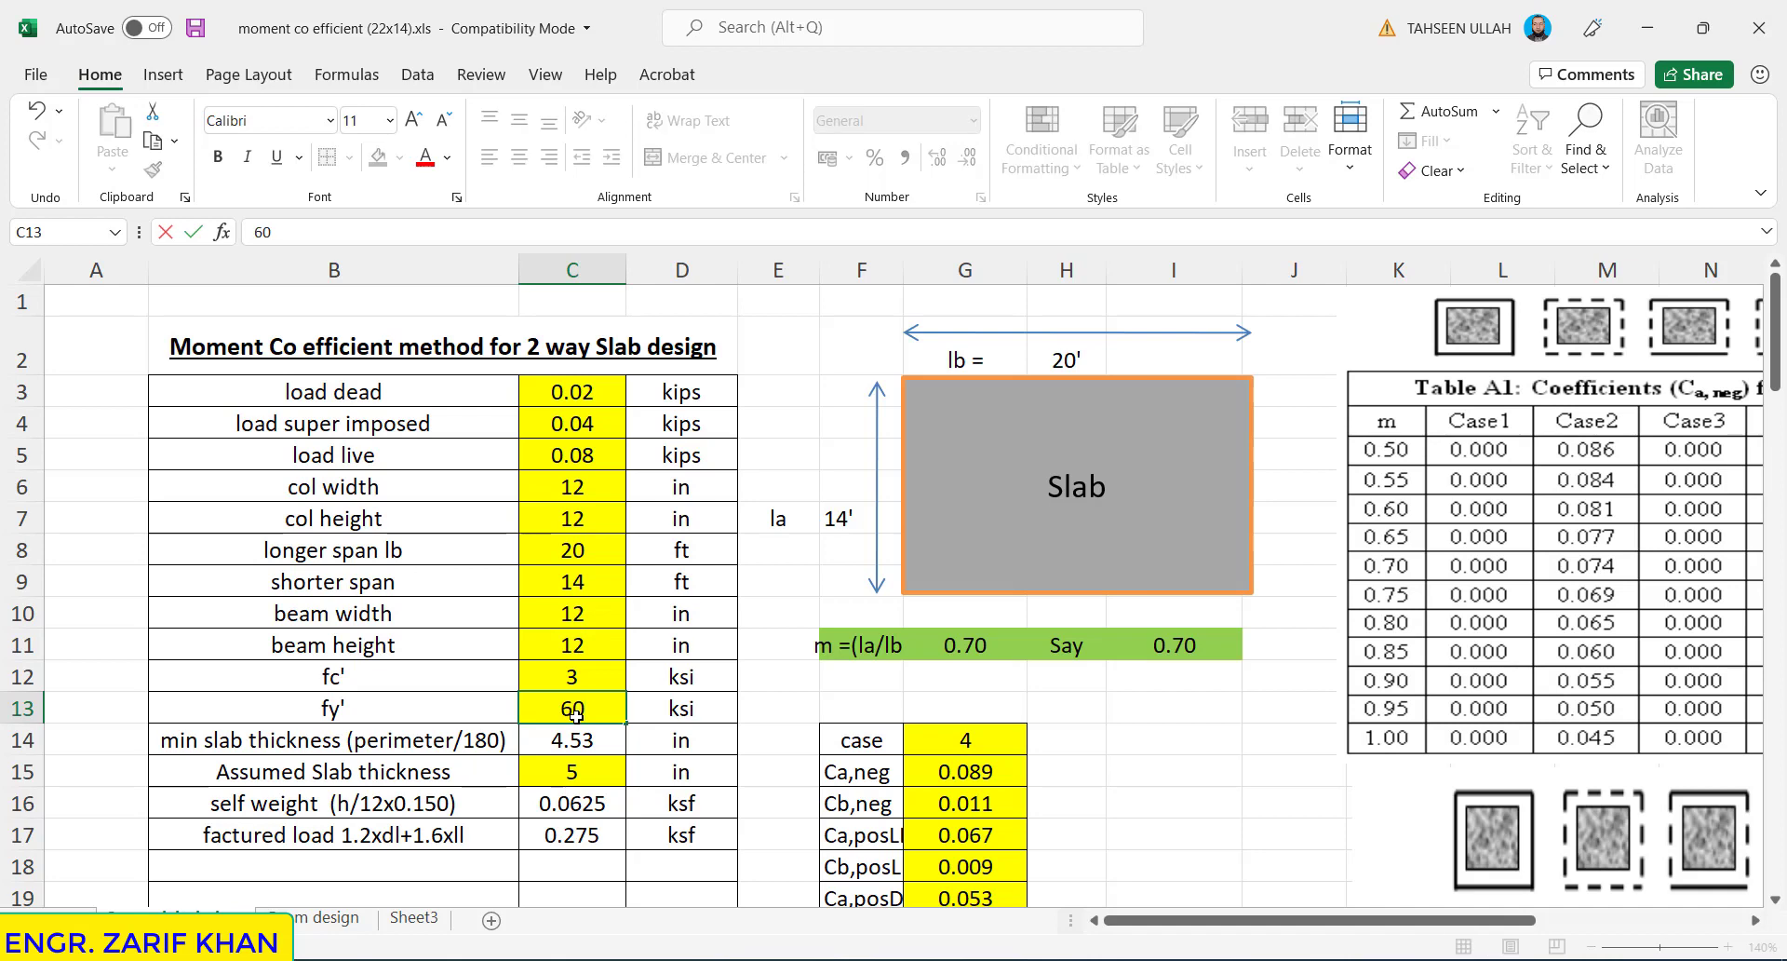
click(574, 676)
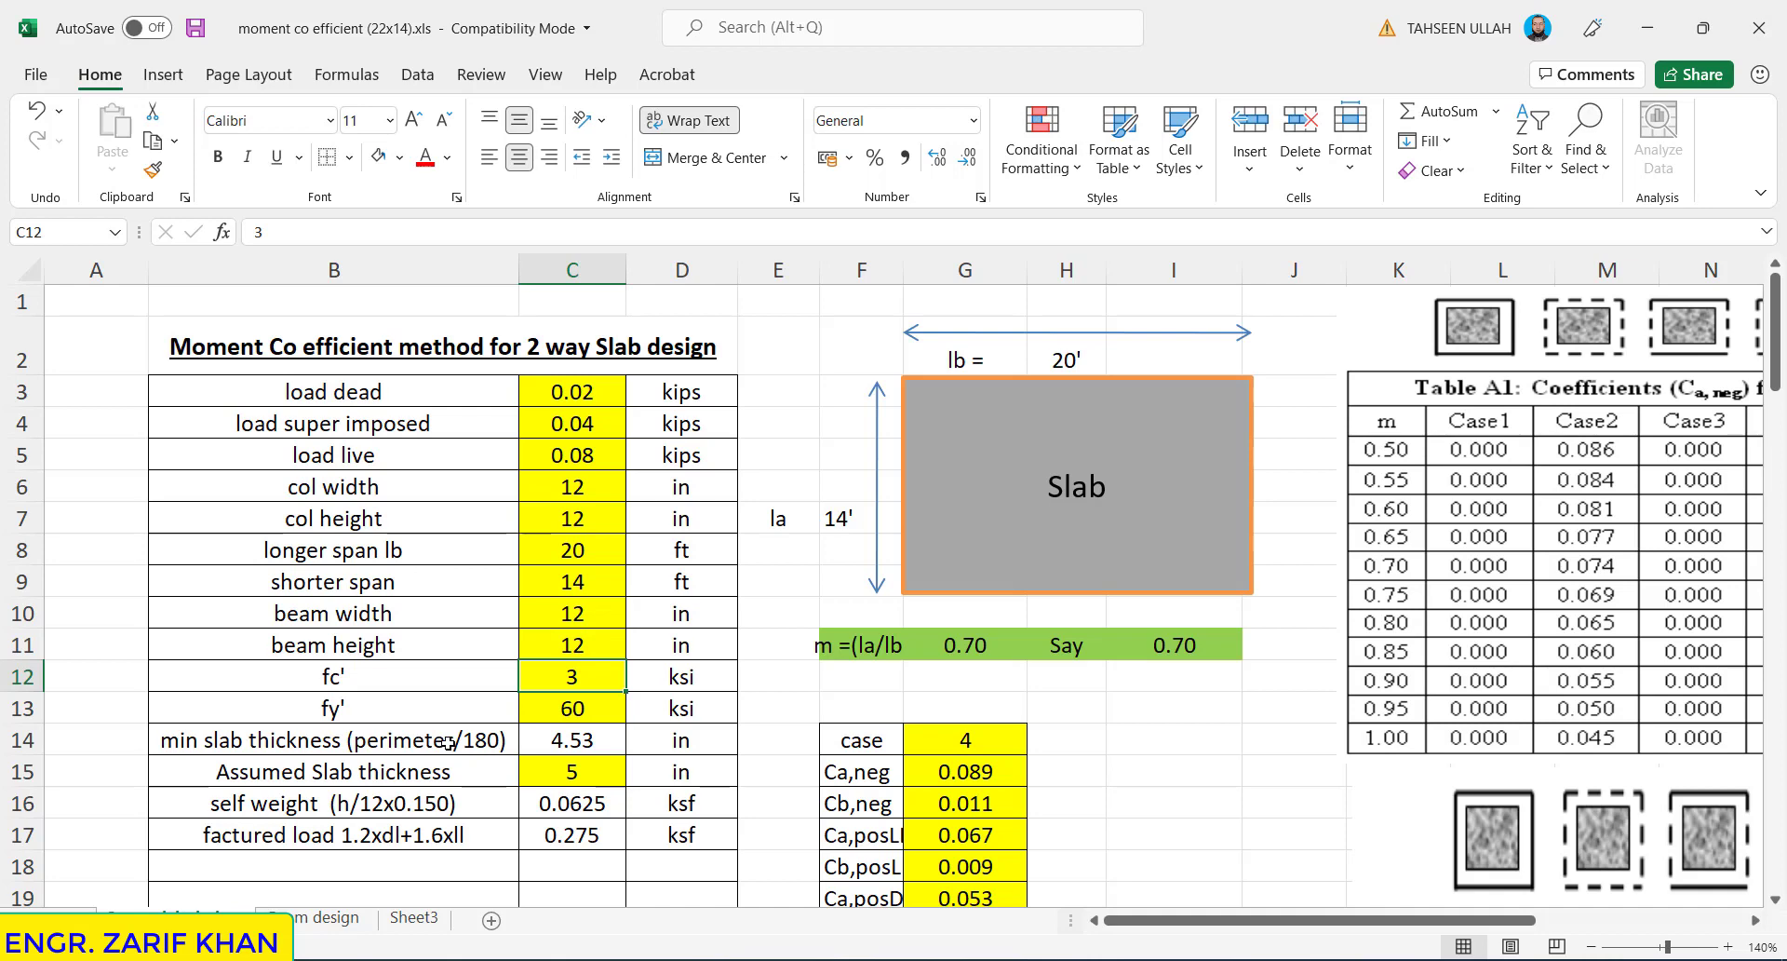
click(572, 740)
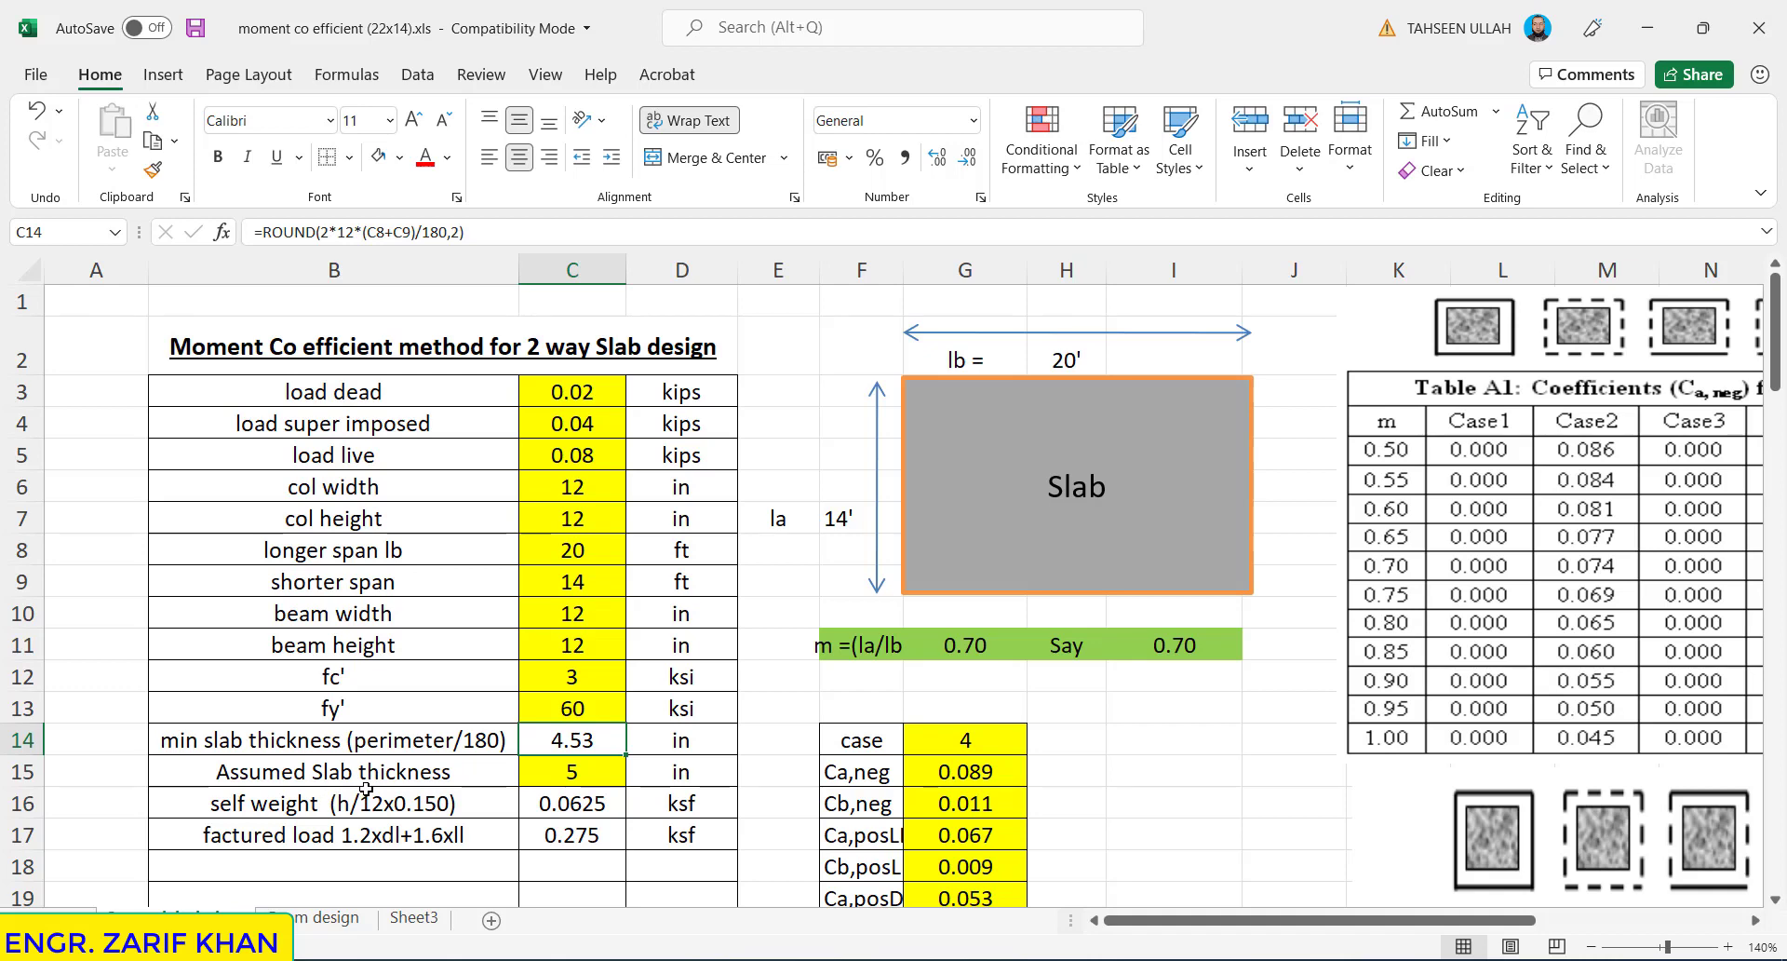
click(554, 782)
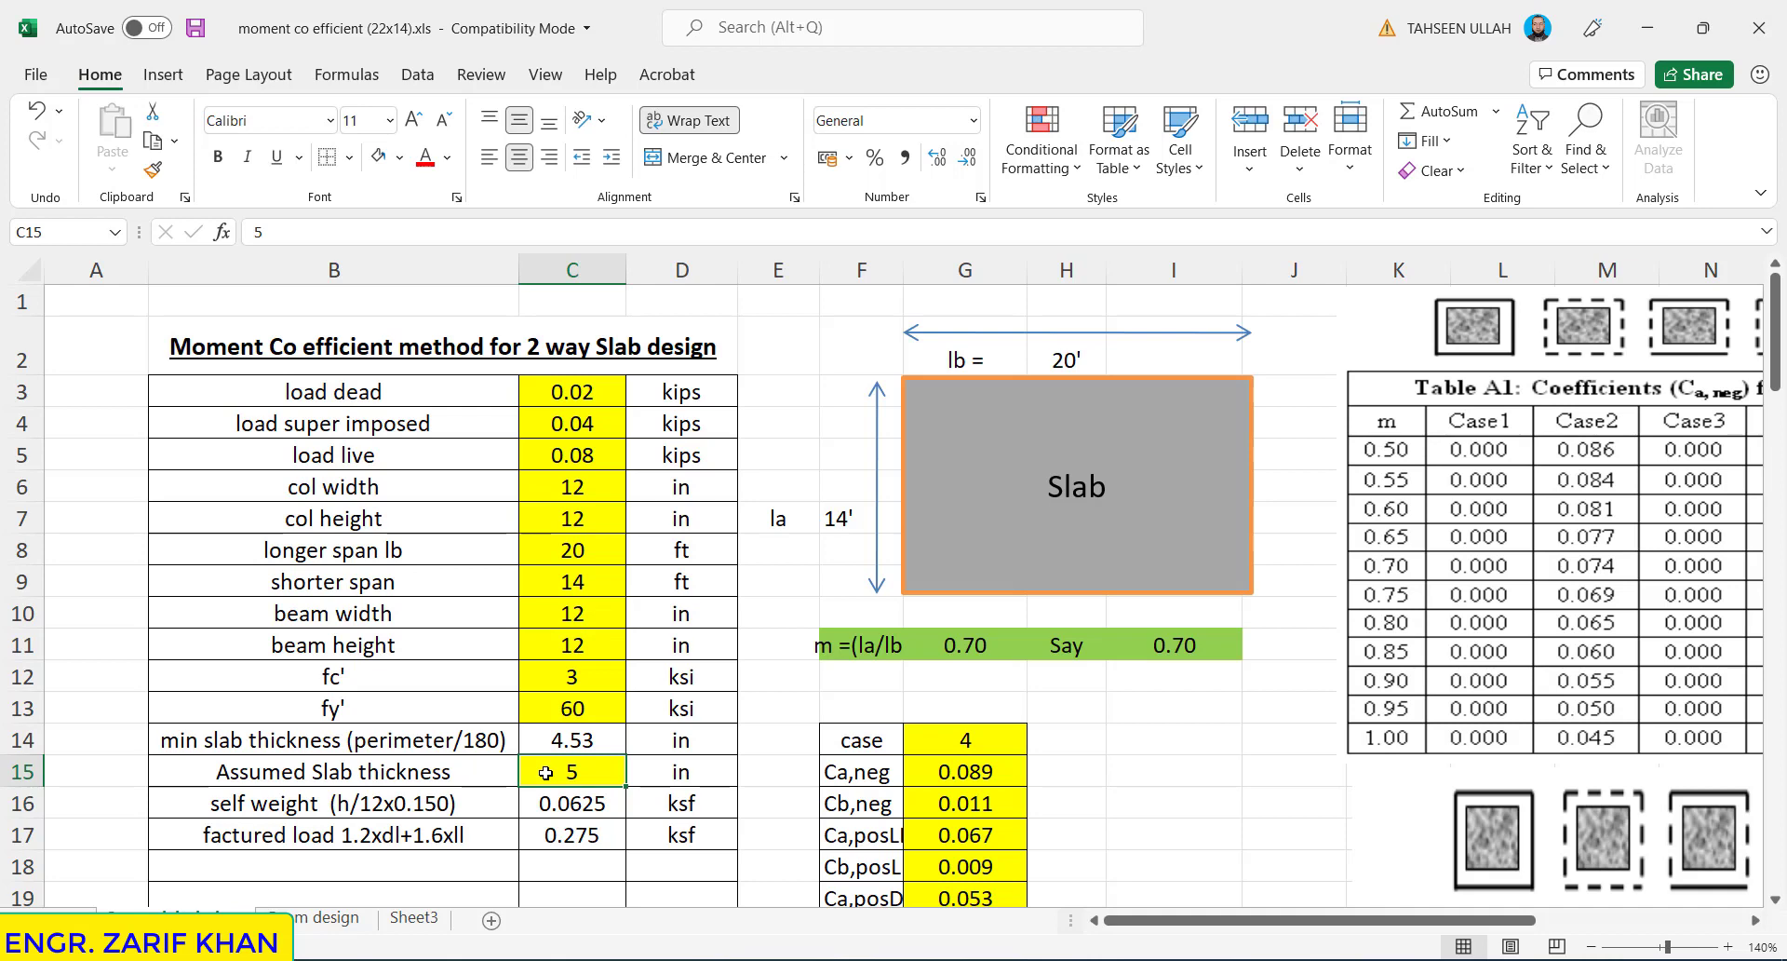
click(572, 740)
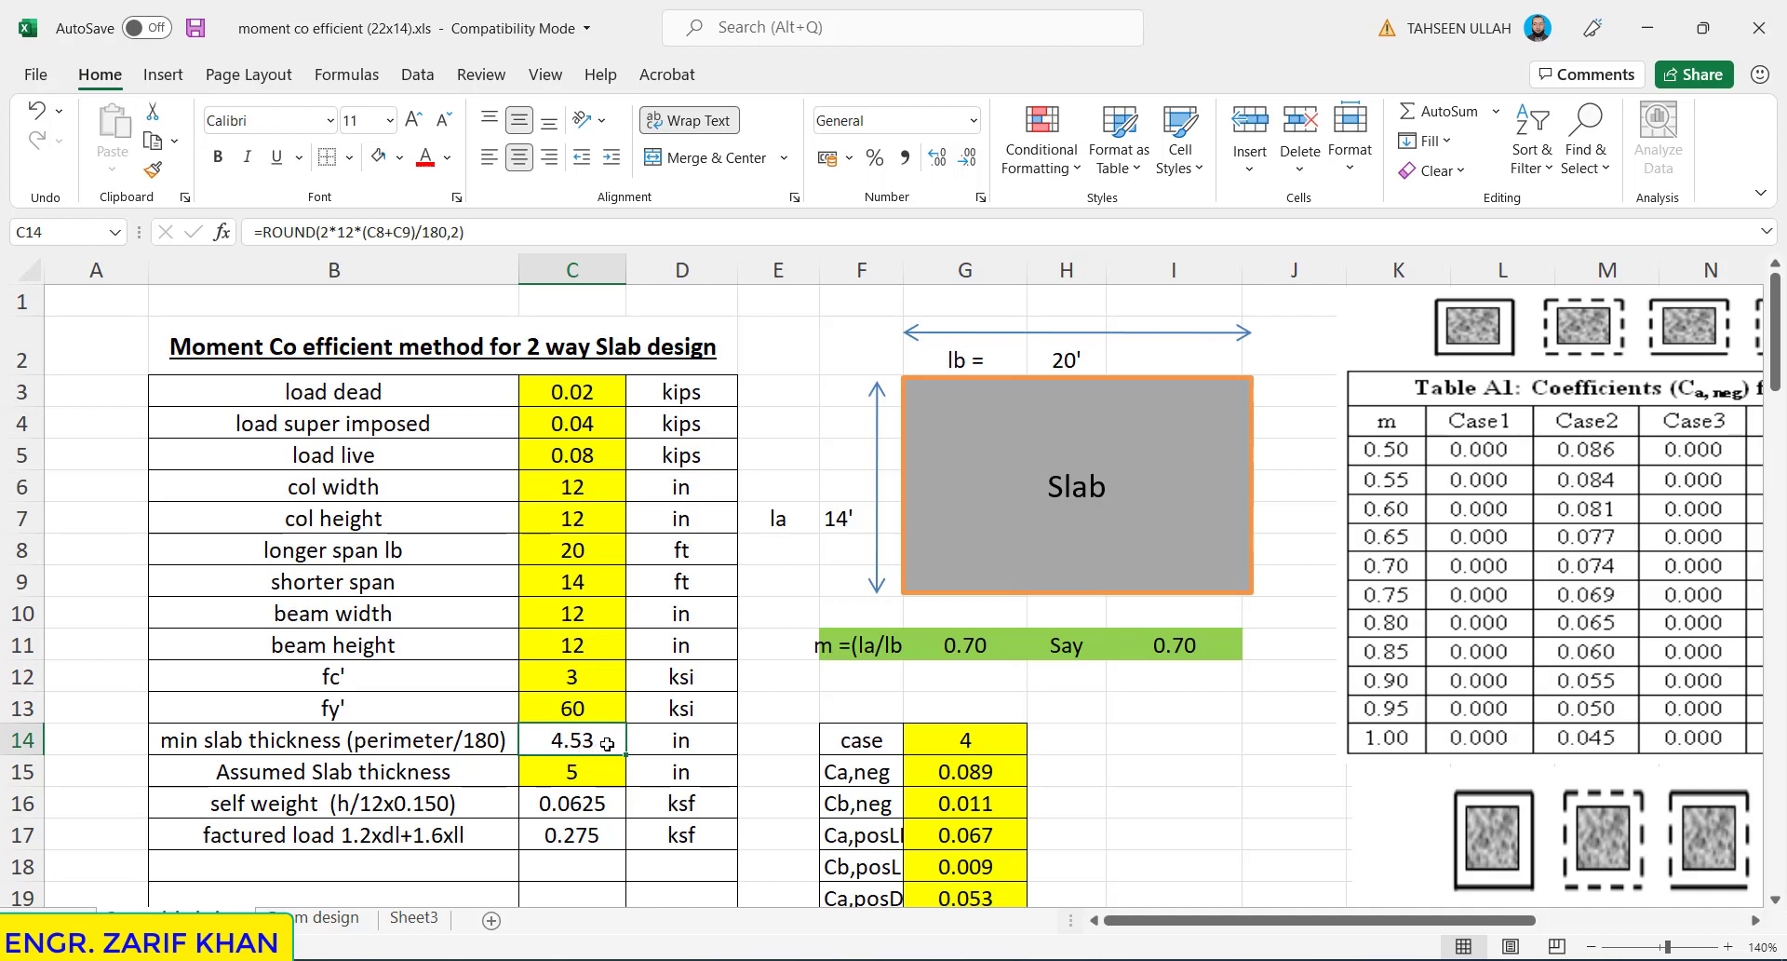
click(563, 772)
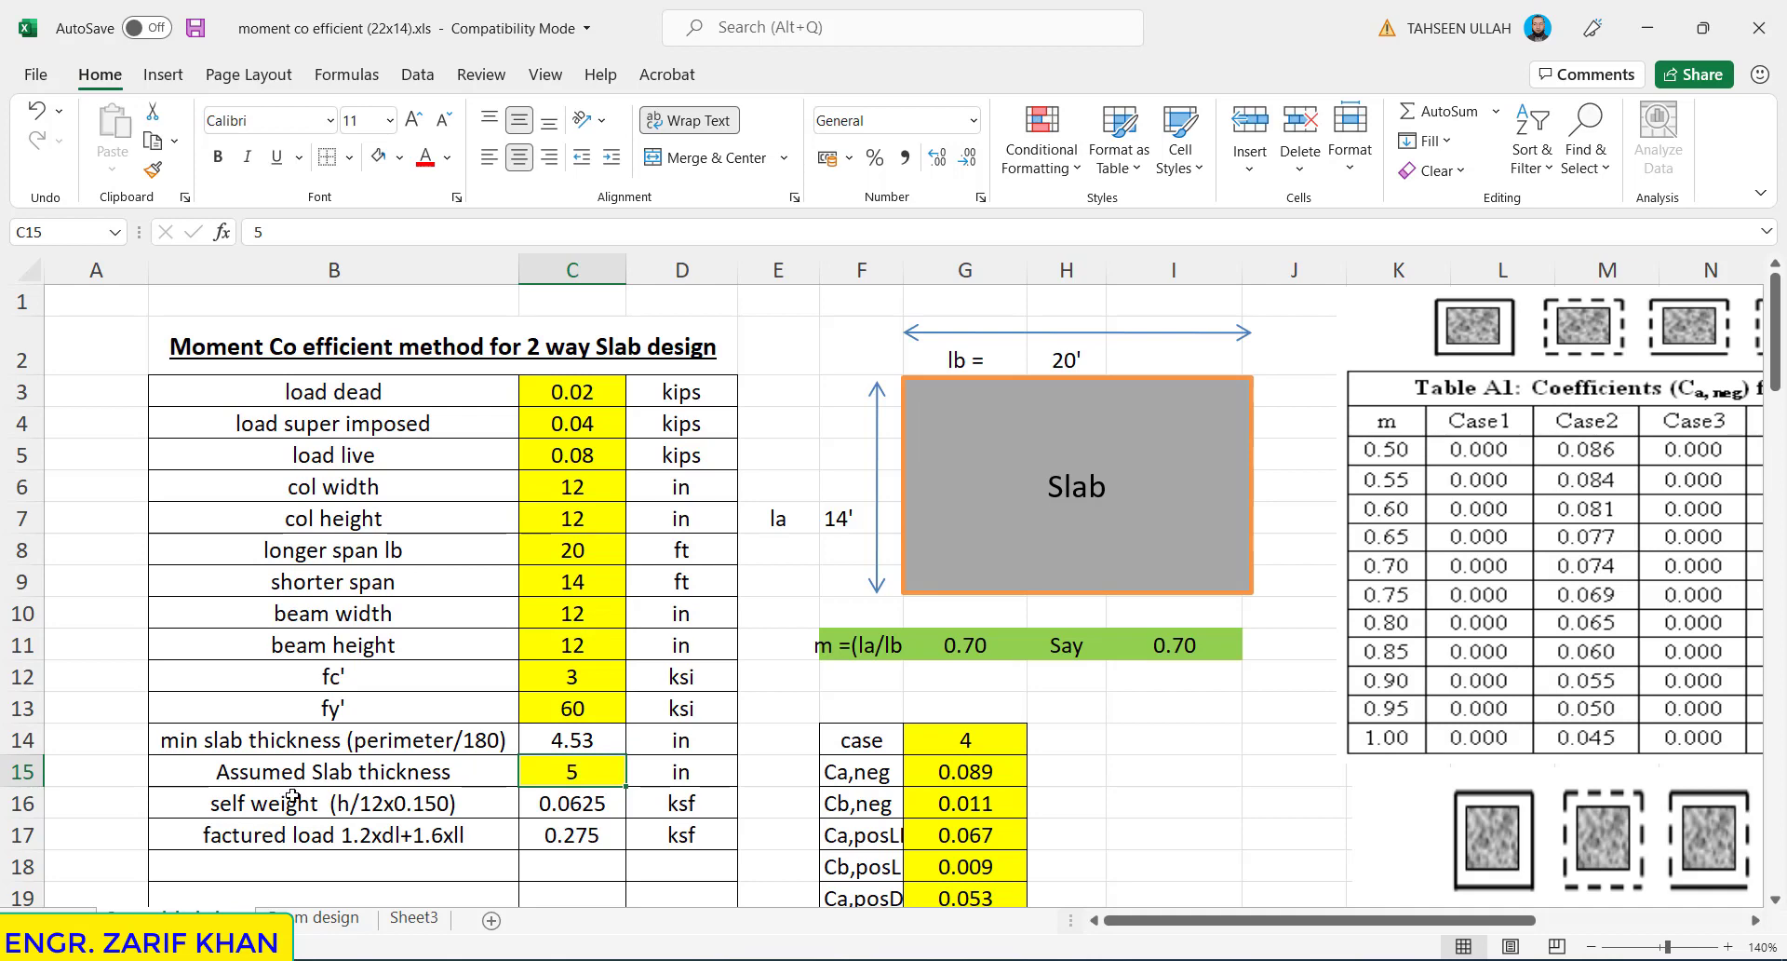
click(540, 802)
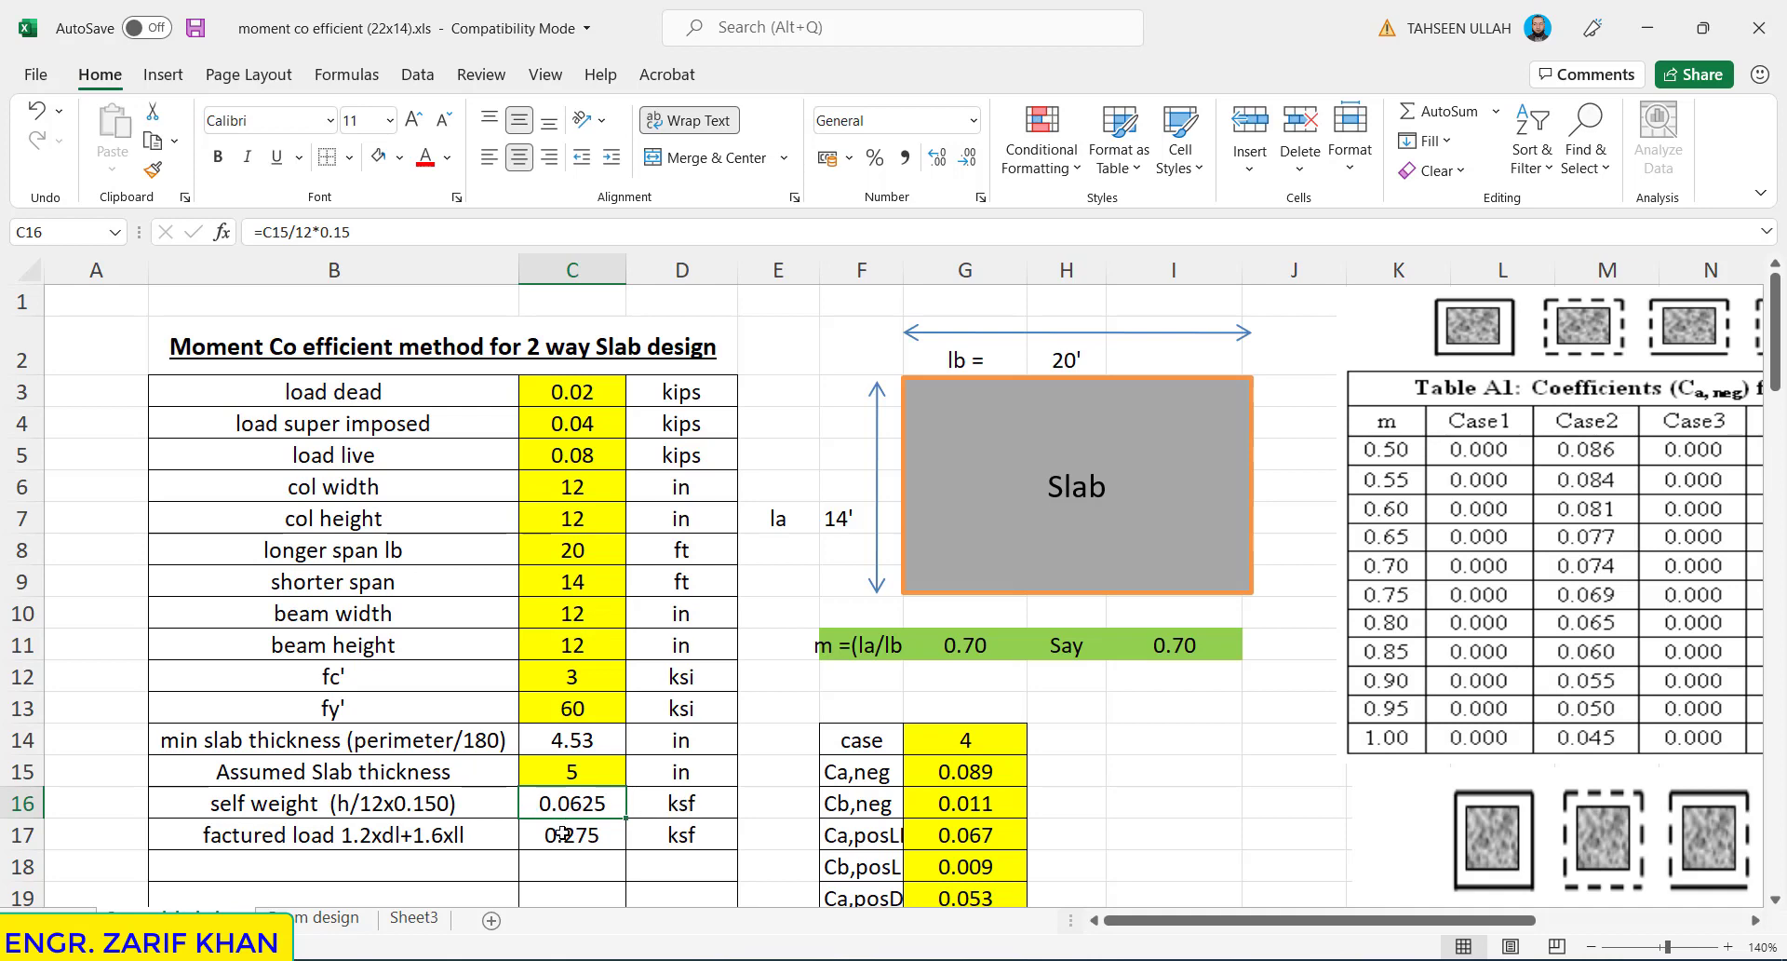
click(345, 835)
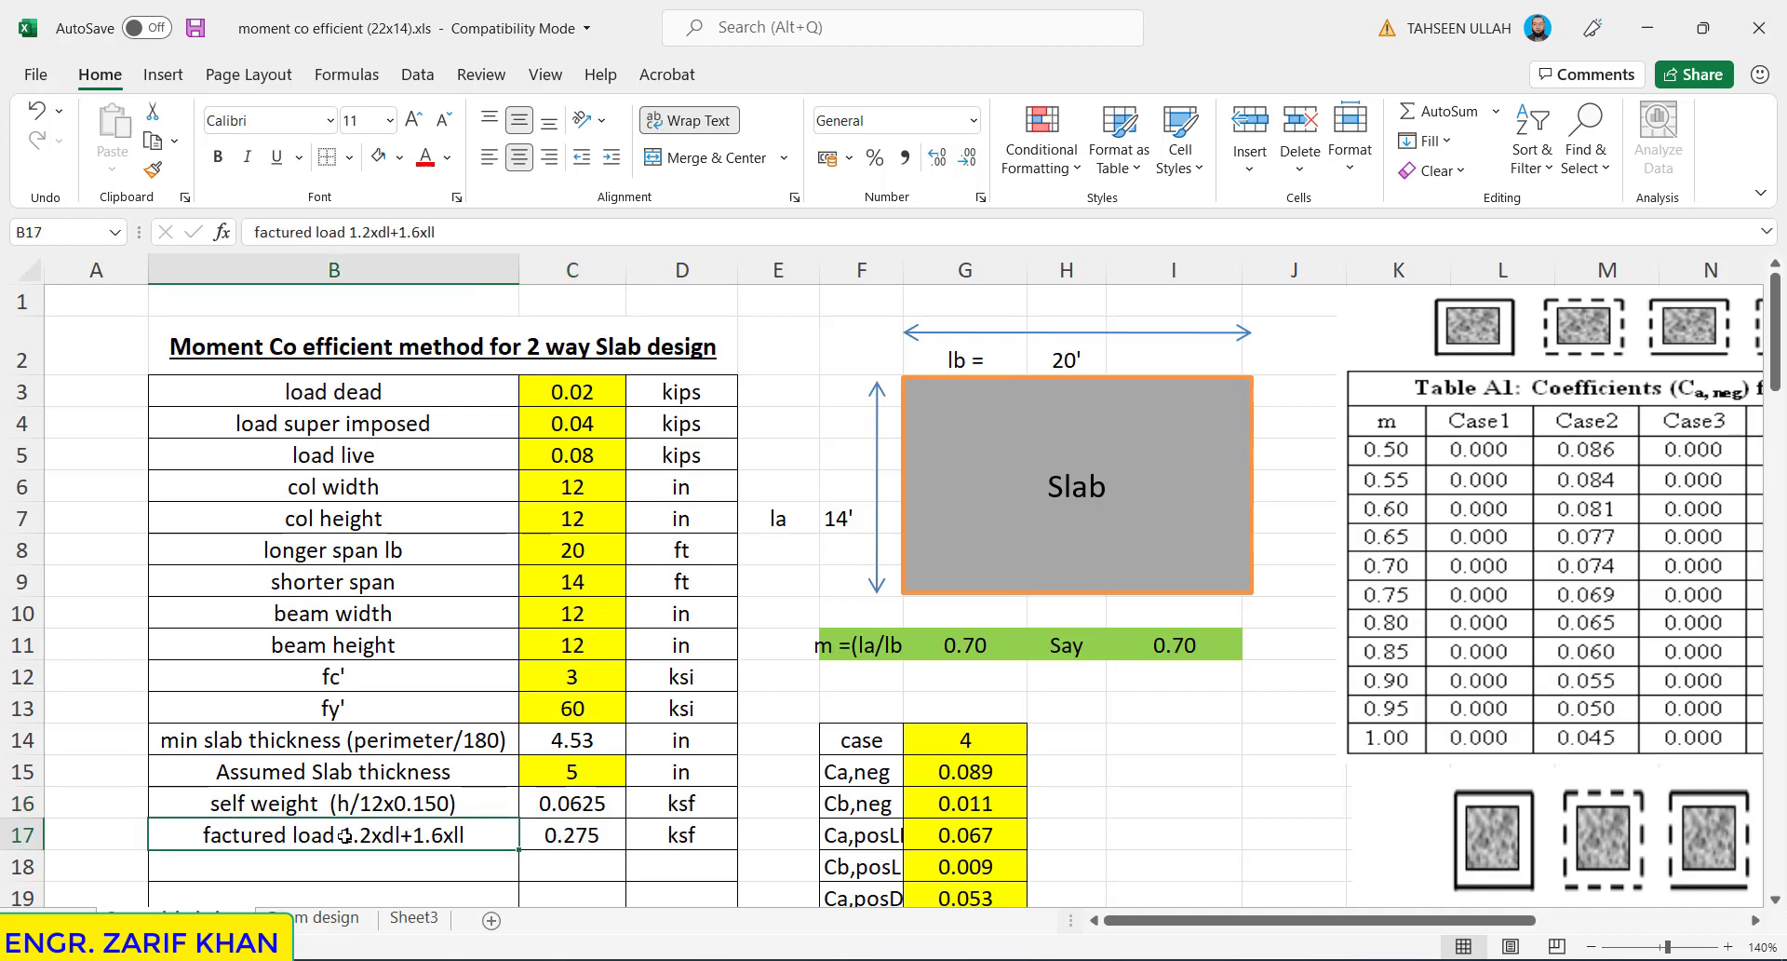
click(568, 835)
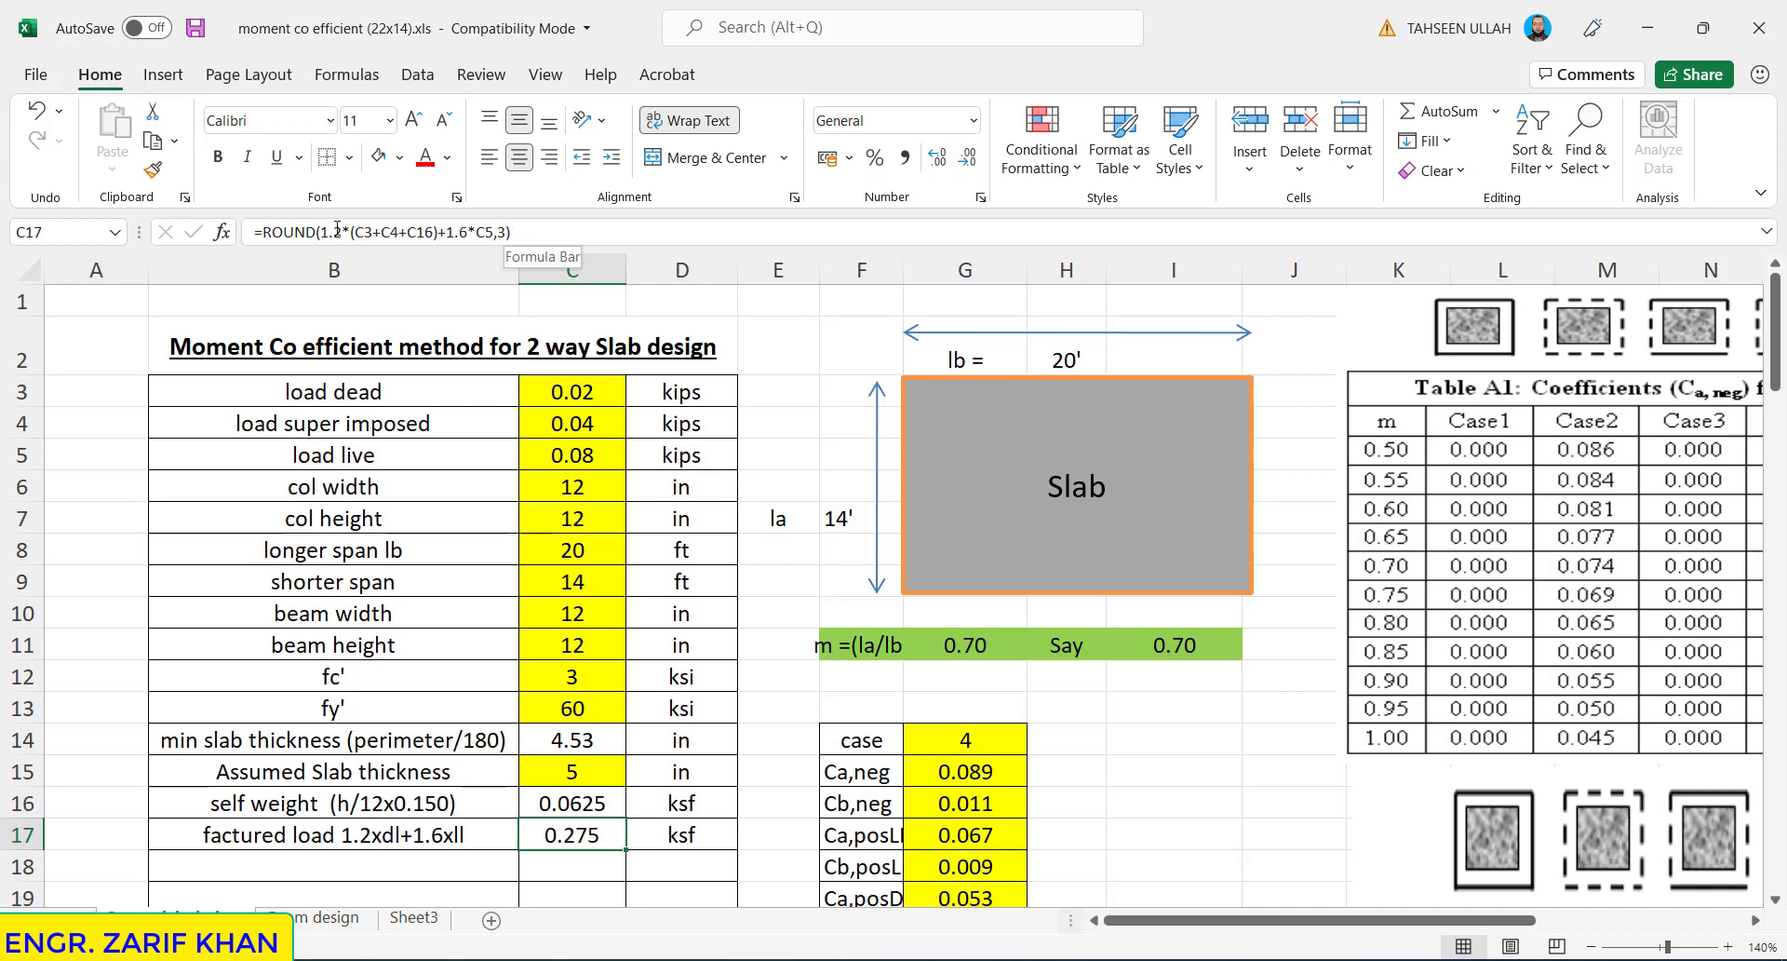
double_click(561, 831)
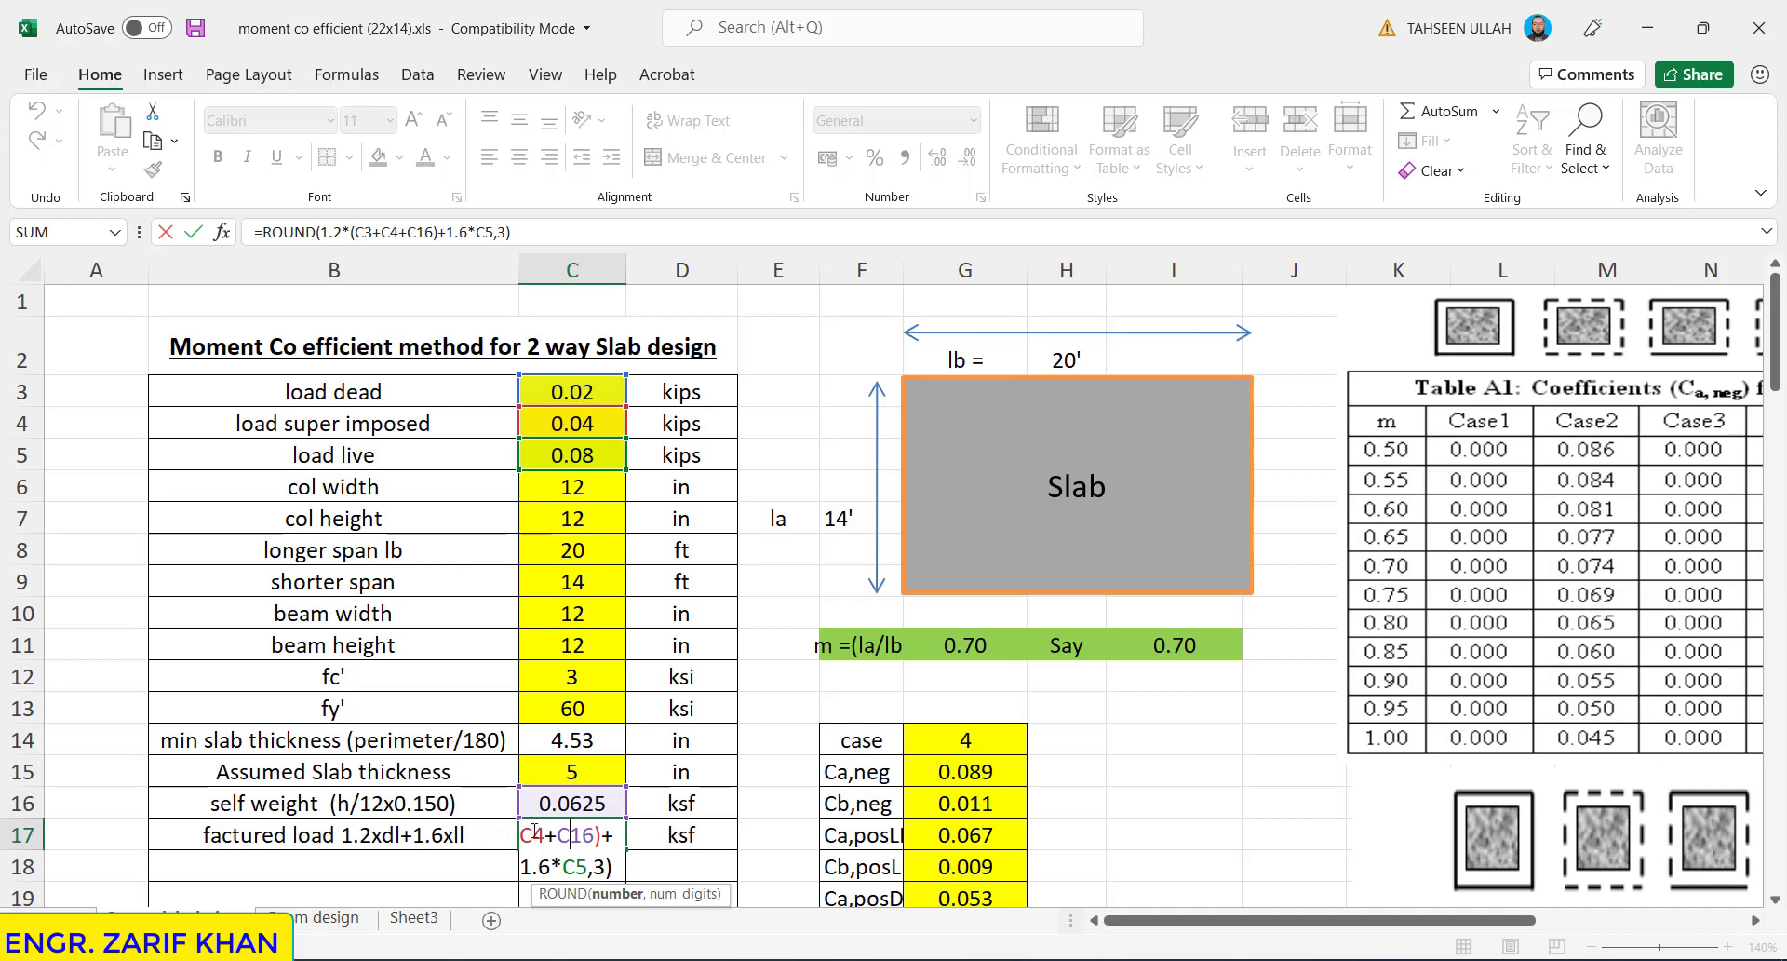
key(Return)
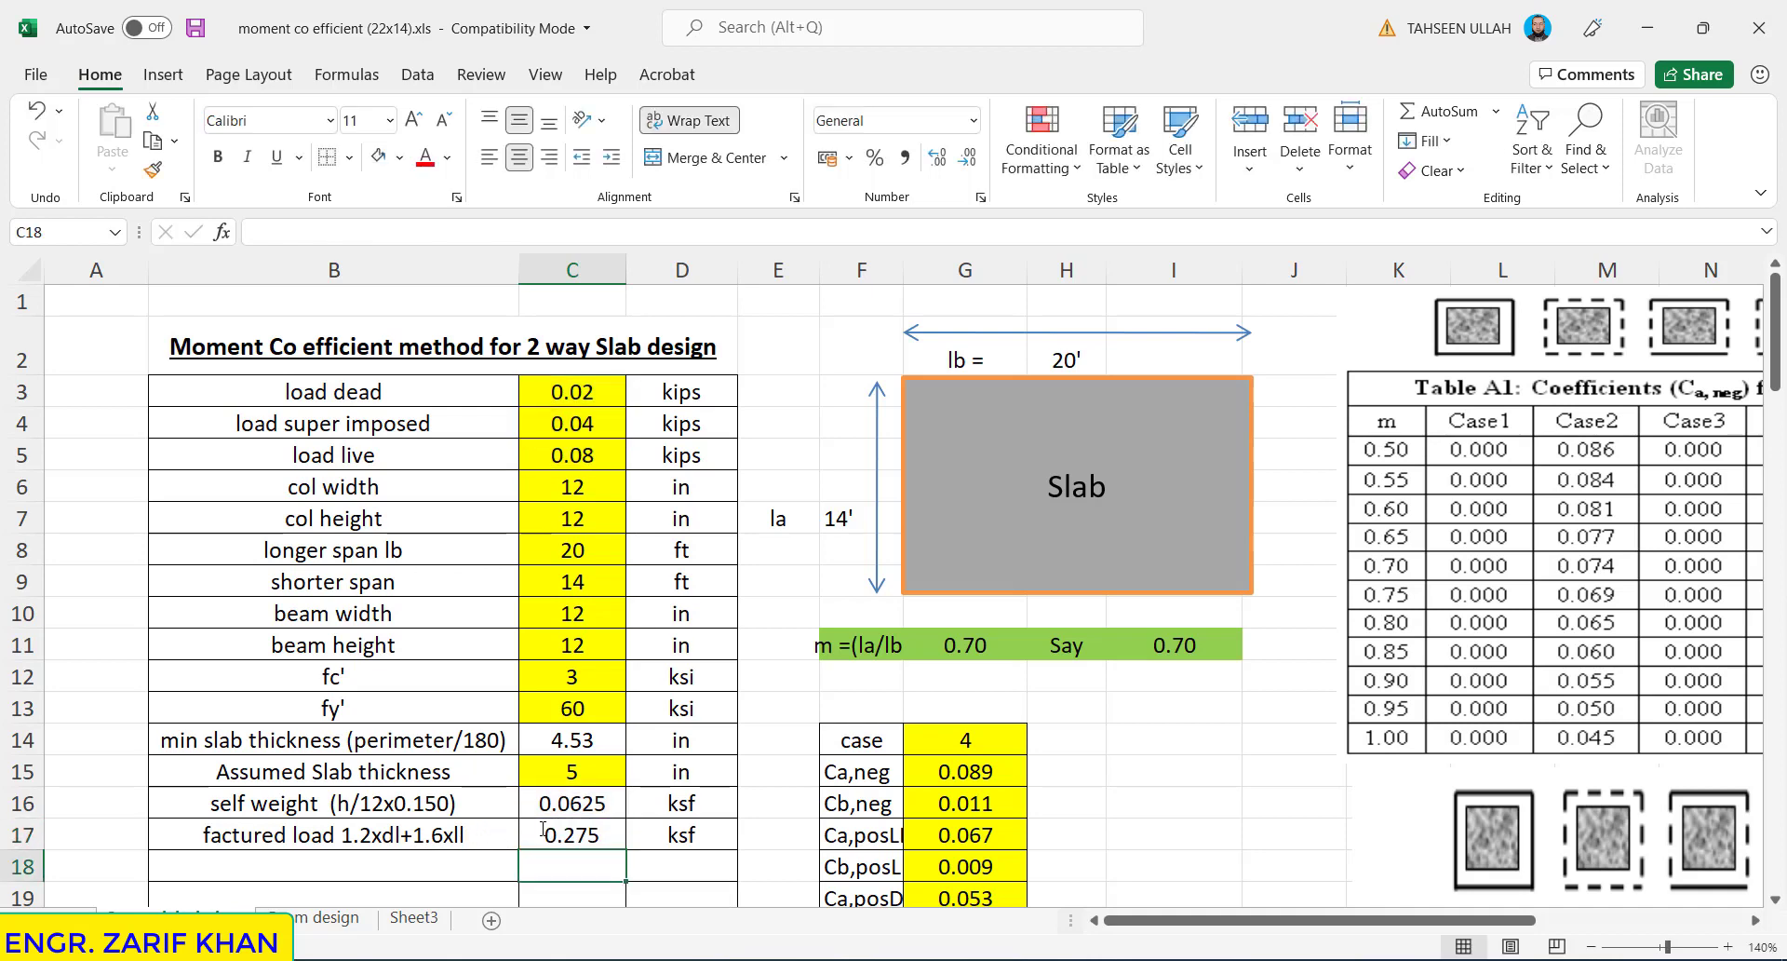
click(573, 835)
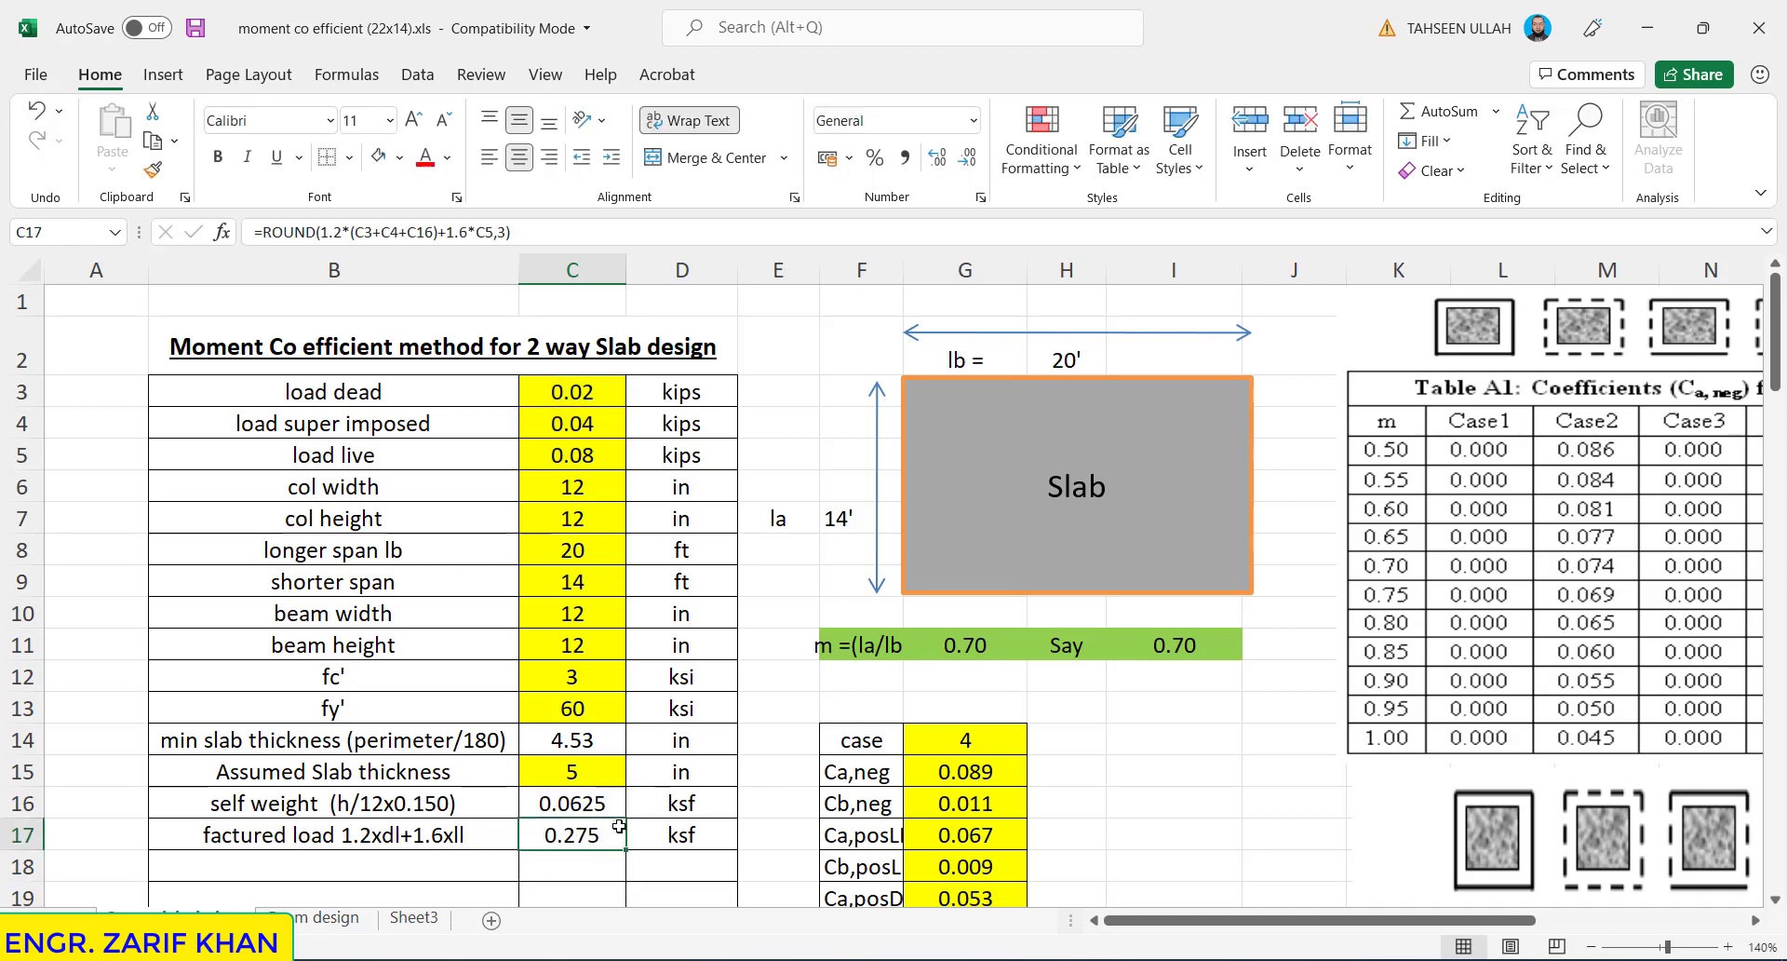
click(683, 840)
click(574, 836)
- Move down to C22 and widen column F so labels like Ca,posLL fit
key(Down)
key(Down)
key(Down)
key(Down)
key(Down)
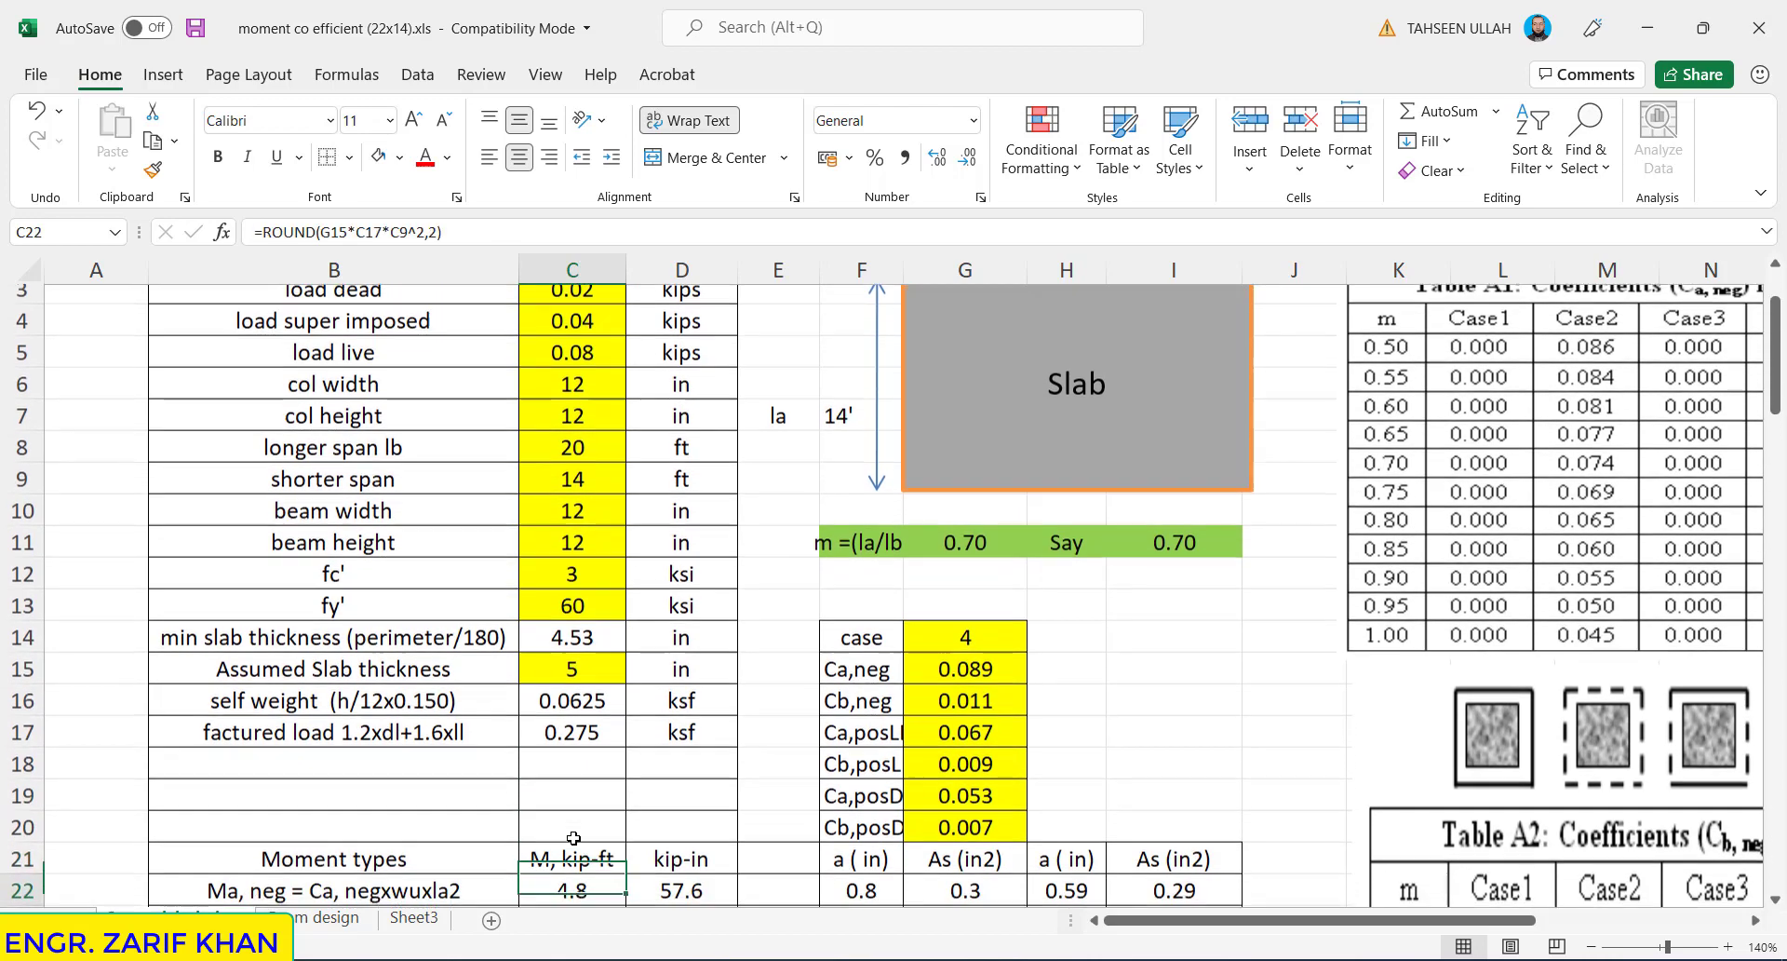
key(Down)
key(Down)
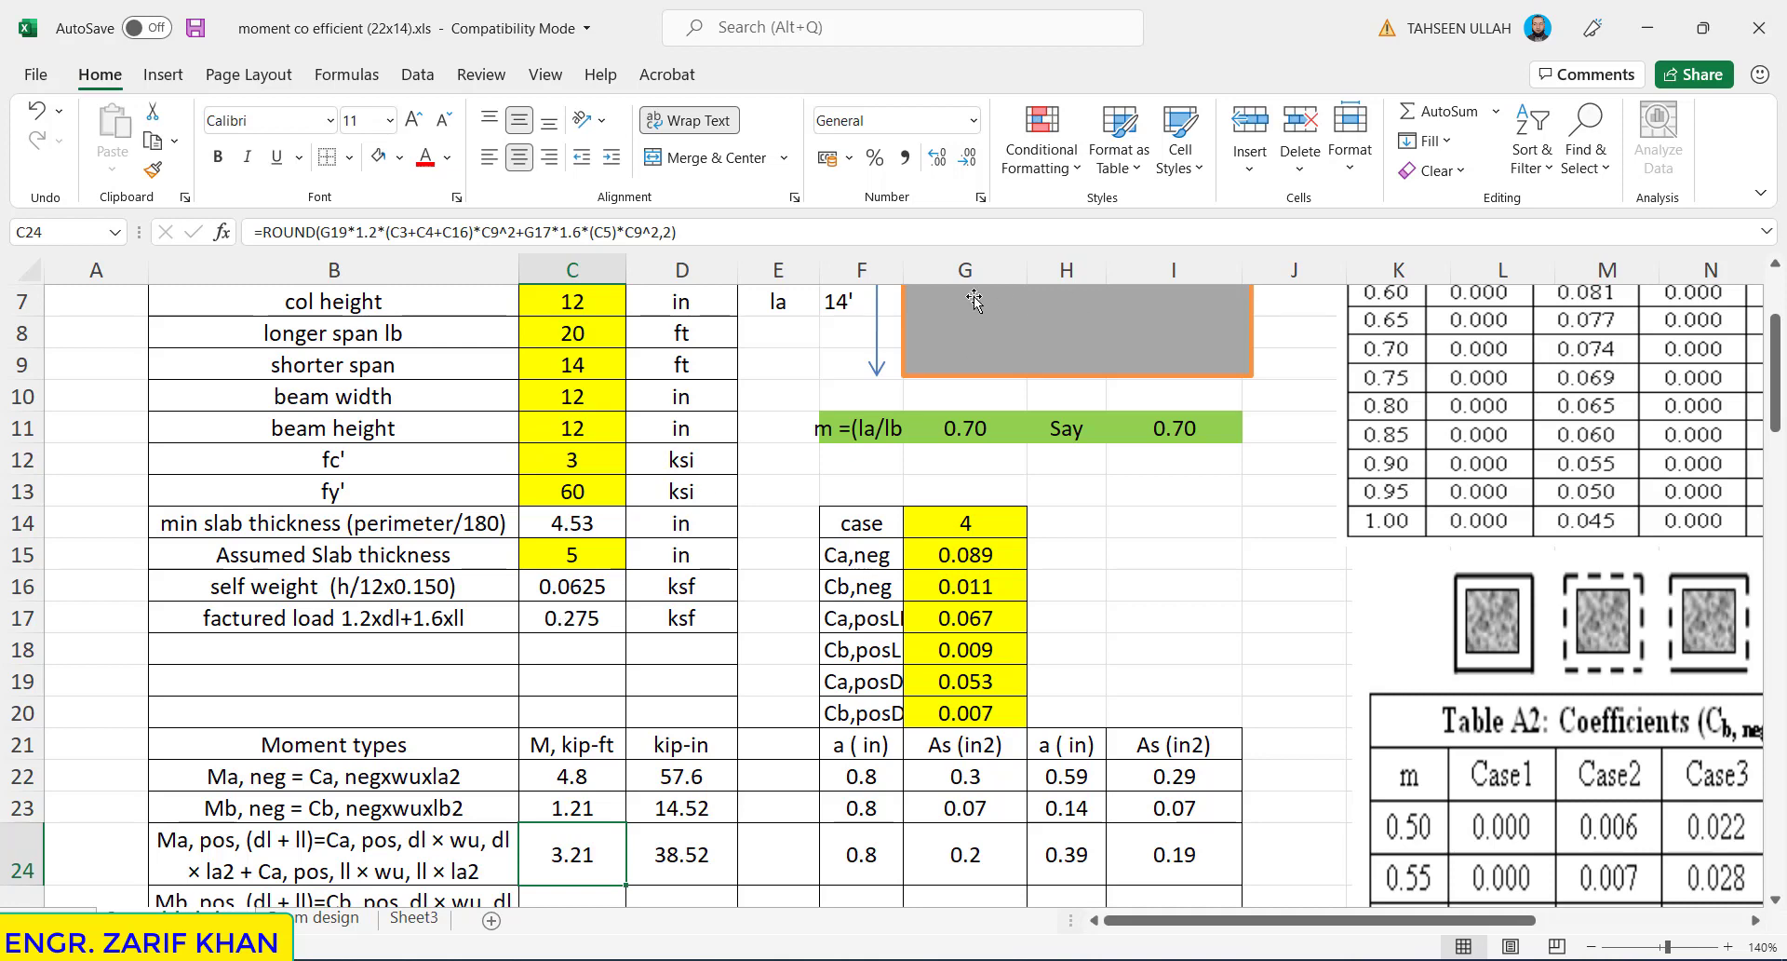
drag(903, 271, 938, 274)
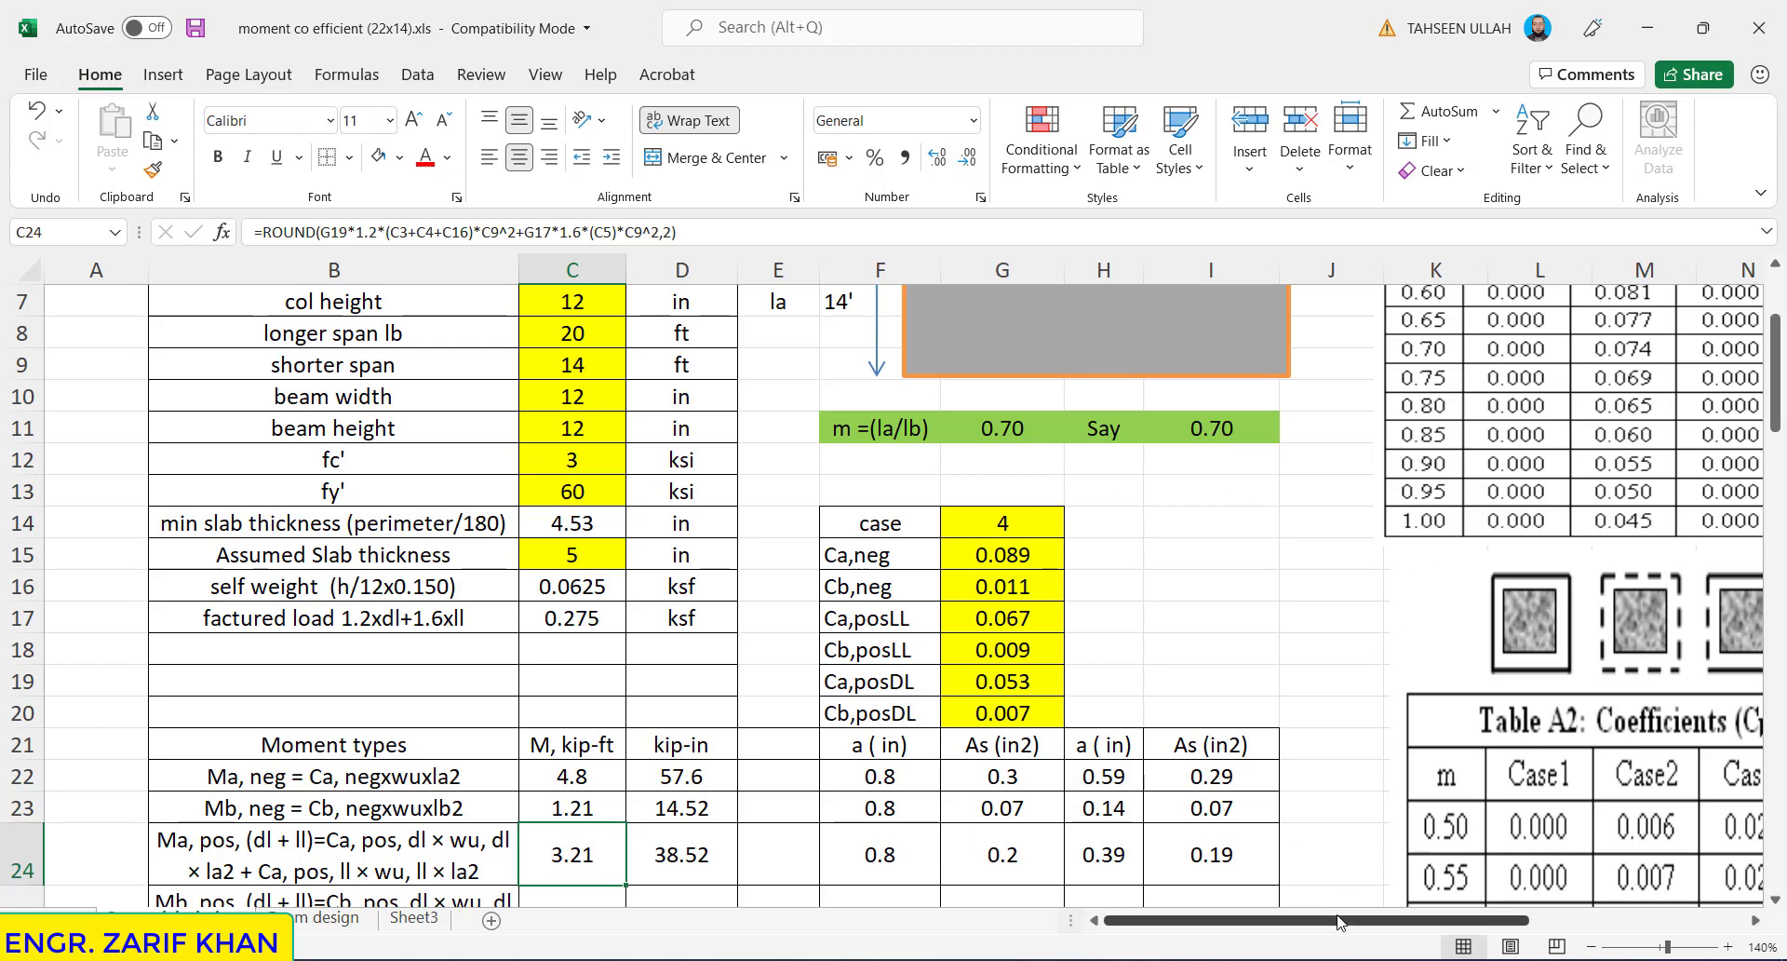
drag(1337, 921, 1518, 916)
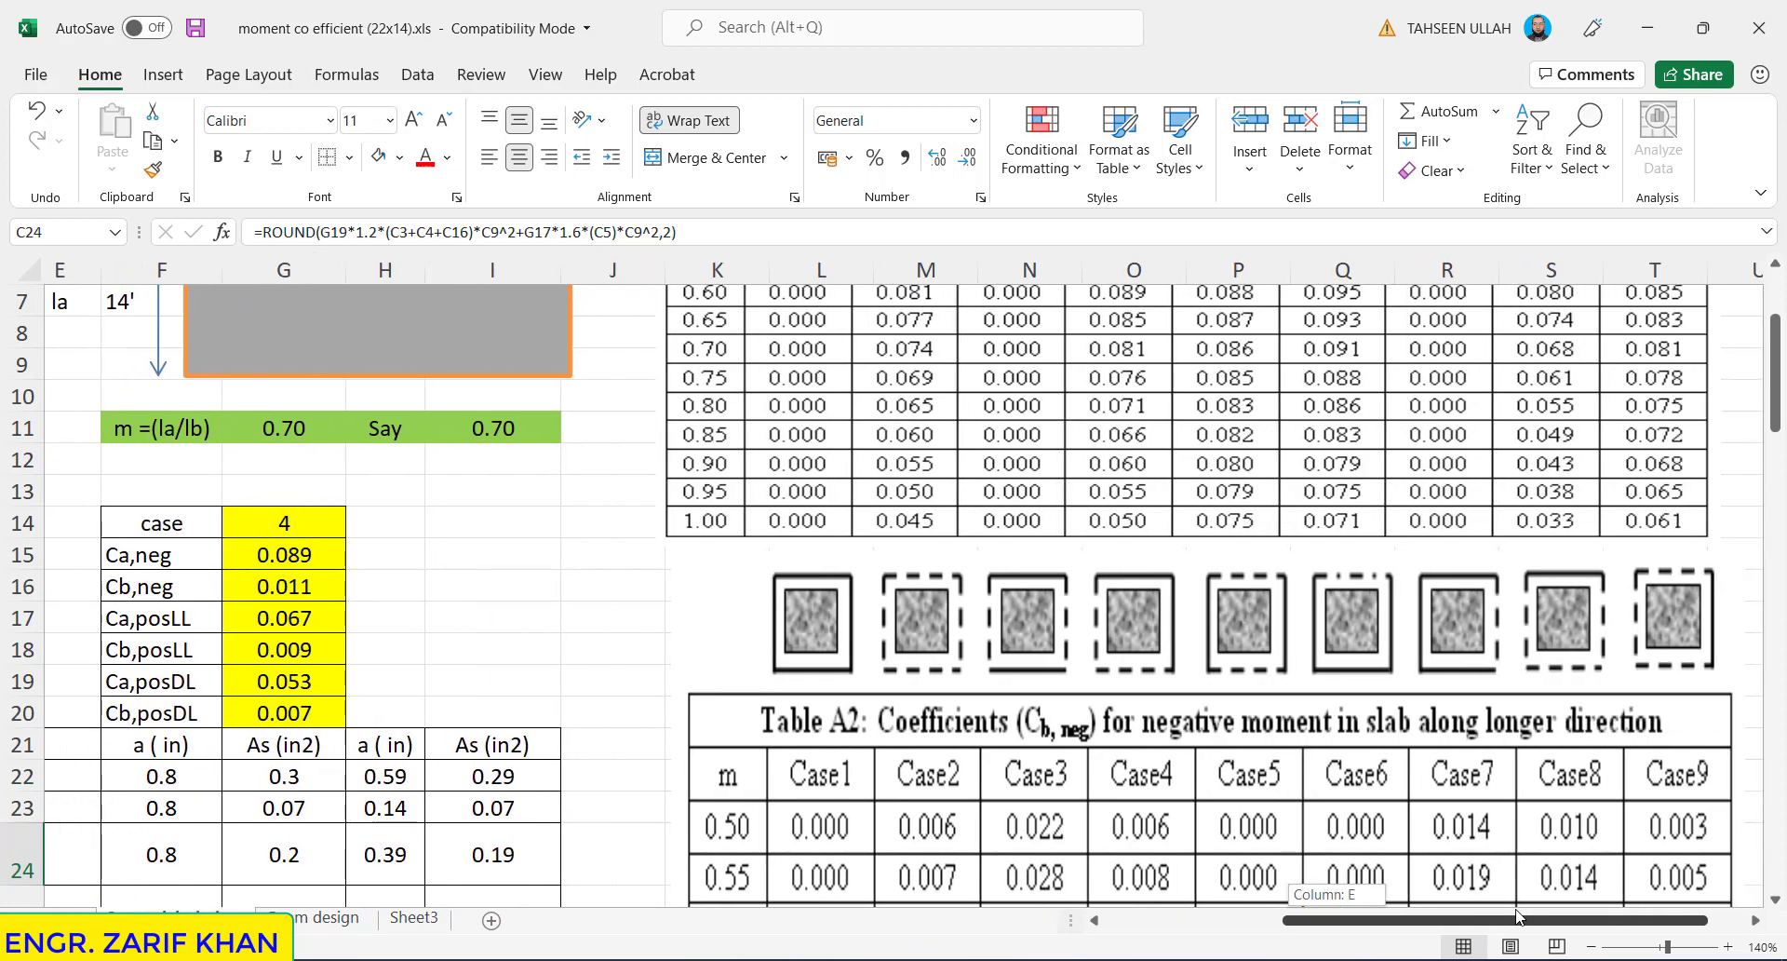
drag(1776, 377, 1775, 289)
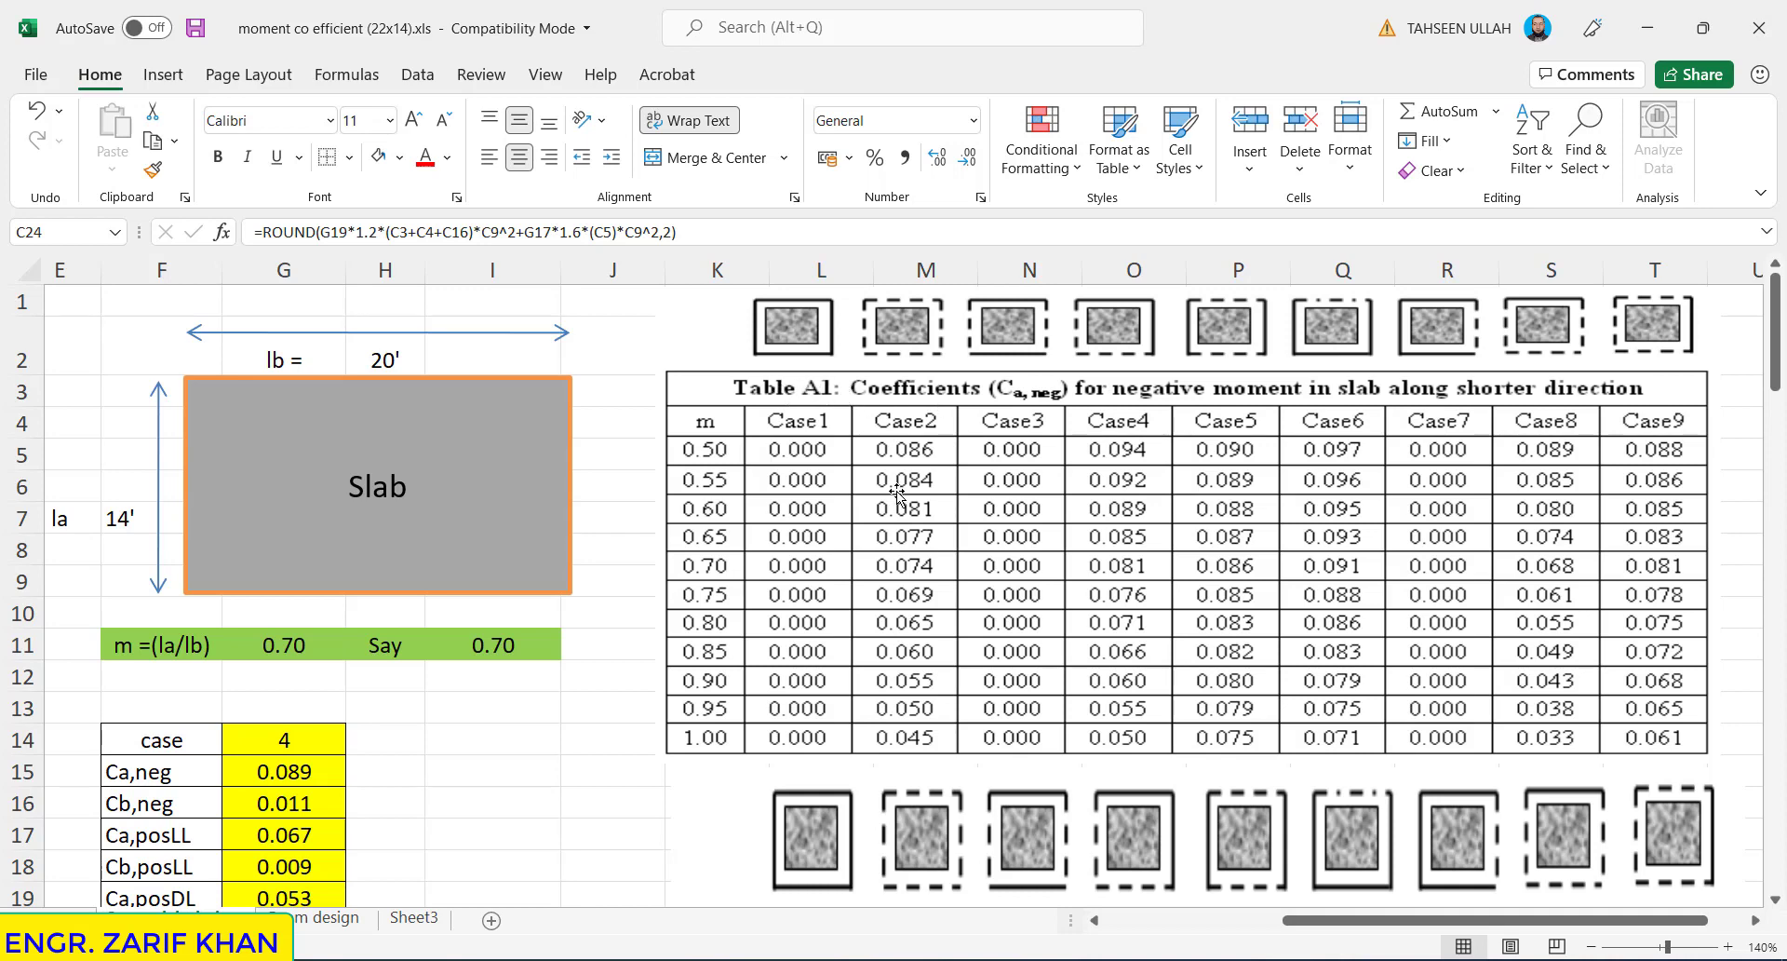
drag(1778, 366, 1778, 408)
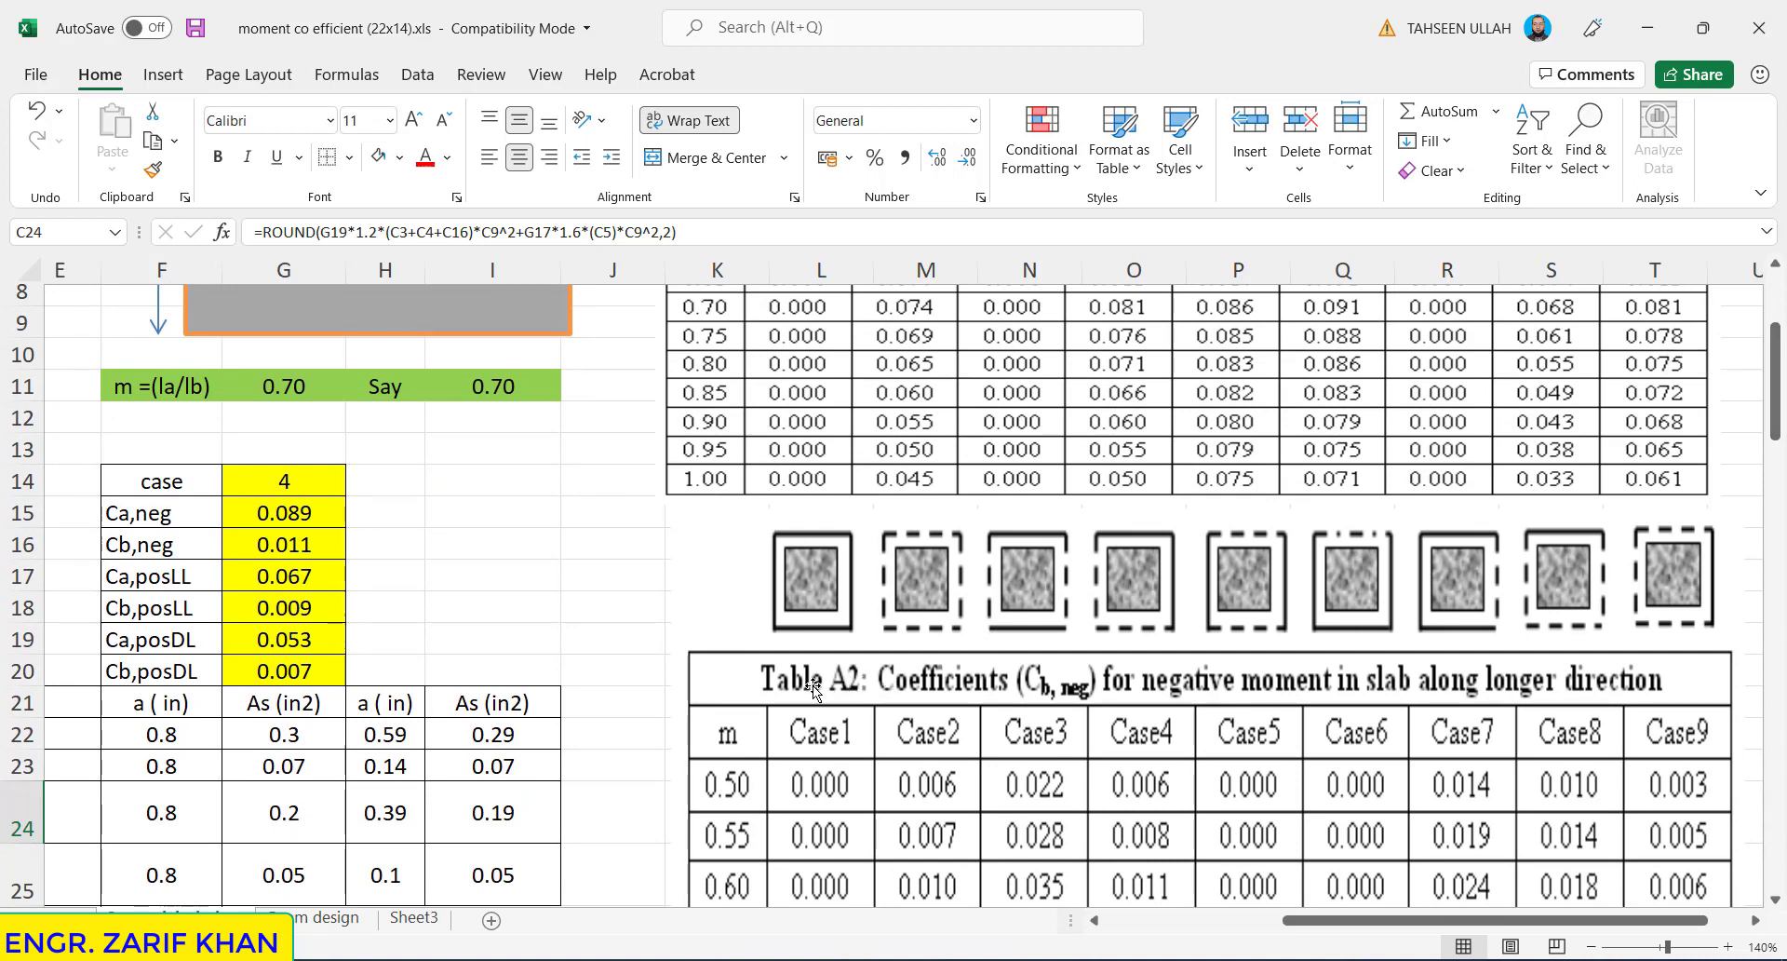
drag(1778, 424, 1778, 586)
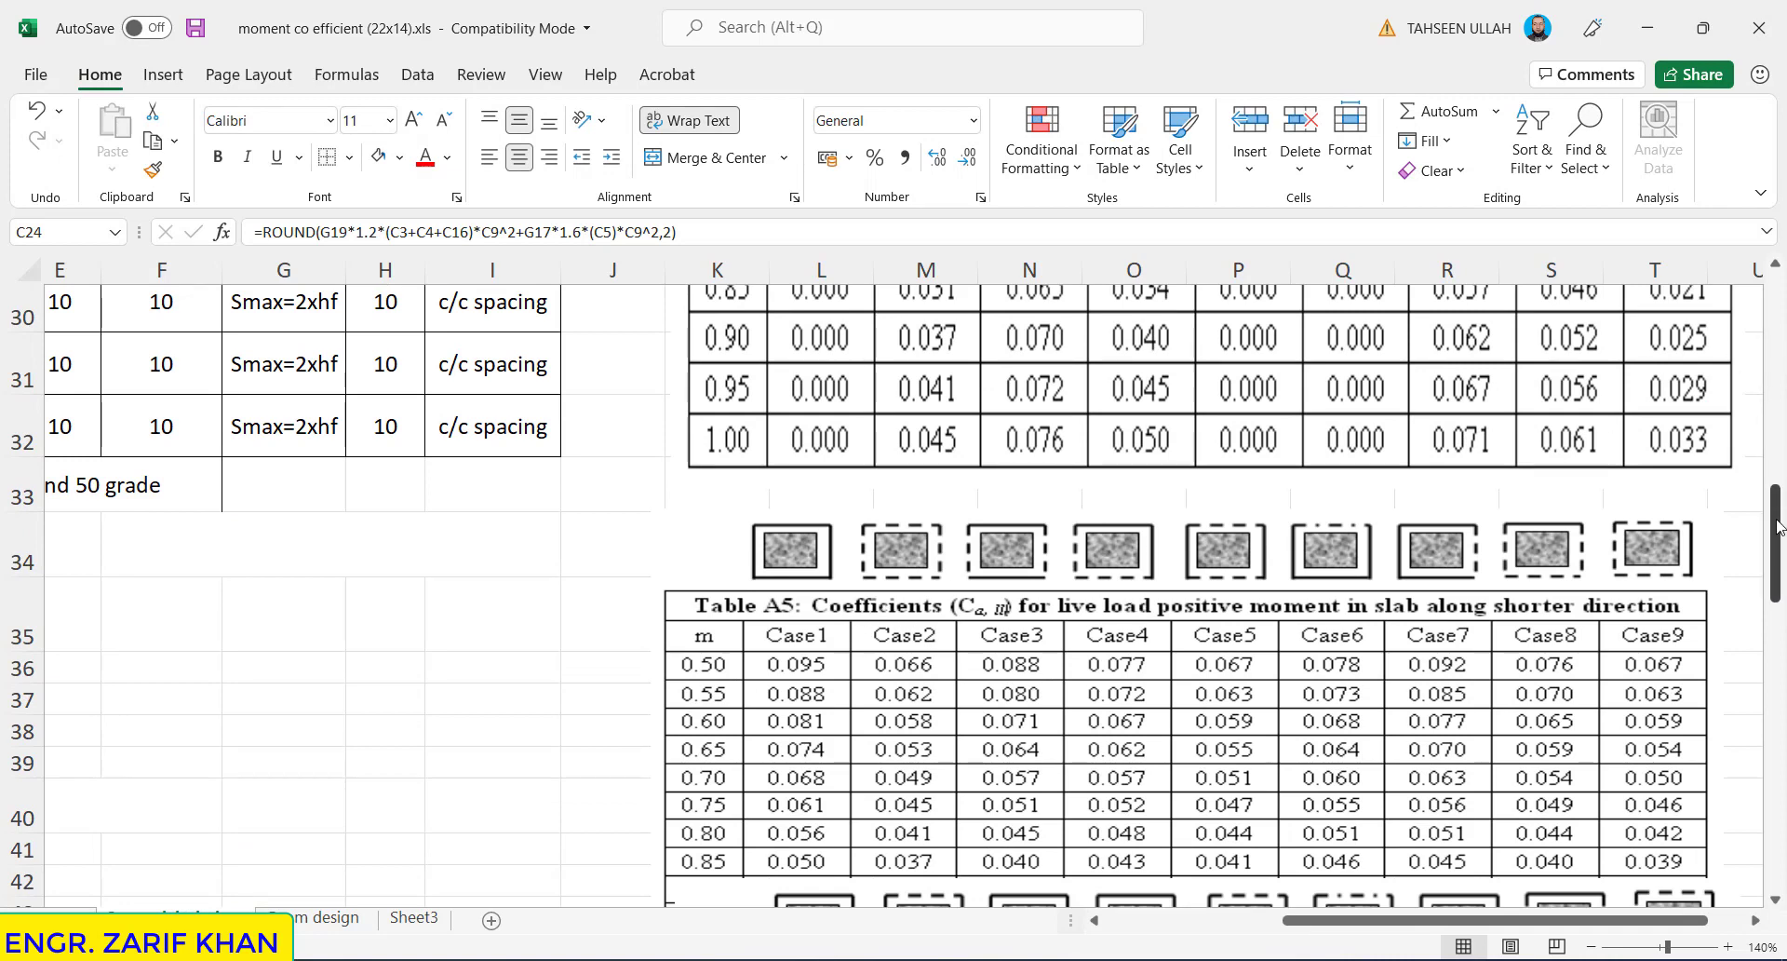
drag(1778, 526, 1778, 587)
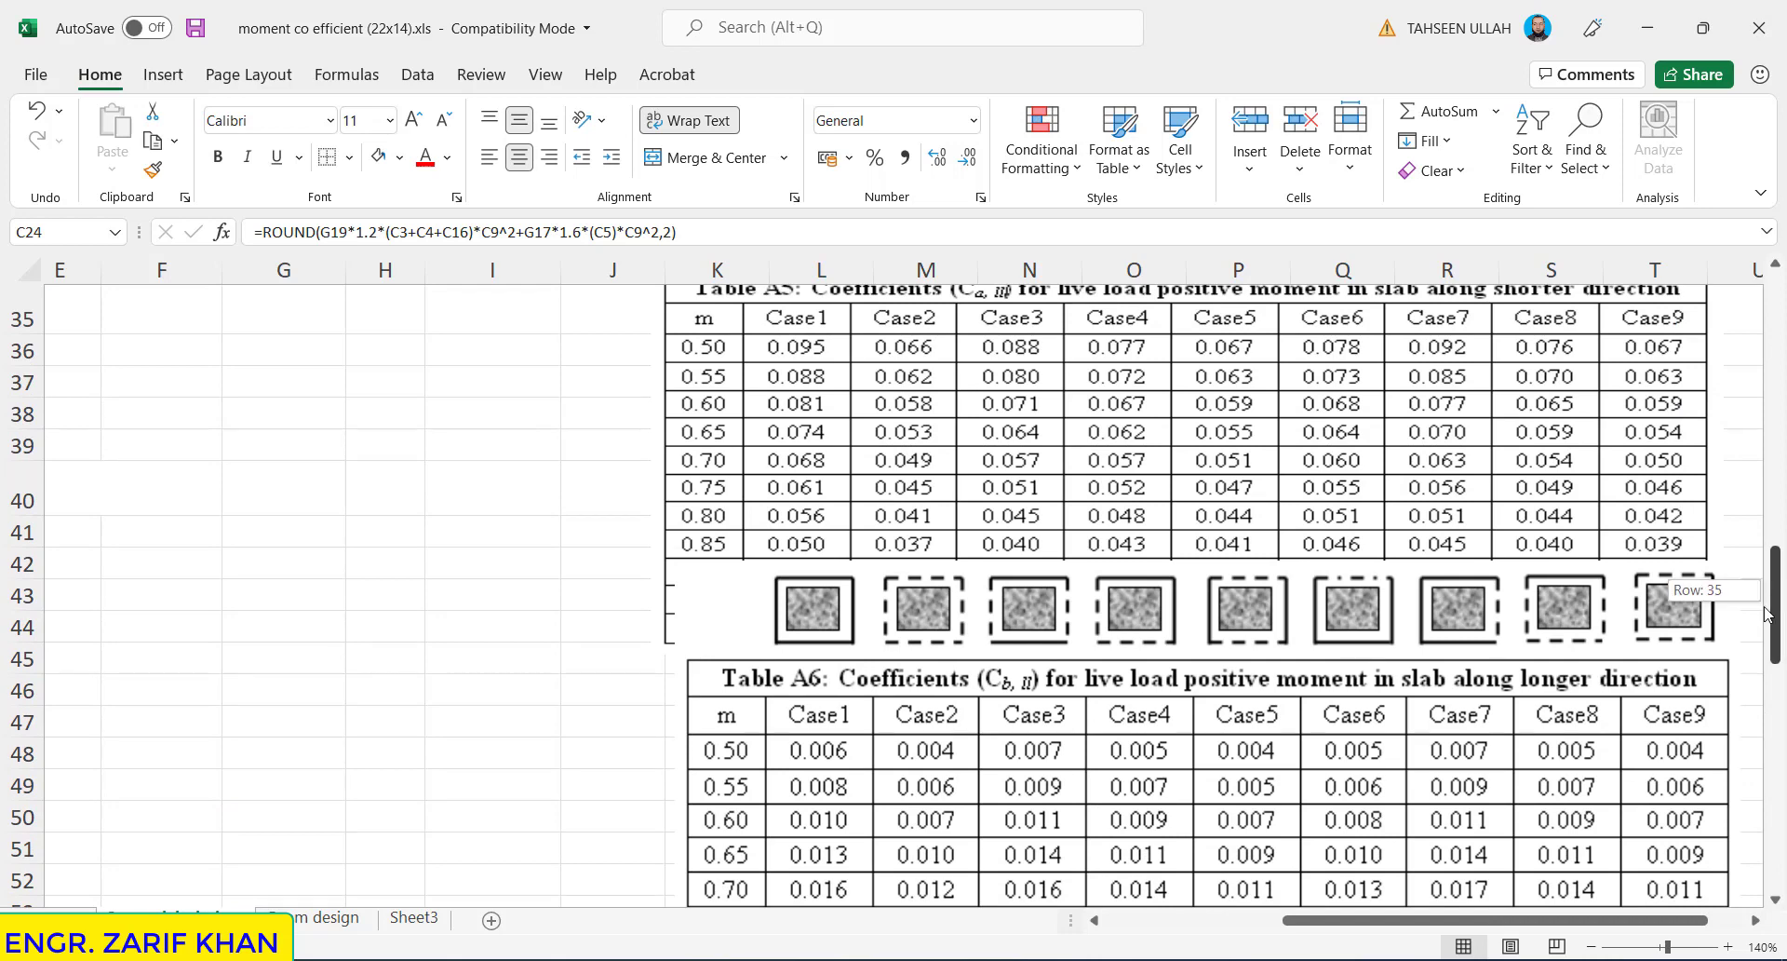
drag(1778, 596, 1770, 672)
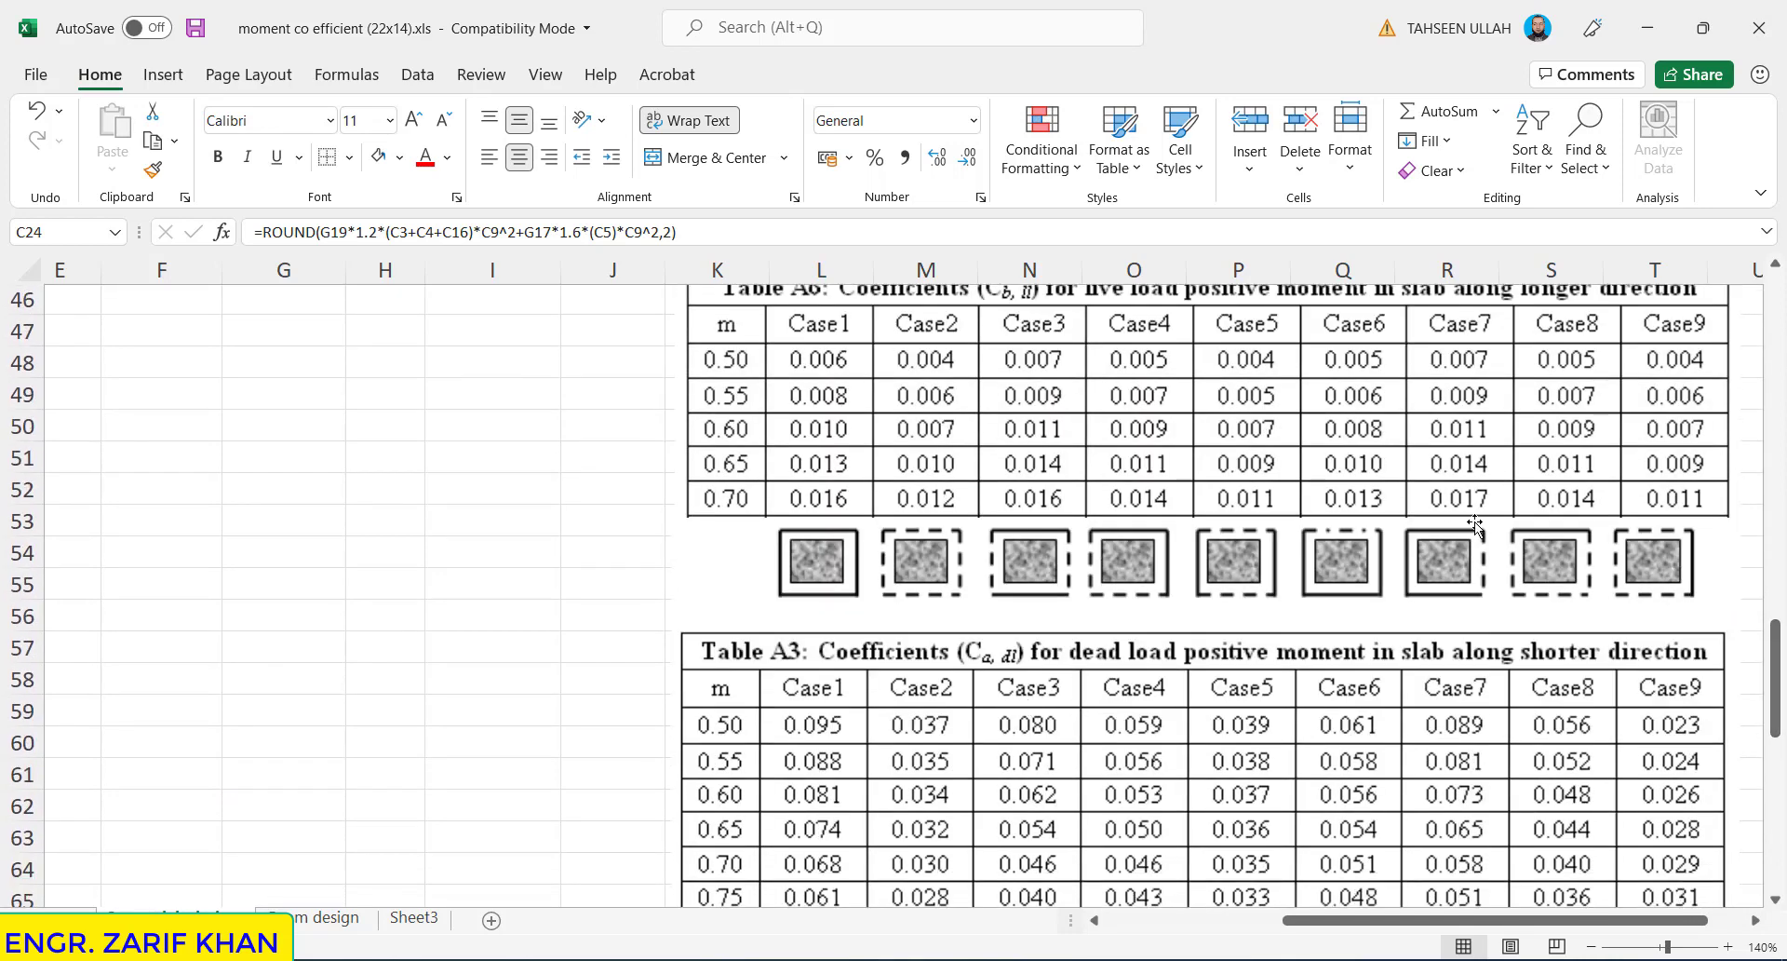
drag(1776, 663, 1776, 749)
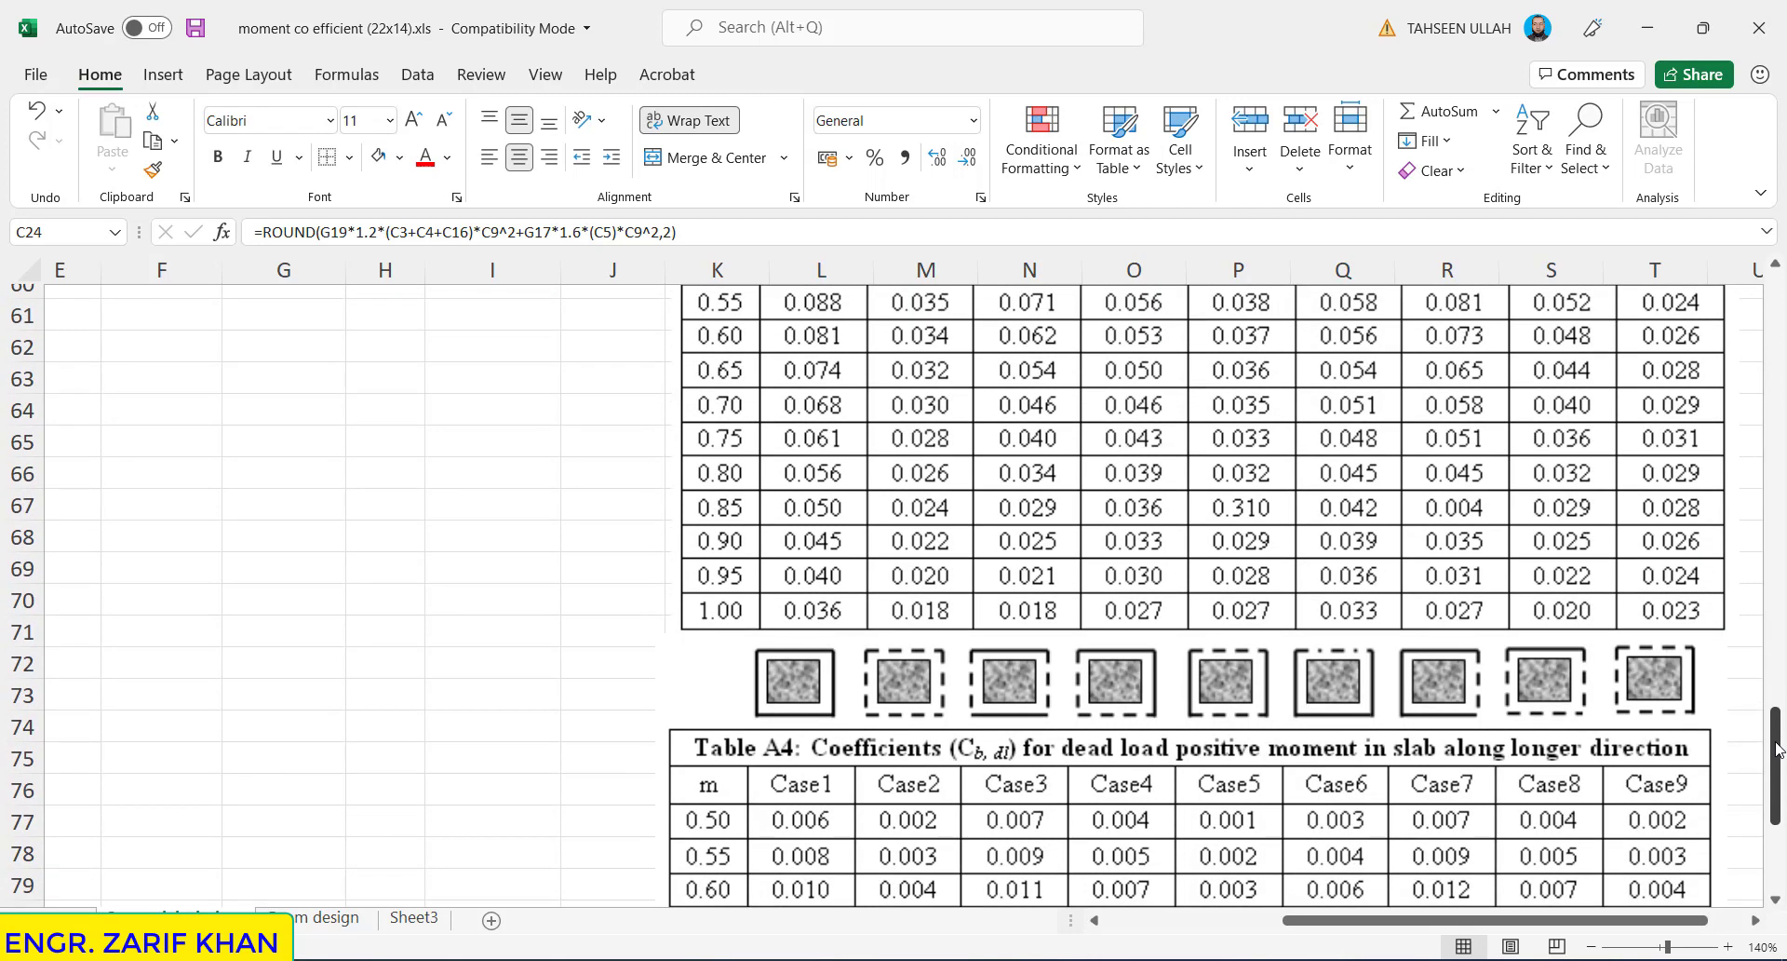
mouse_move(1778, 750)
mouse_down()
mouse_move(1780, 856)
mouse_move(1773, 536)
mouse_move(1737, 300)
mouse_up()
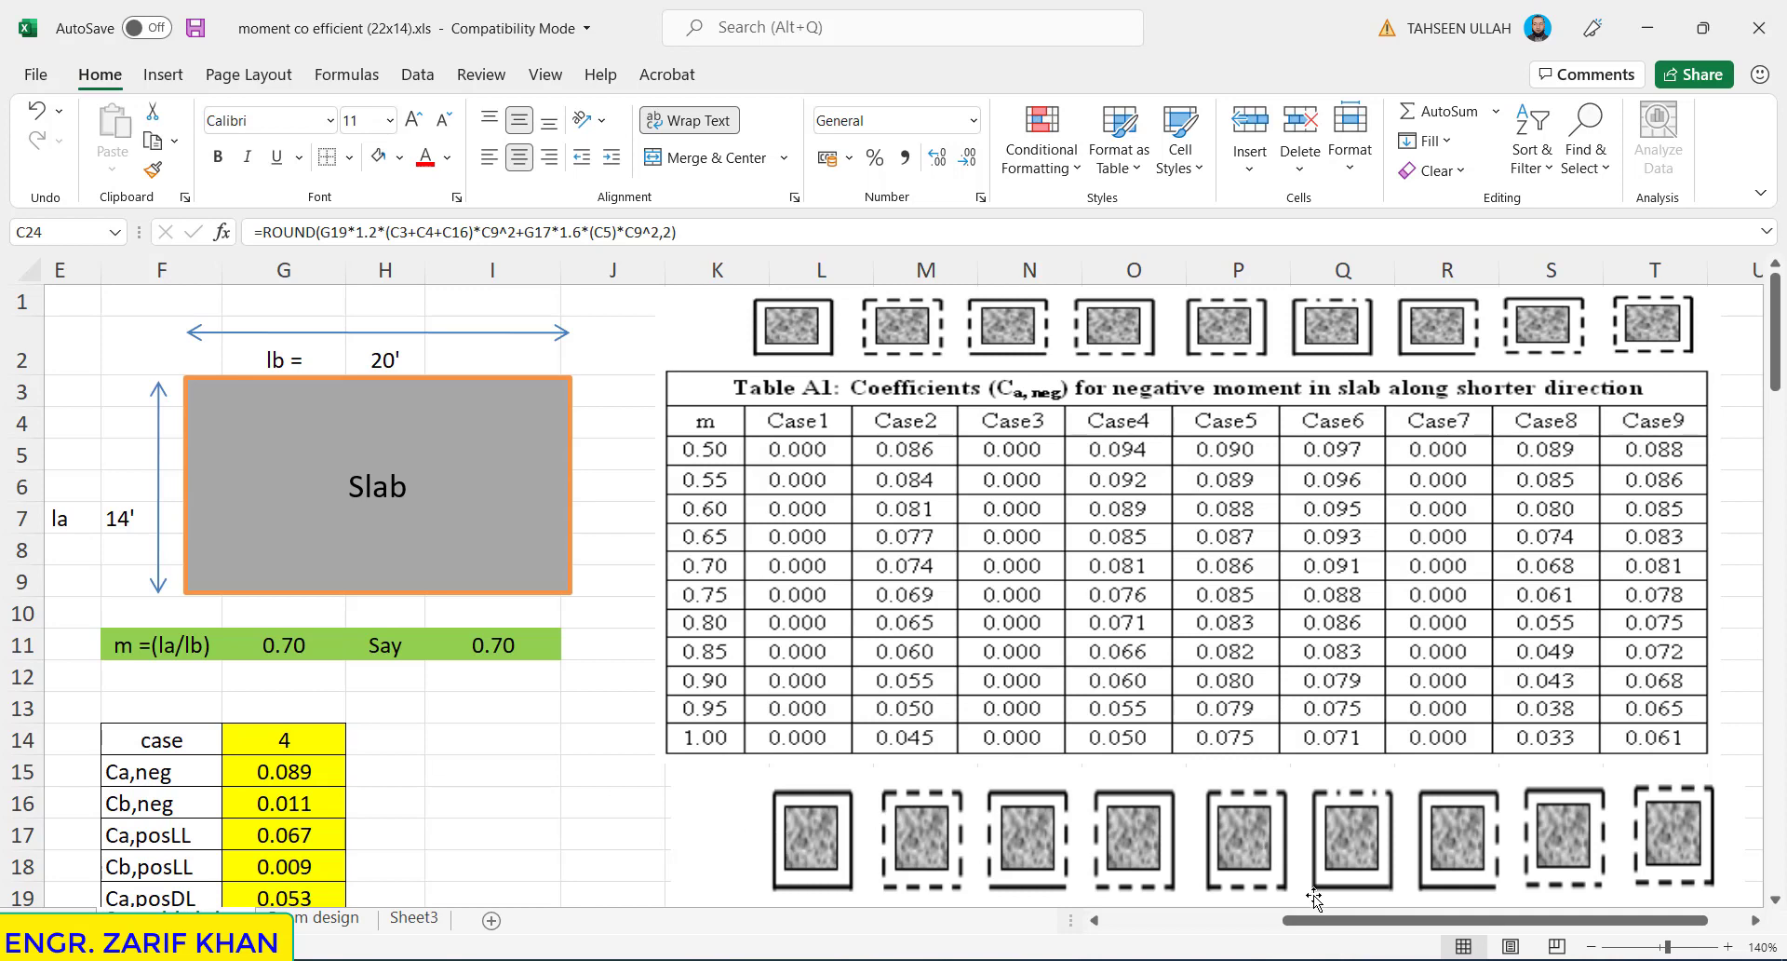
drag(1294, 919, 1117, 920)
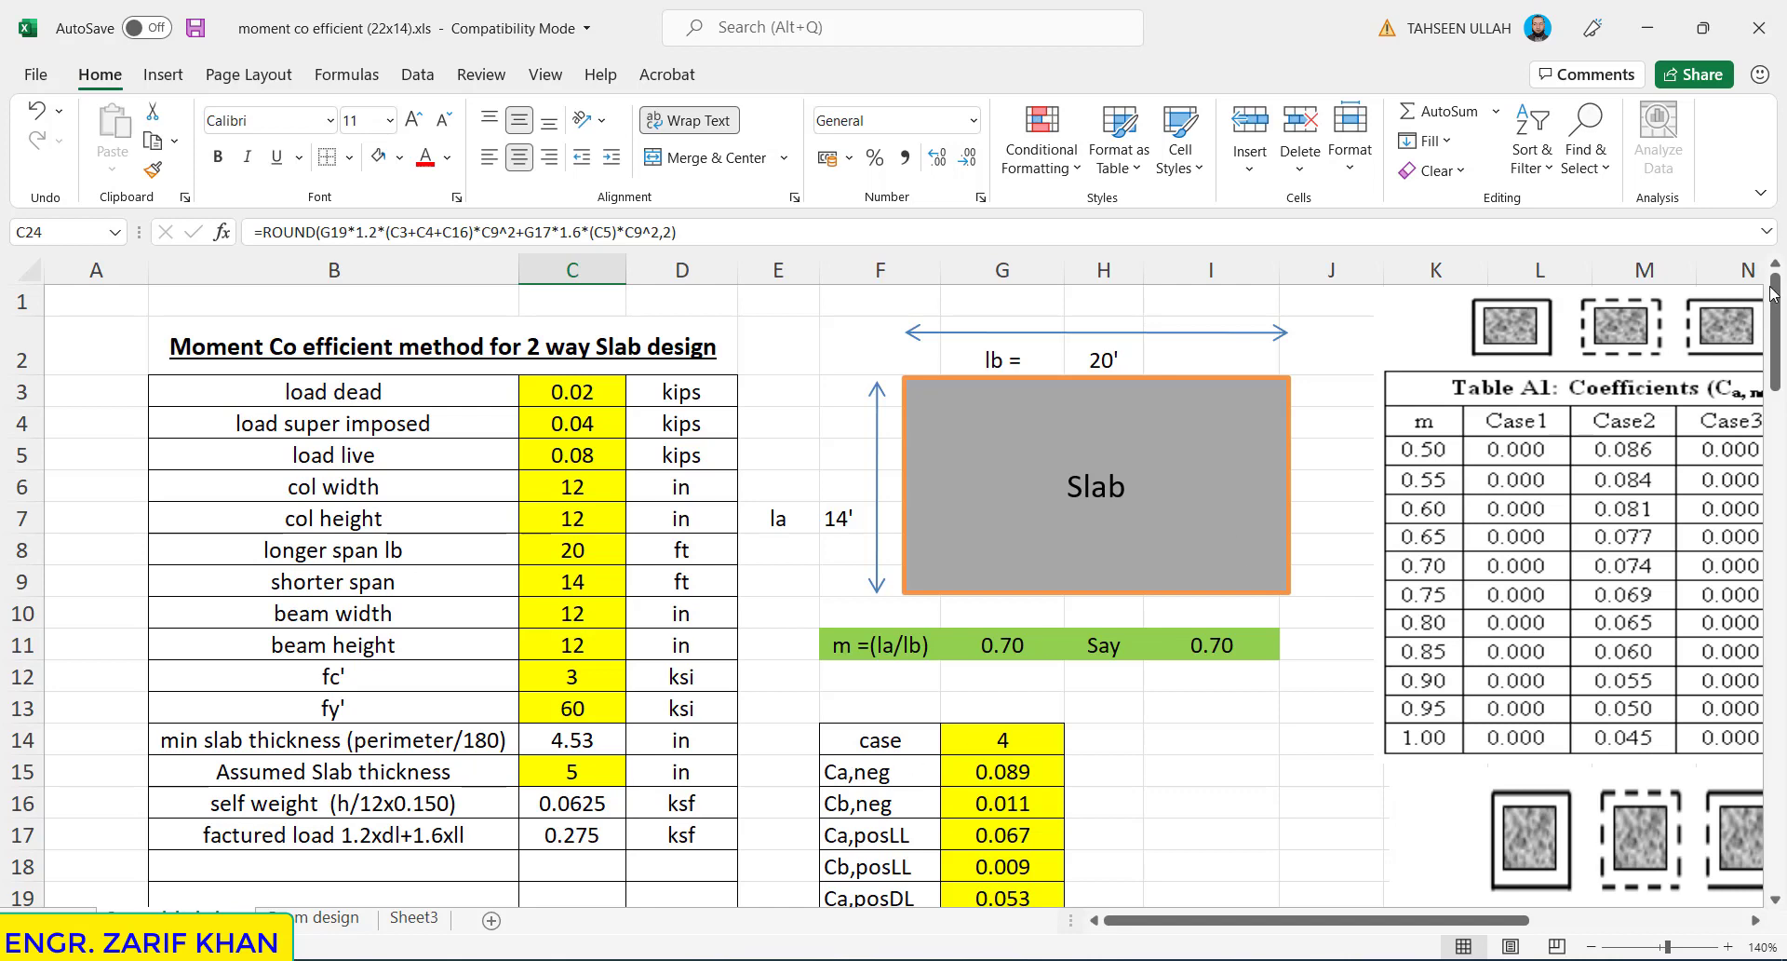
drag(1773, 314, 1781, 393)
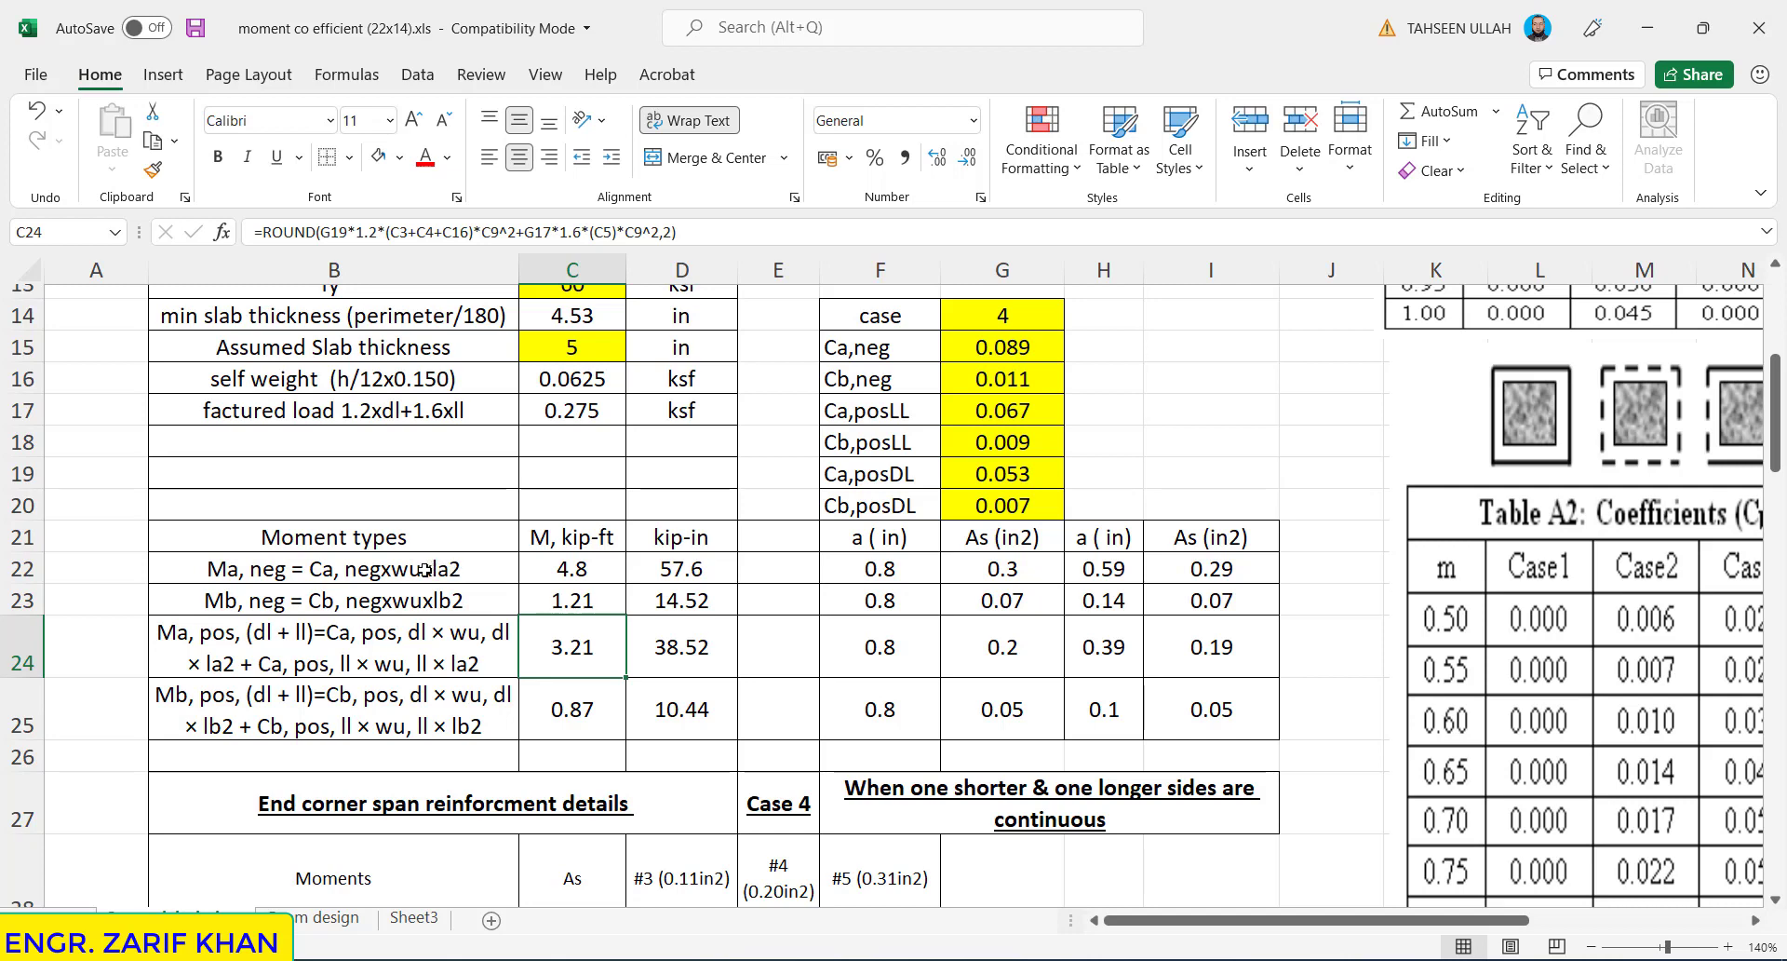
double_click(425, 569)
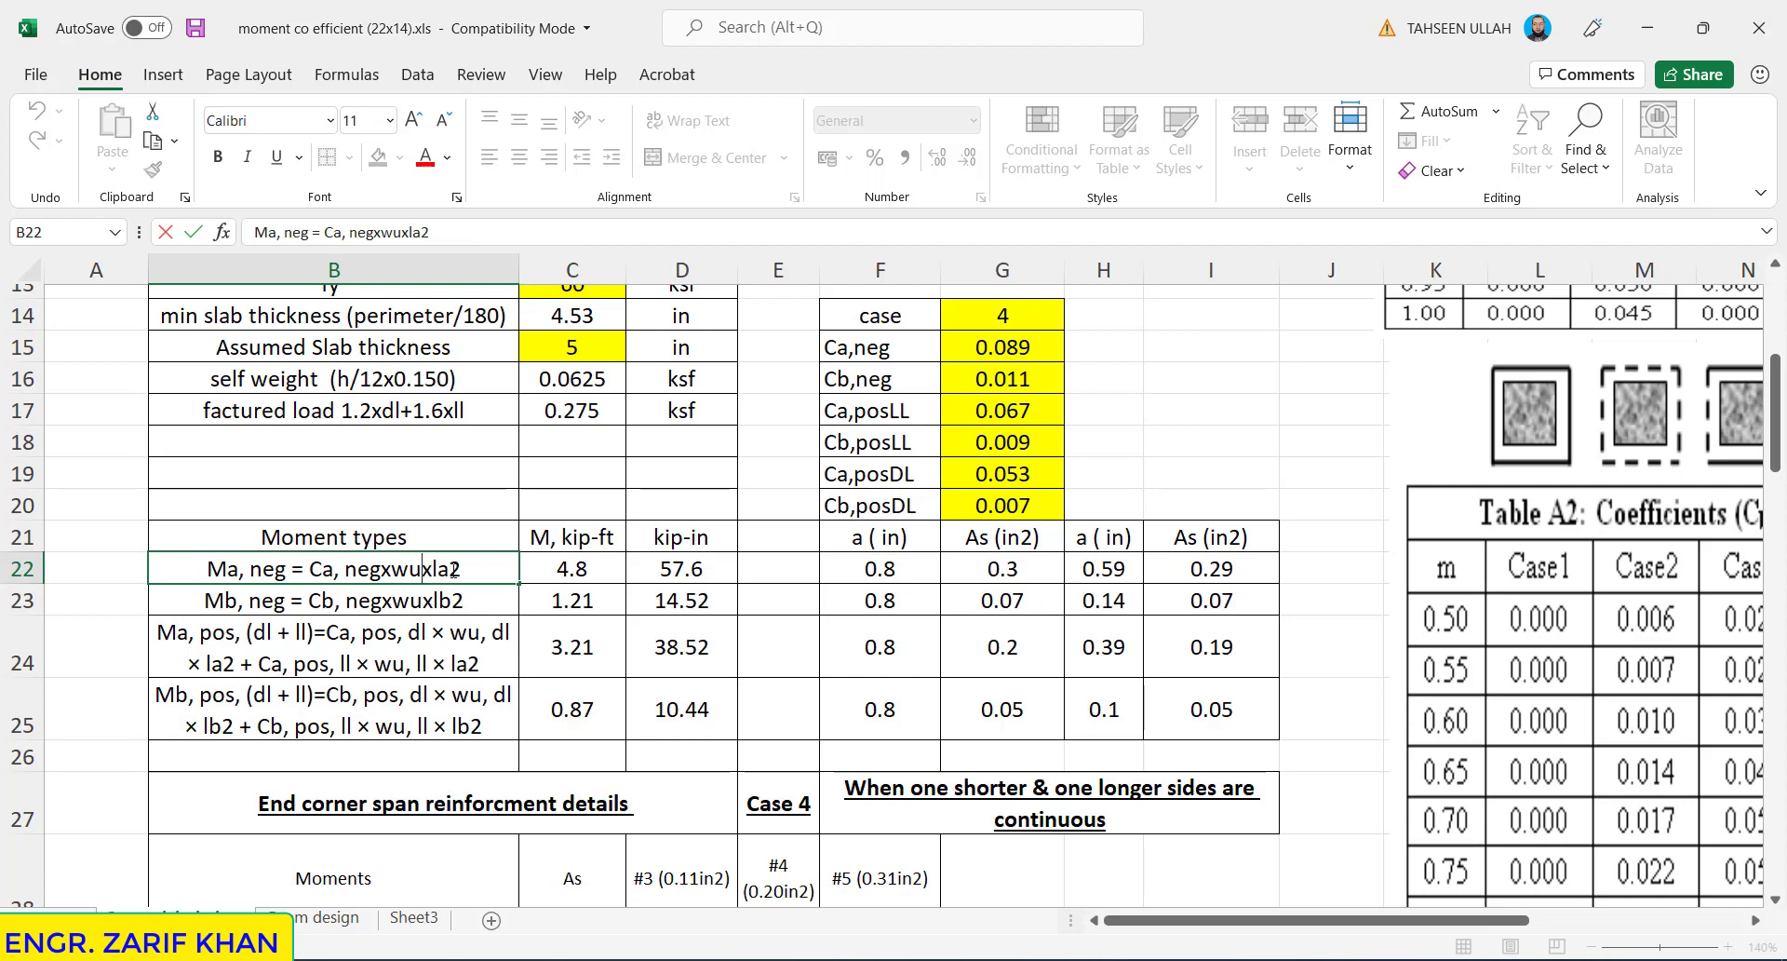
click(566, 566)
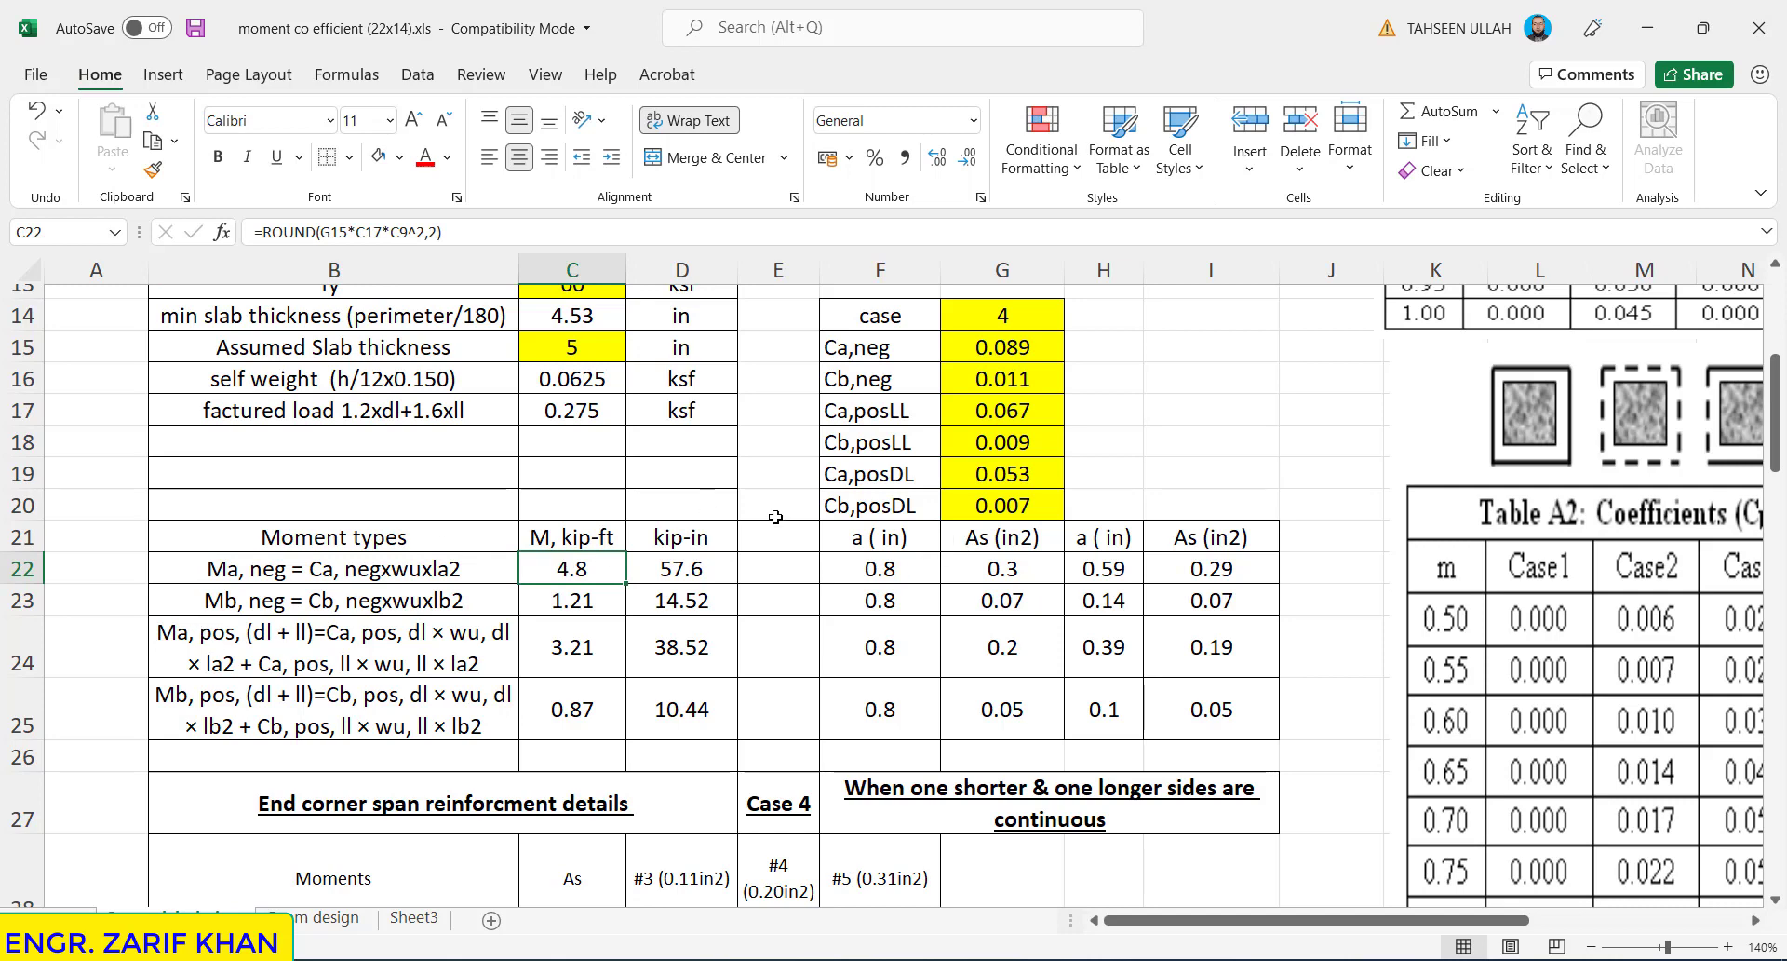
drag(1776, 402, 1774, 296)
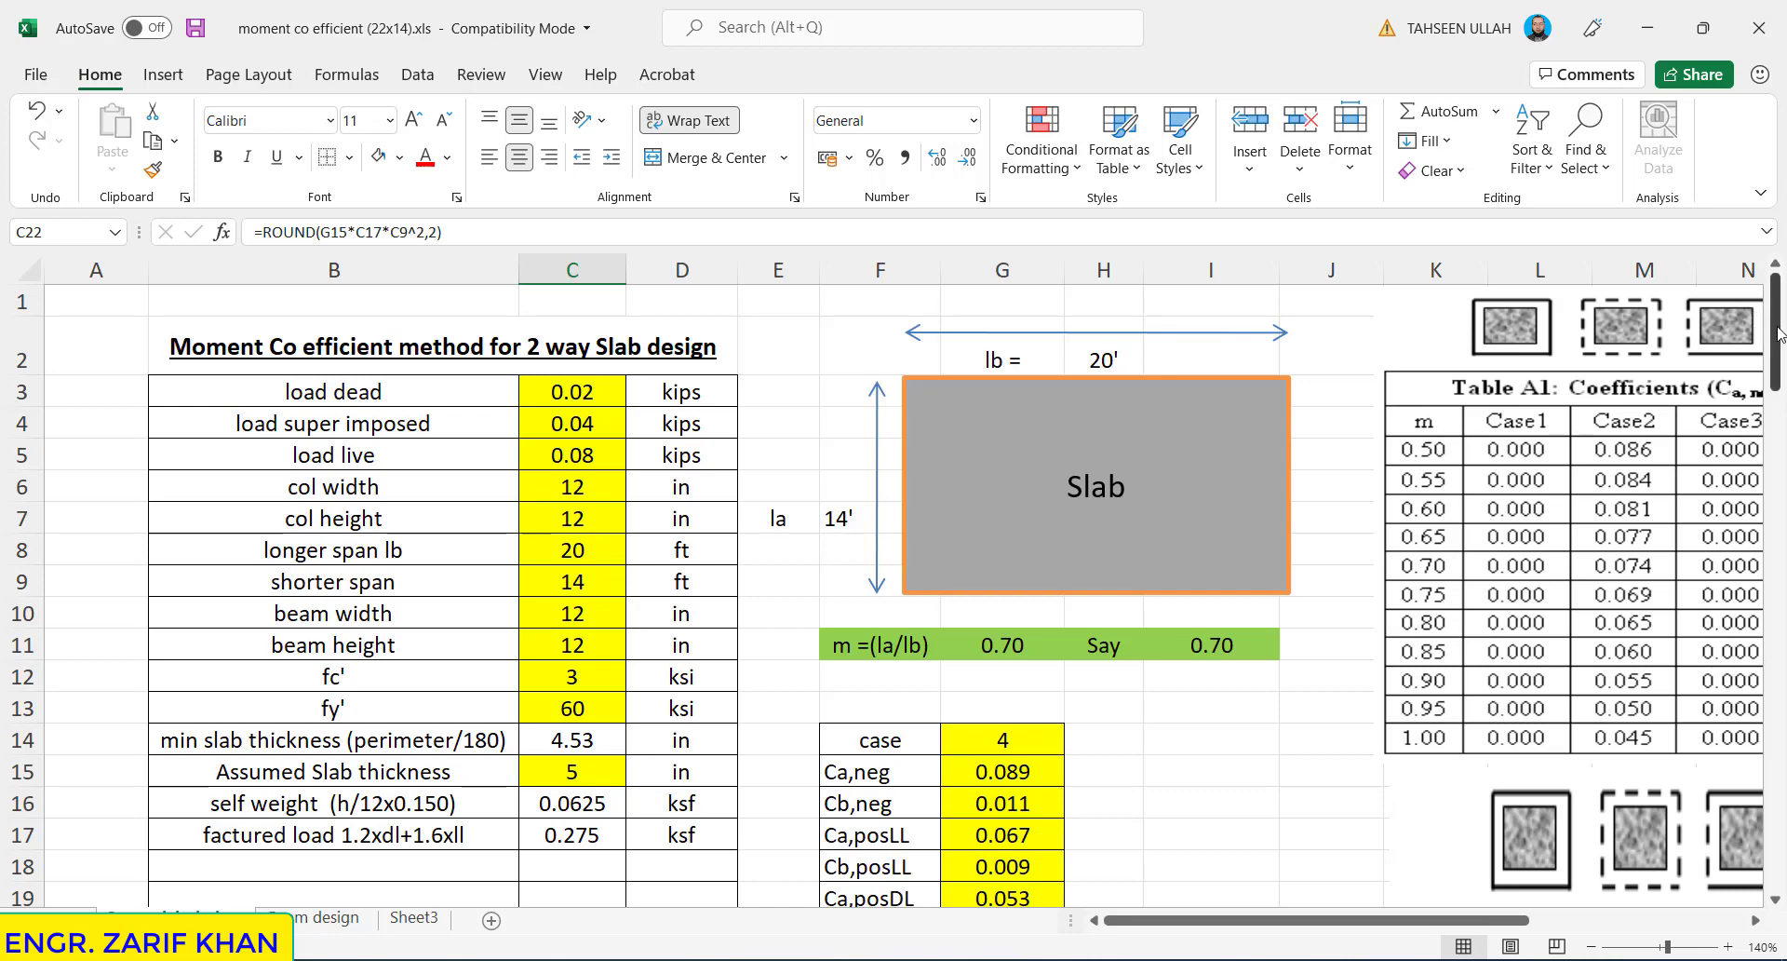
- Scroll up and down the sheet to review the coefficient and moment rows
drag(1778, 349, 1778, 398)
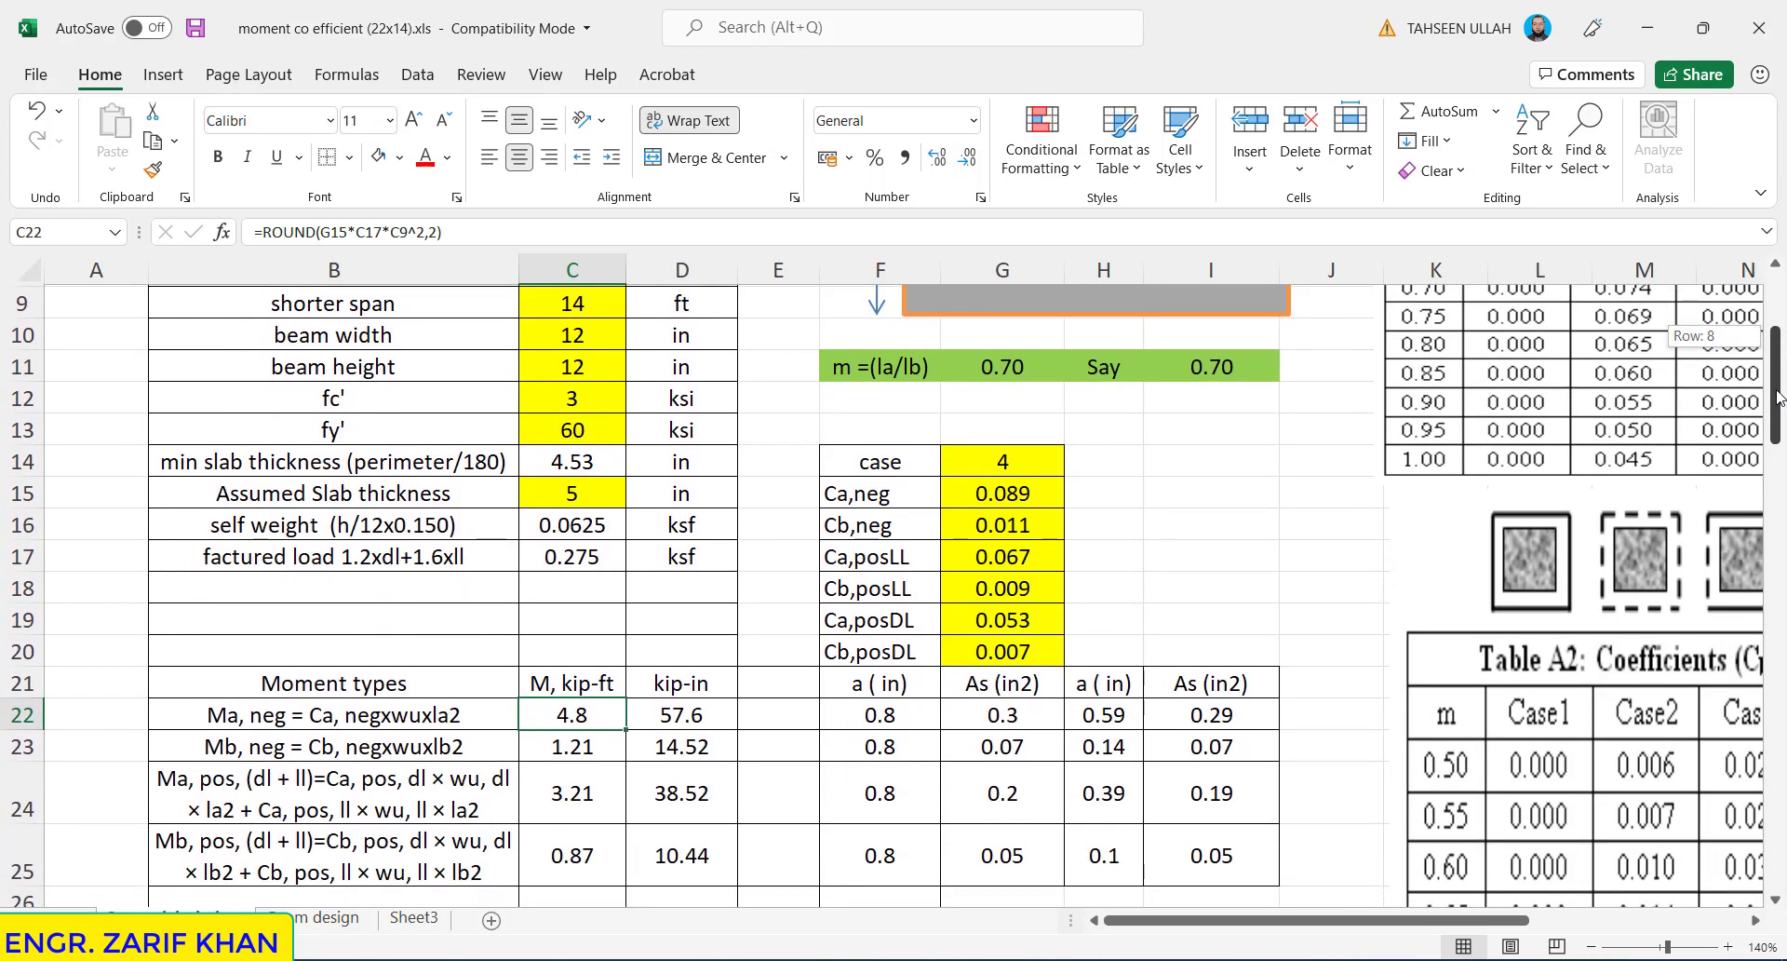
drag(1778, 397, 1778, 349)
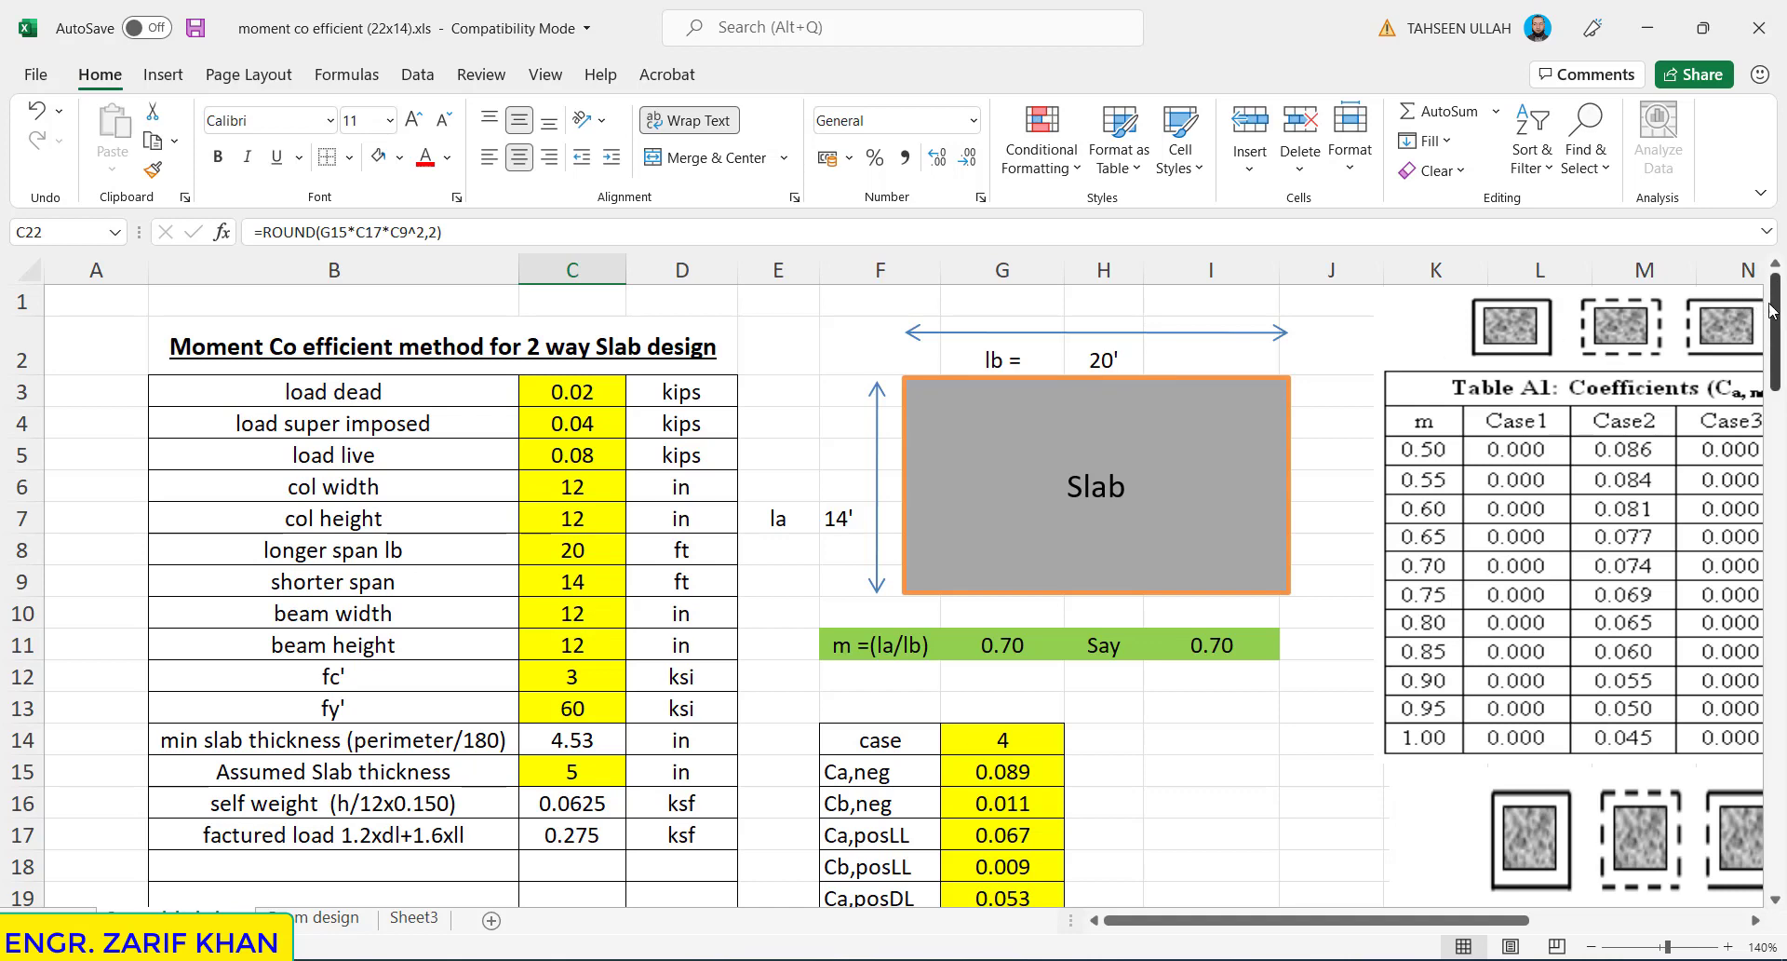
drag(1773, 310, 1772, 370)
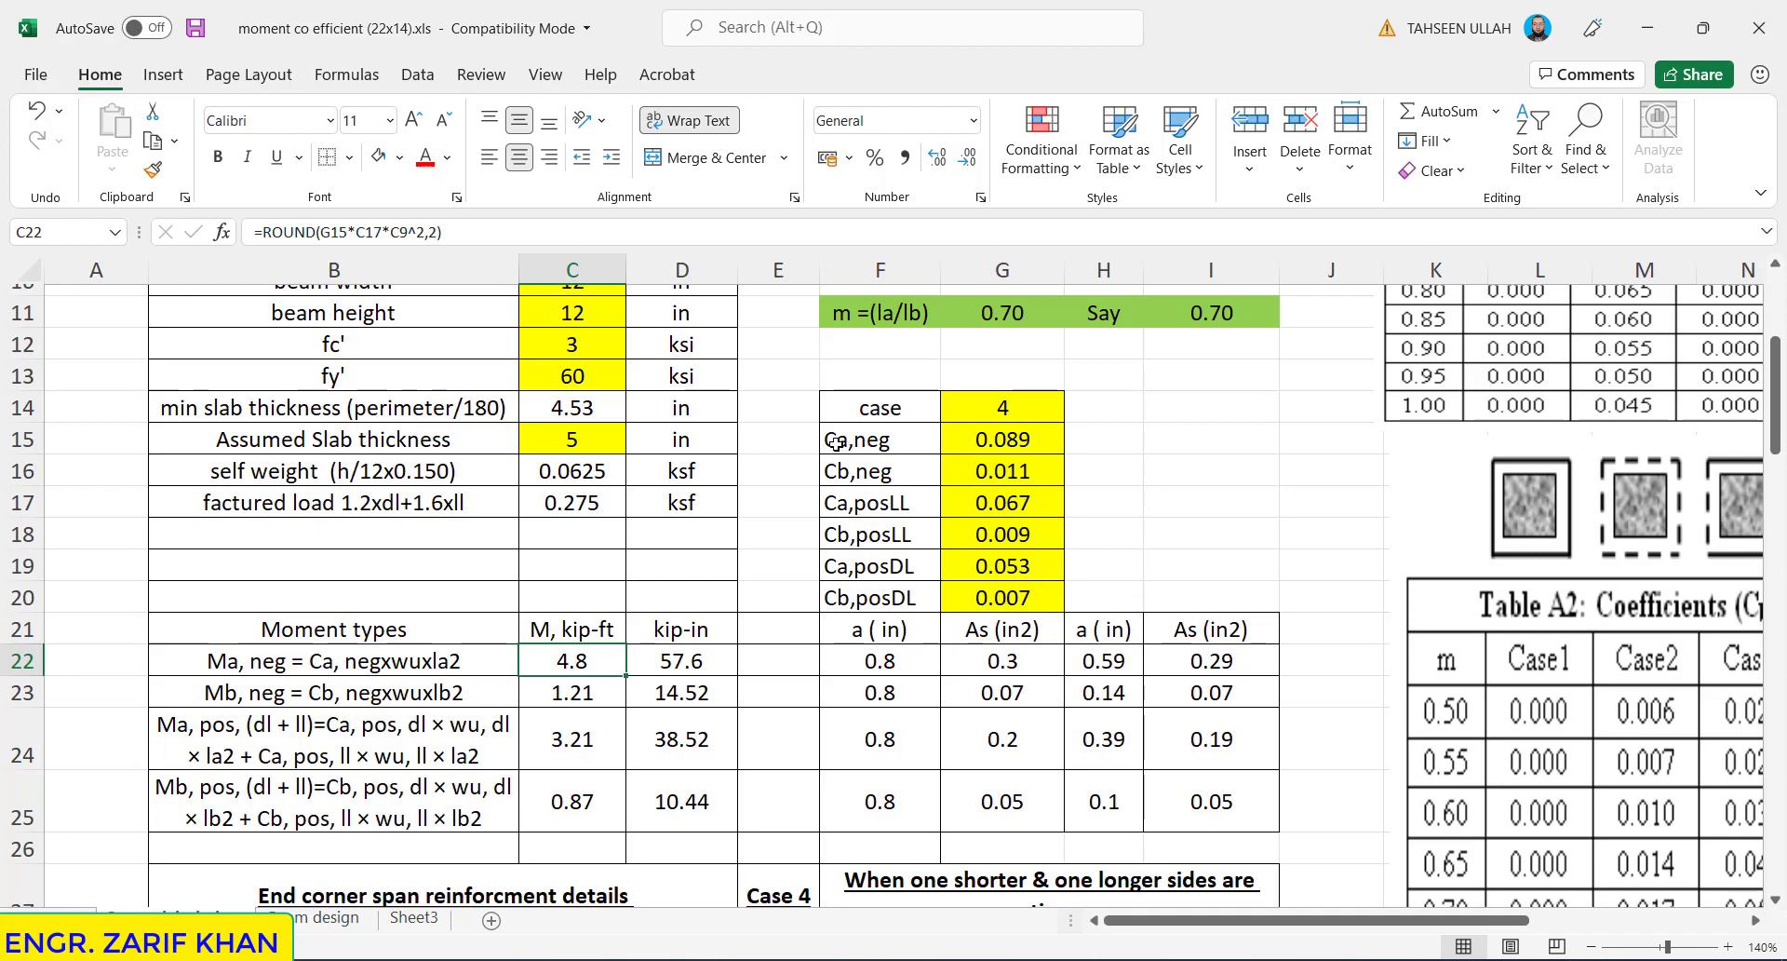
click(997, 442)
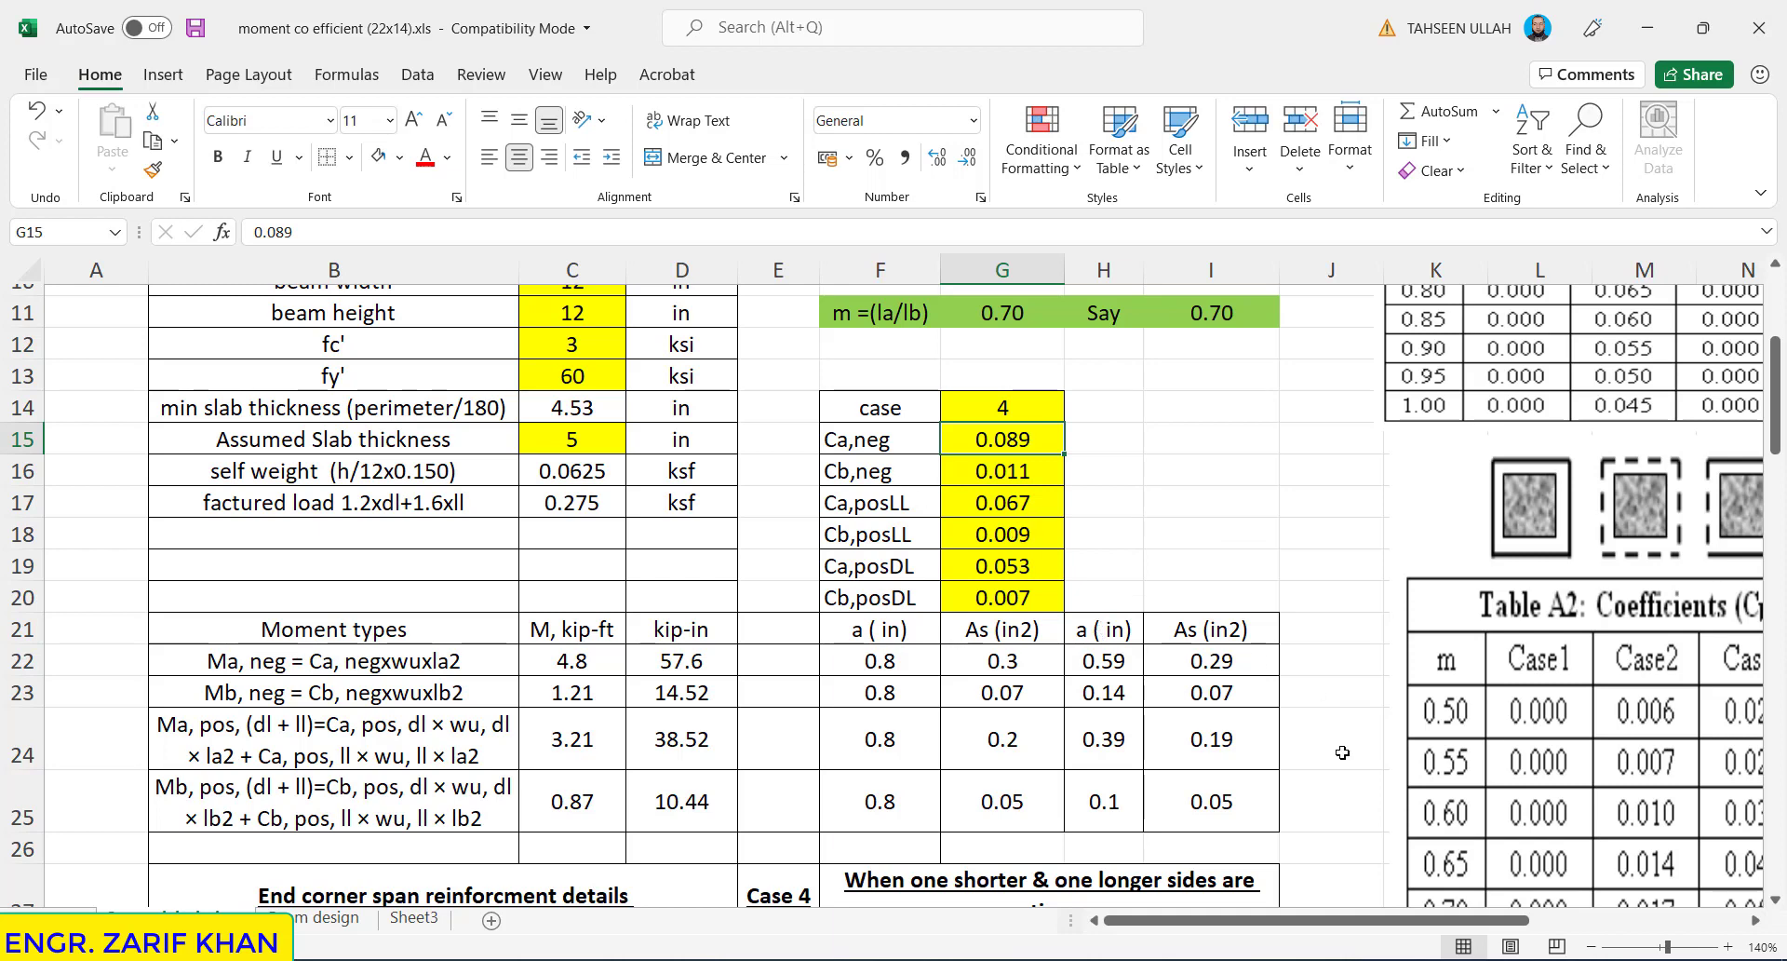
drag(1441, 919, 1625, 898)
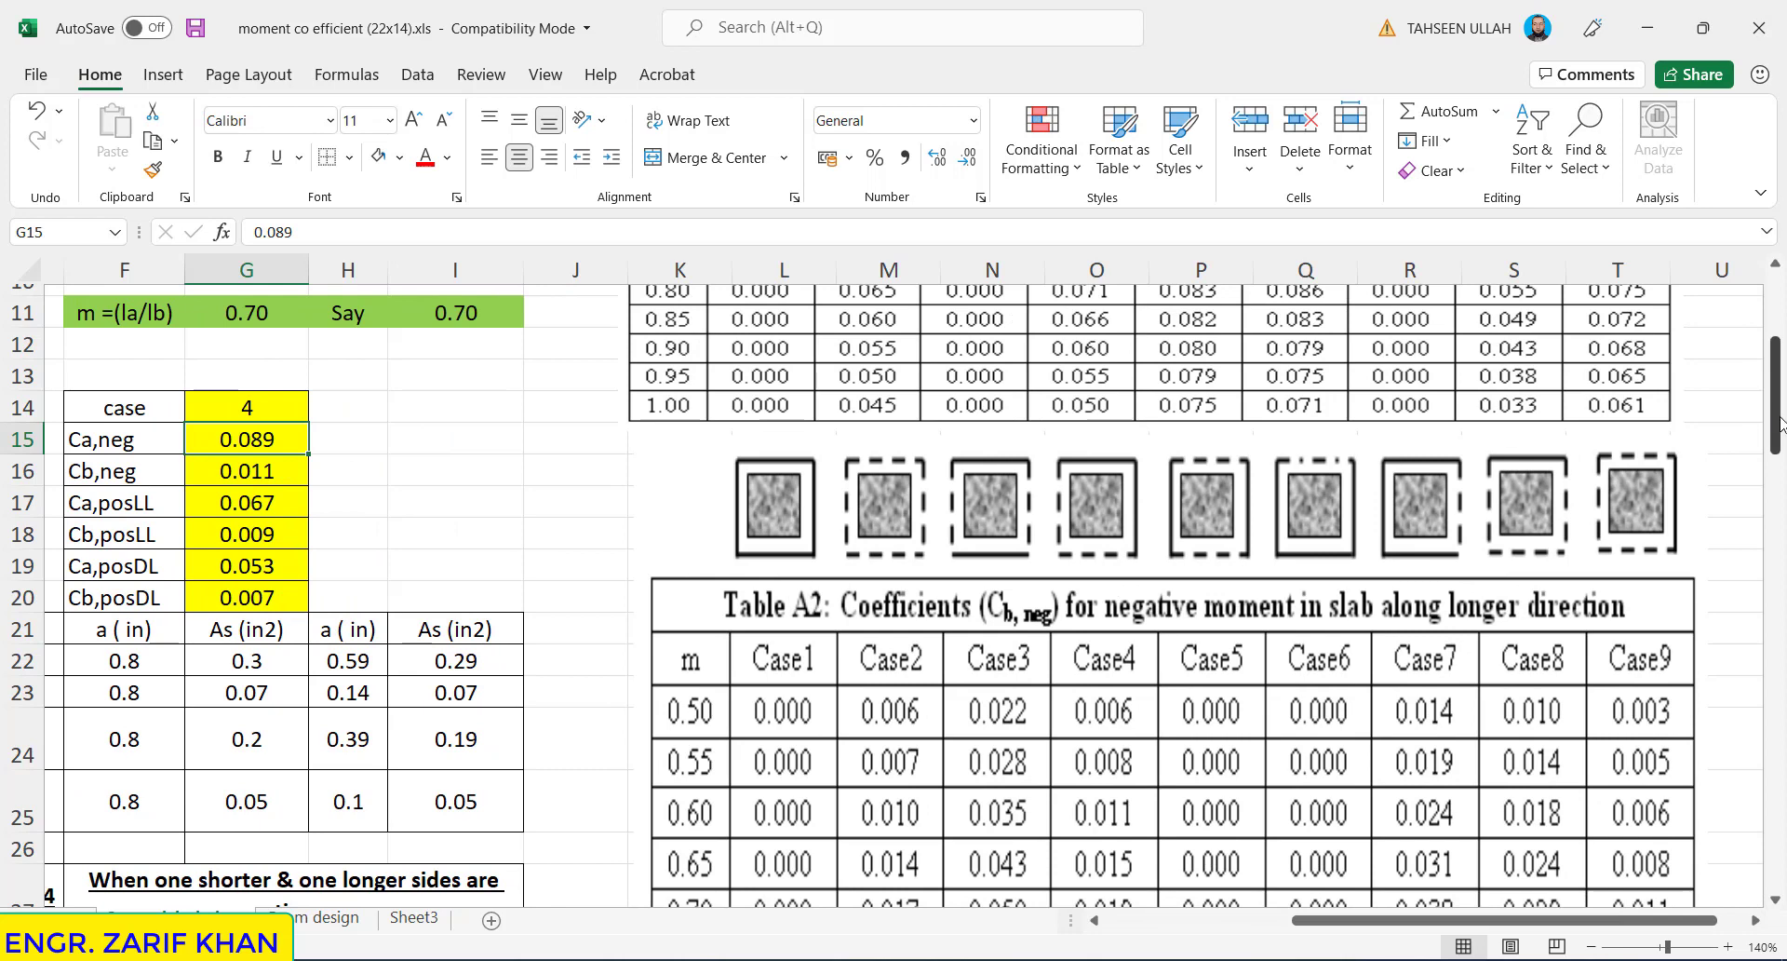
drag(1775, 423, 1775, 360)
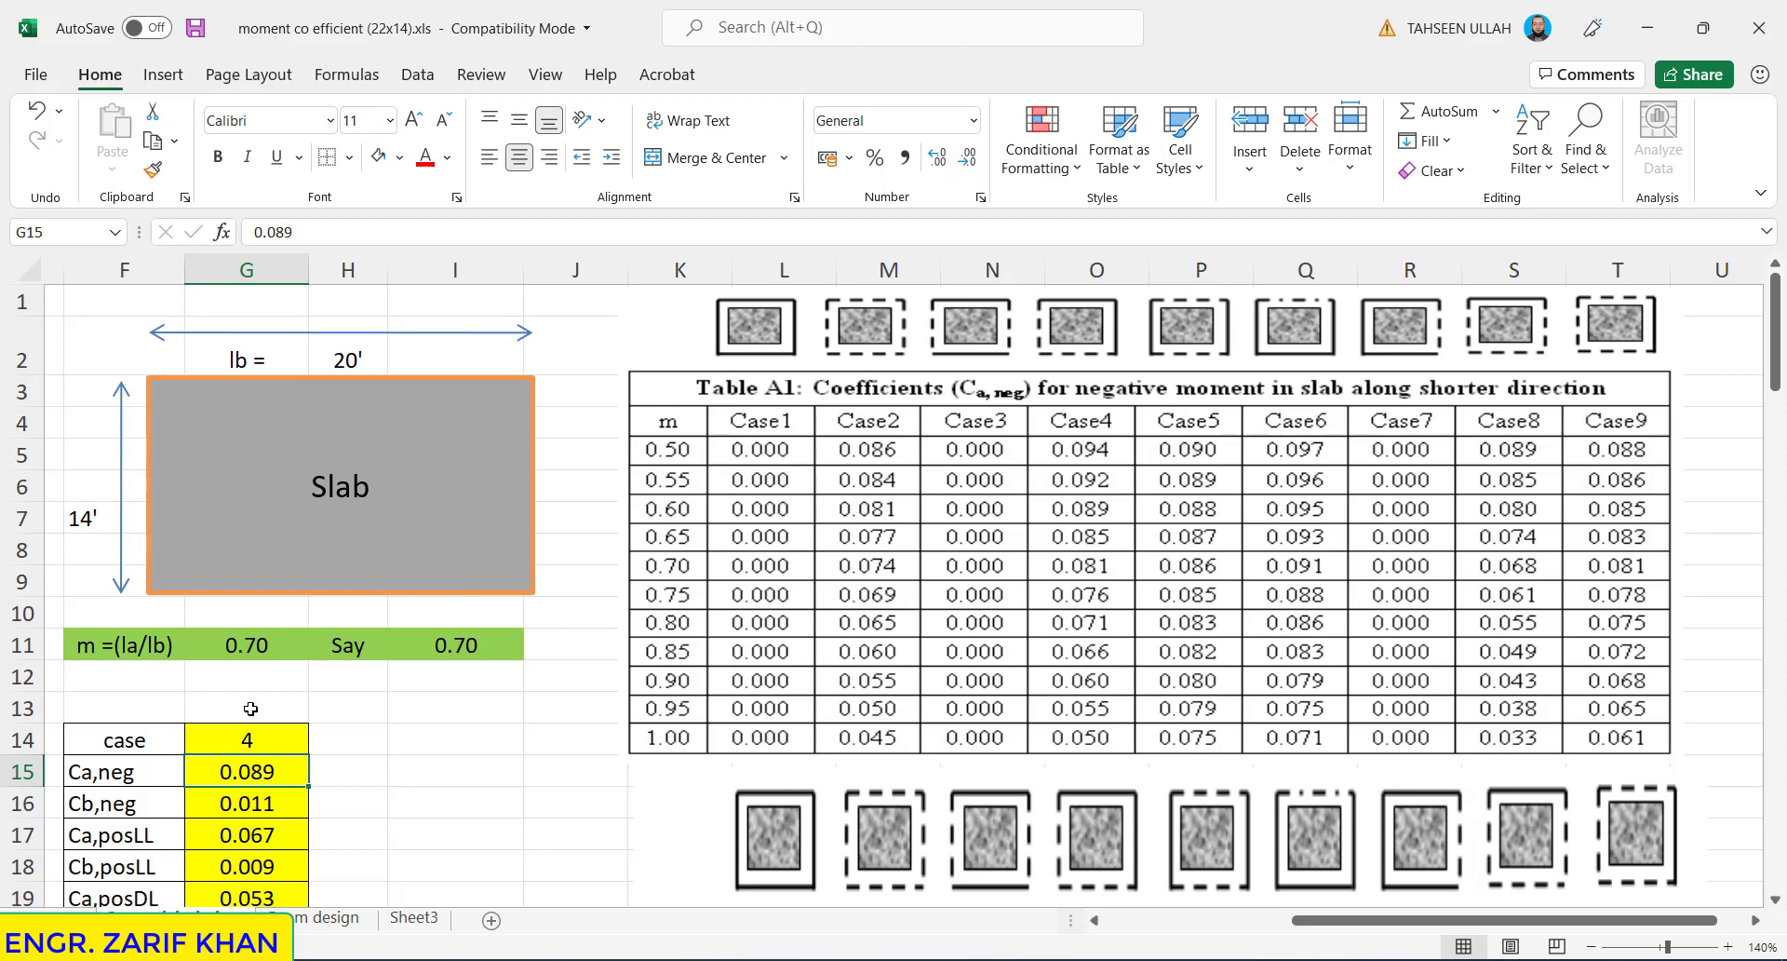
click(258, 645)
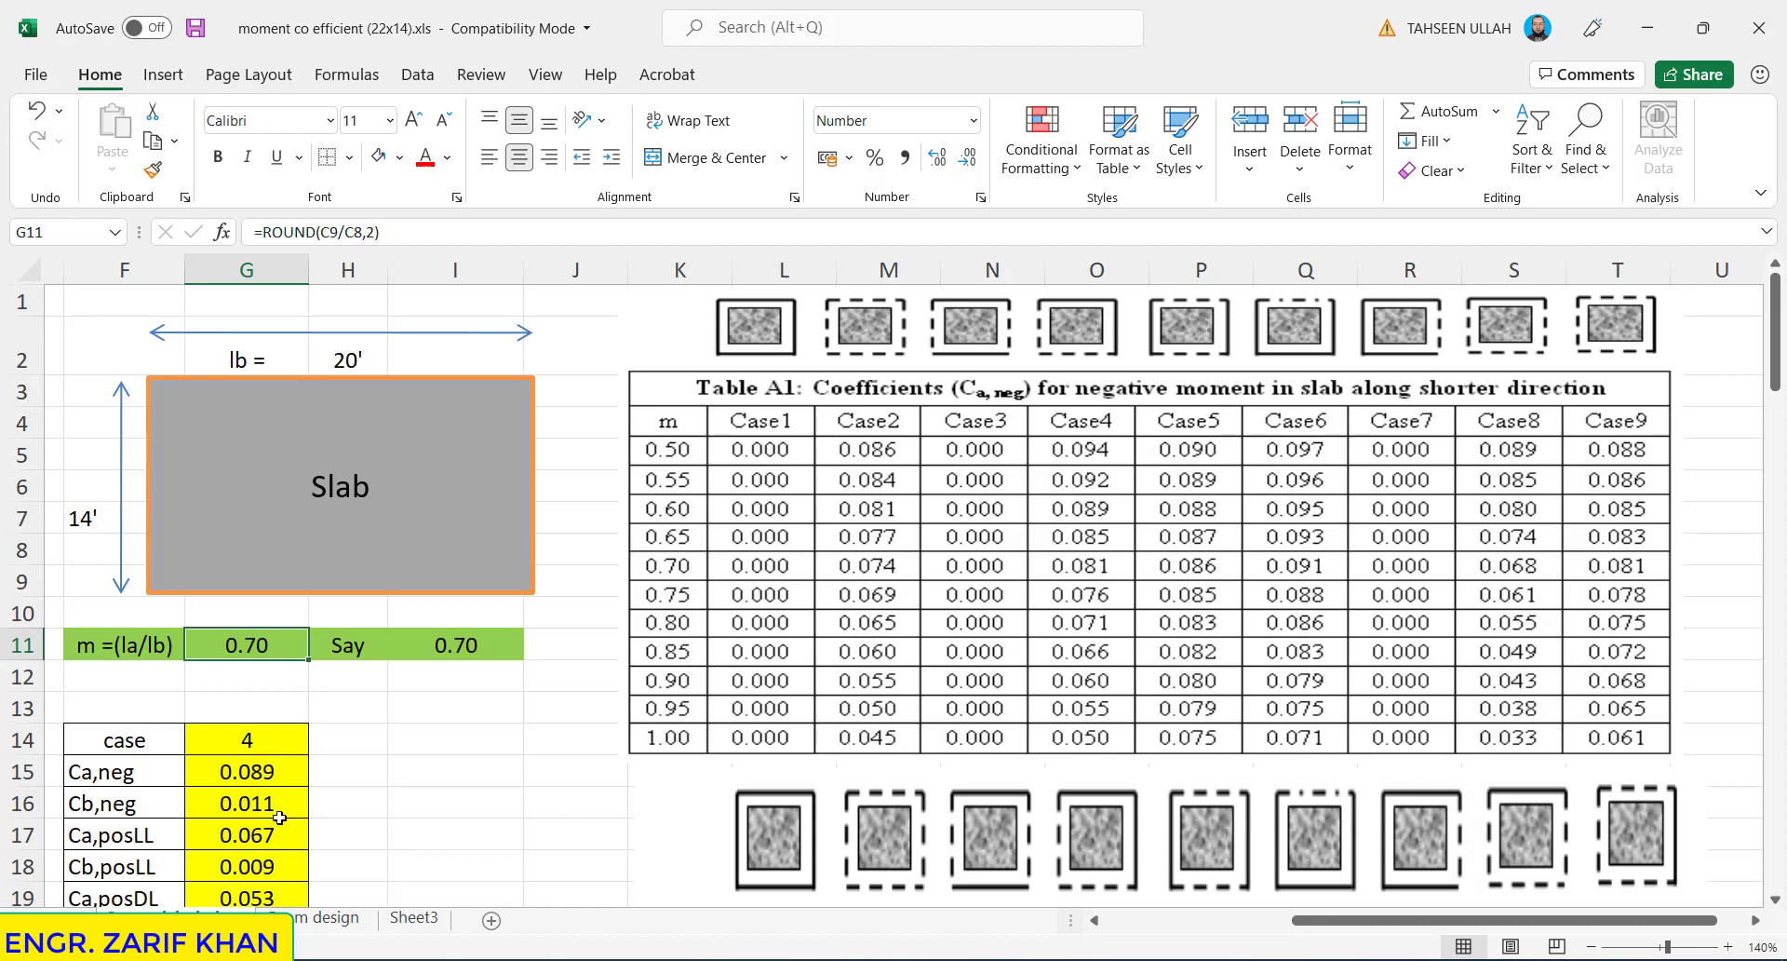
- Change the Ca,neg coefficient in G15 from 0.089 to 0.081
double_click(283, 772)
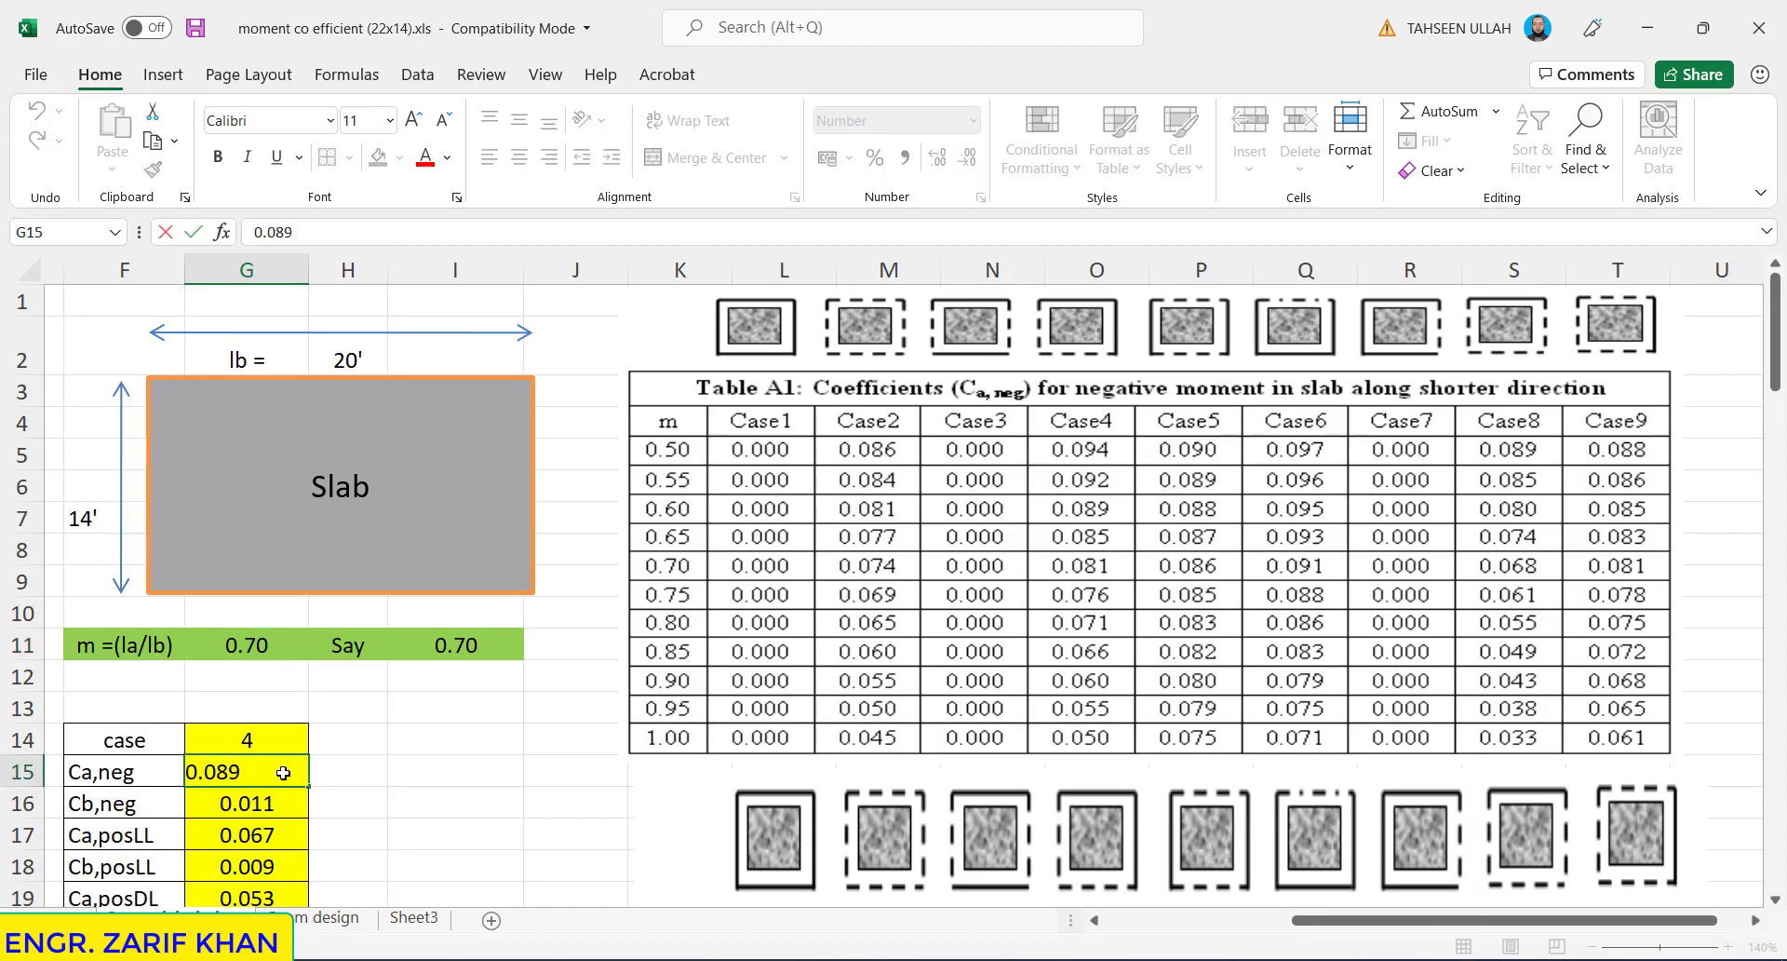
key(BackSpace)
text(1)
click(405, 803)
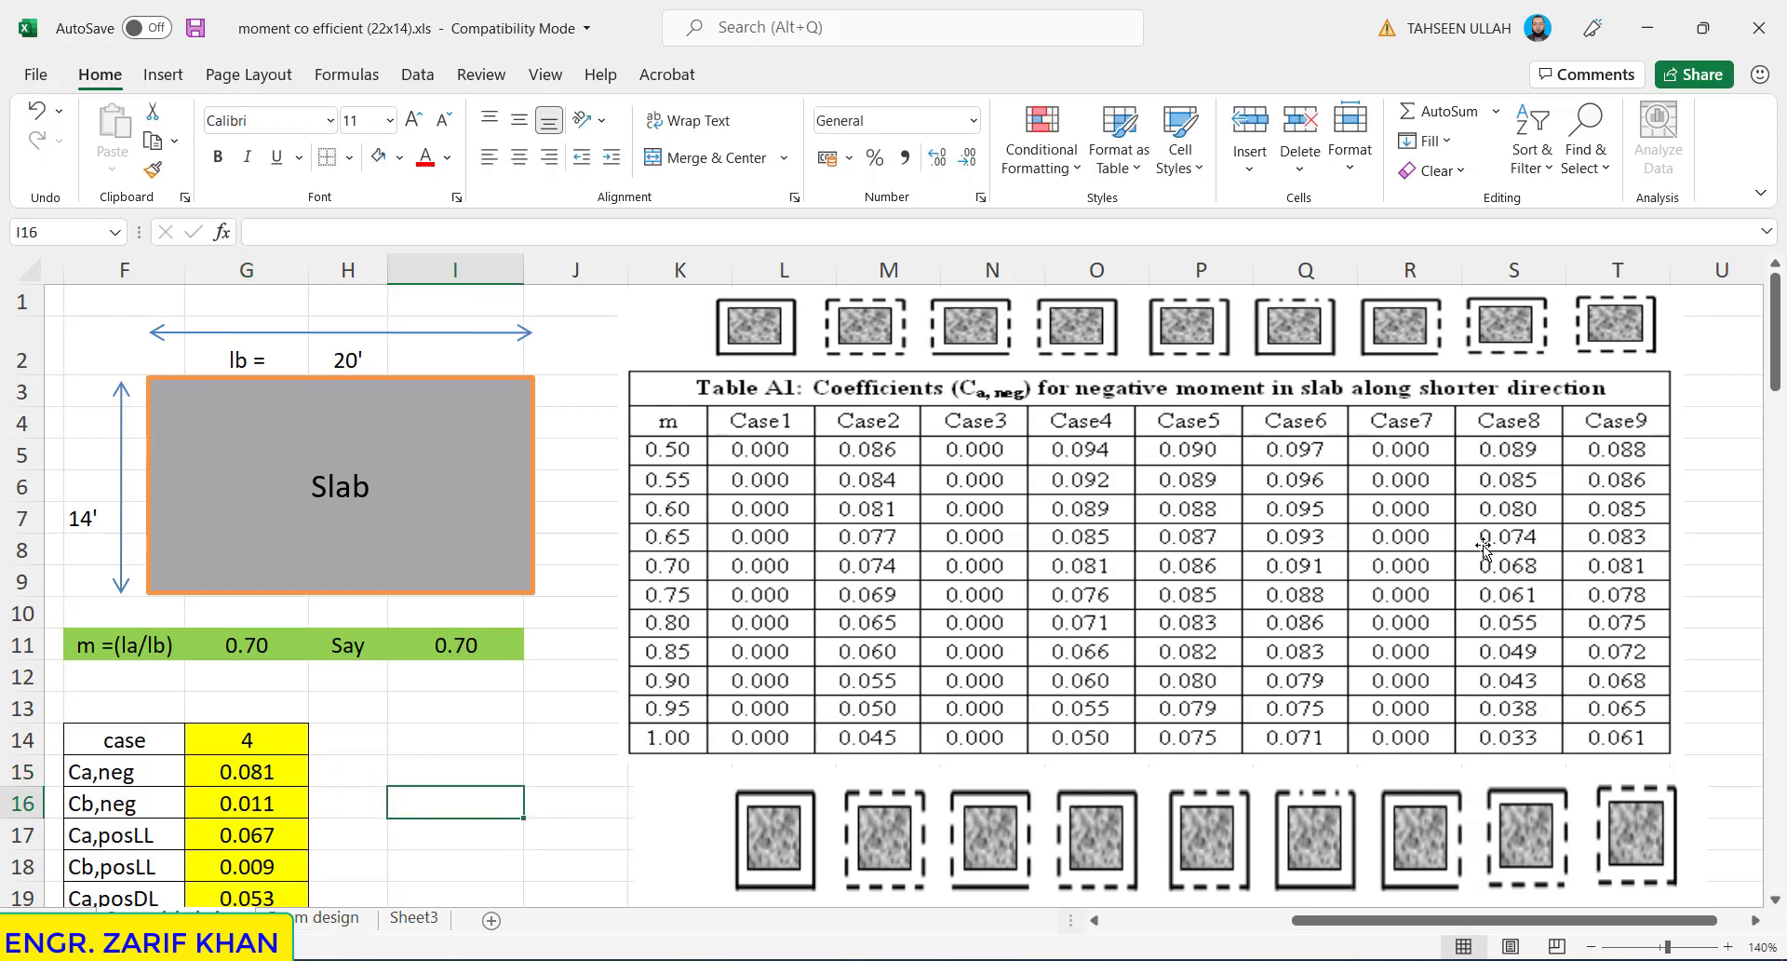
drag(1783, 371, 1781, 416)
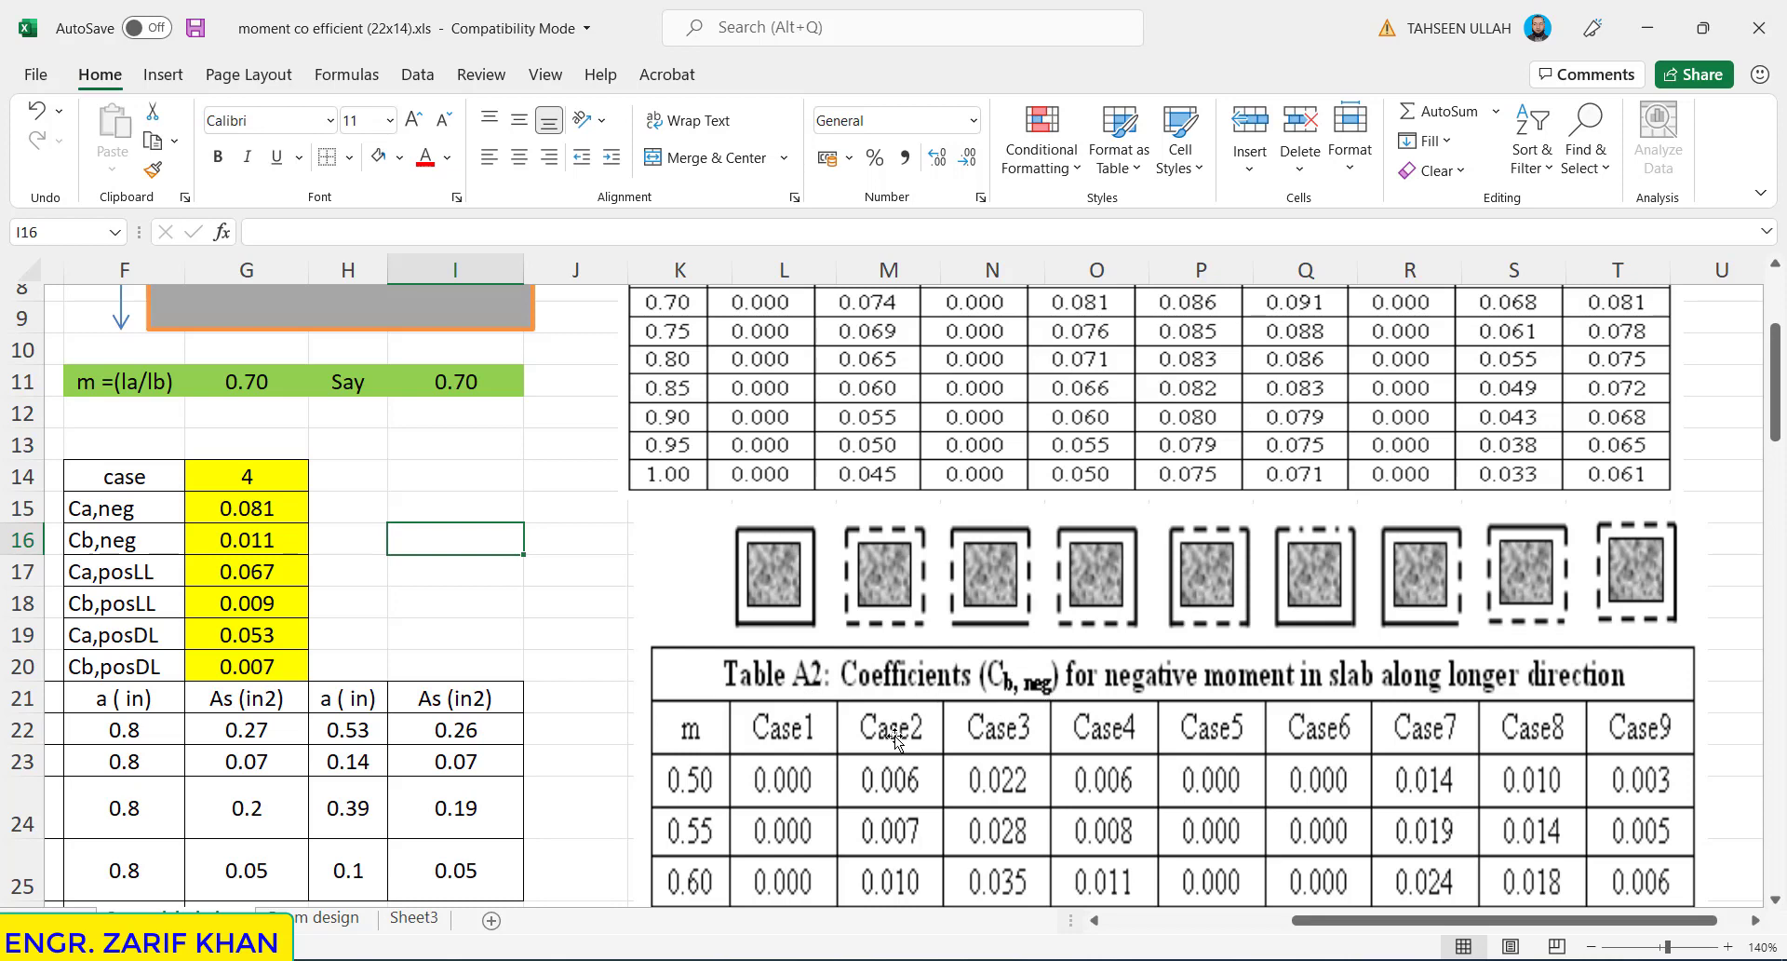
drag(1773, 356, 1775, 381)
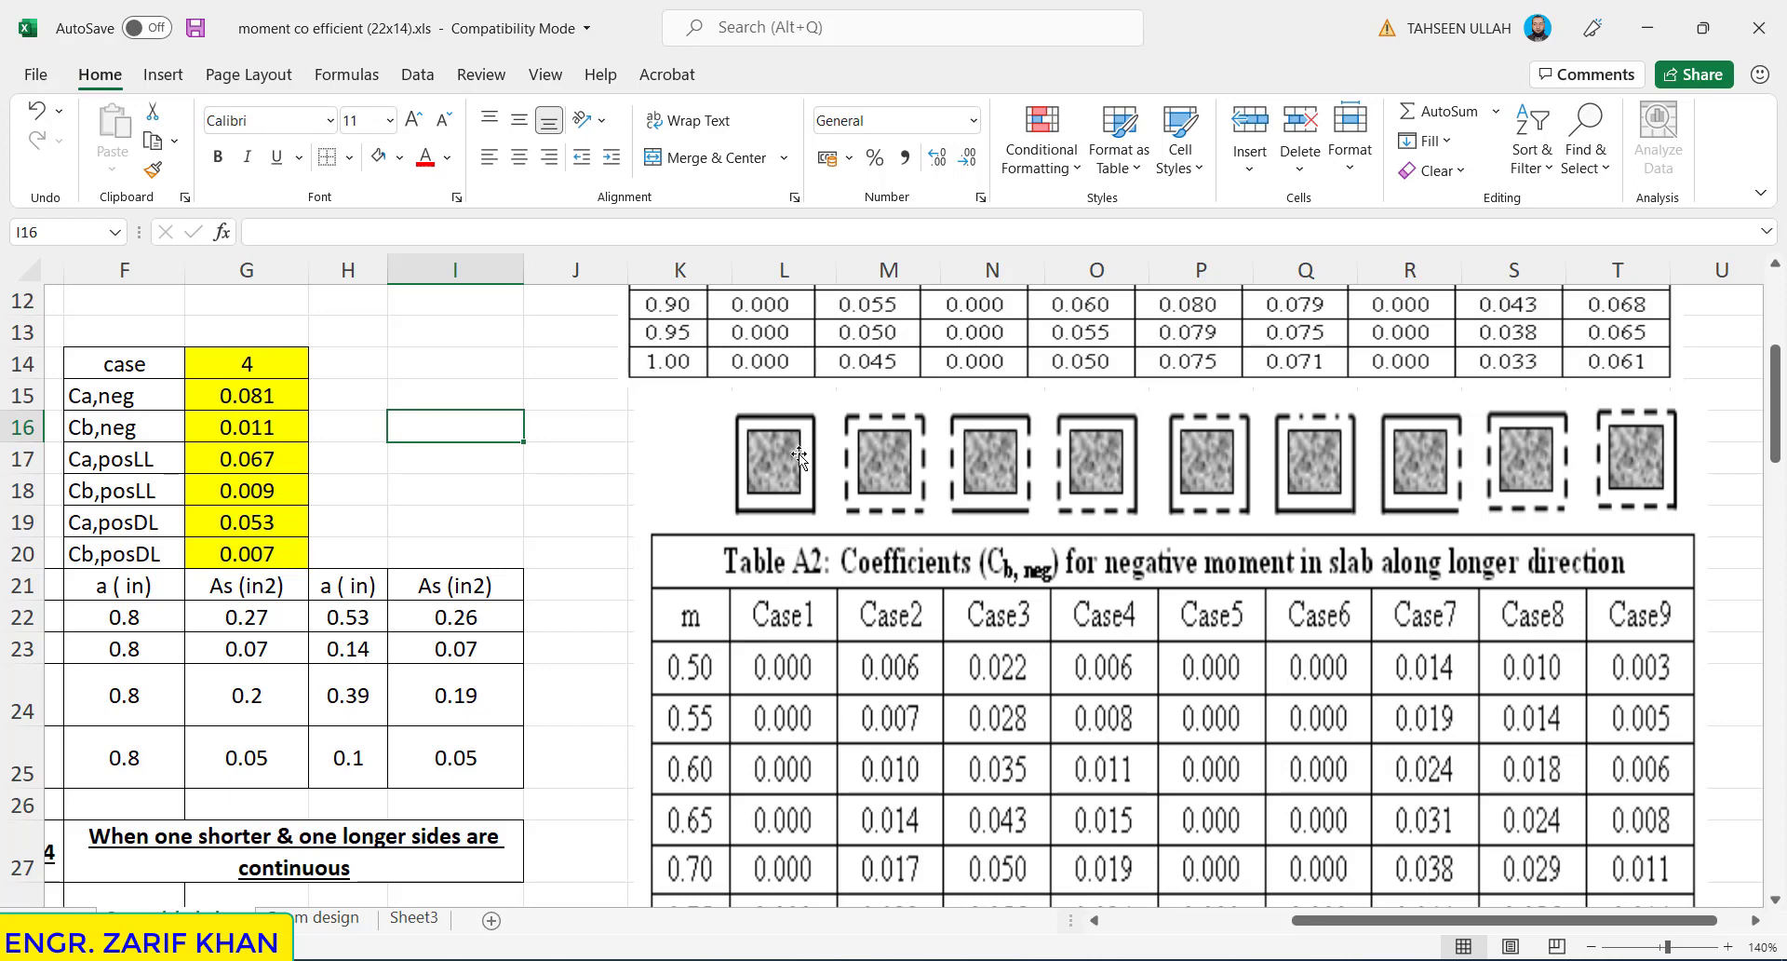
- Draw an oval from Insert > Shapes around the 0.019 case 4 value in Table A2
click(164, 76)
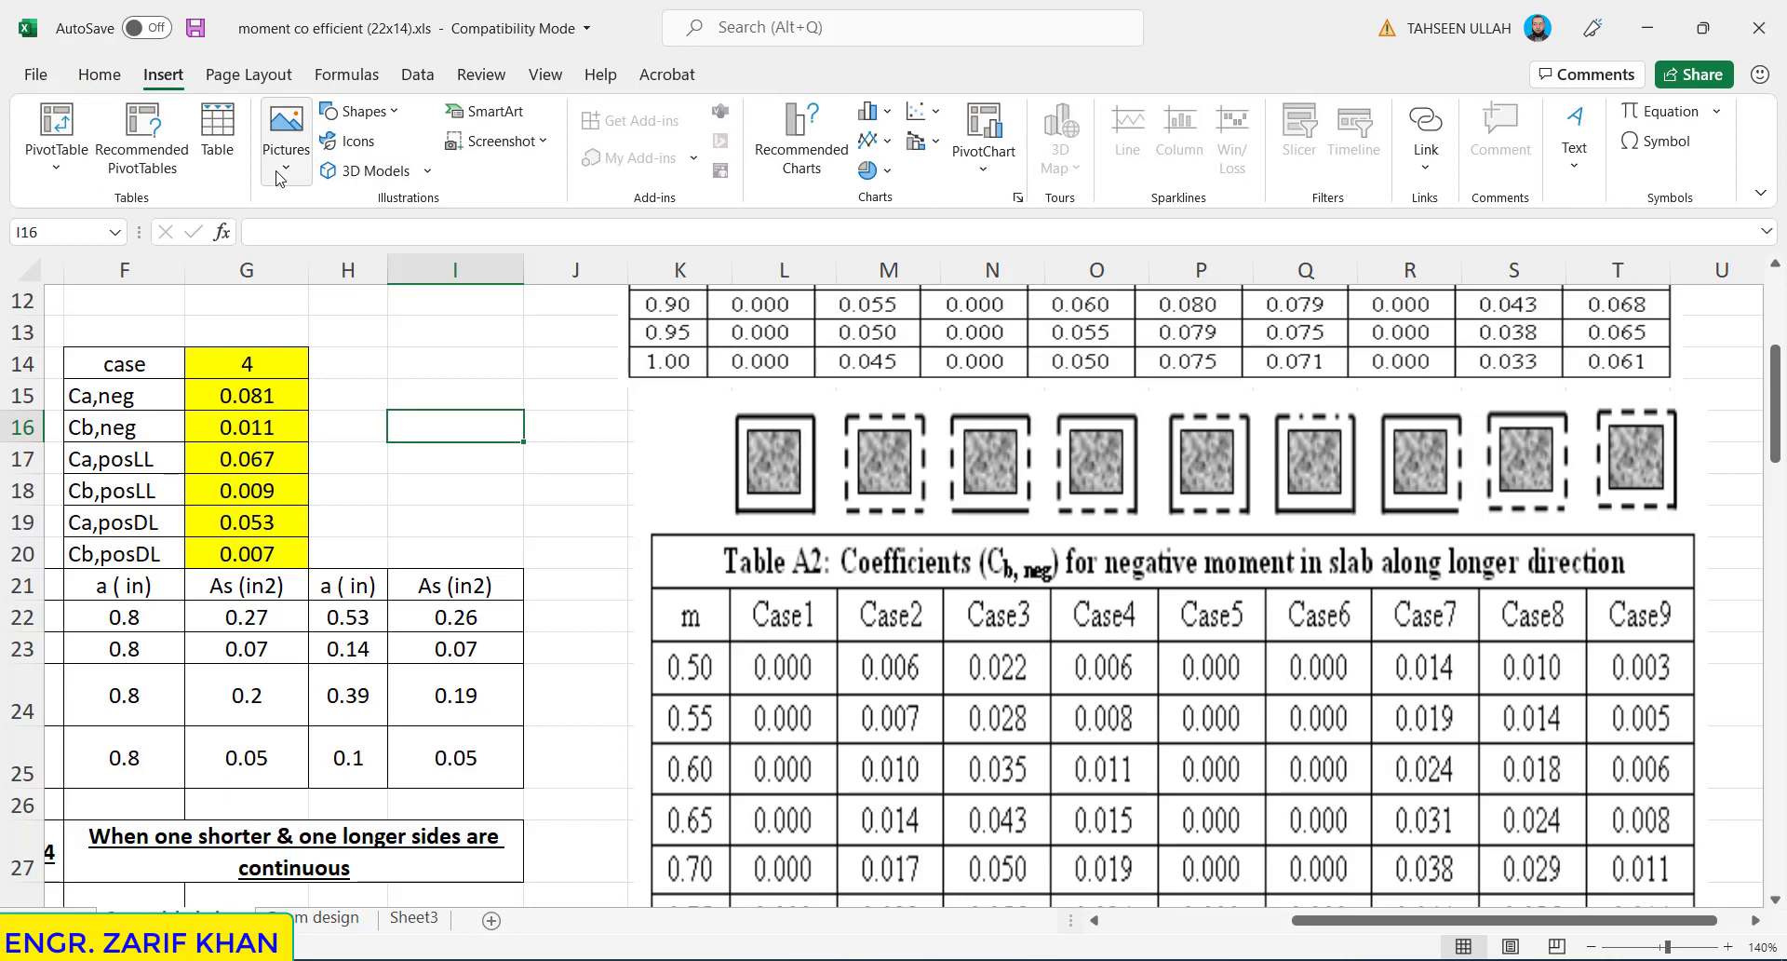
click(393, 115)
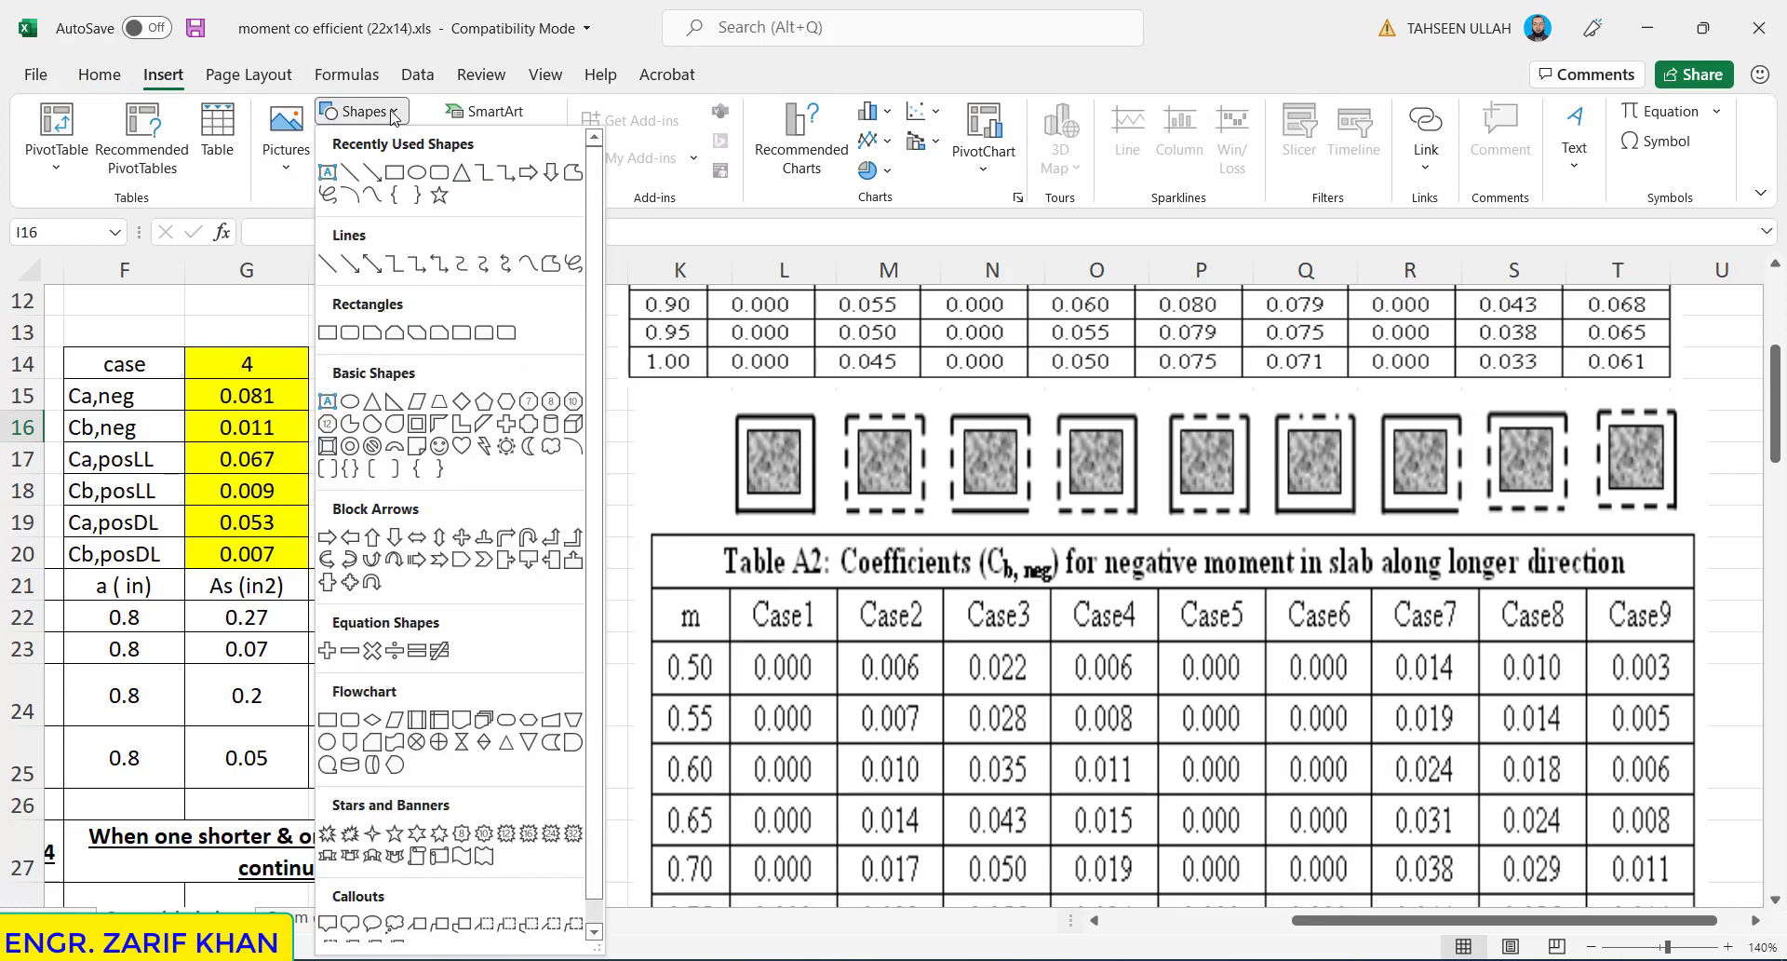
click(418, 173)
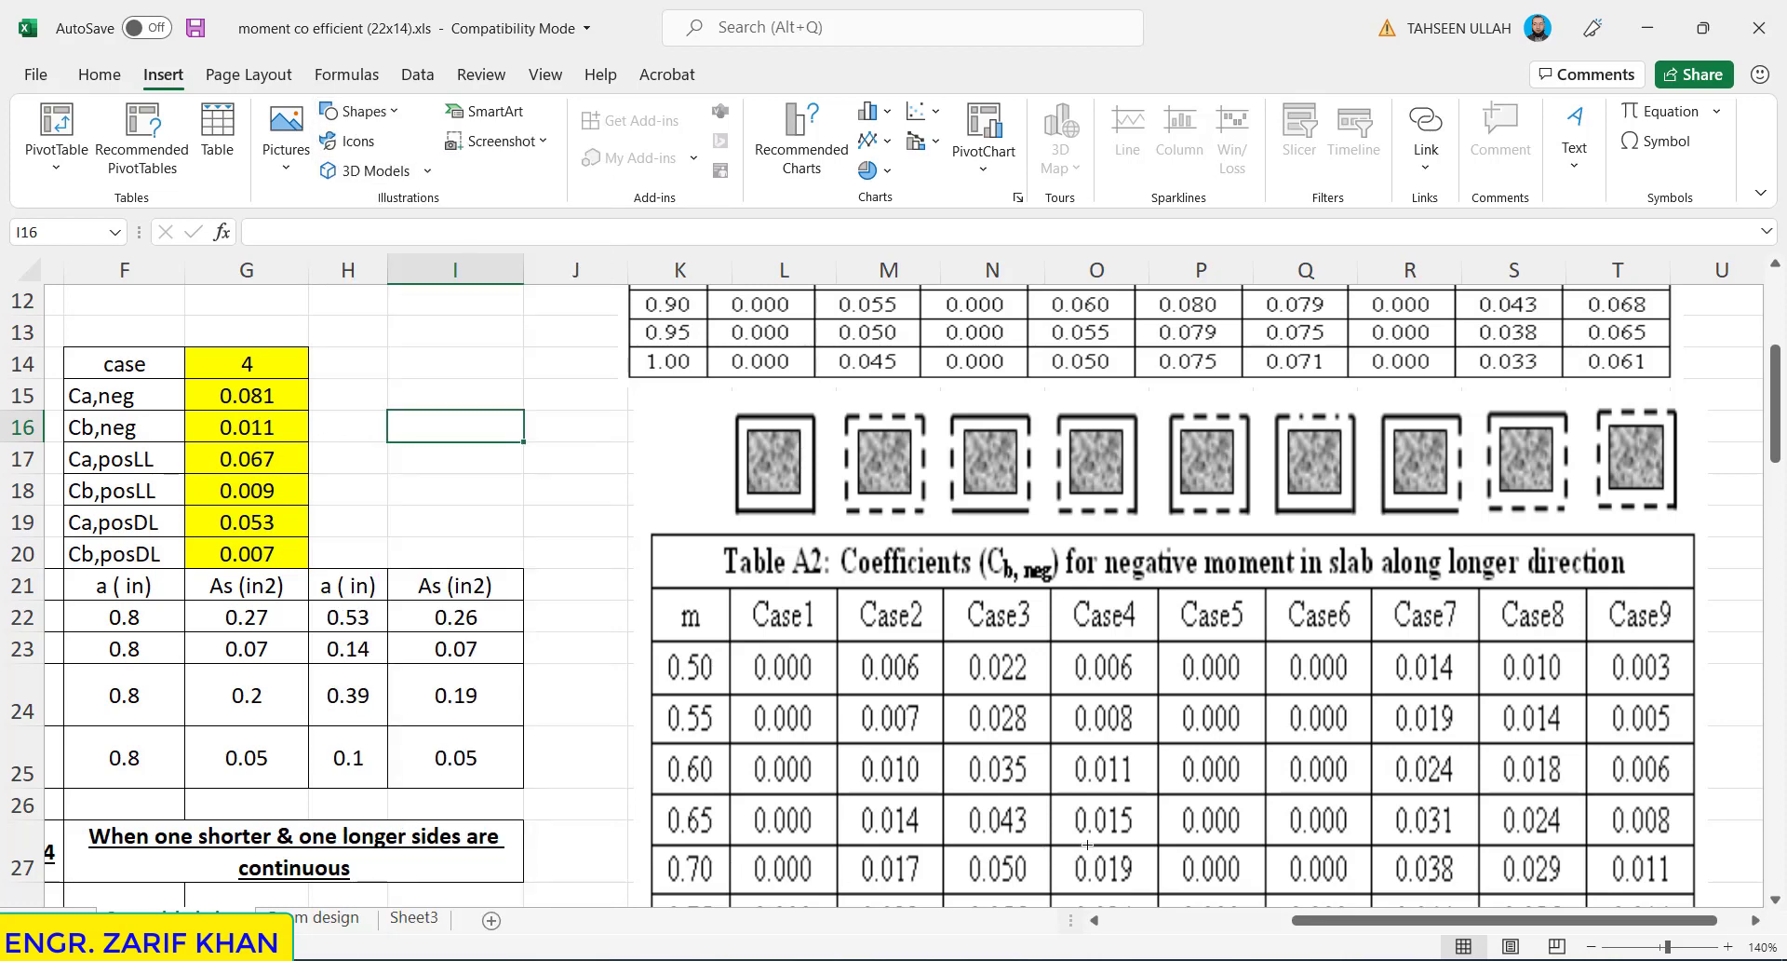
drag(1072, 840, 1159, 889)
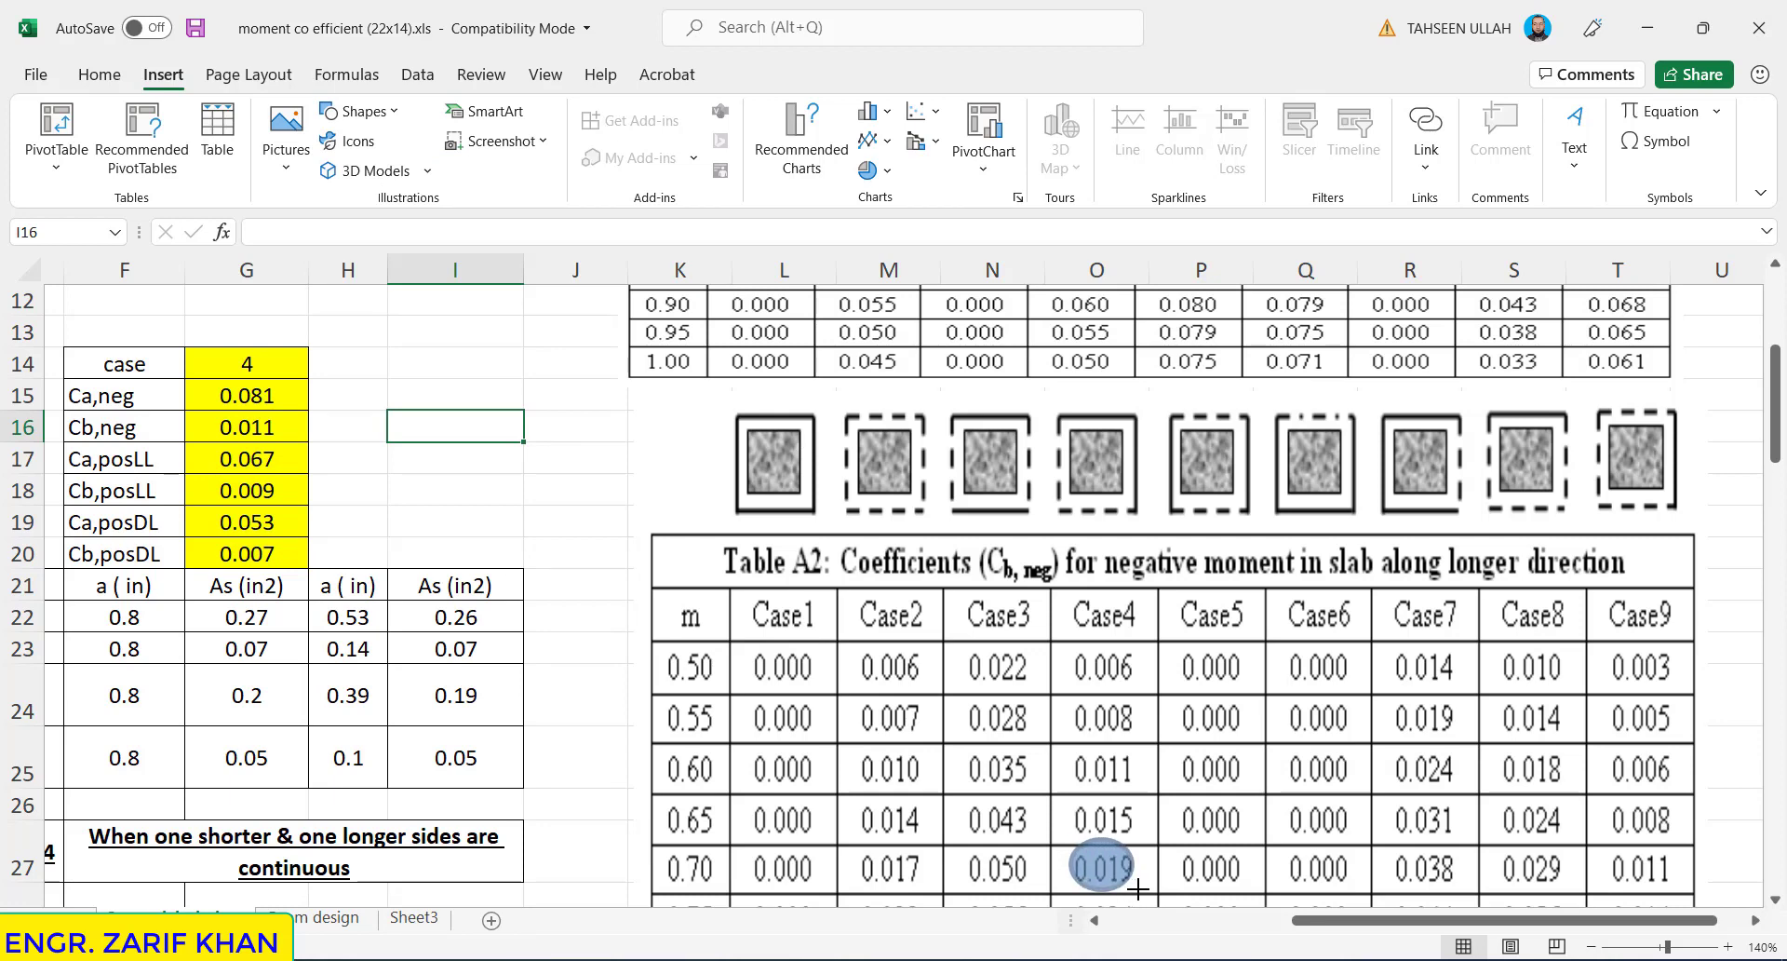
- Delete the oval and scroll through the coefficient tables
key(Delete)
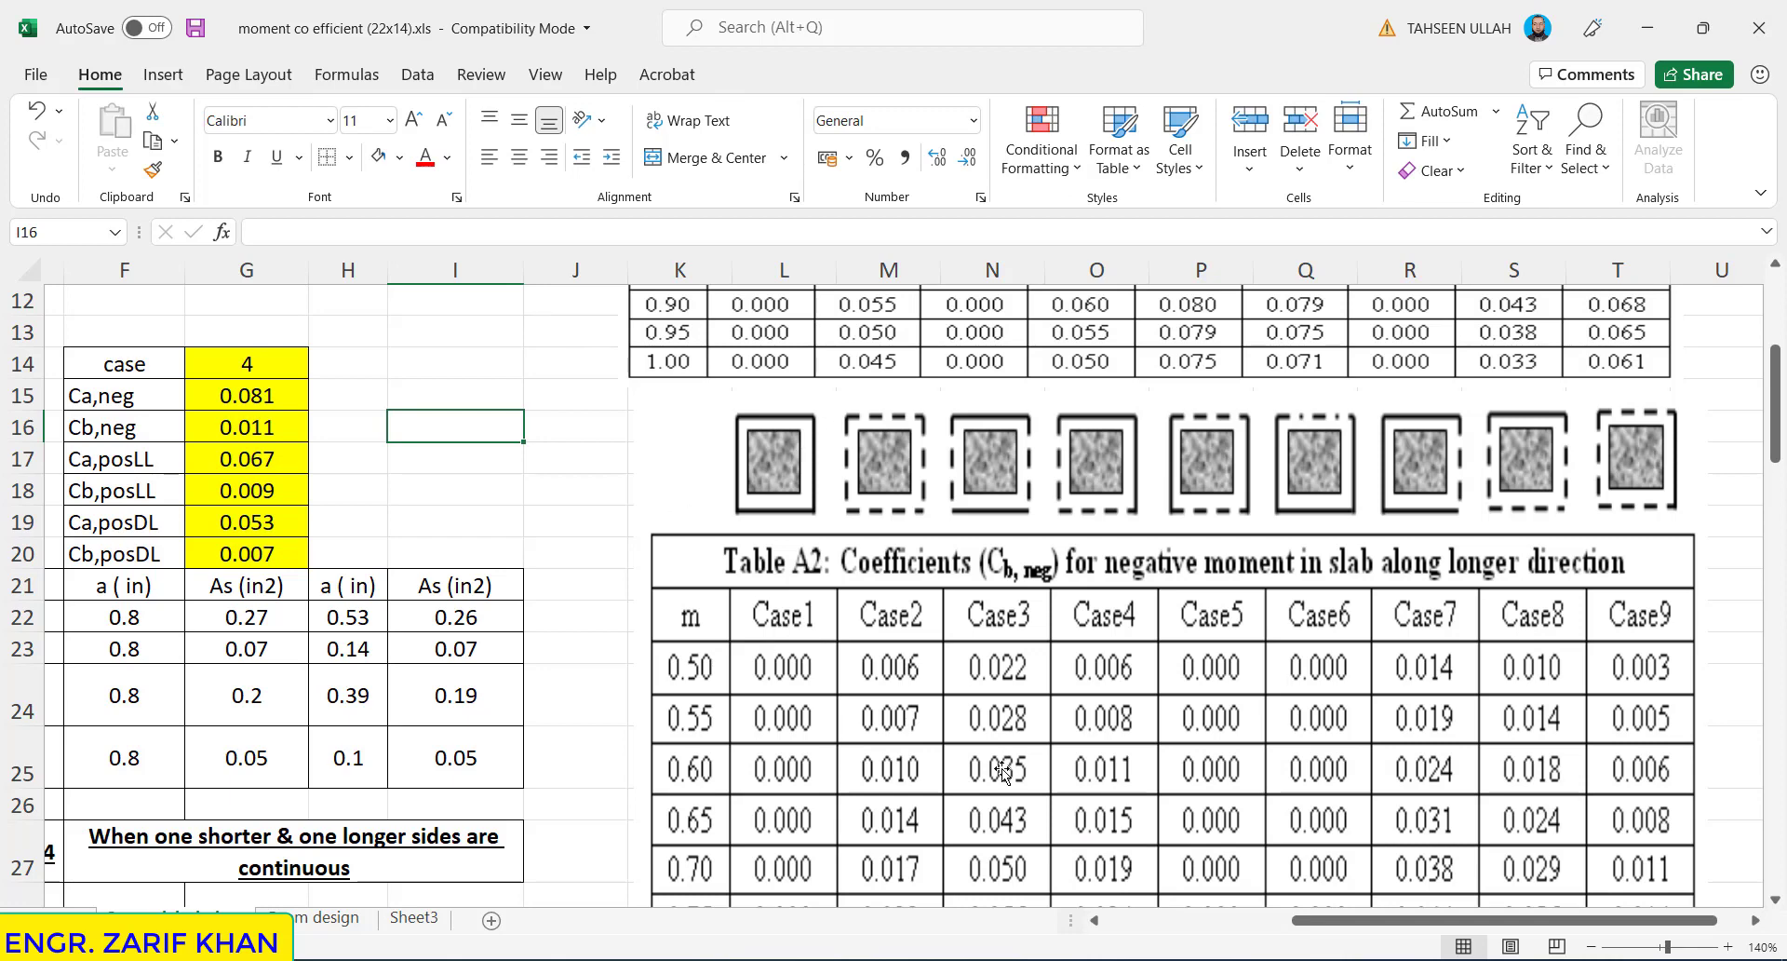
drag(1774, 438, 1781, 470)
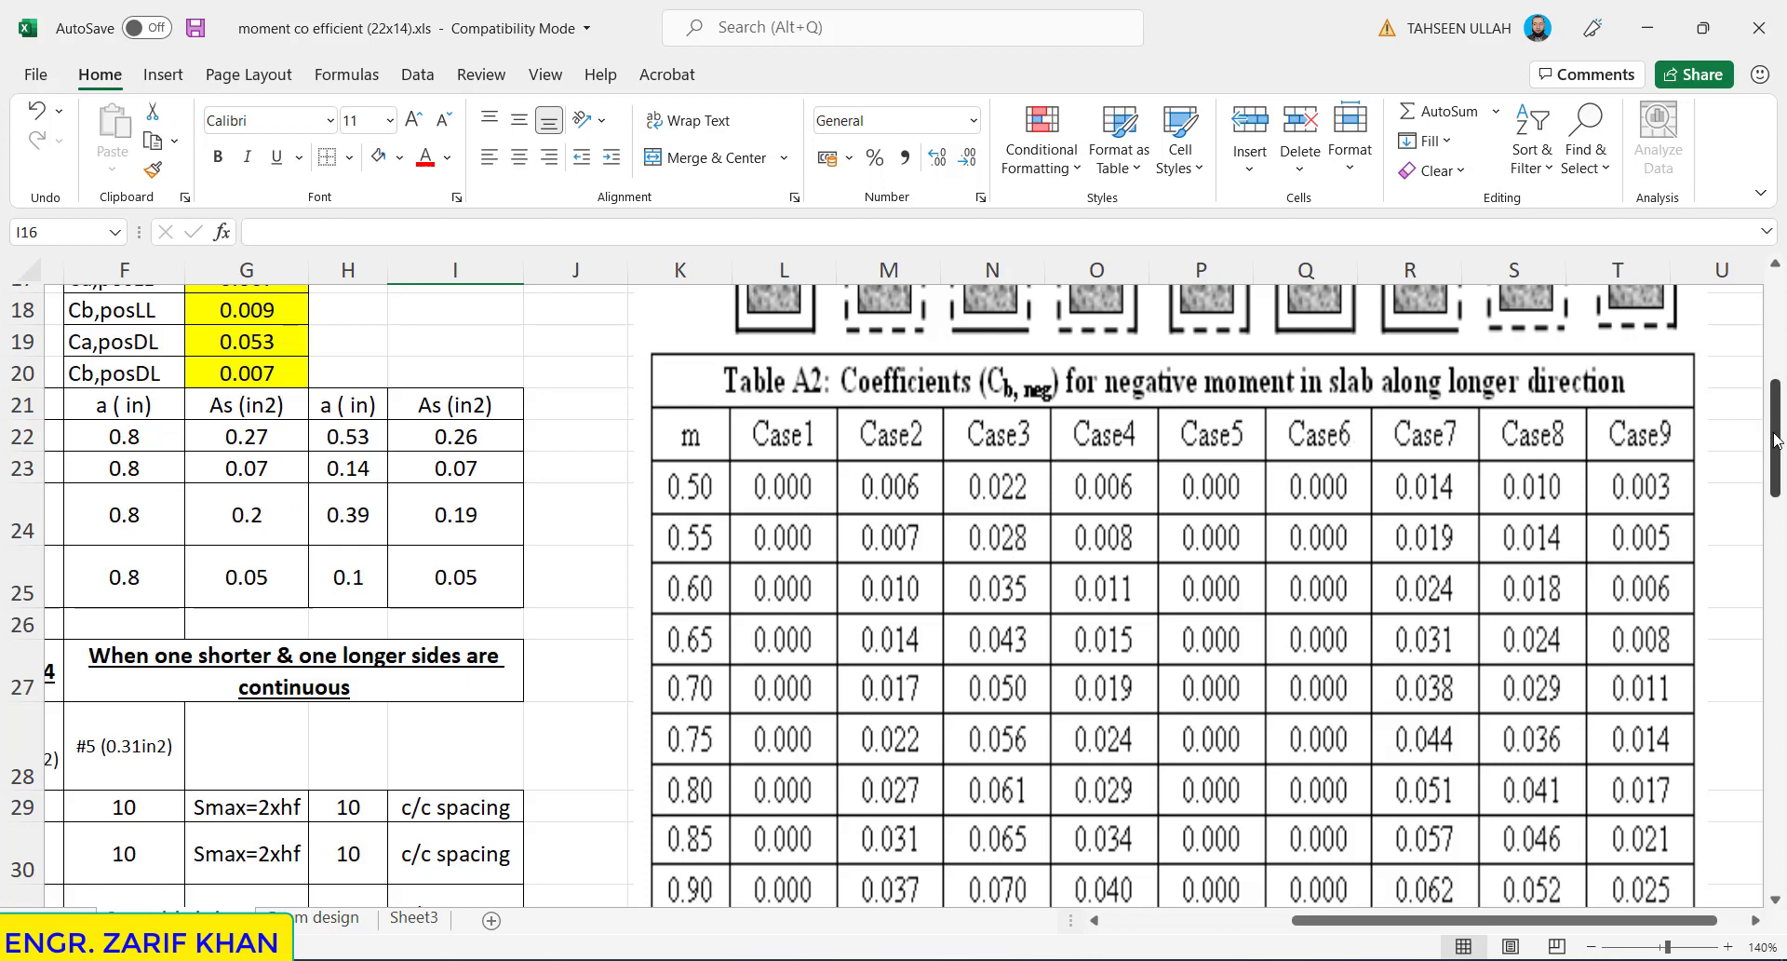
drag(1778, 439, 1778, 401)
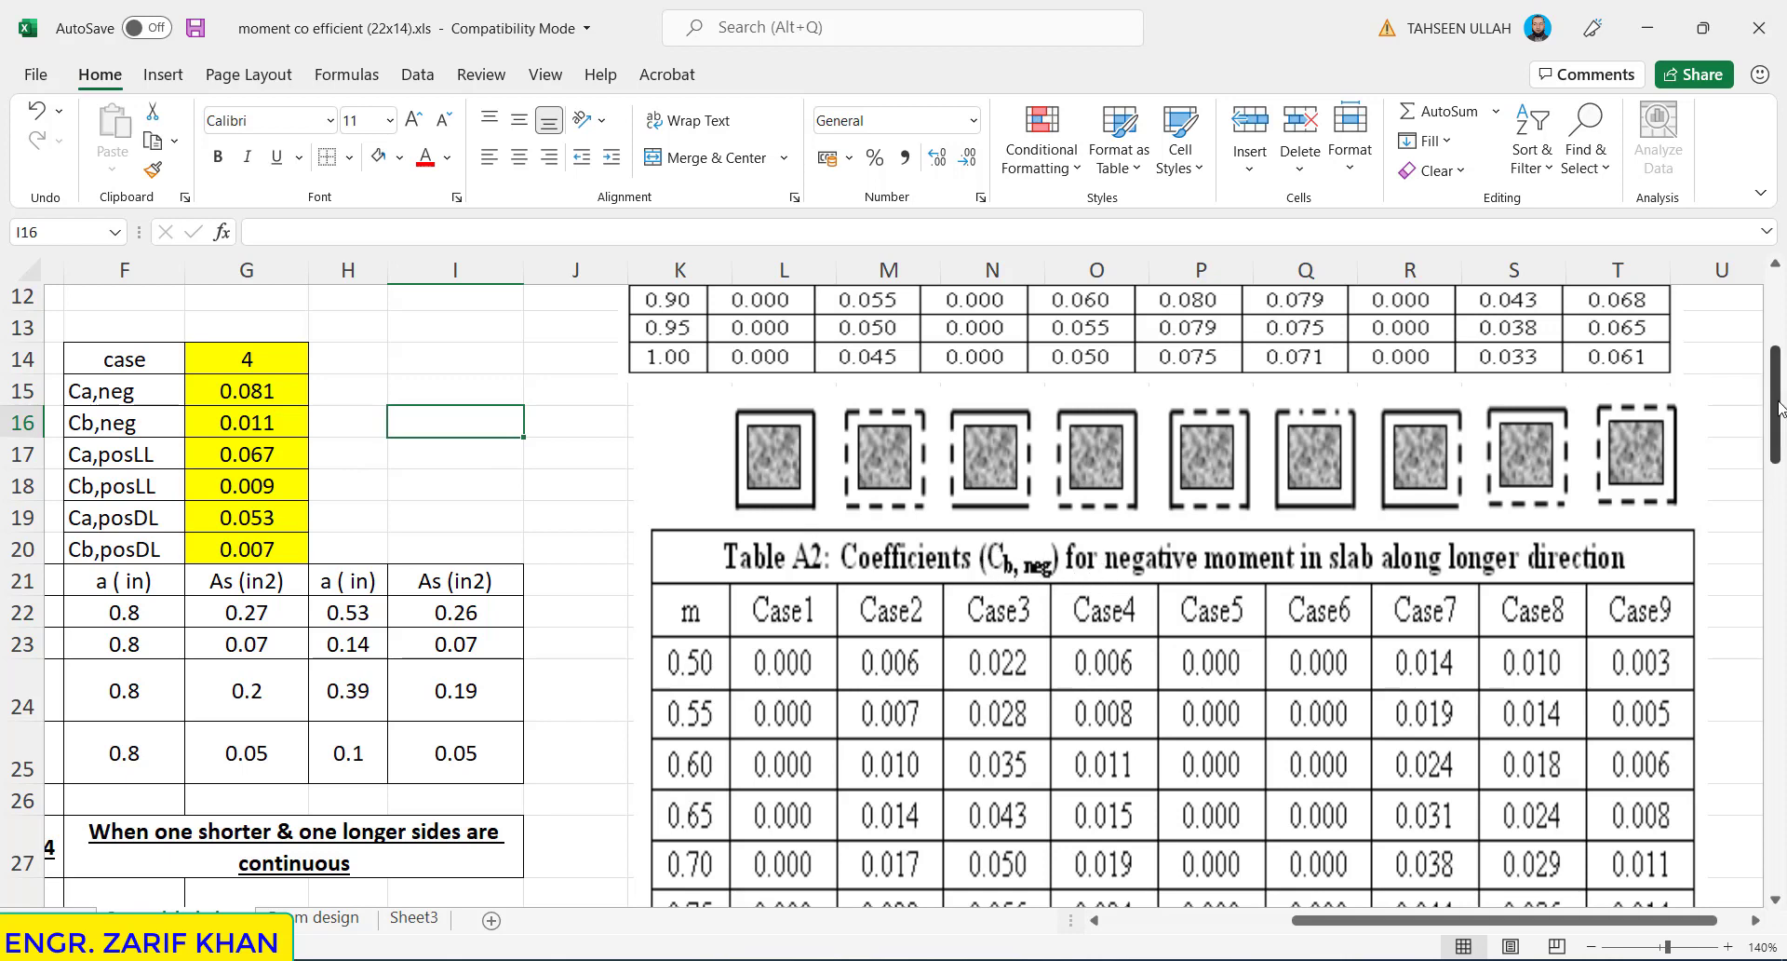
drag(1778, 408, 1782, 528)
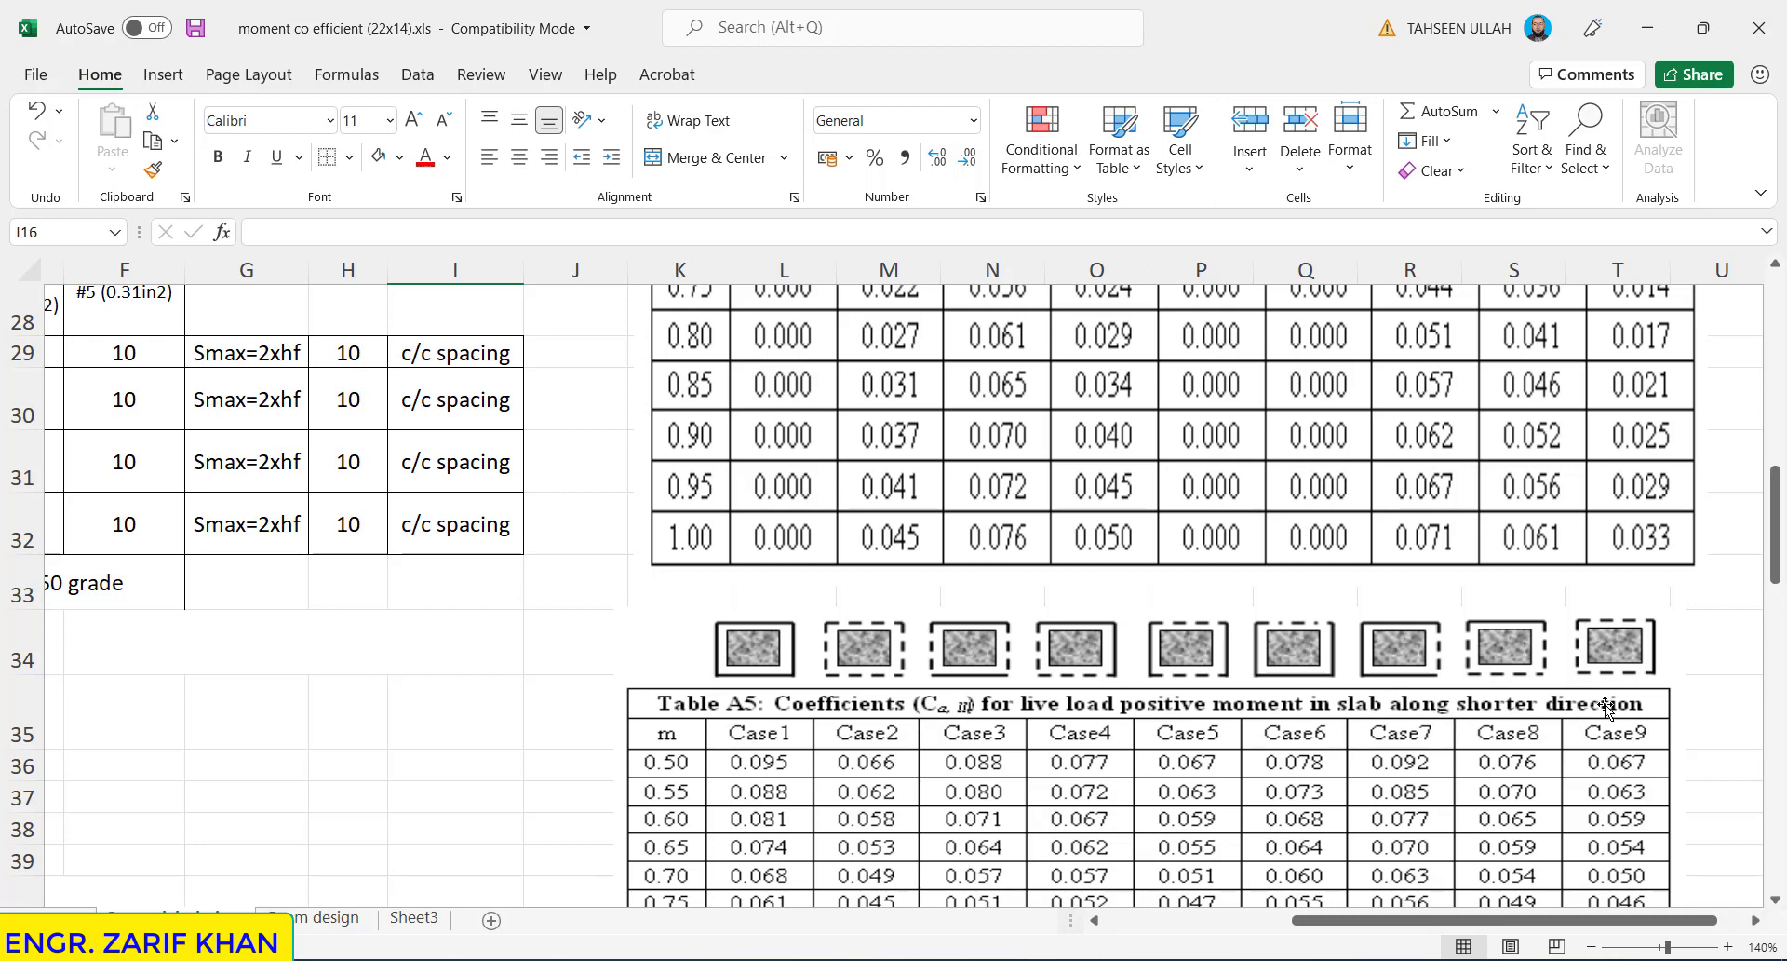
drag(1780, 523, 1779, 571)
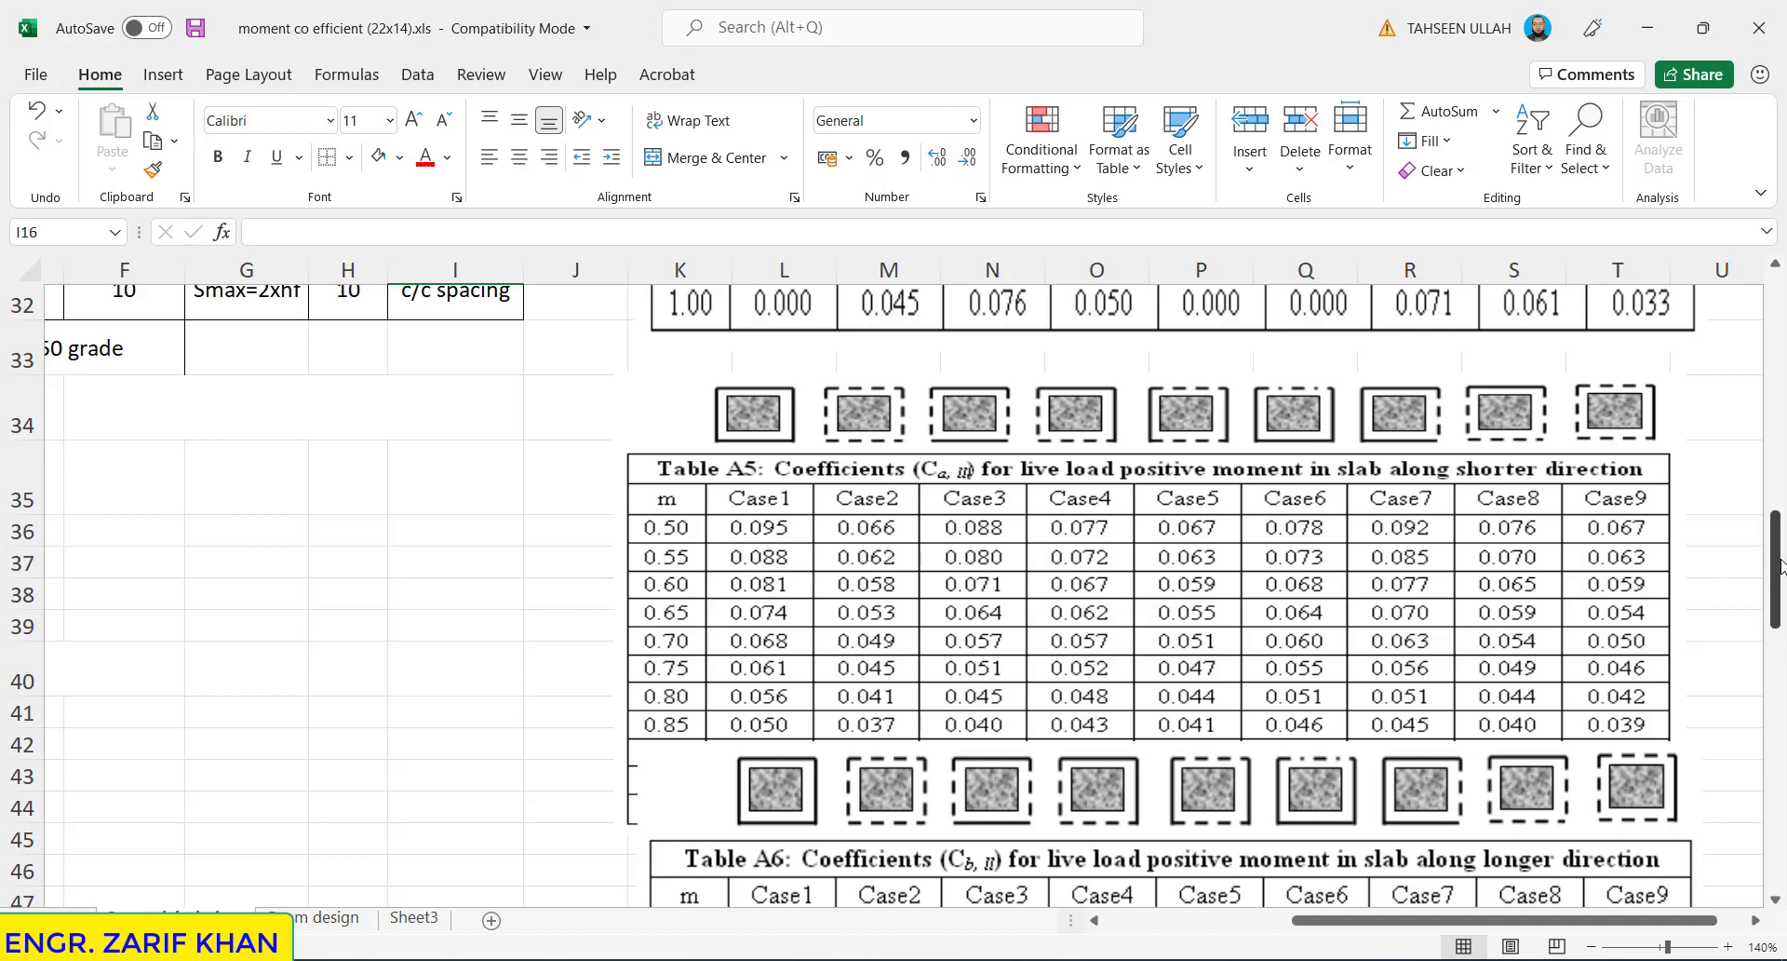
drag(1781, 578, 1760, 408)
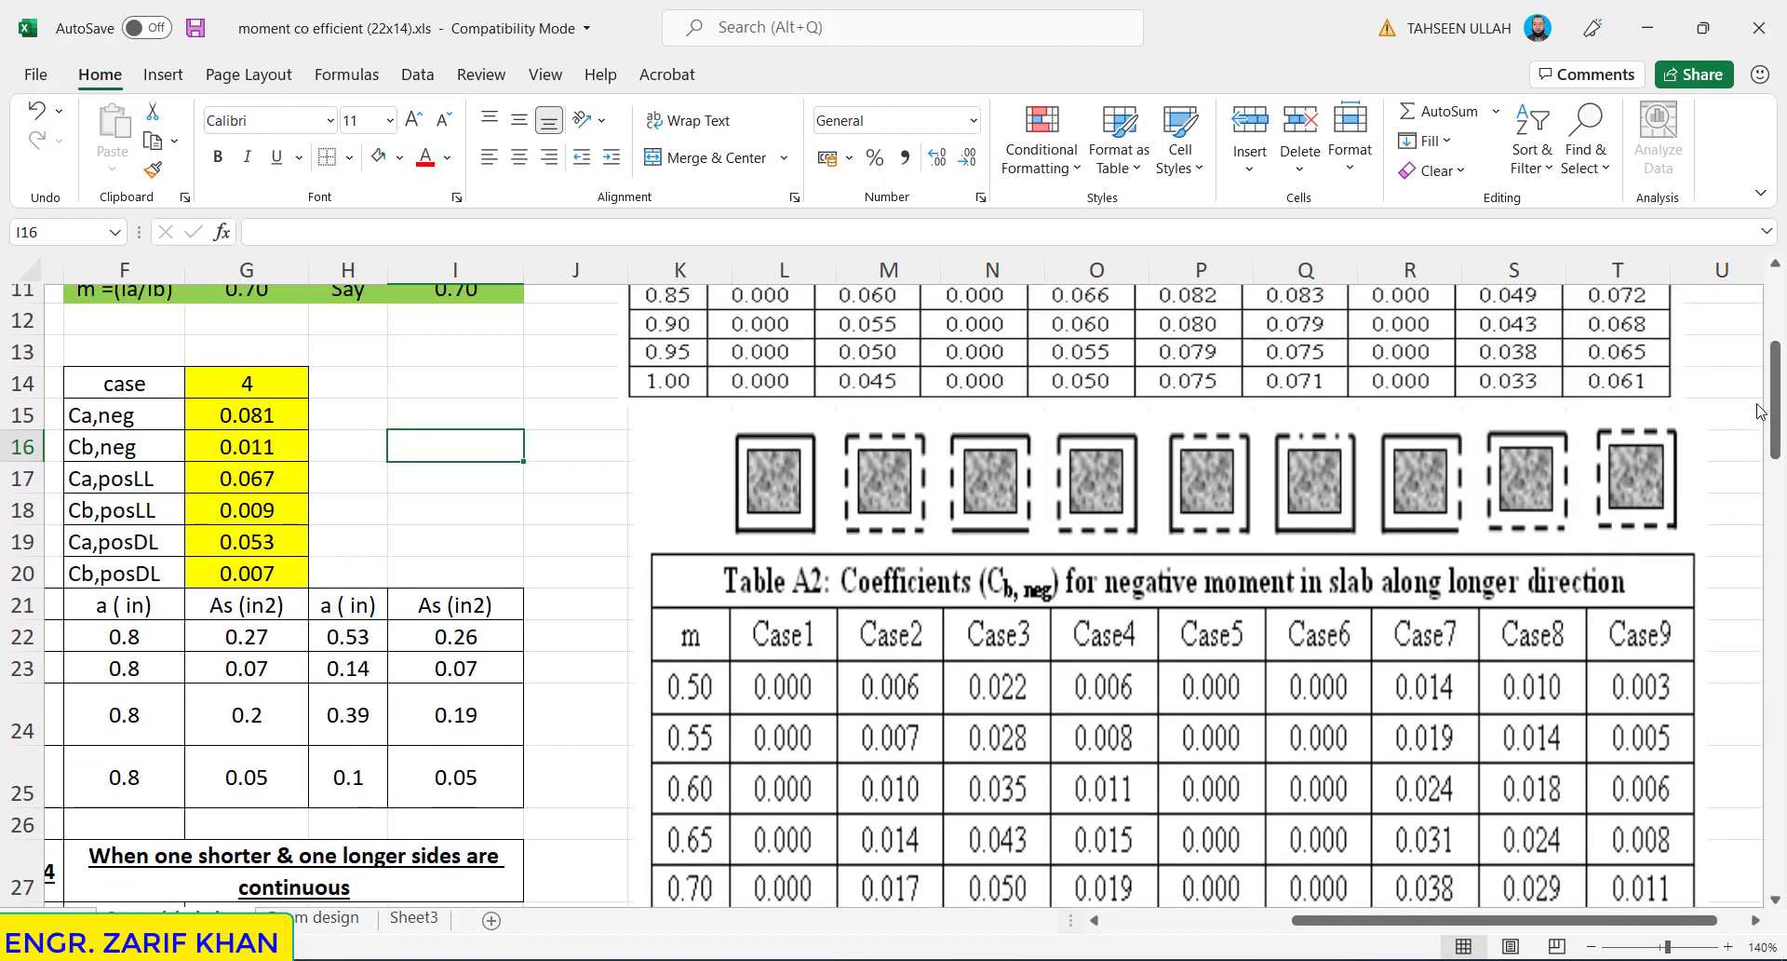
- Change the Cb,neg coefficient in G16 to 0.019
double_click(281, 445)
key(BackSpace)
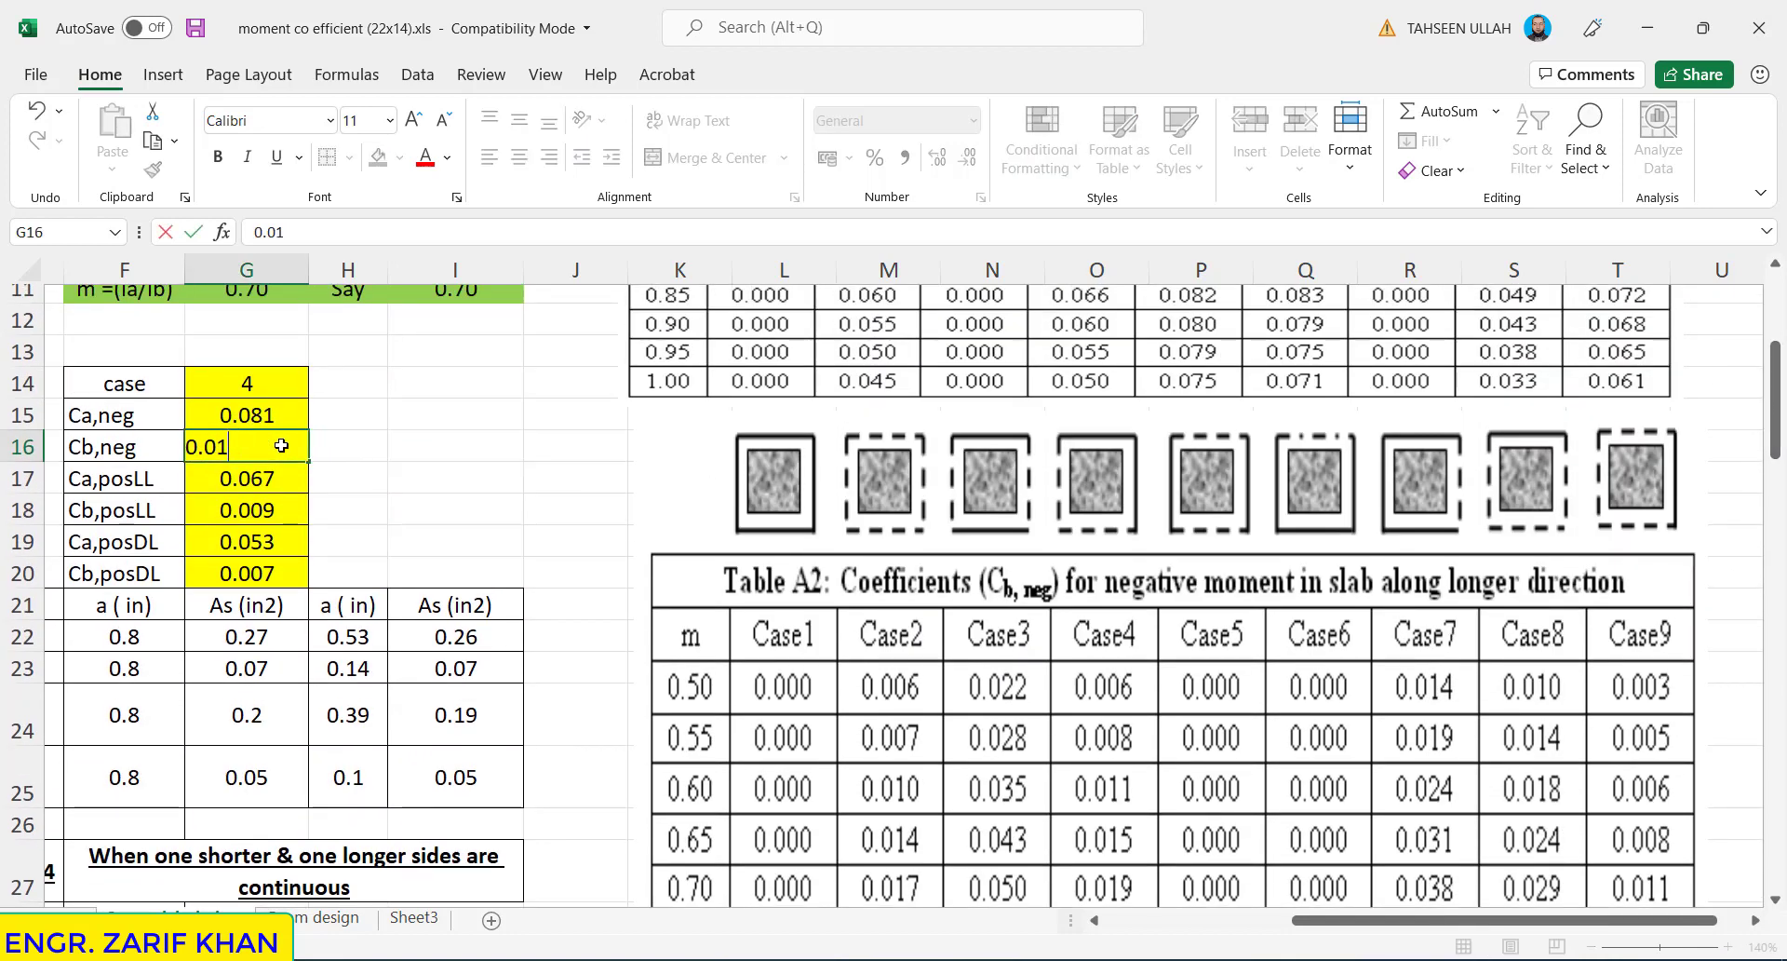
text(9)
click(360, 508)
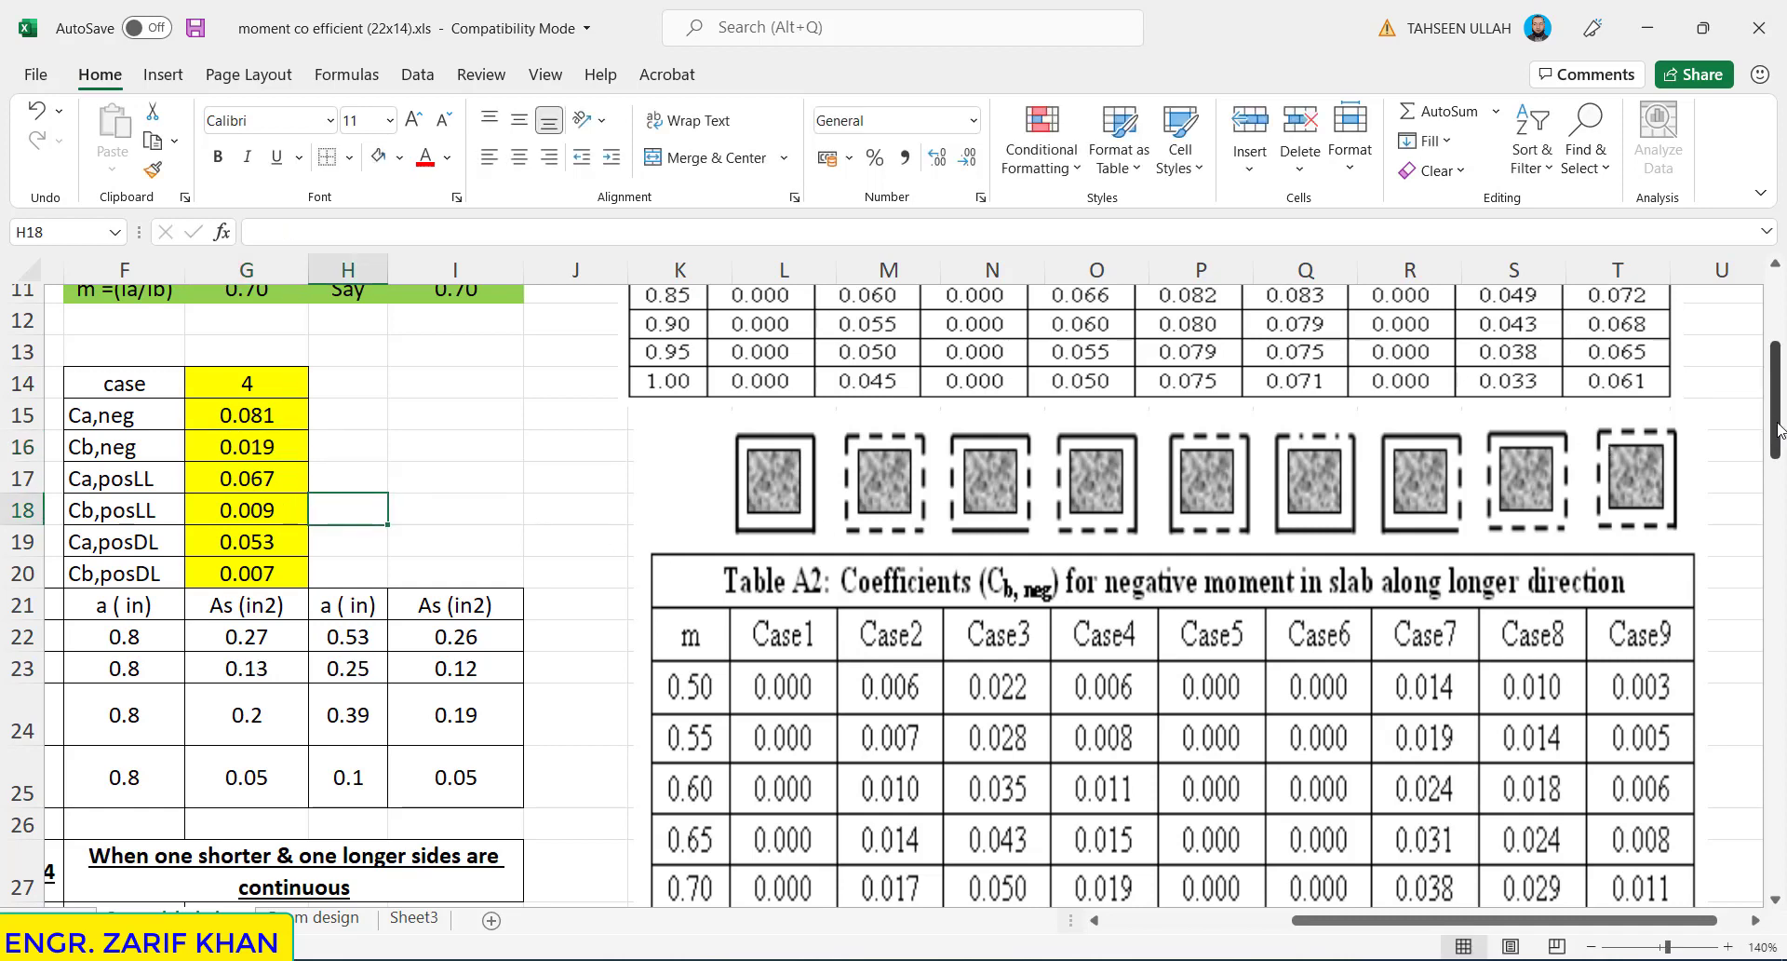
drag(1778, 431, 1776, 570)
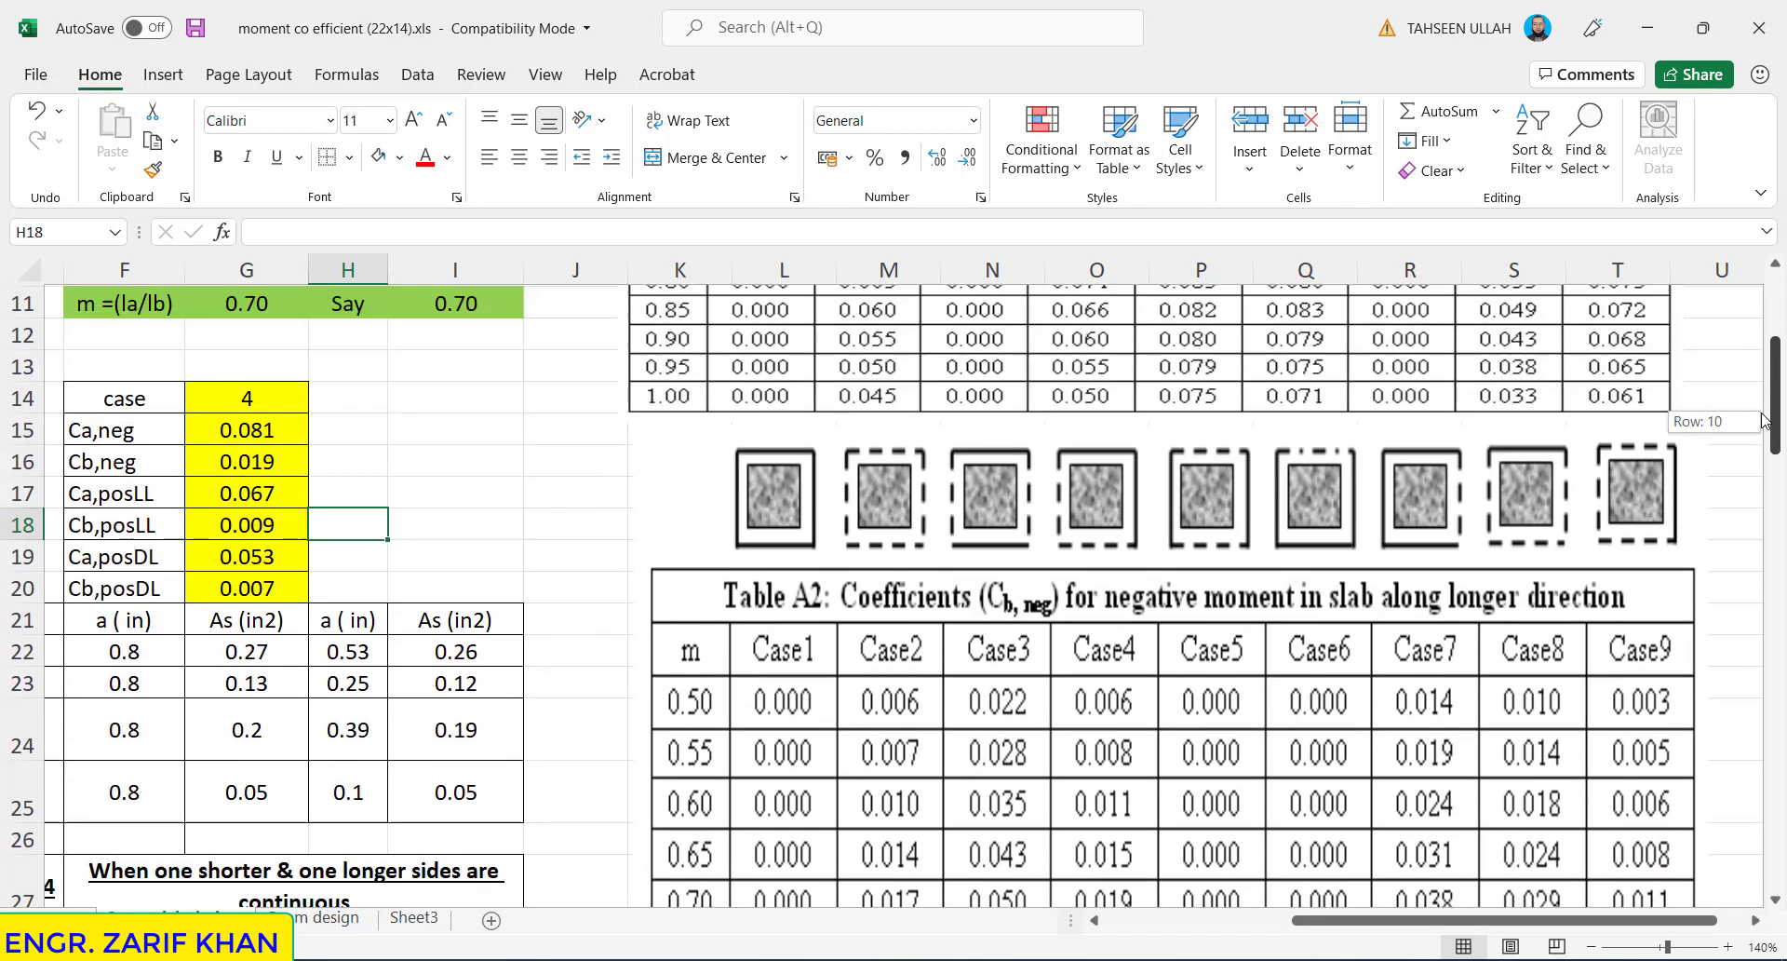
drag(1776, 568, 1776, 421)
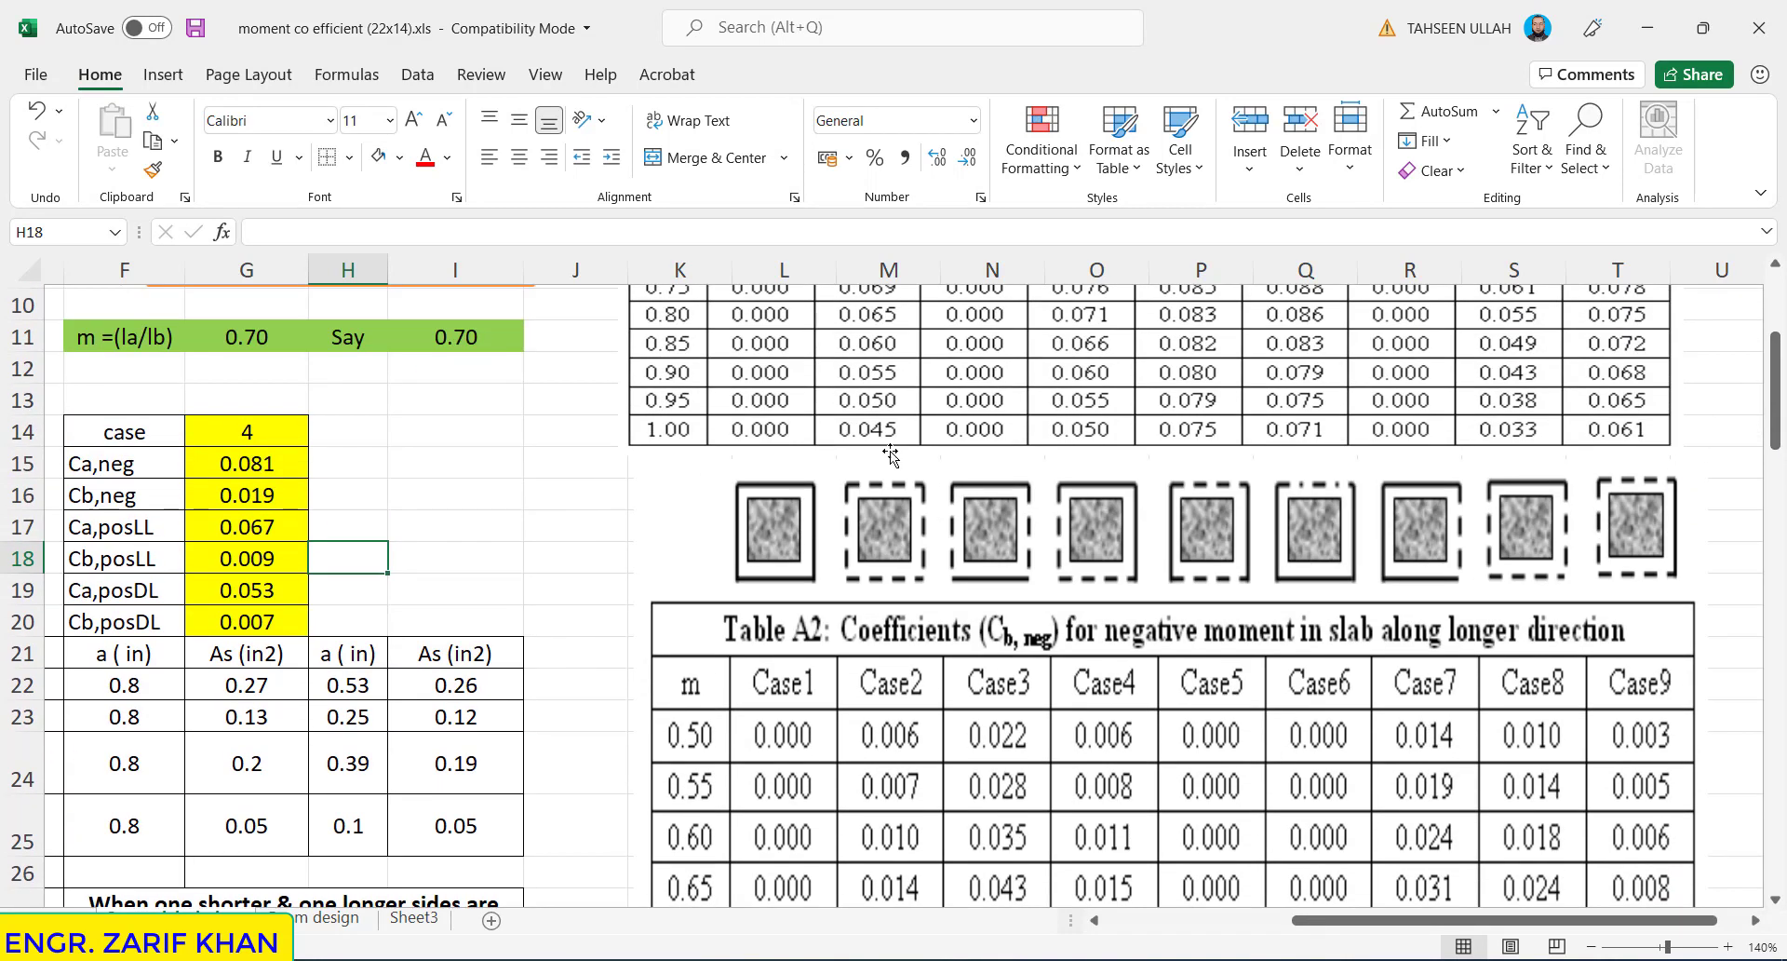
- Change the Ca,posLL coefficient in G17 to 0.057
double_click(277, 527)
key(BackSpace)
key(BackSpace)
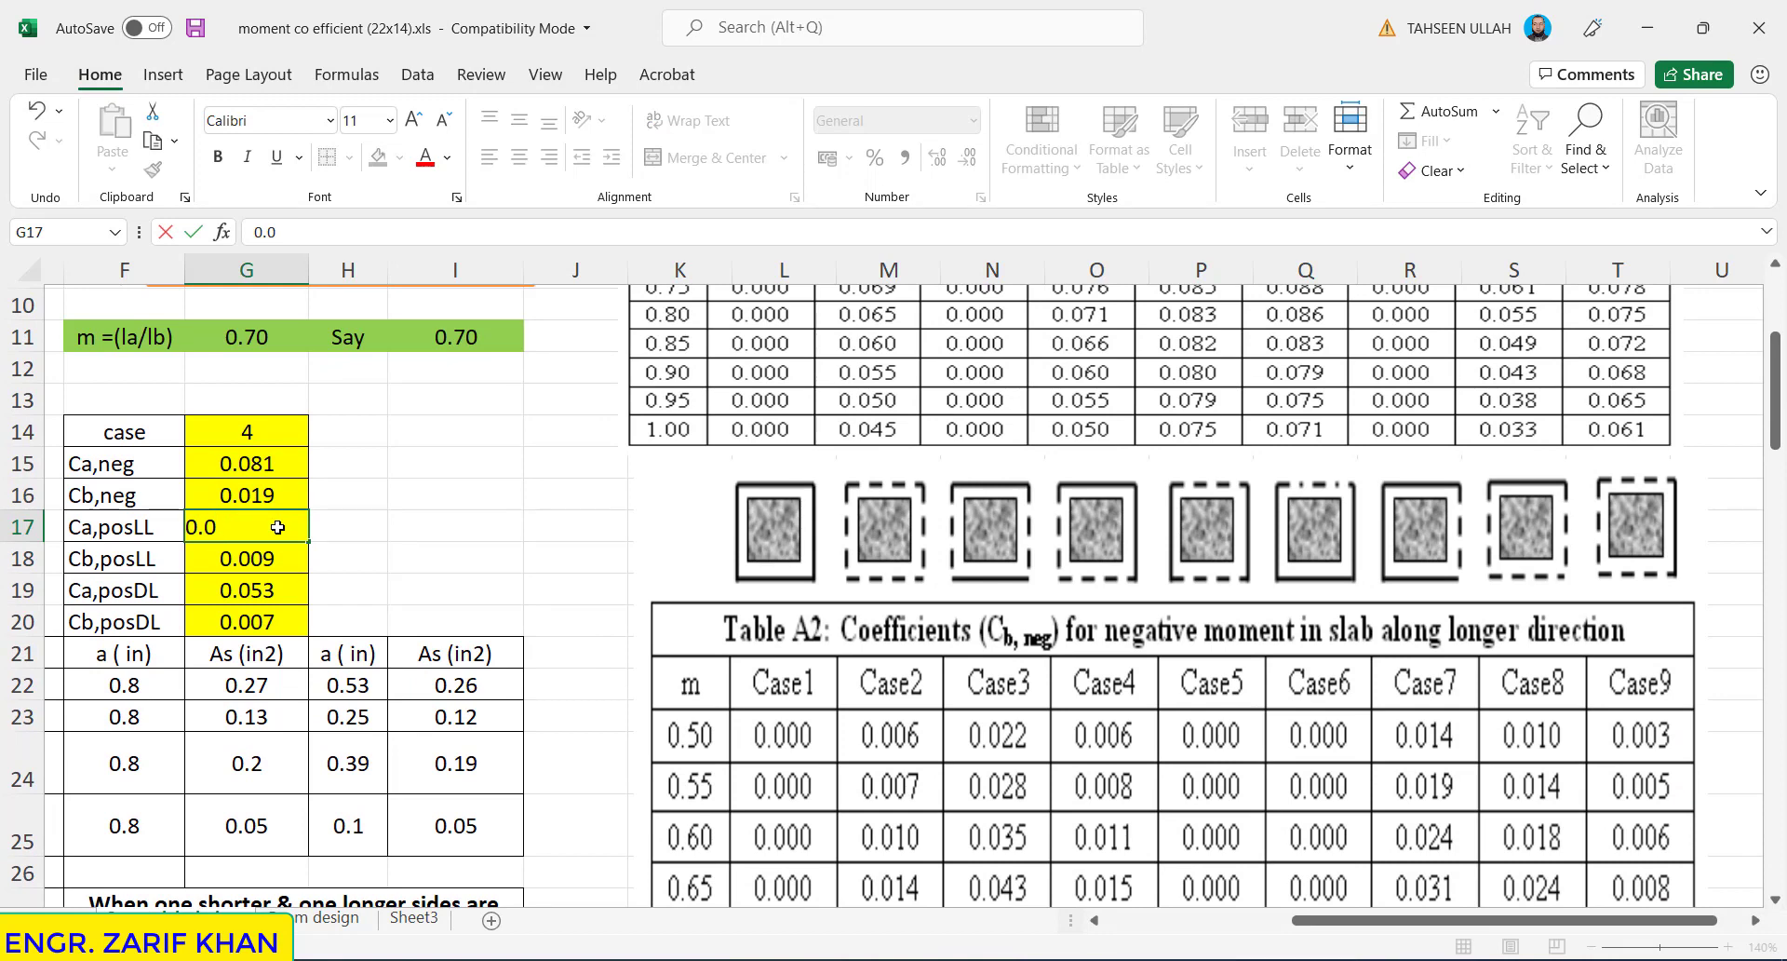
click(395, 526)
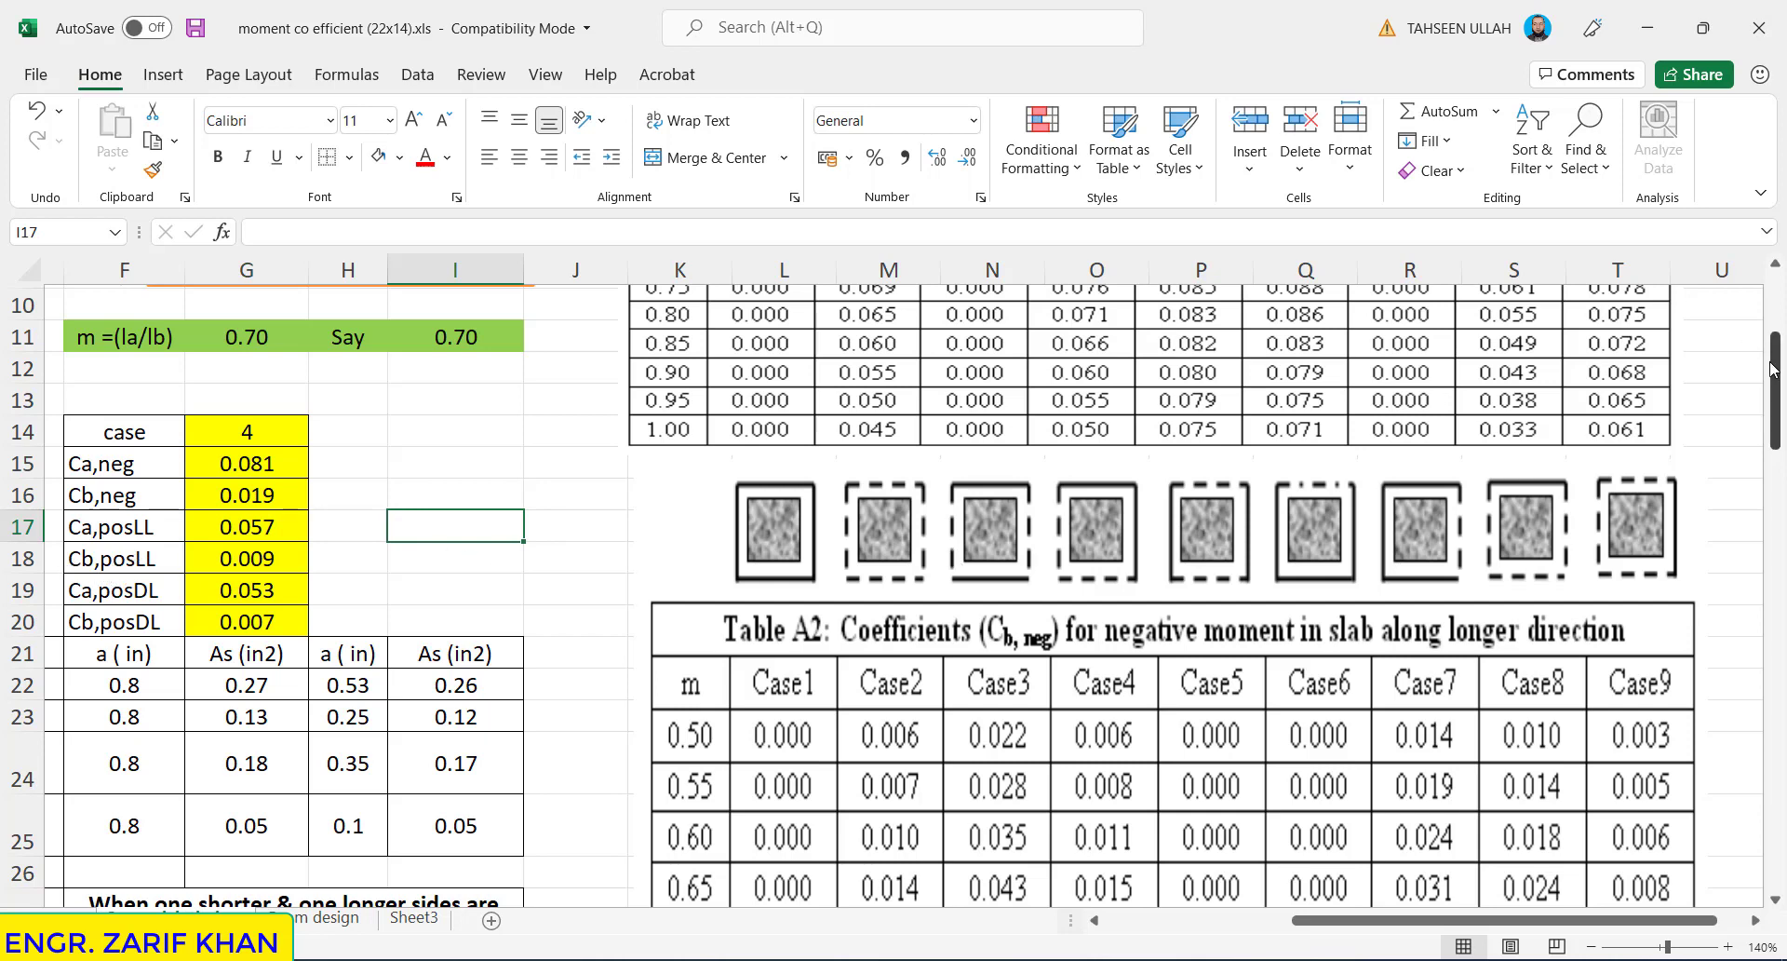
drag(1775, 377, 1775, 518)
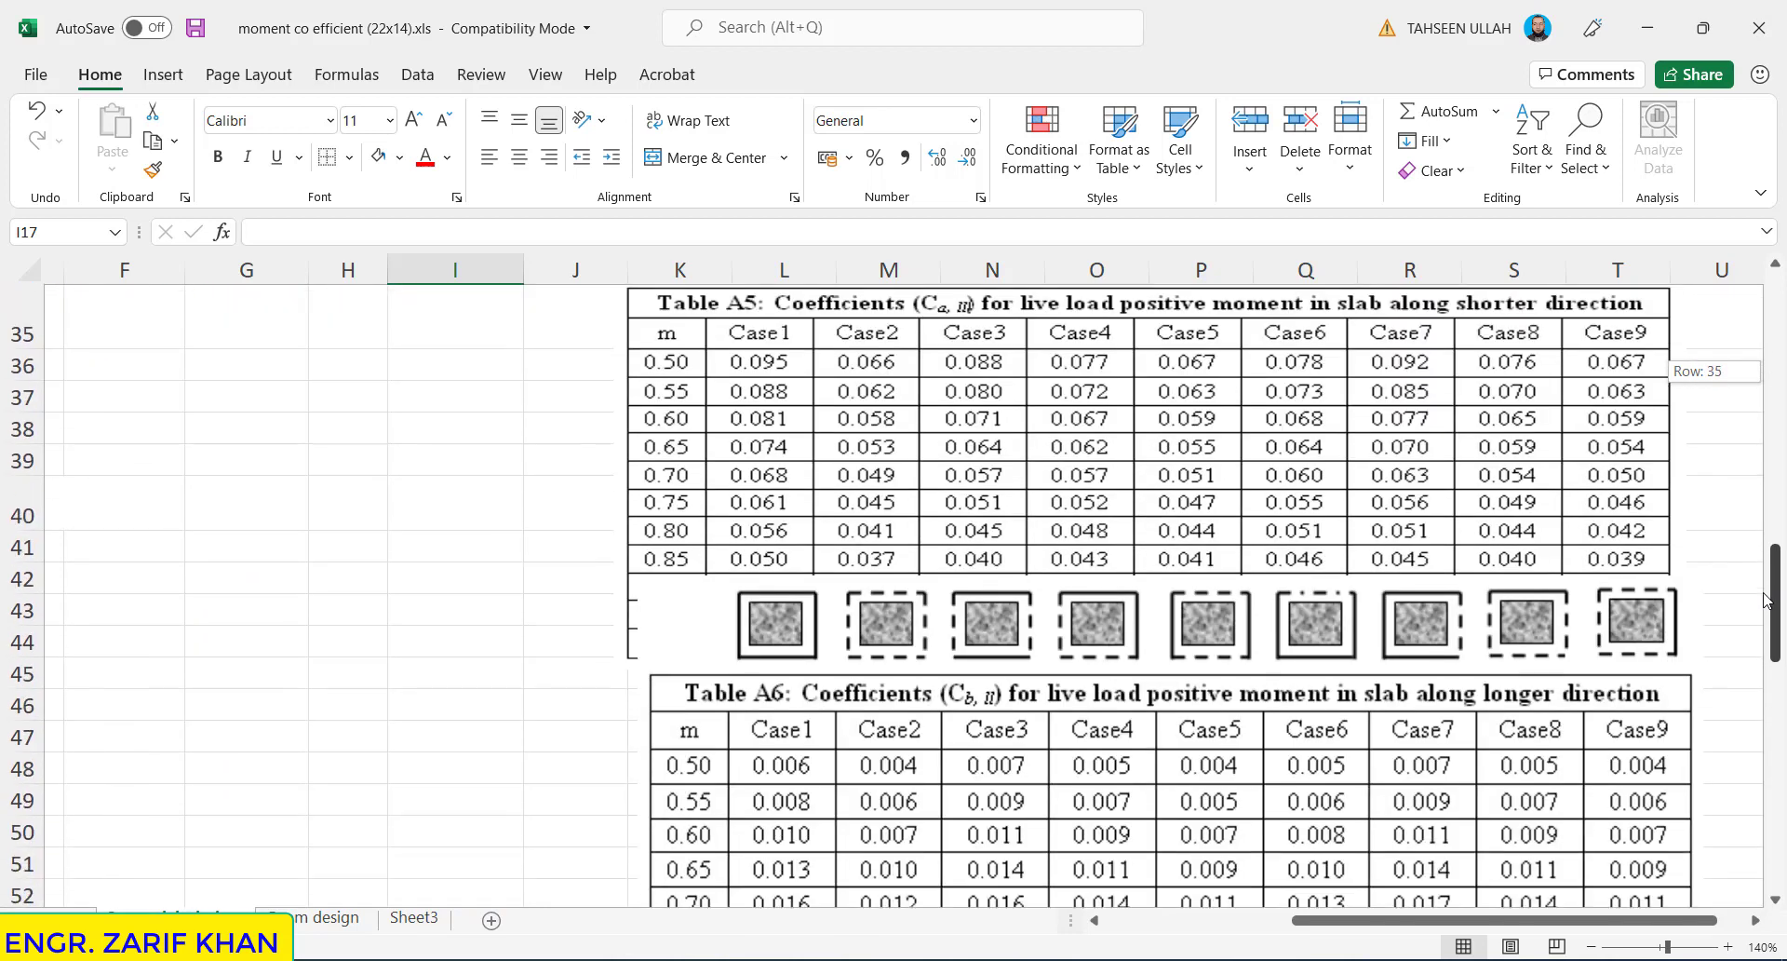
drag(1775, 518, 1766, 614)
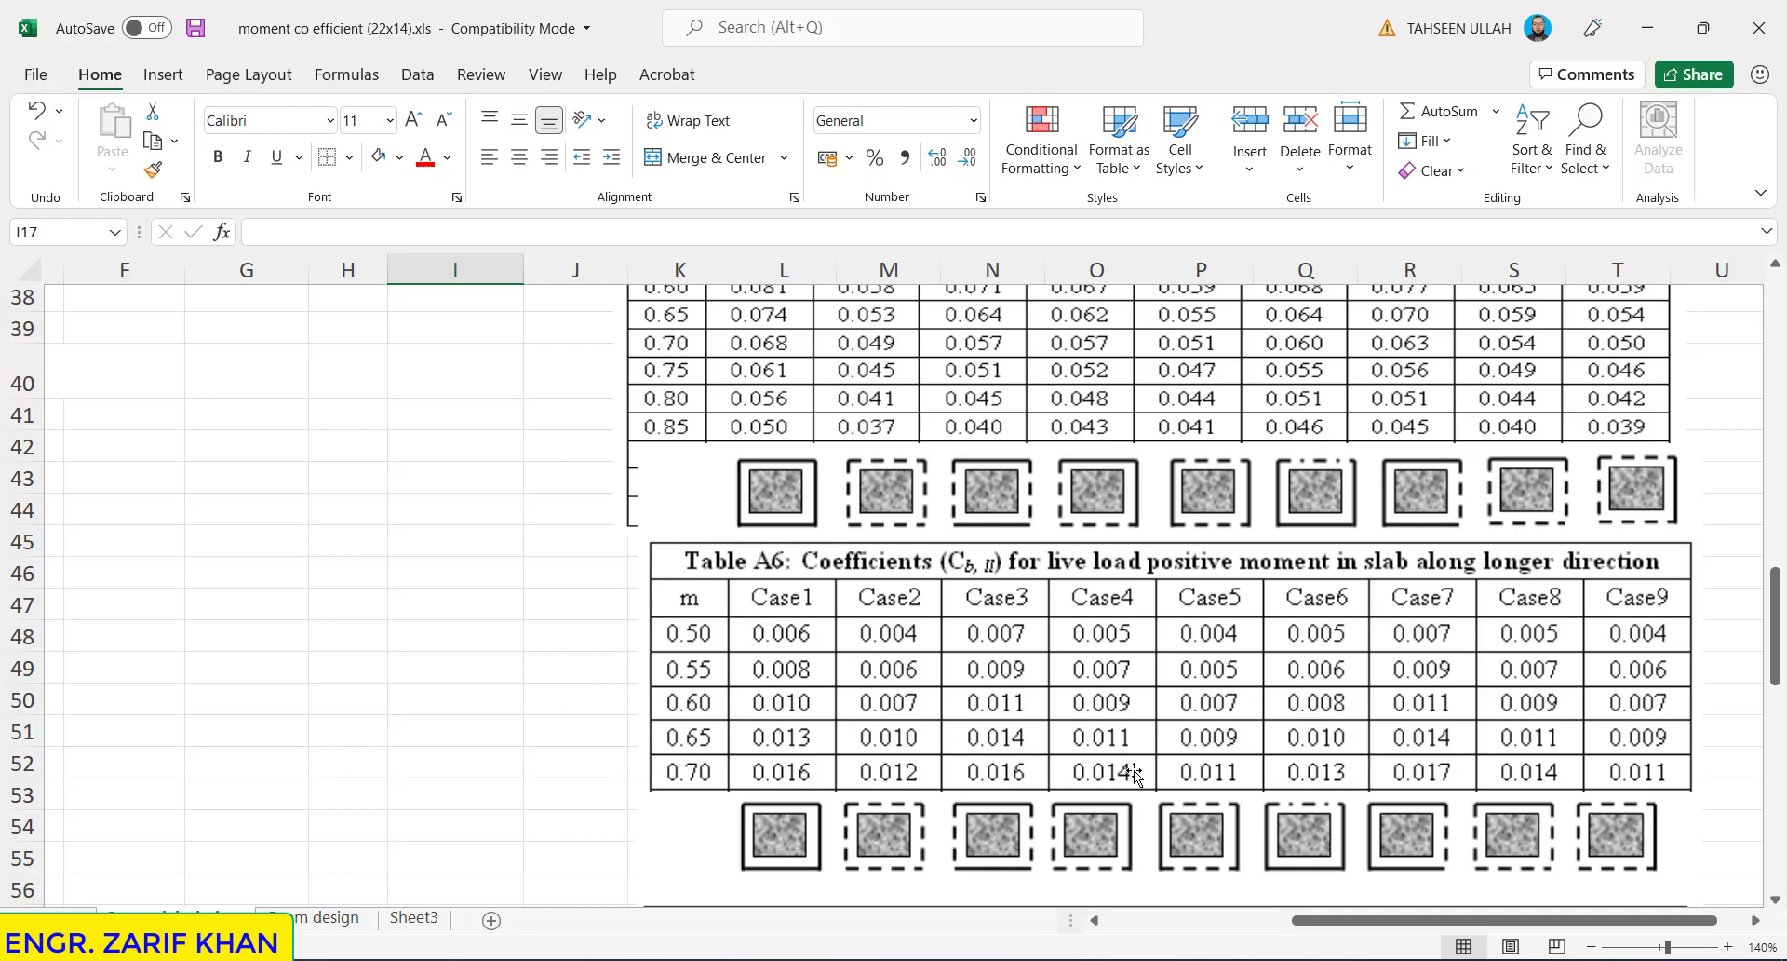
mouse_move(1780, 642)
mouse_down()
mouse_move(1779, 677)
mouse_move(1748, 427)
mouse_up()
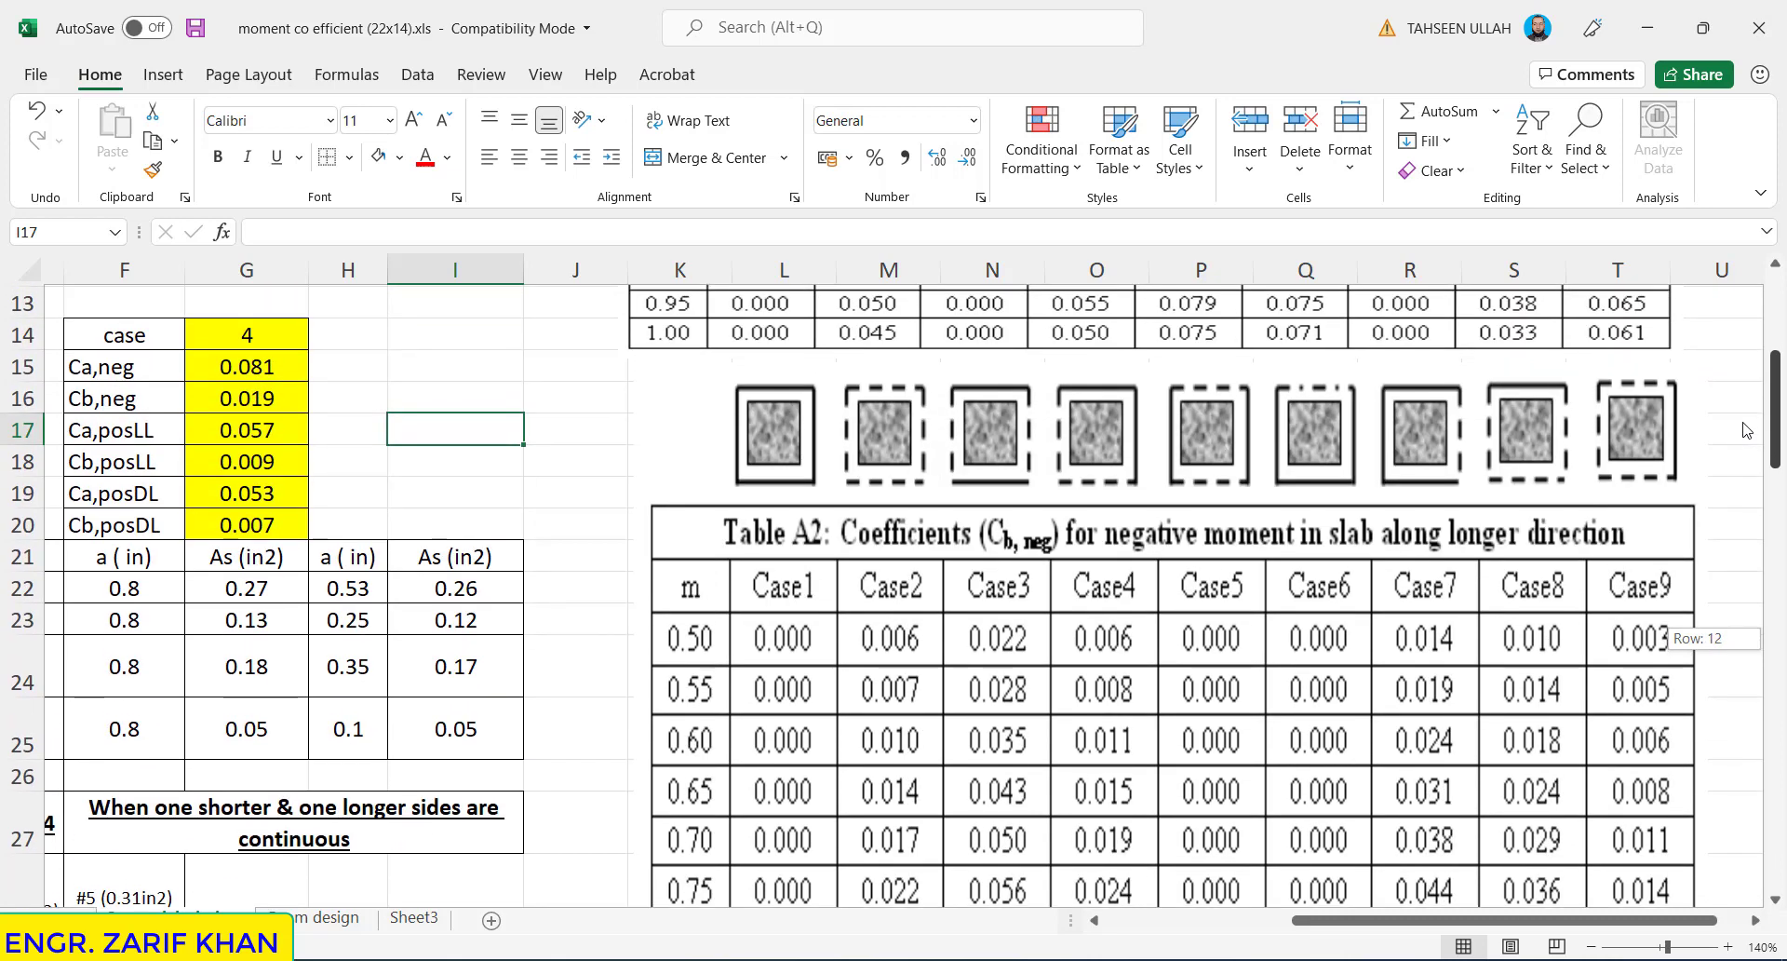
- Change the Cb,posLL coefficient in G18 from 0.009 to 0.014 and review the recalculated steel areas
double_click(274, 461)
key(BackSpace)
key(BackSpace)
text(14)
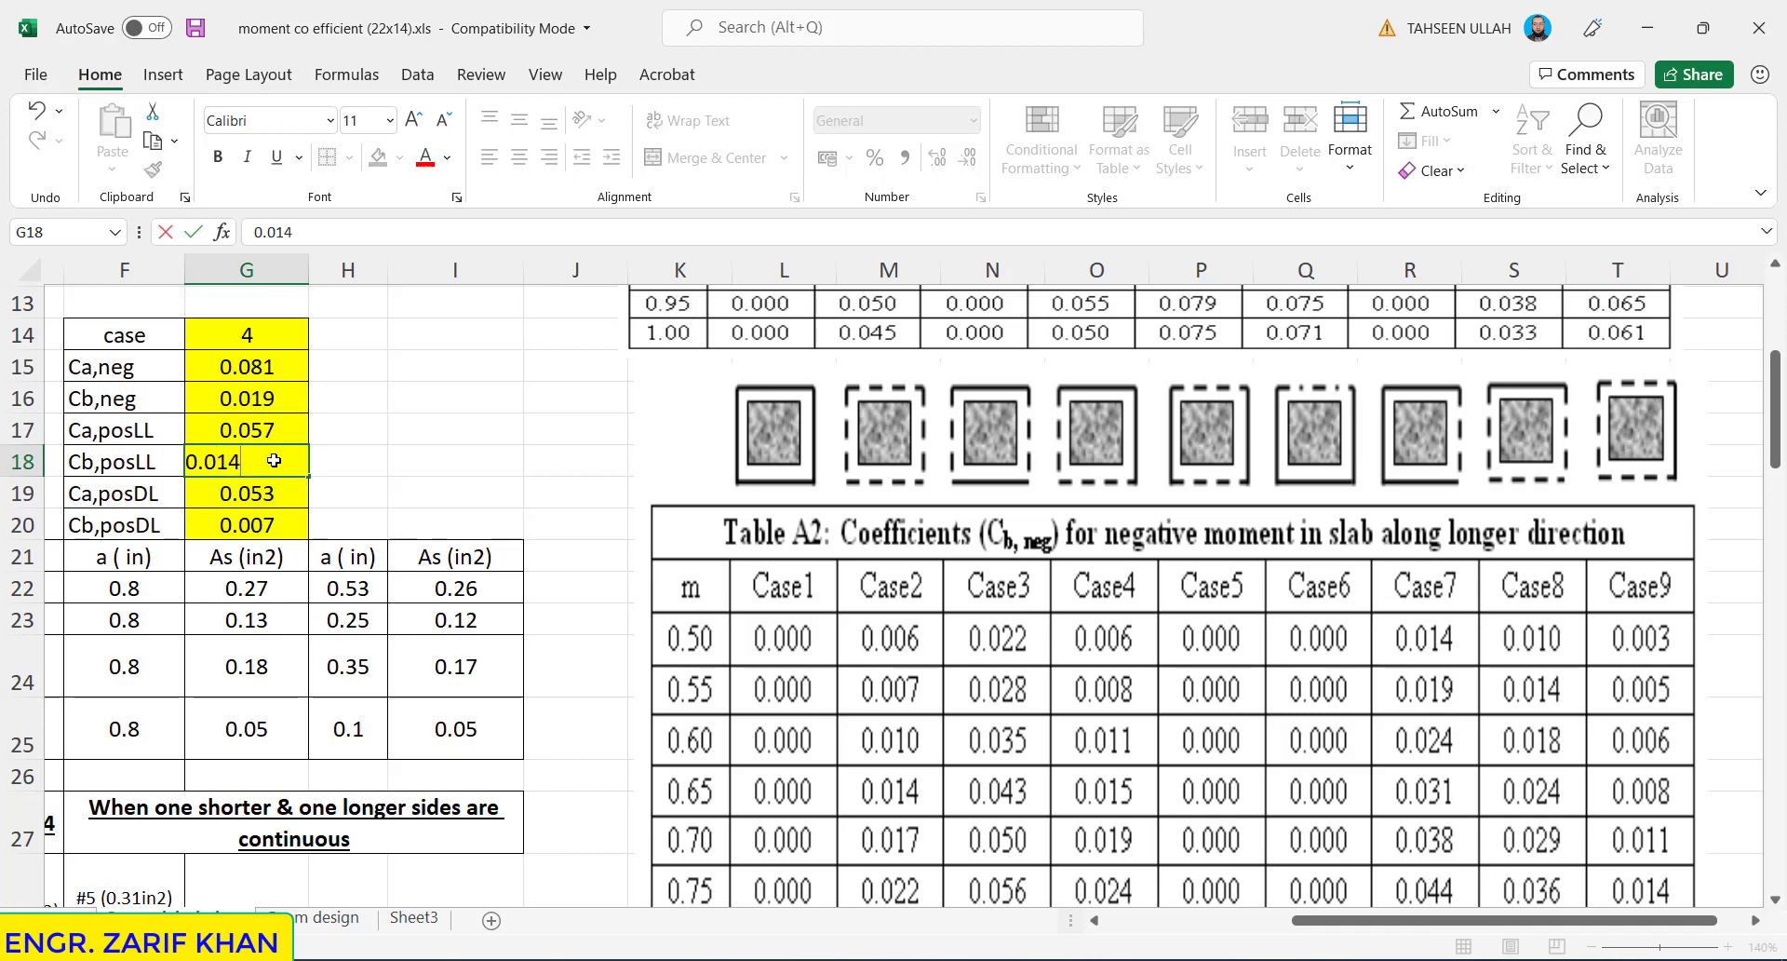
click(418, 449)
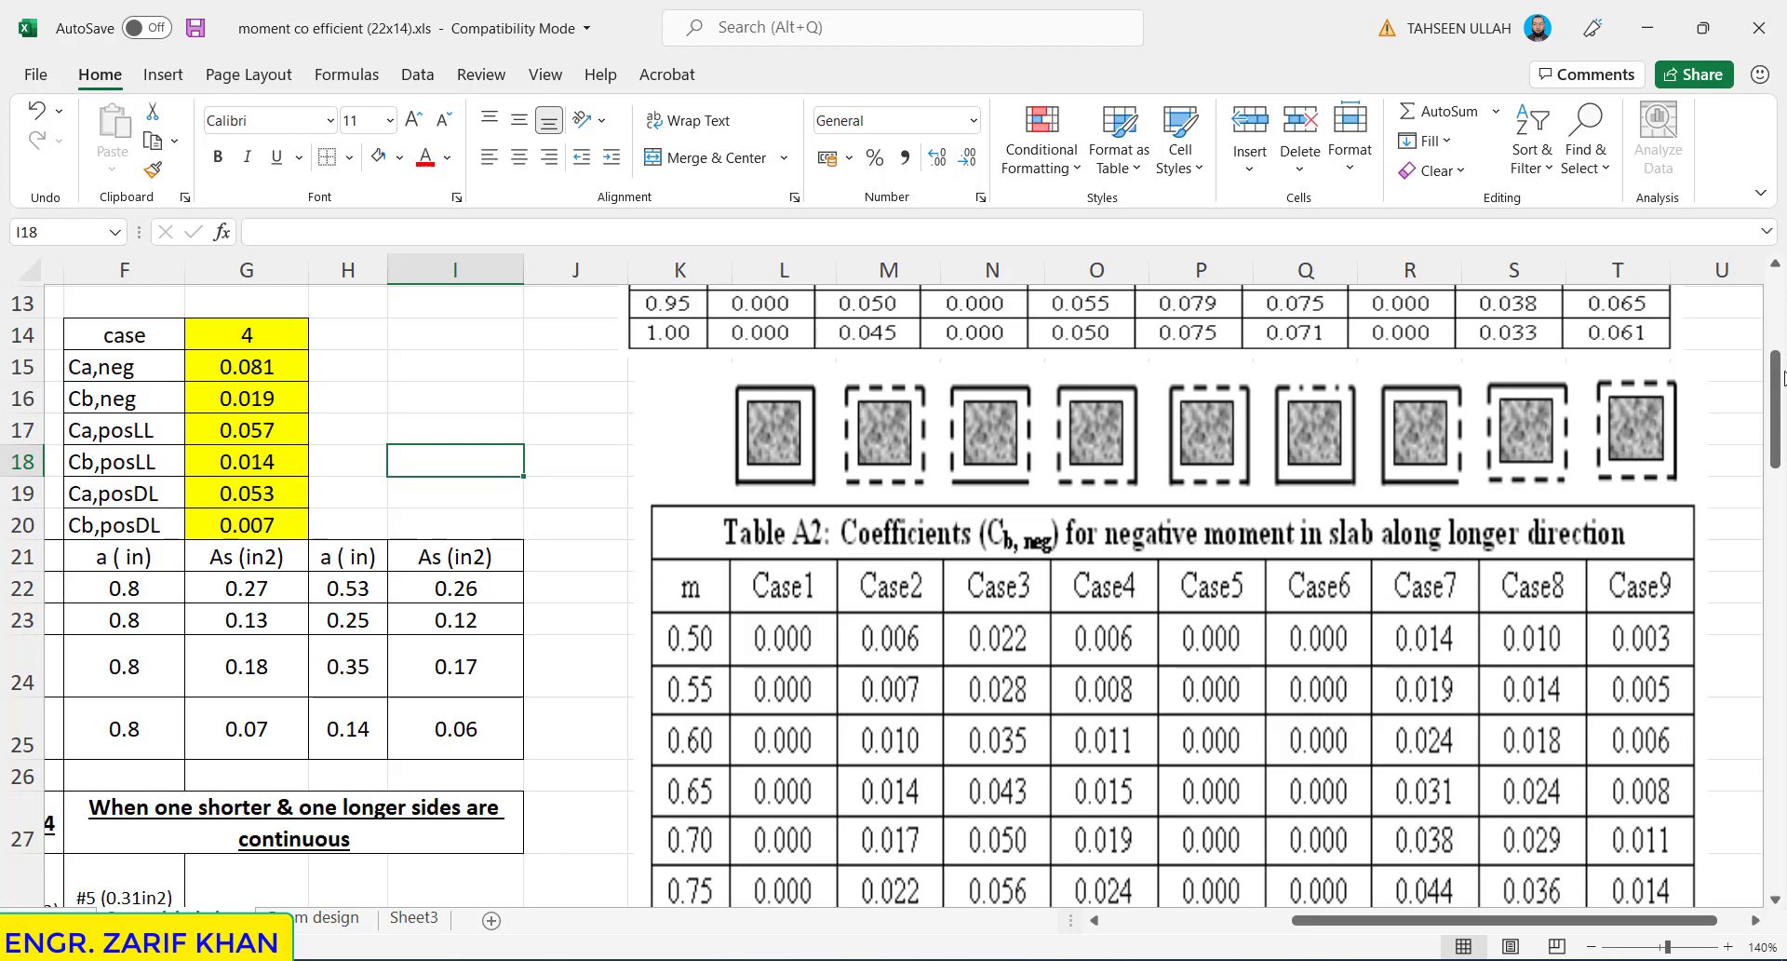
drag(1773, 395, 1773, 600)
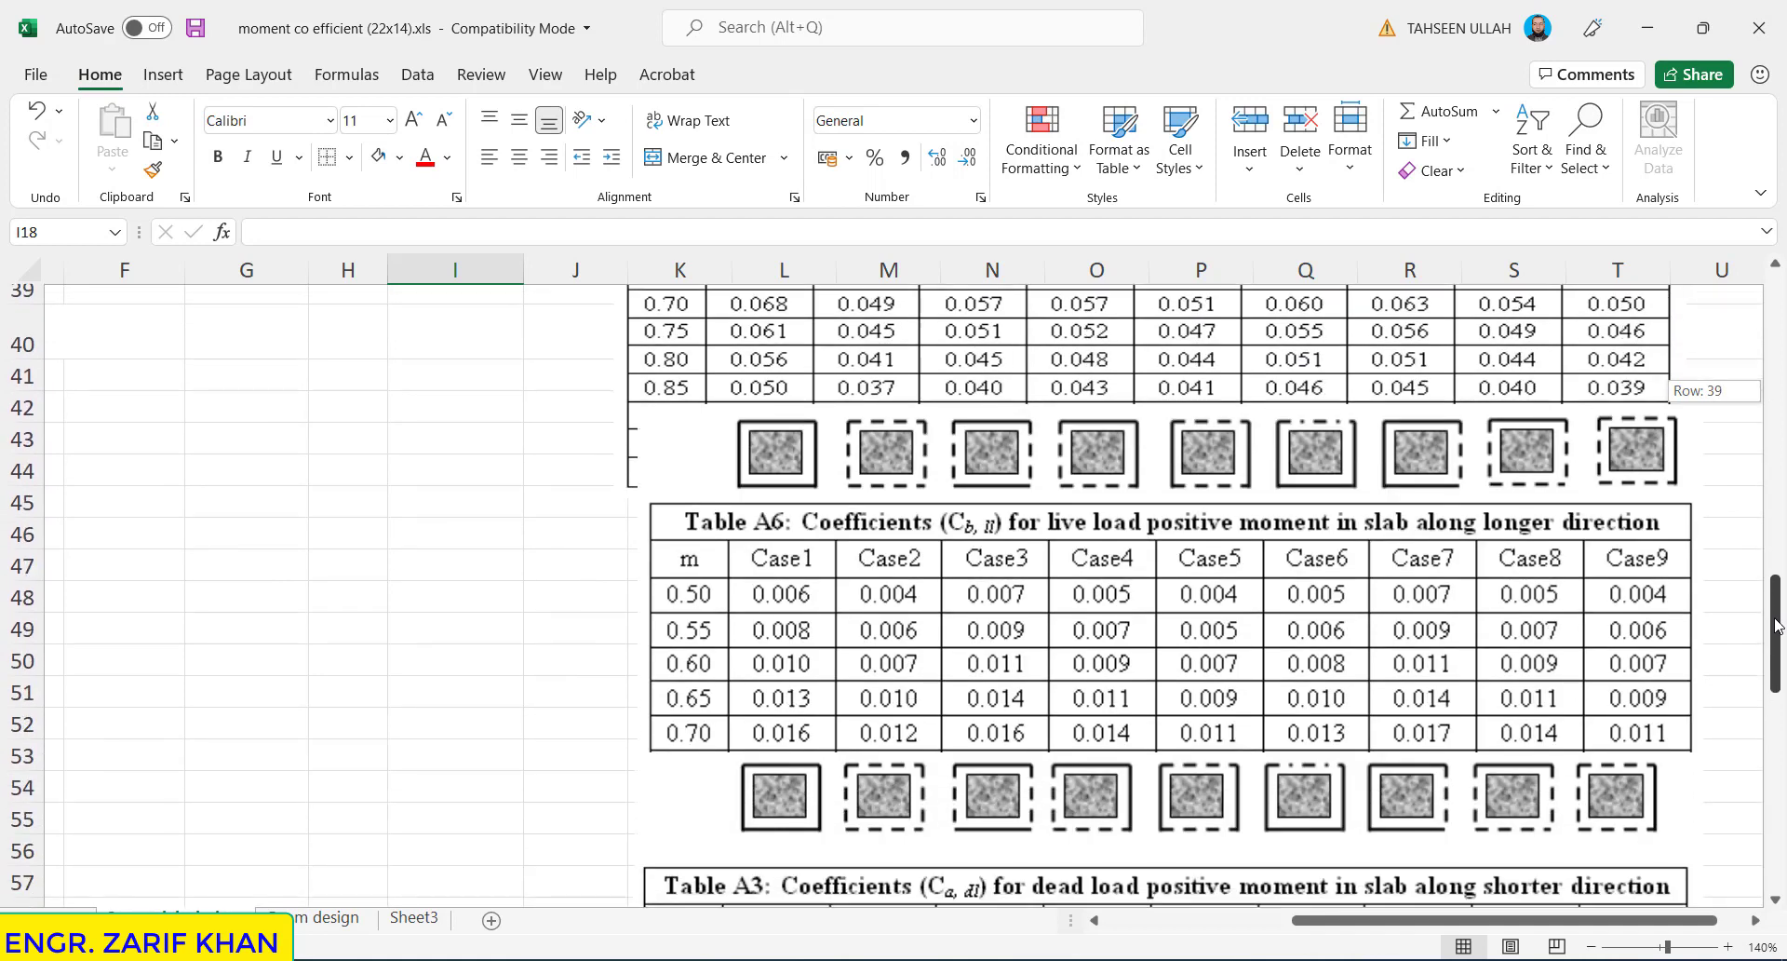
drag(1773, 600, 1776, 712)
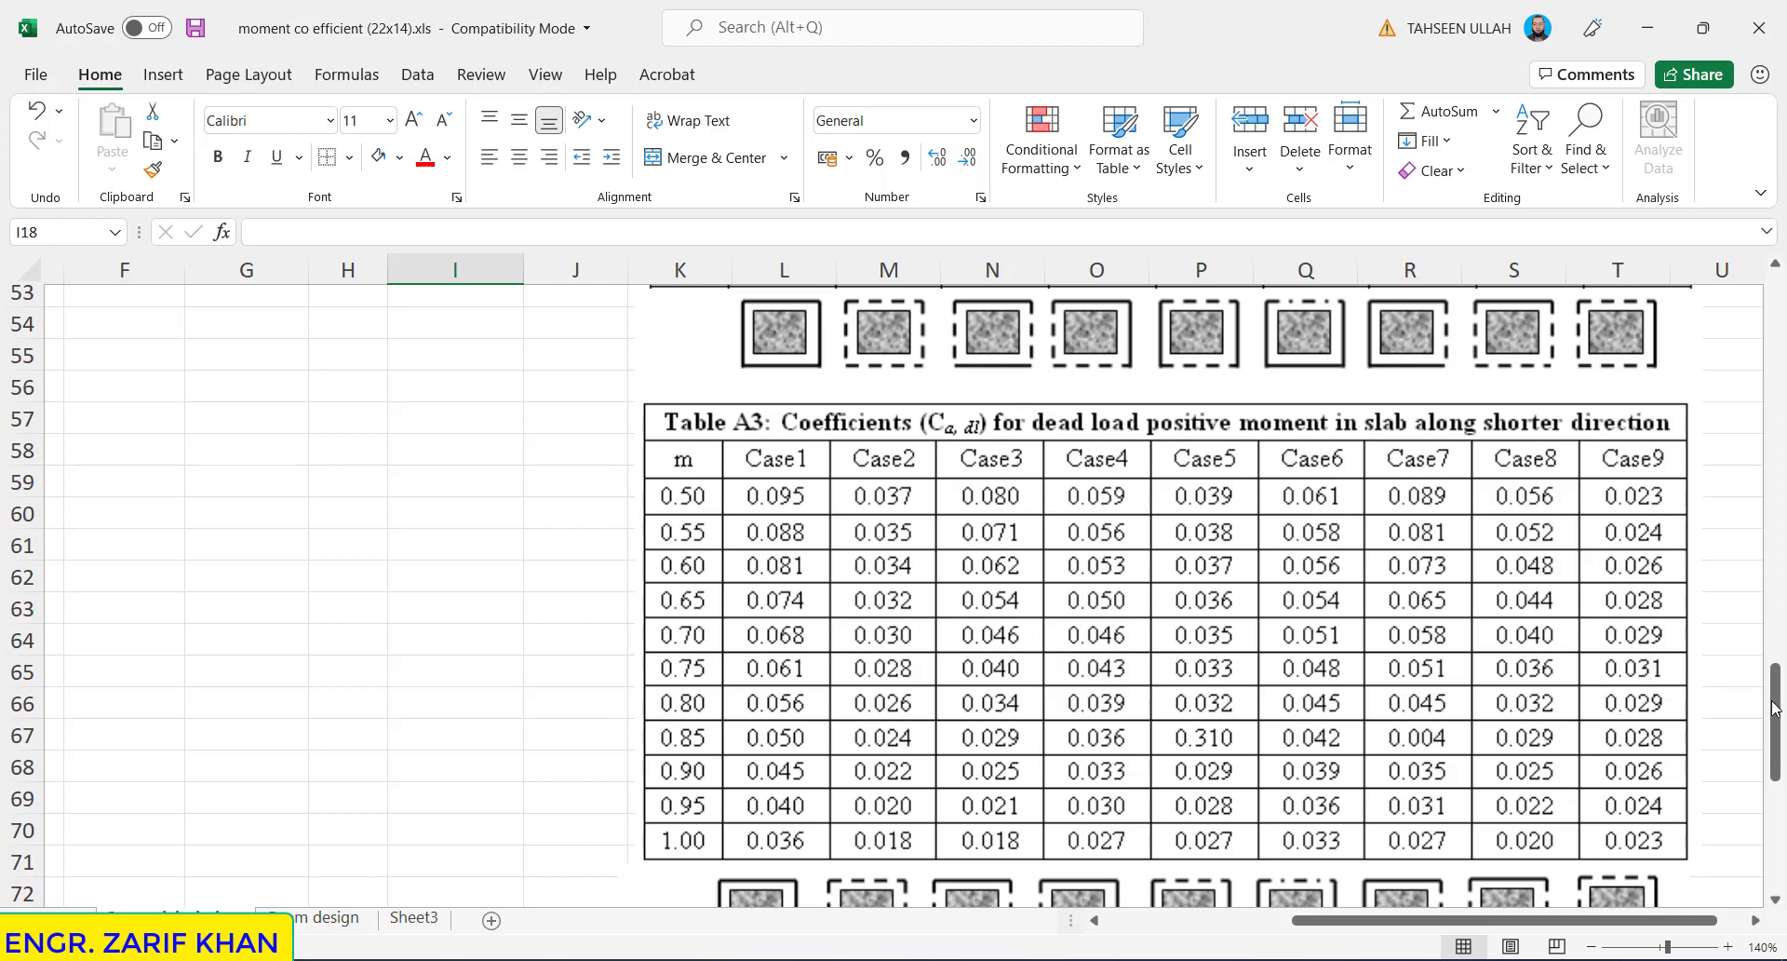
drag(1778, 717, 1776, 344)
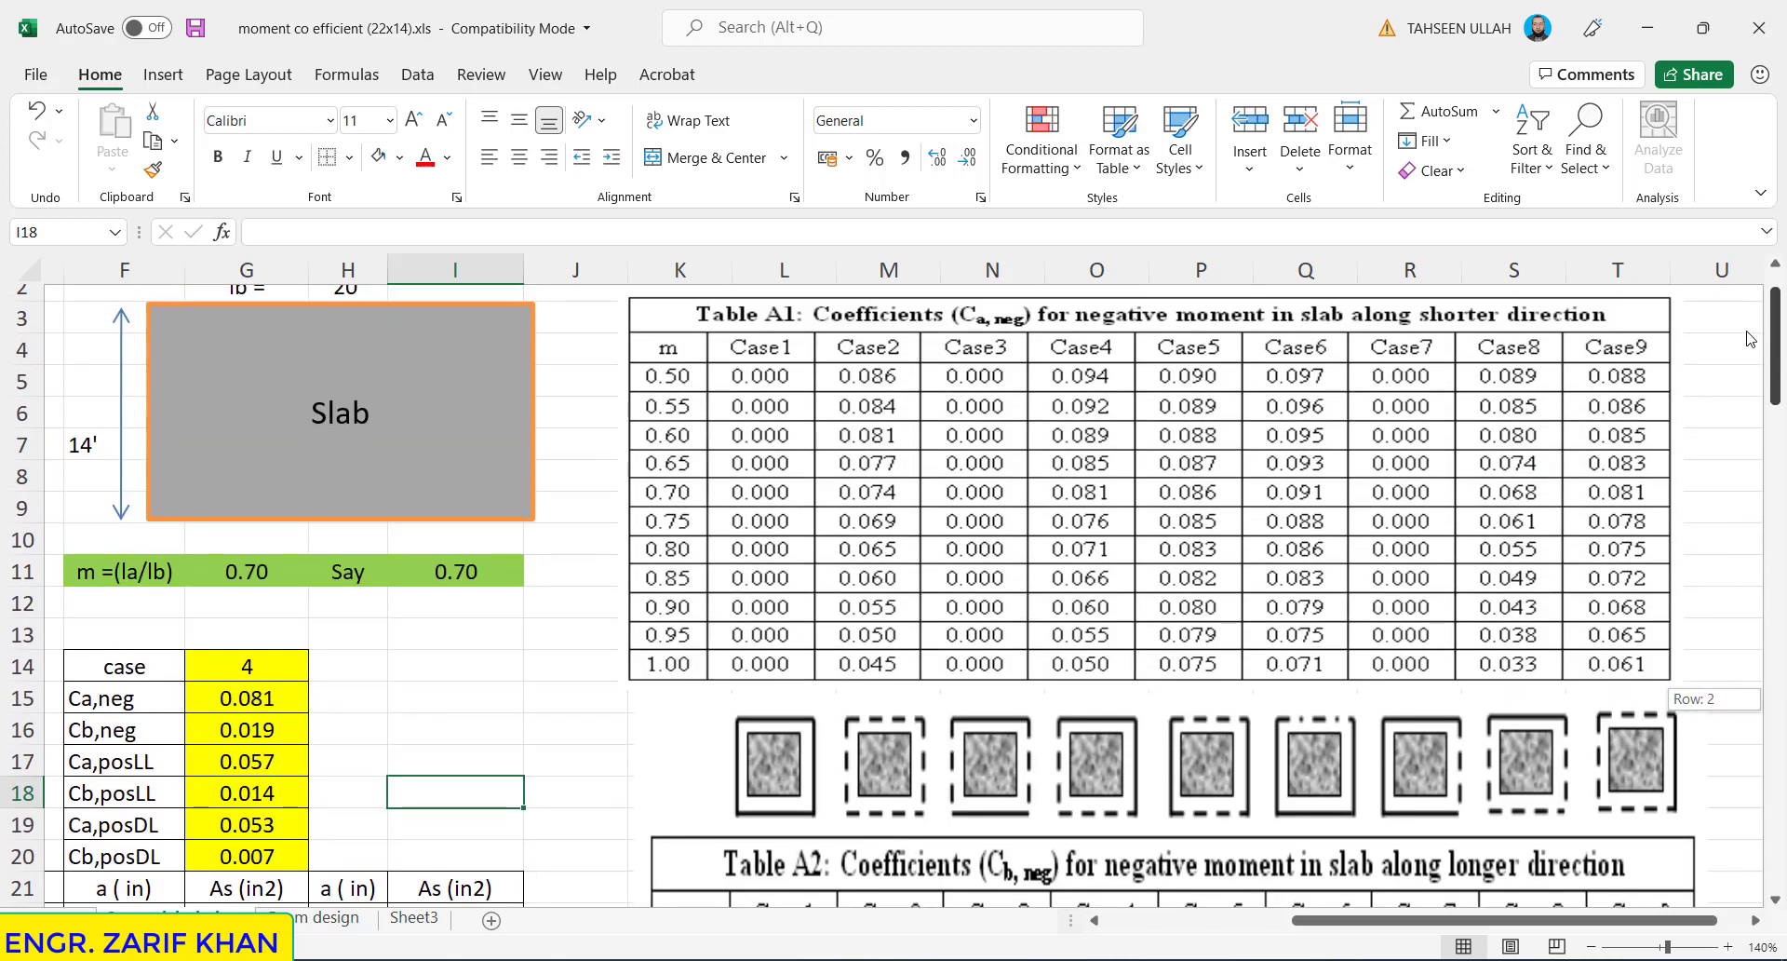
- Change the Ca,posDL coefficient in G19 from 0.053 to 0.046
double_click(286, 821)
key(BackSpace)
key(BackSpace)
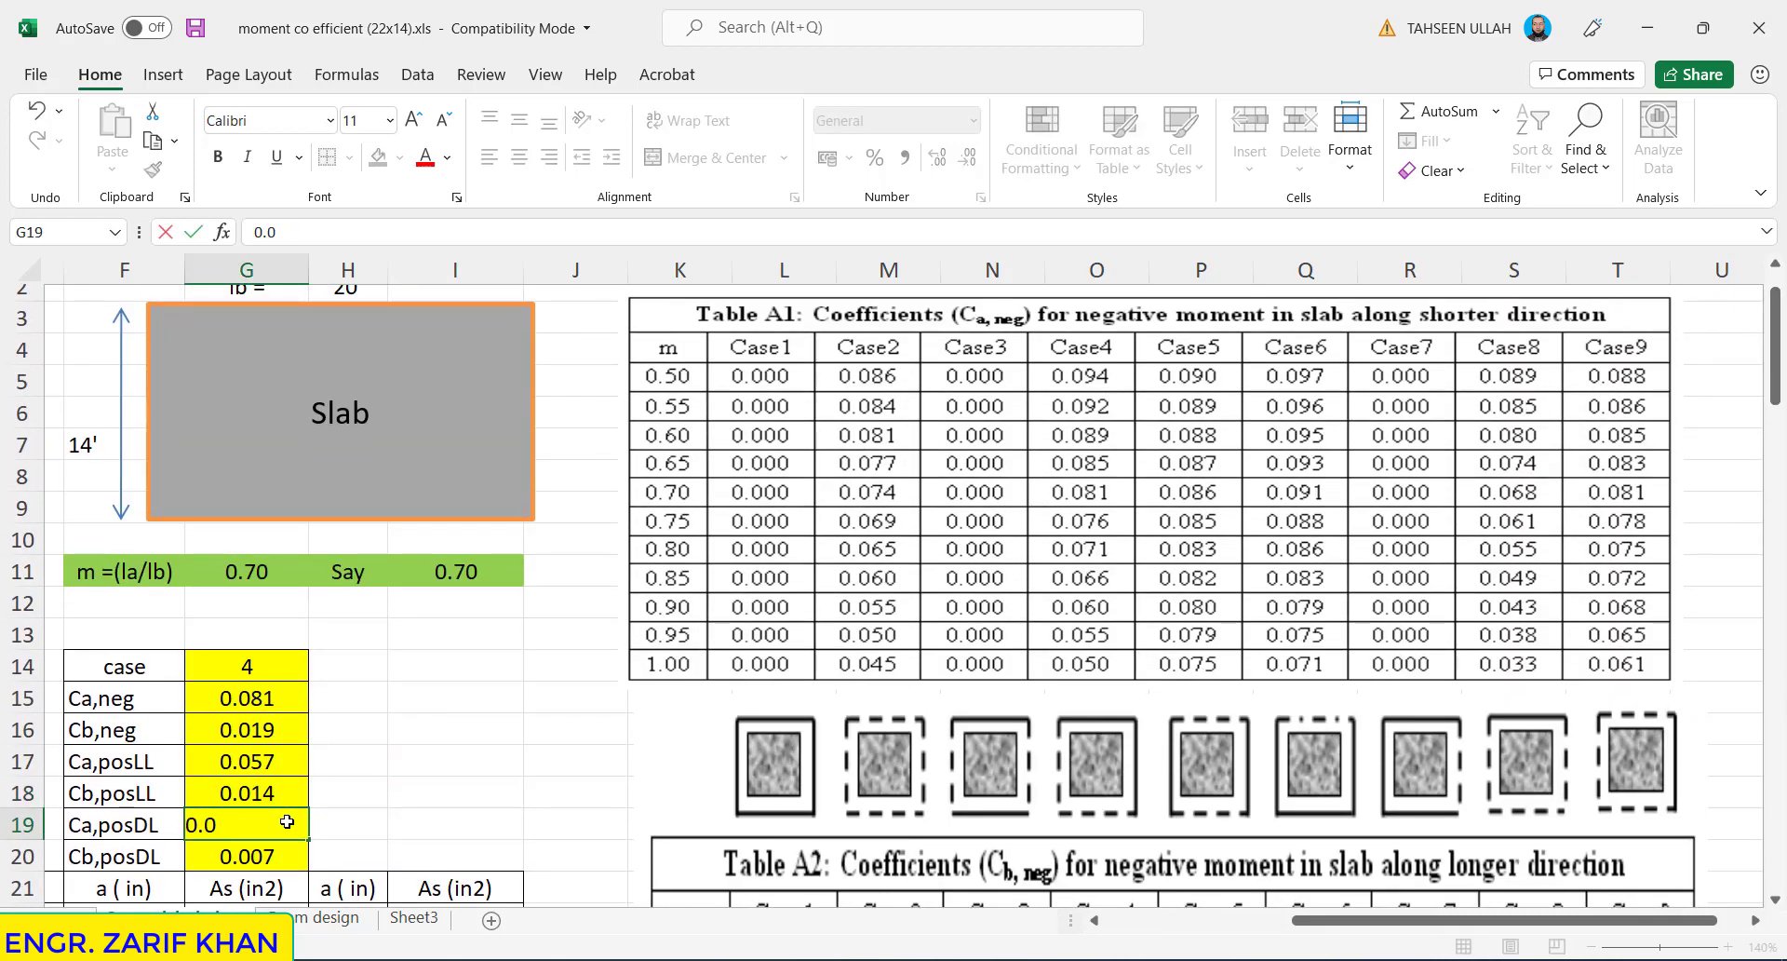
text(46)
click(419, 803)
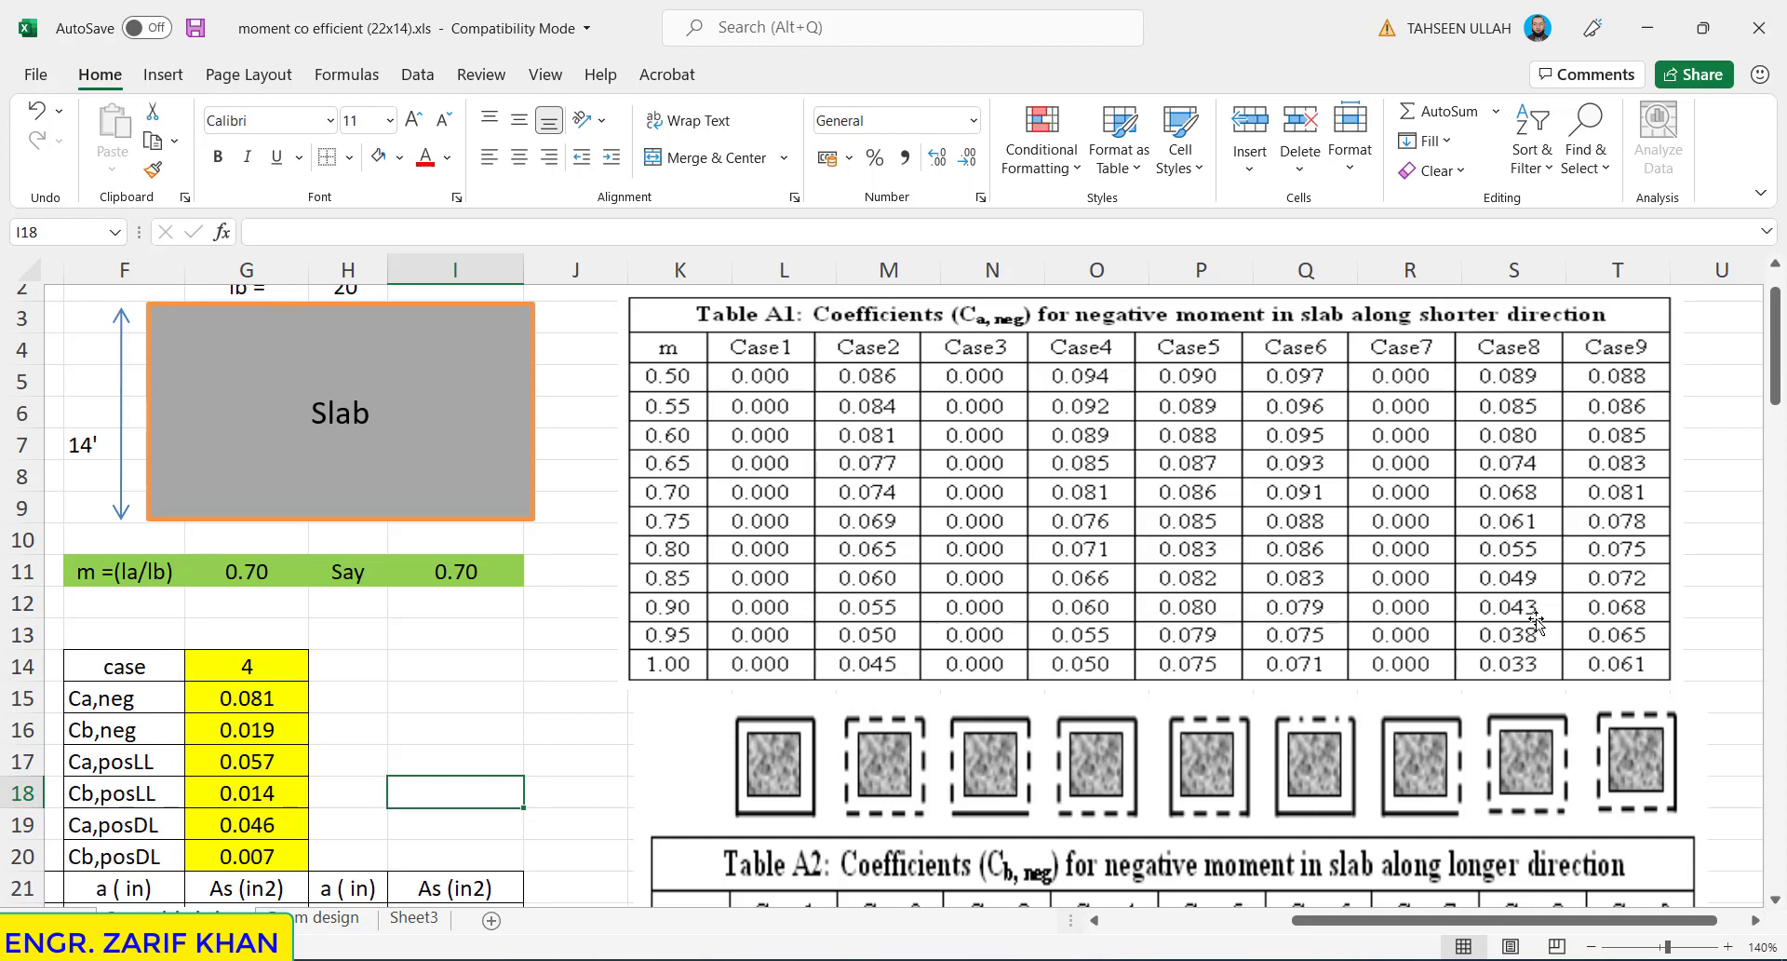
drag(1780, 348, 1769, 858)
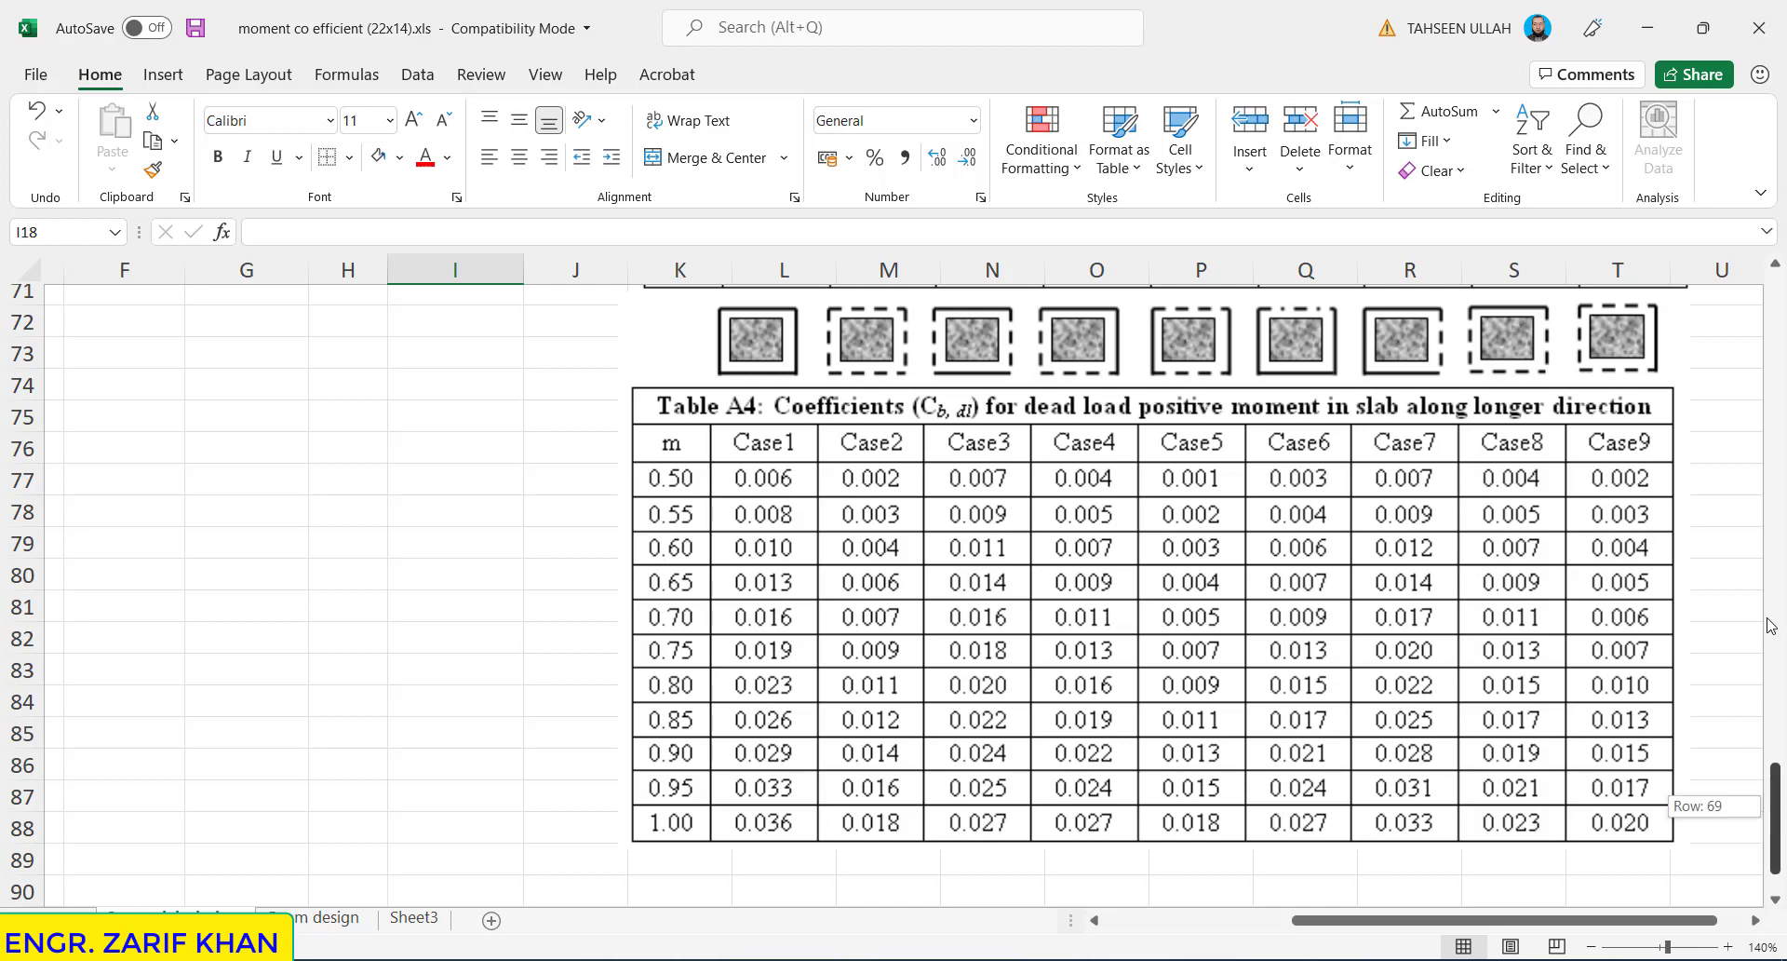
drag(1778, 814, 1779, 391)
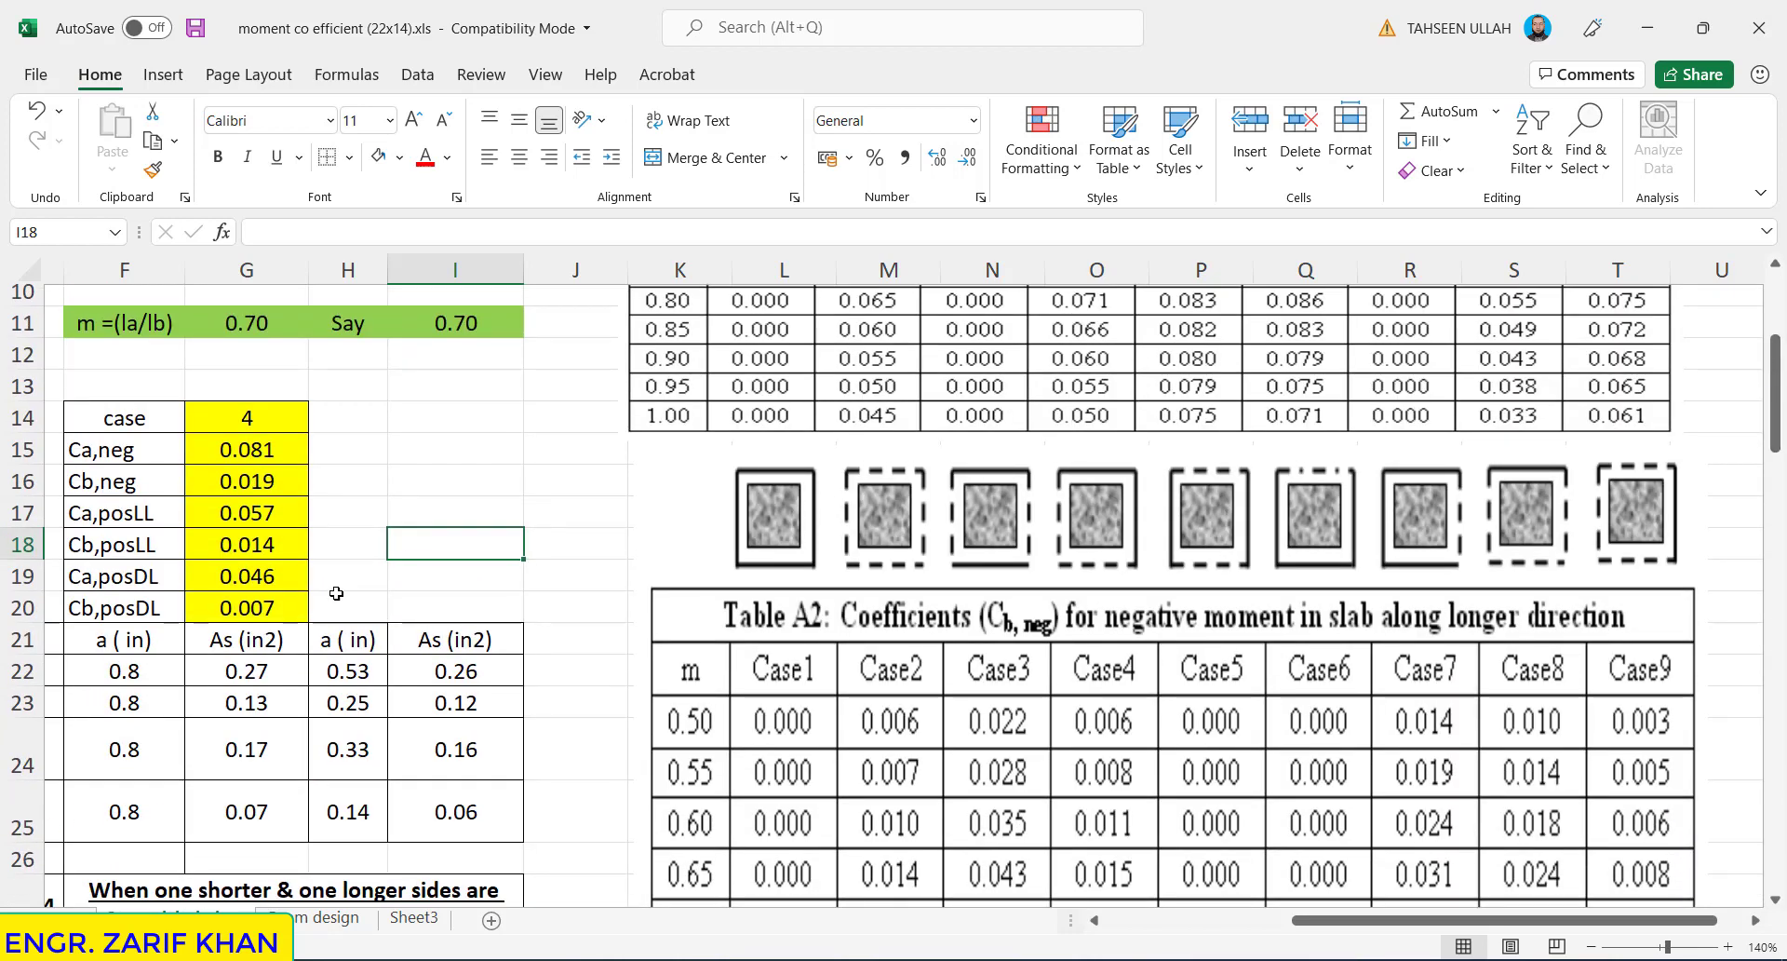
- Change the Cb,posDL coefficient in G20 from 0.007 to 0.011
double_click(287, 609)
key(BackSpace)
key(BackSpace)
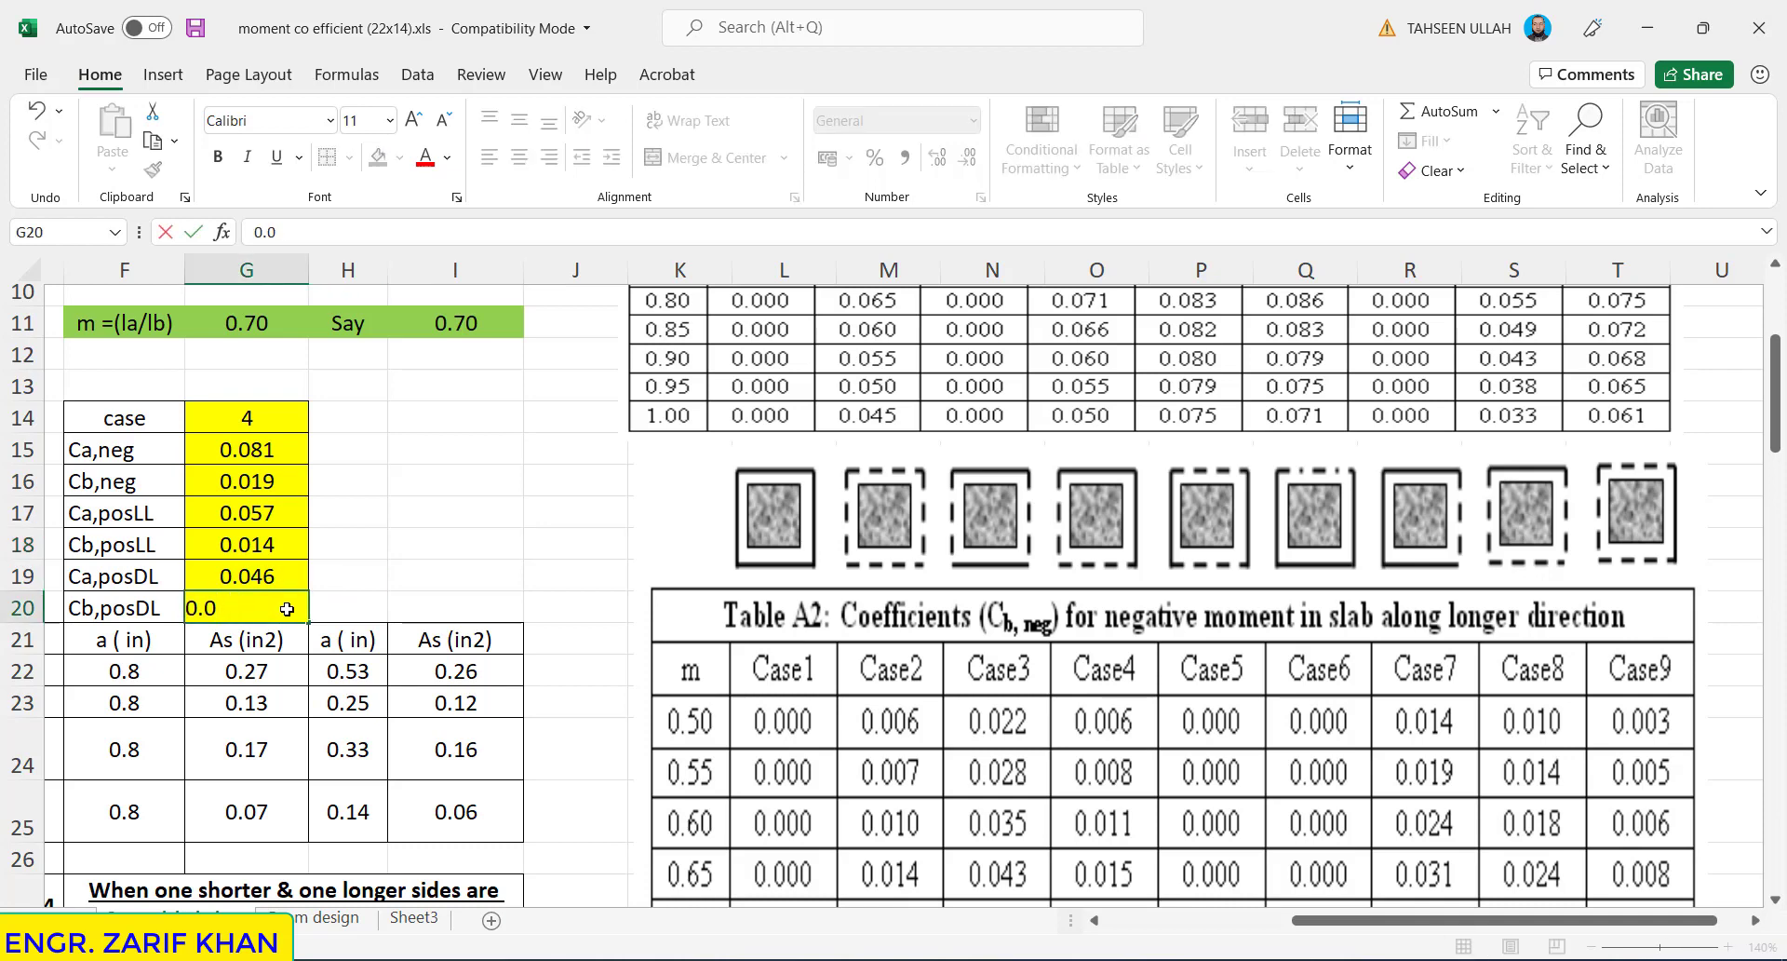
text(11)
click(417, 564)
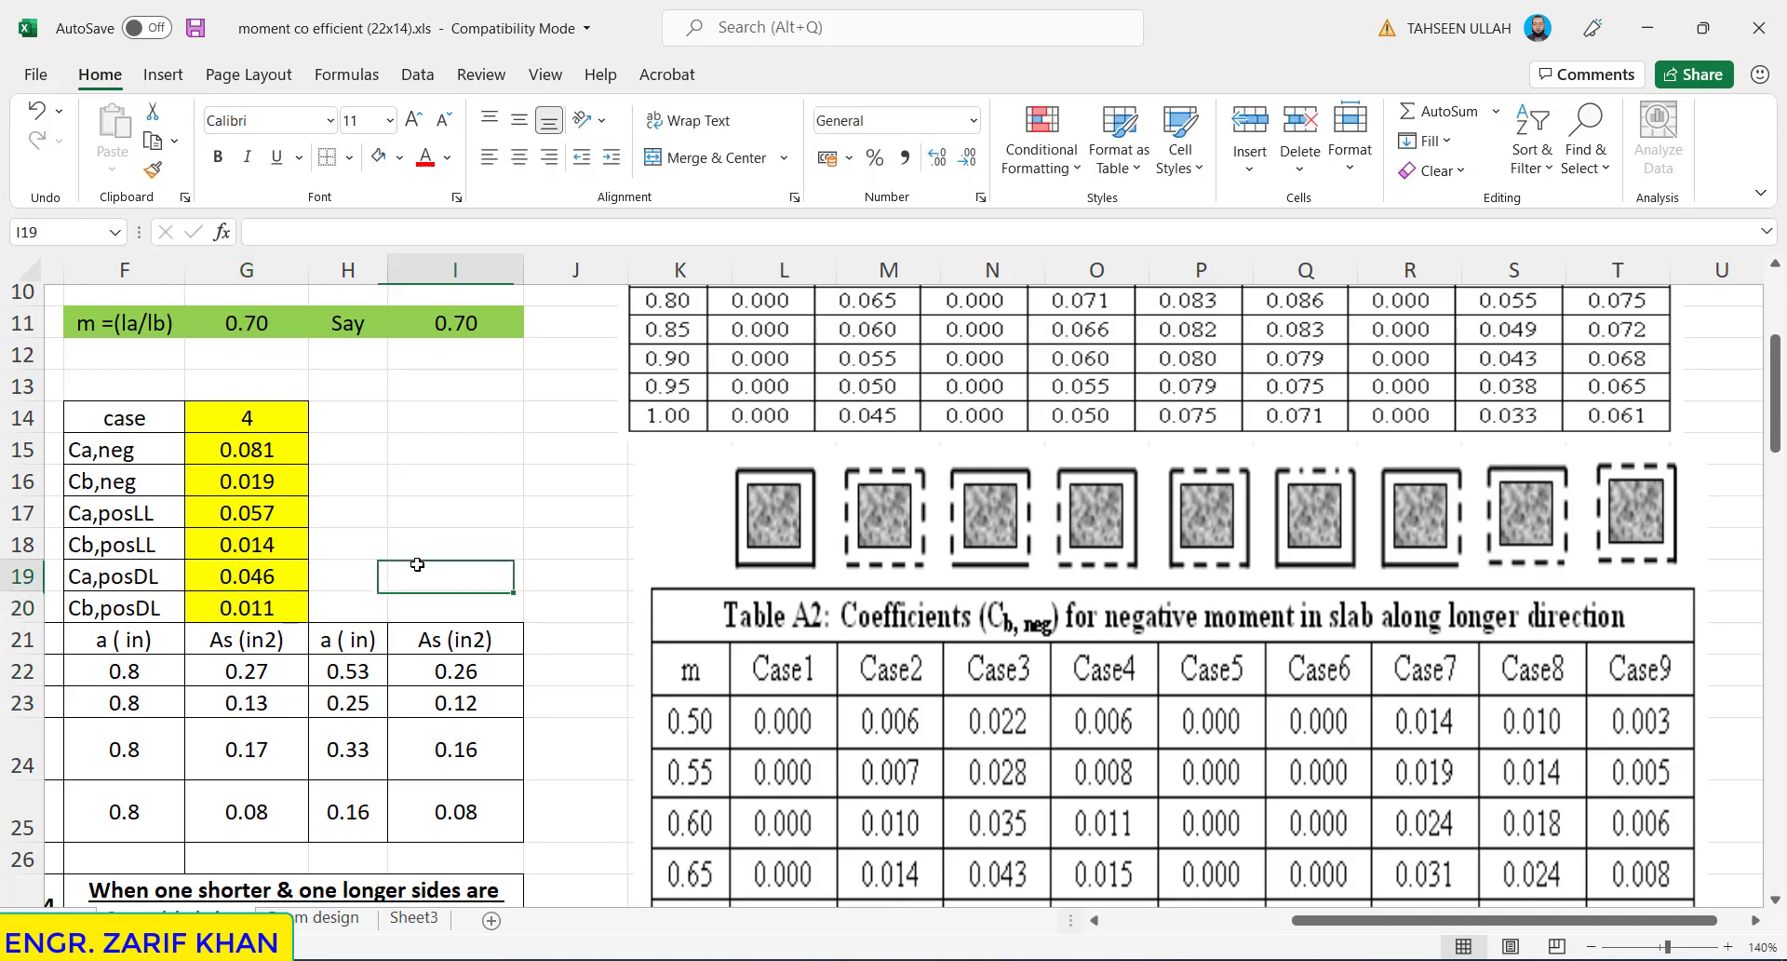
key(Left)
key(Left)
key(Left)
key(Left)
key(Left)
key(Left)
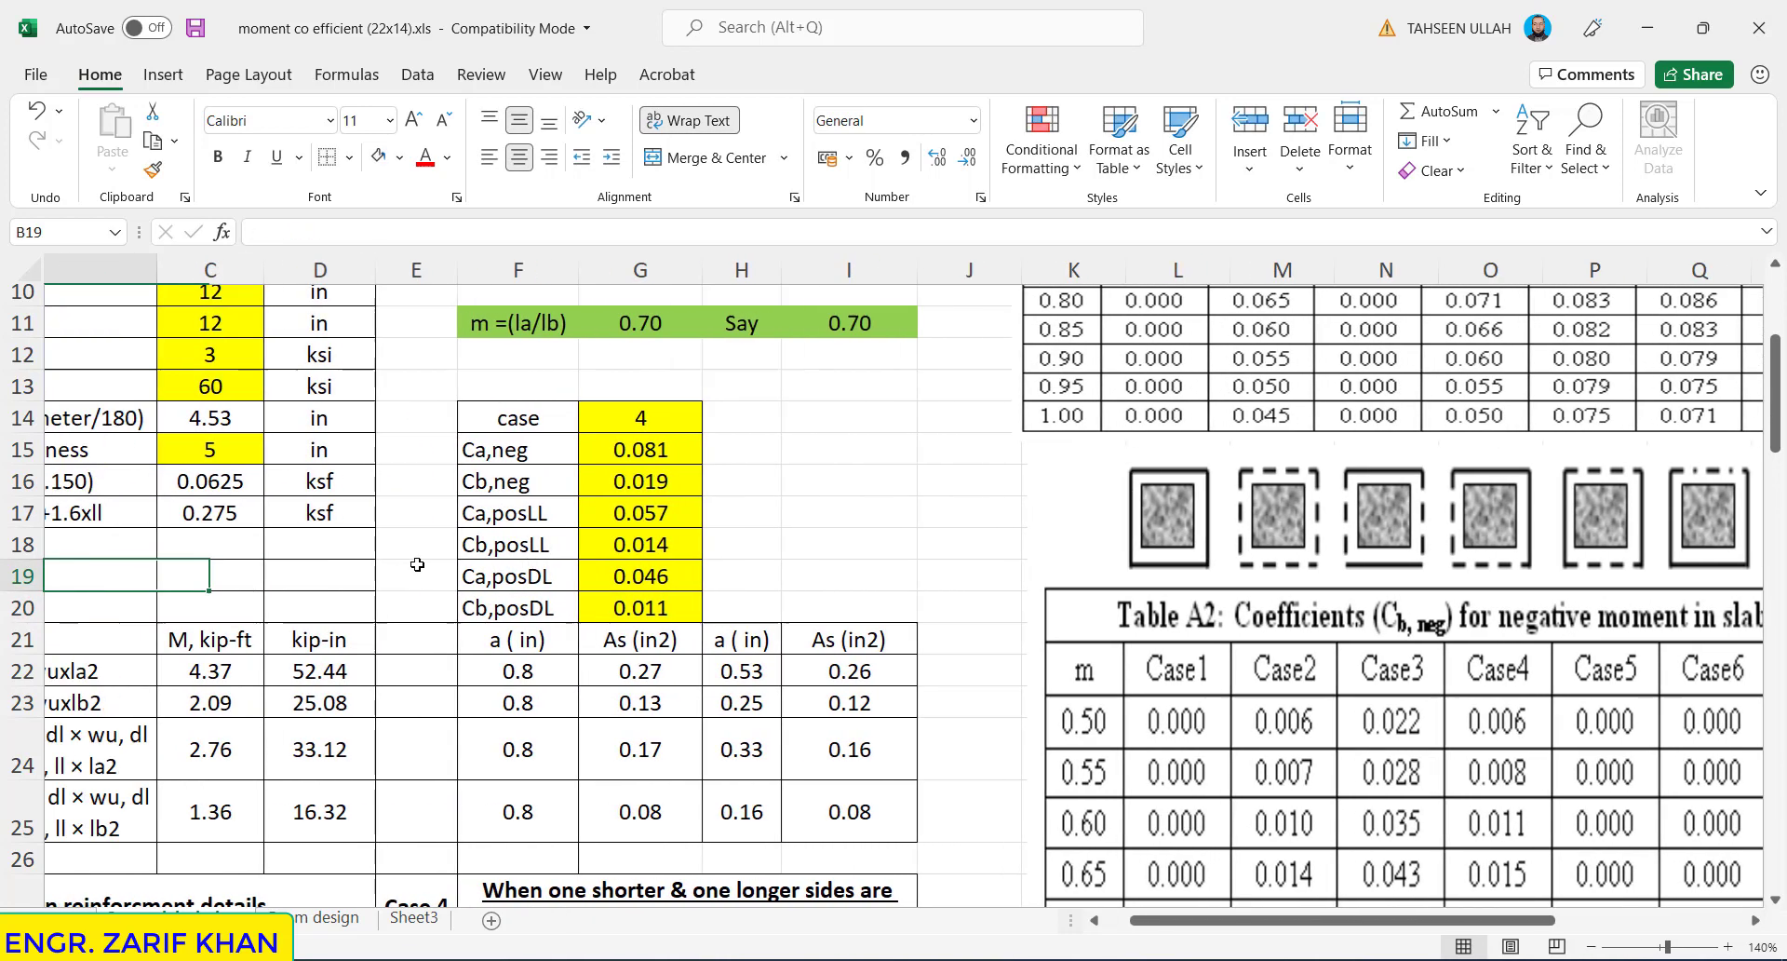
key(Left)
key(Left)
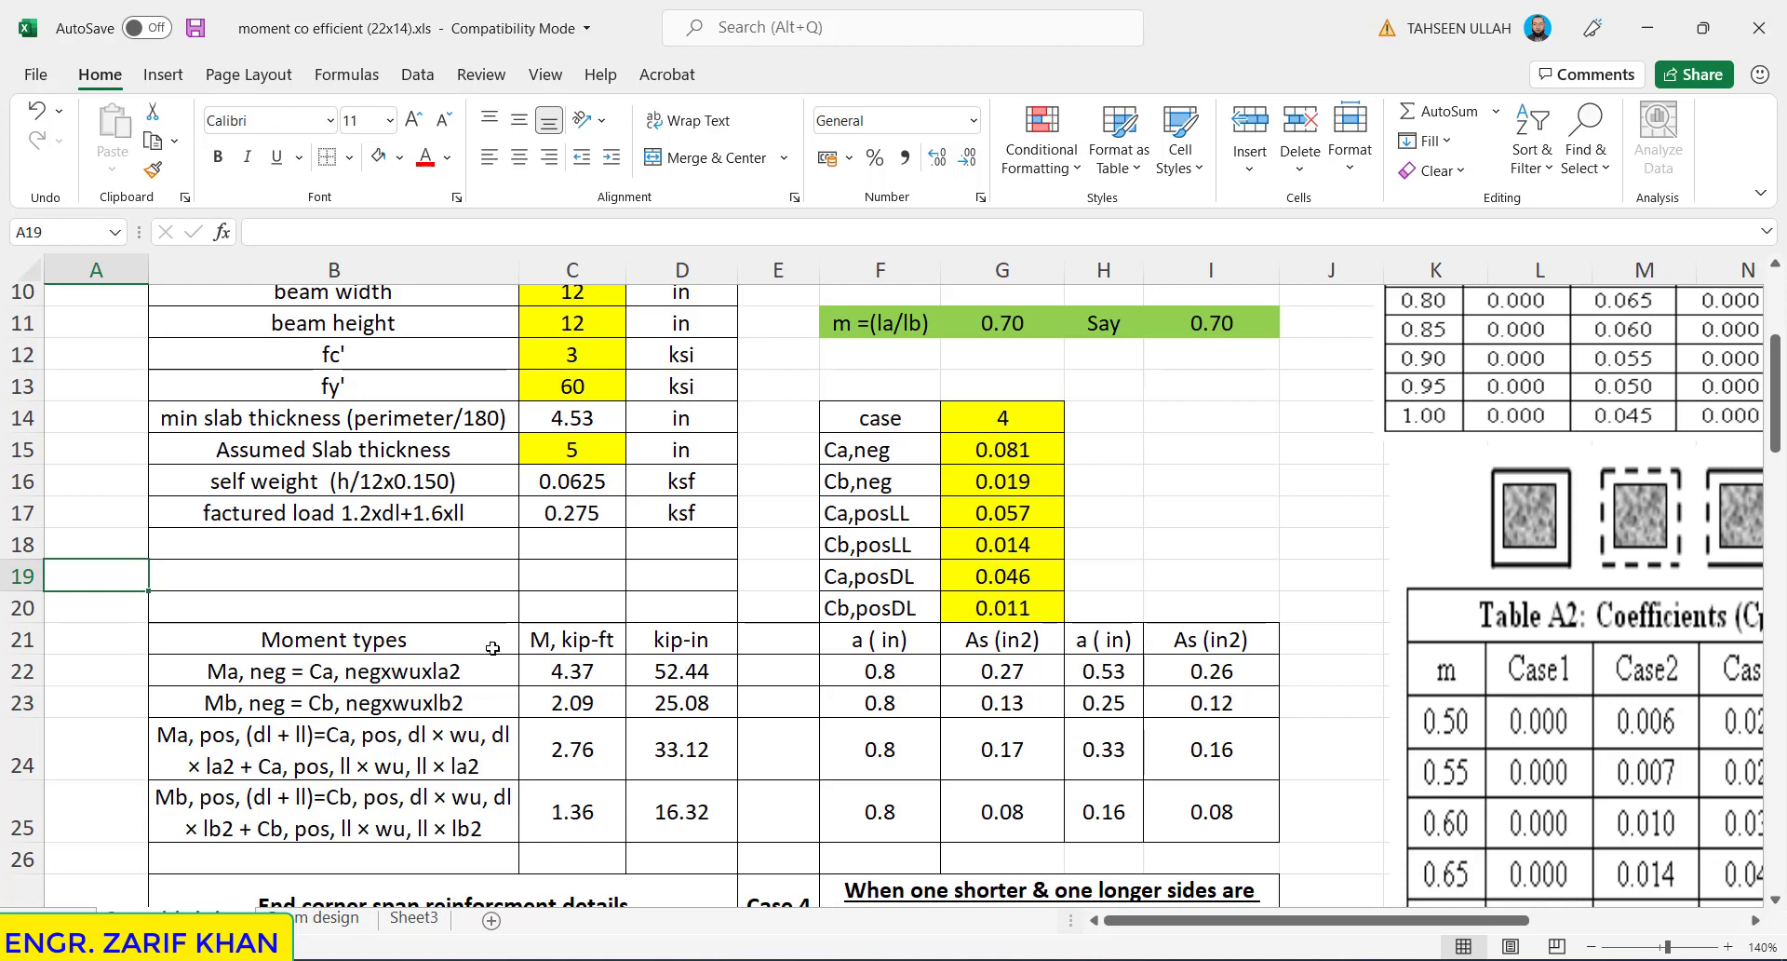
click(565, 672)
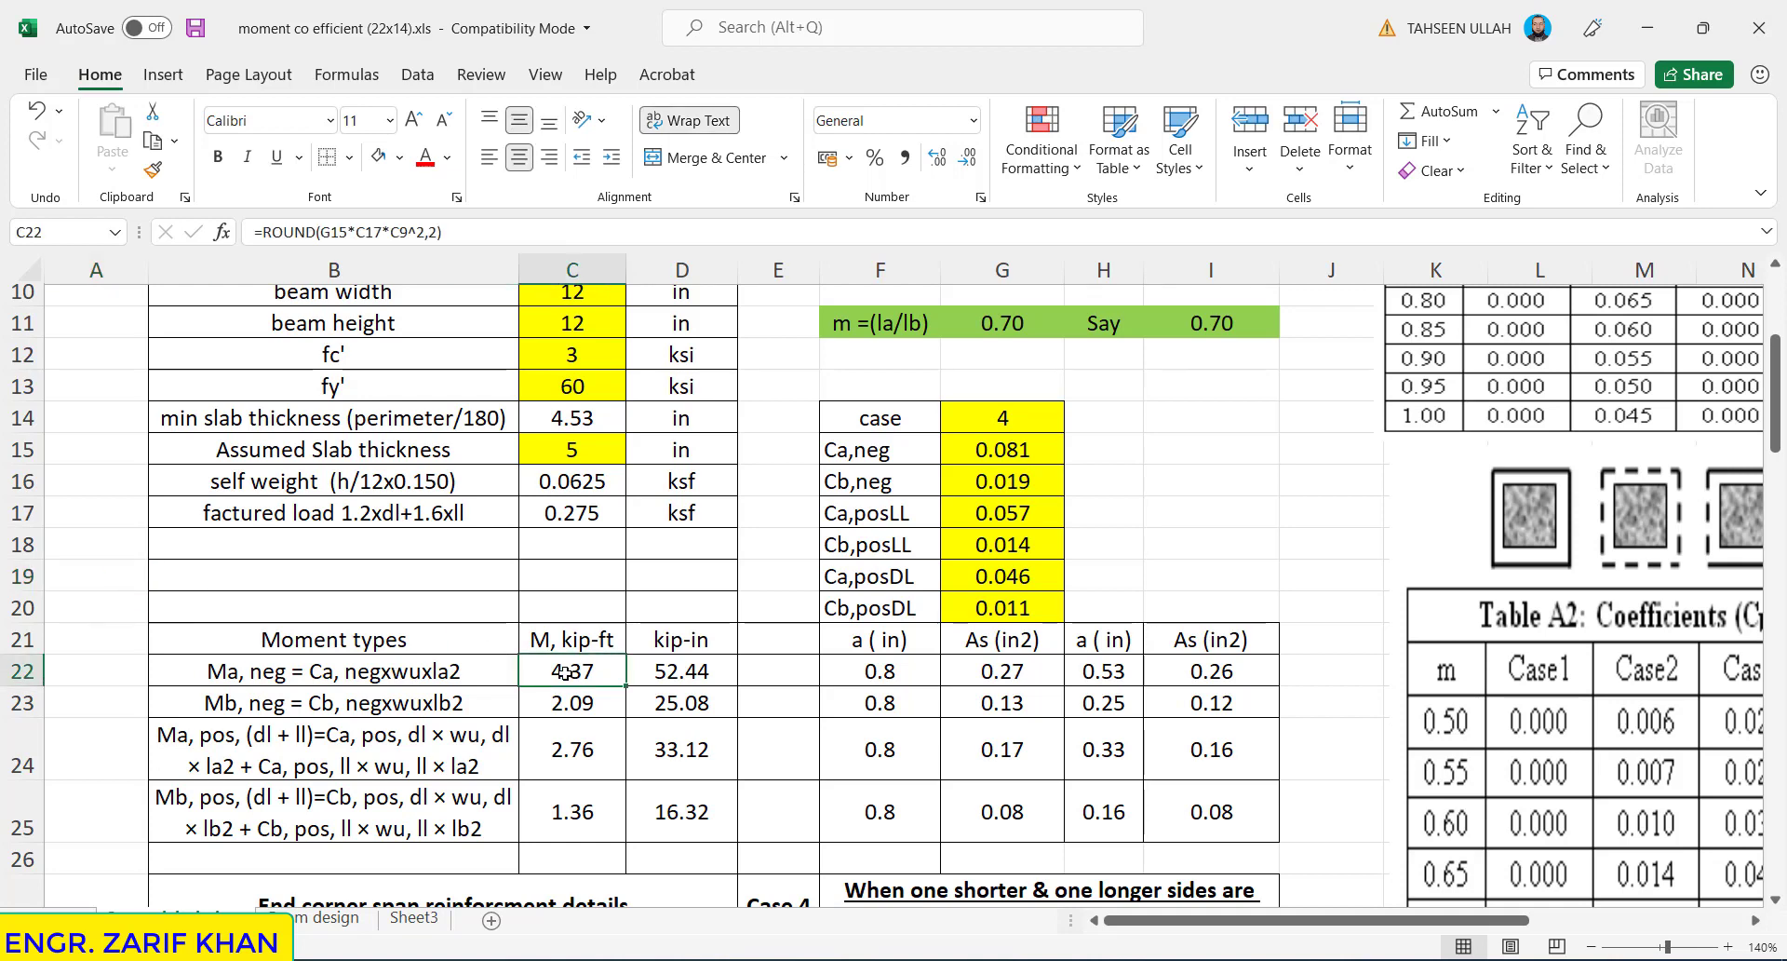
double_click(565, 672)
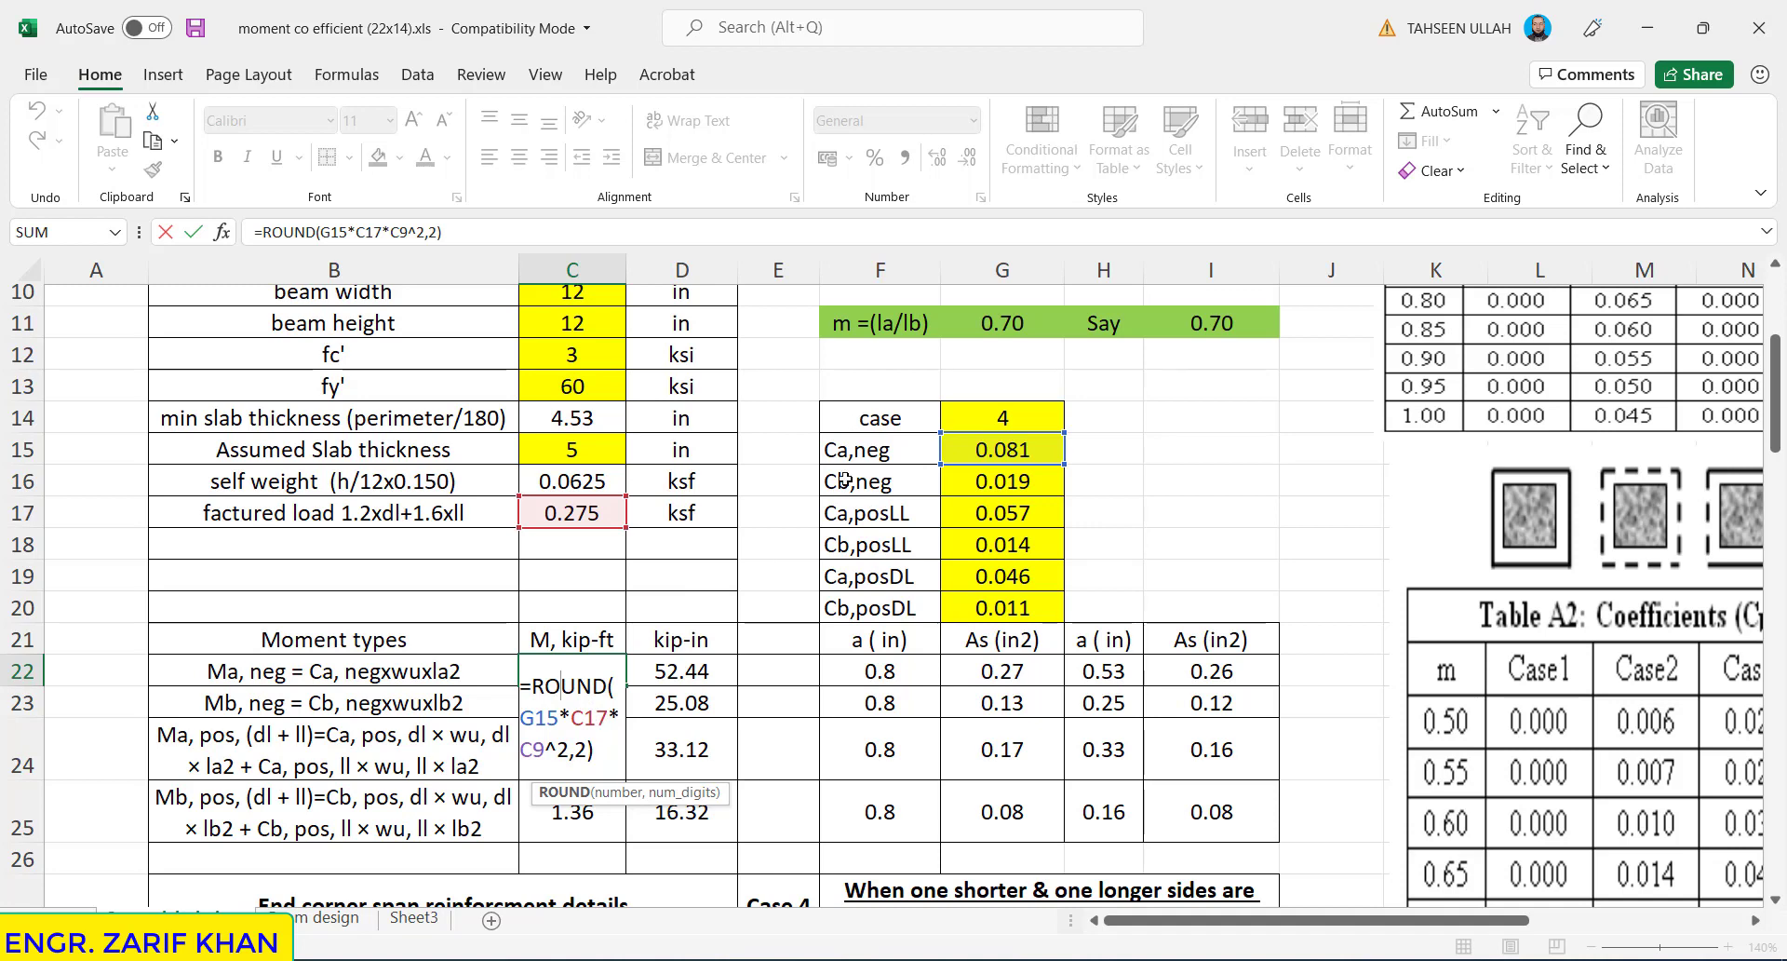
click(1774, 428)
drag(1774, 428, 1774, 373)
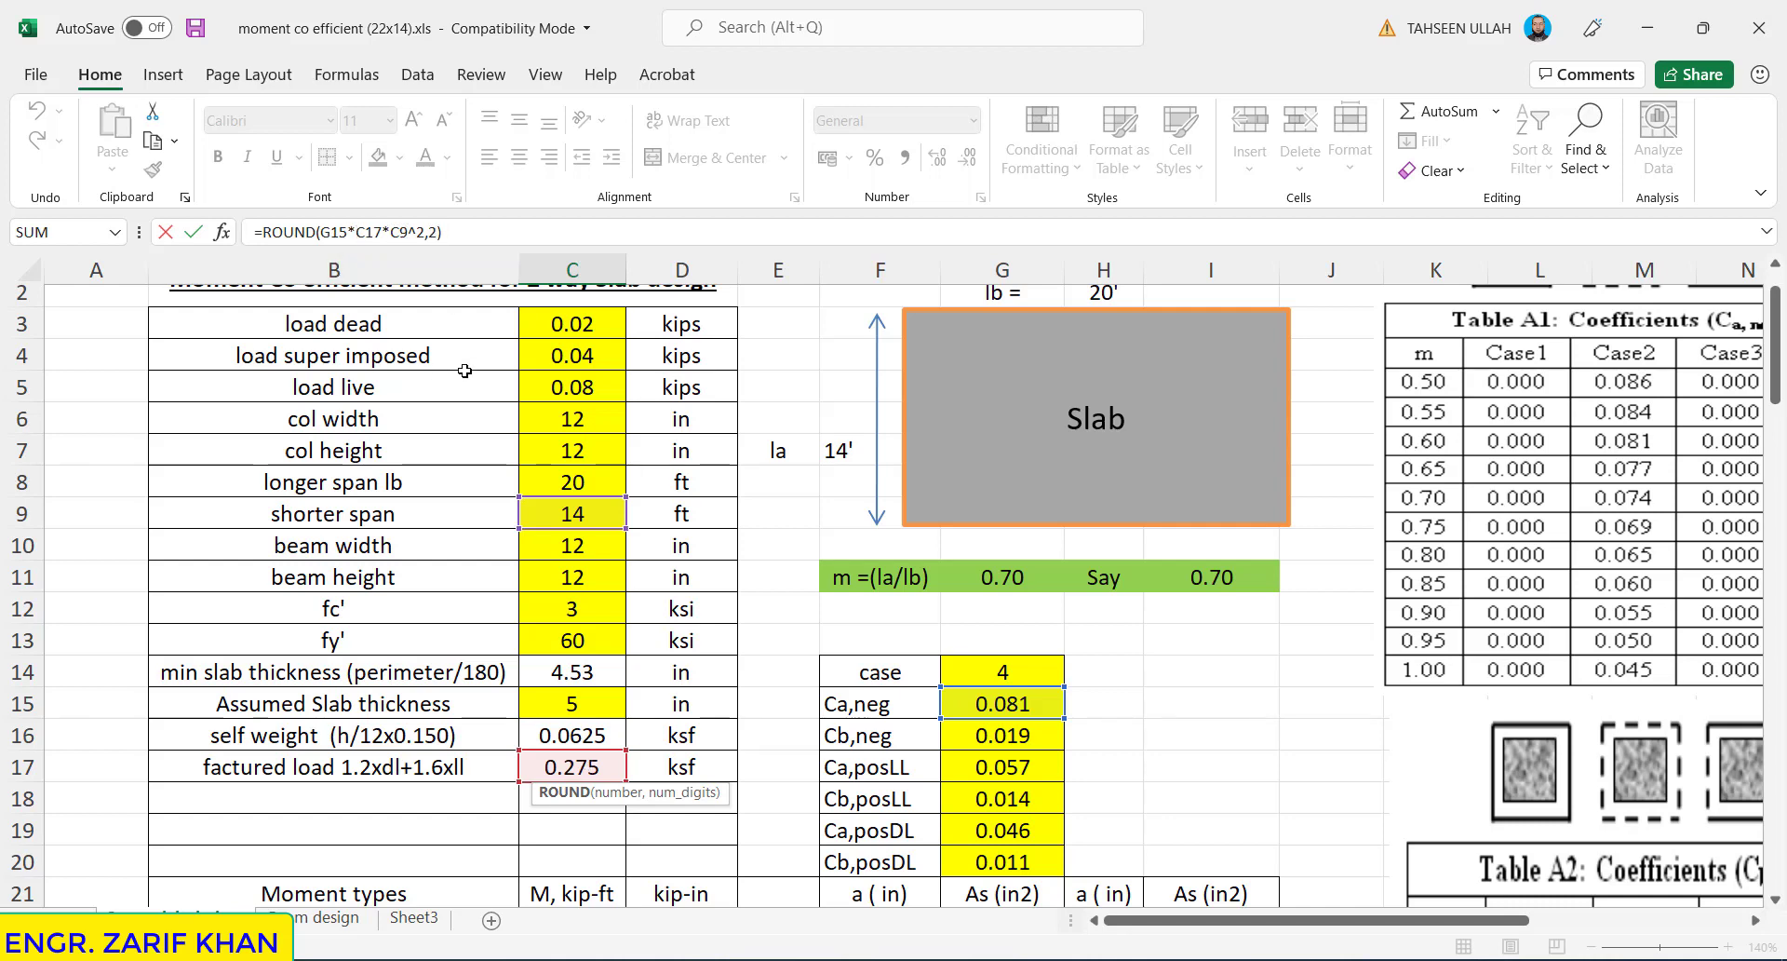
key(Return)
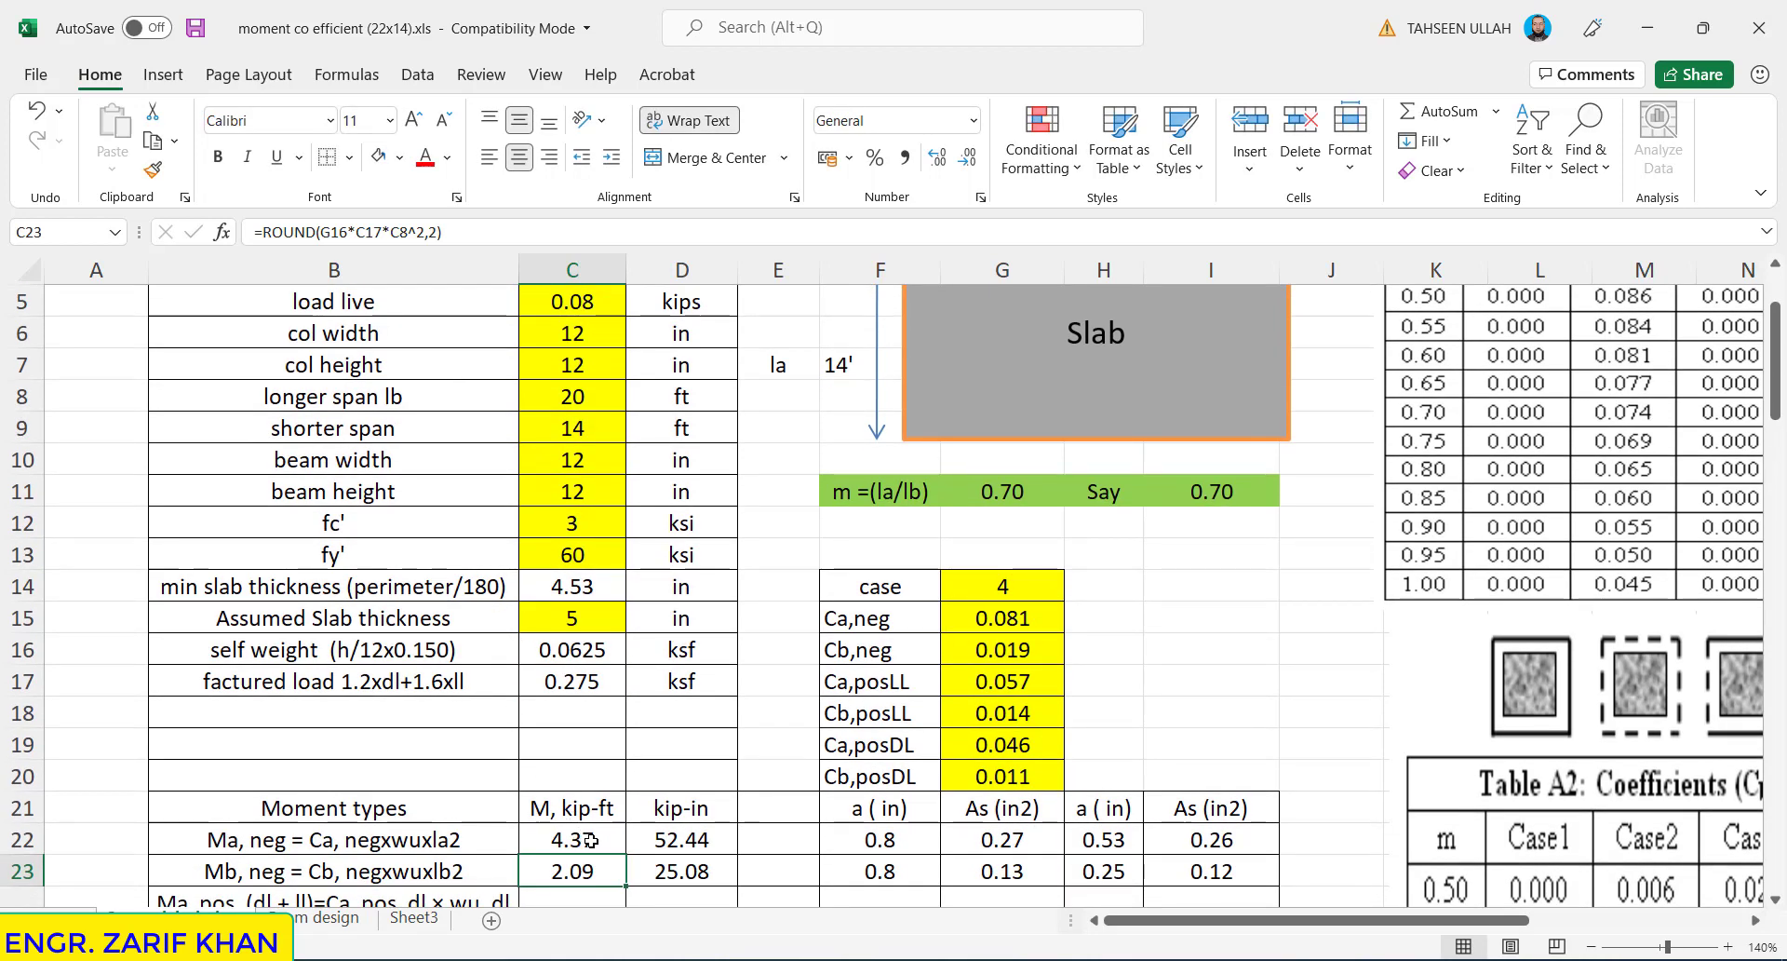
click(678, 841)
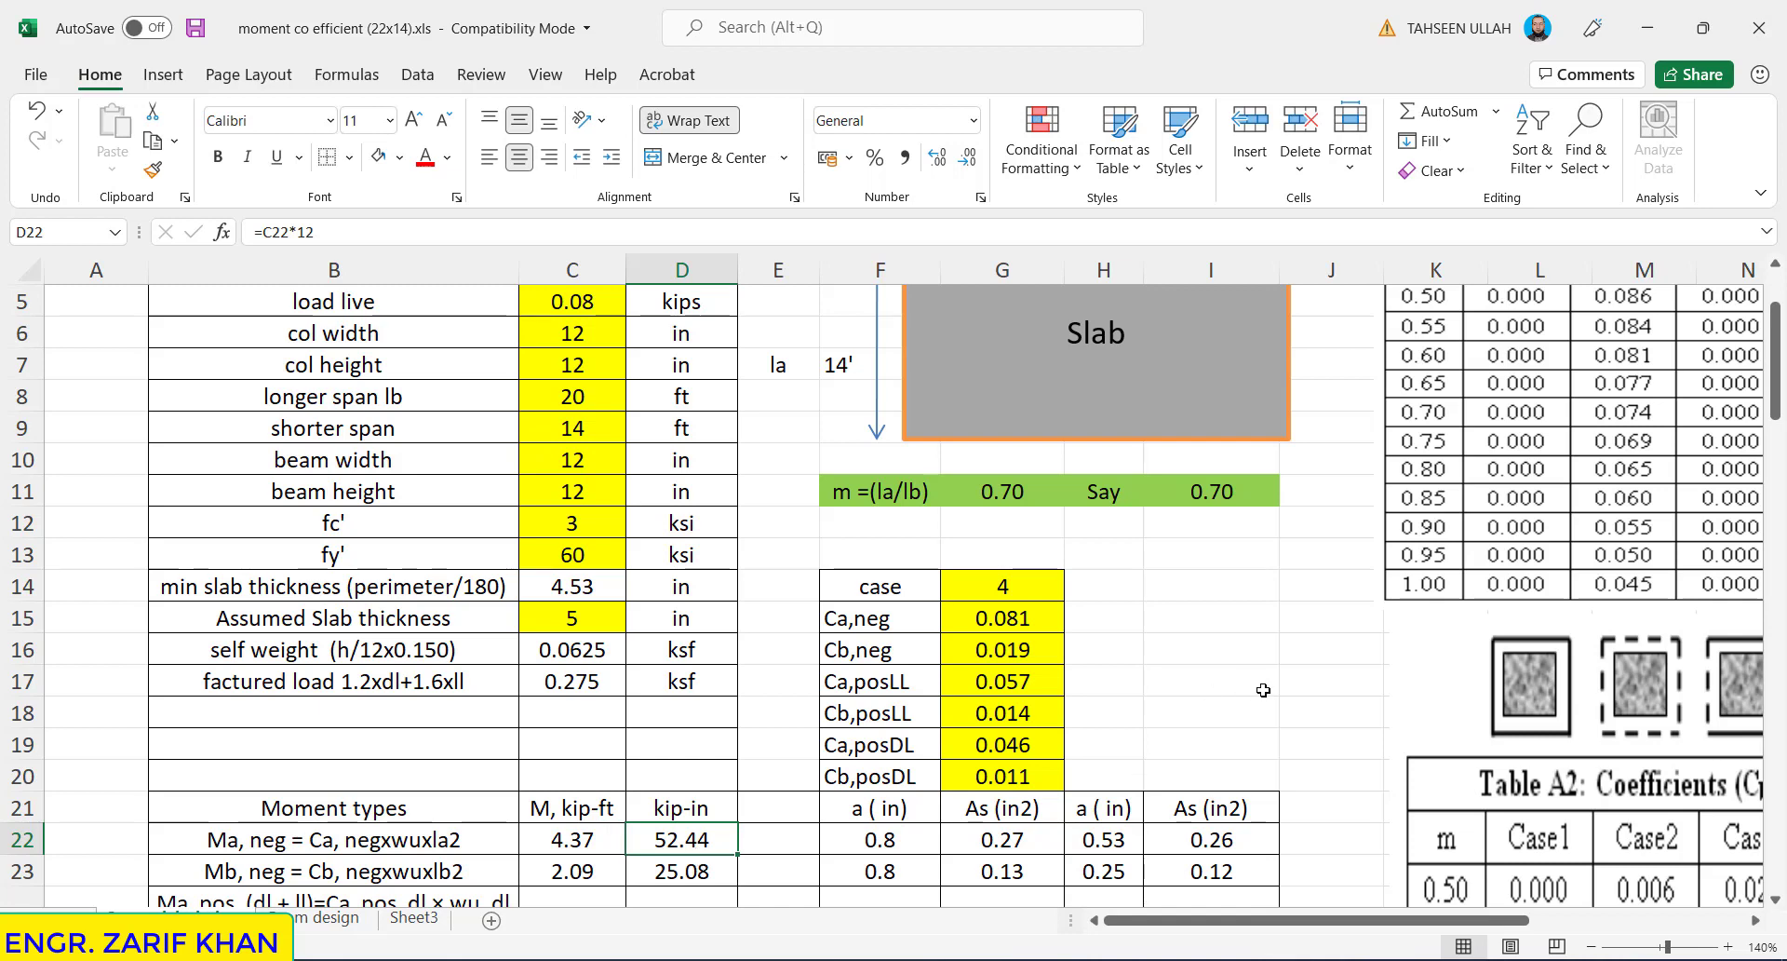
drag(1777, 354, 1781, 393)
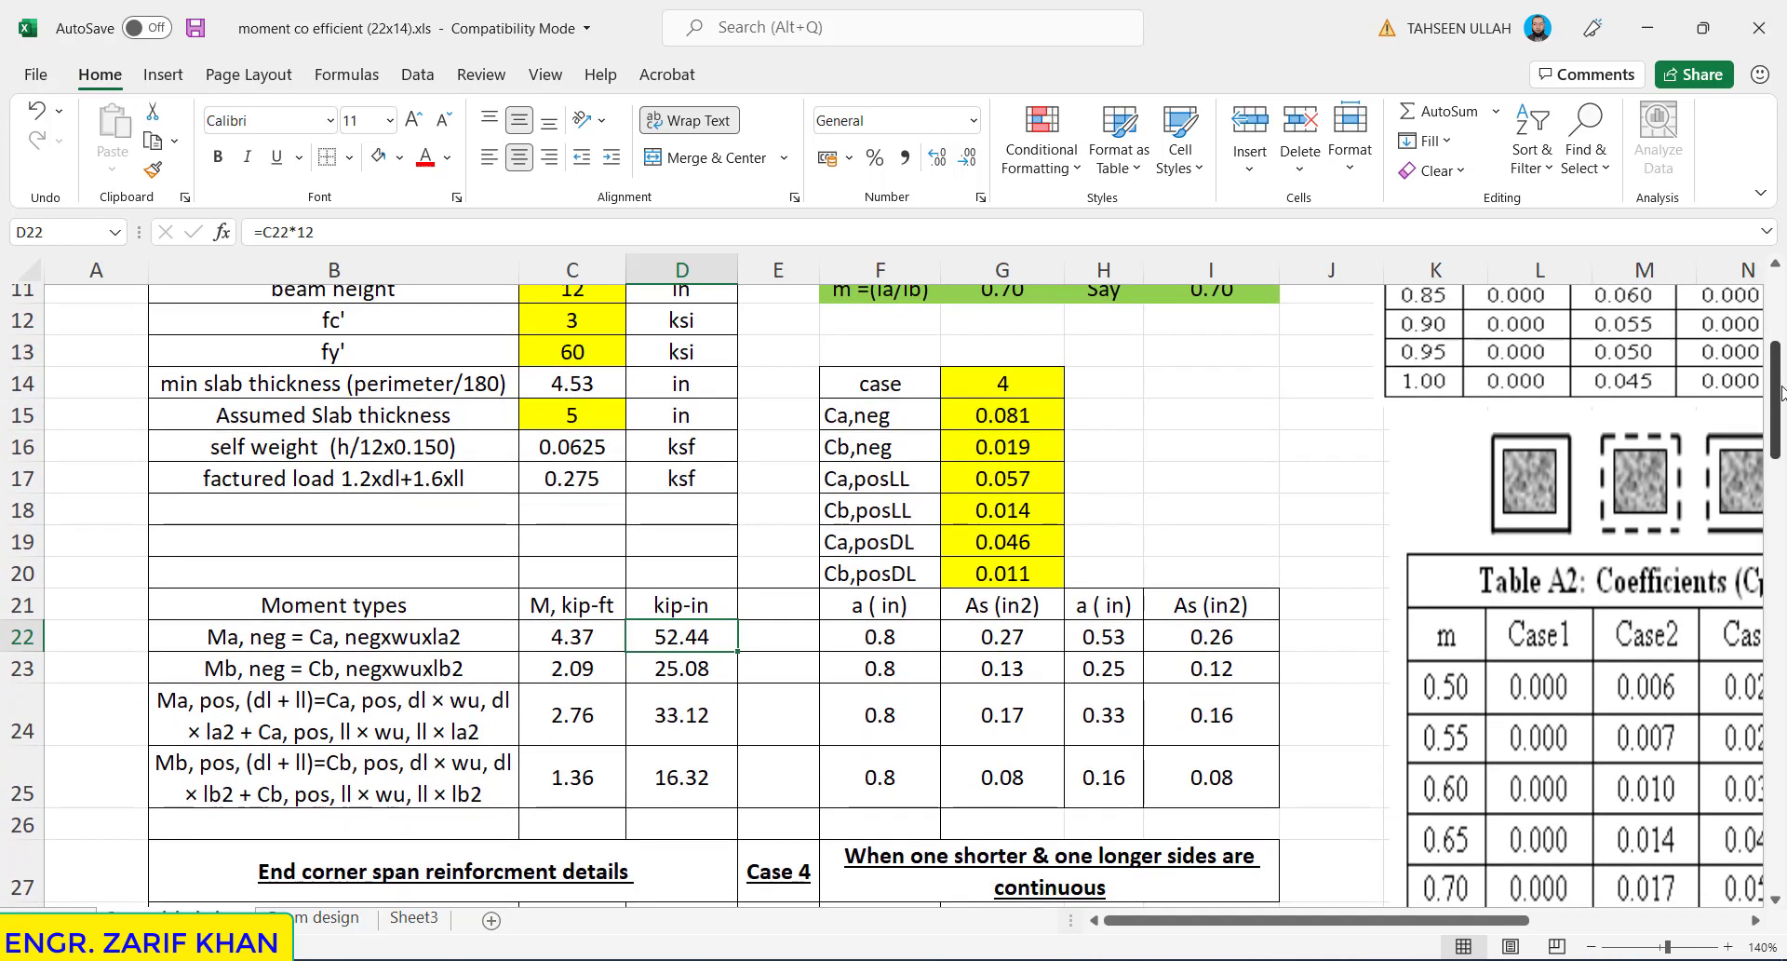
click(851, 643)
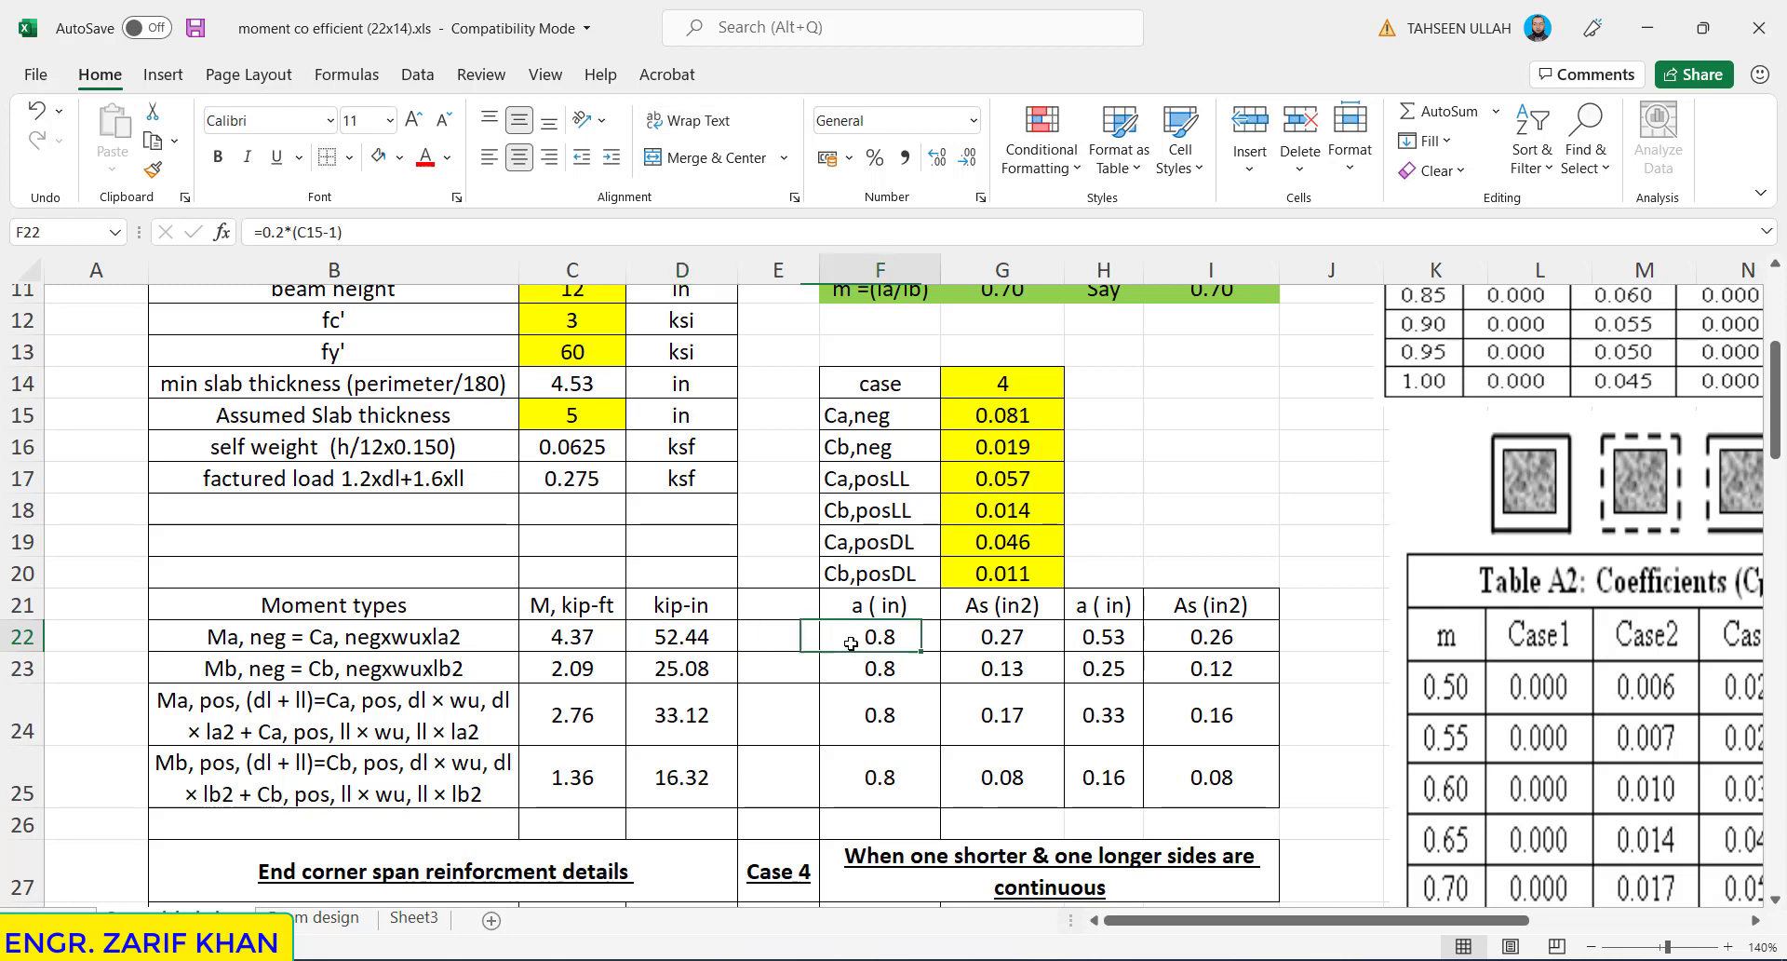
click(993, 636)
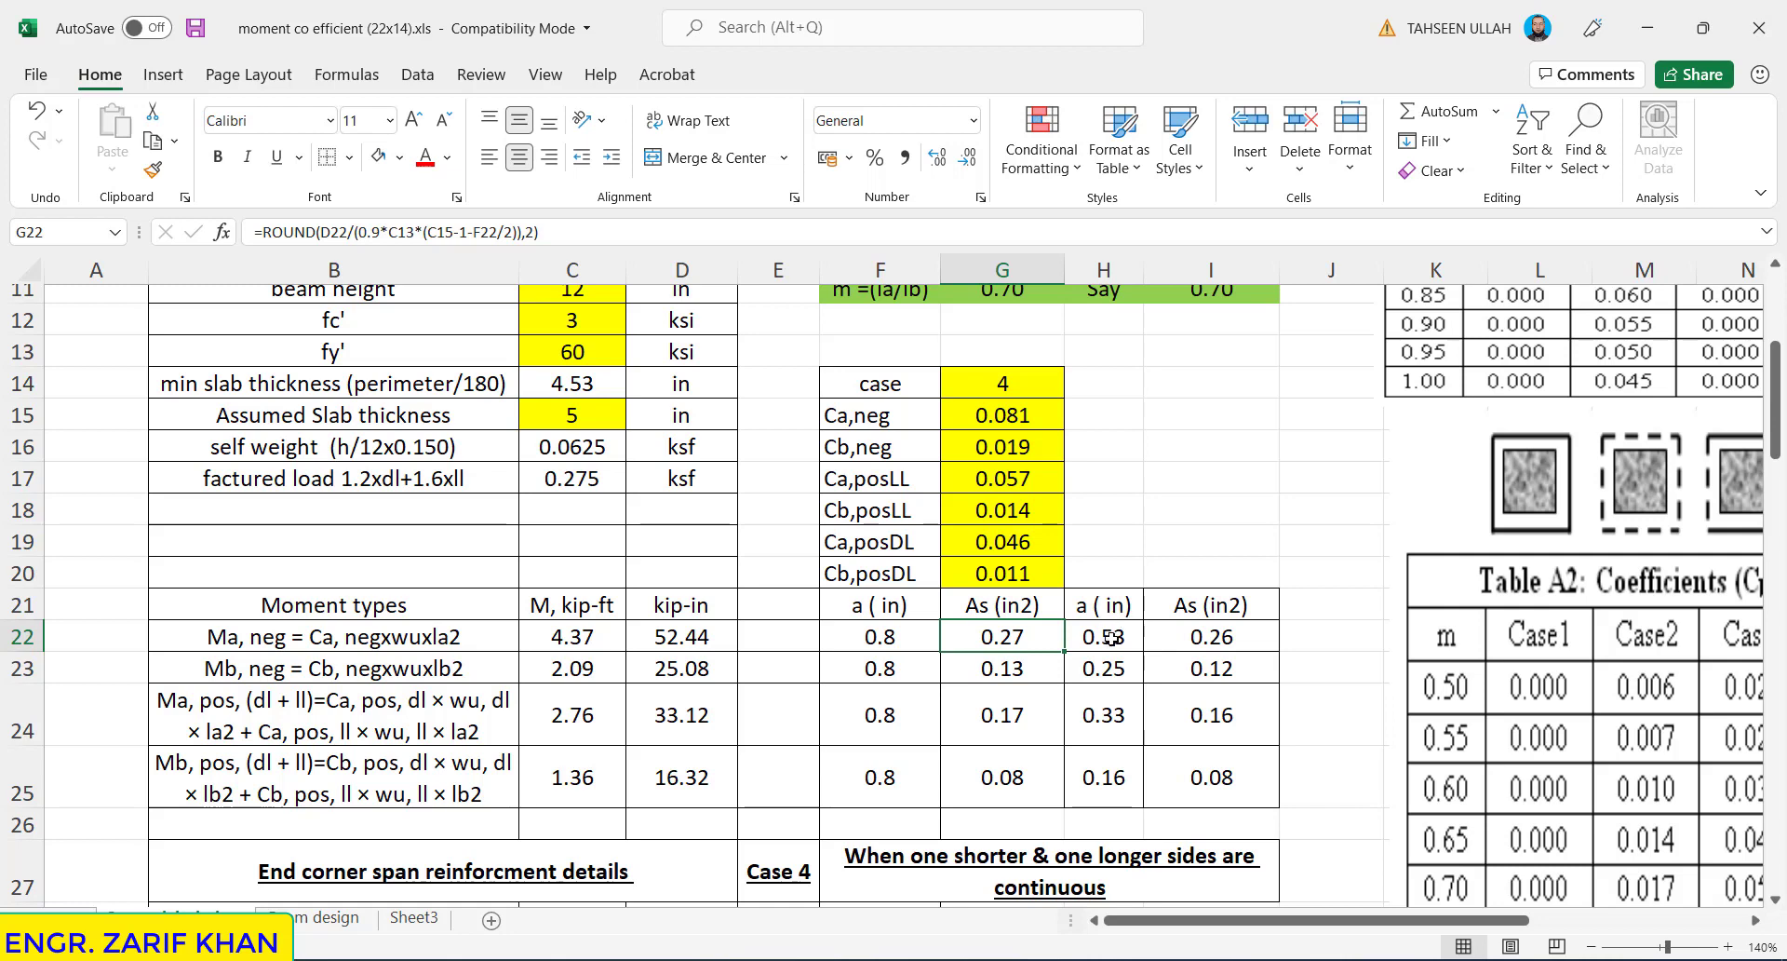
click(877, 625)
click(1110, 640)
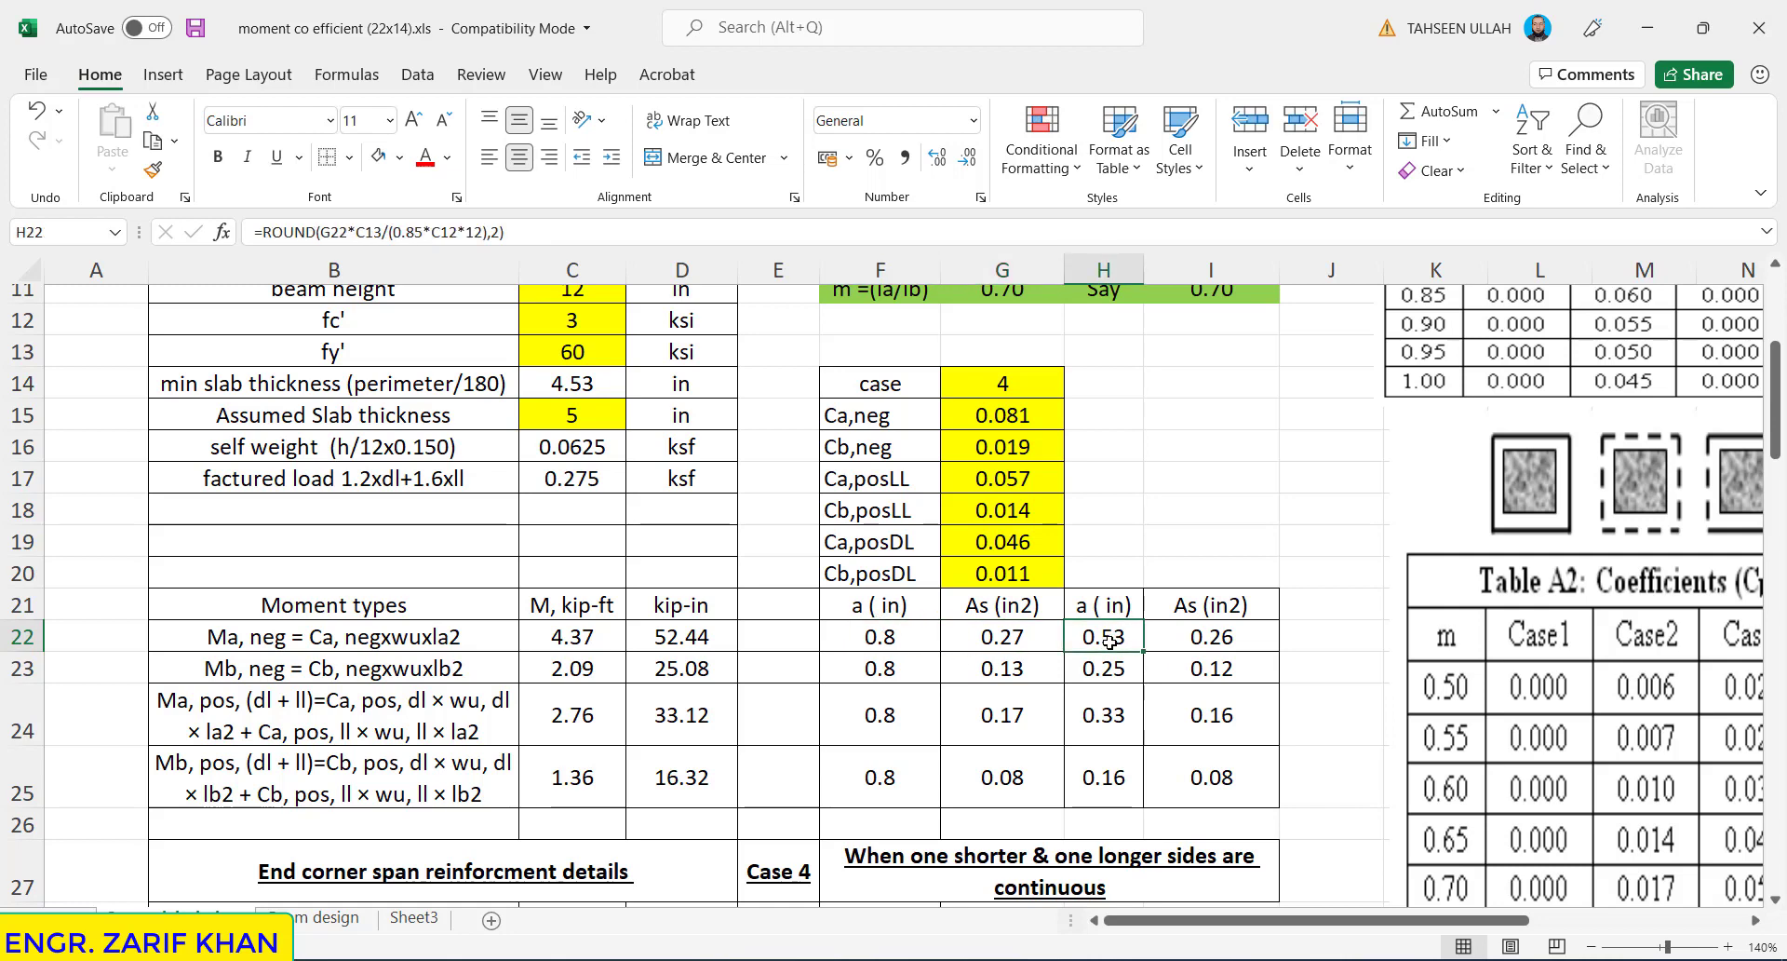
click(1206, 636)
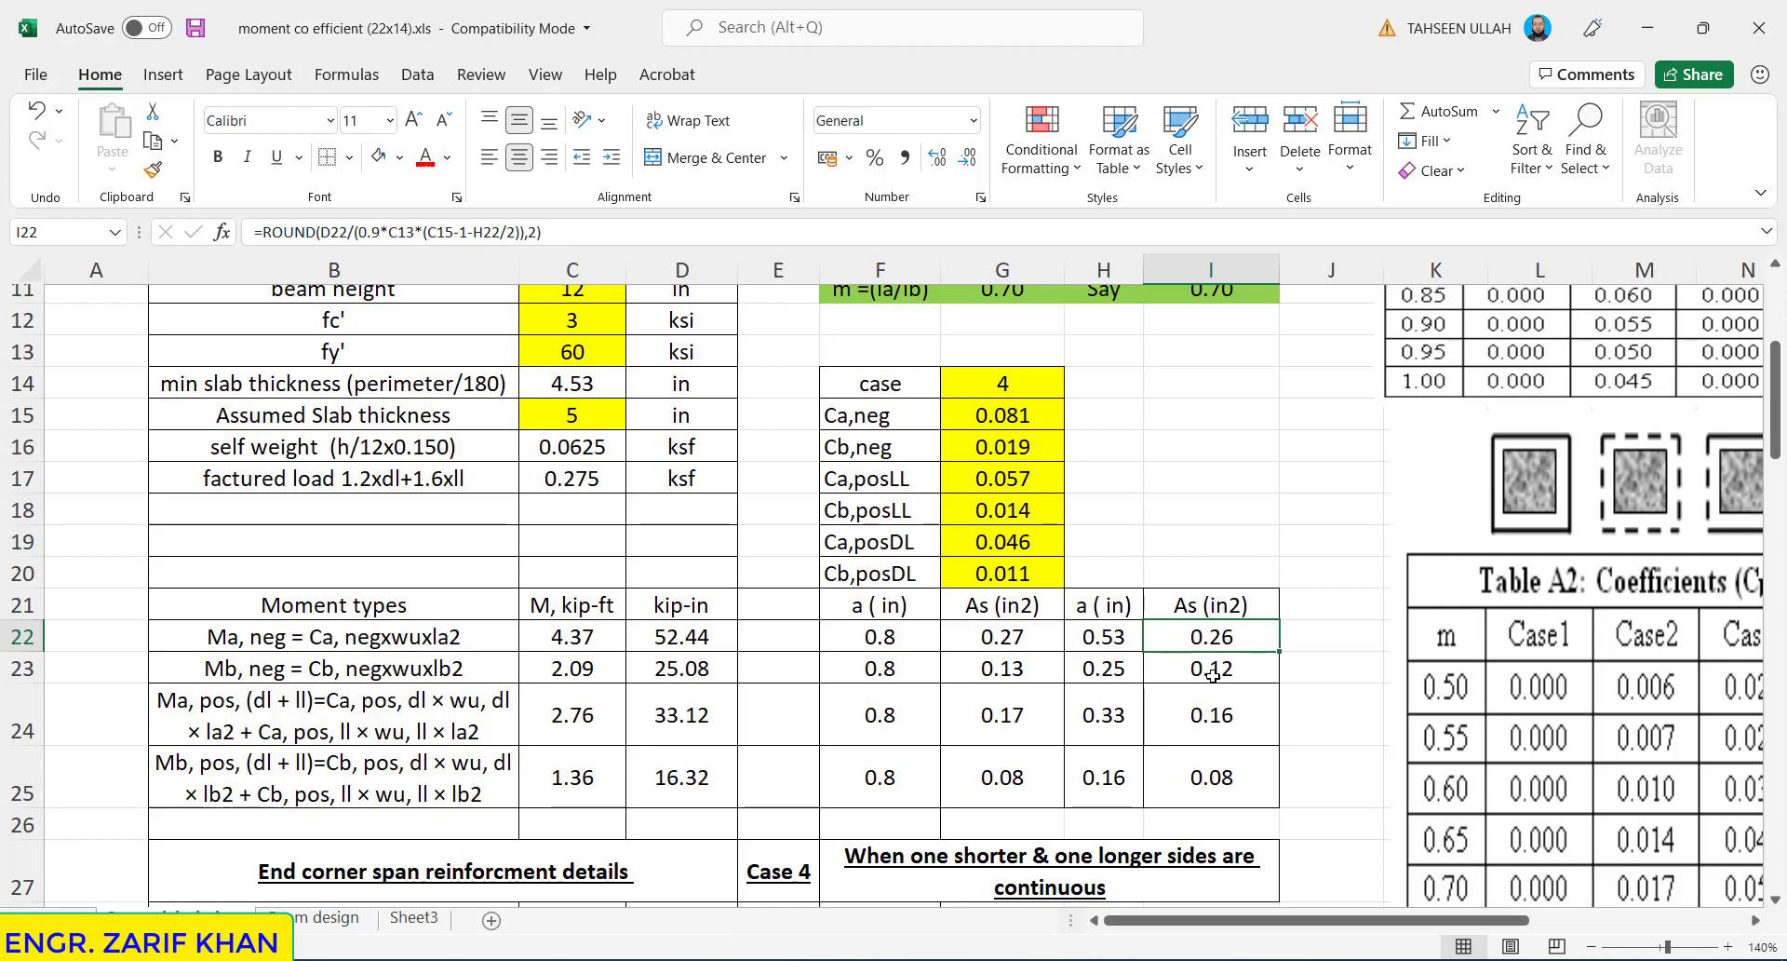
click(1200, 669)
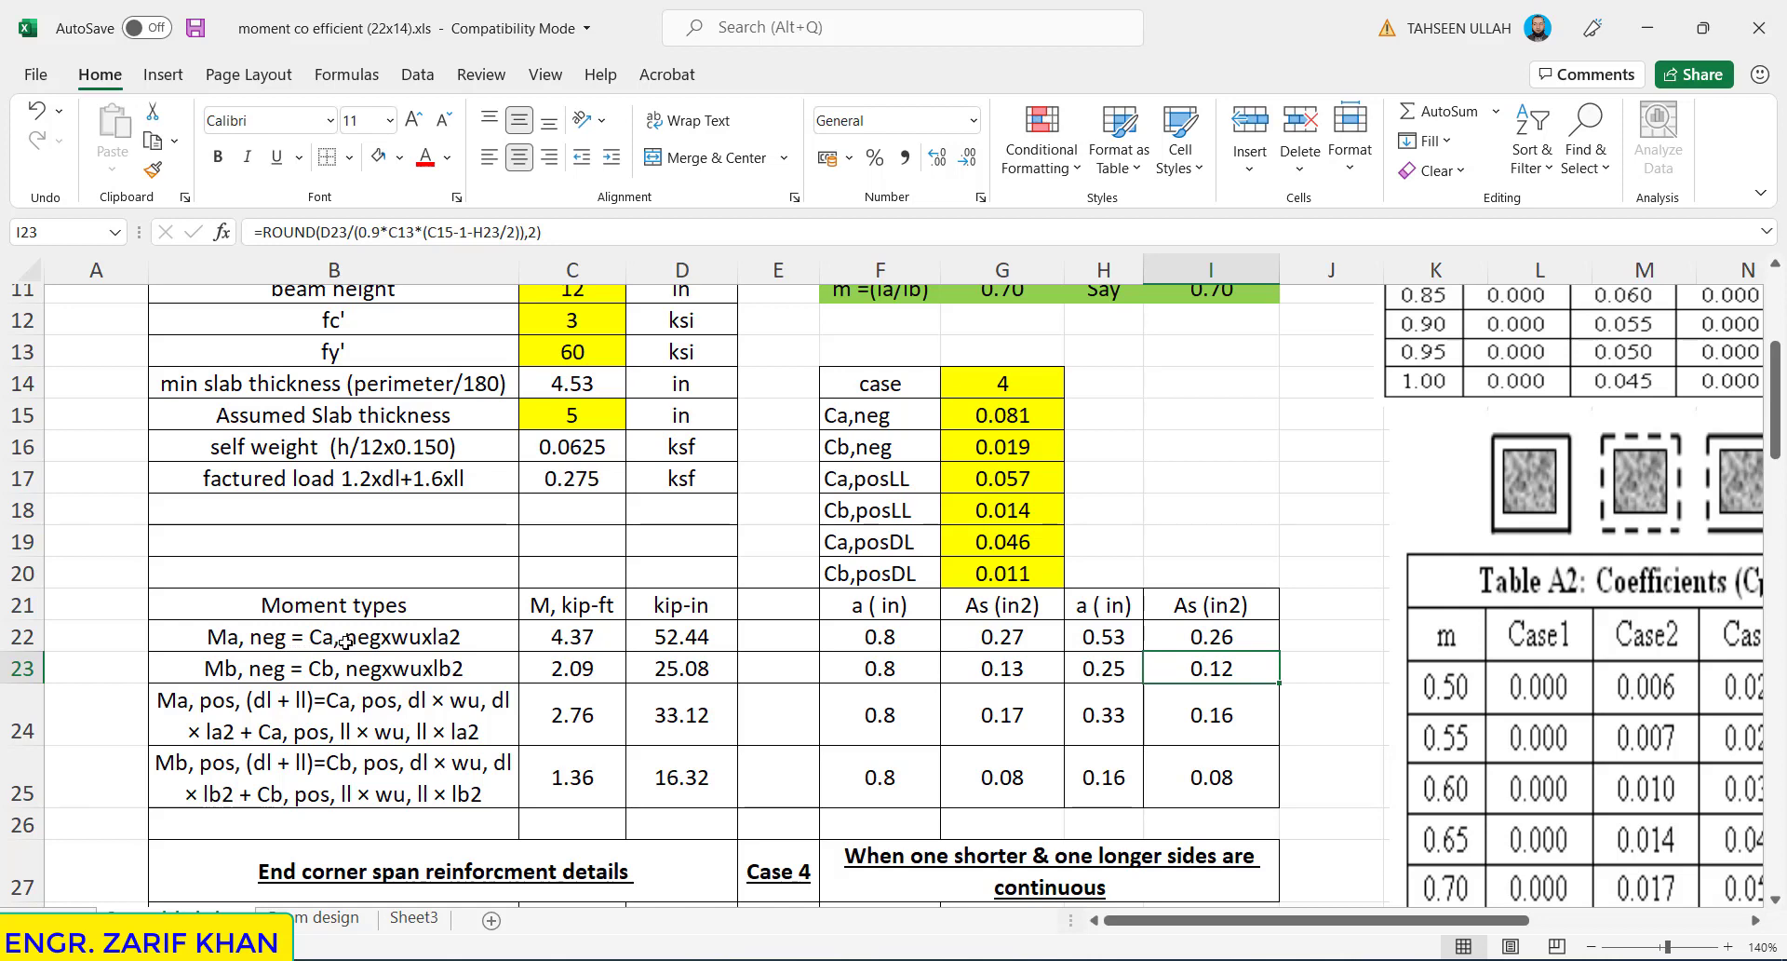
click(1208, 637)
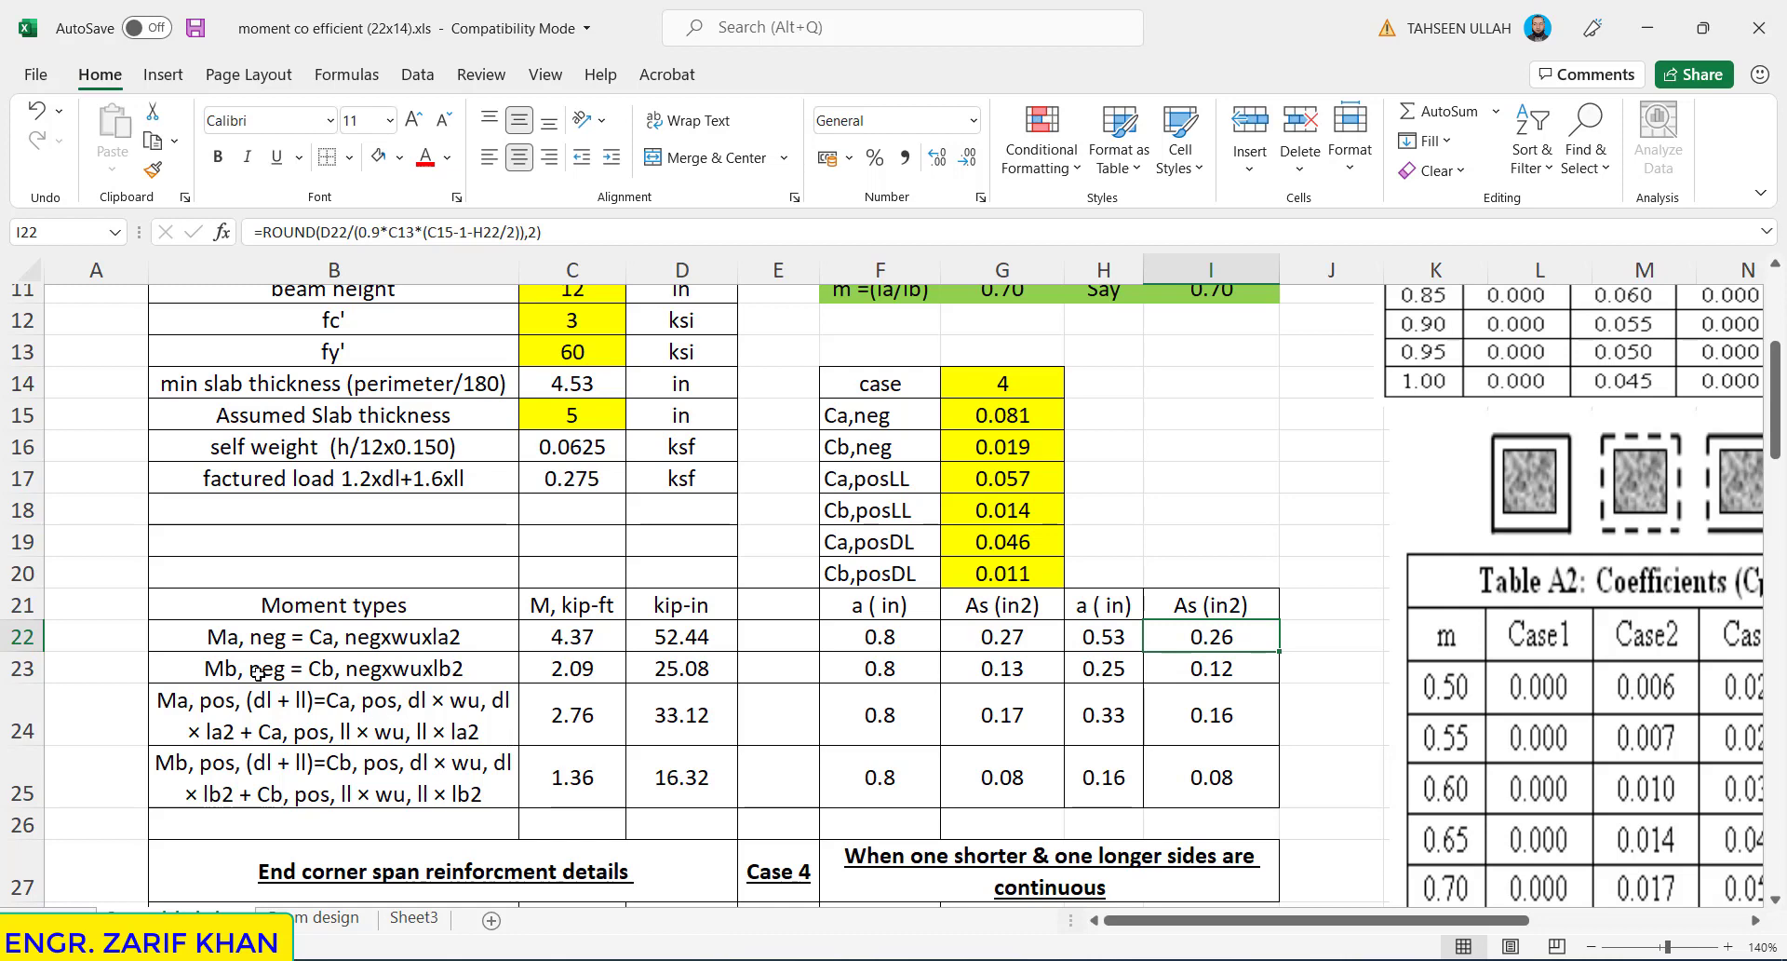
click(589, 669)
click(658, 669)
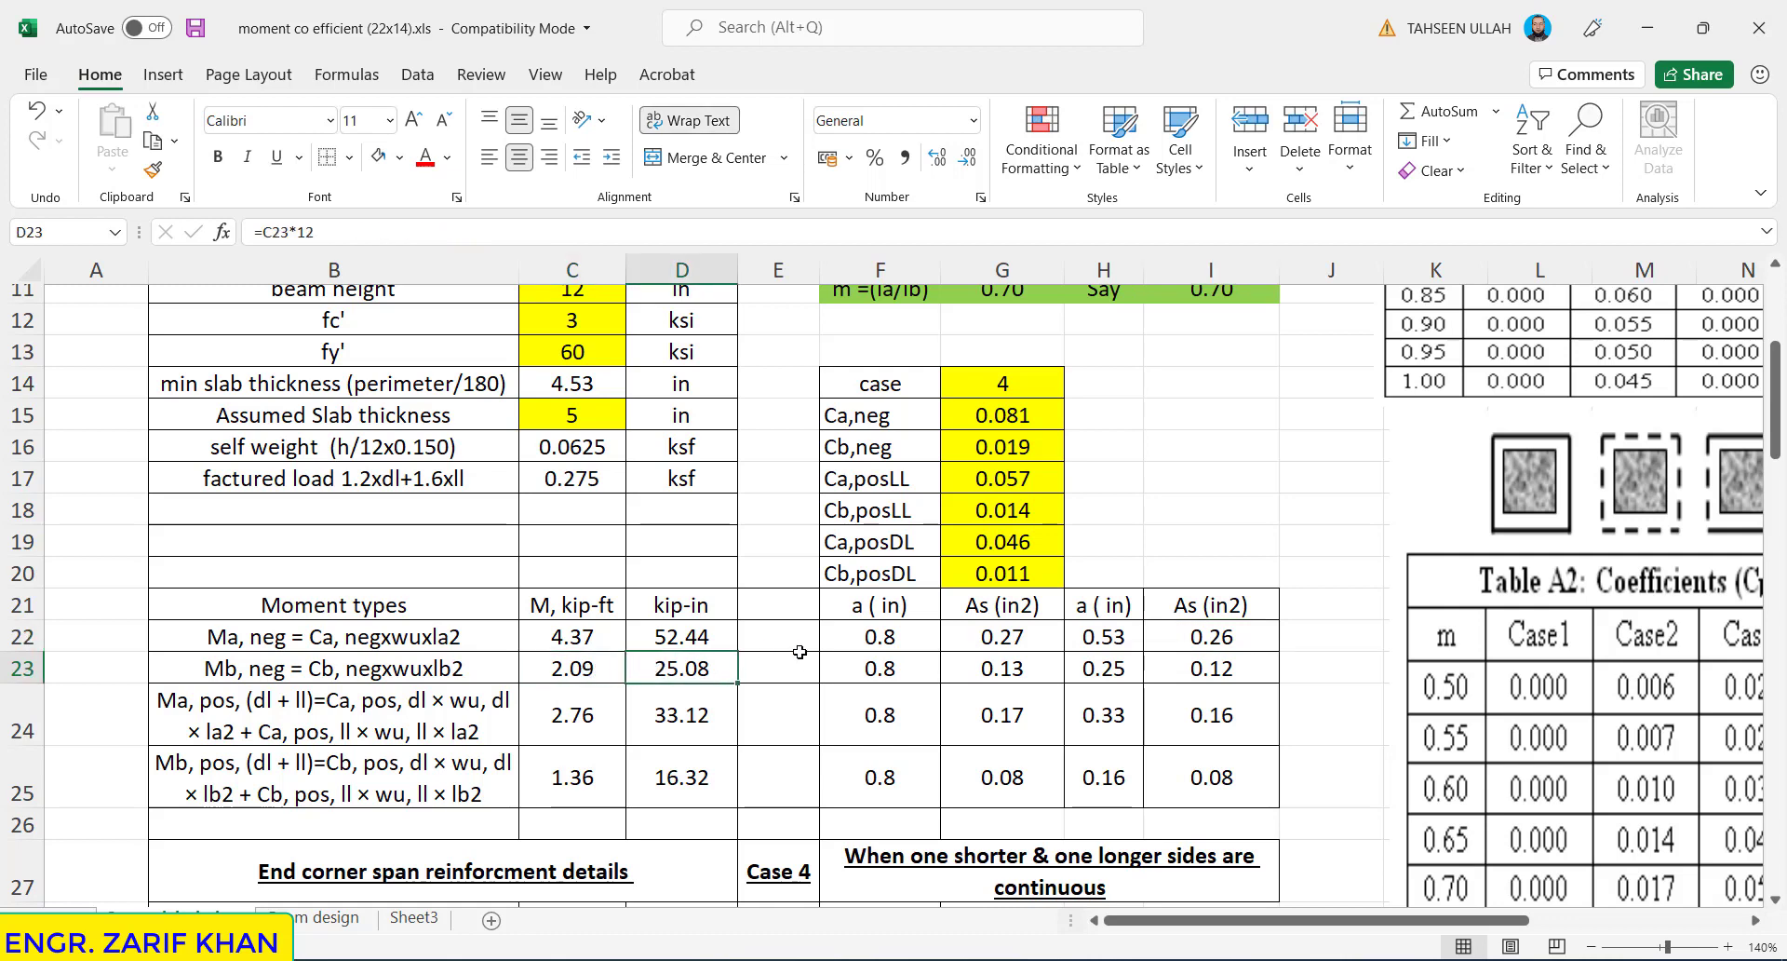
click(858, 665)
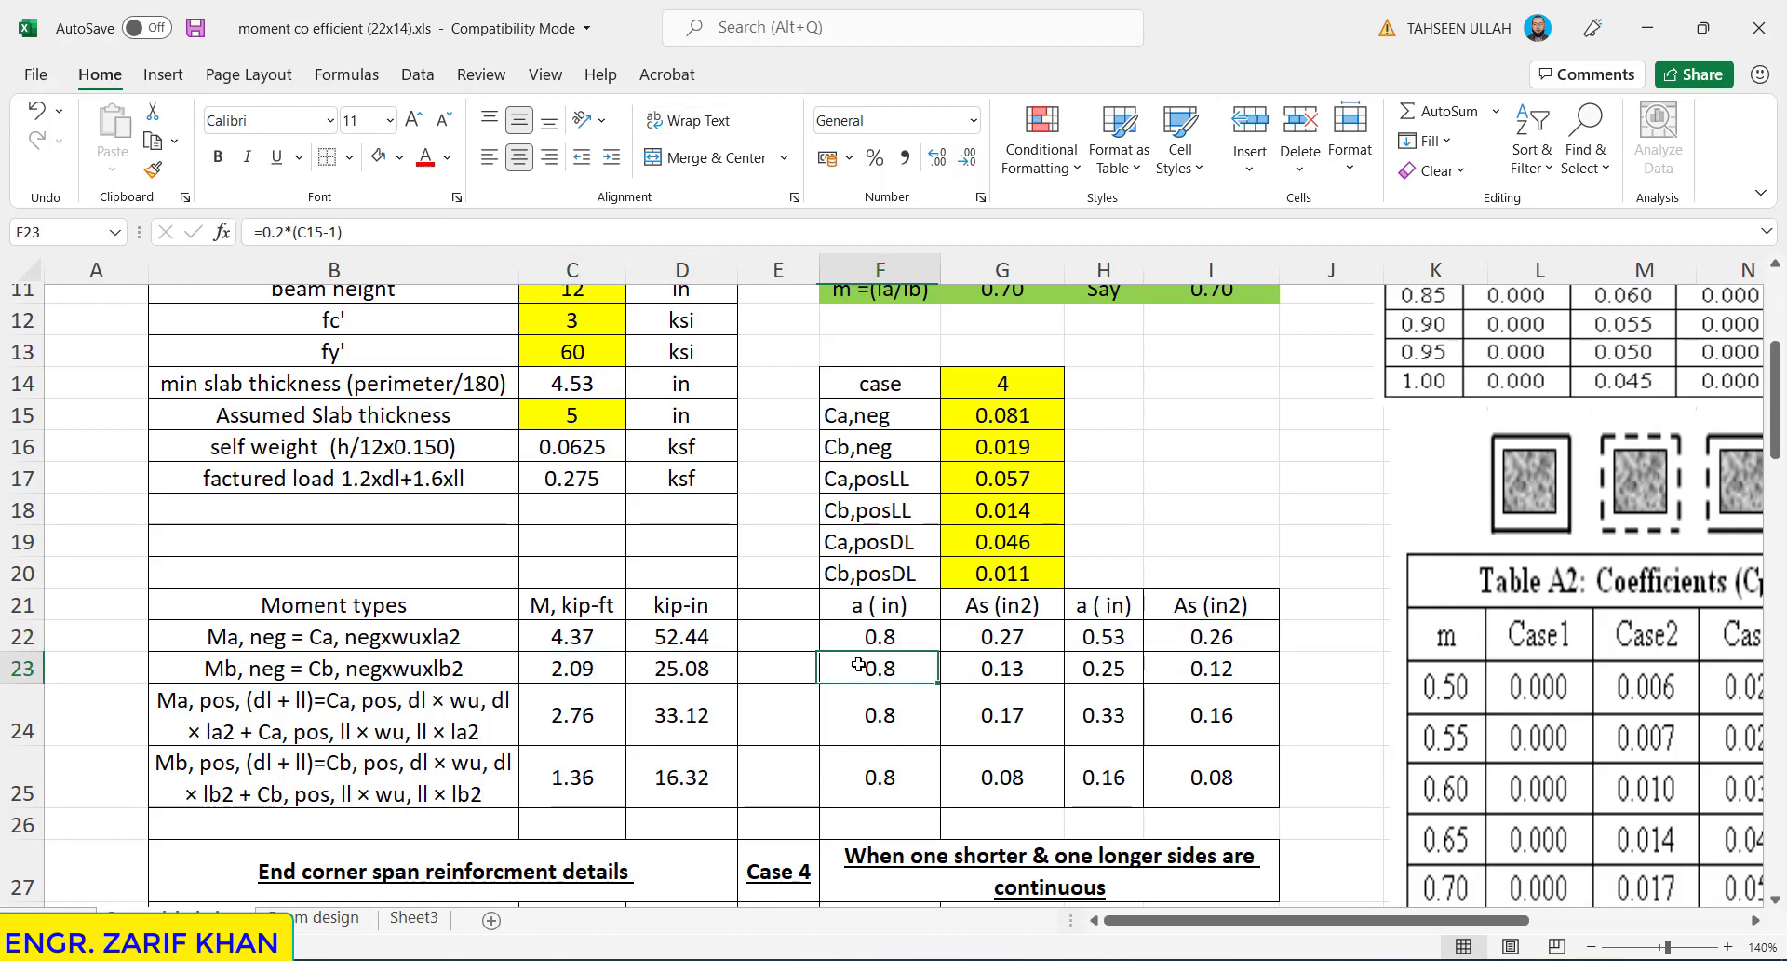
click(1040, 664)
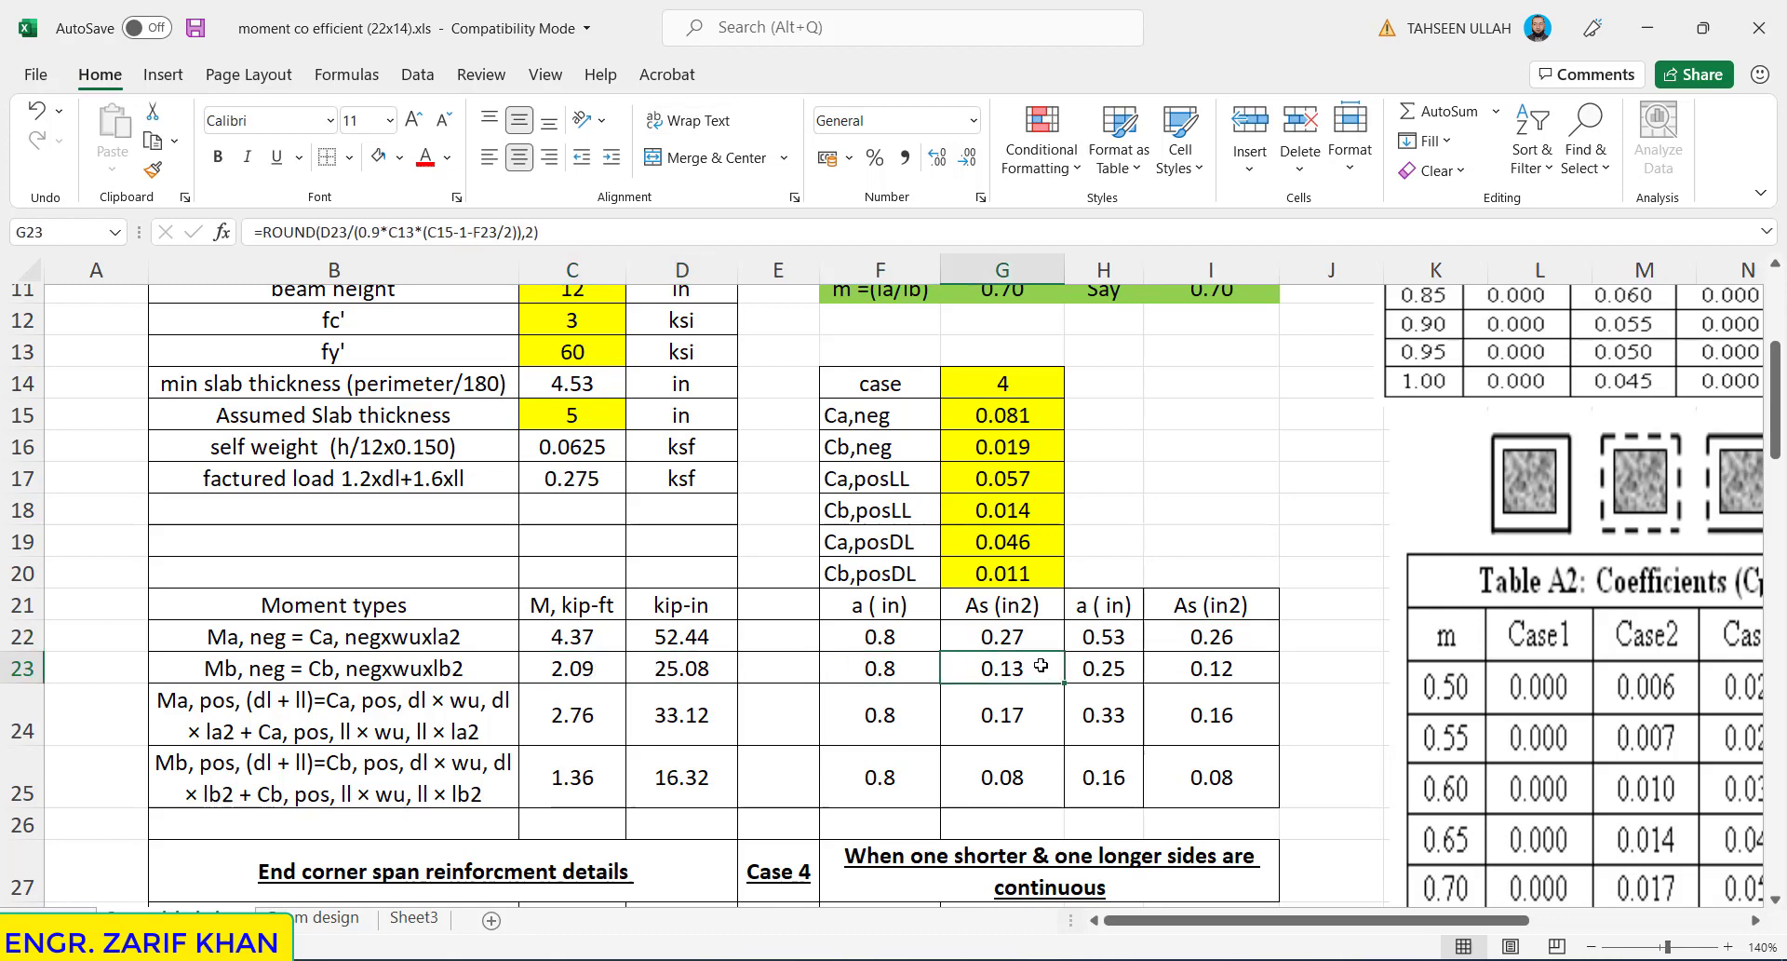
click(1231, 673)
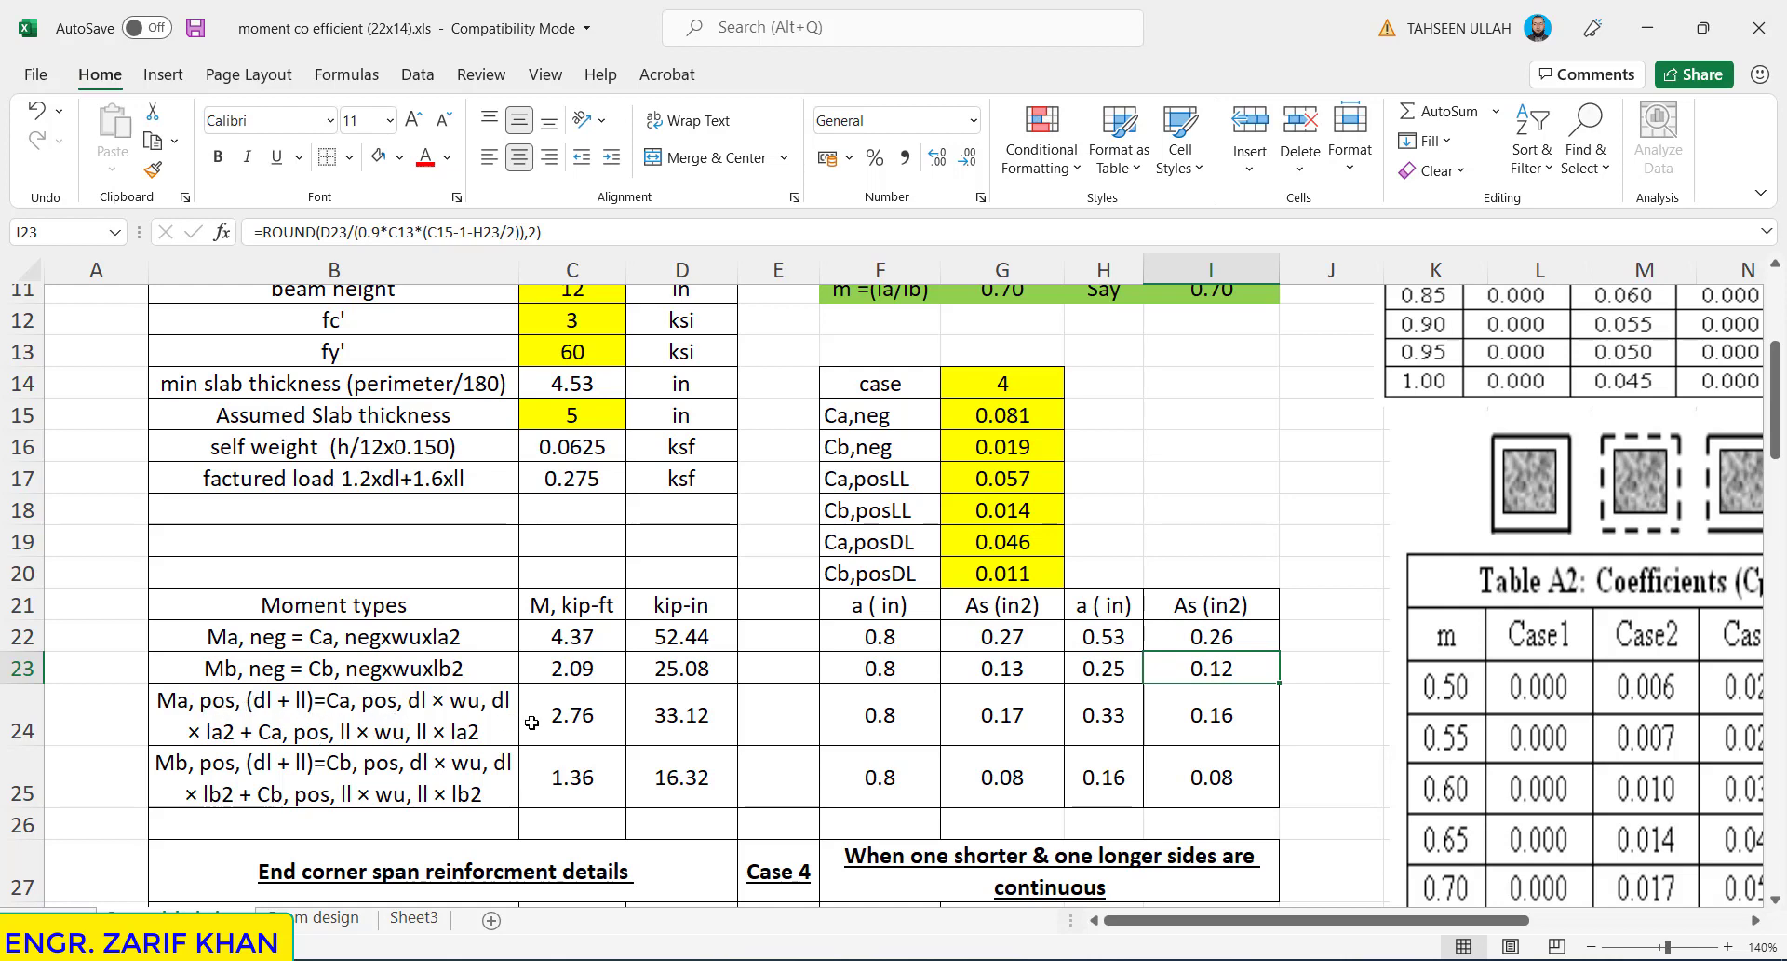
click(559, 716)
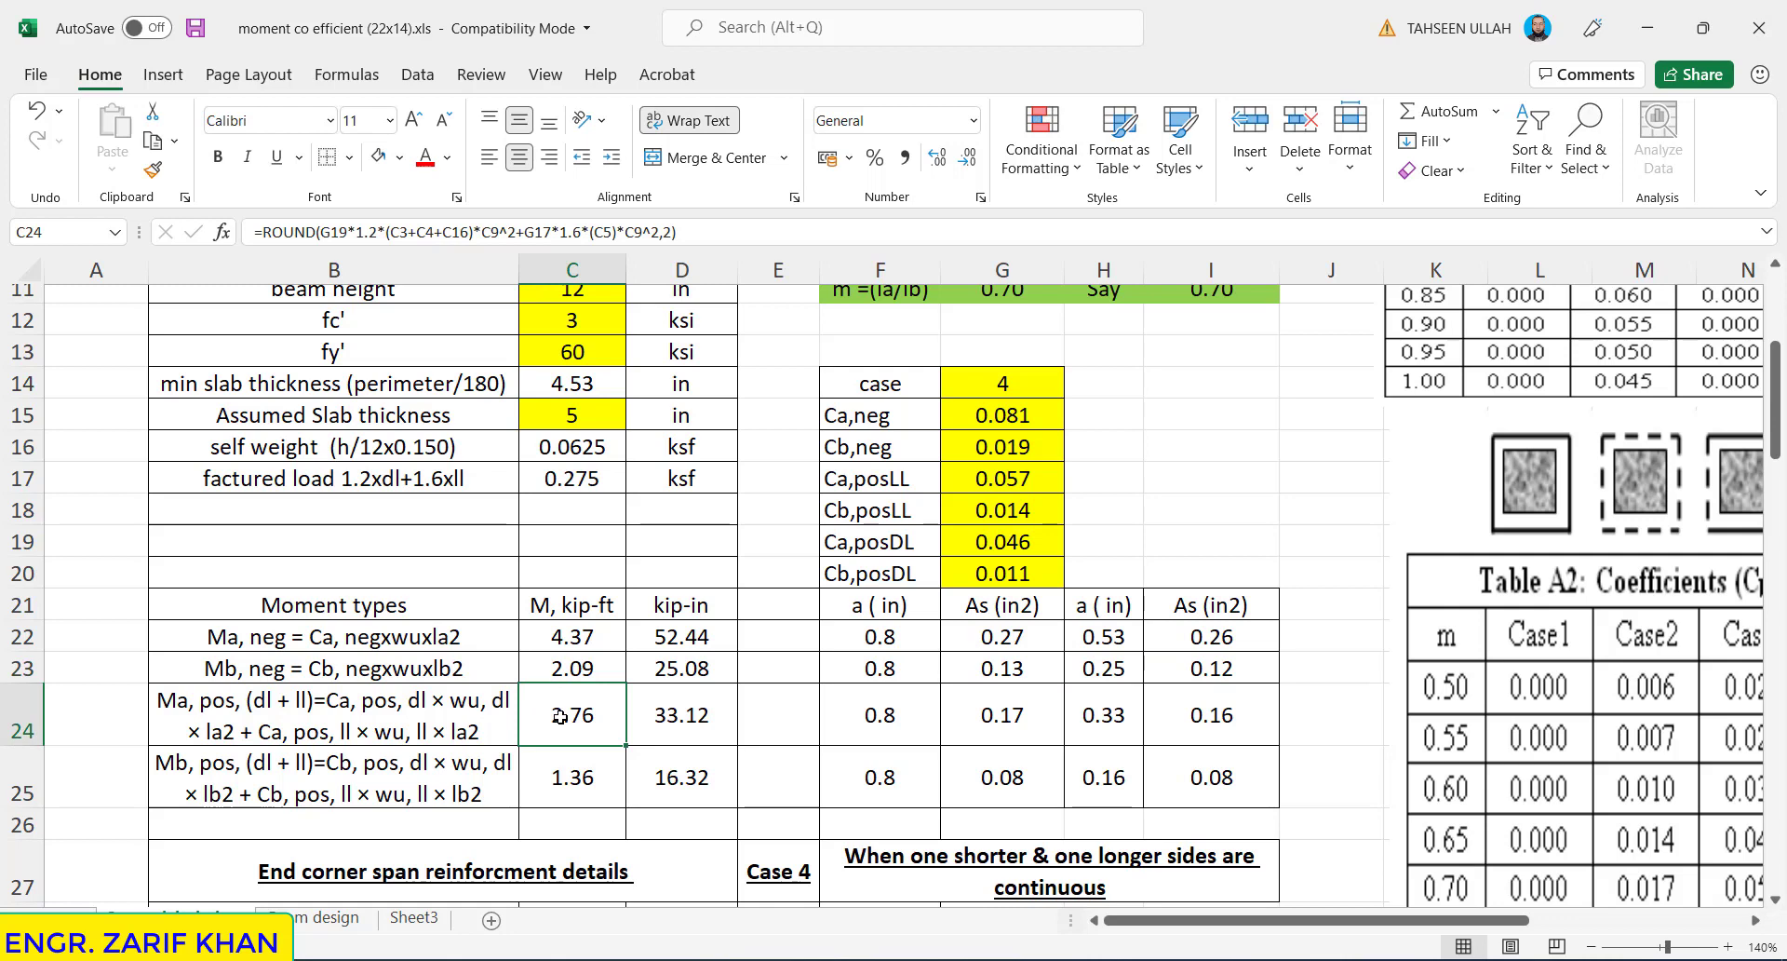
- Commit the C25 positive moment formula (1.36 kip-ft), check rows 24–25, and scroll to the reinforcement table
click(688, 720)
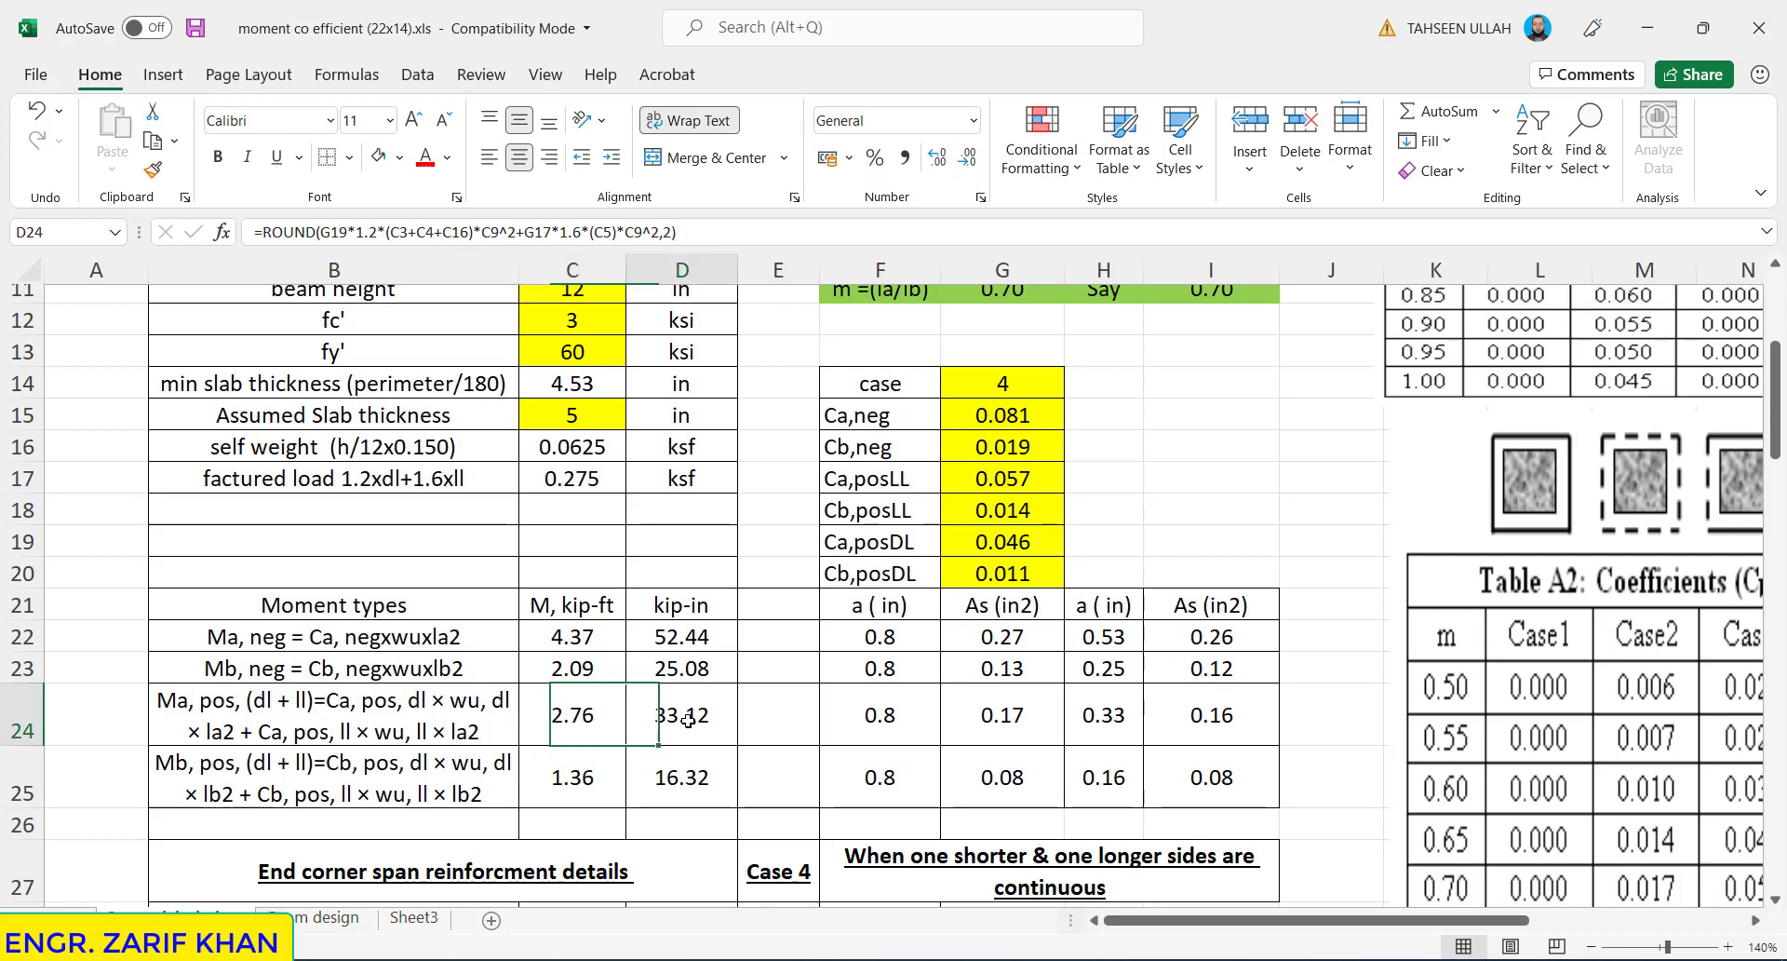
click(1223, 716)
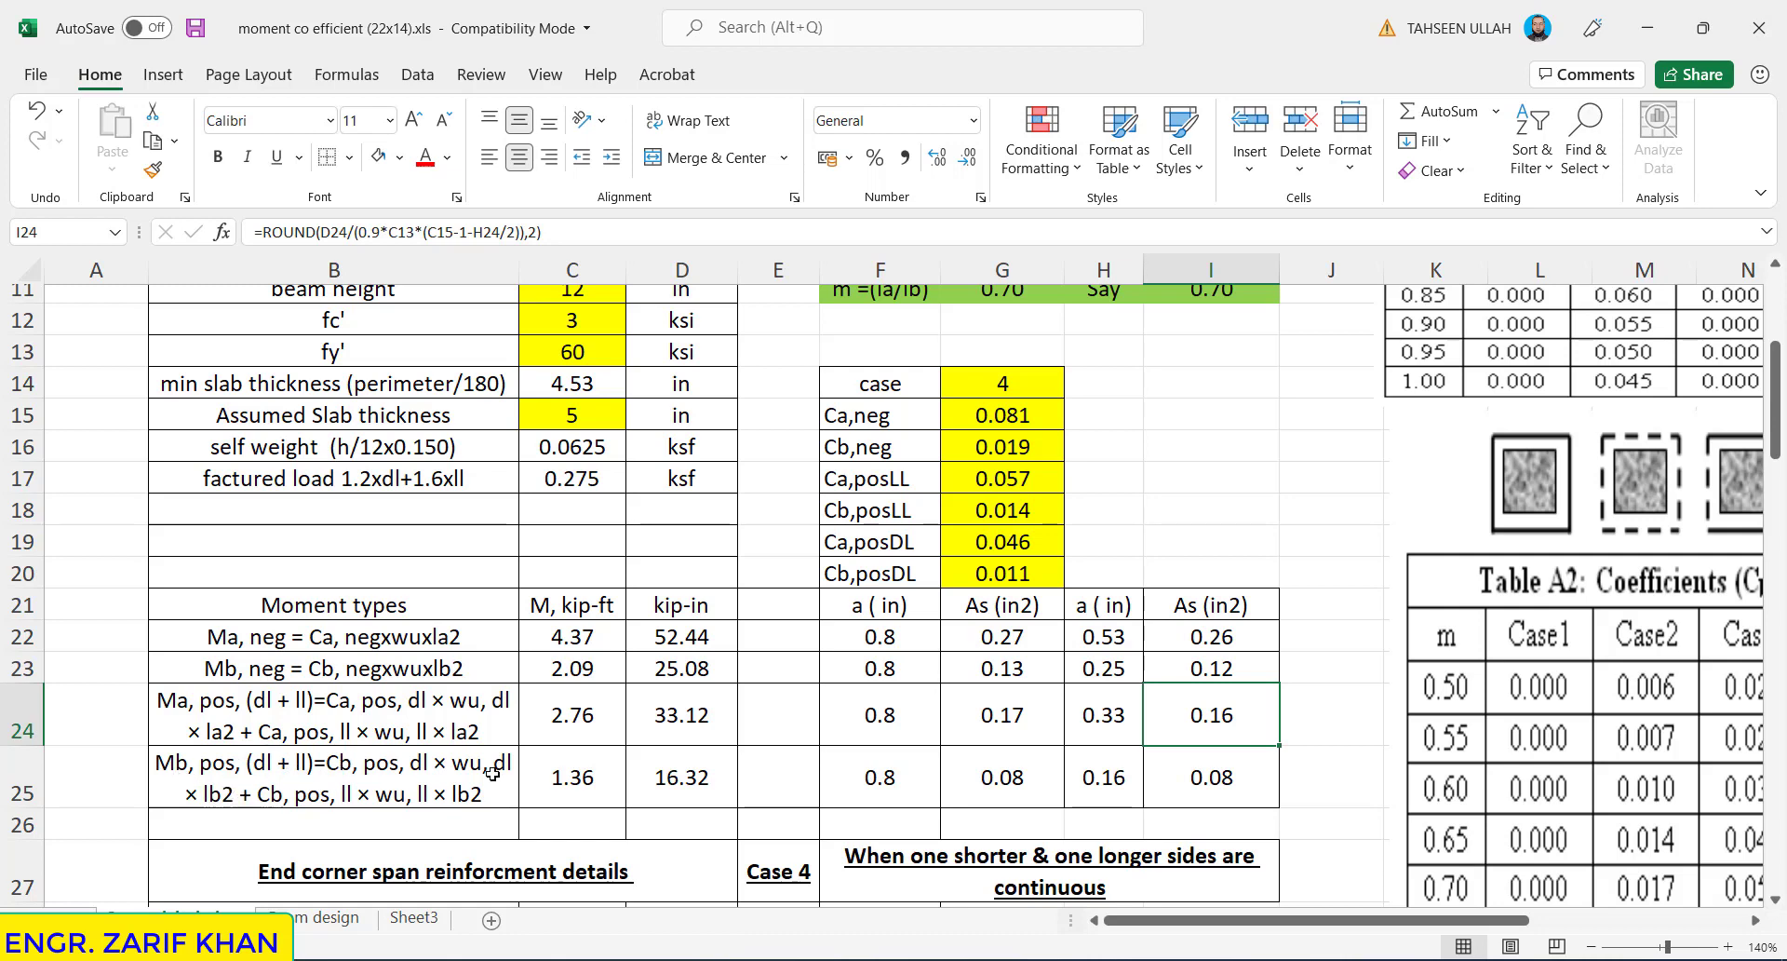
click(596, 786)
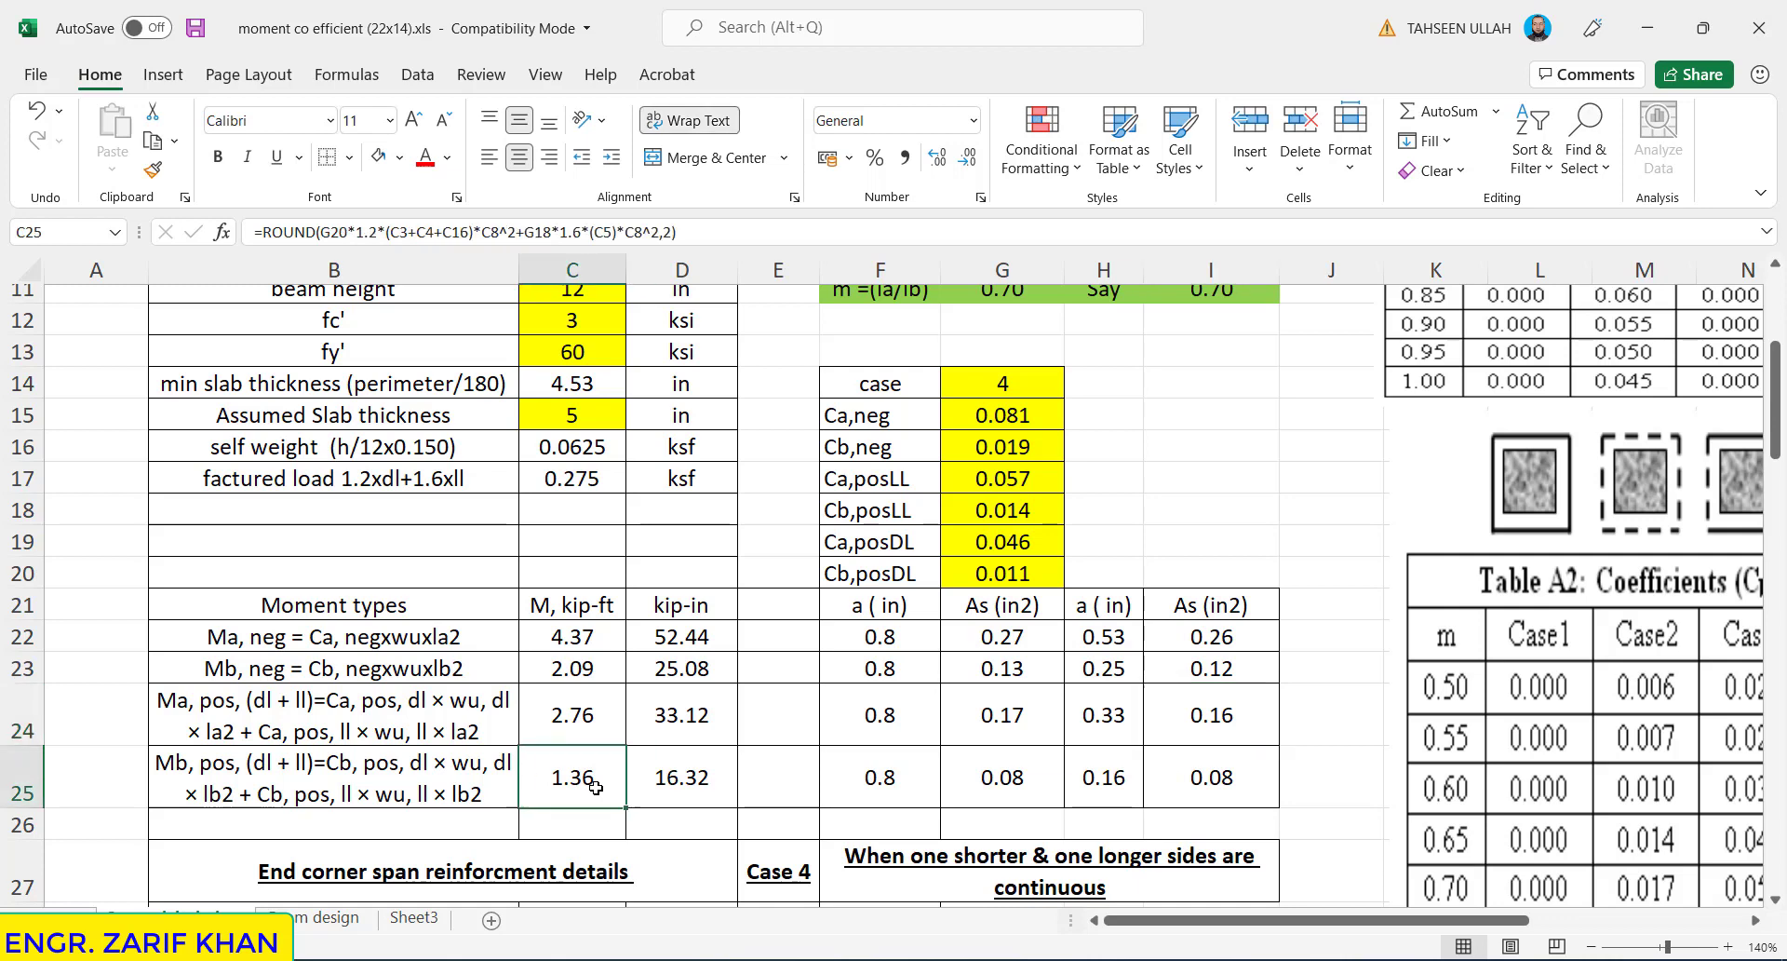
double_click(596, 787)
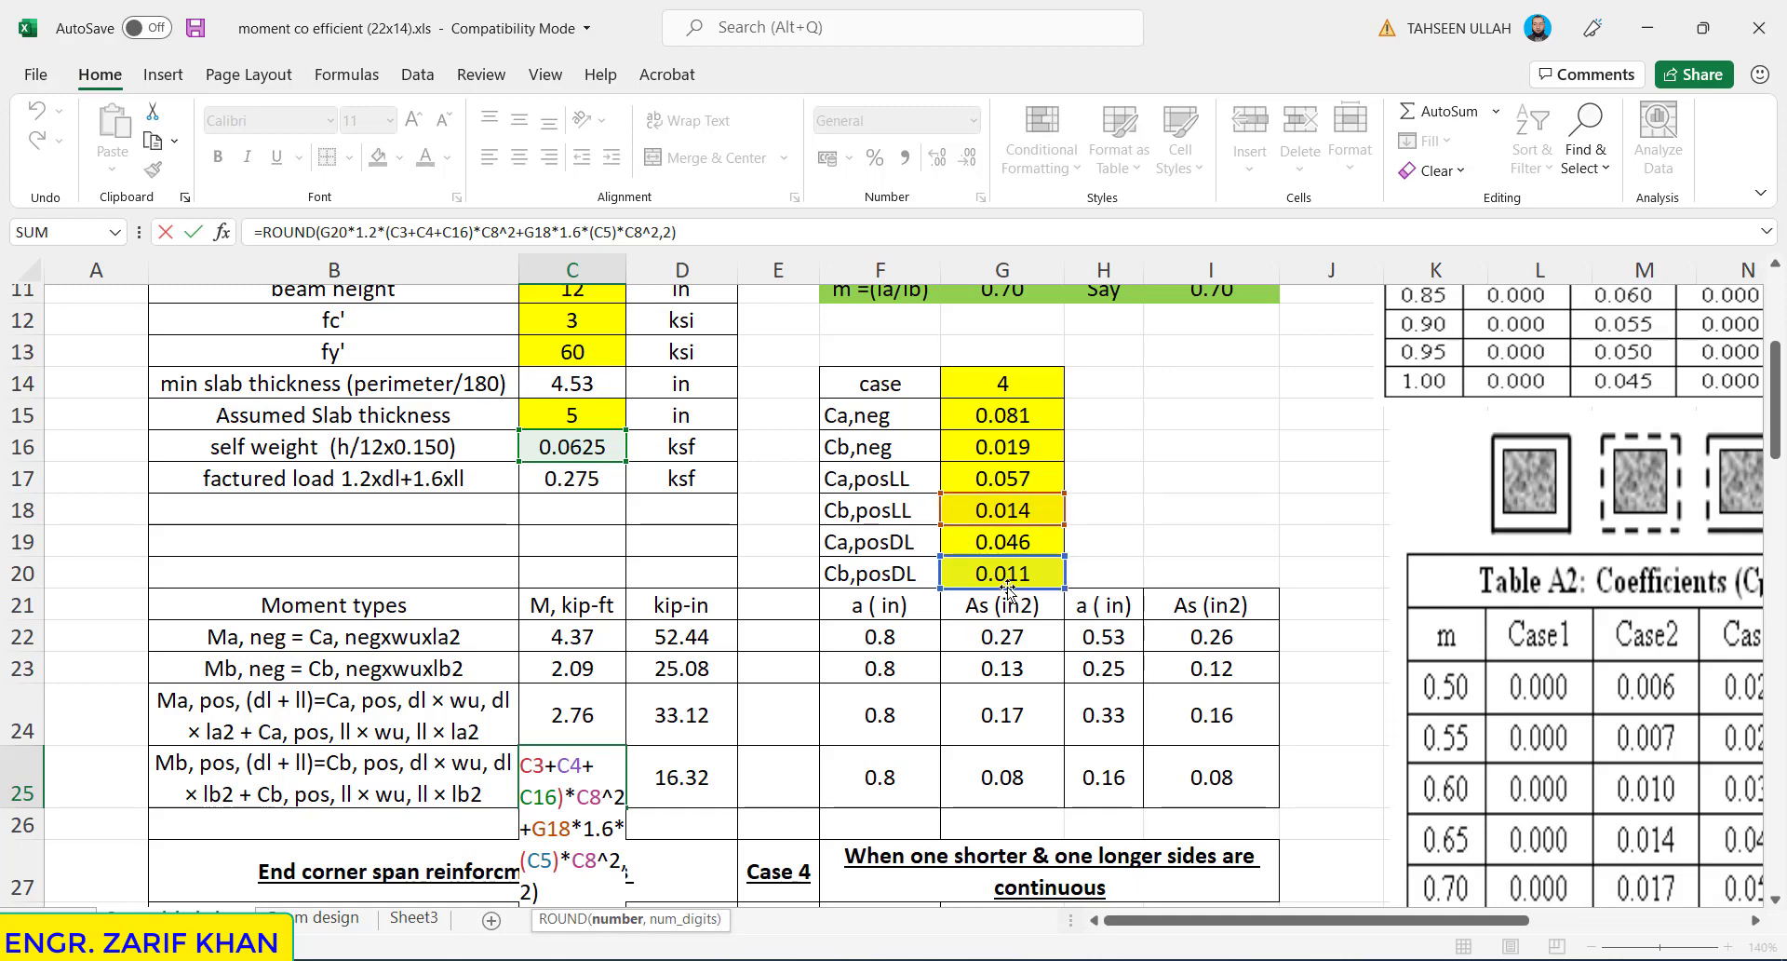
key(Return)
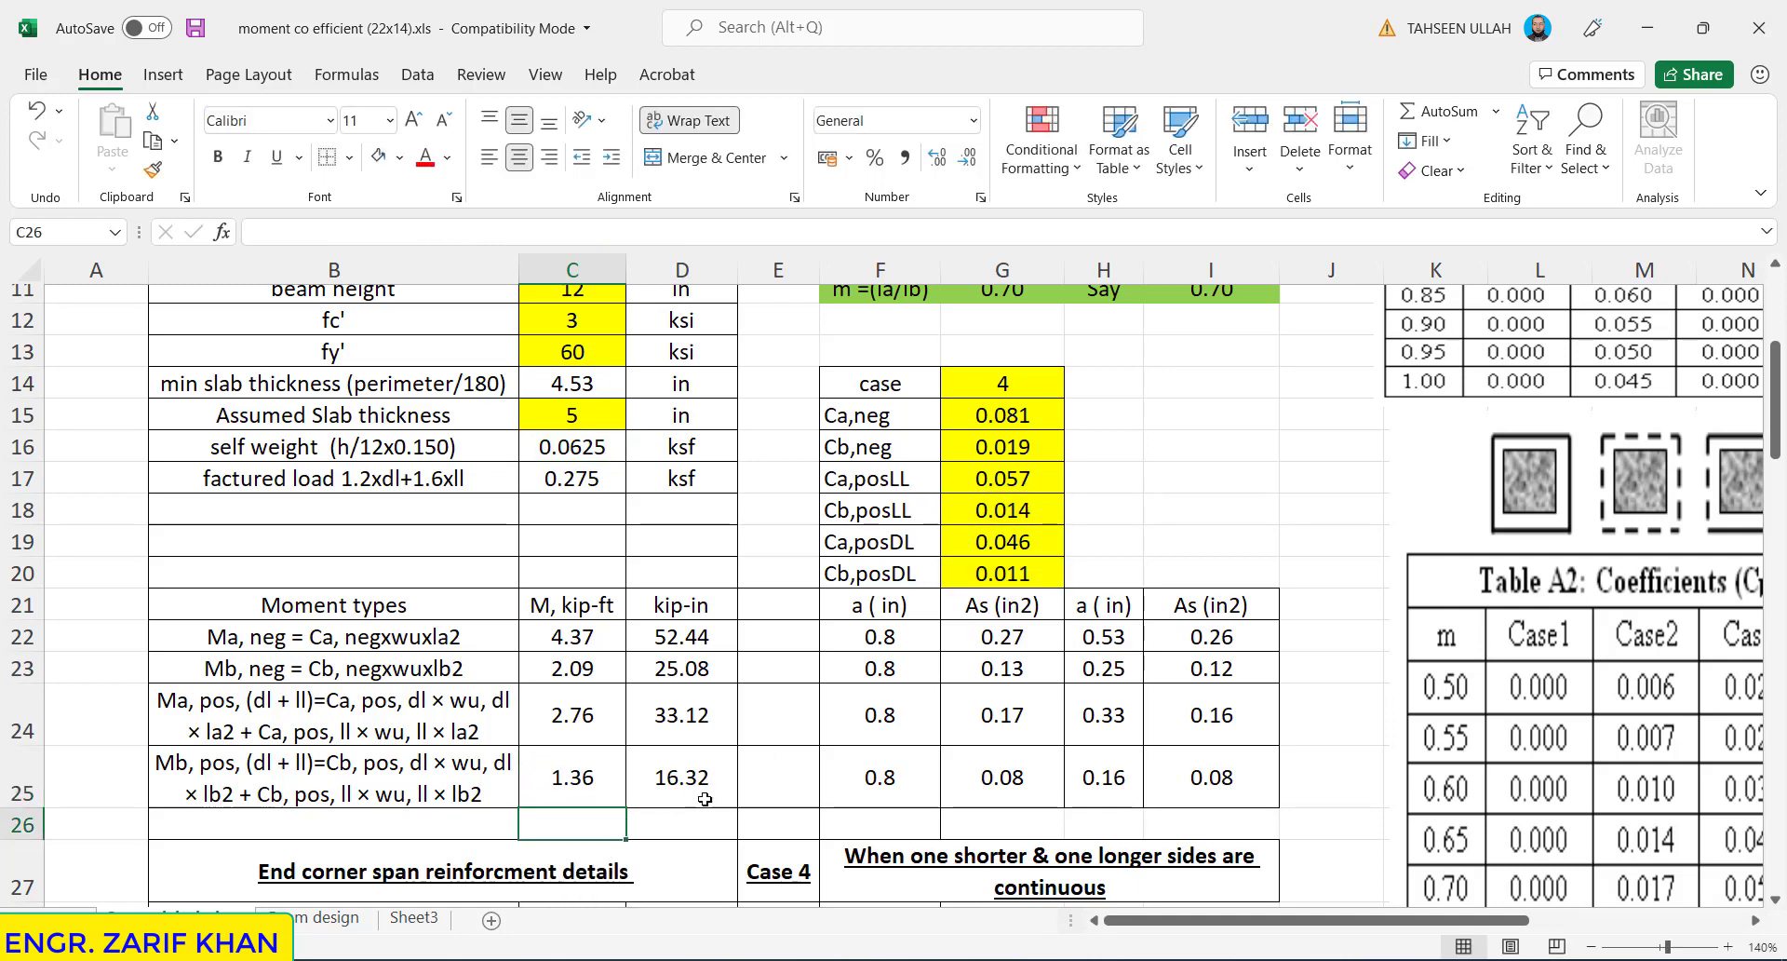
click(675, 782)
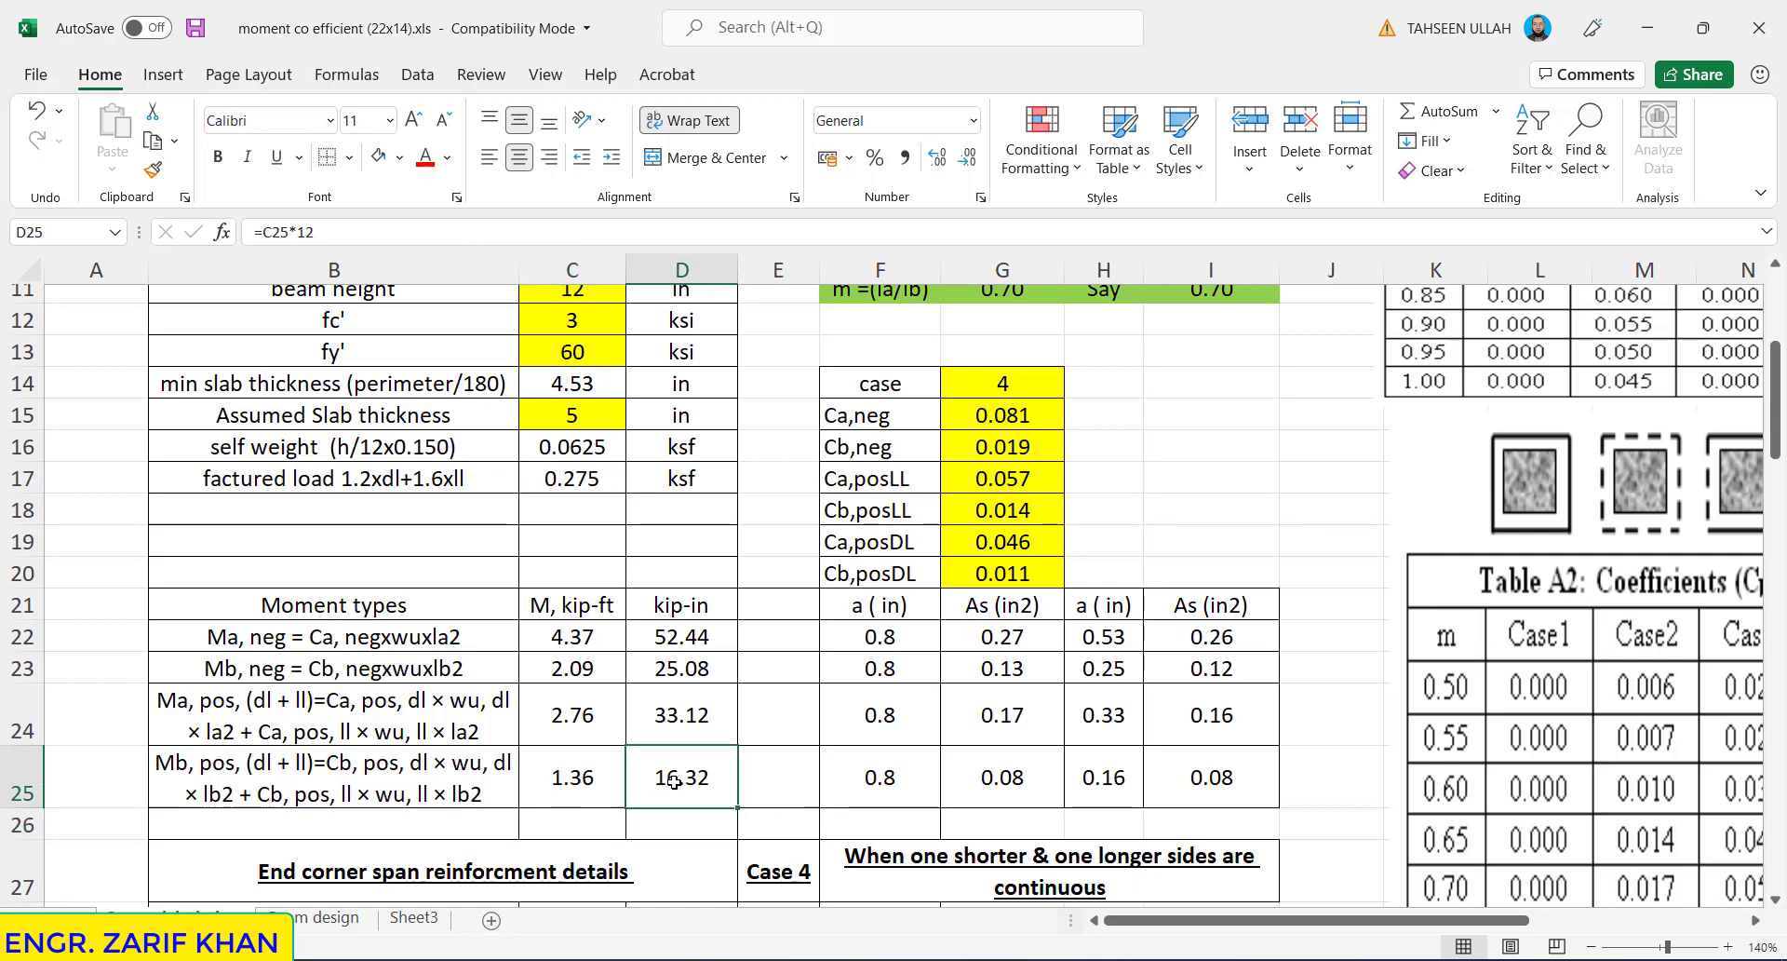
click(1221, 793)
mouse_move(1778, 419)
mouse_down()
mouse_move(1780, 475)
mouse_move(1782, 459)
mouse_up()
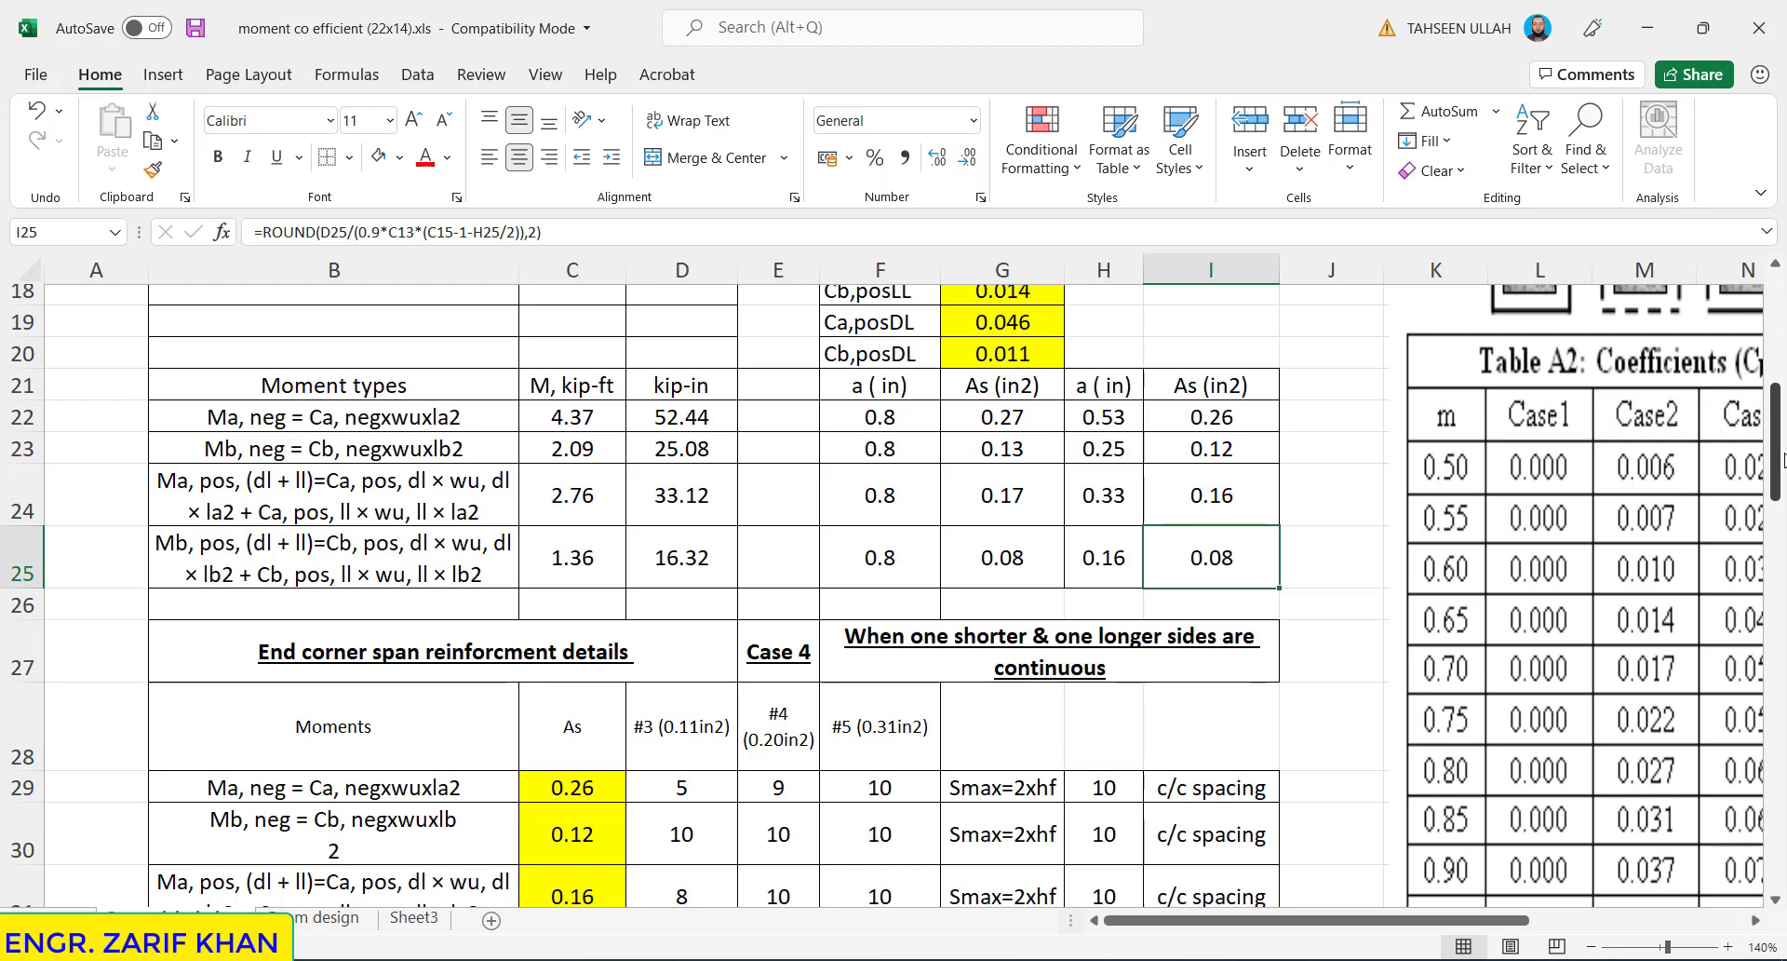
drag(1783, 456, 1782, 507)
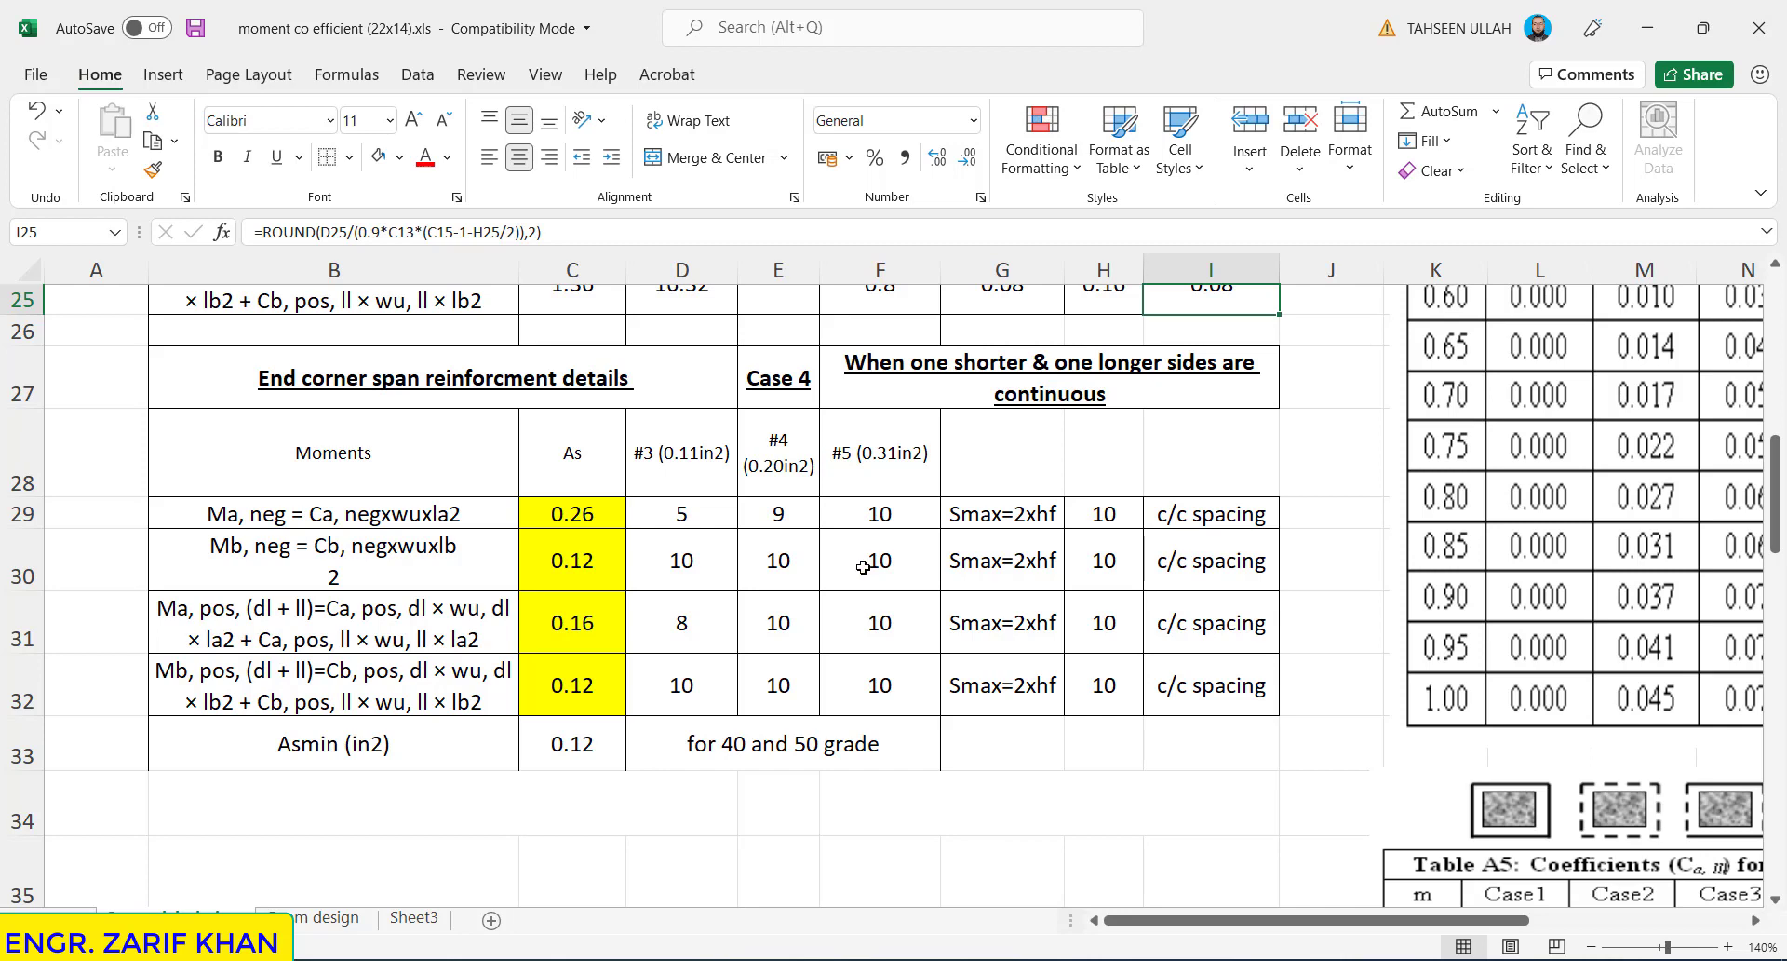
click(863, 567)
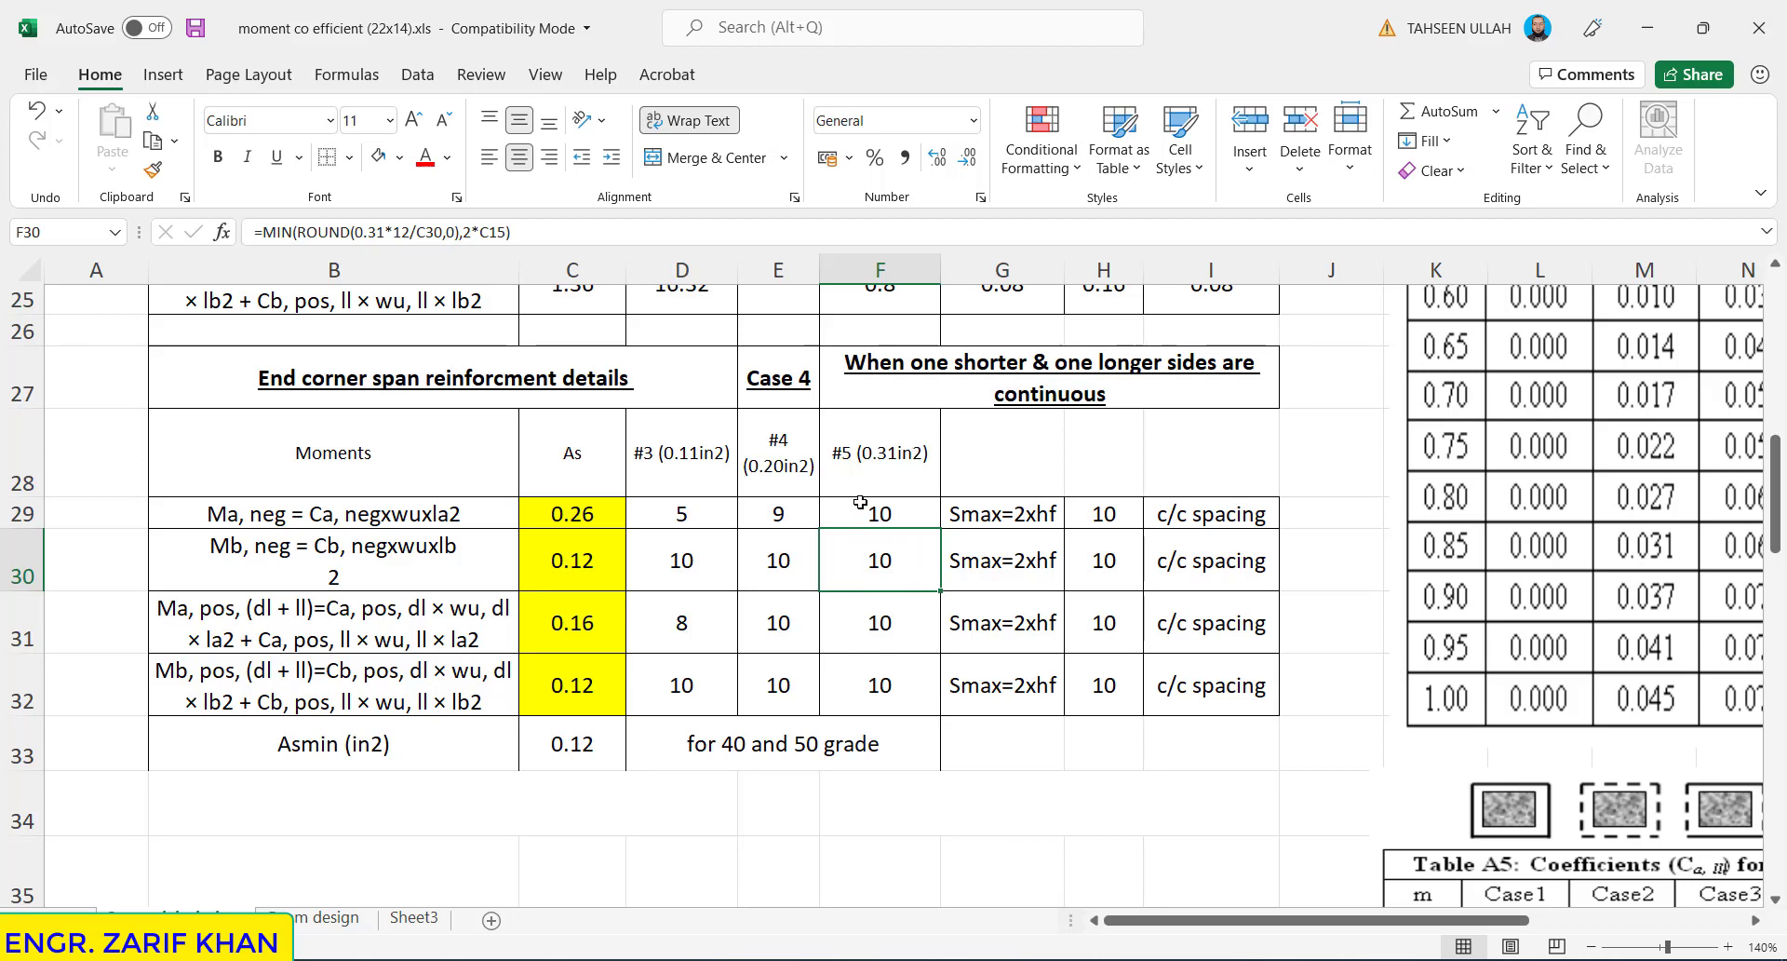
click(857, 506)
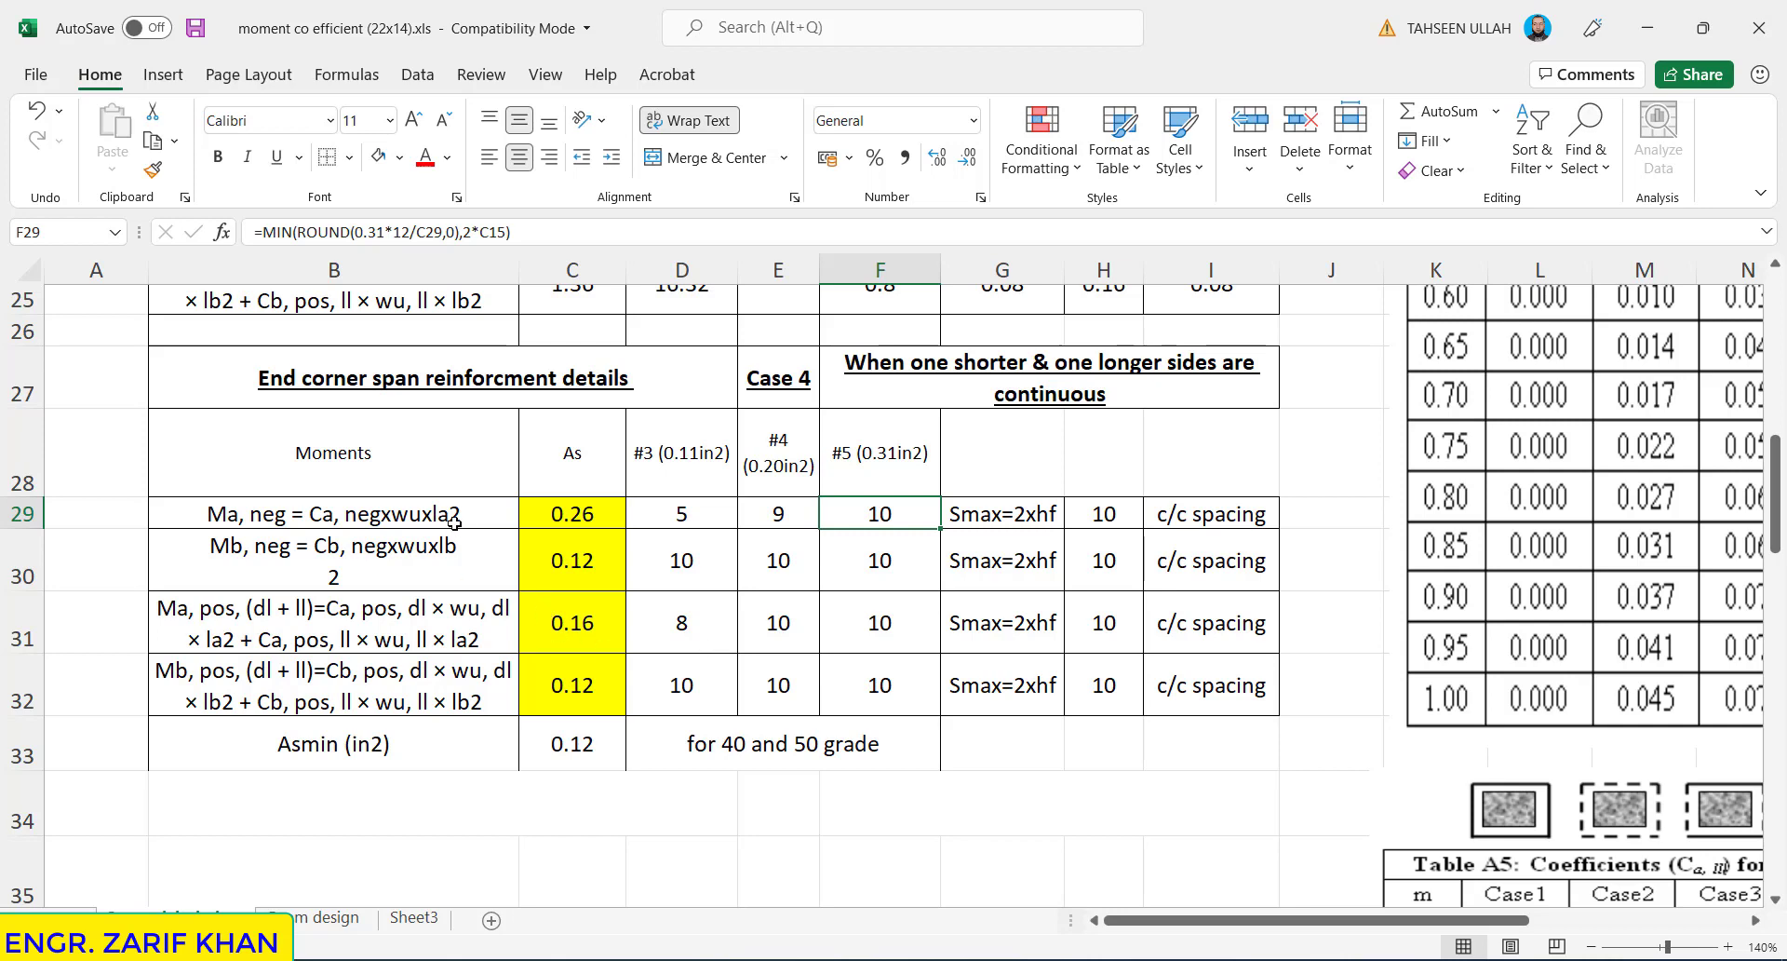
click(568, 455)
click(548, 507)
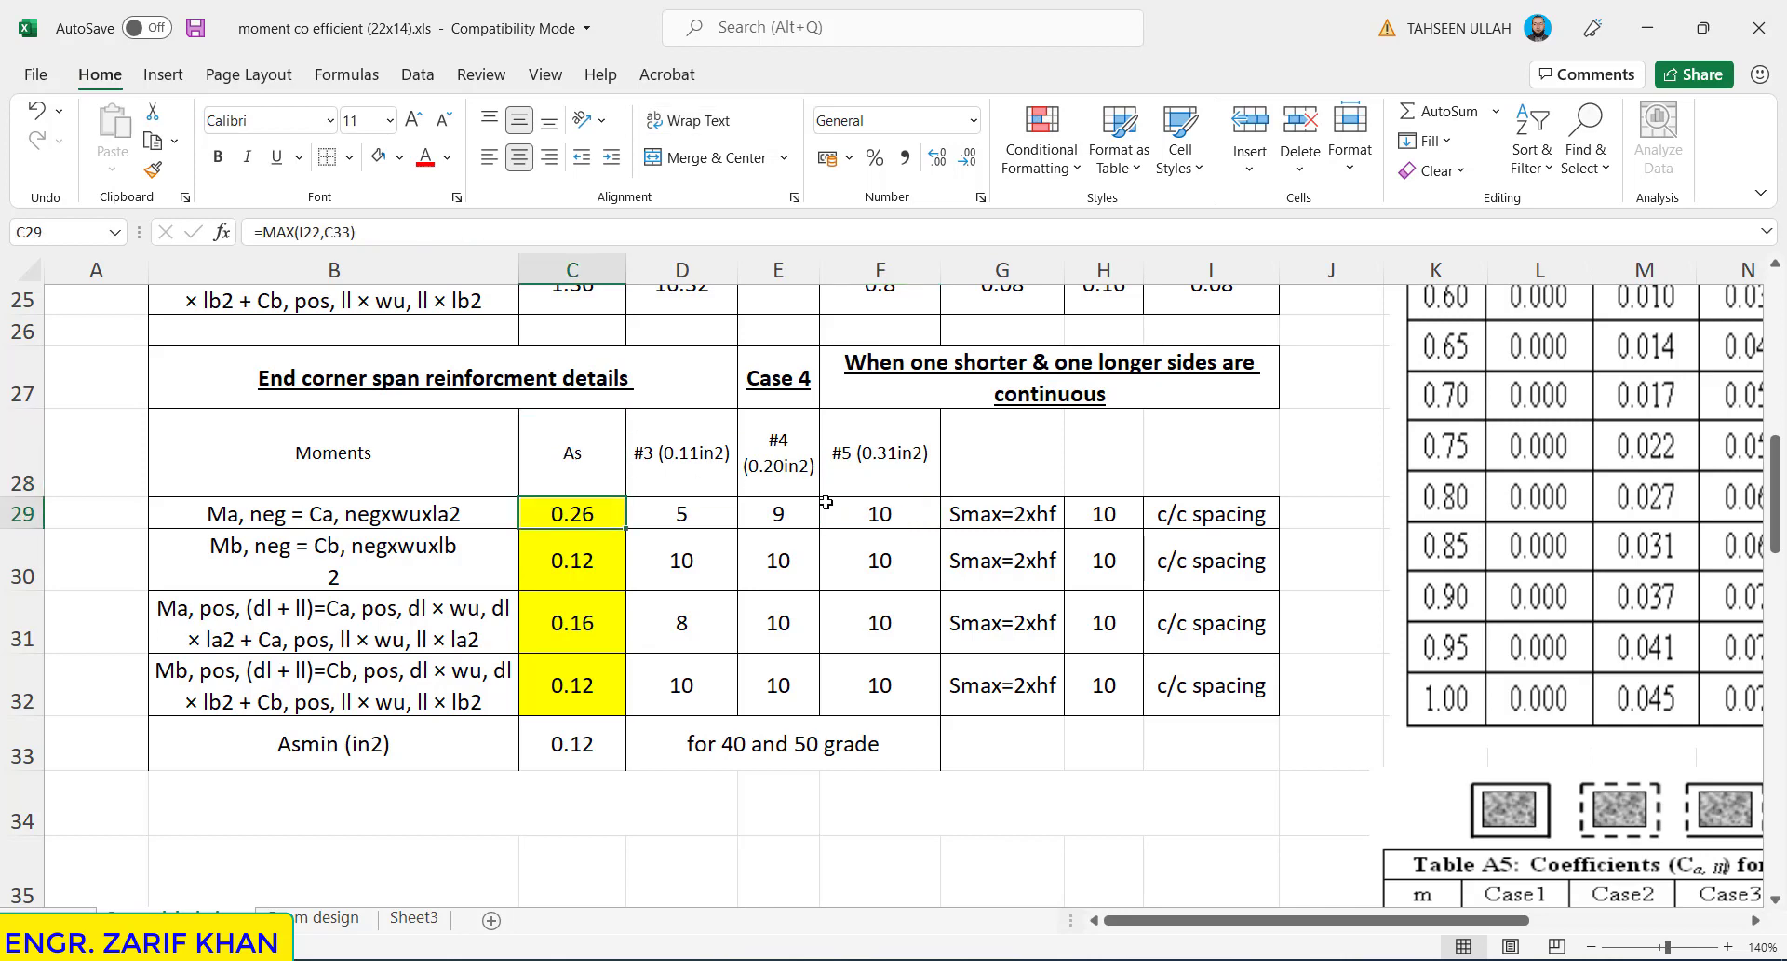
scroll(1722, 494, up, 2)
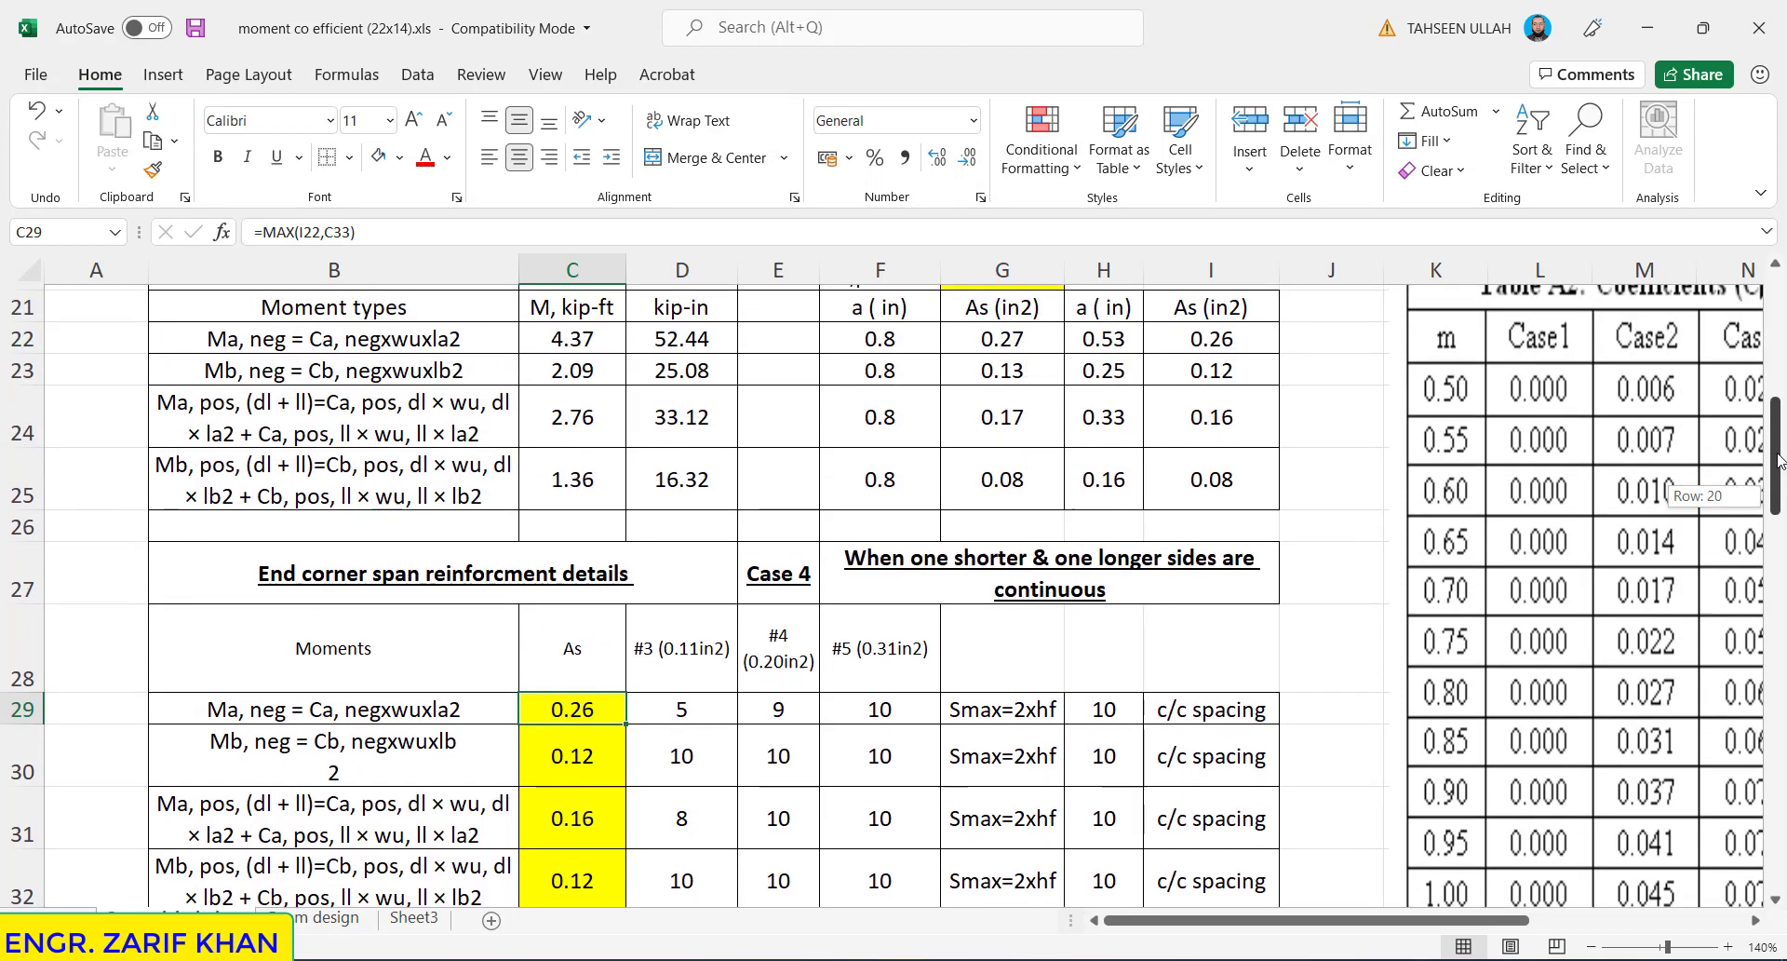
scroll(1712, 488, up, 1)
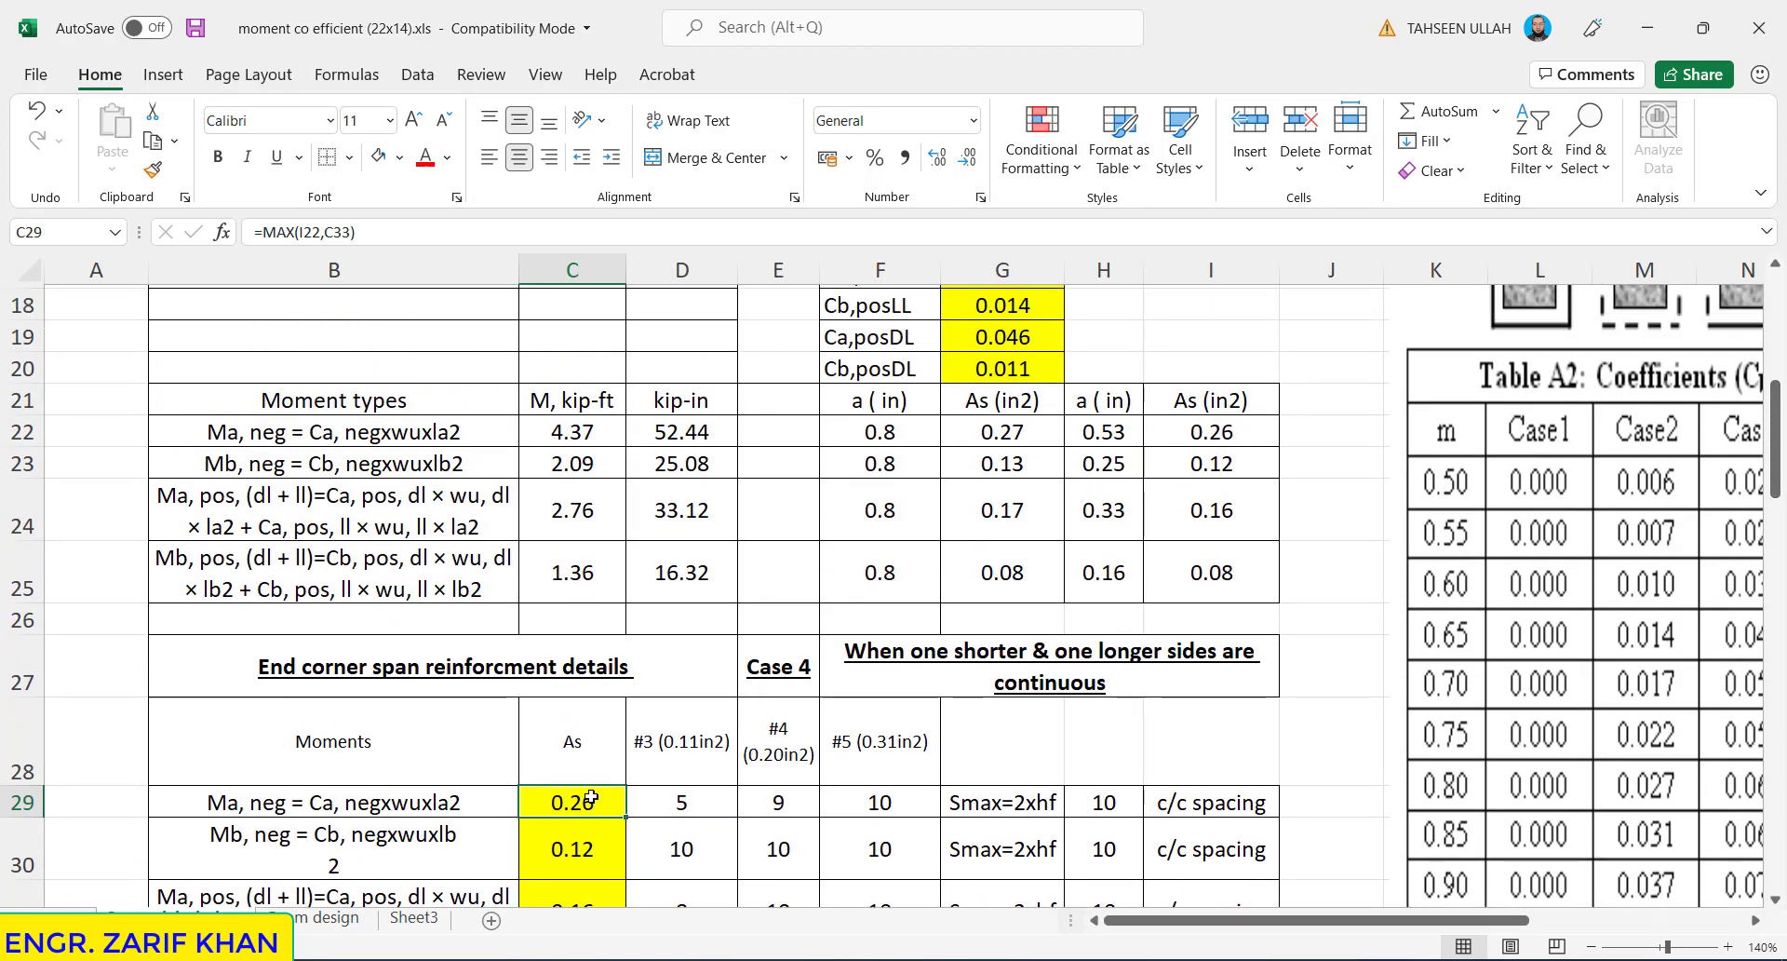
click(675, 800)
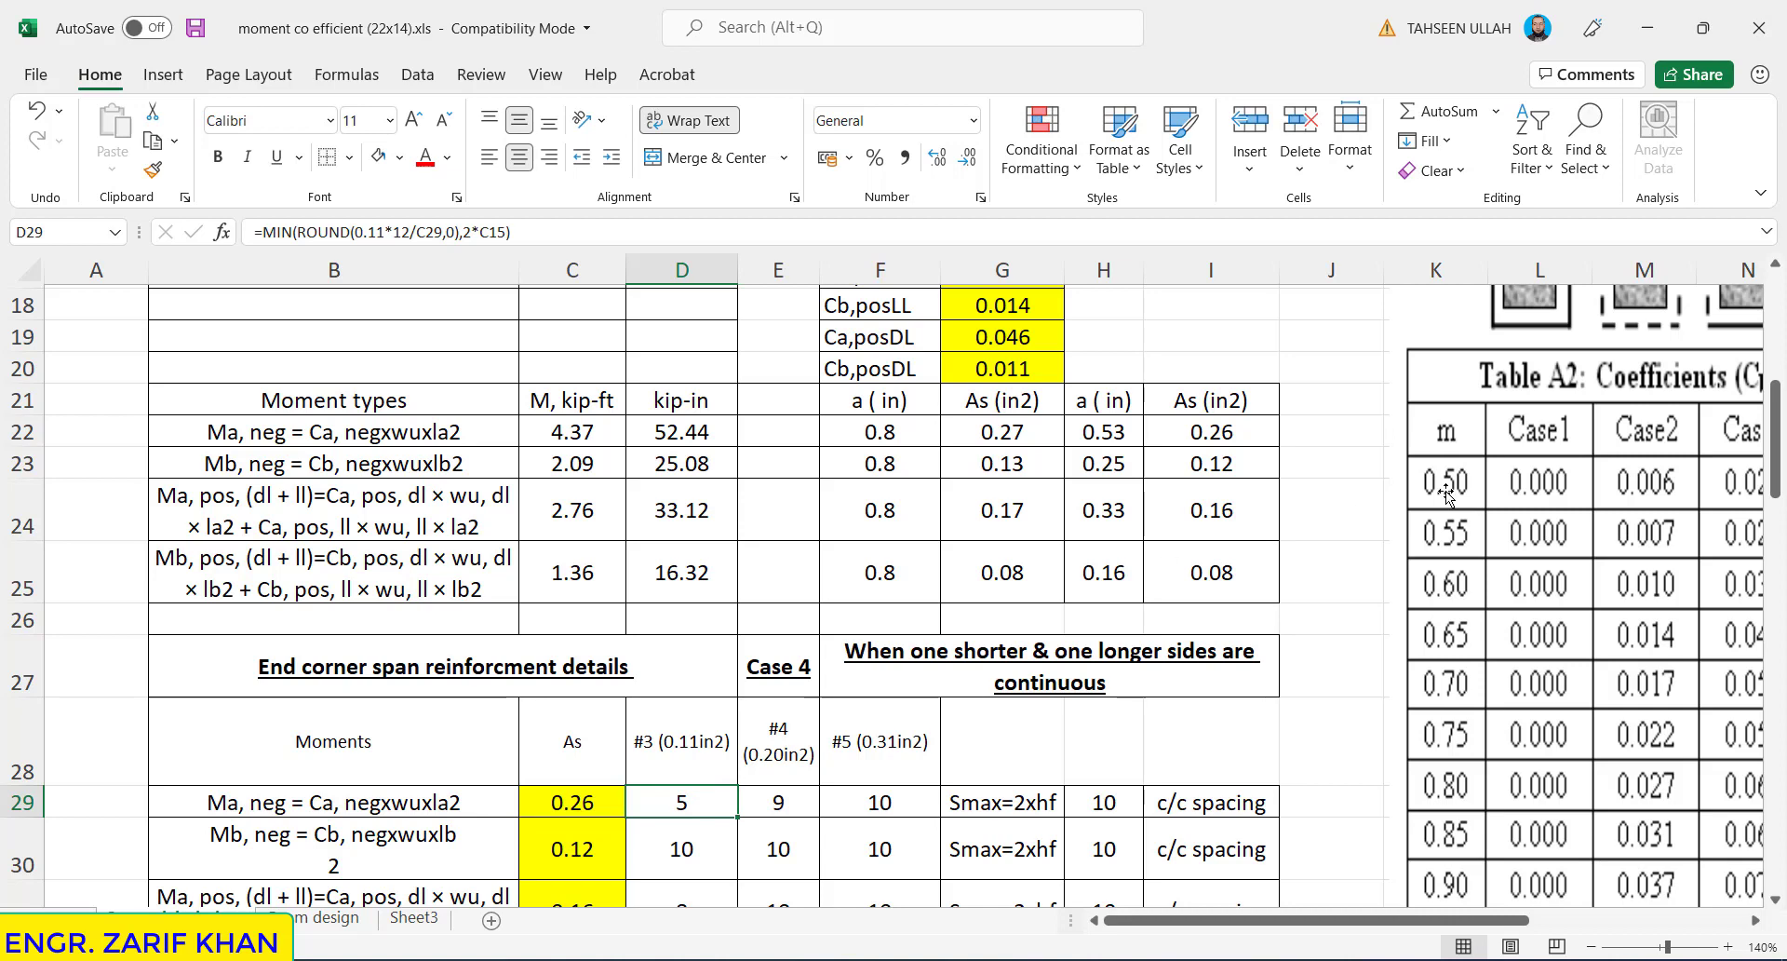
drag(1777, 434, 1780, 345)
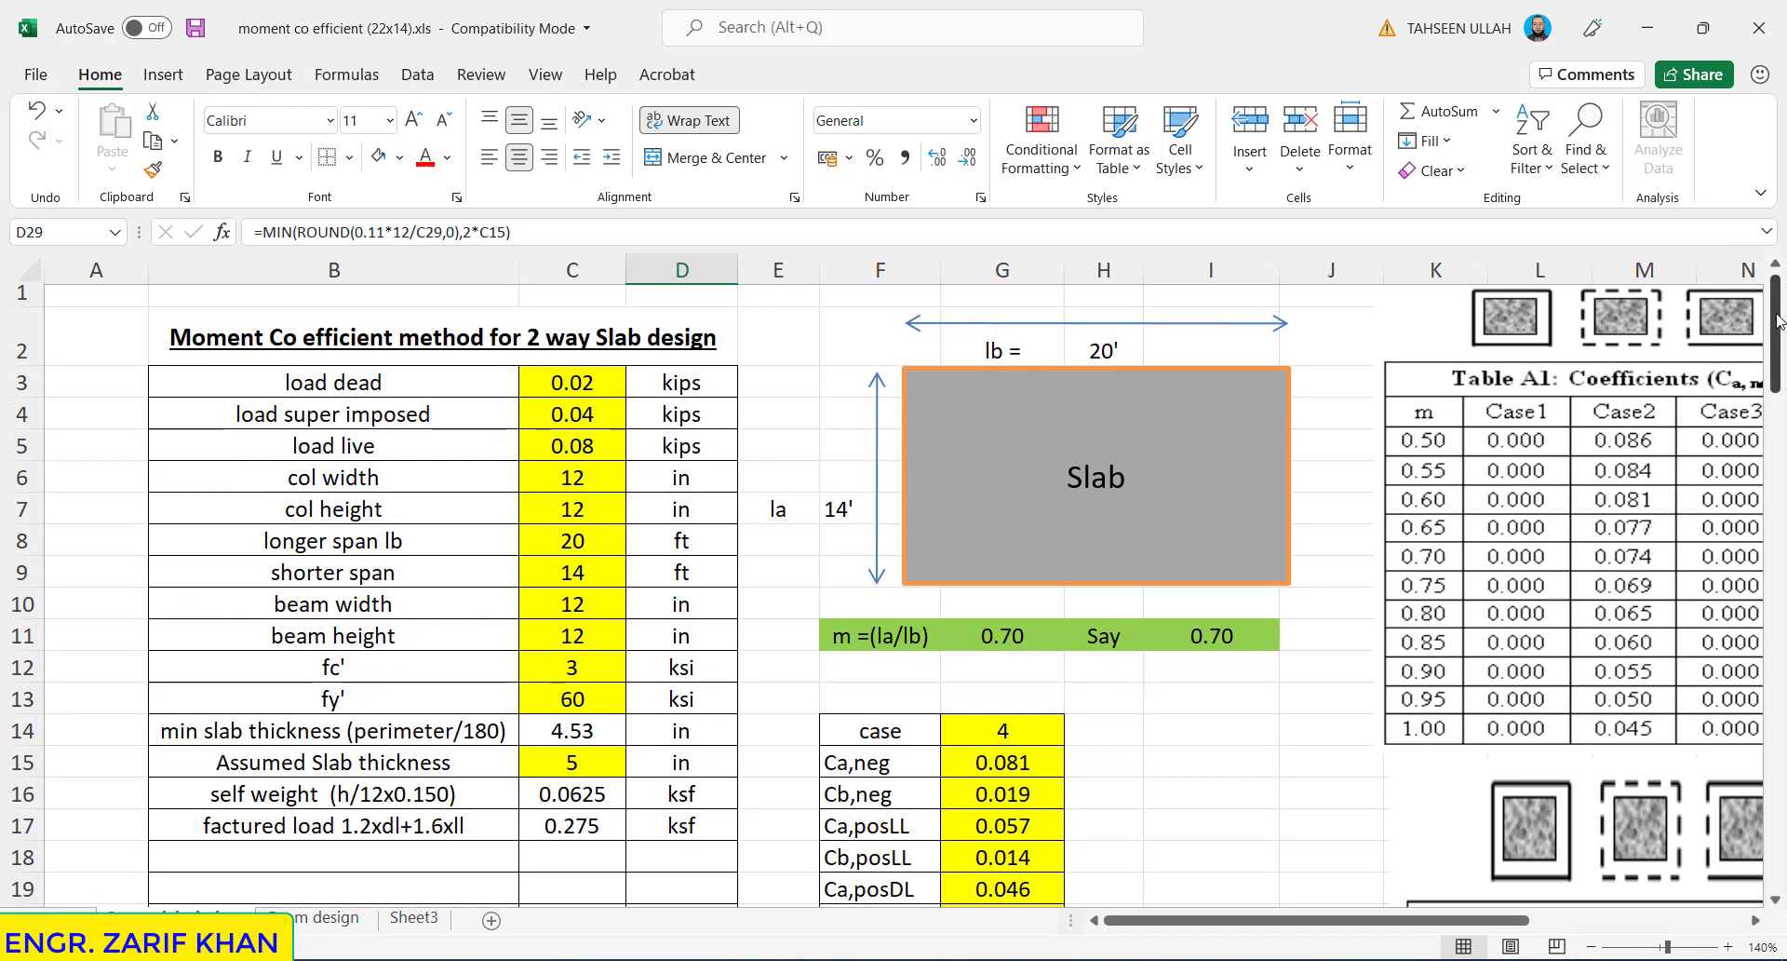
drag(1778, 321, 1780, 438)
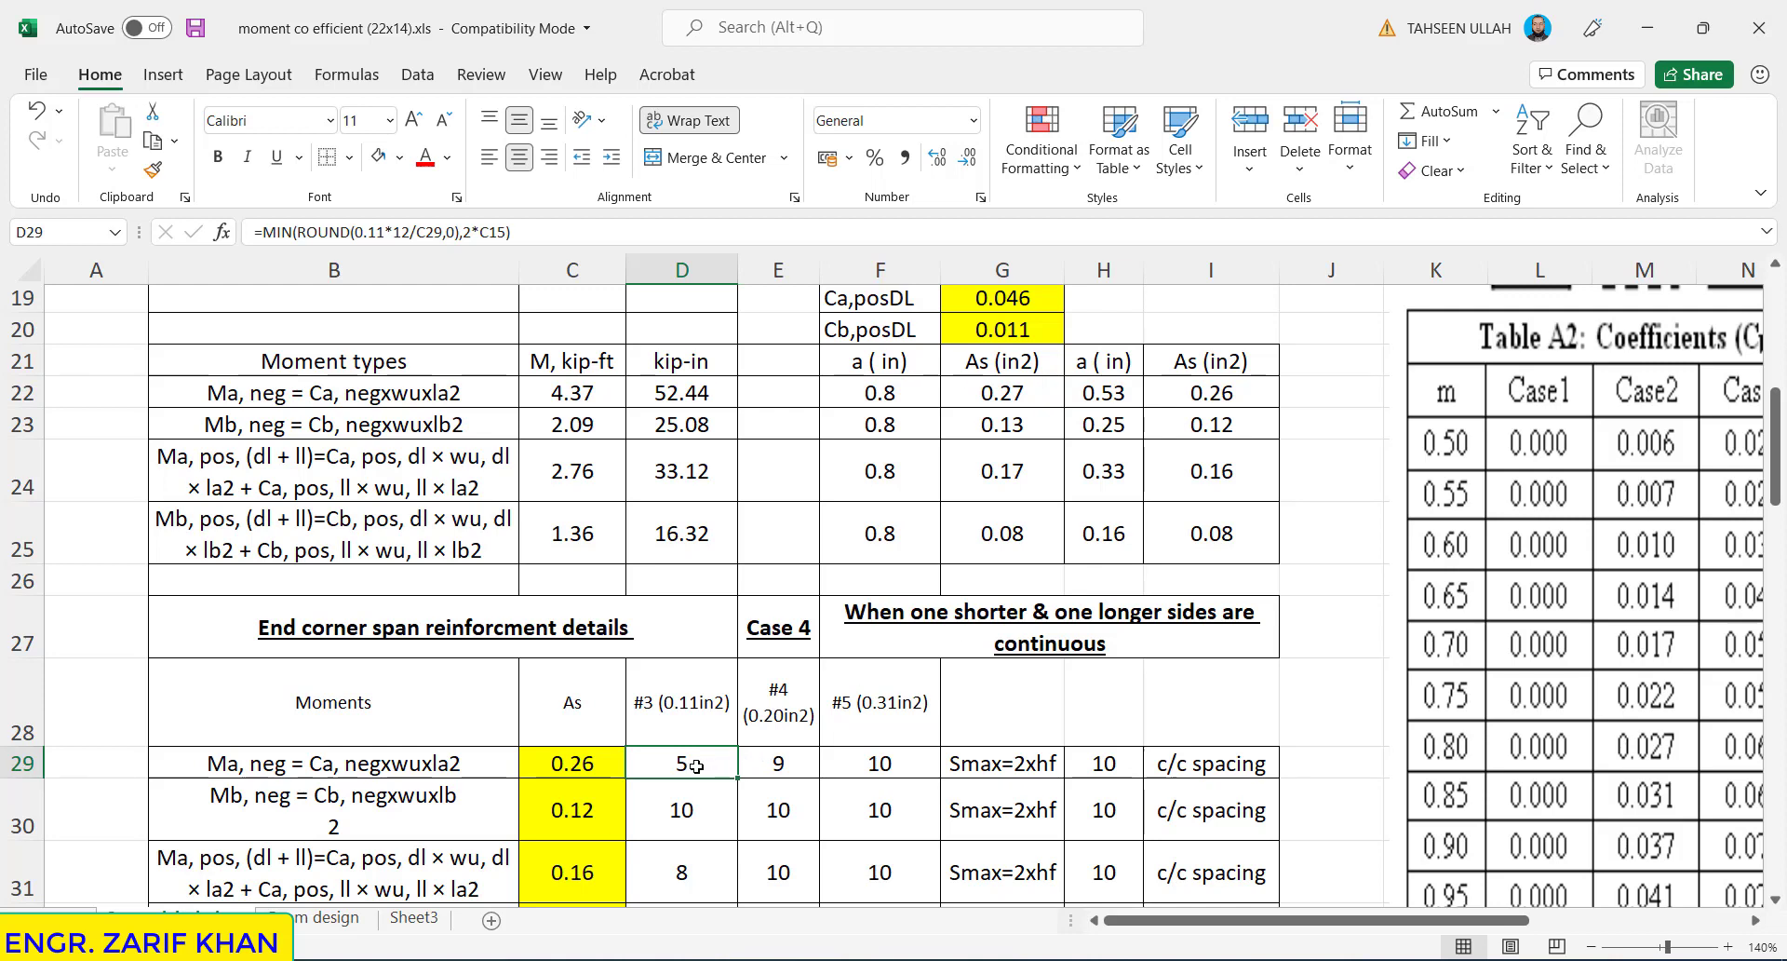
click(793, 761)
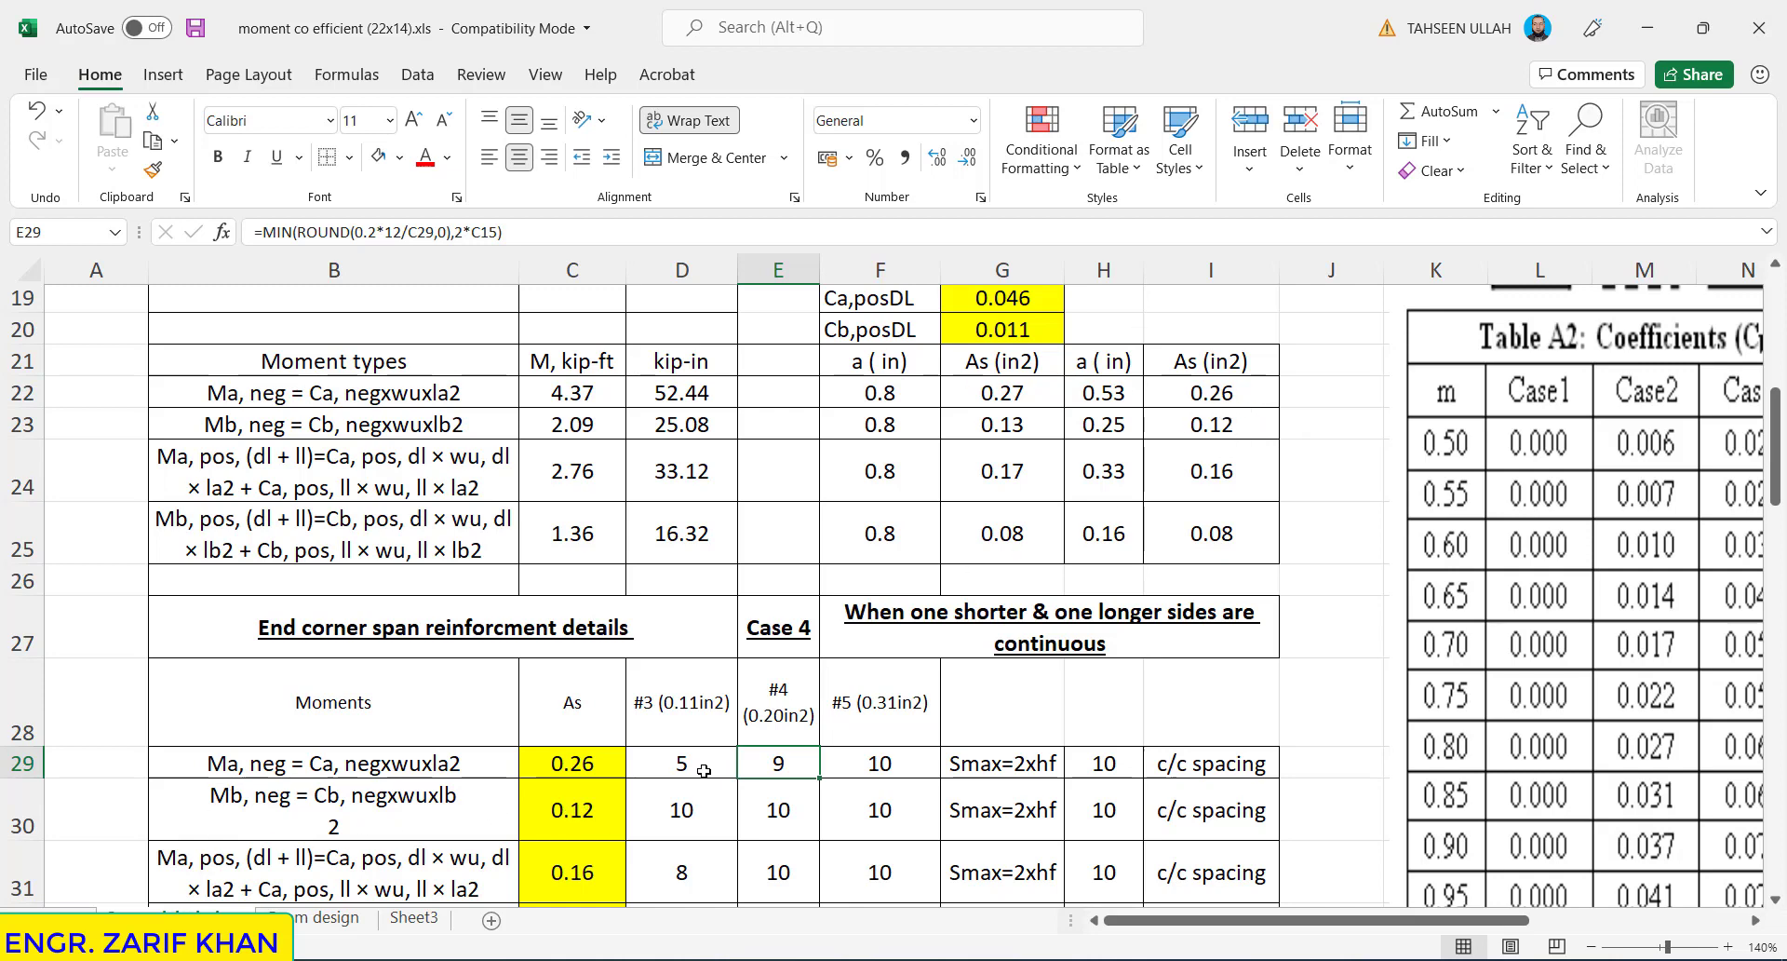
click(597, 814)
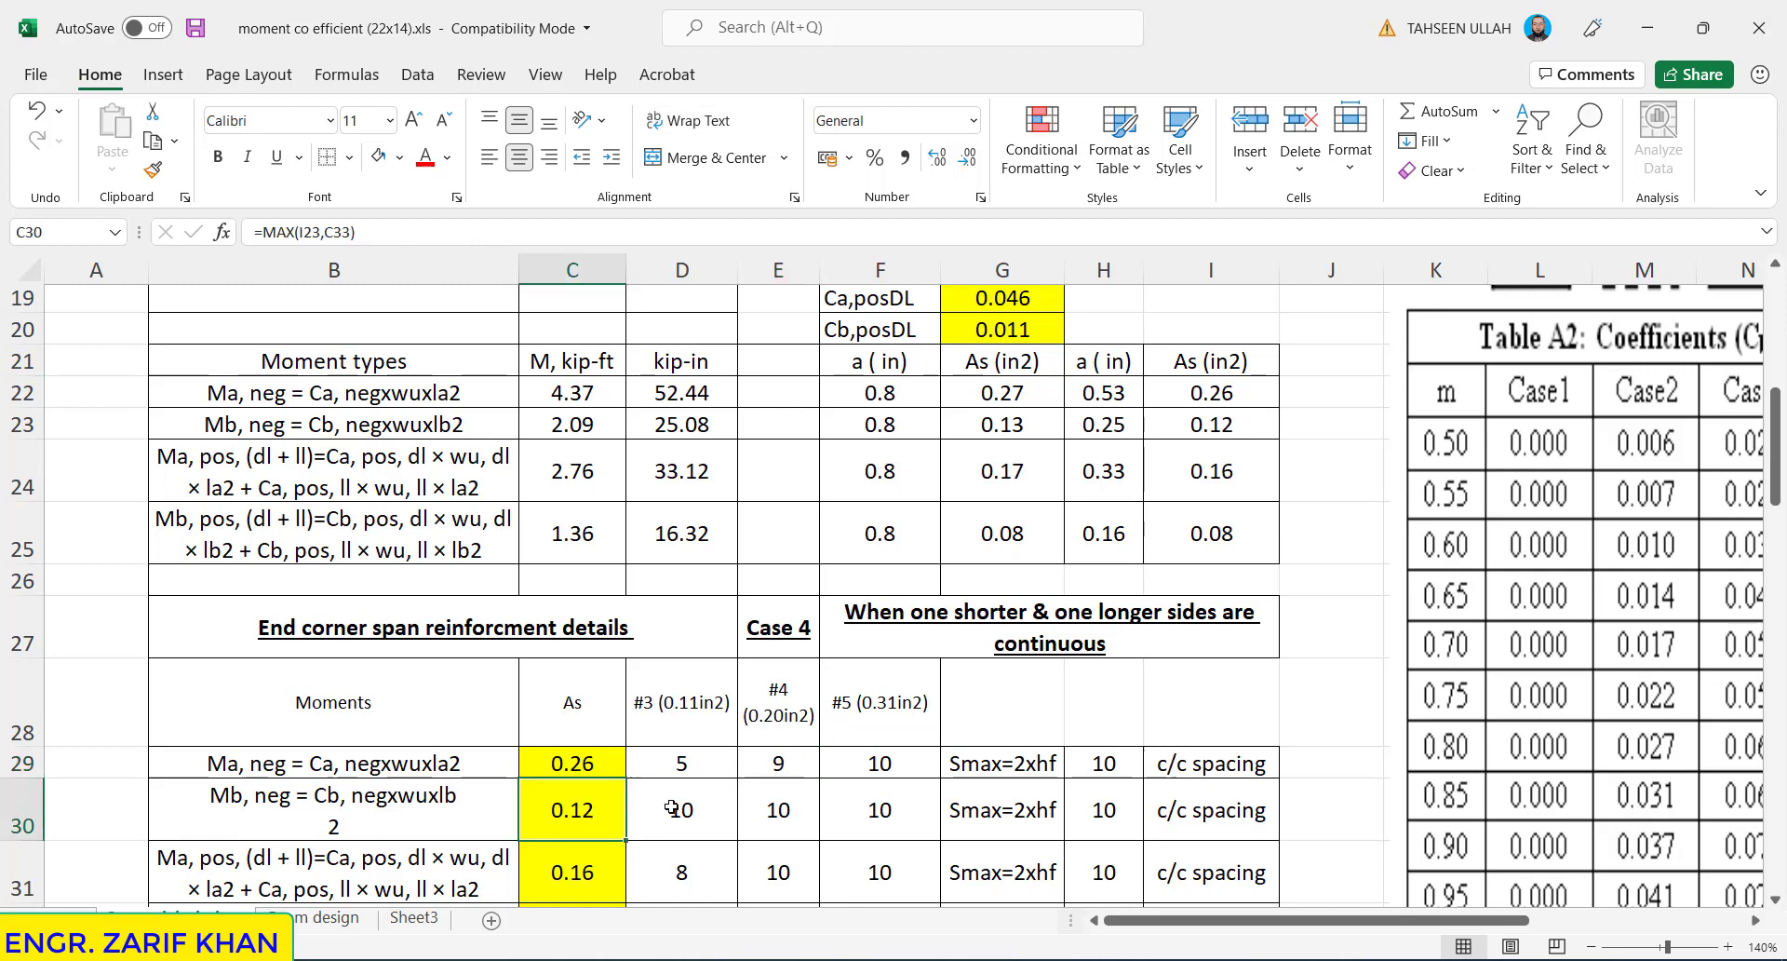
click(671, 808)
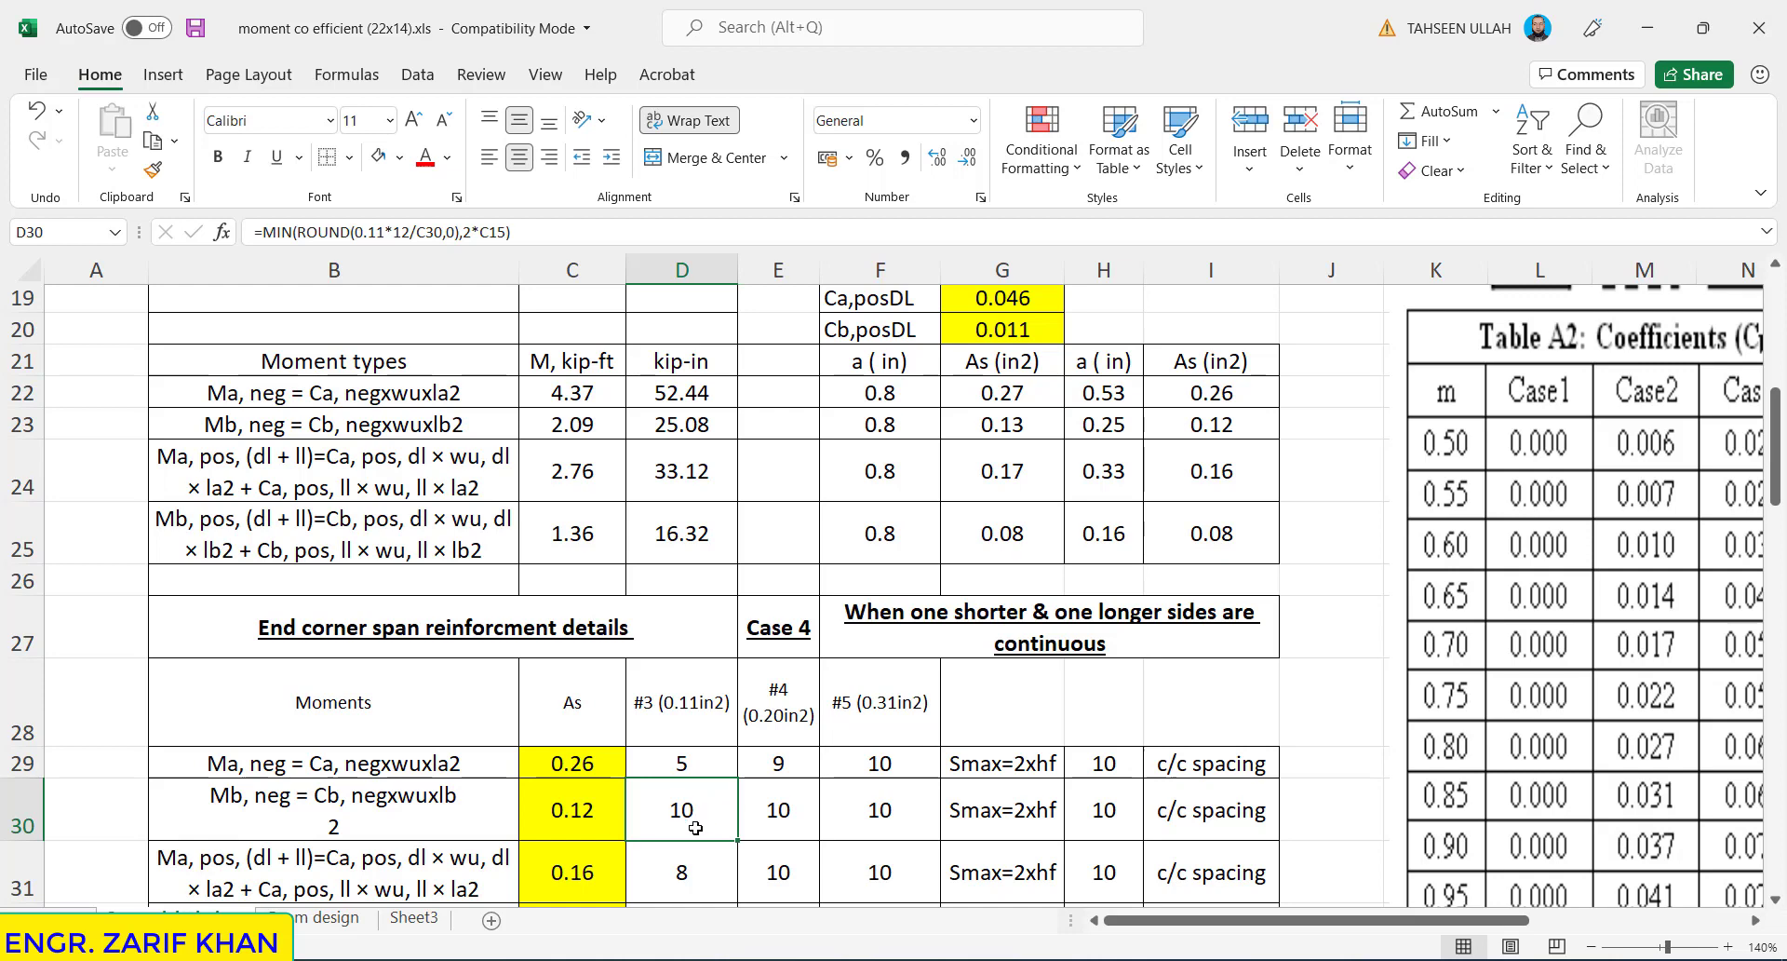
scroll(1777, 398, down, 3)
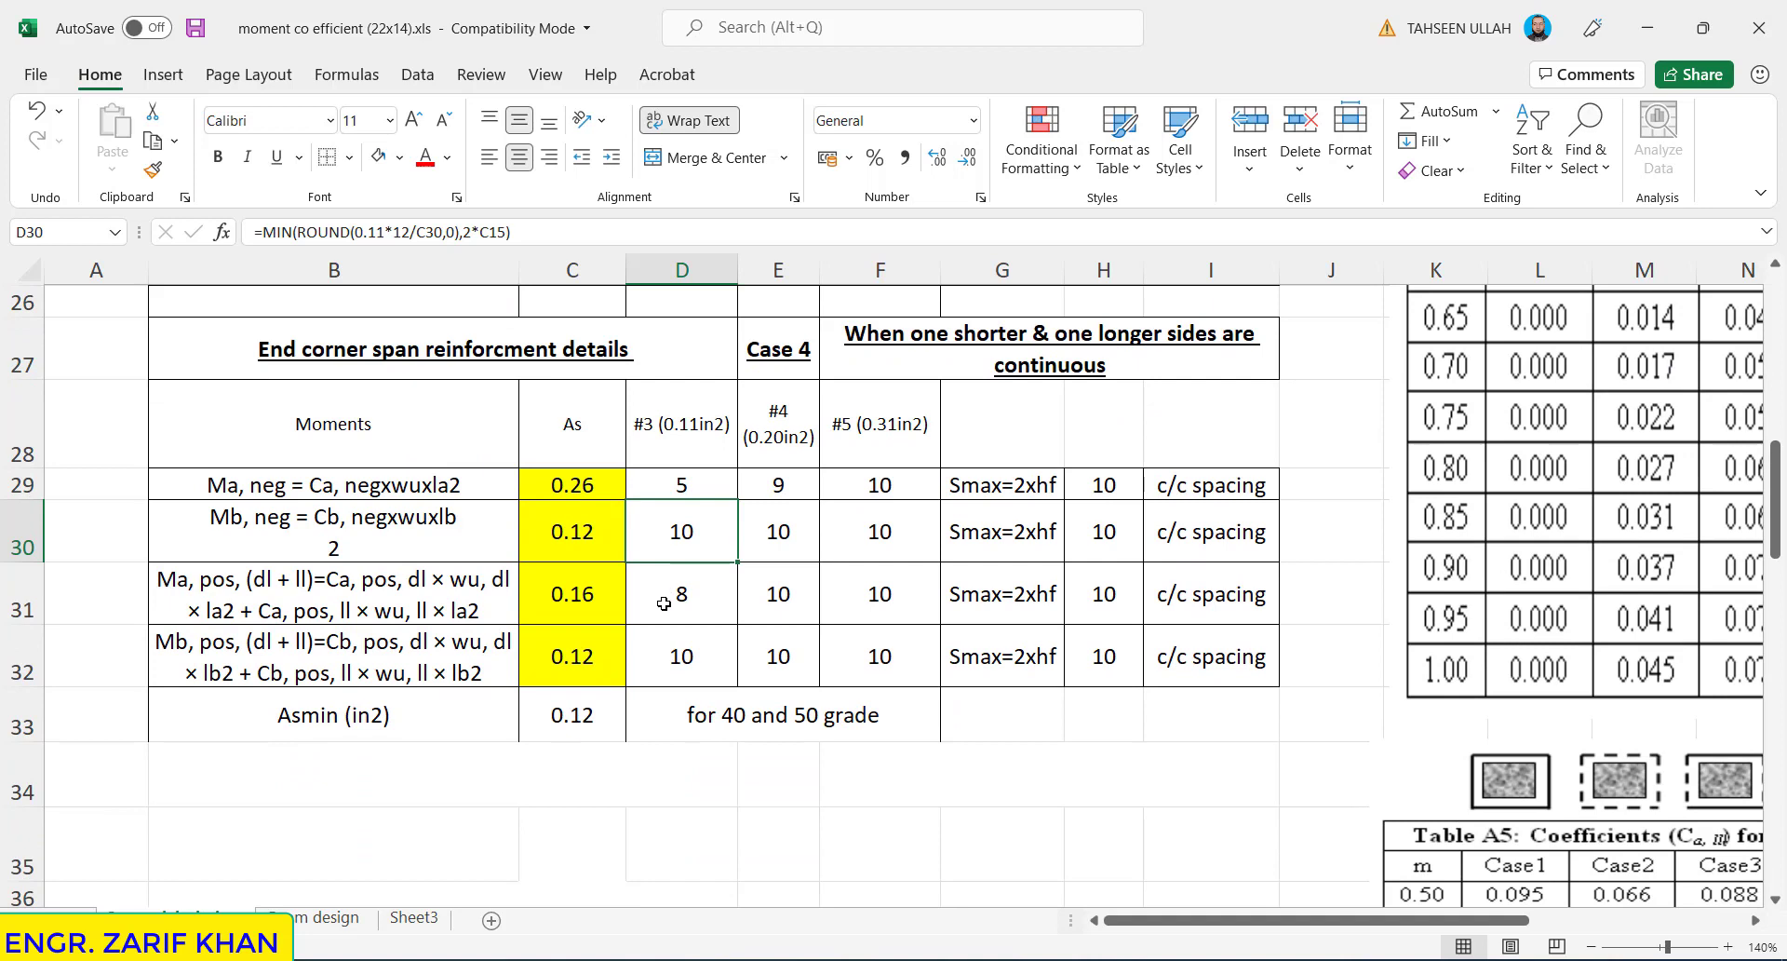
click(663, 605)
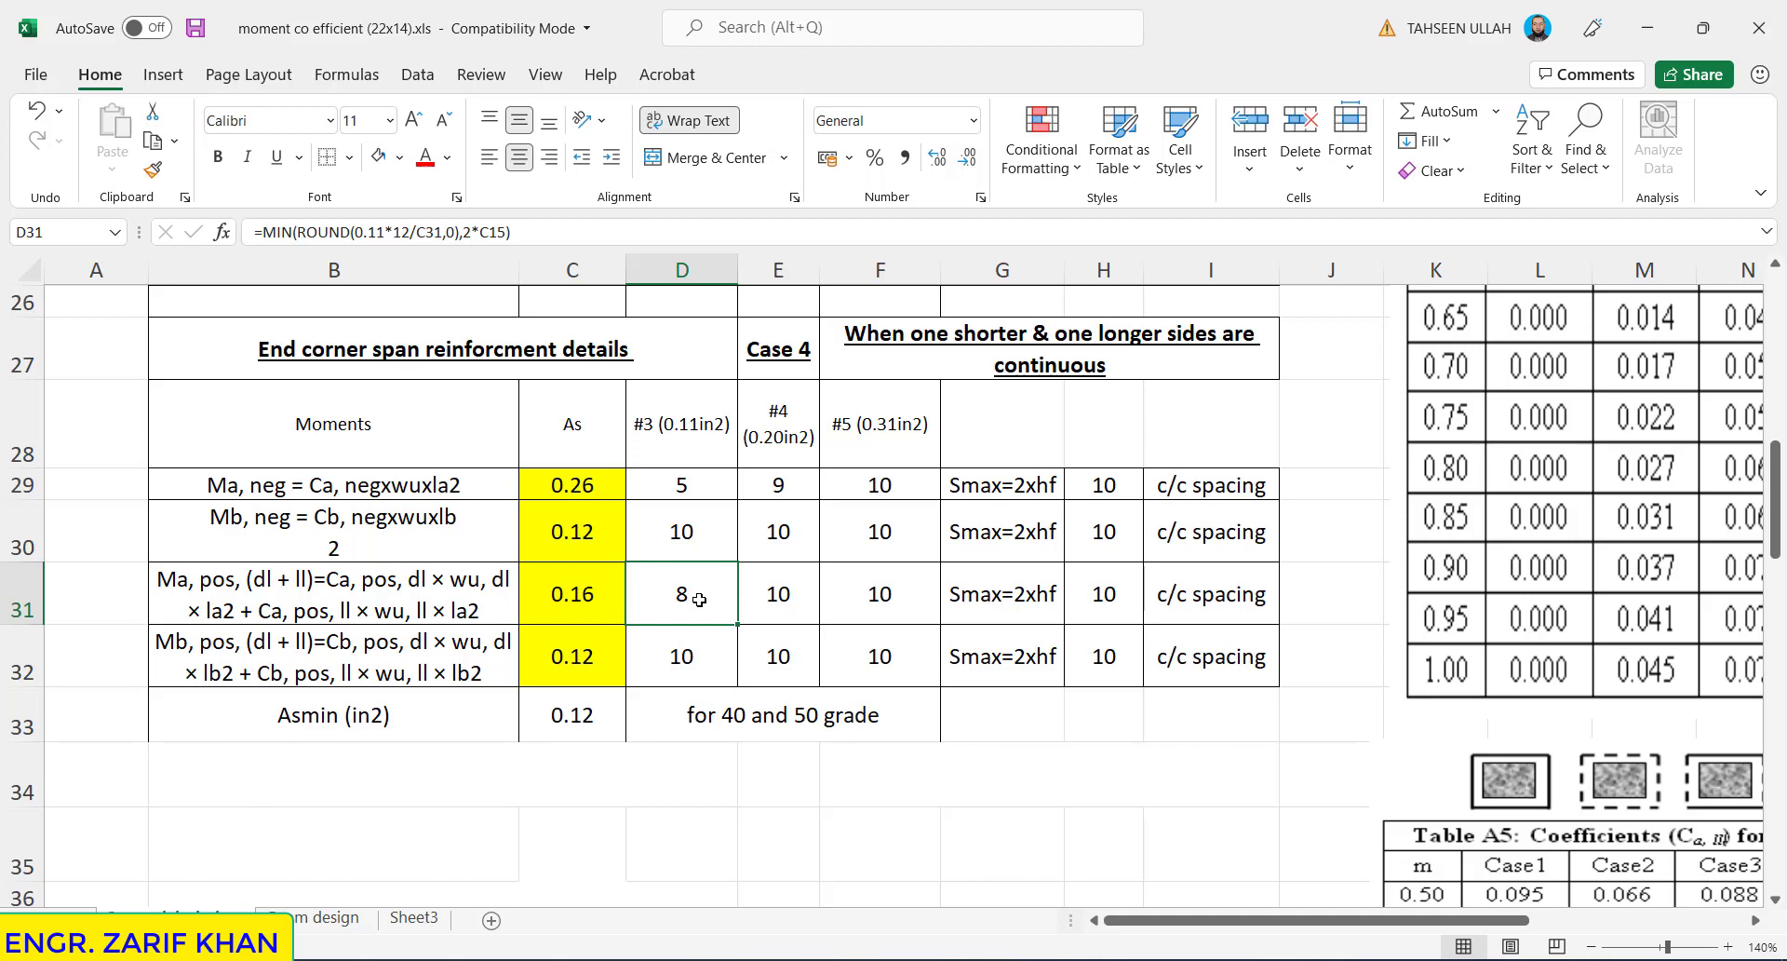
click(676, 541)
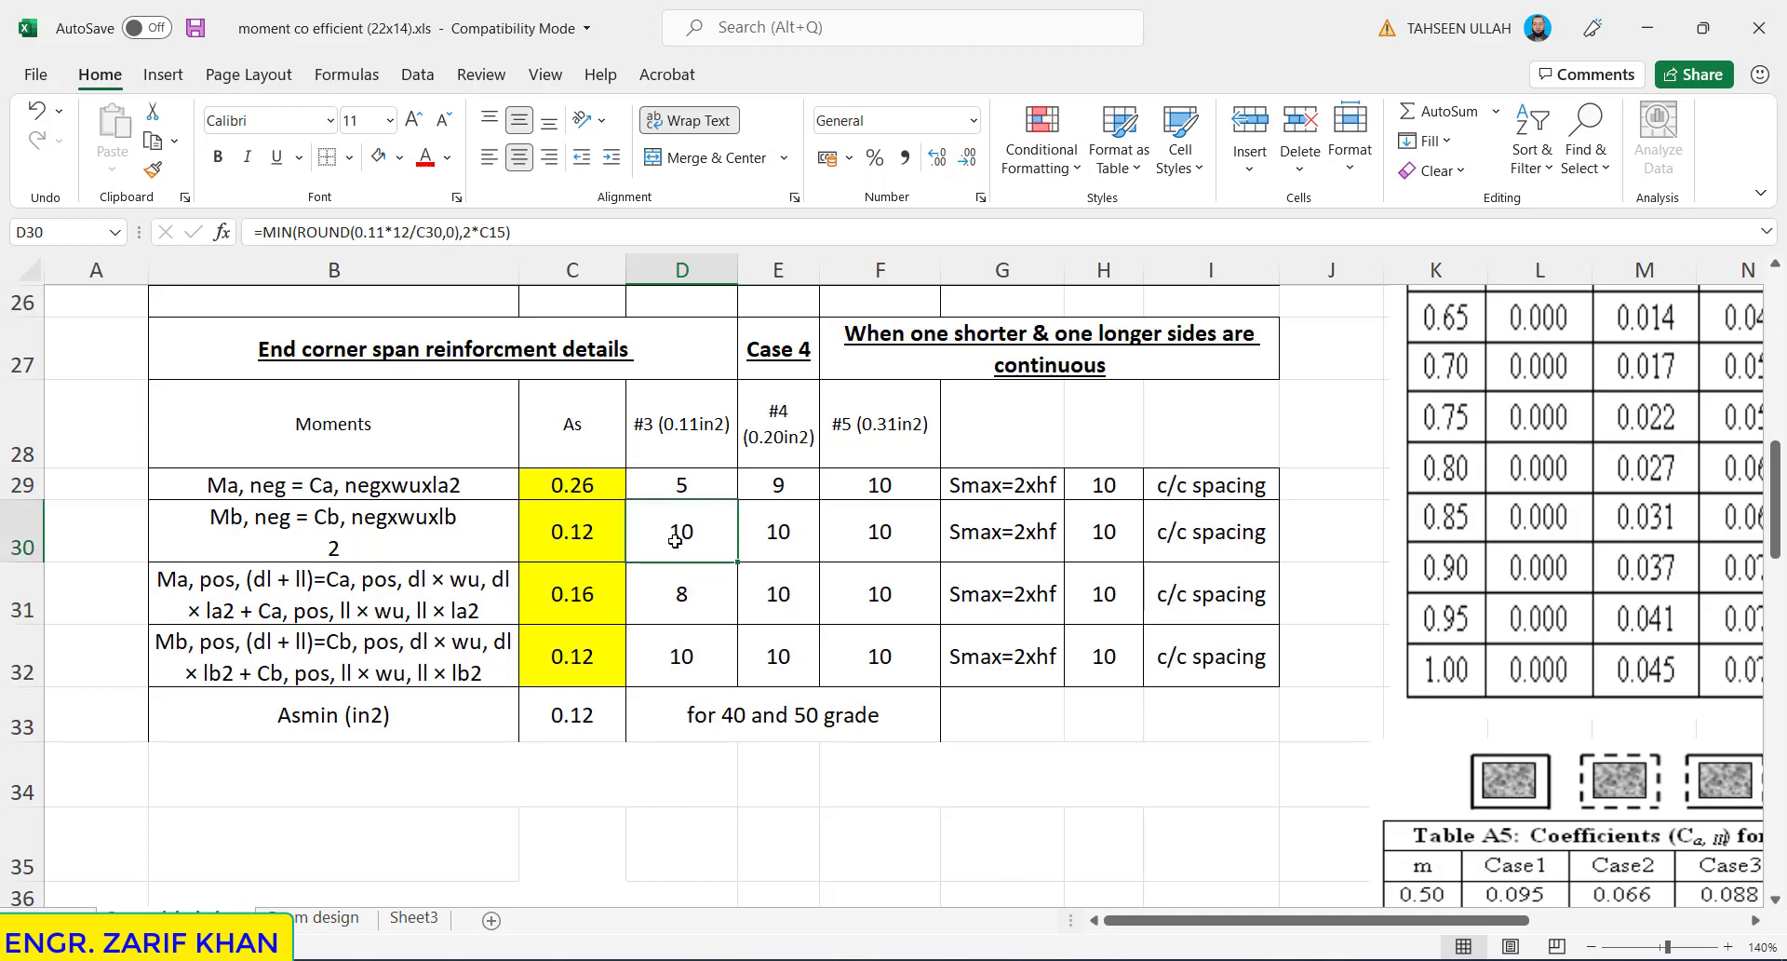
click(691, 600)
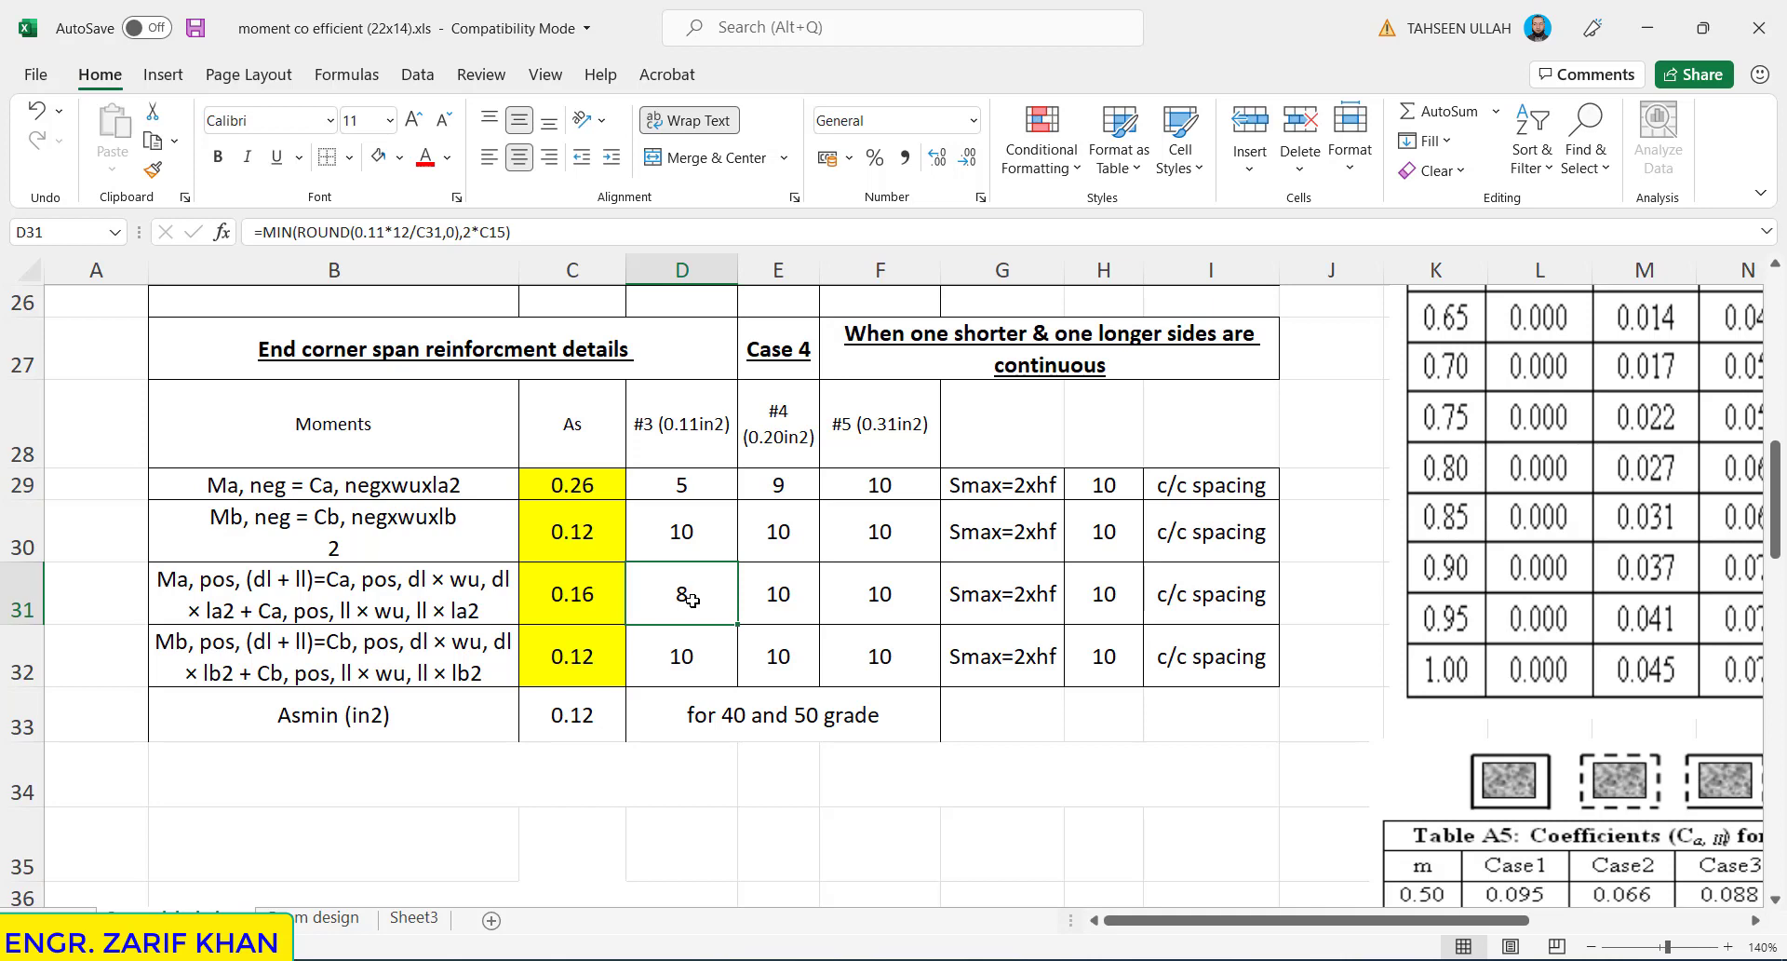
click(695, 527)
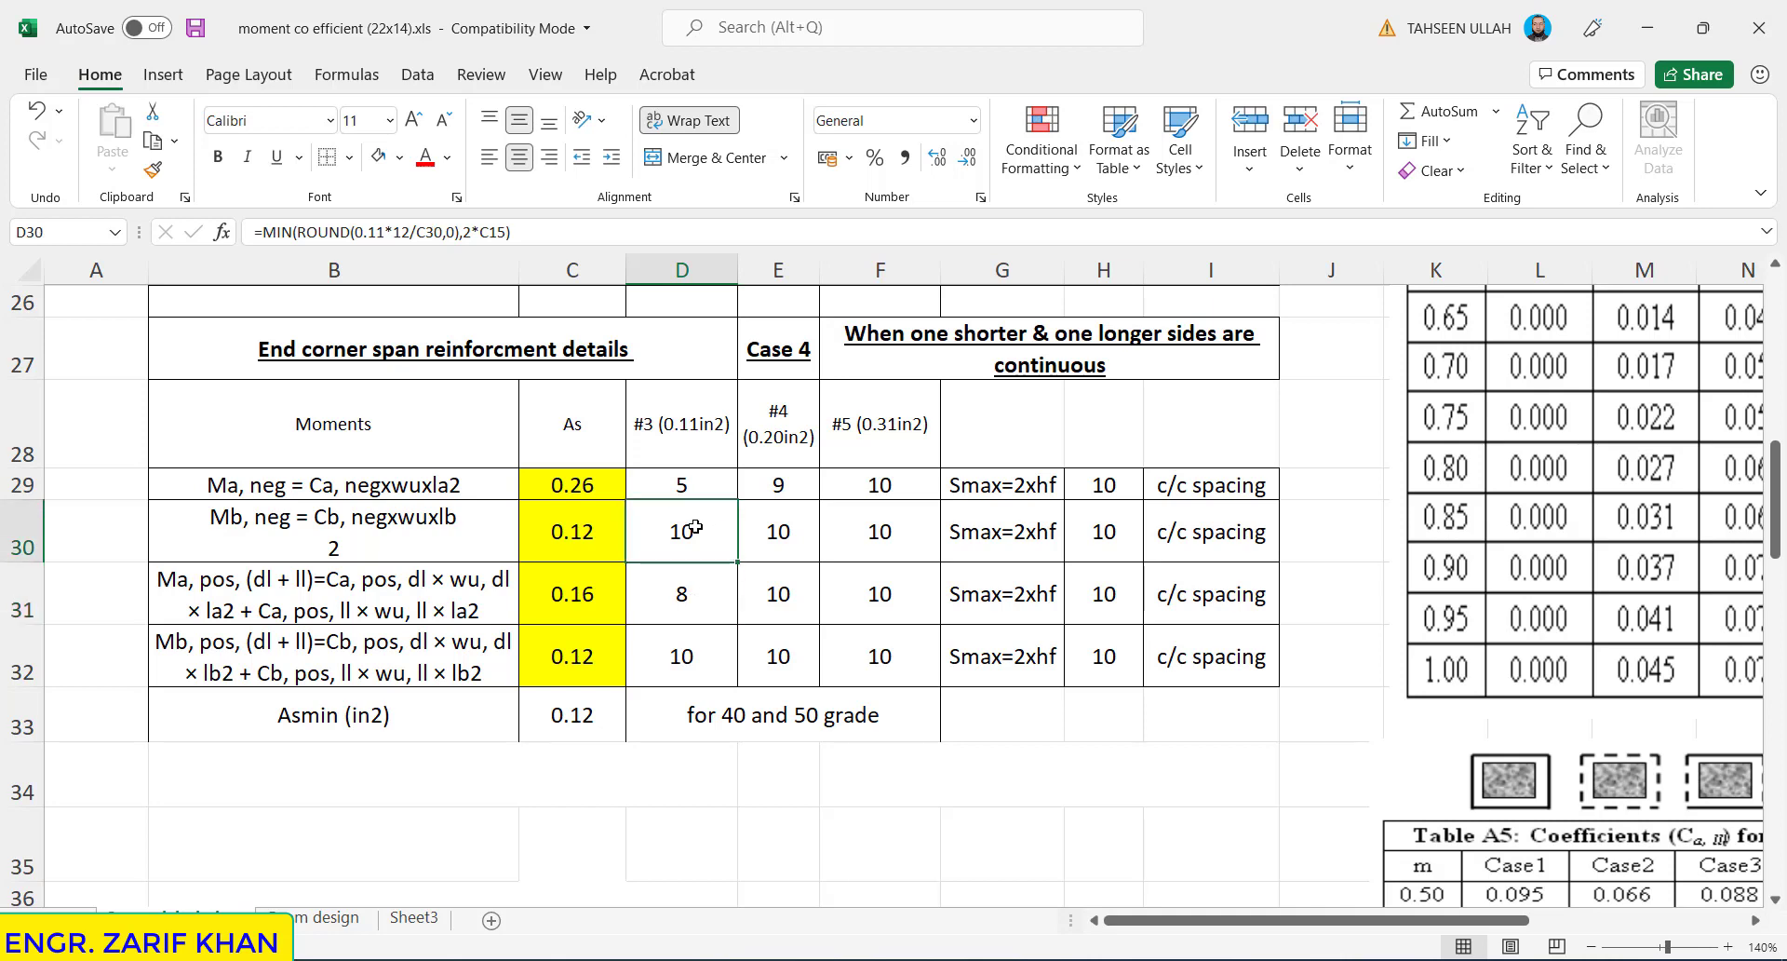
click(686, 592)
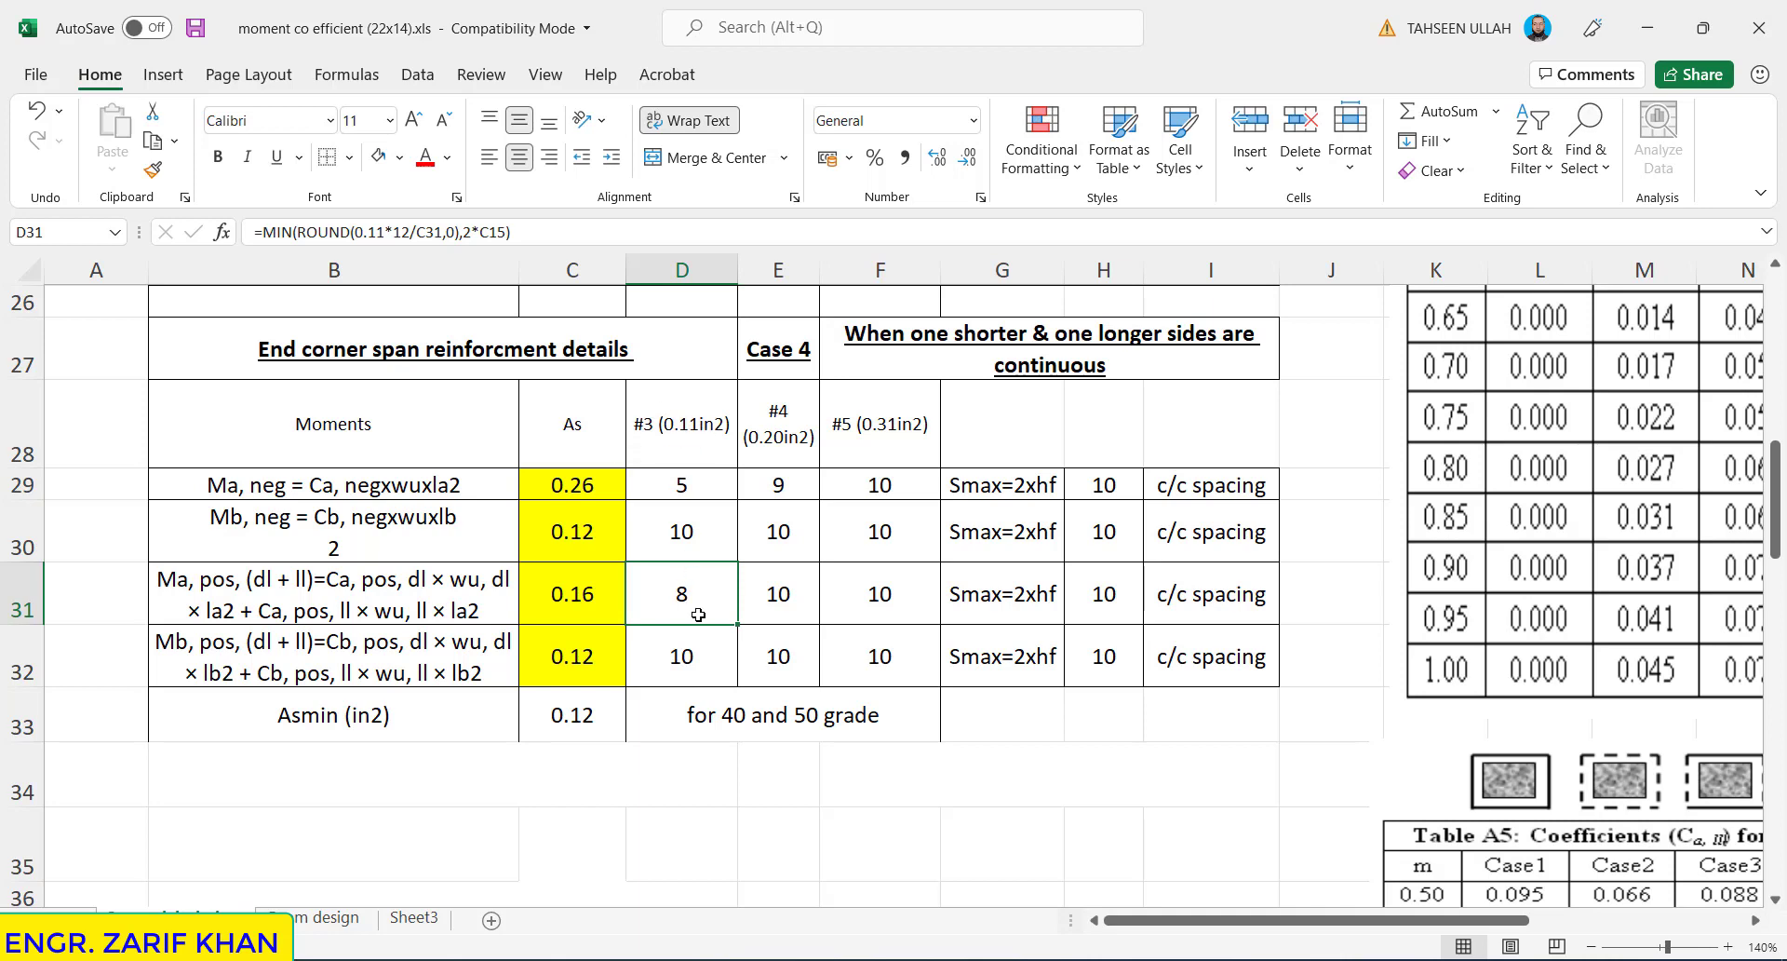
click(684, 664)
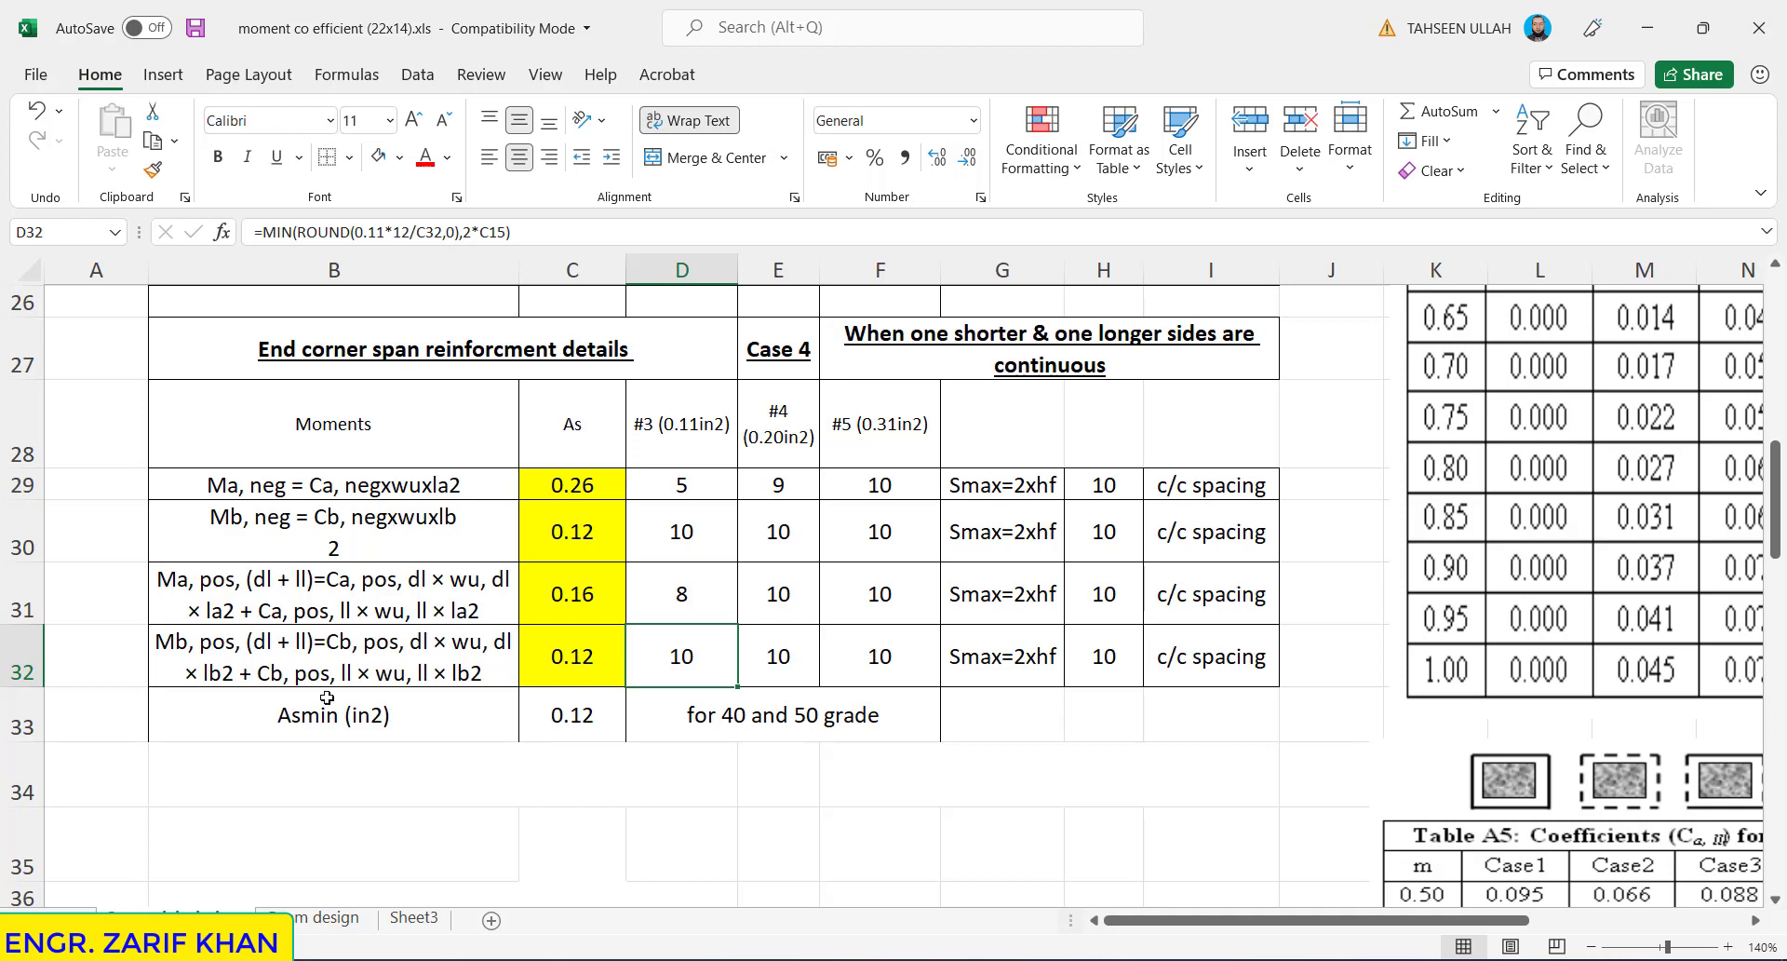
click(545, 714)
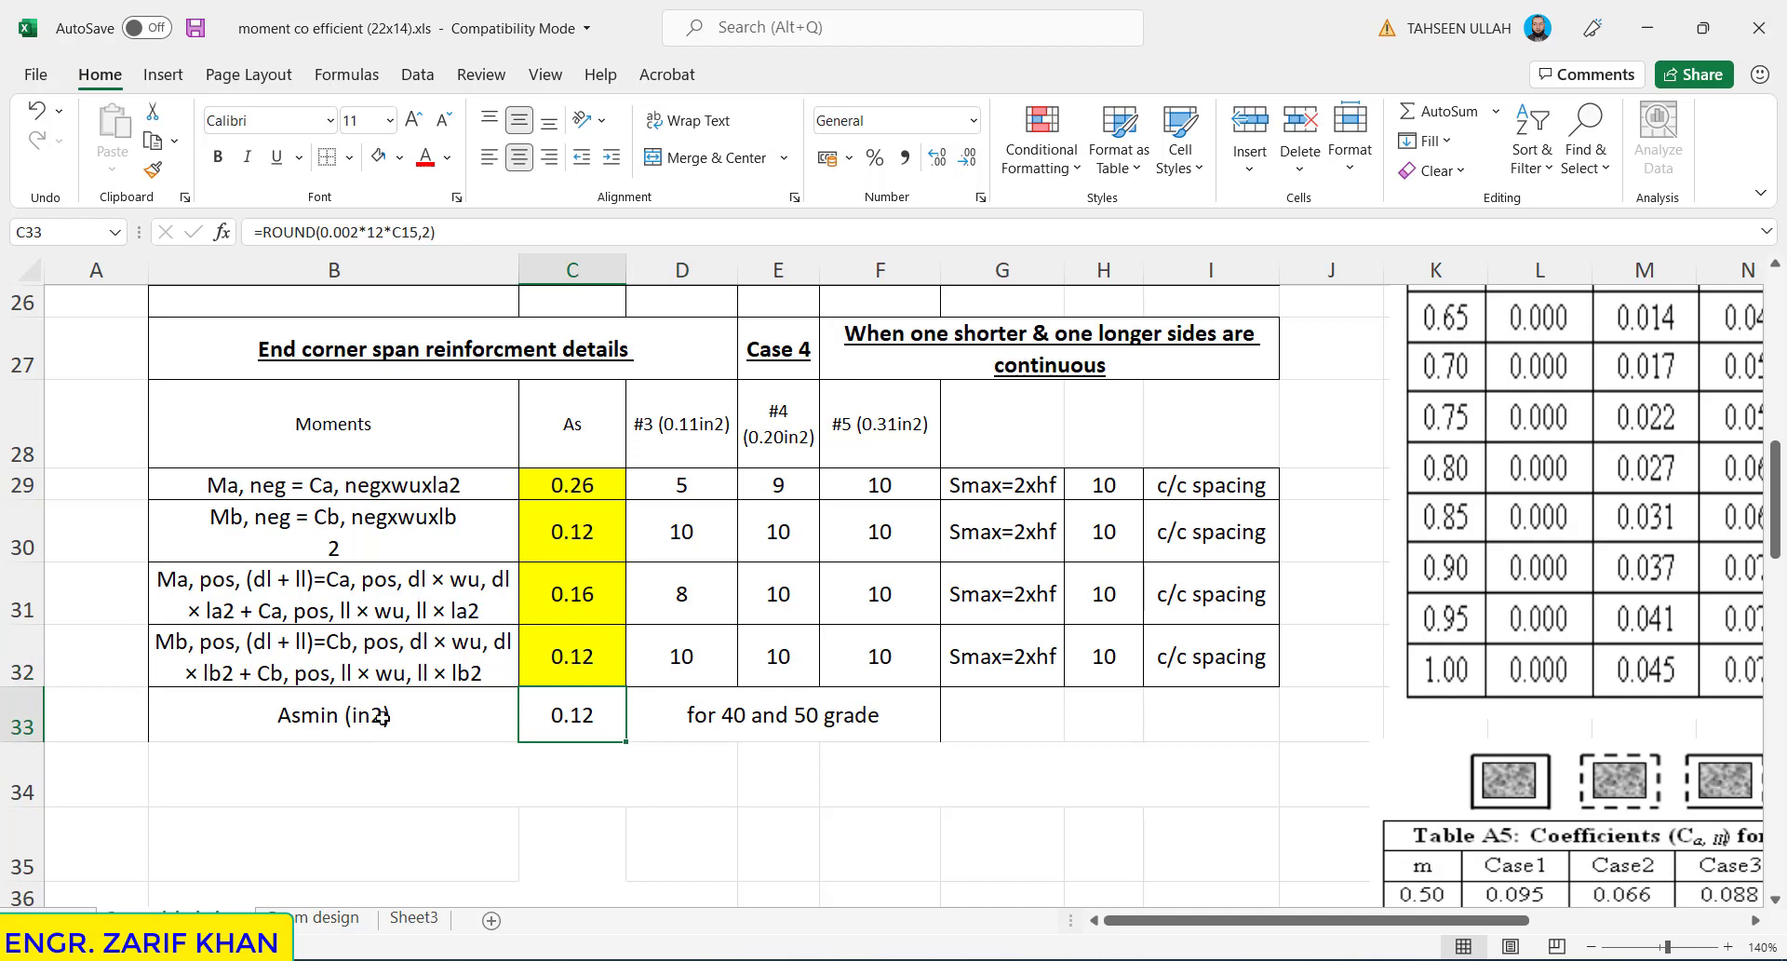
- Inspect the Asmin (in2) row and the minimum steel area formula in C33
click(270, 719)
drag(422, 722, 628, 739)
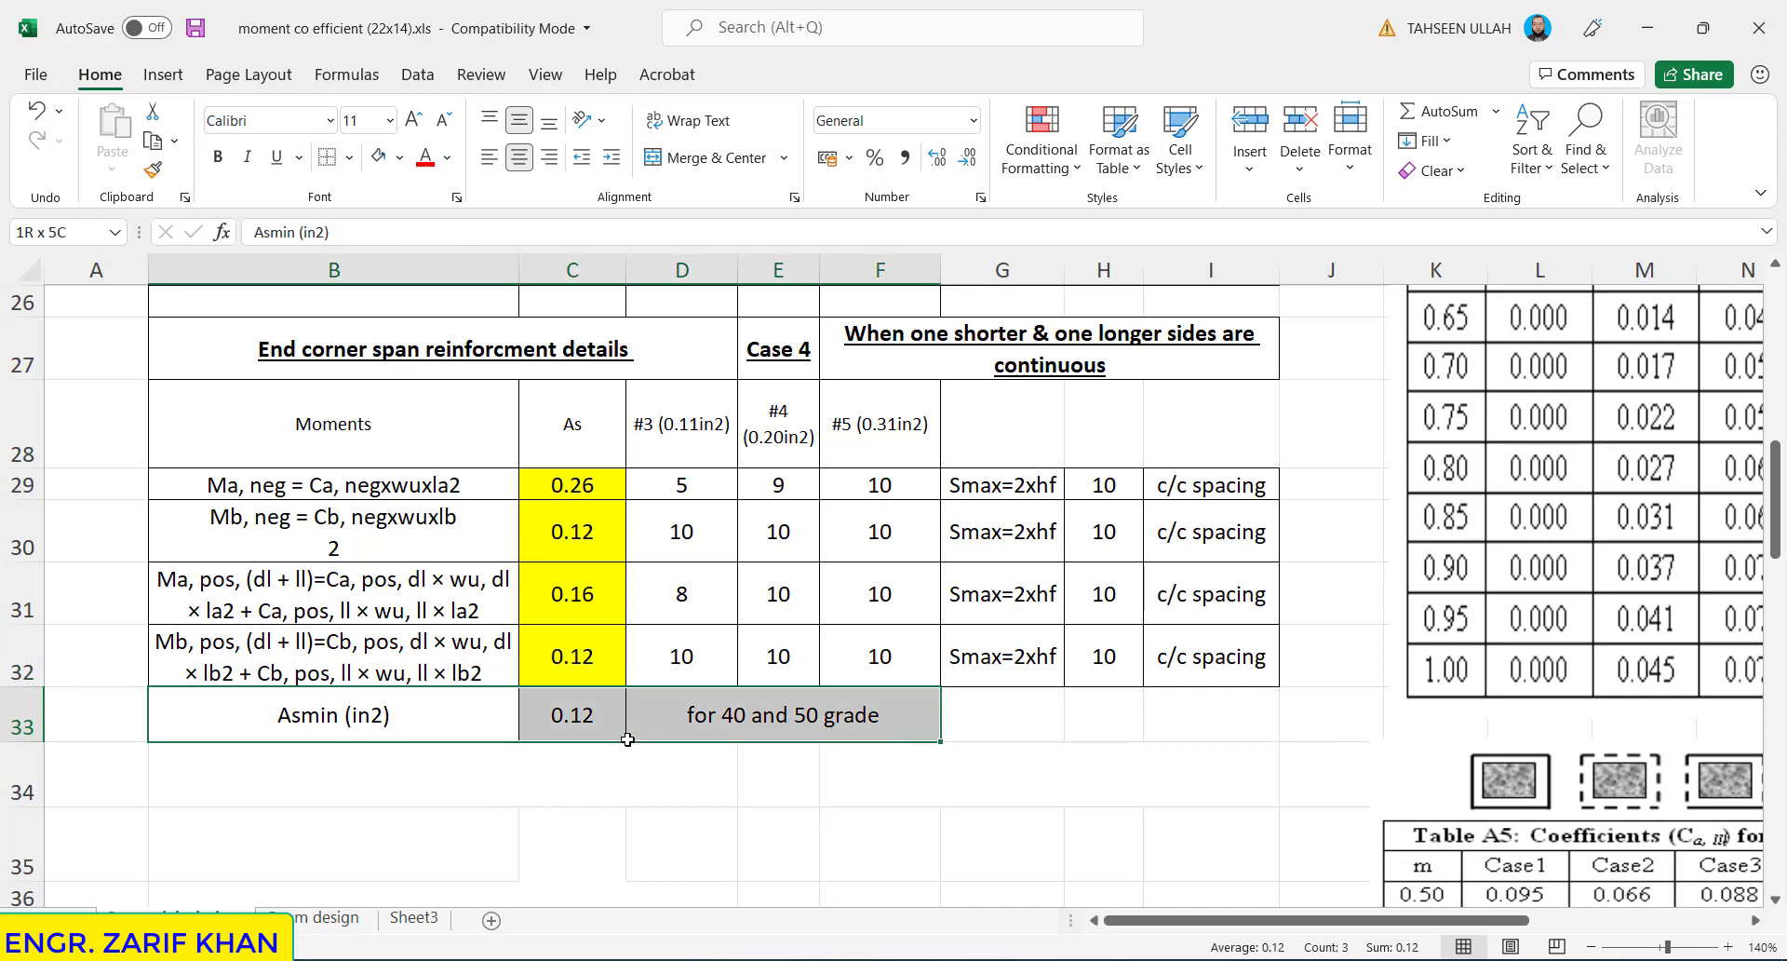
click(782, 796)
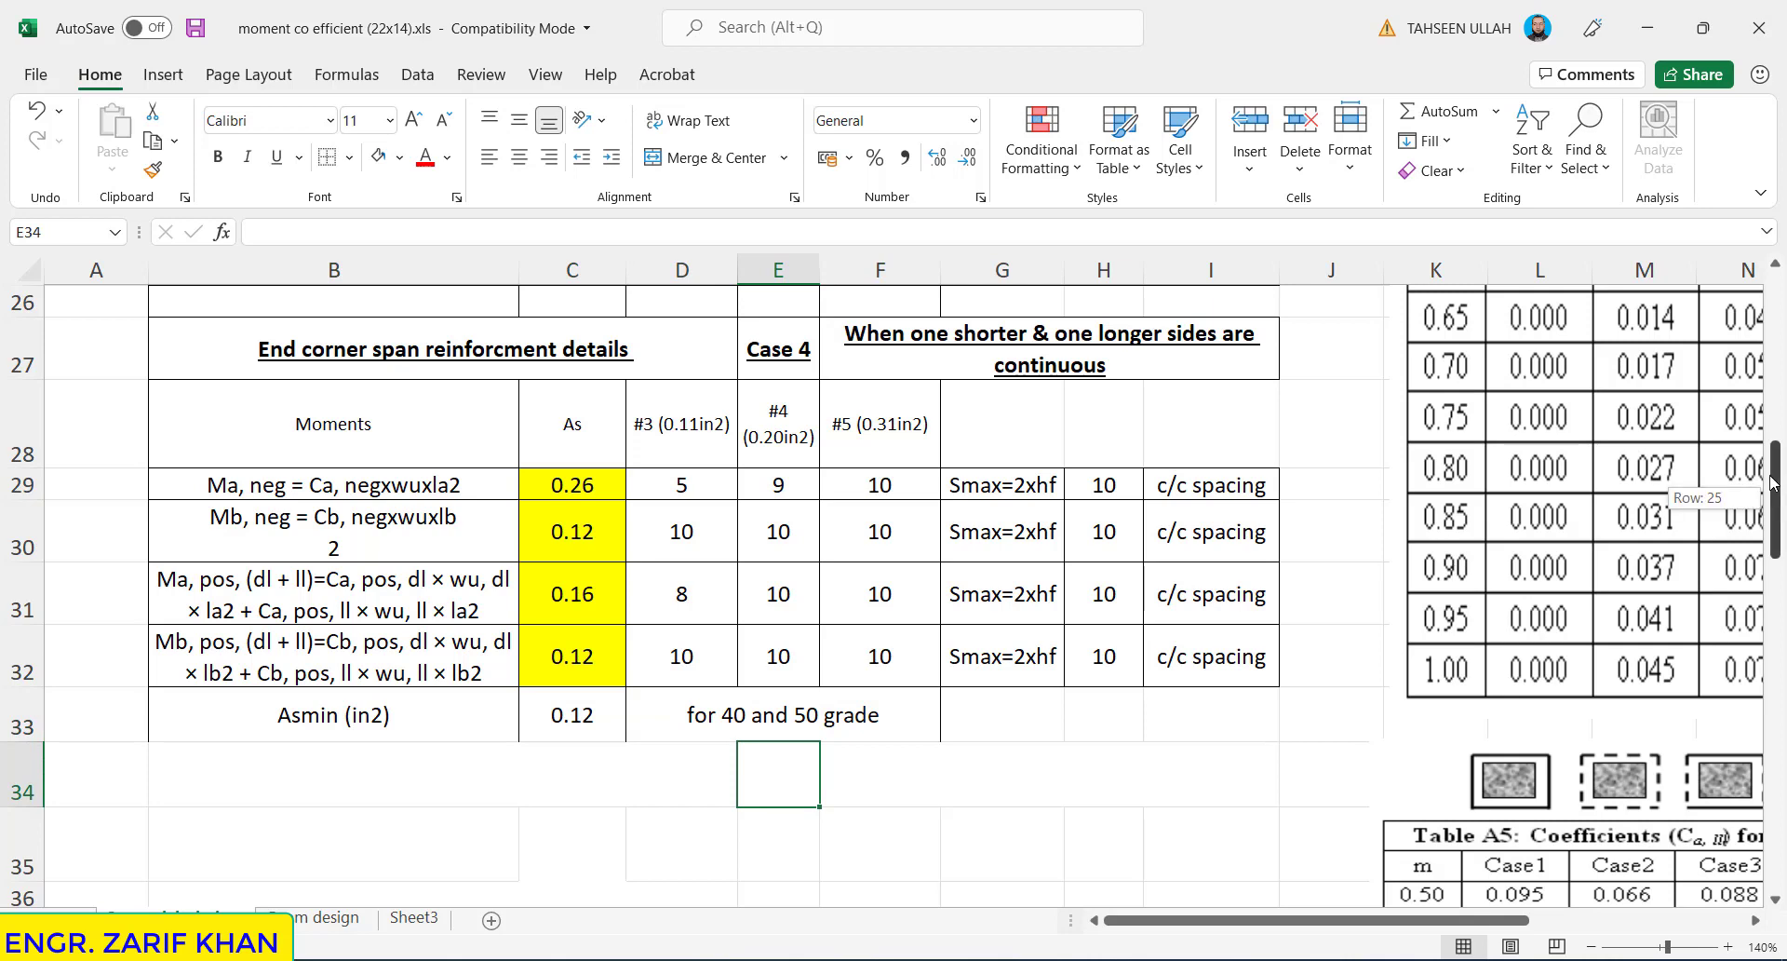
drag(1779, 502, 1779, 442)
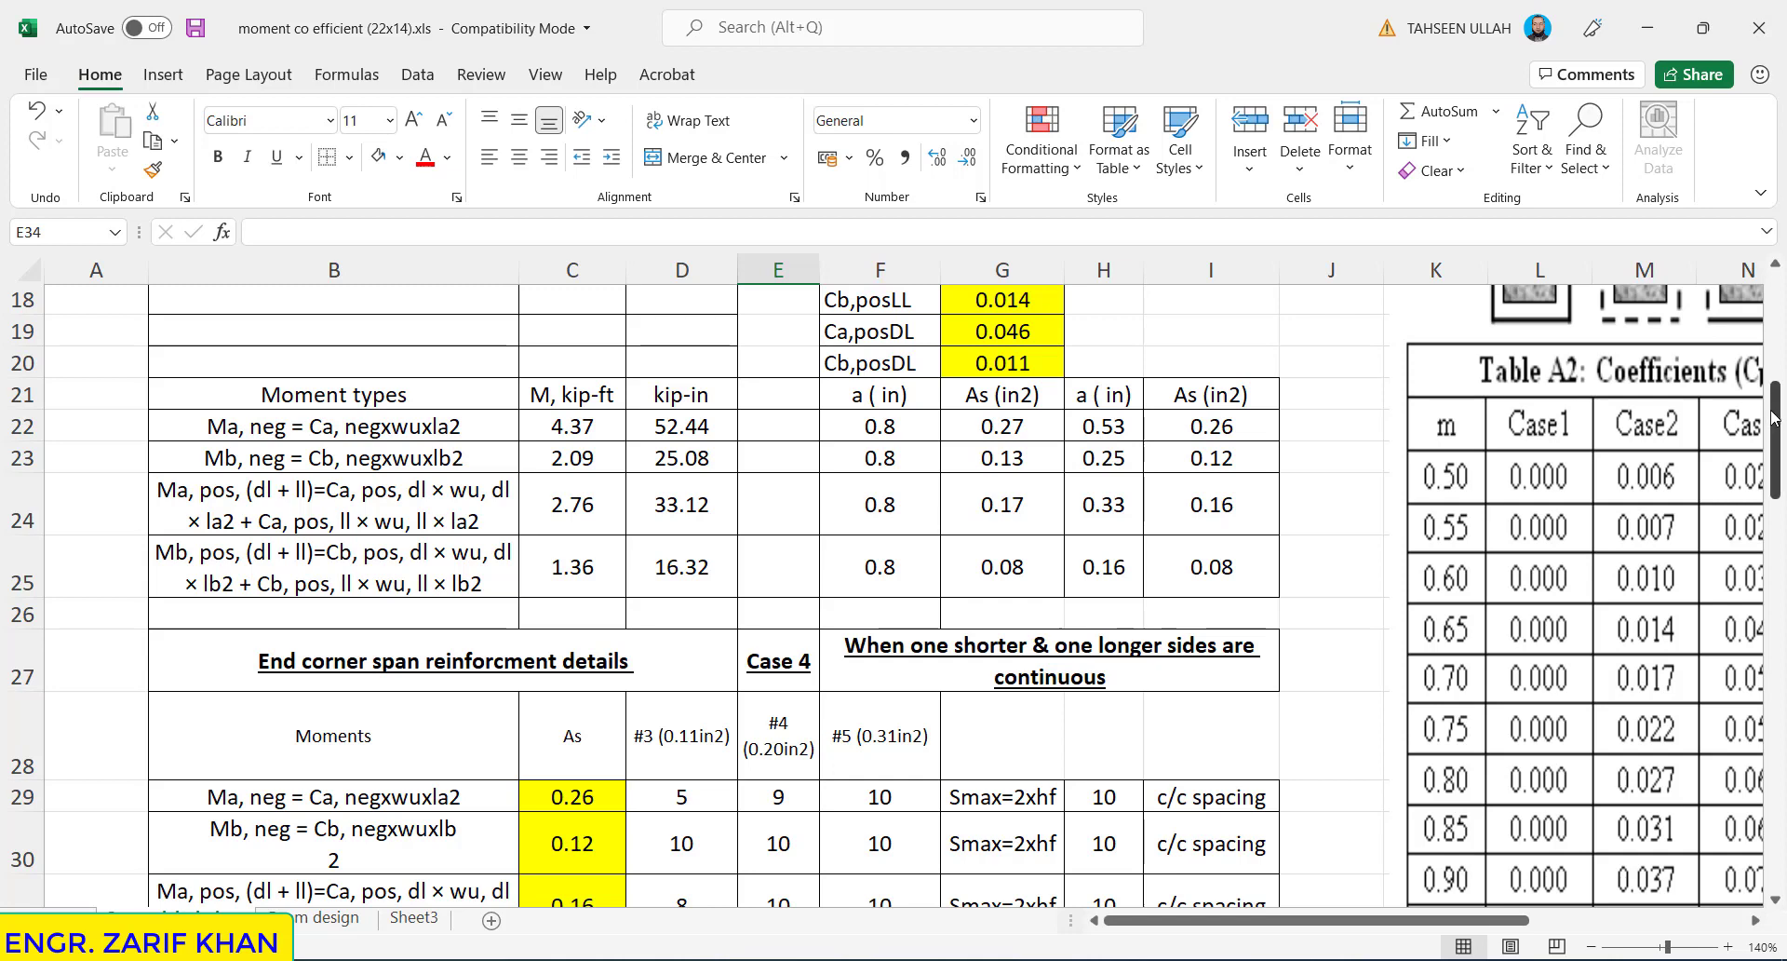
drag(1776, 420, 1782, 492)
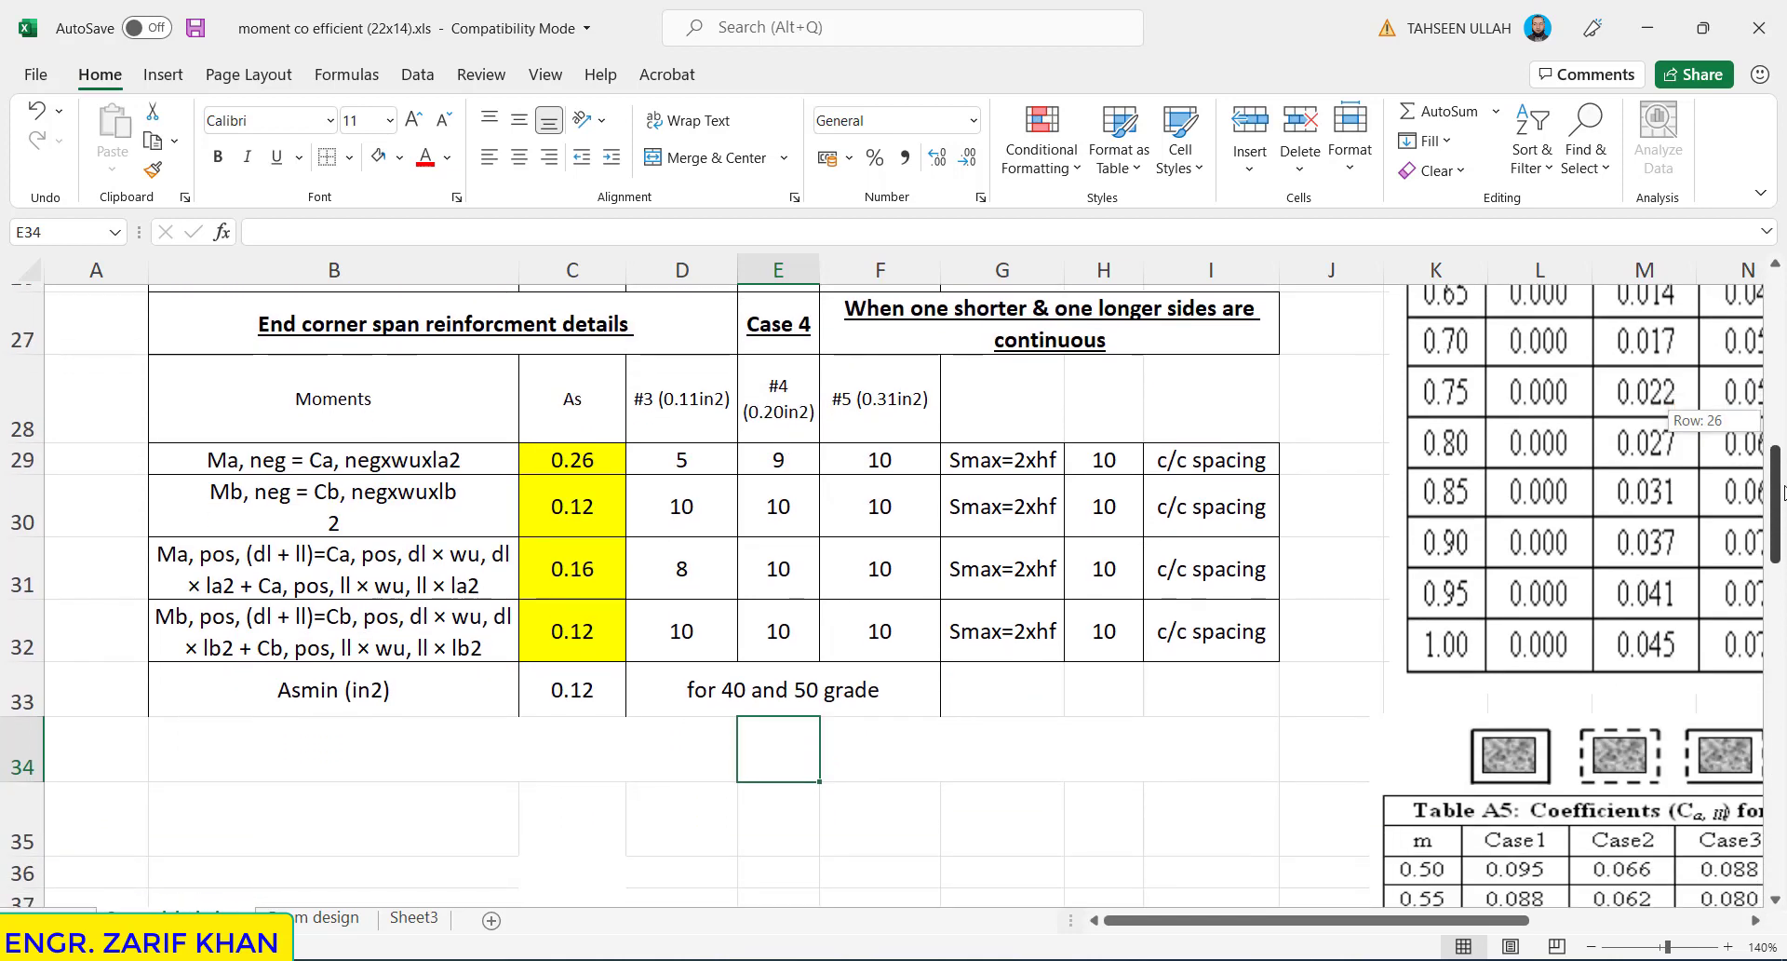
click(581, 693)
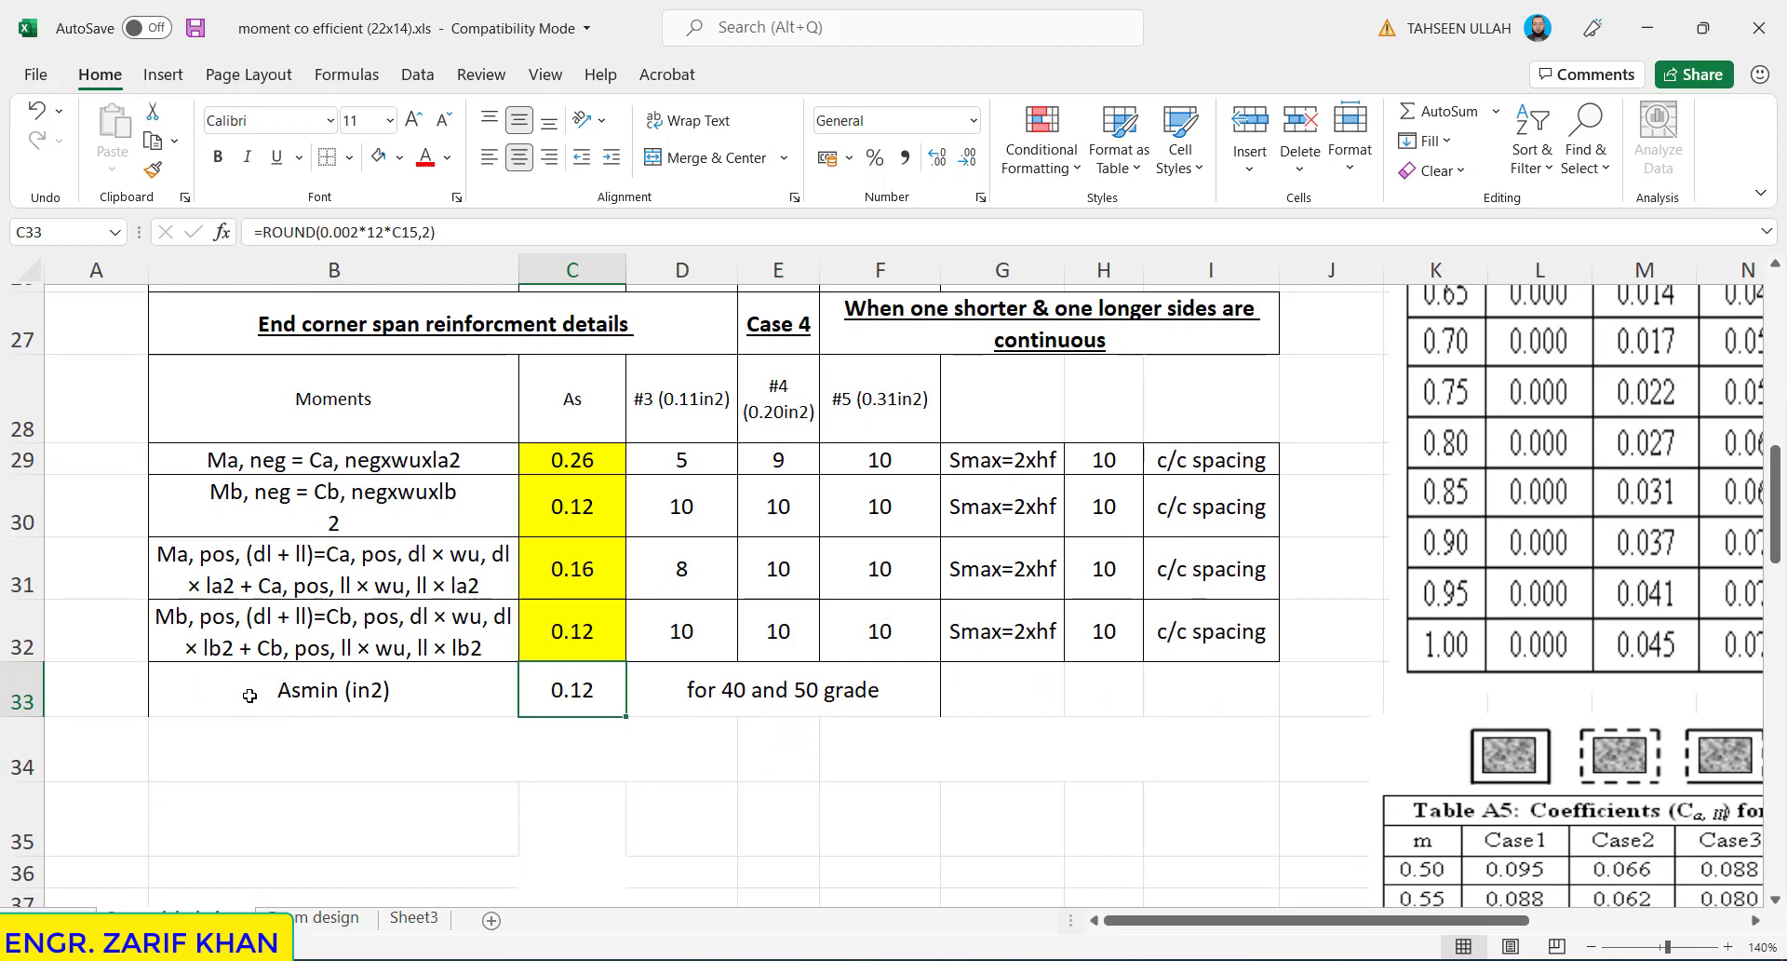
- Apply All Borders to the Asmin row B33:F33 and open C33's ROUND formula
drag(249, 696, 811, 679)
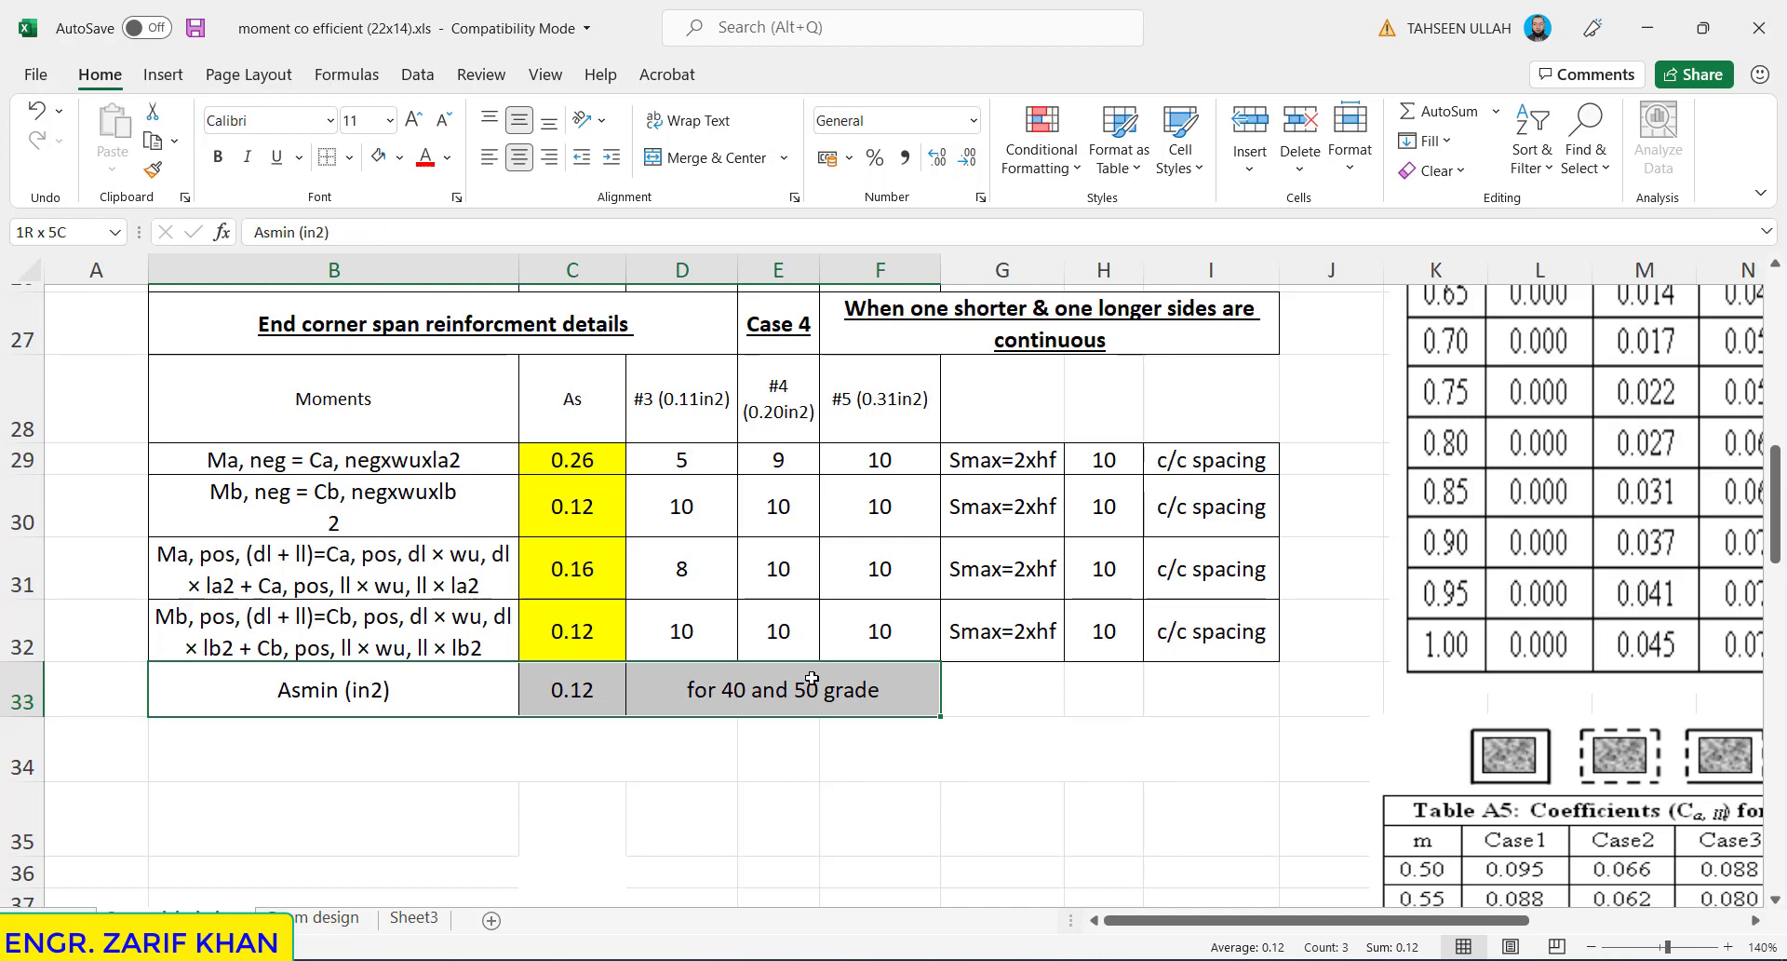
drag(812, 679, 812, 678)
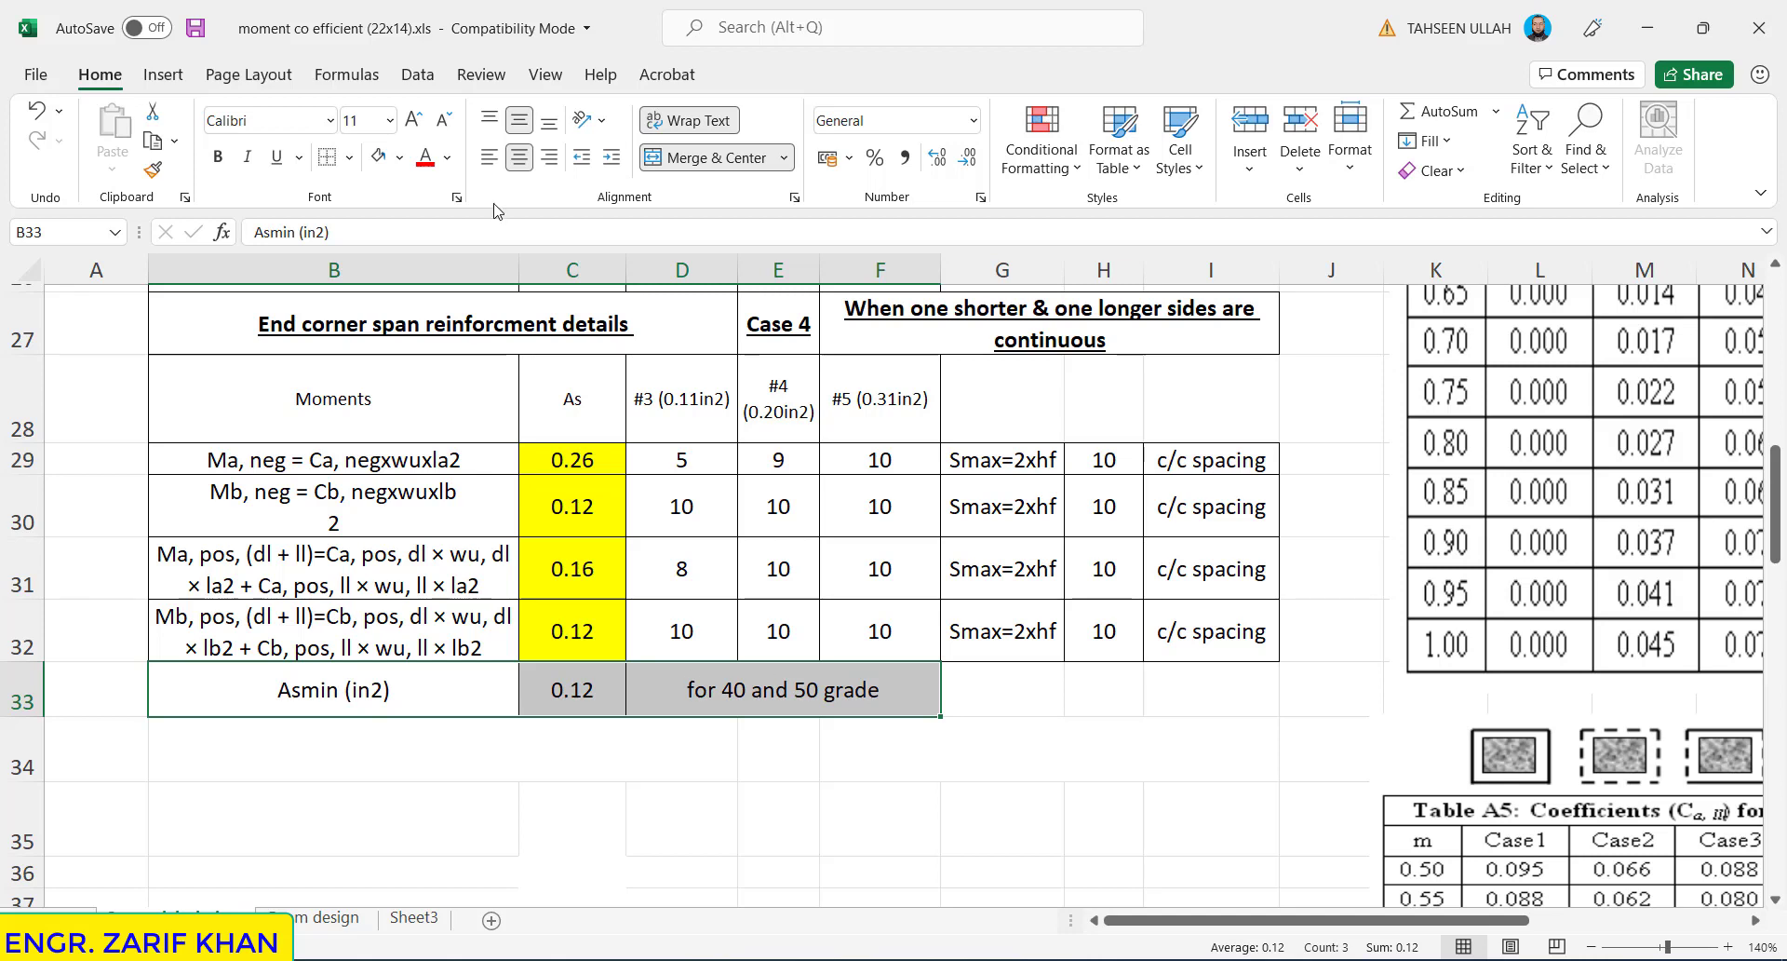
click(349, 157)
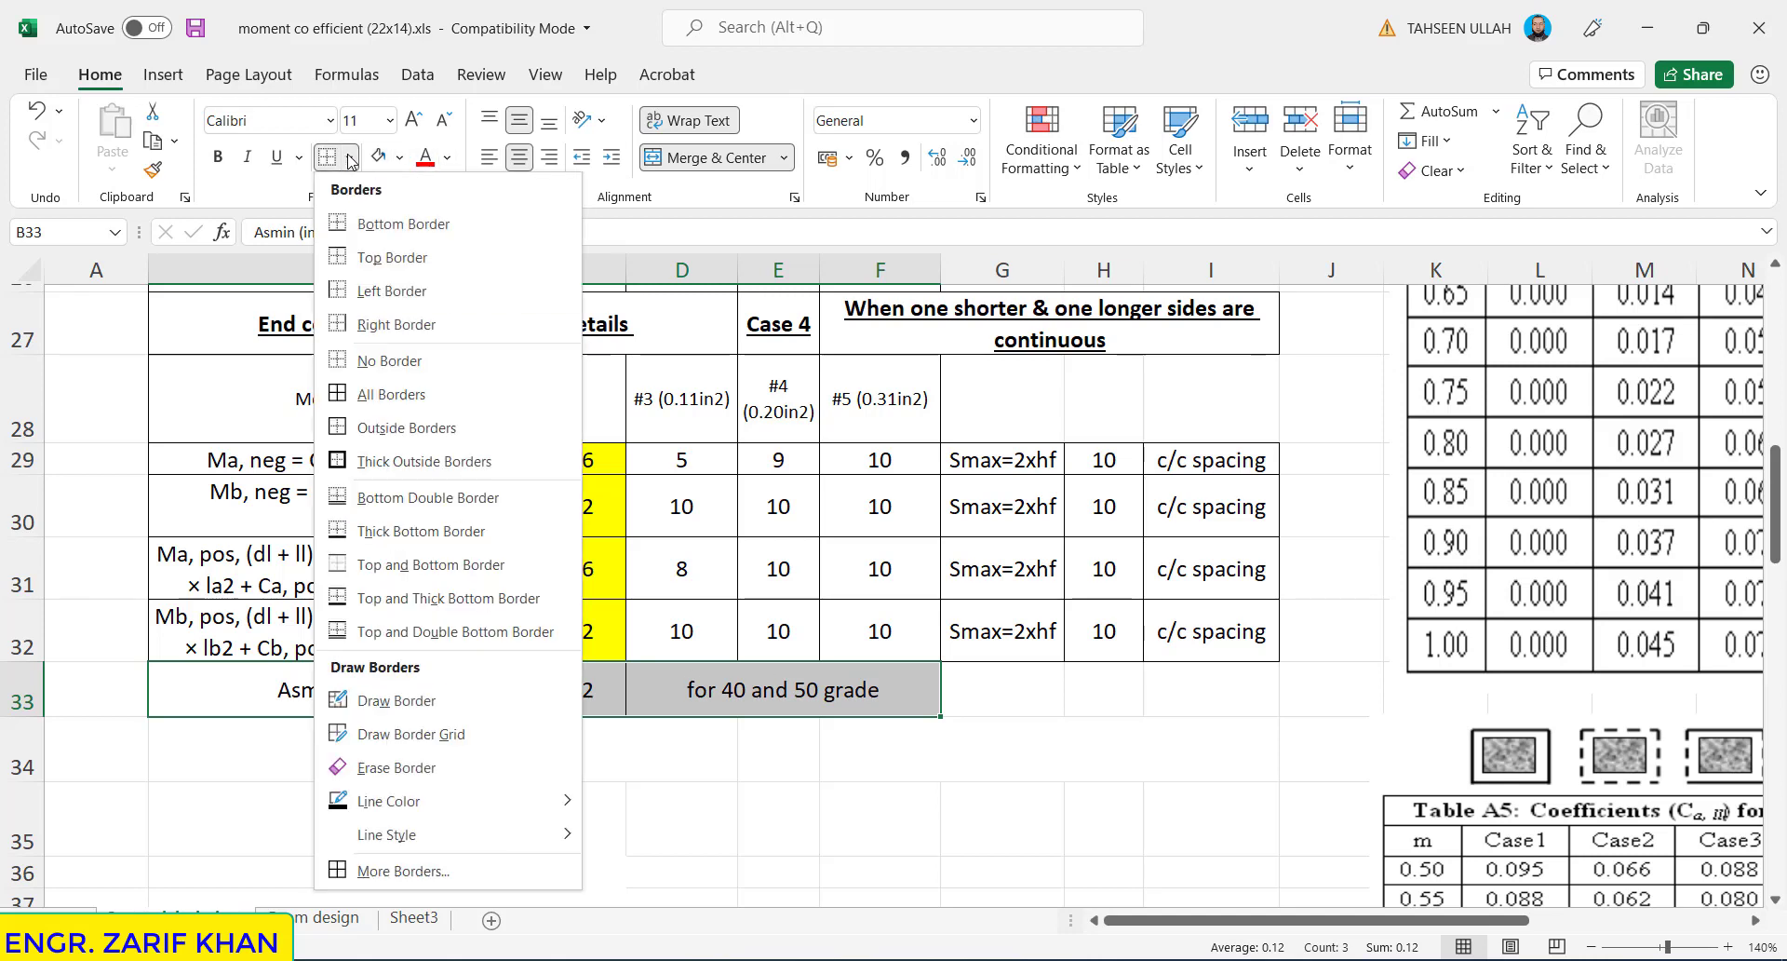
click(371, 393)
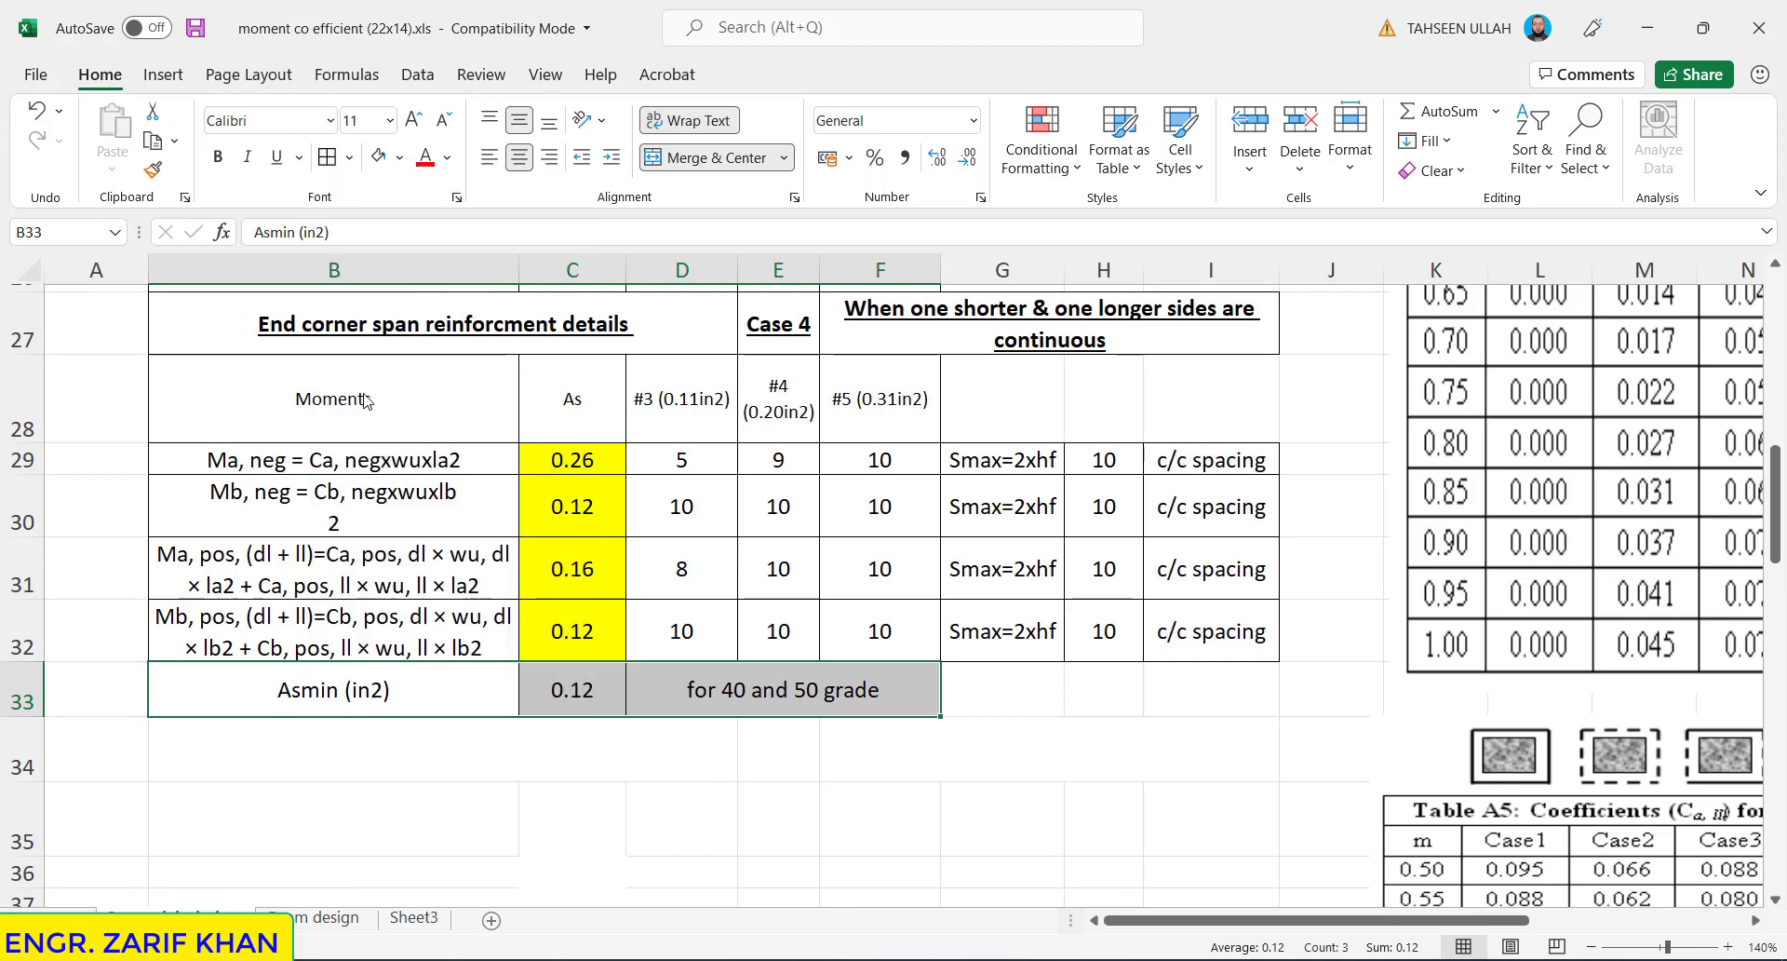
click(672, 764)
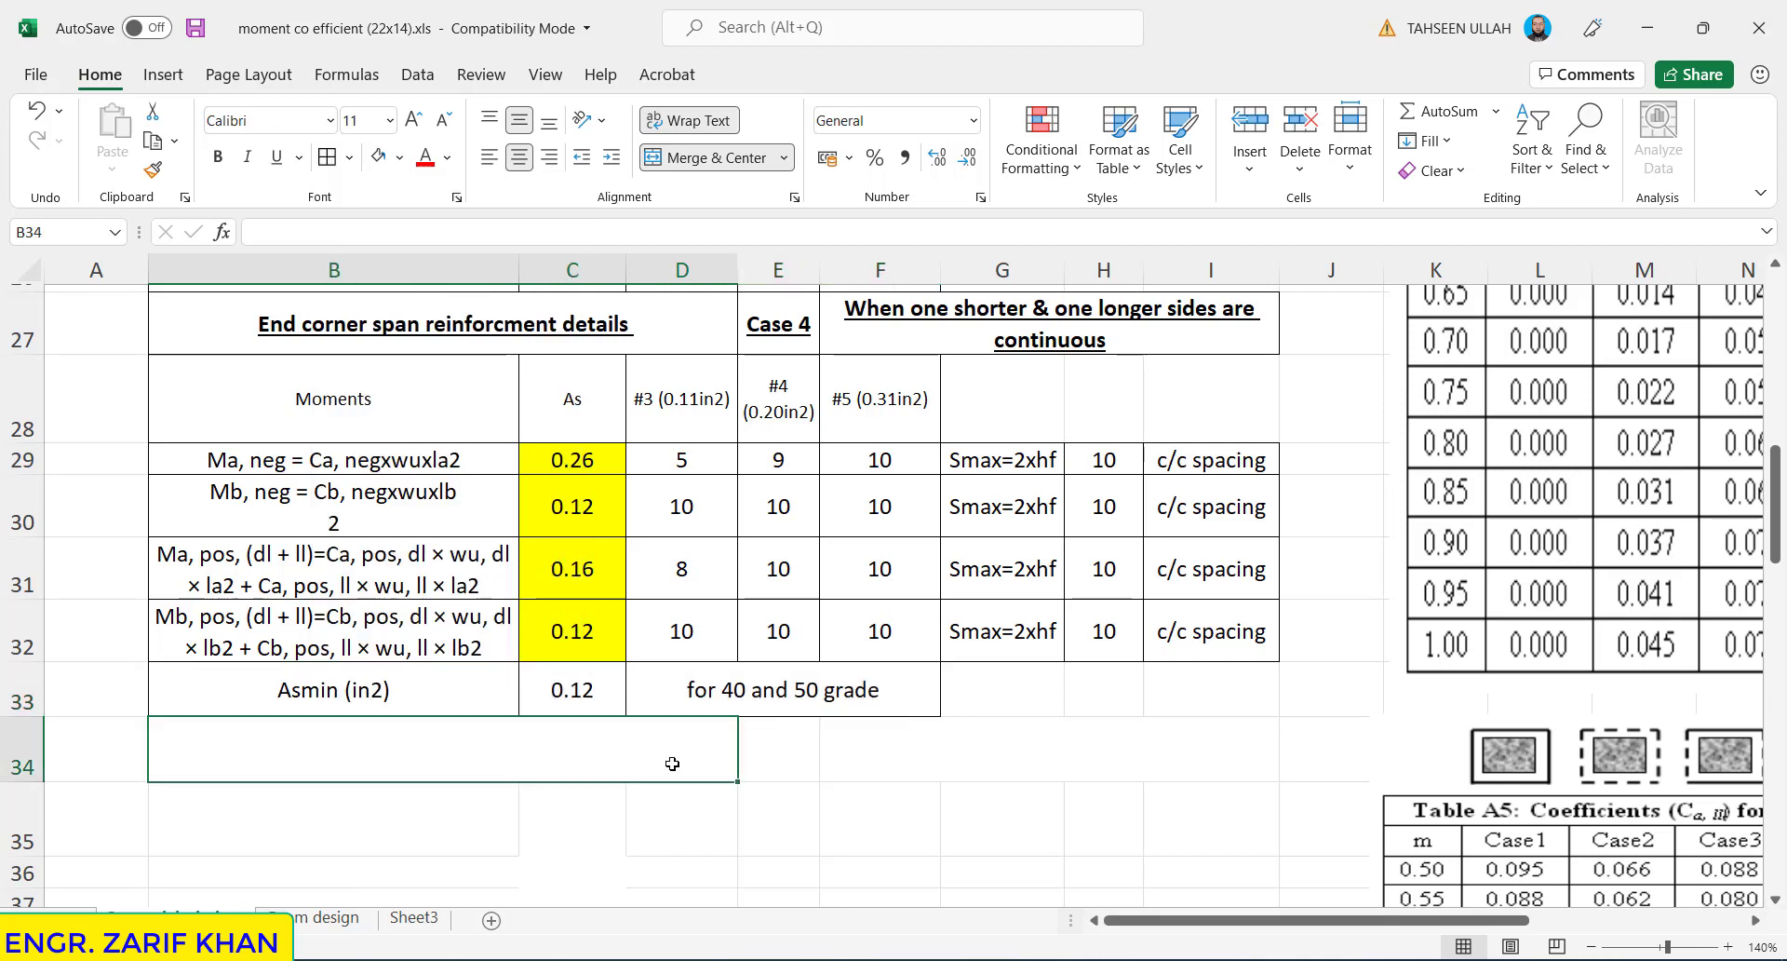
click(584, 684)
double_click(584, 684)
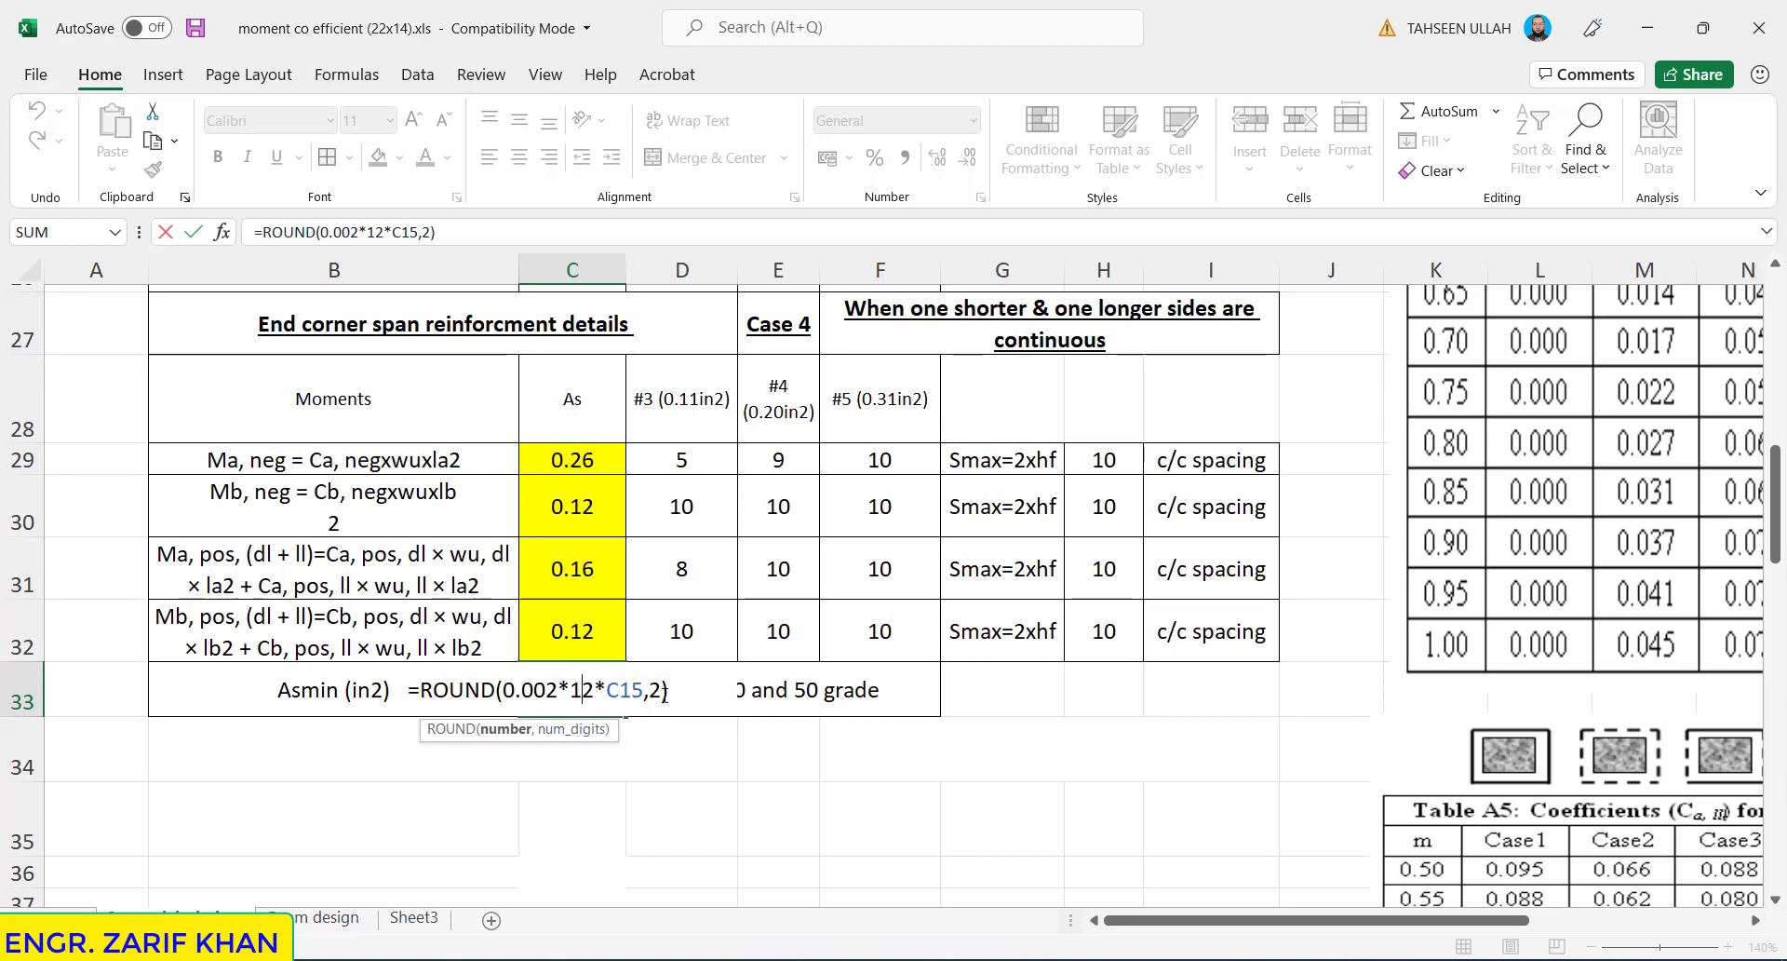
key(Return)
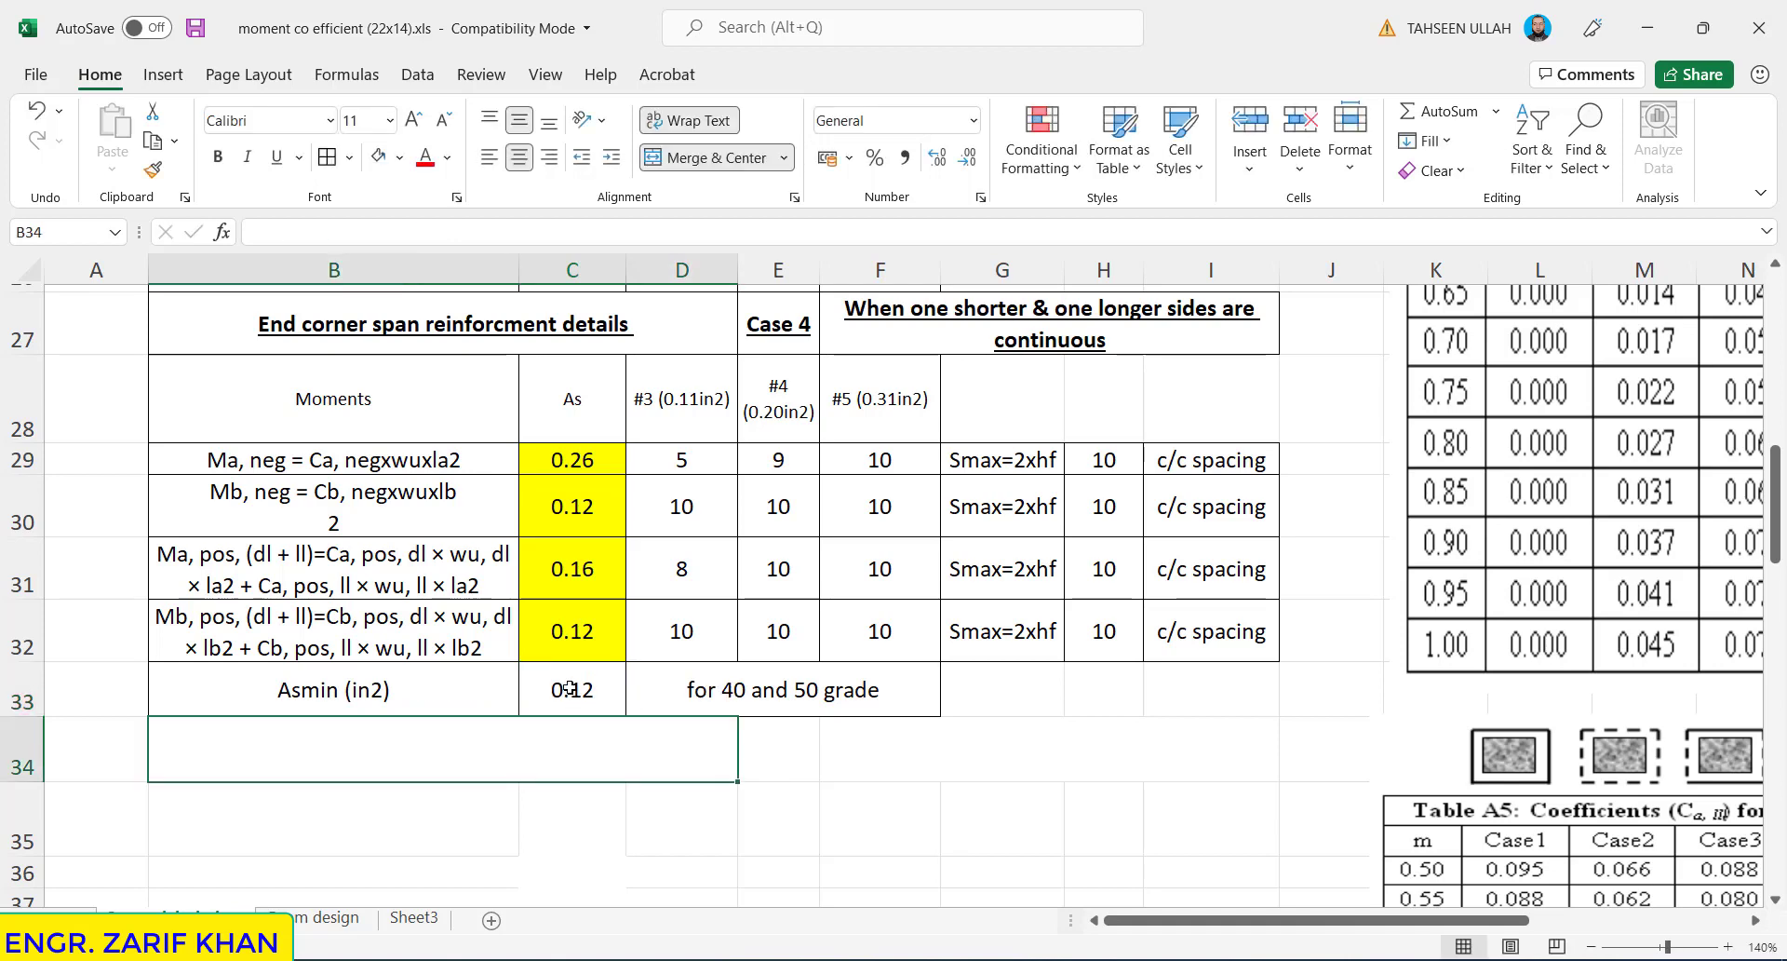
click(570, 689)
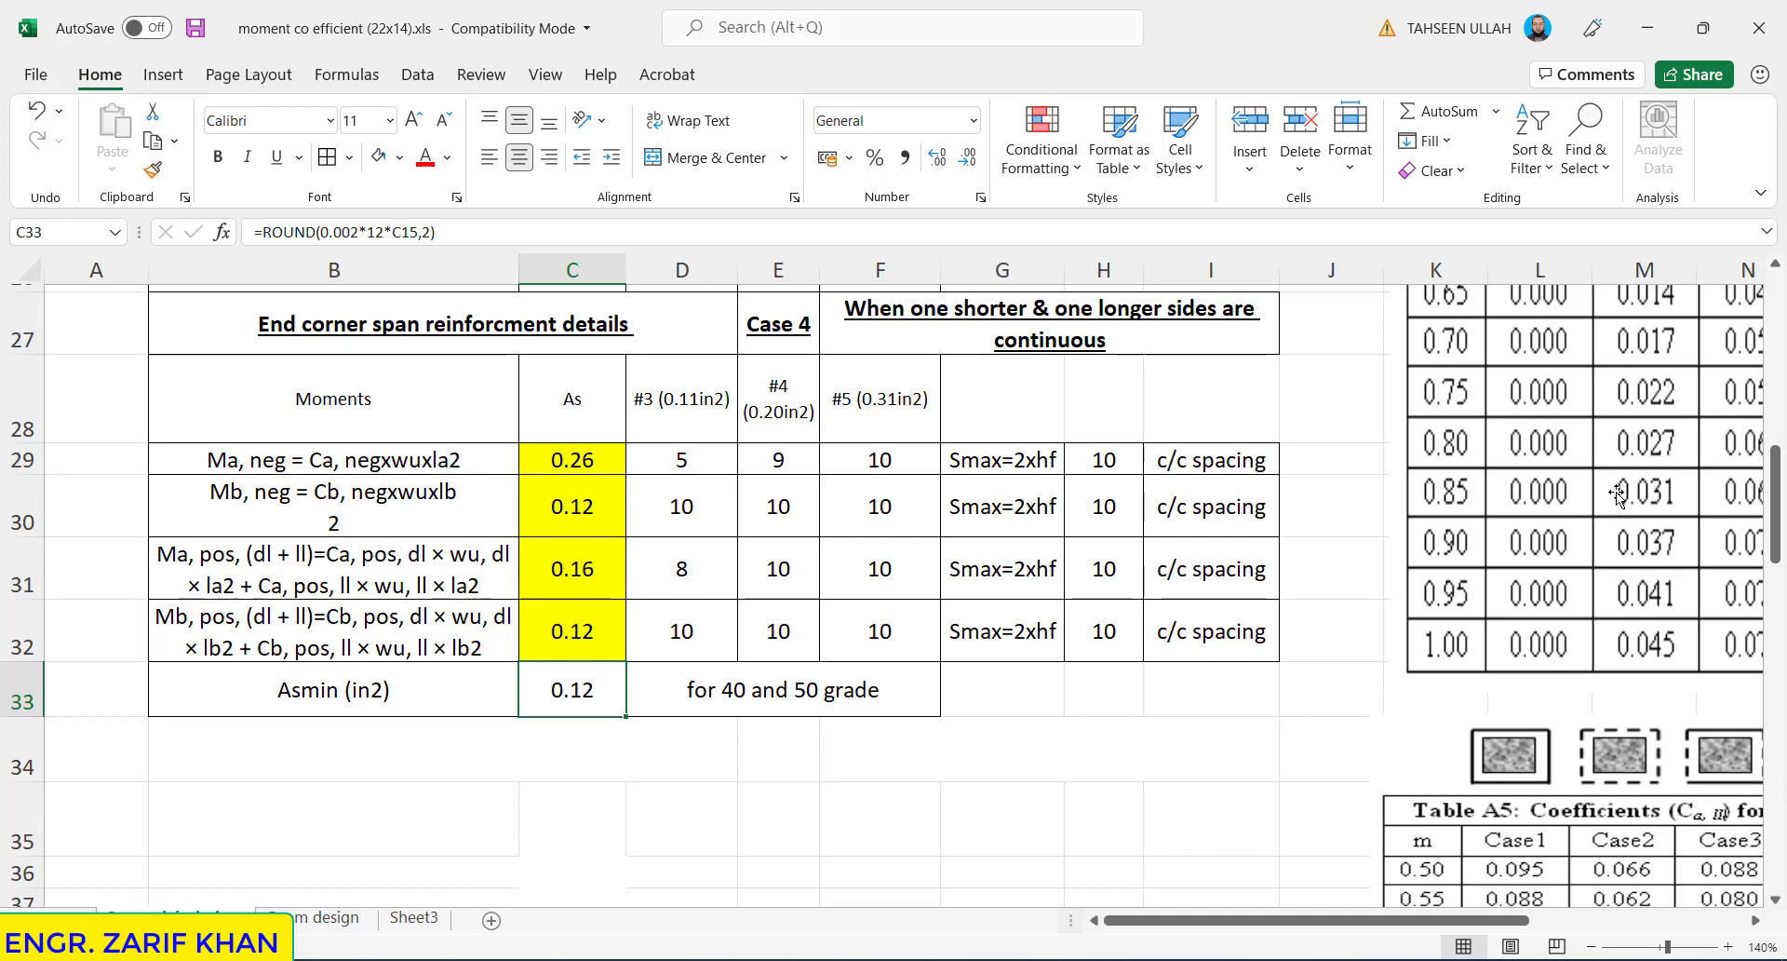
drag(1773, 510, 1773, 466)
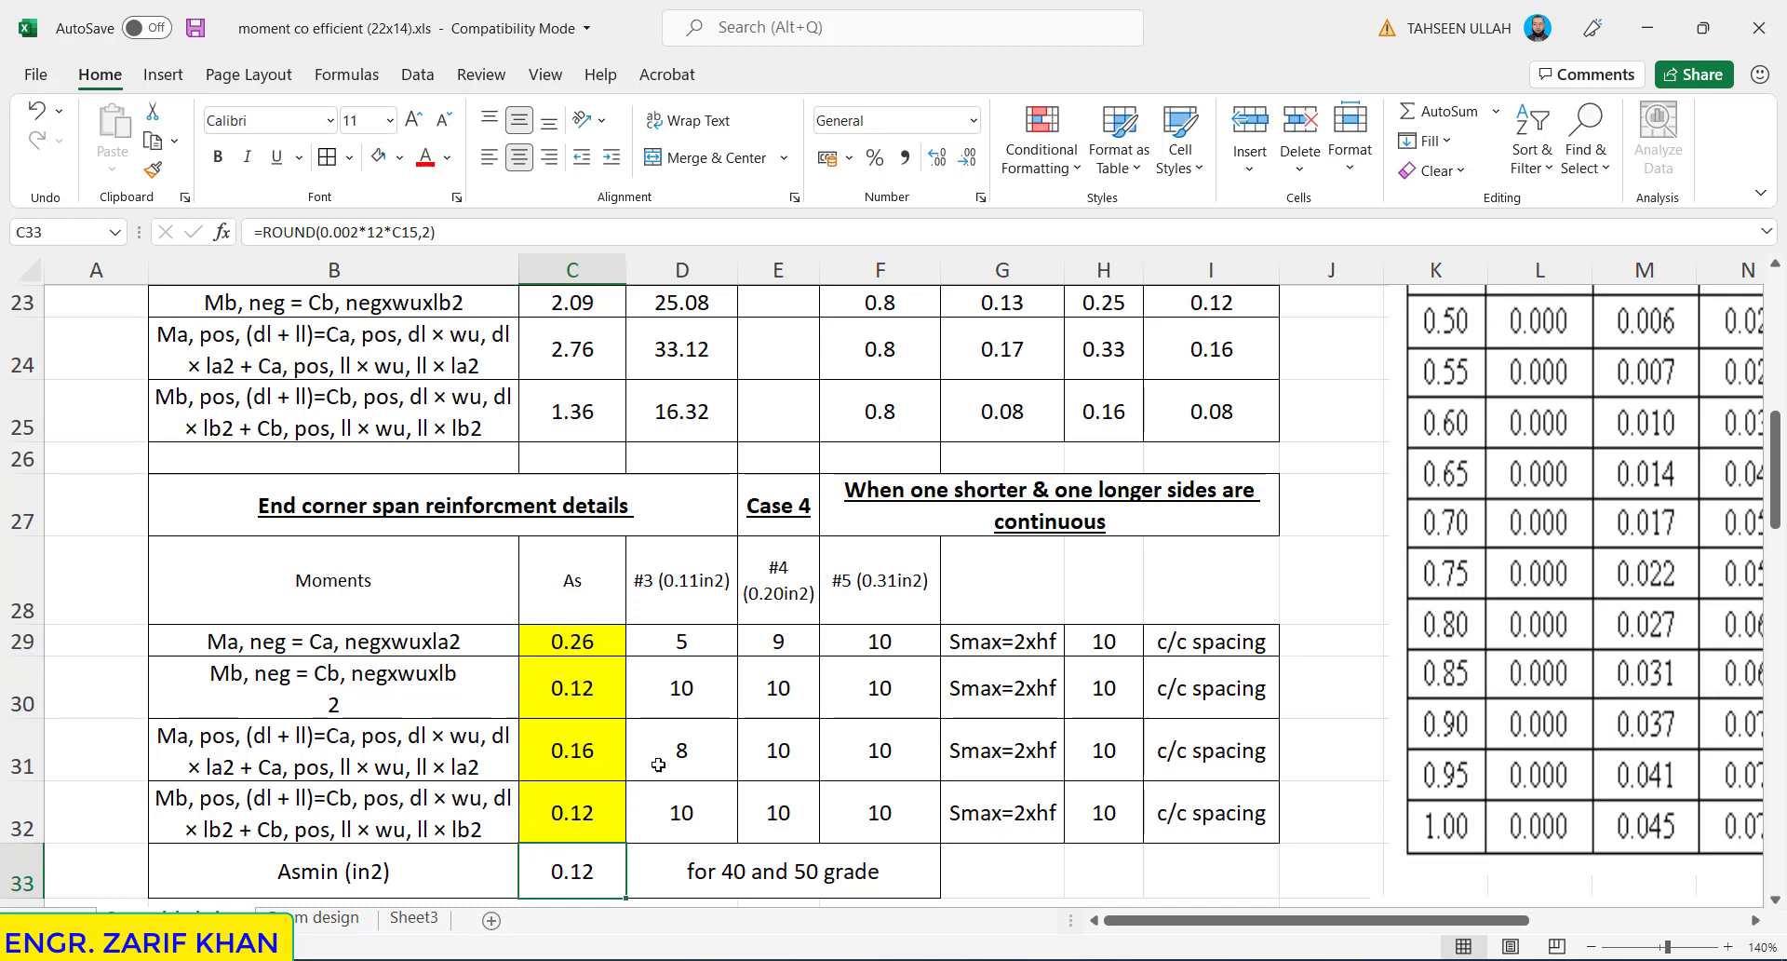
click(1225, 414)
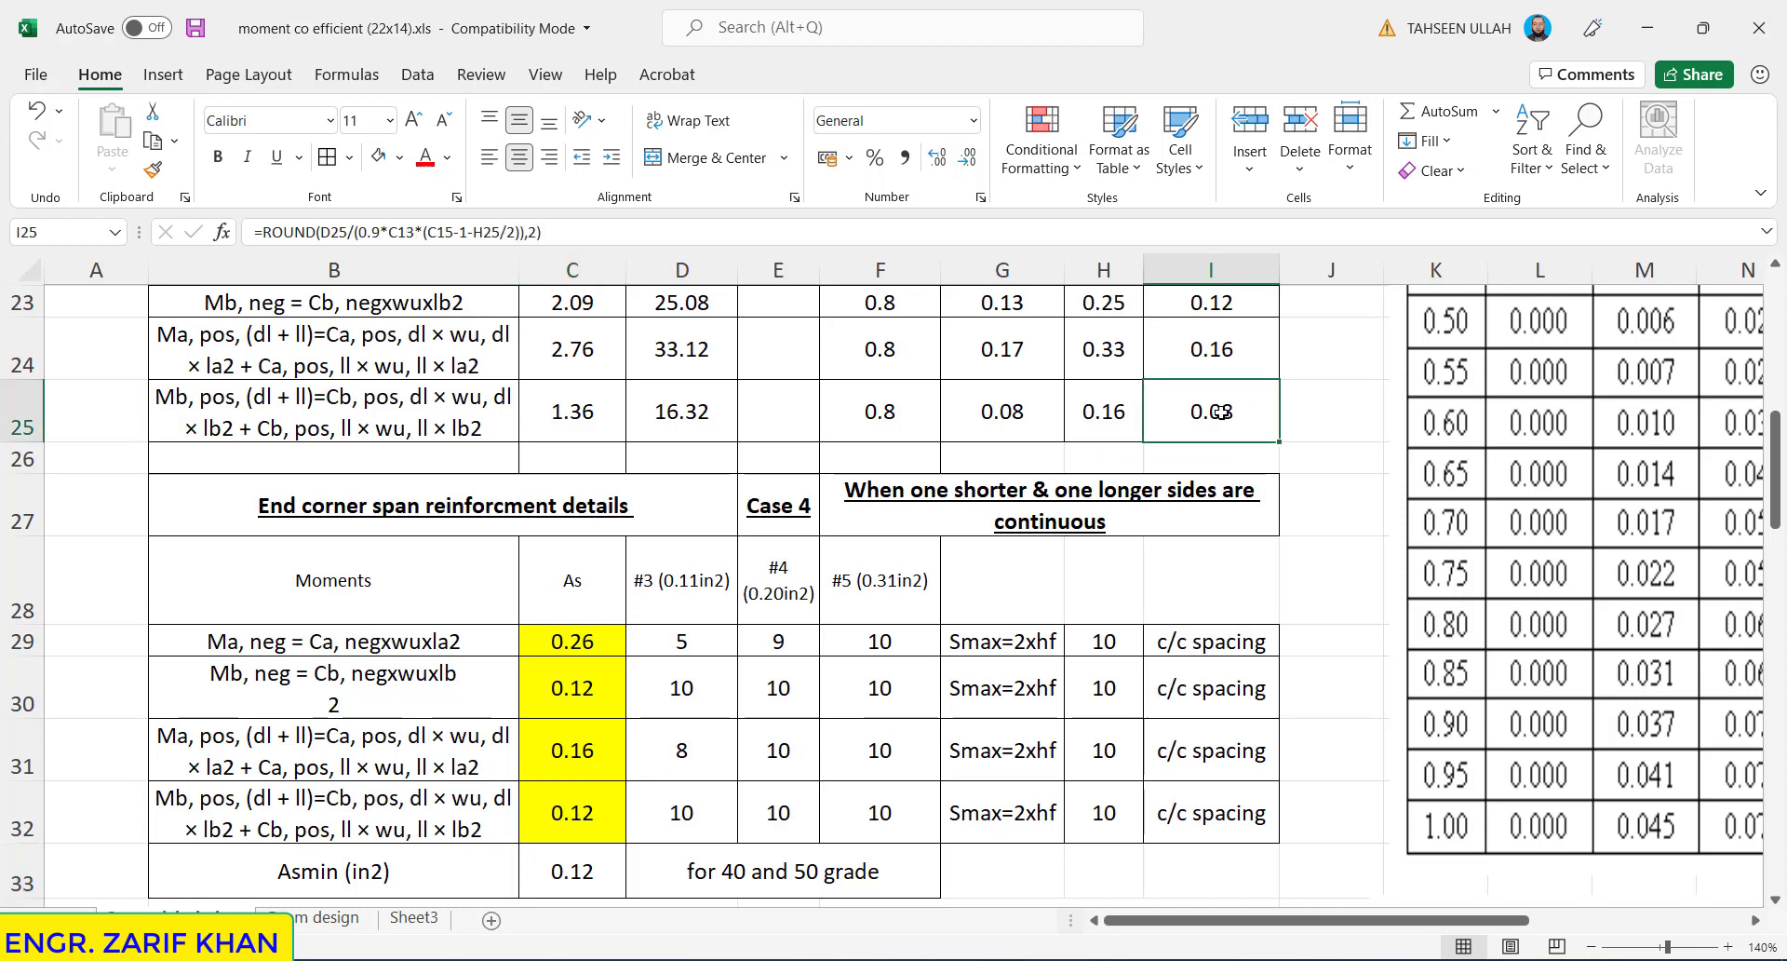
click(585, 823)
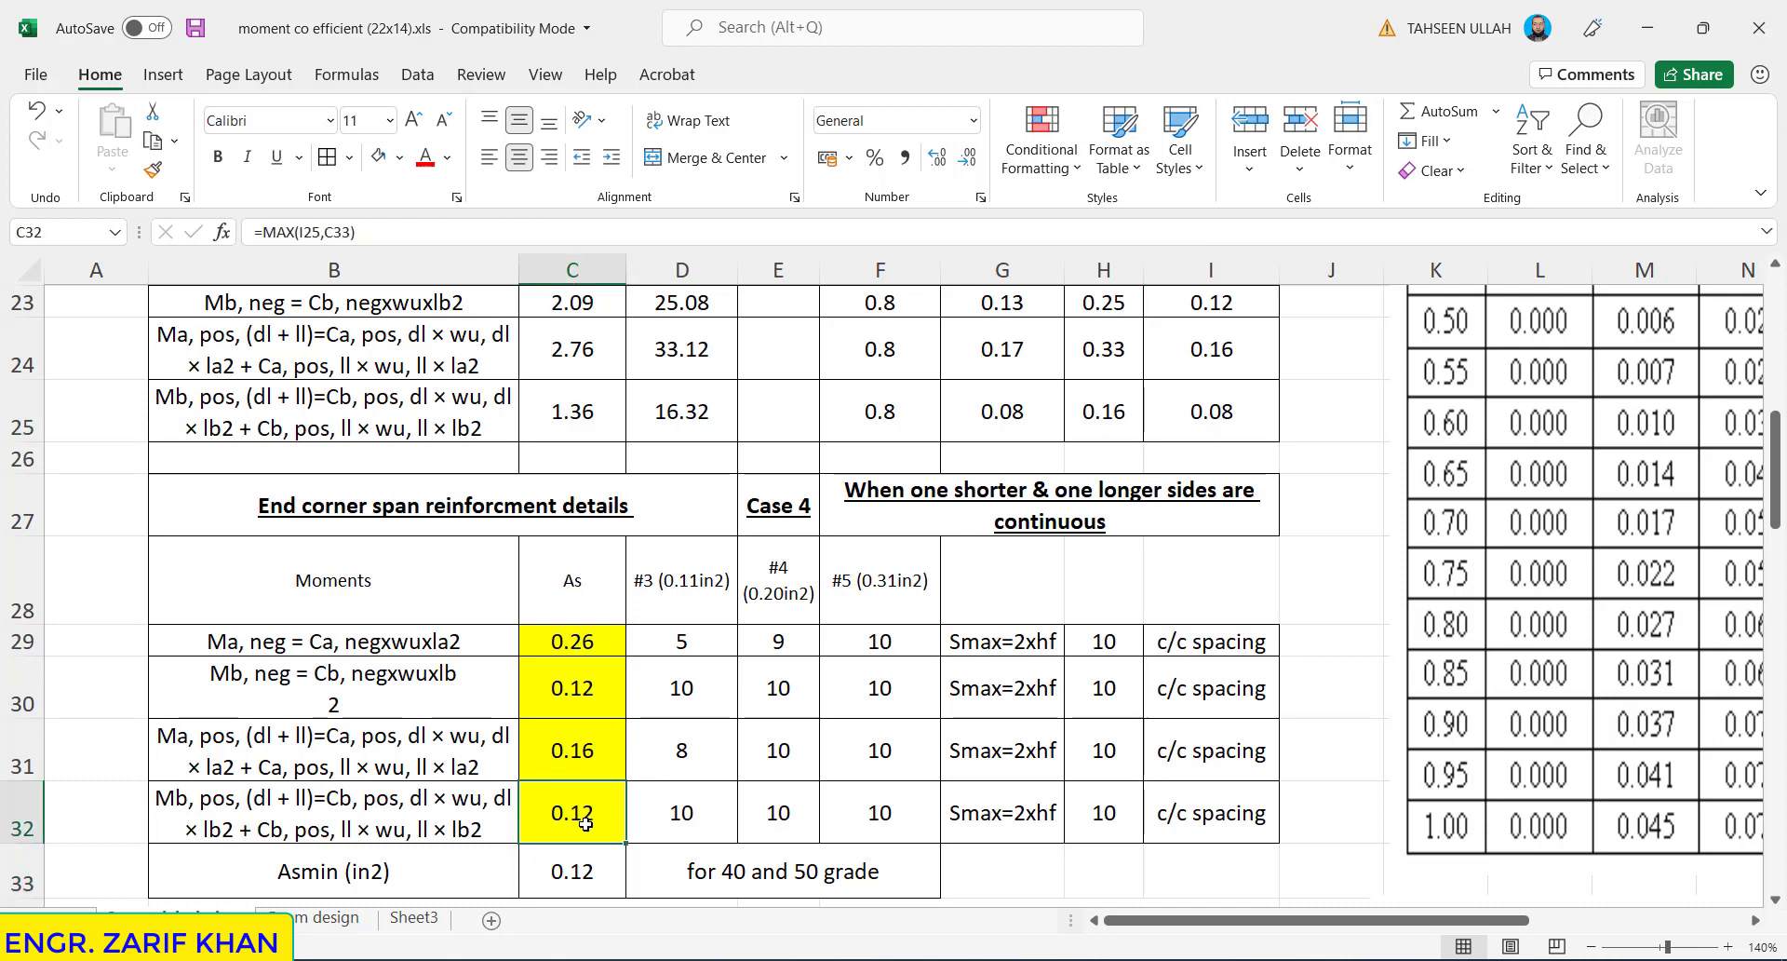
text(0.08)
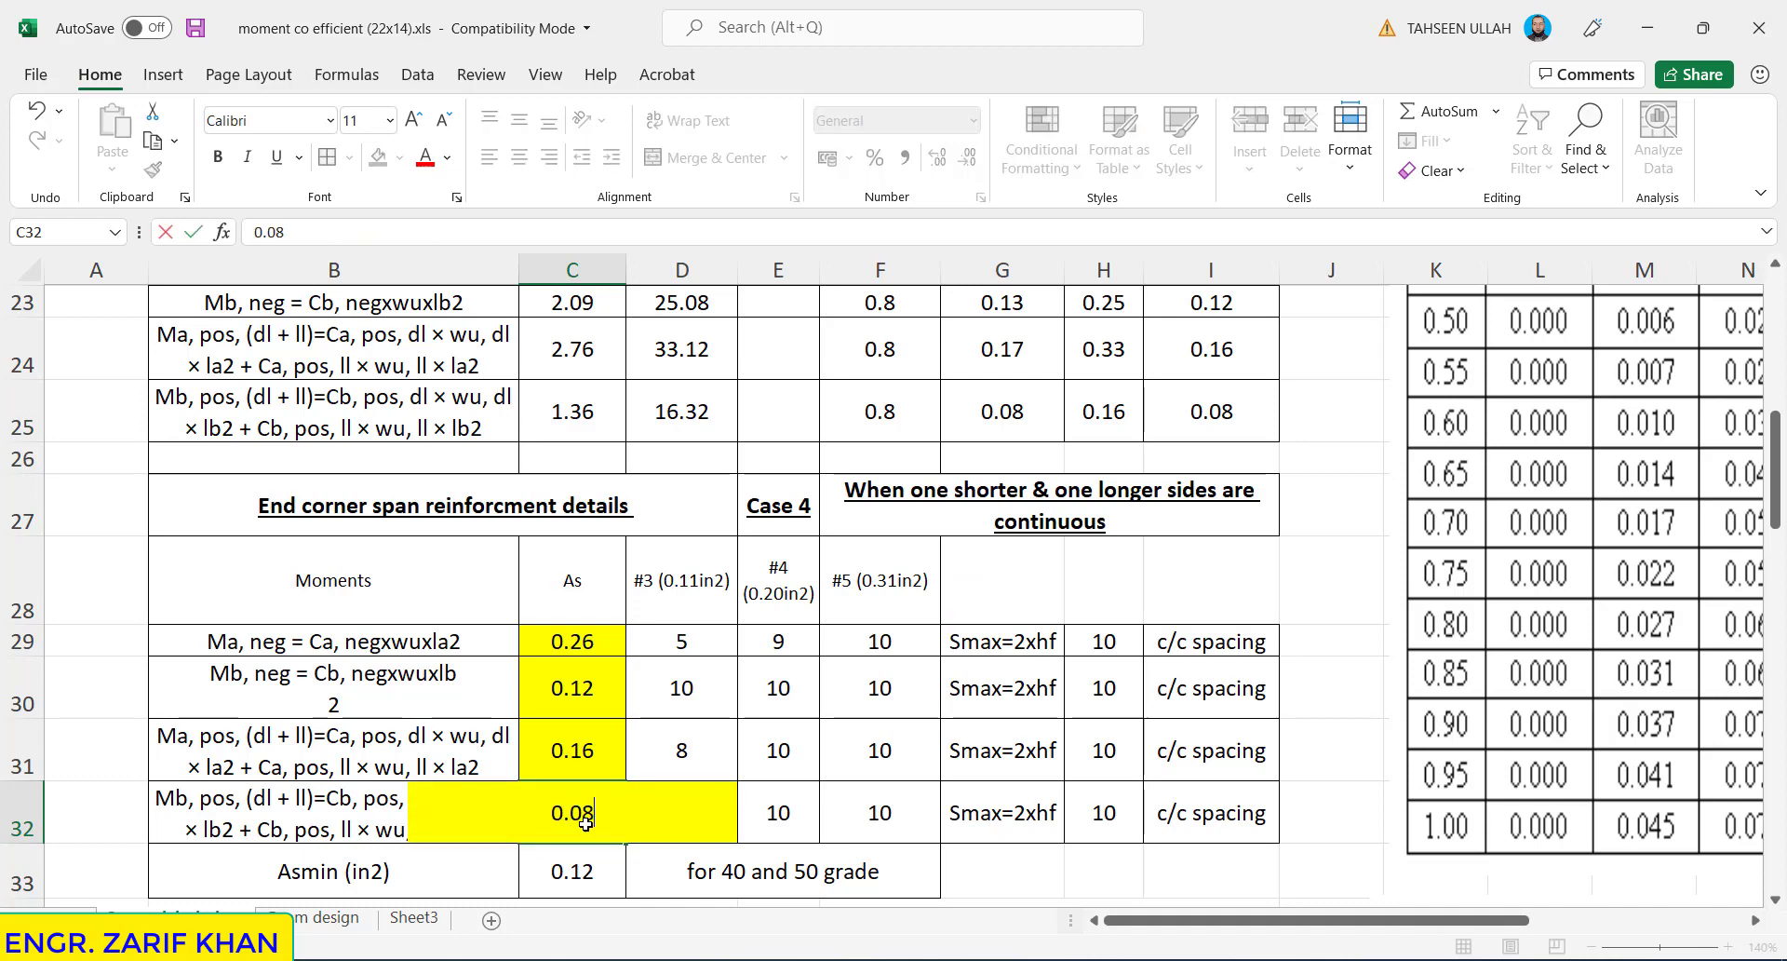
click(719, 735)
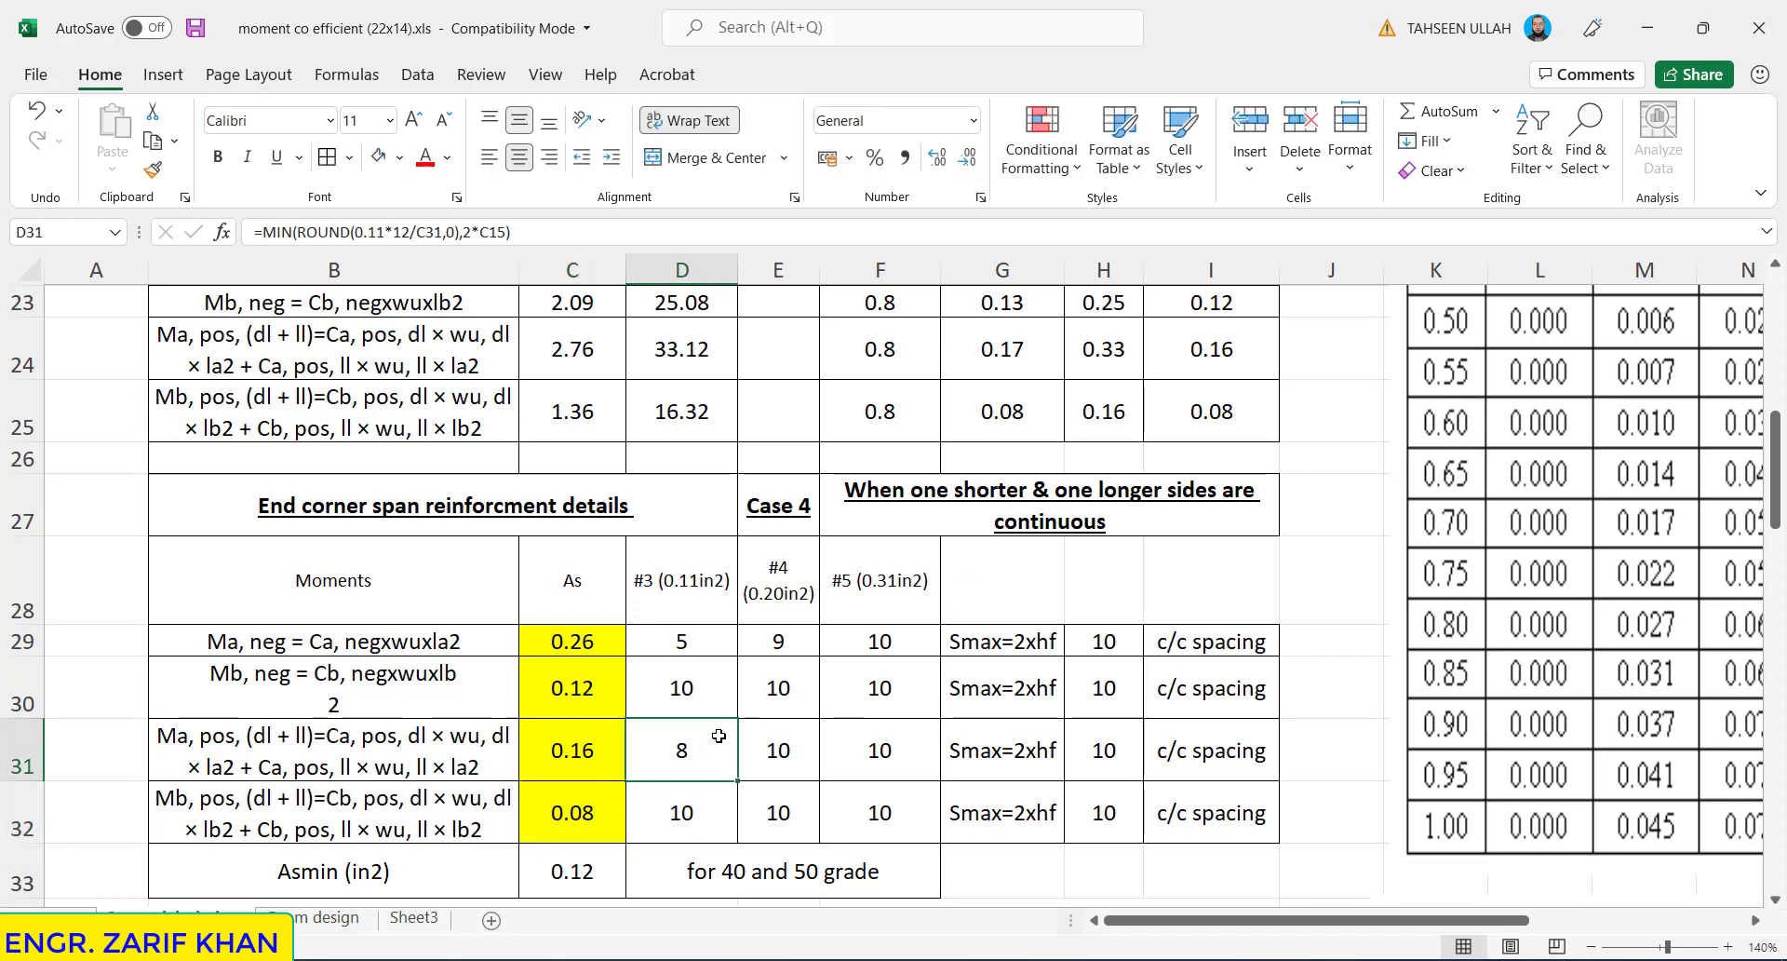
click(689, 815)
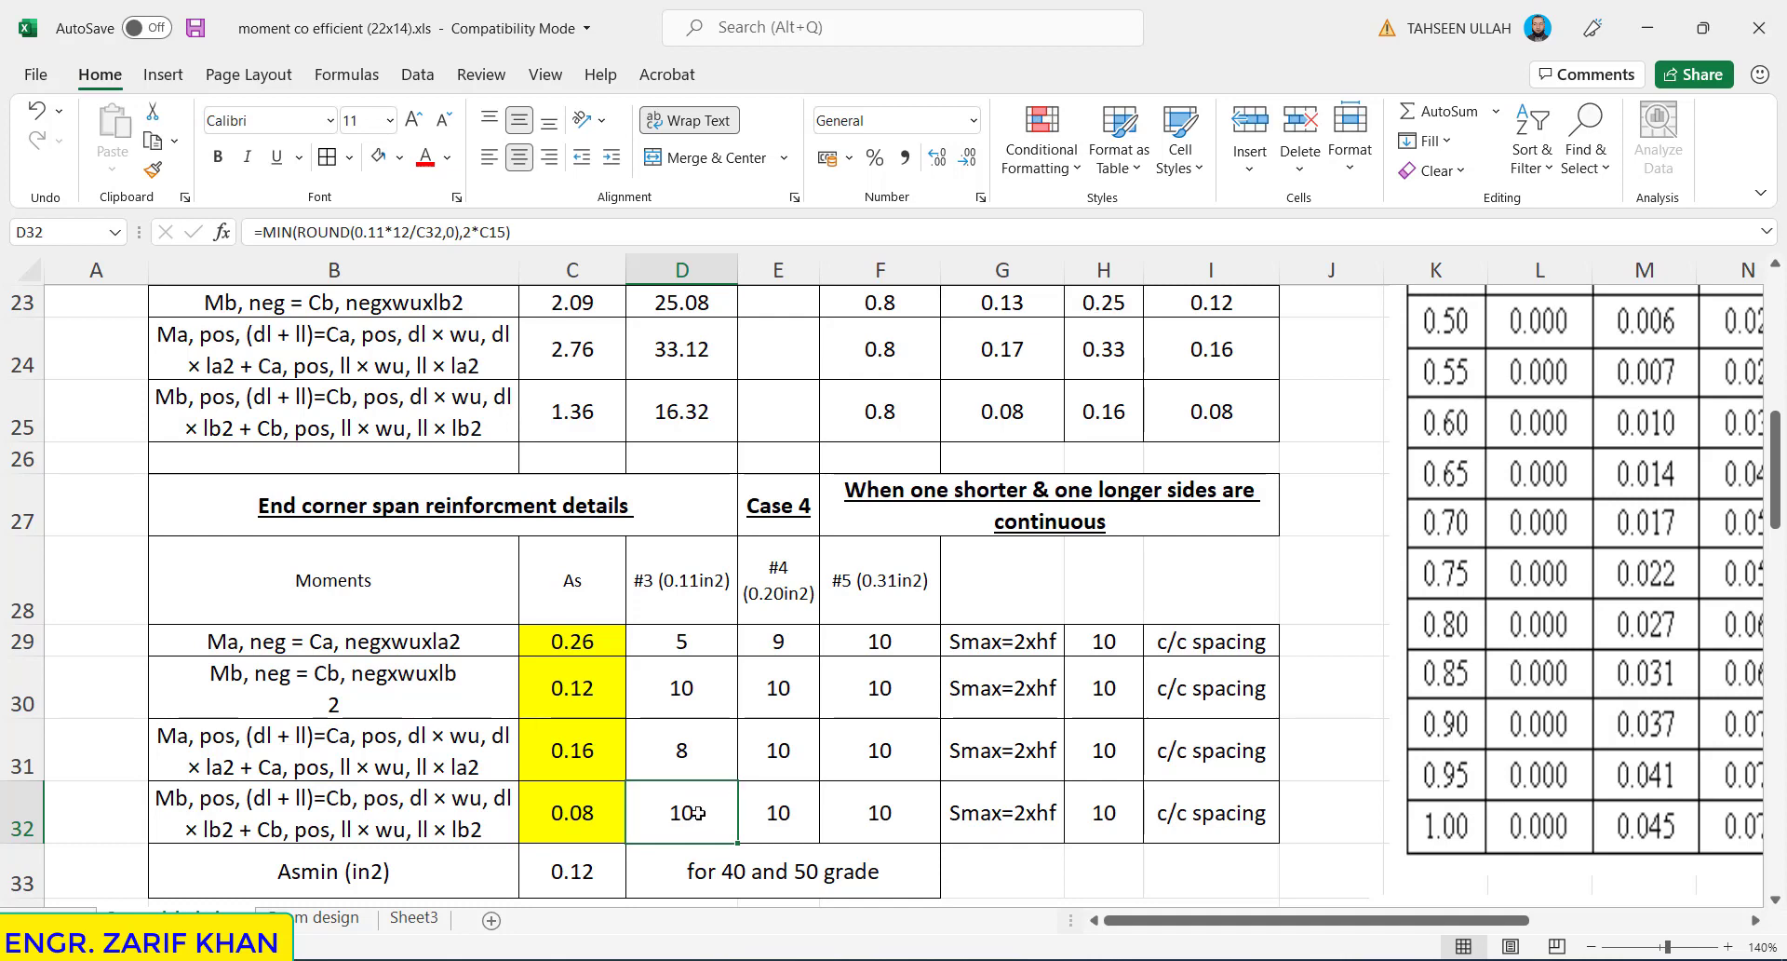
key(Left)
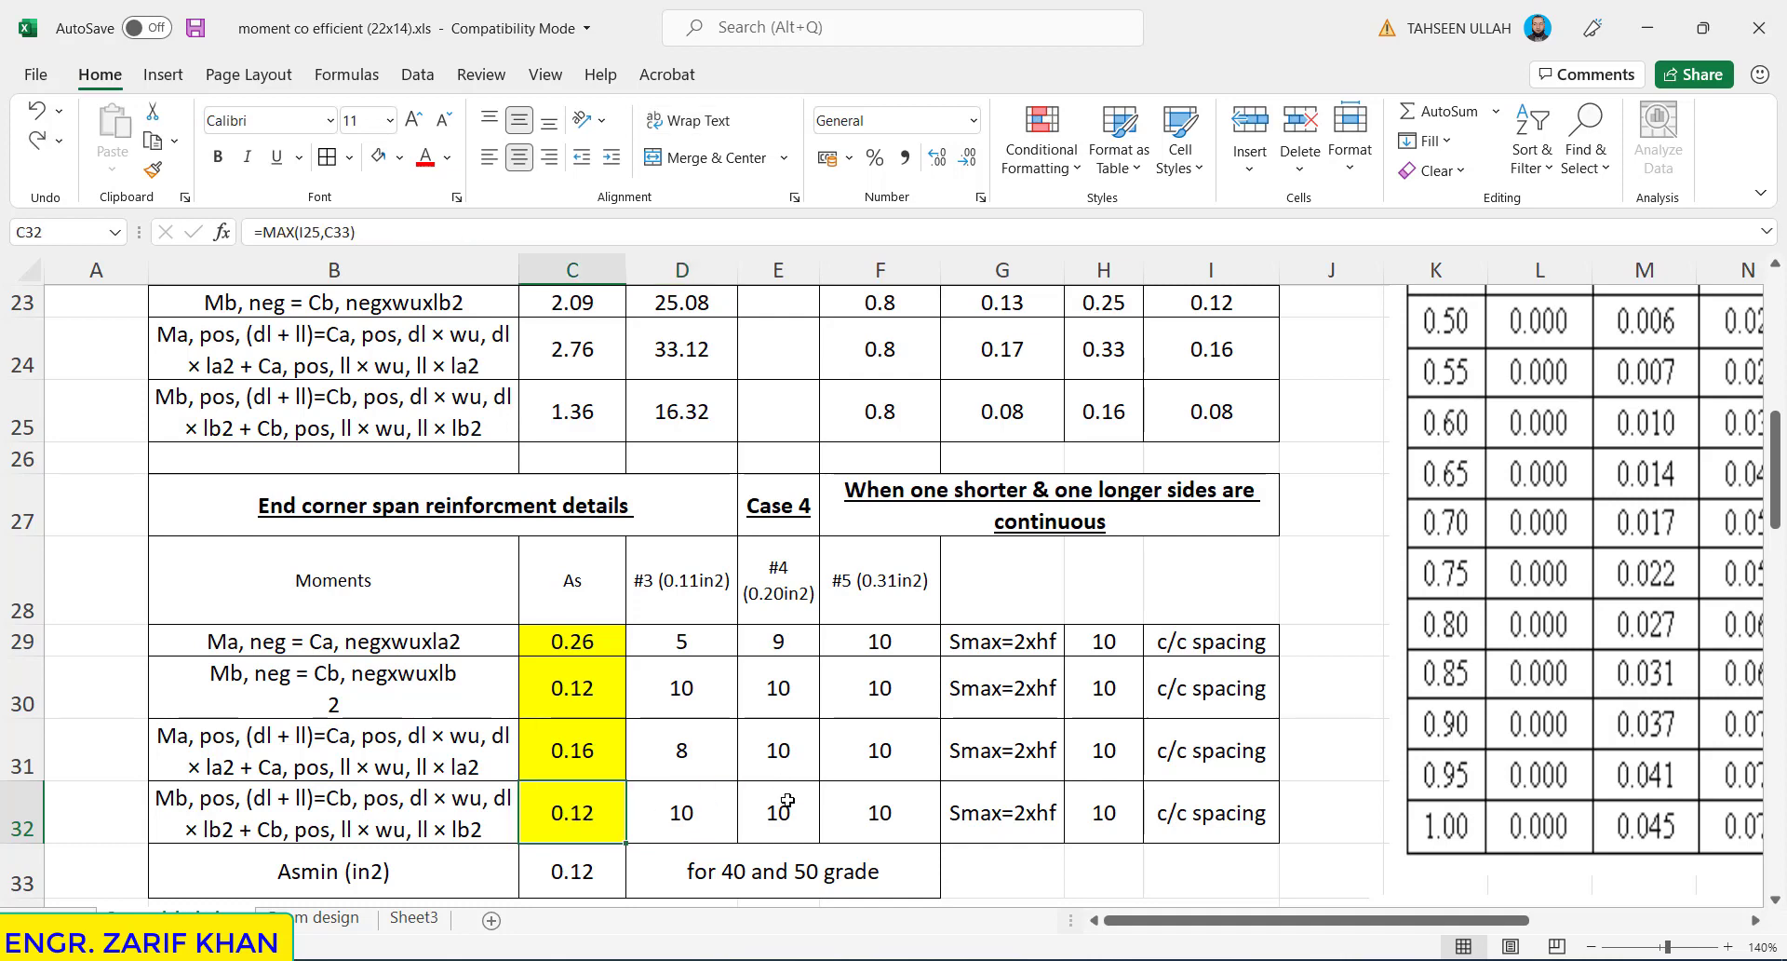
click(788, 806)
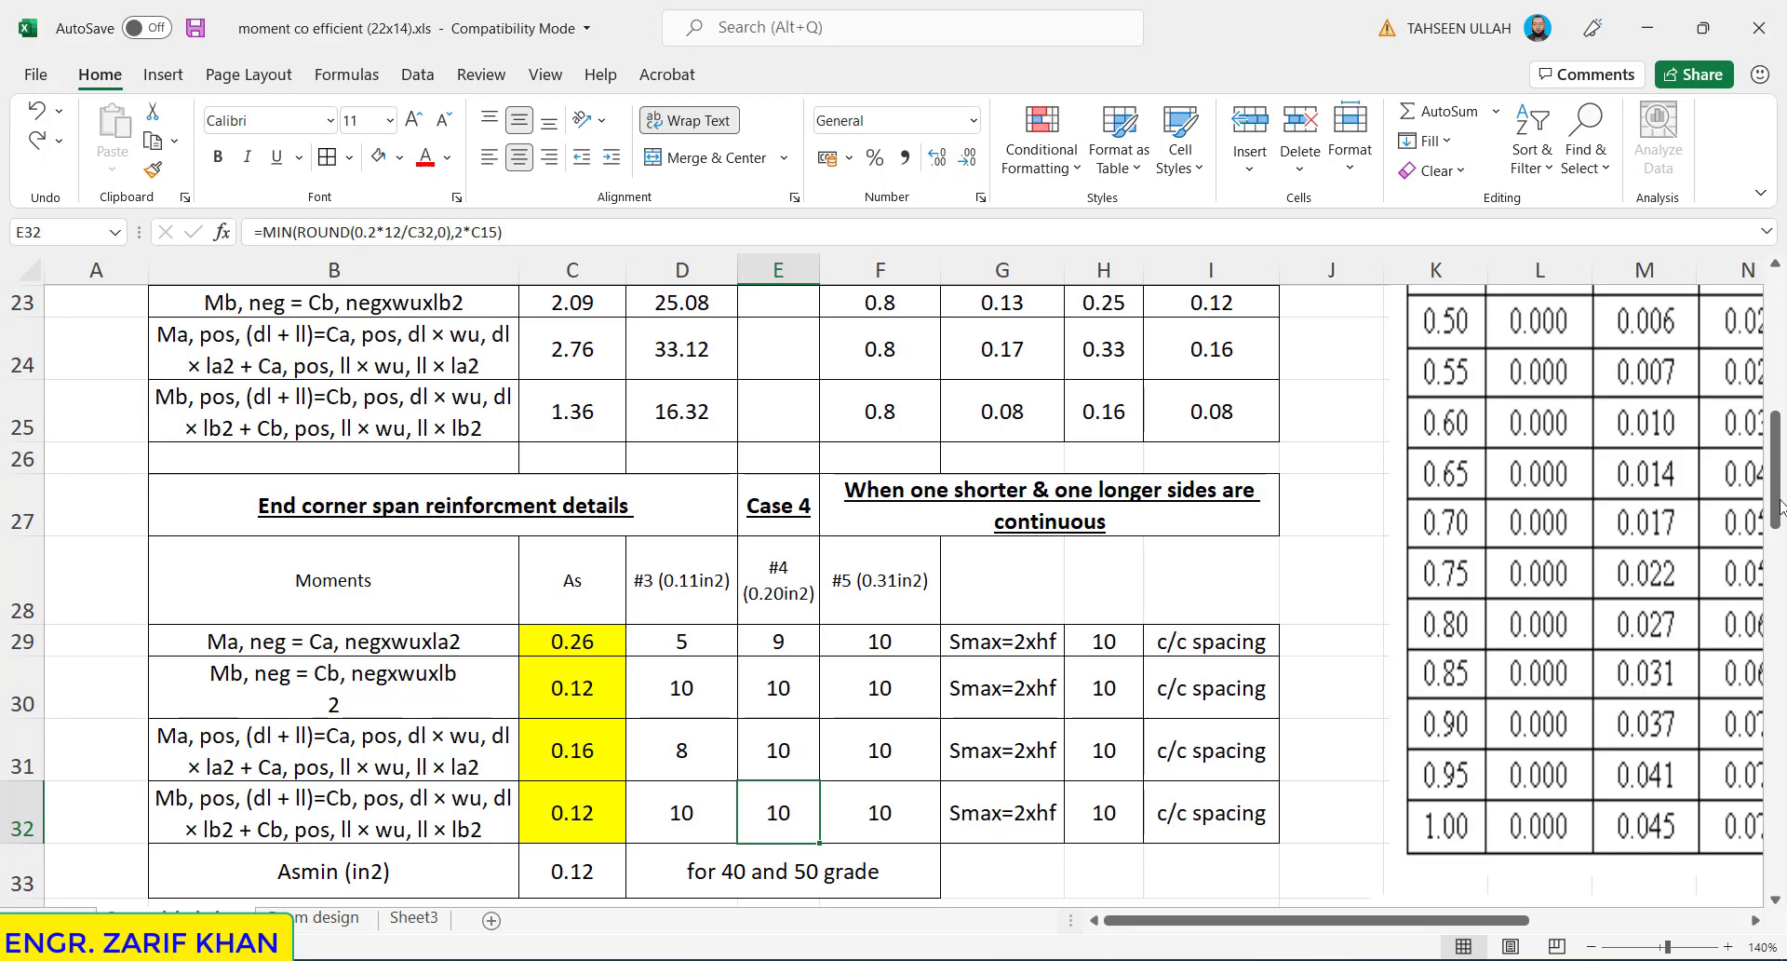
- Enter 6 in as the assumed slab thickness in C15, giving 0.29 ksf factored load
scroll(1778, 510, up, 1)
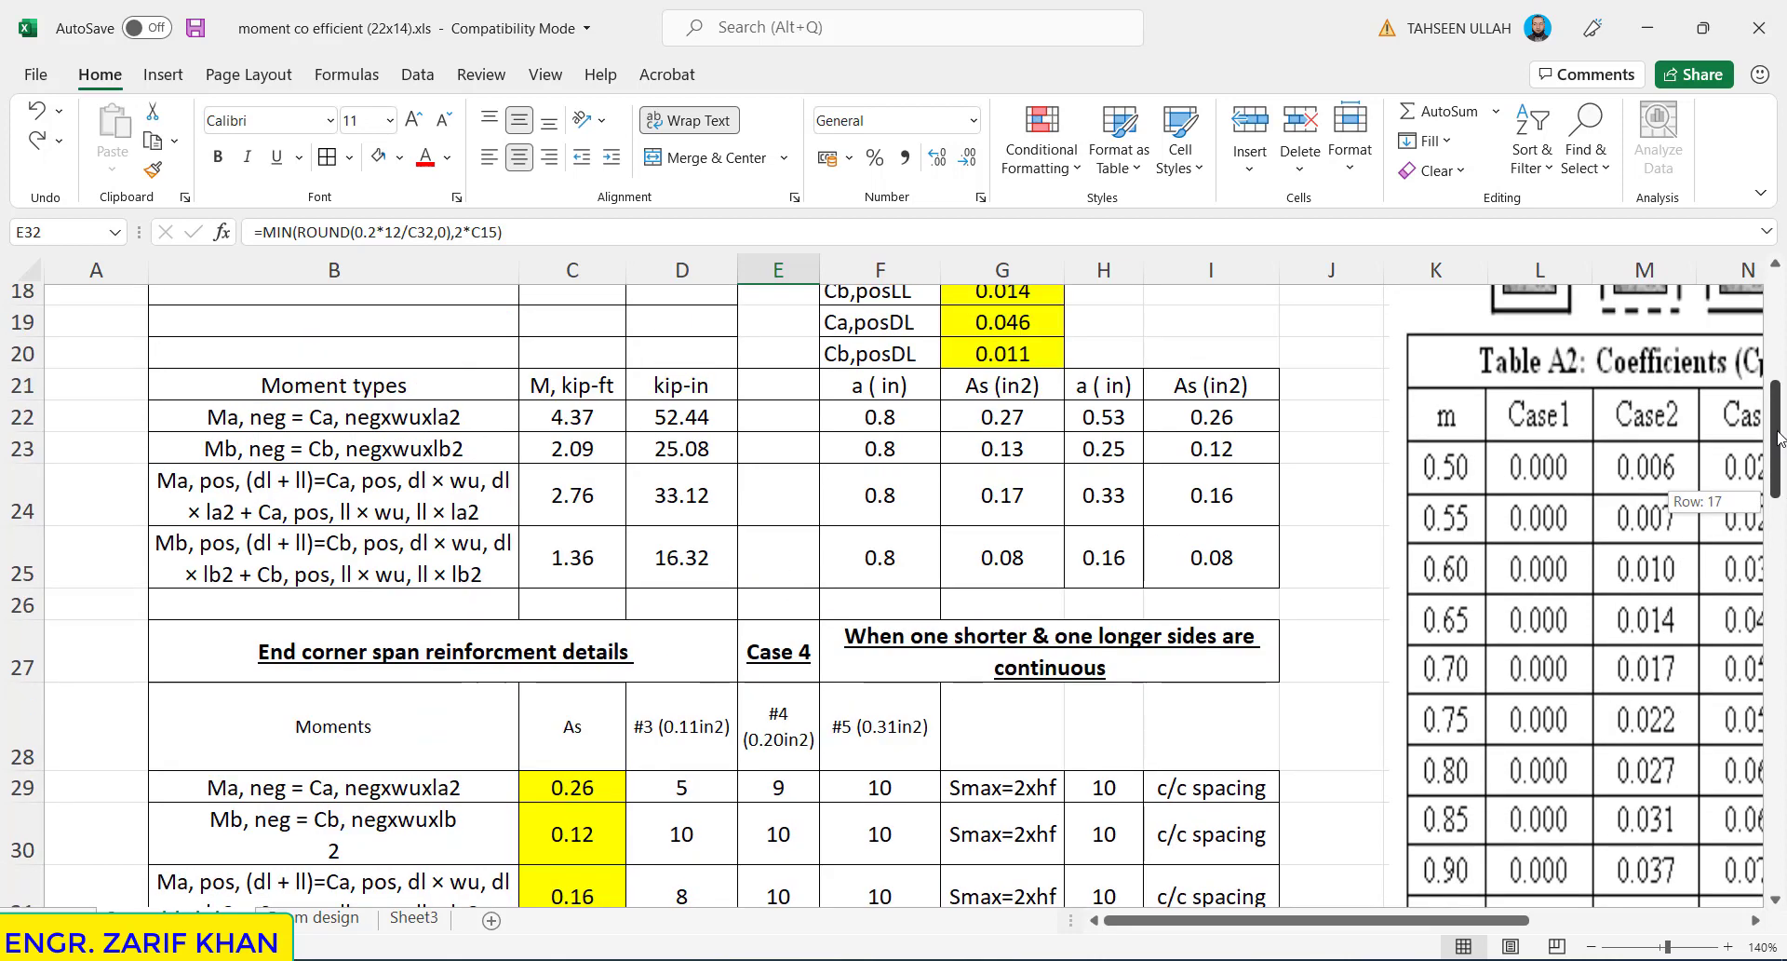
scroll(1778, 510, up, 4)
scroll(1778, 510, up, 2)
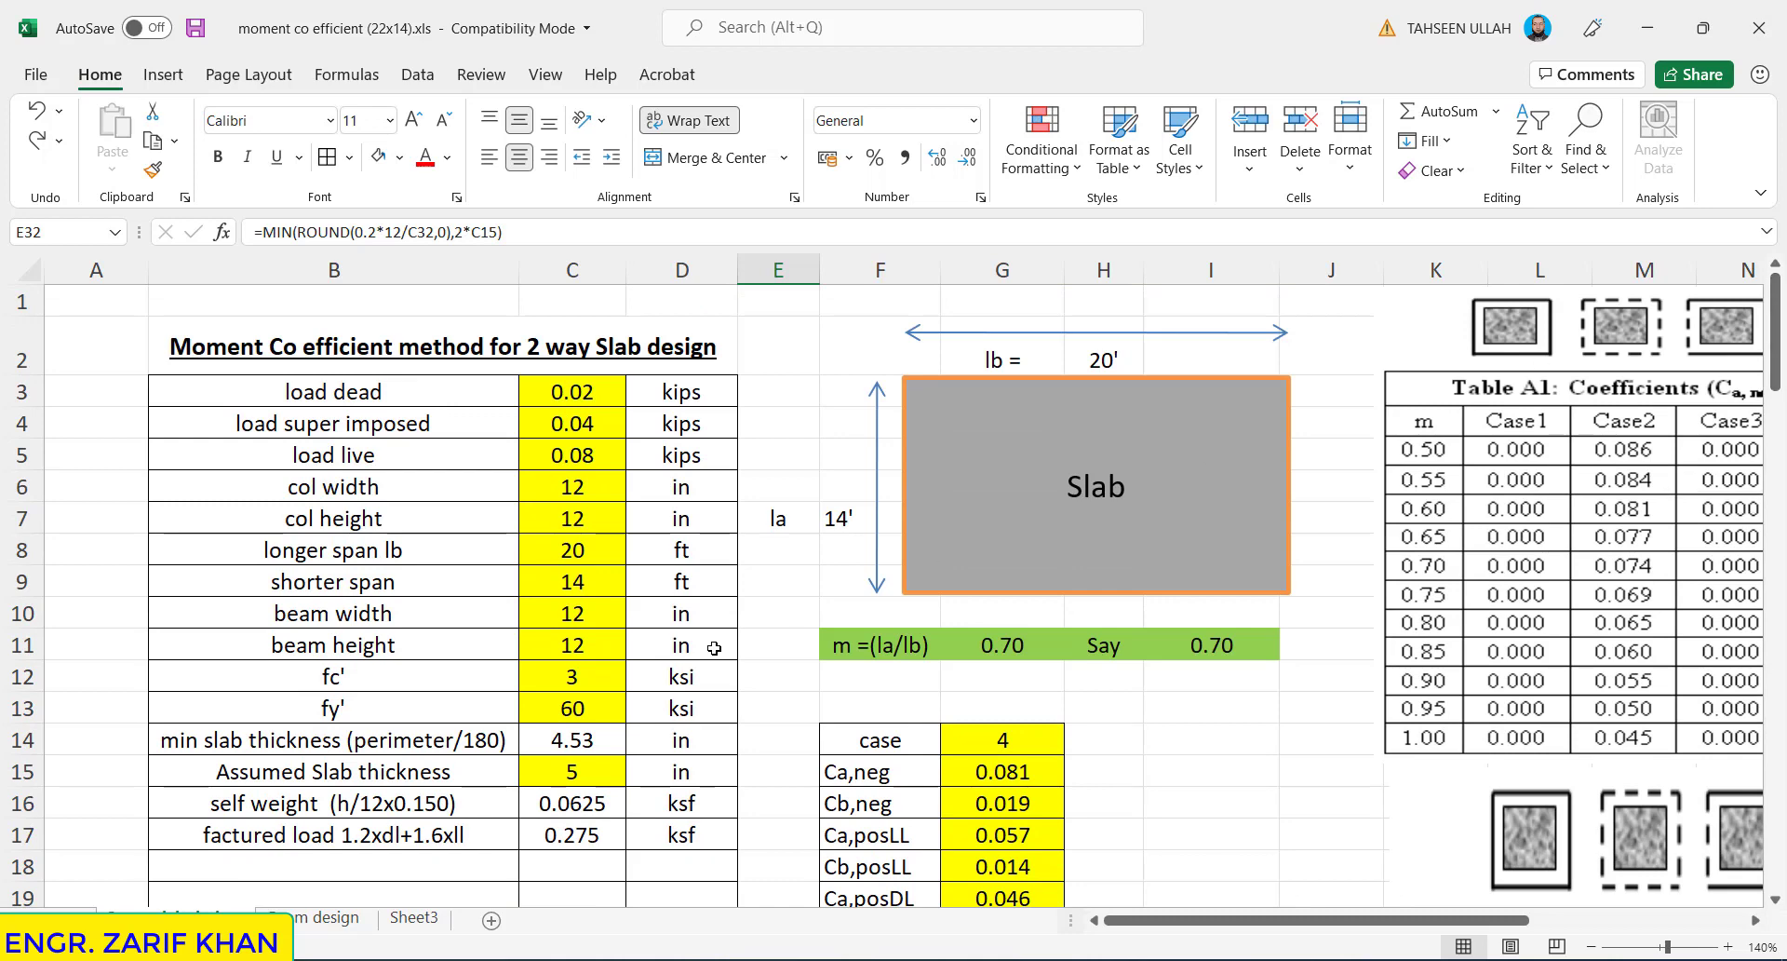
click(588, 770)
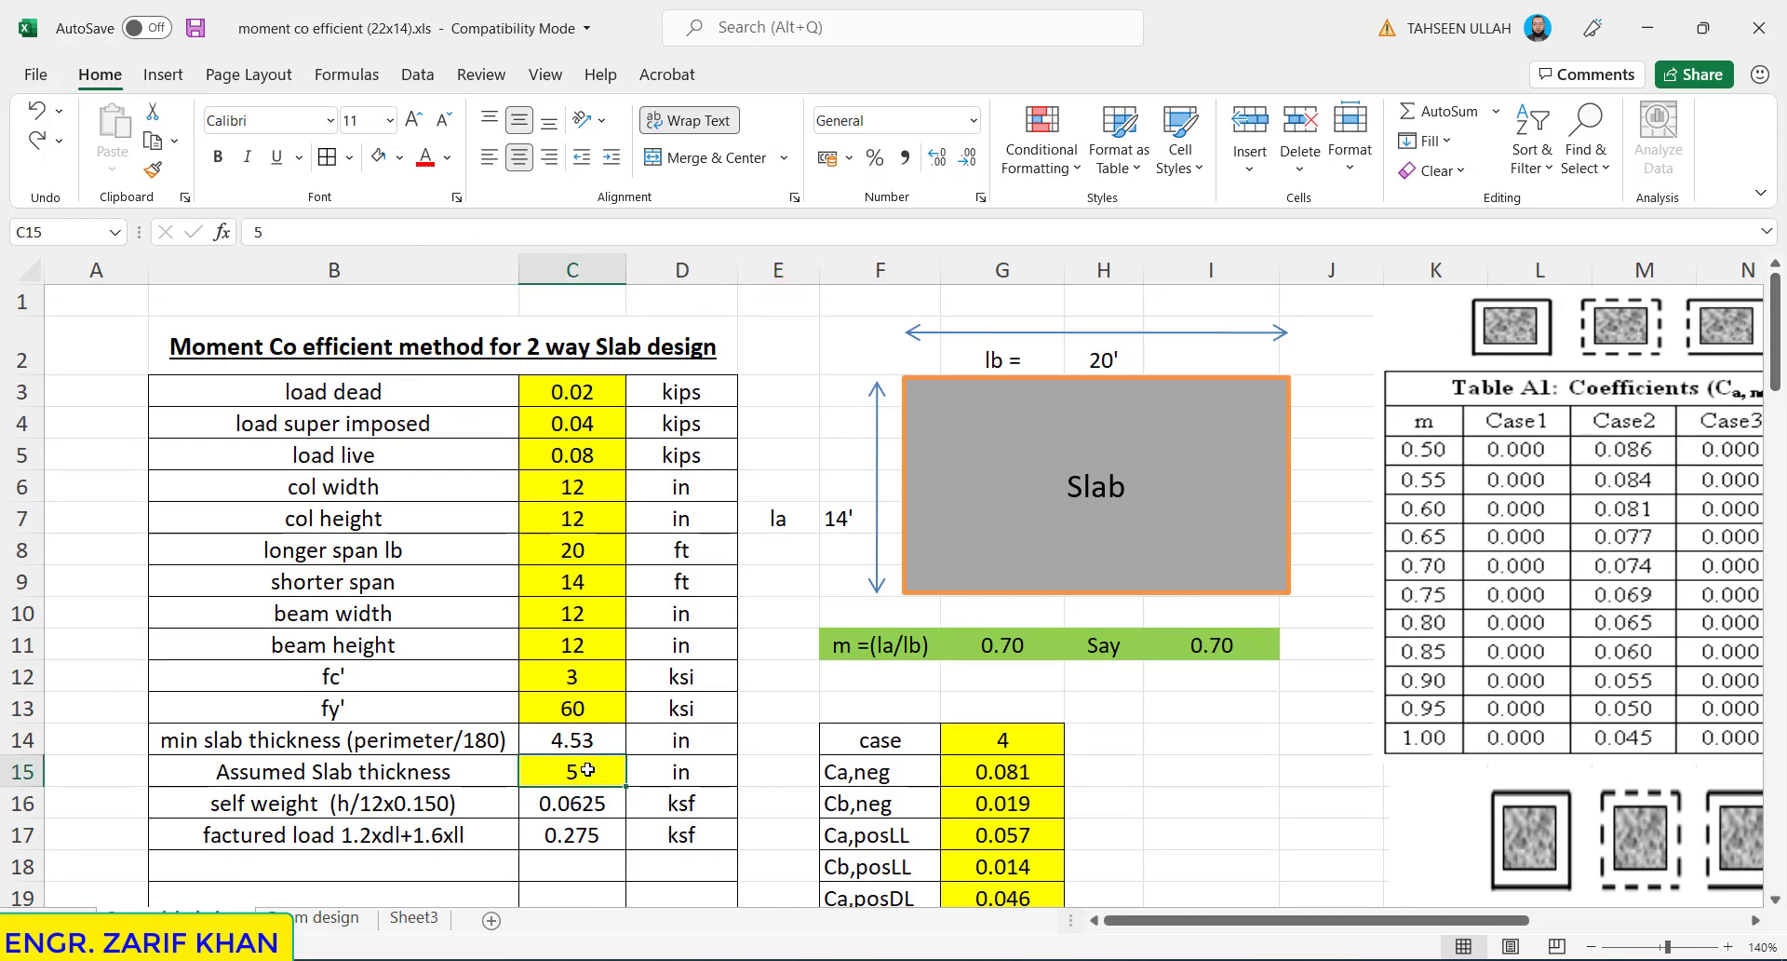
text(6)
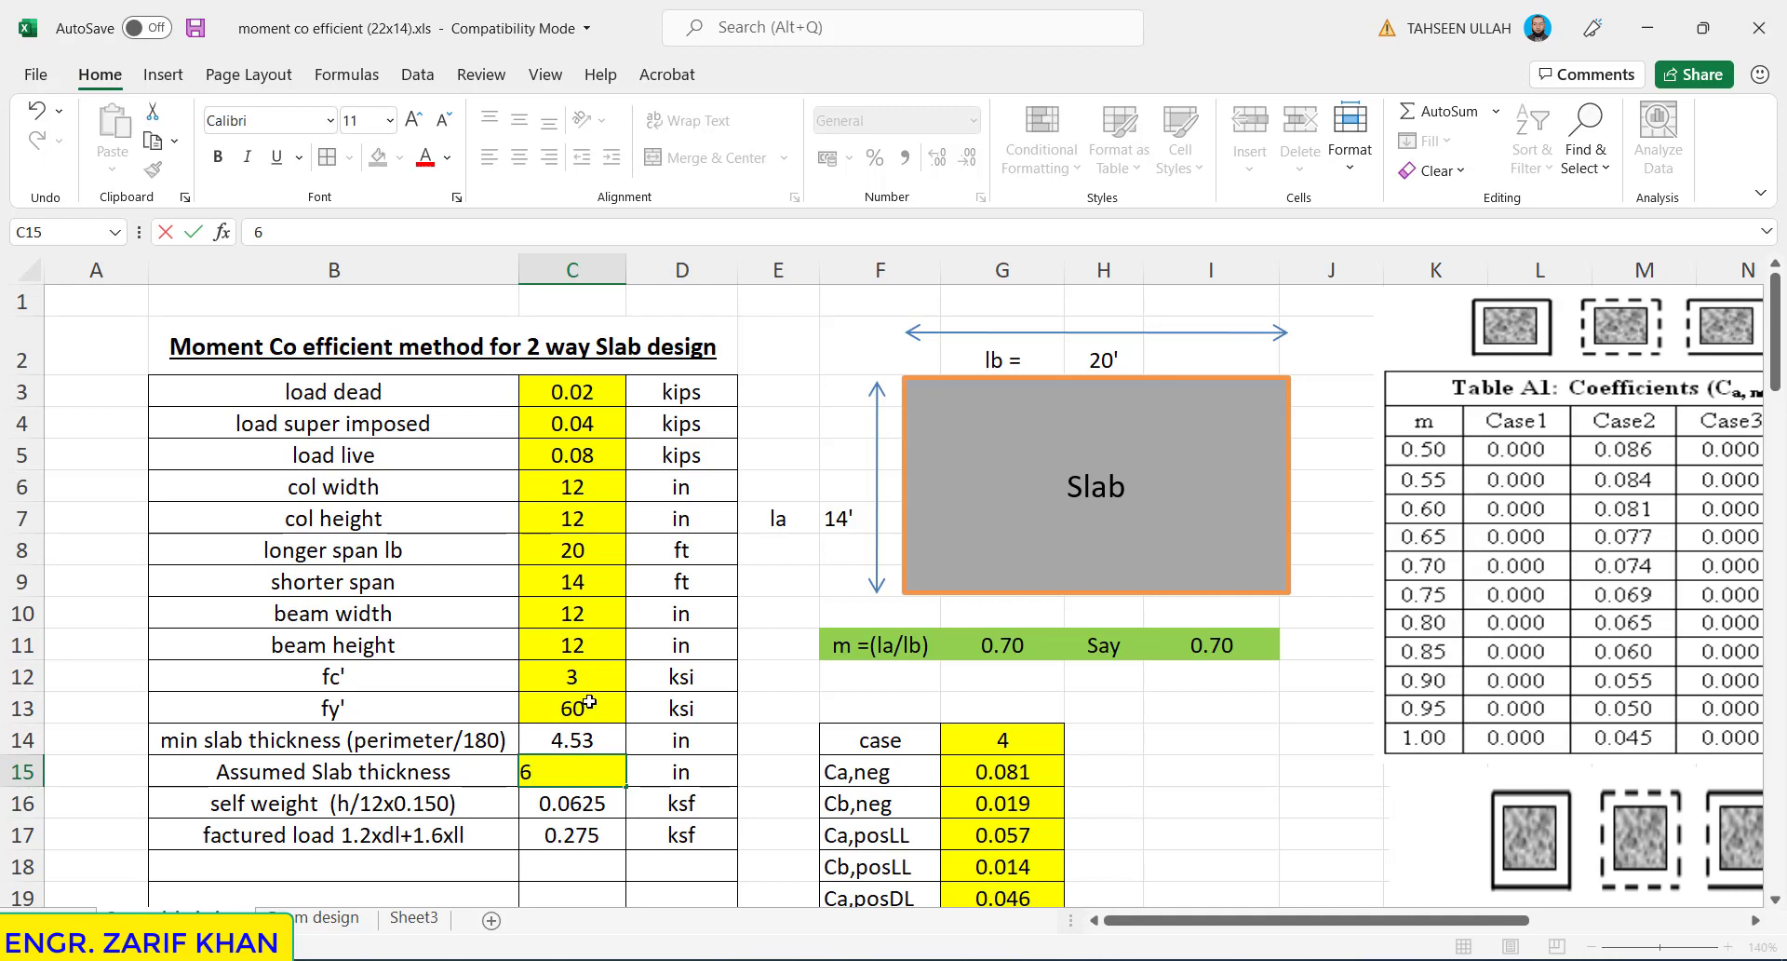
click(587, 702)
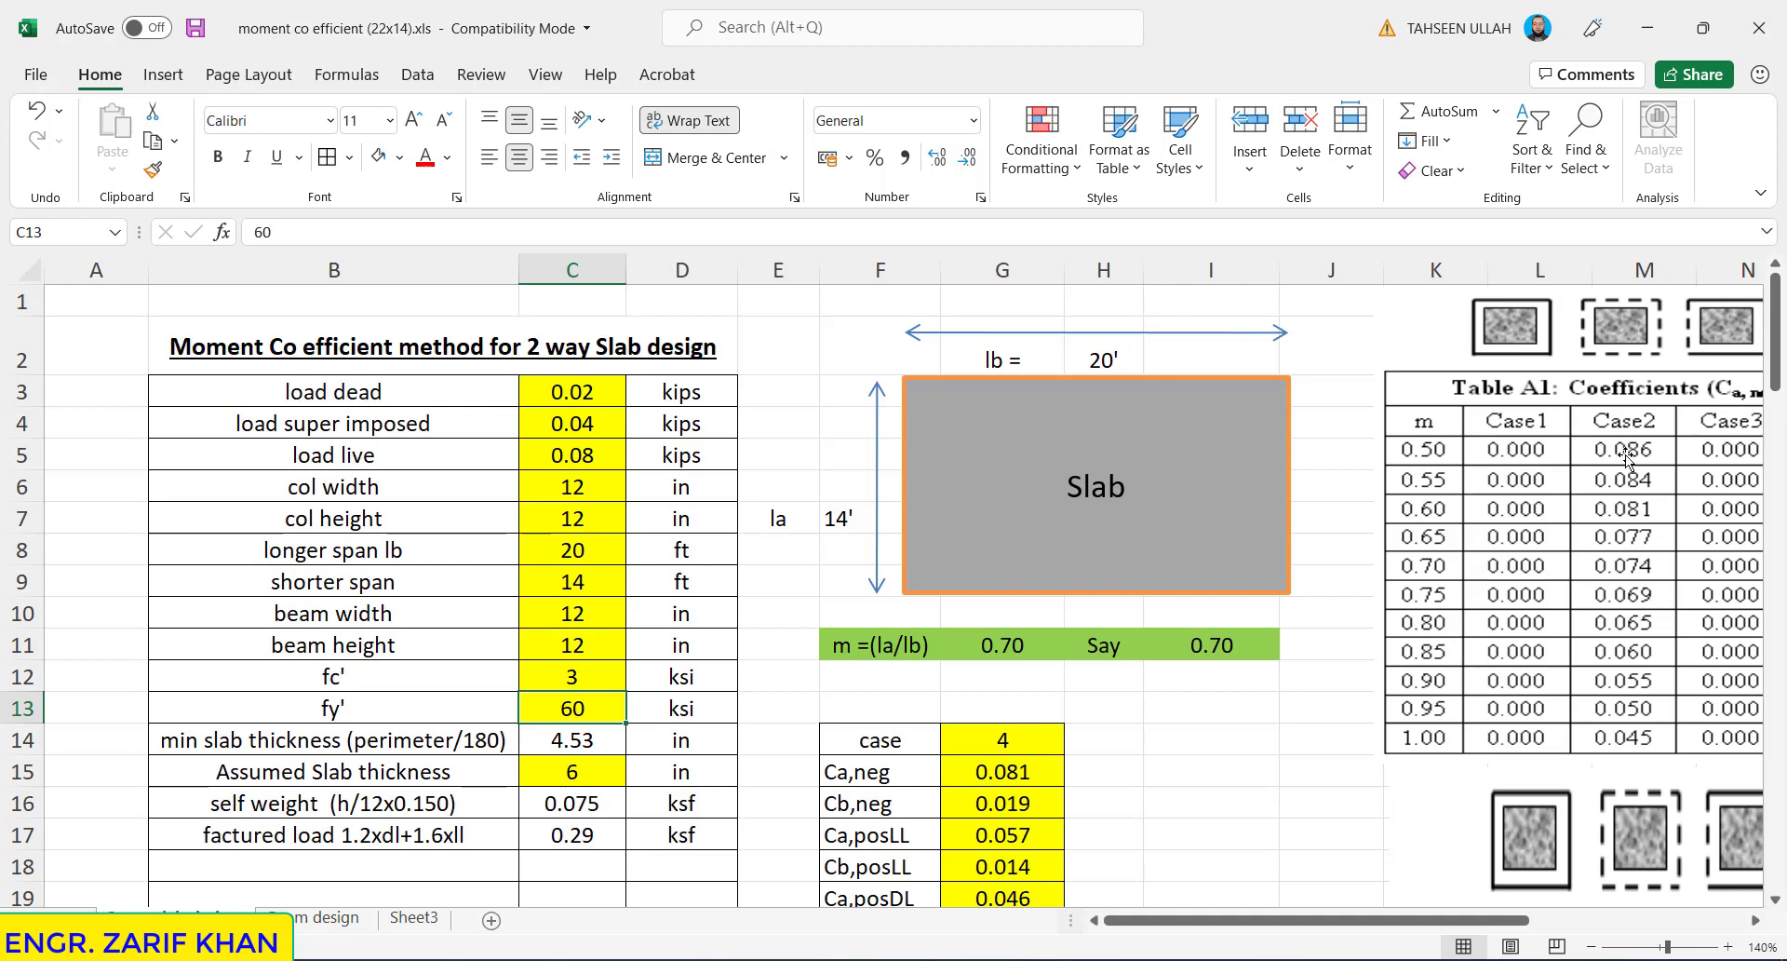
drag(1778, 354, 1769, 428)
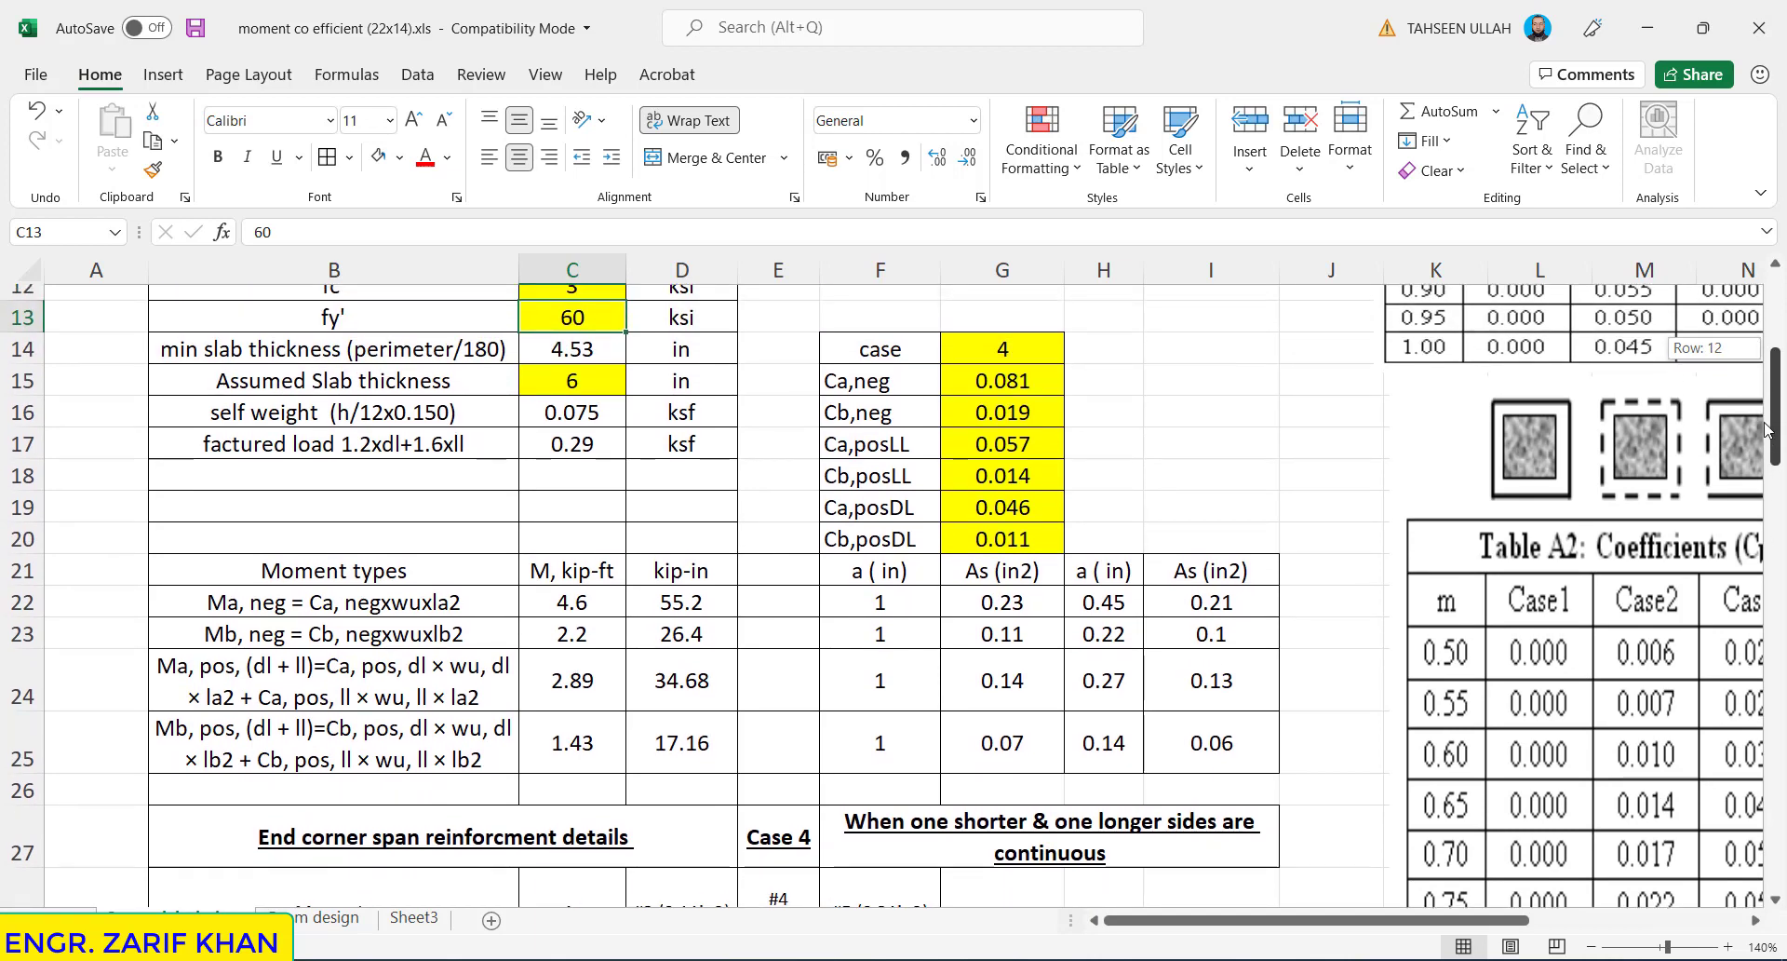
mouse_move(1769, 428)
mouse_down()
mouse_move(1768, 476)
mouse_move(1765, 409)
mouse_up()
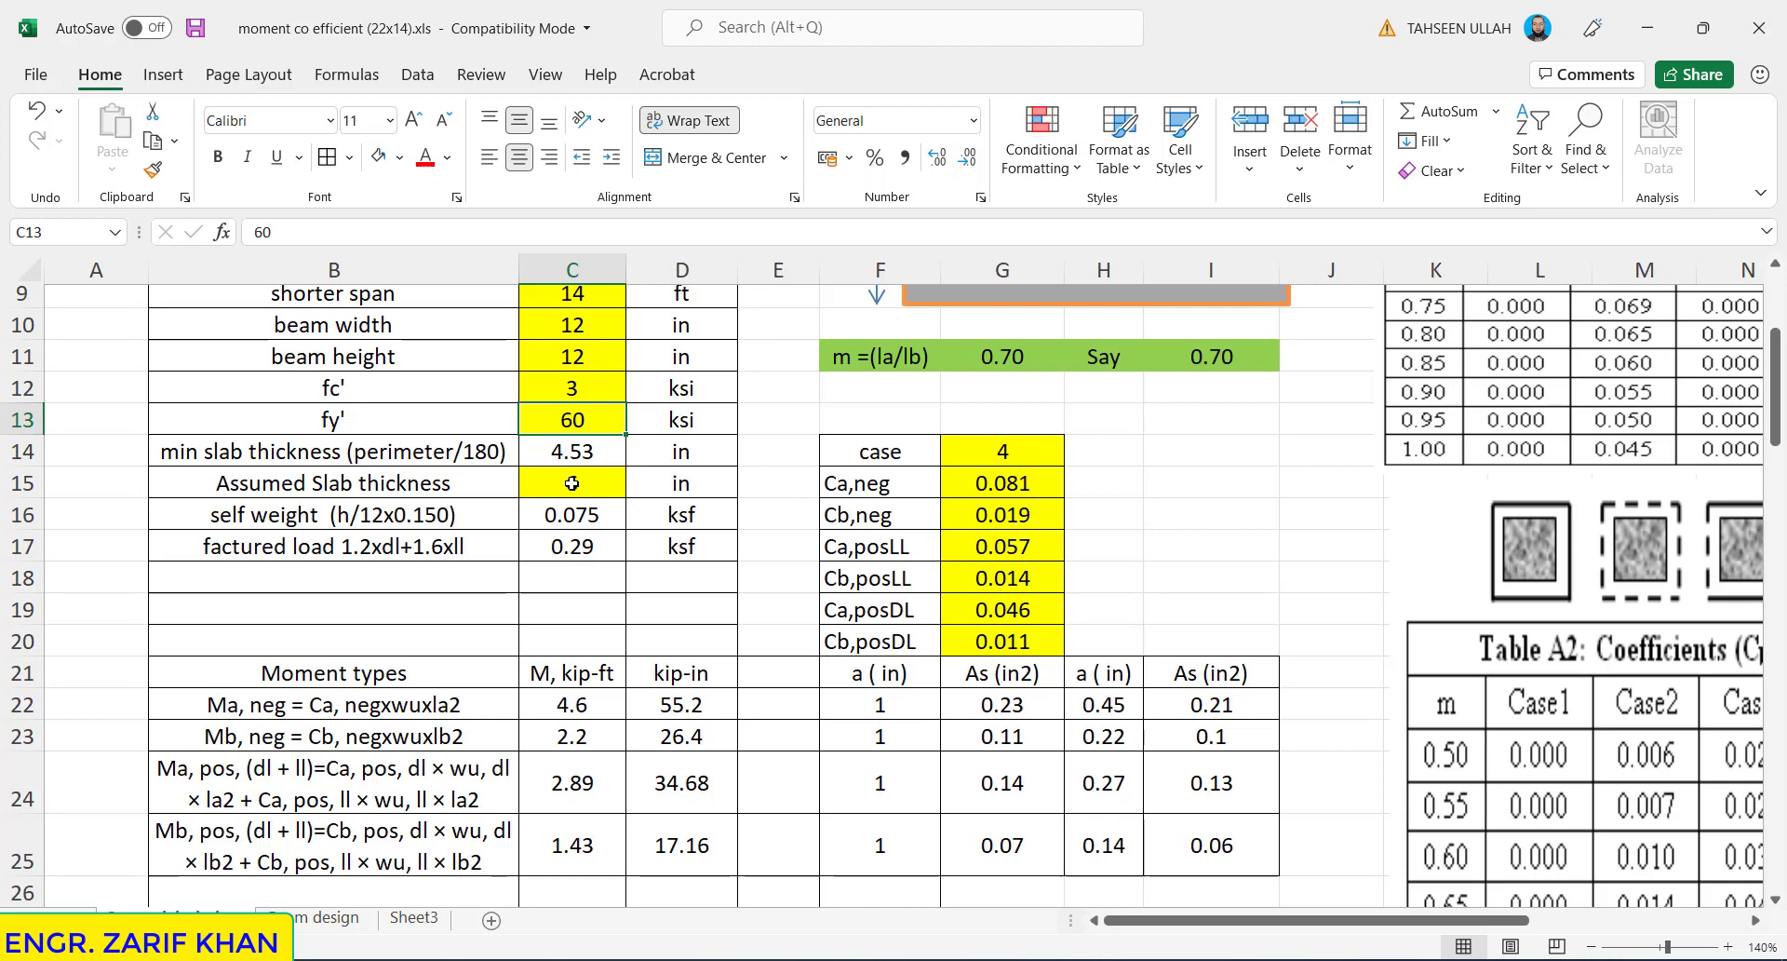
drag(1780, 370, 1780, 445)
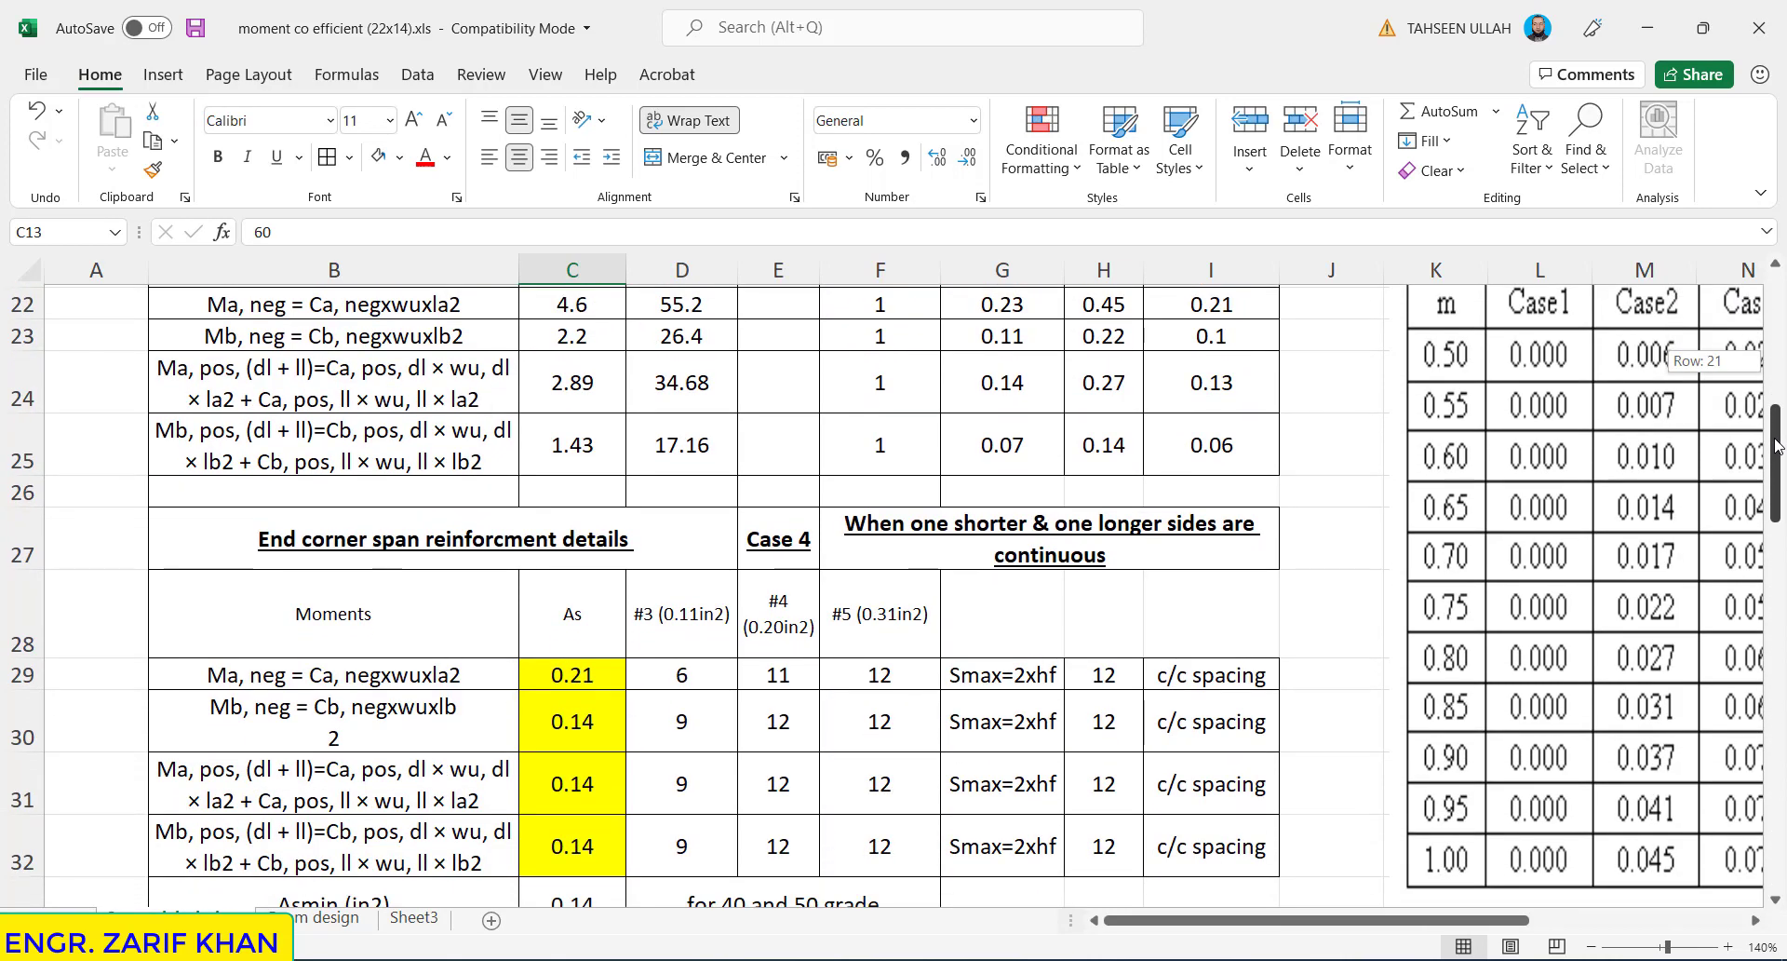
drag(1778, 445, 1778, 426)
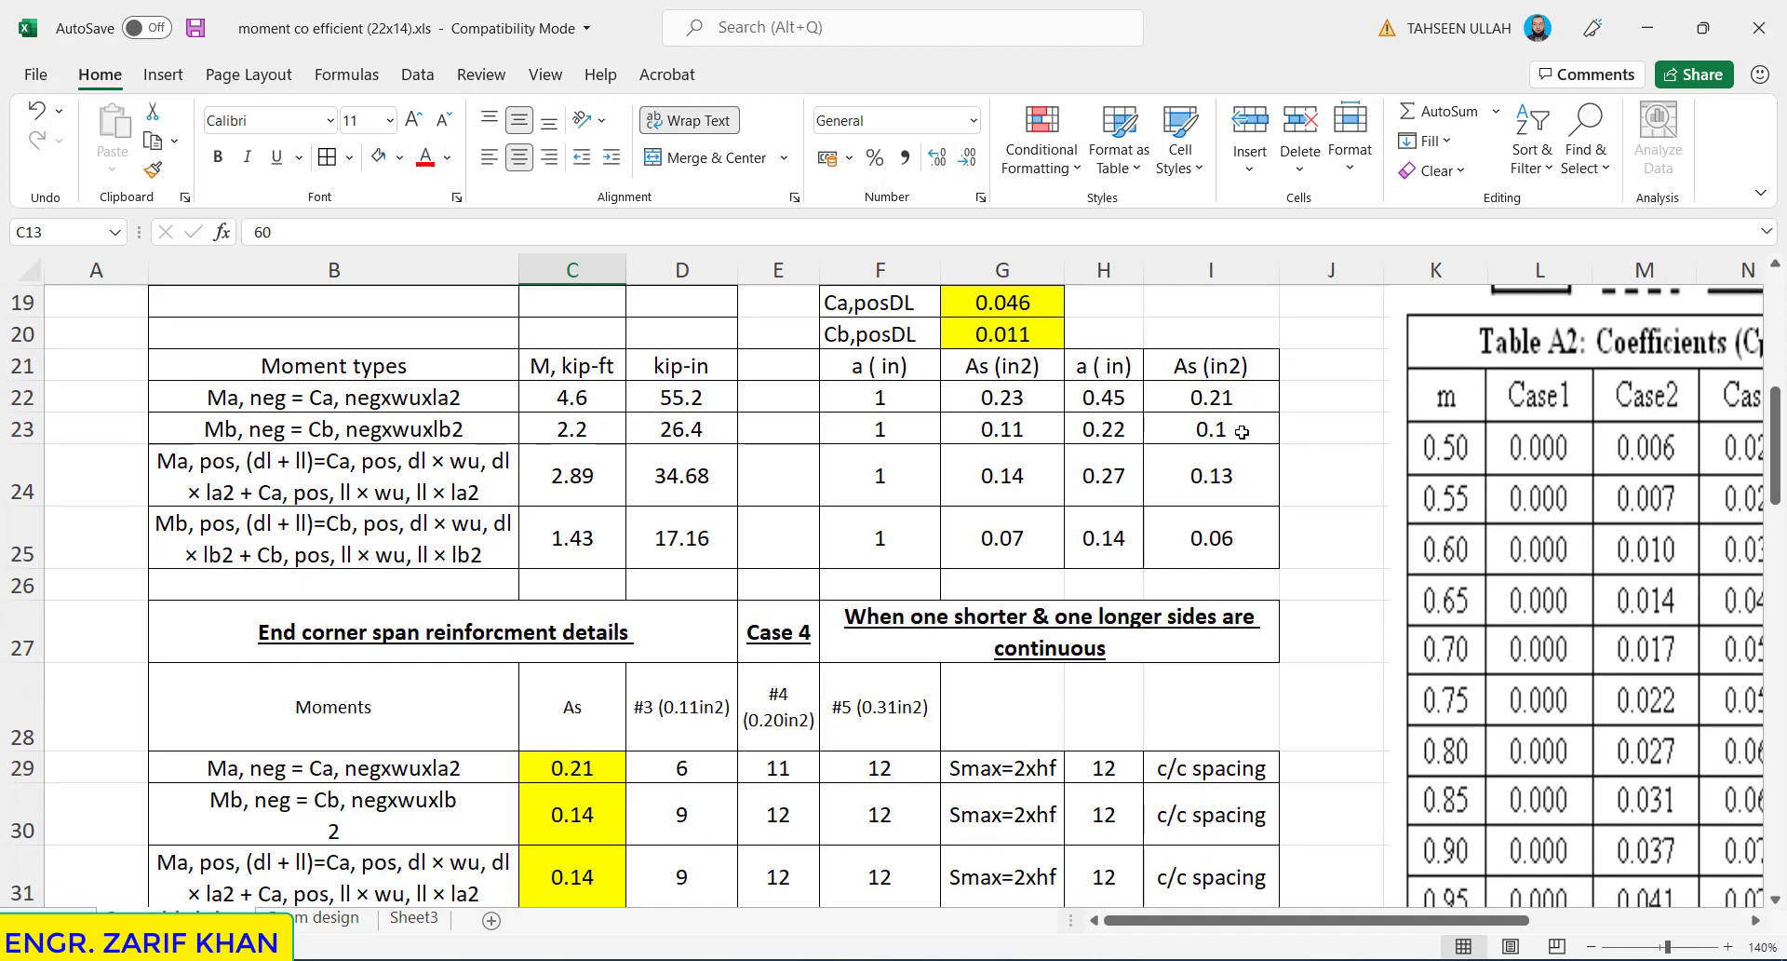
click(1239, 430)
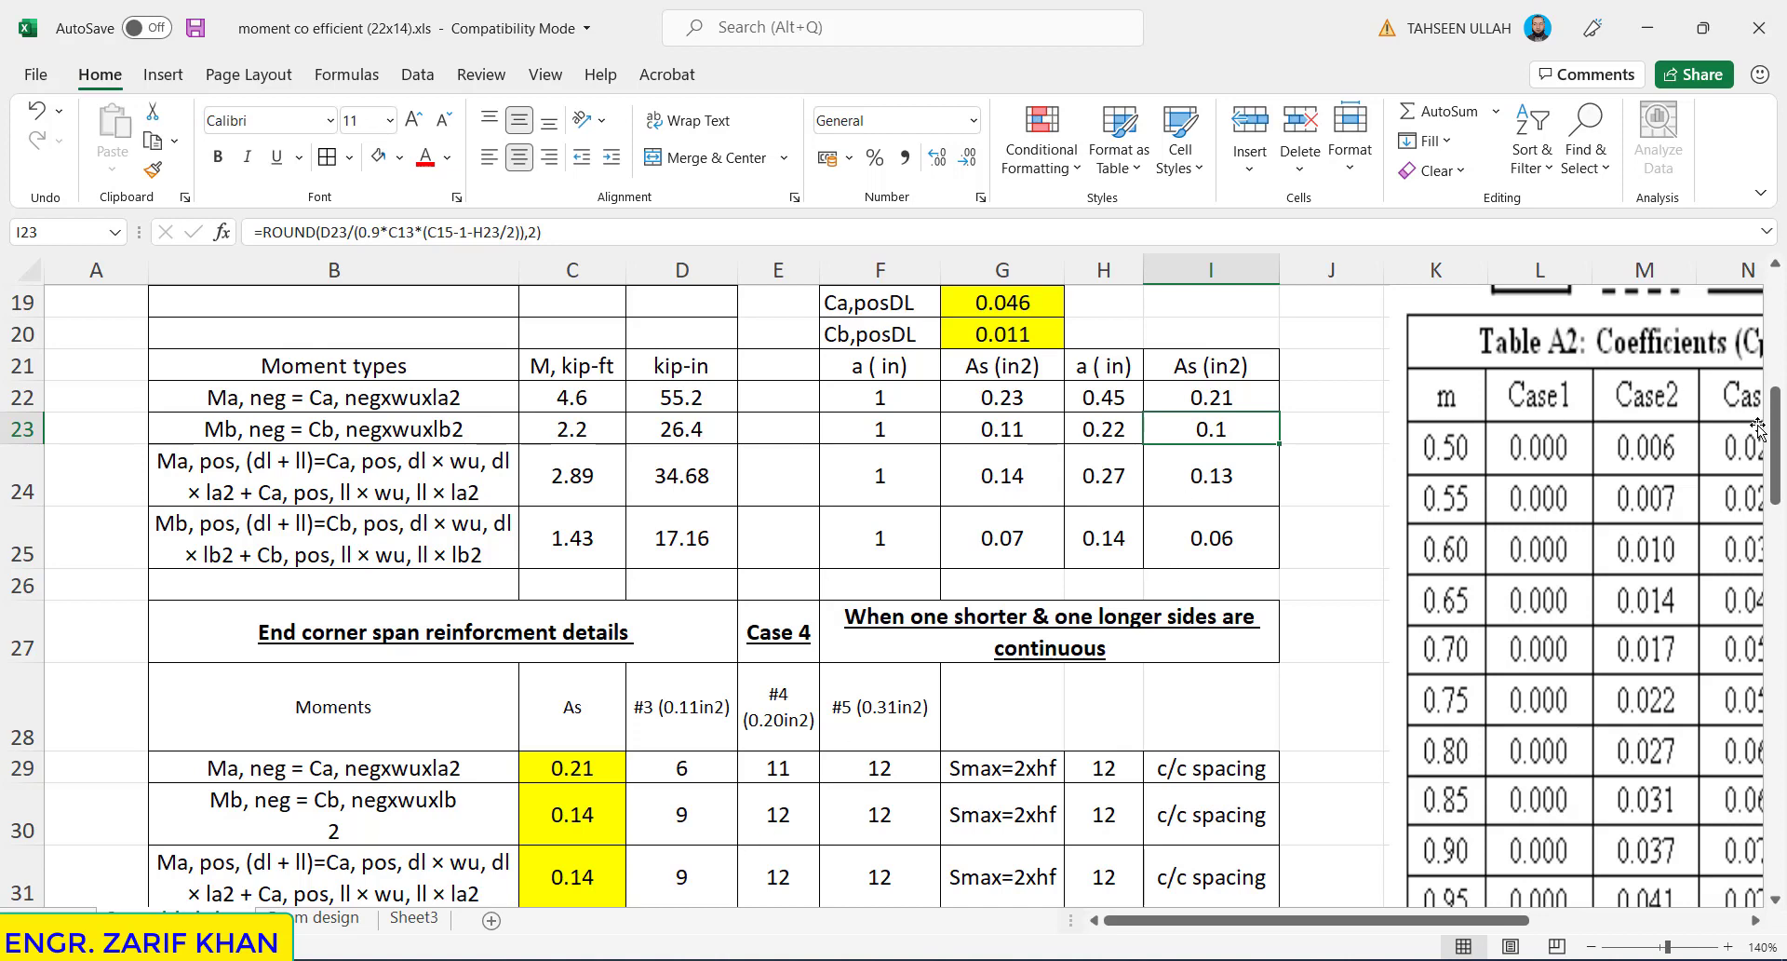
drag(1778, 444, 1778, 491)
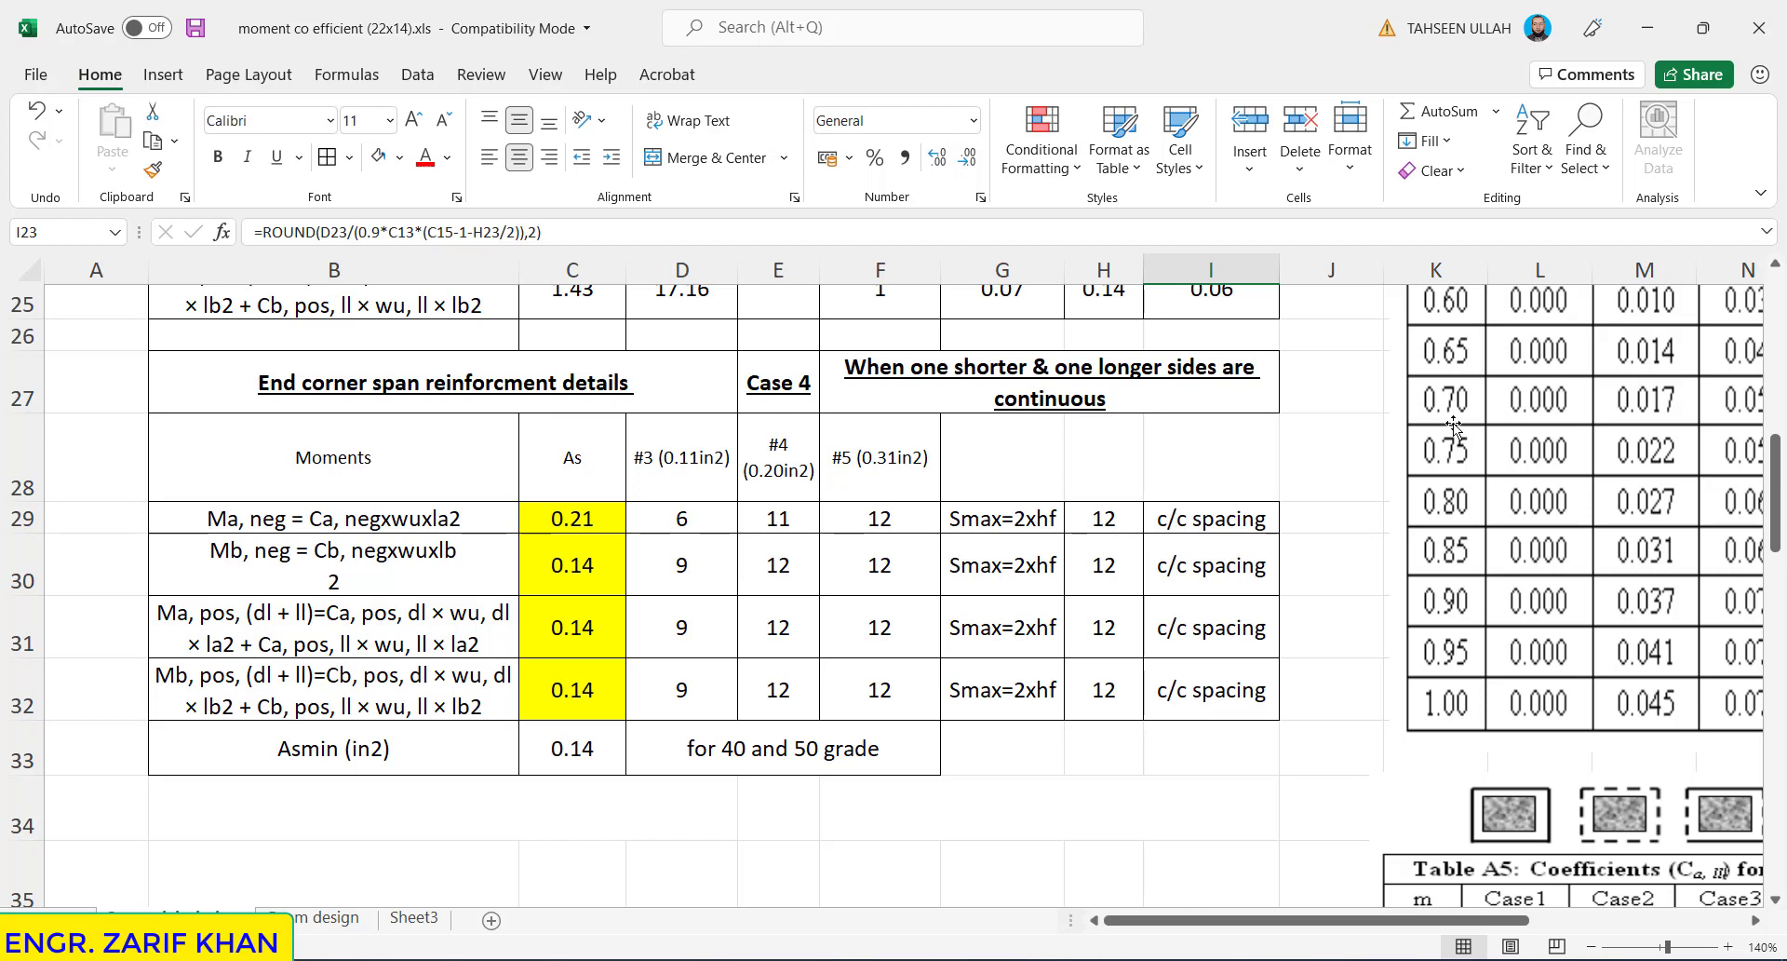
- Enter 2 ksi for fc' in C12 and 40 ksi for fy' in C13, then recheck both cells
drag(1776, 463, 1777, 302)
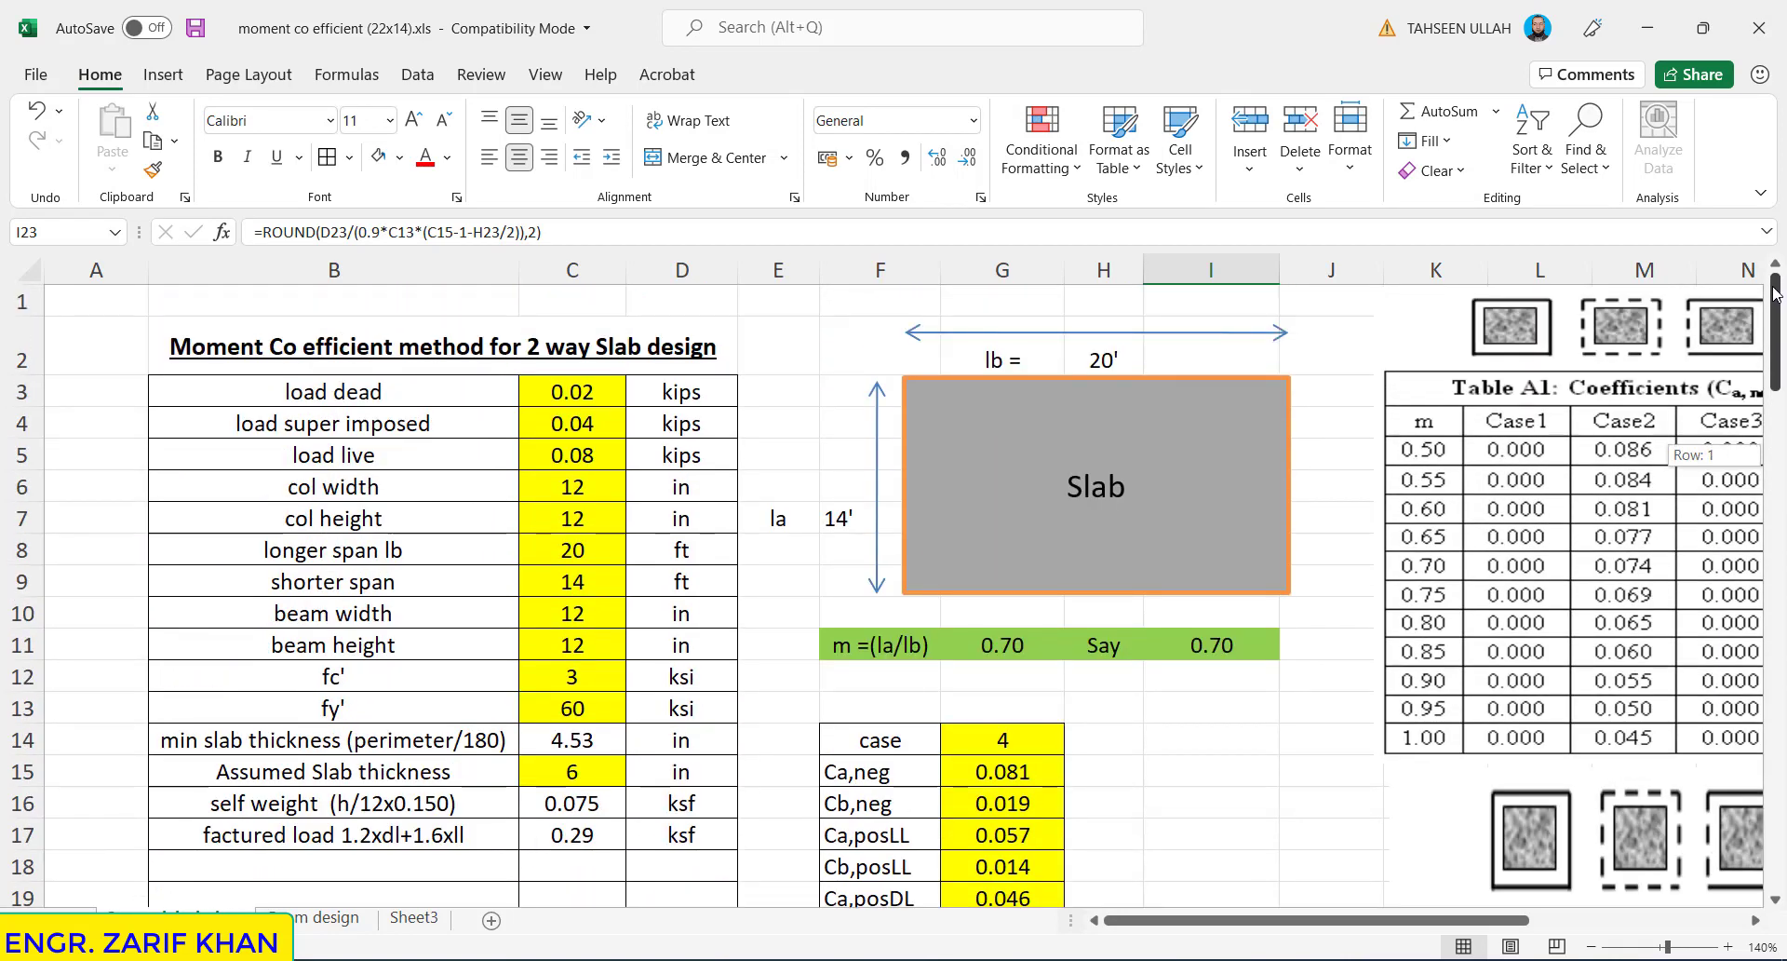
click(612, 675)
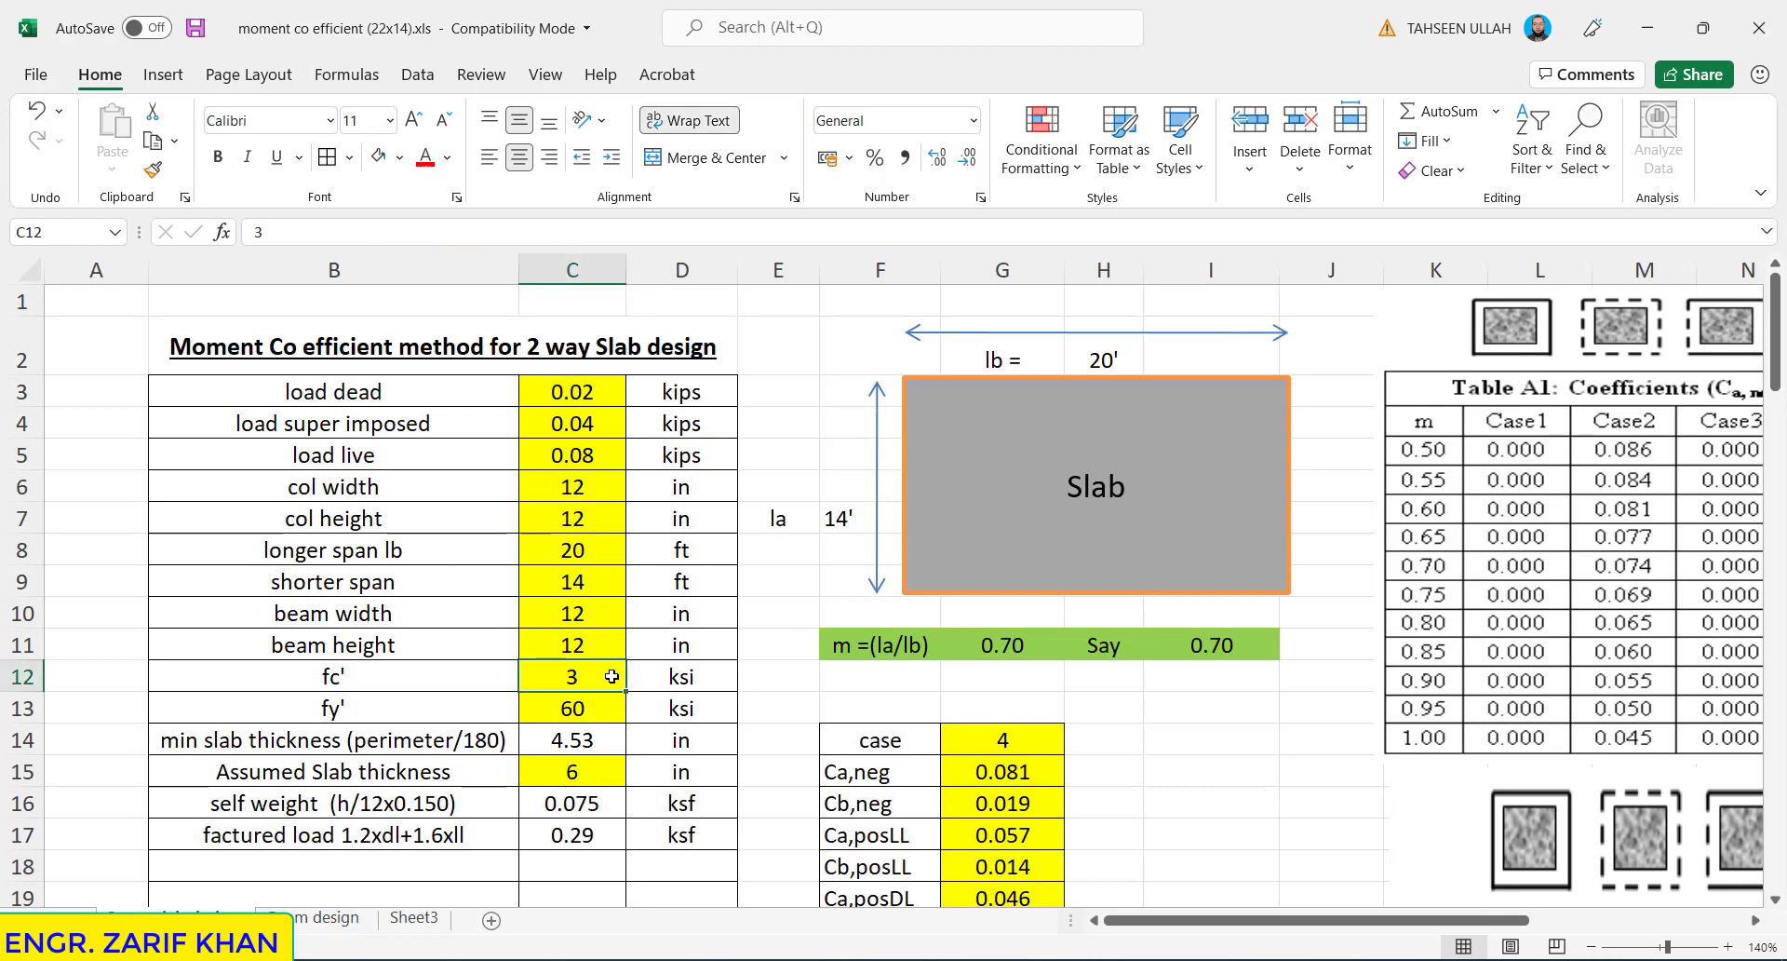
text(2)
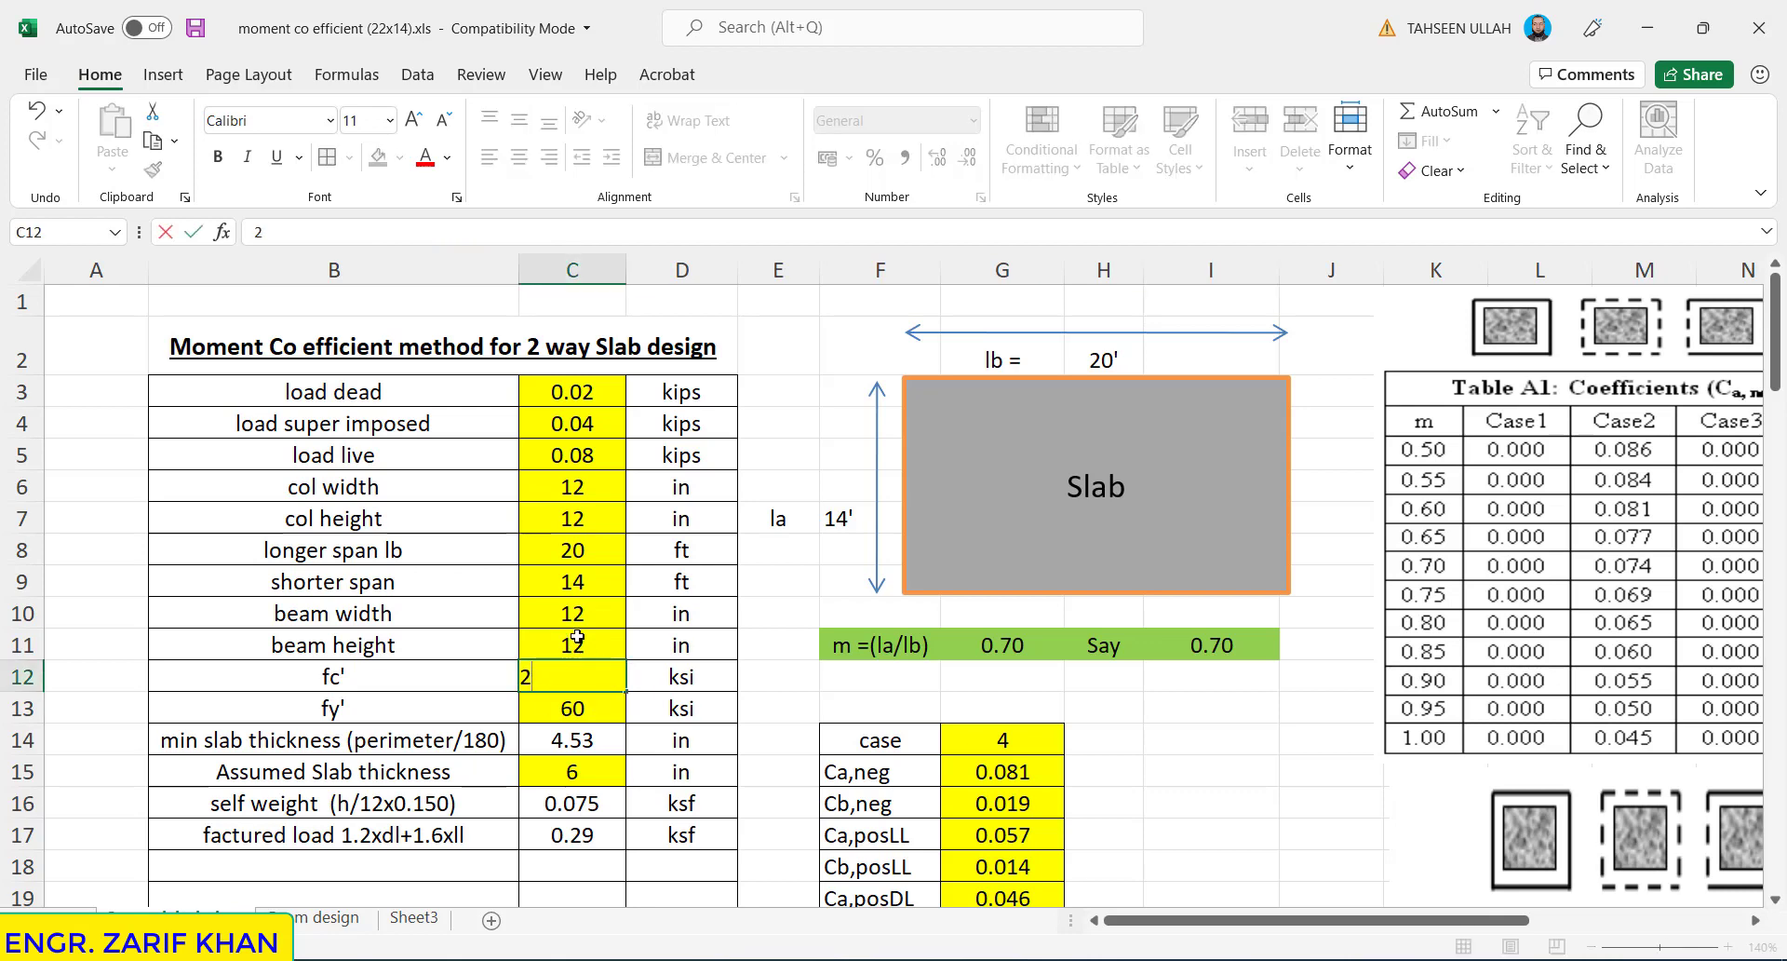
click(577, 637)
click(595, 711)
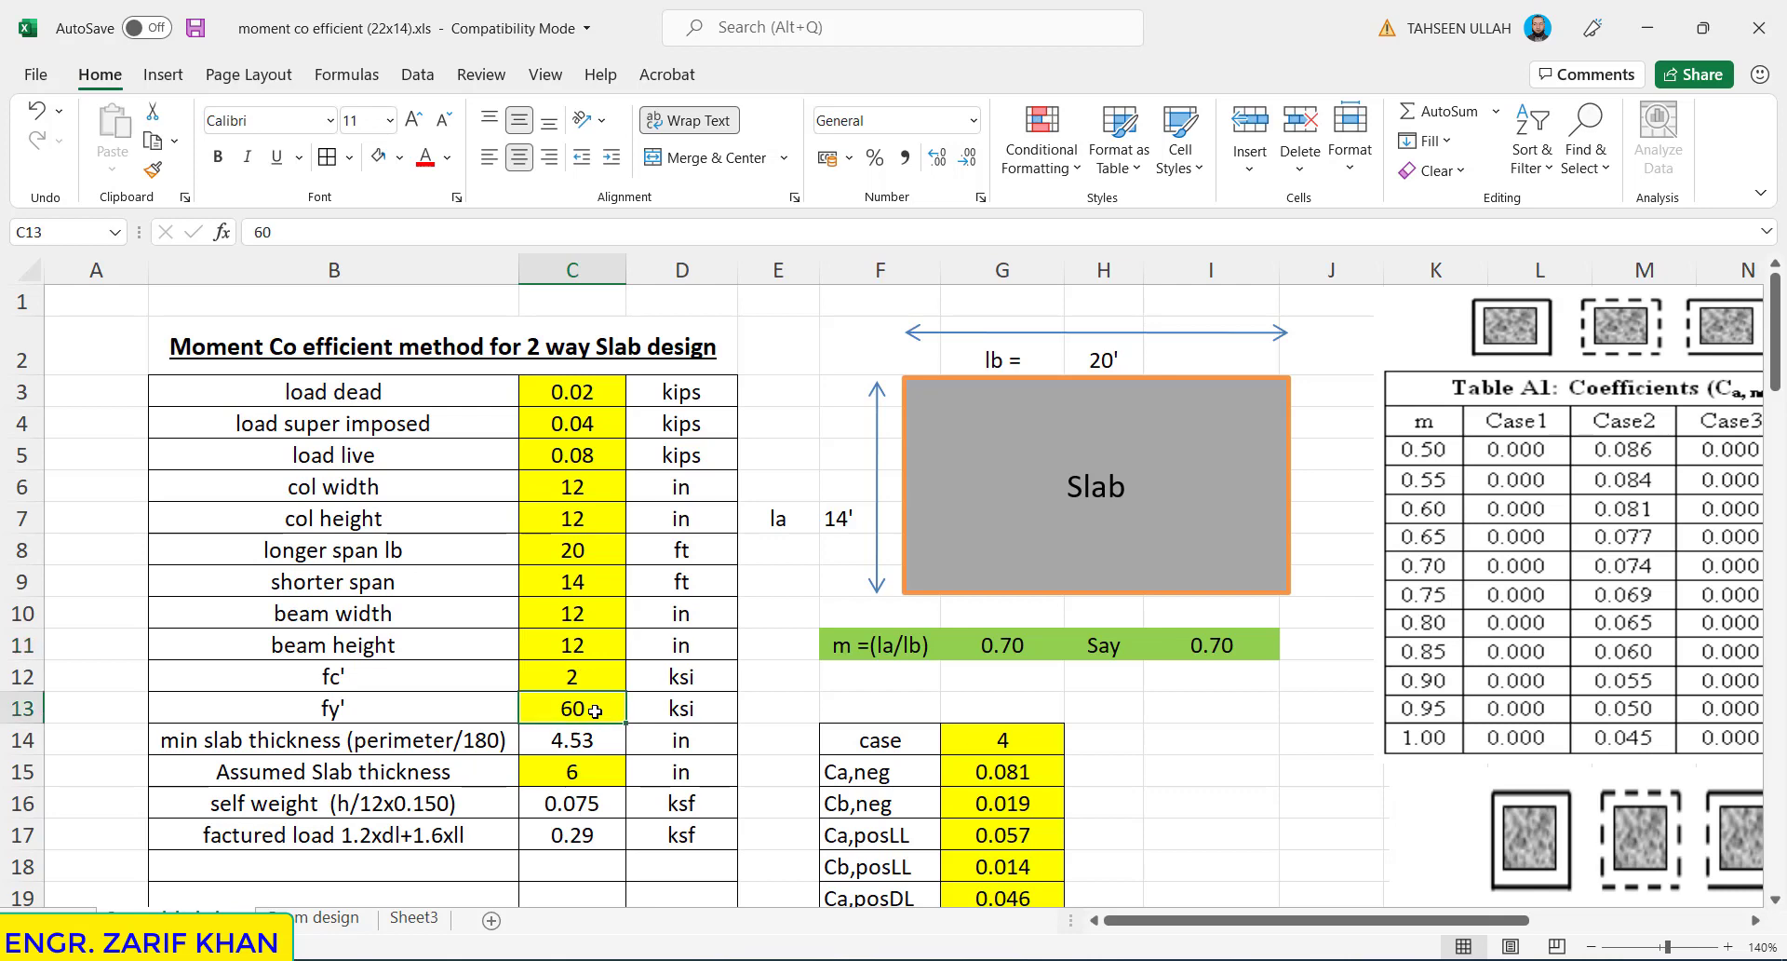
text(40)
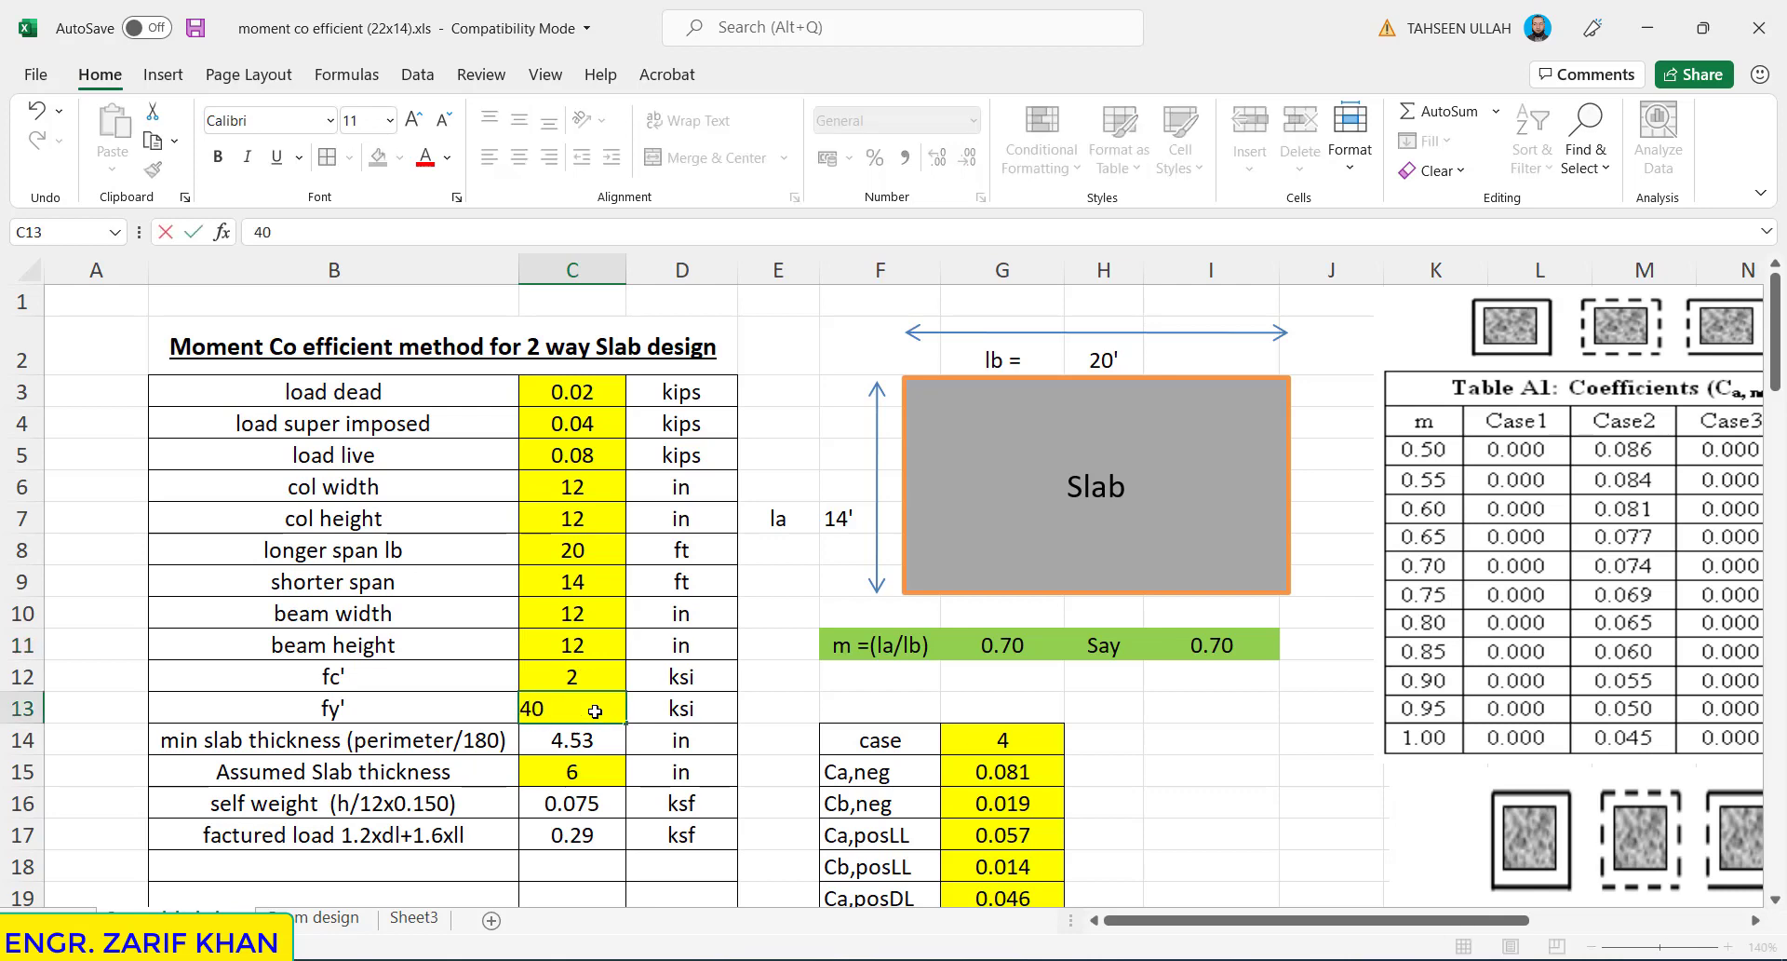
click(781, 689)
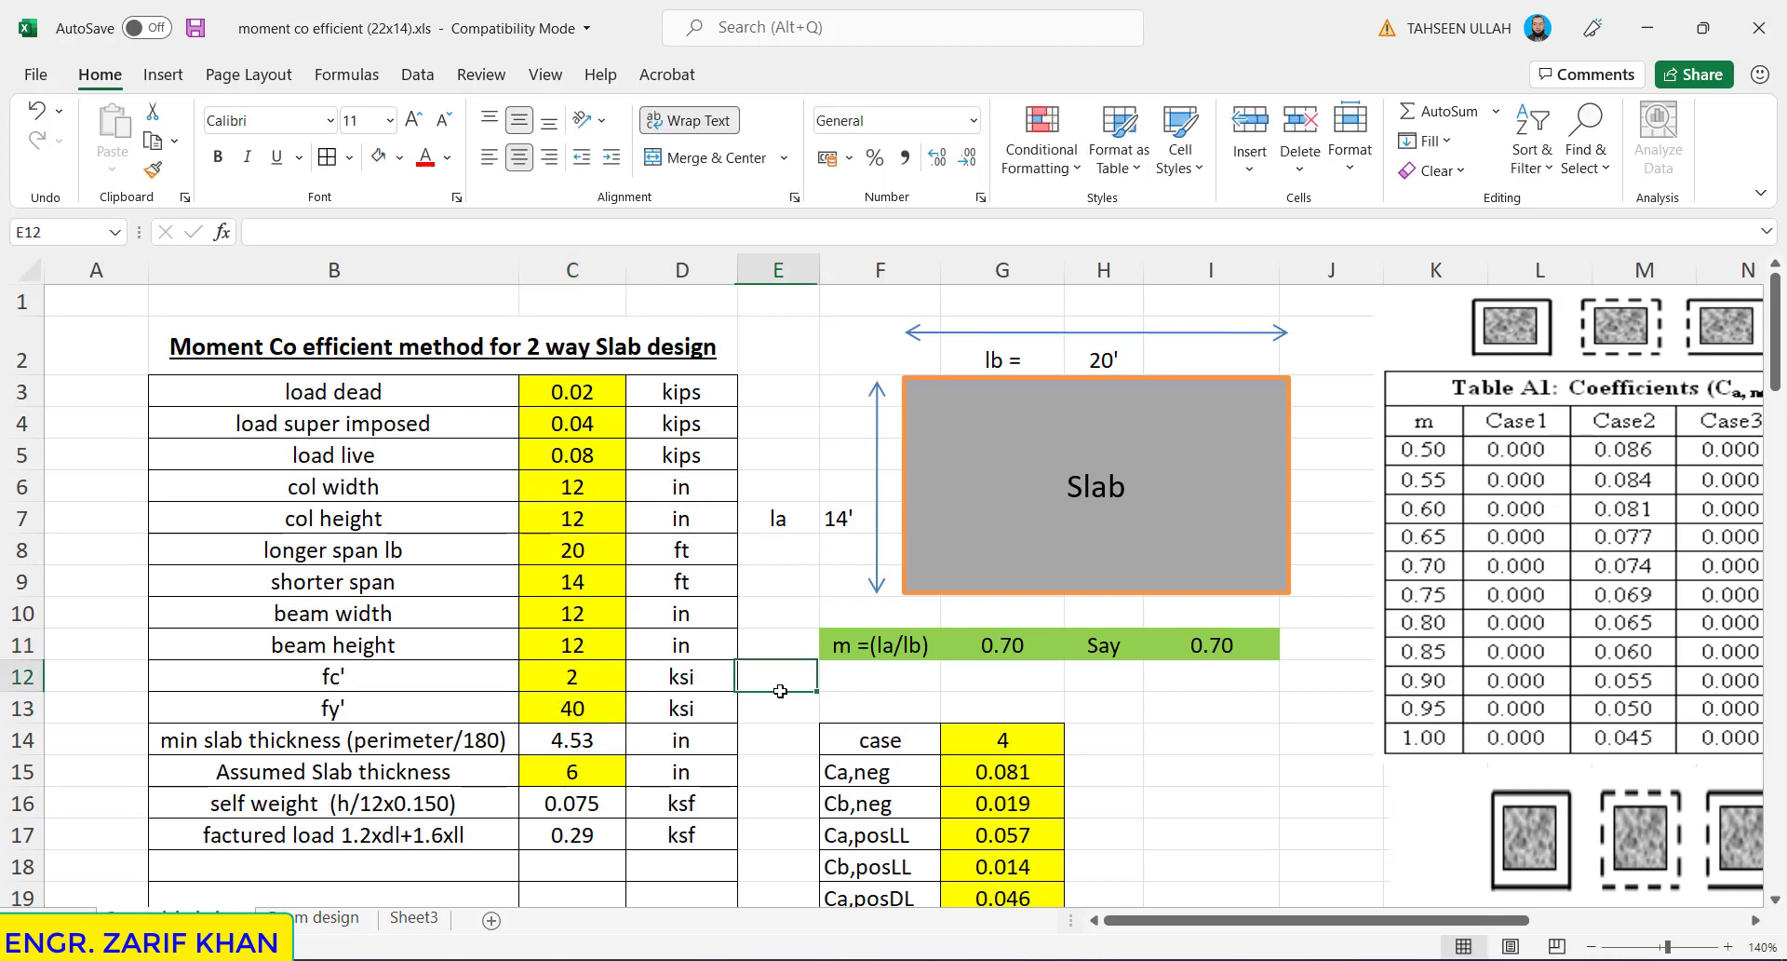
click(583, 710)
click(556, 677)
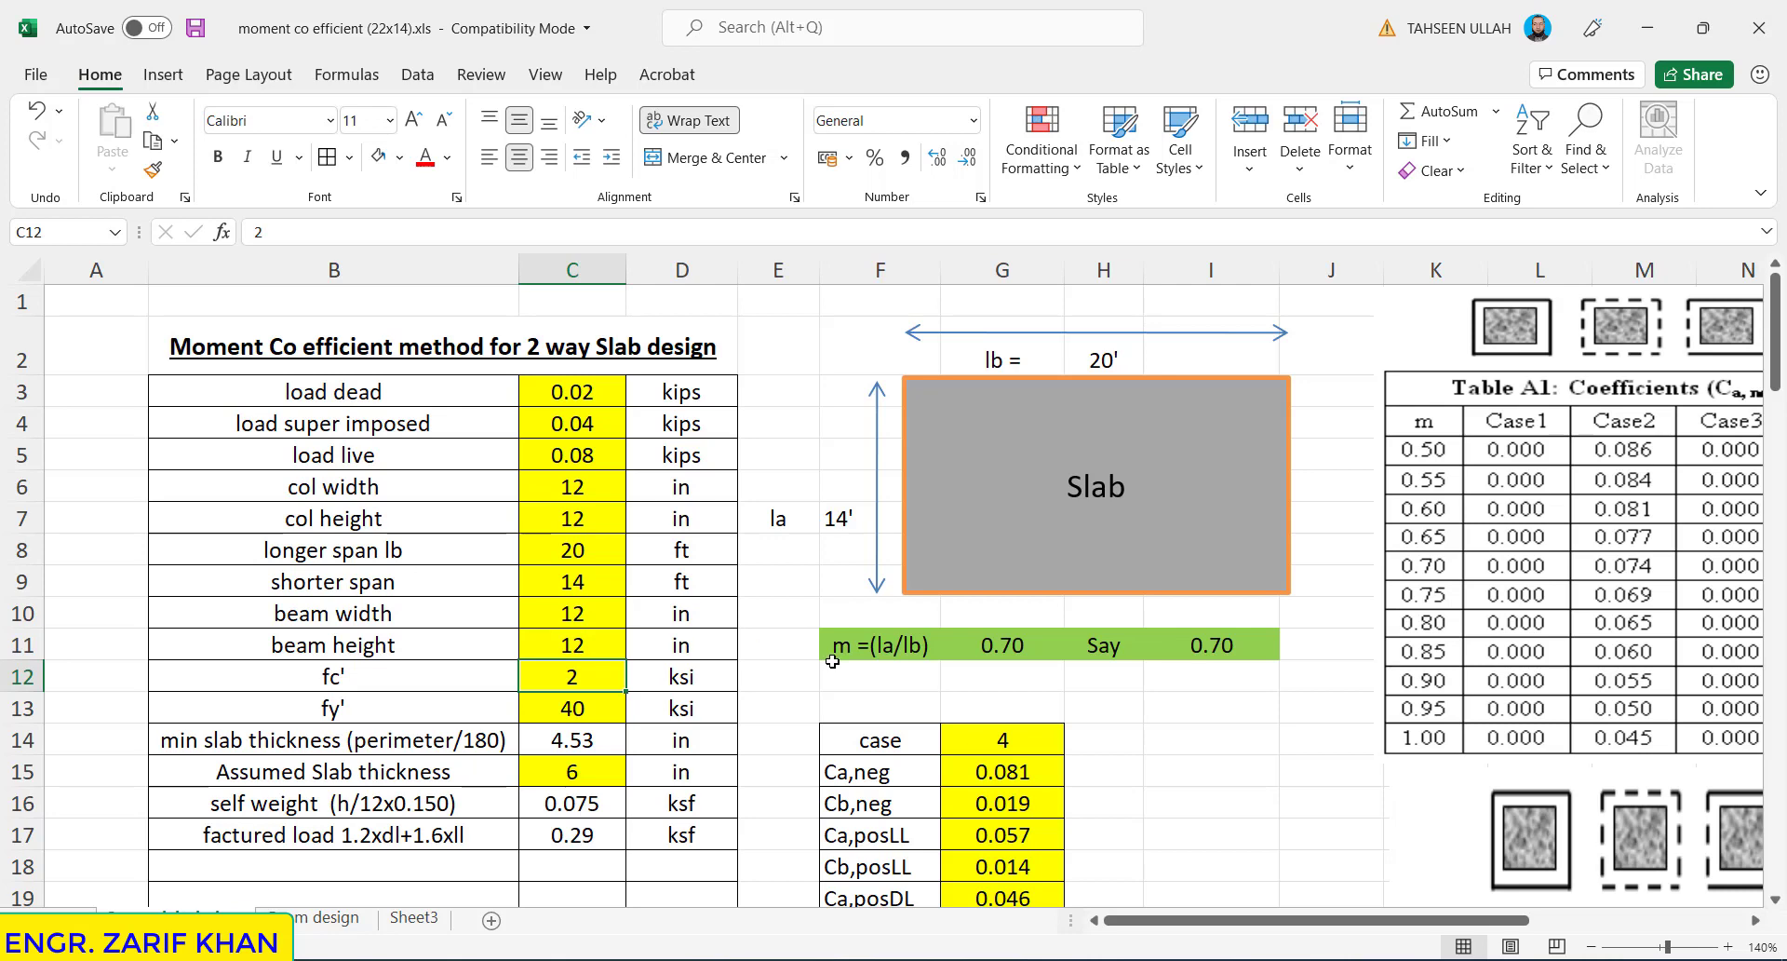
drag(1775, 293, 1778, 448)
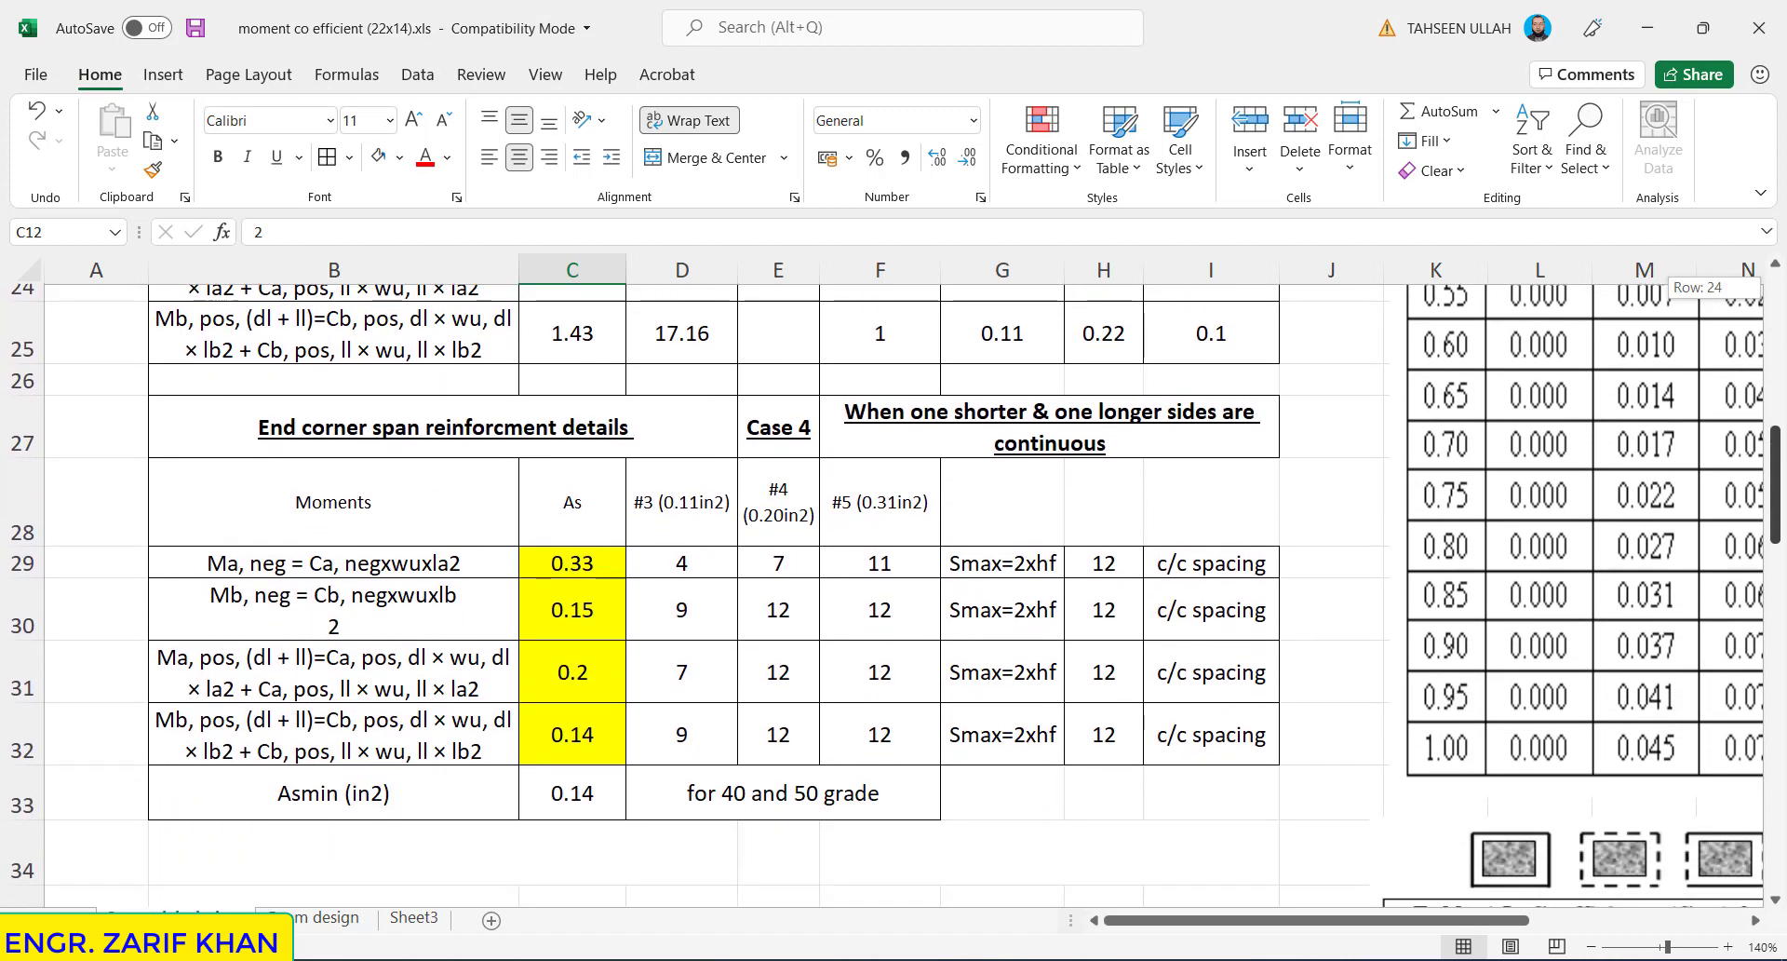
click(689, 564)
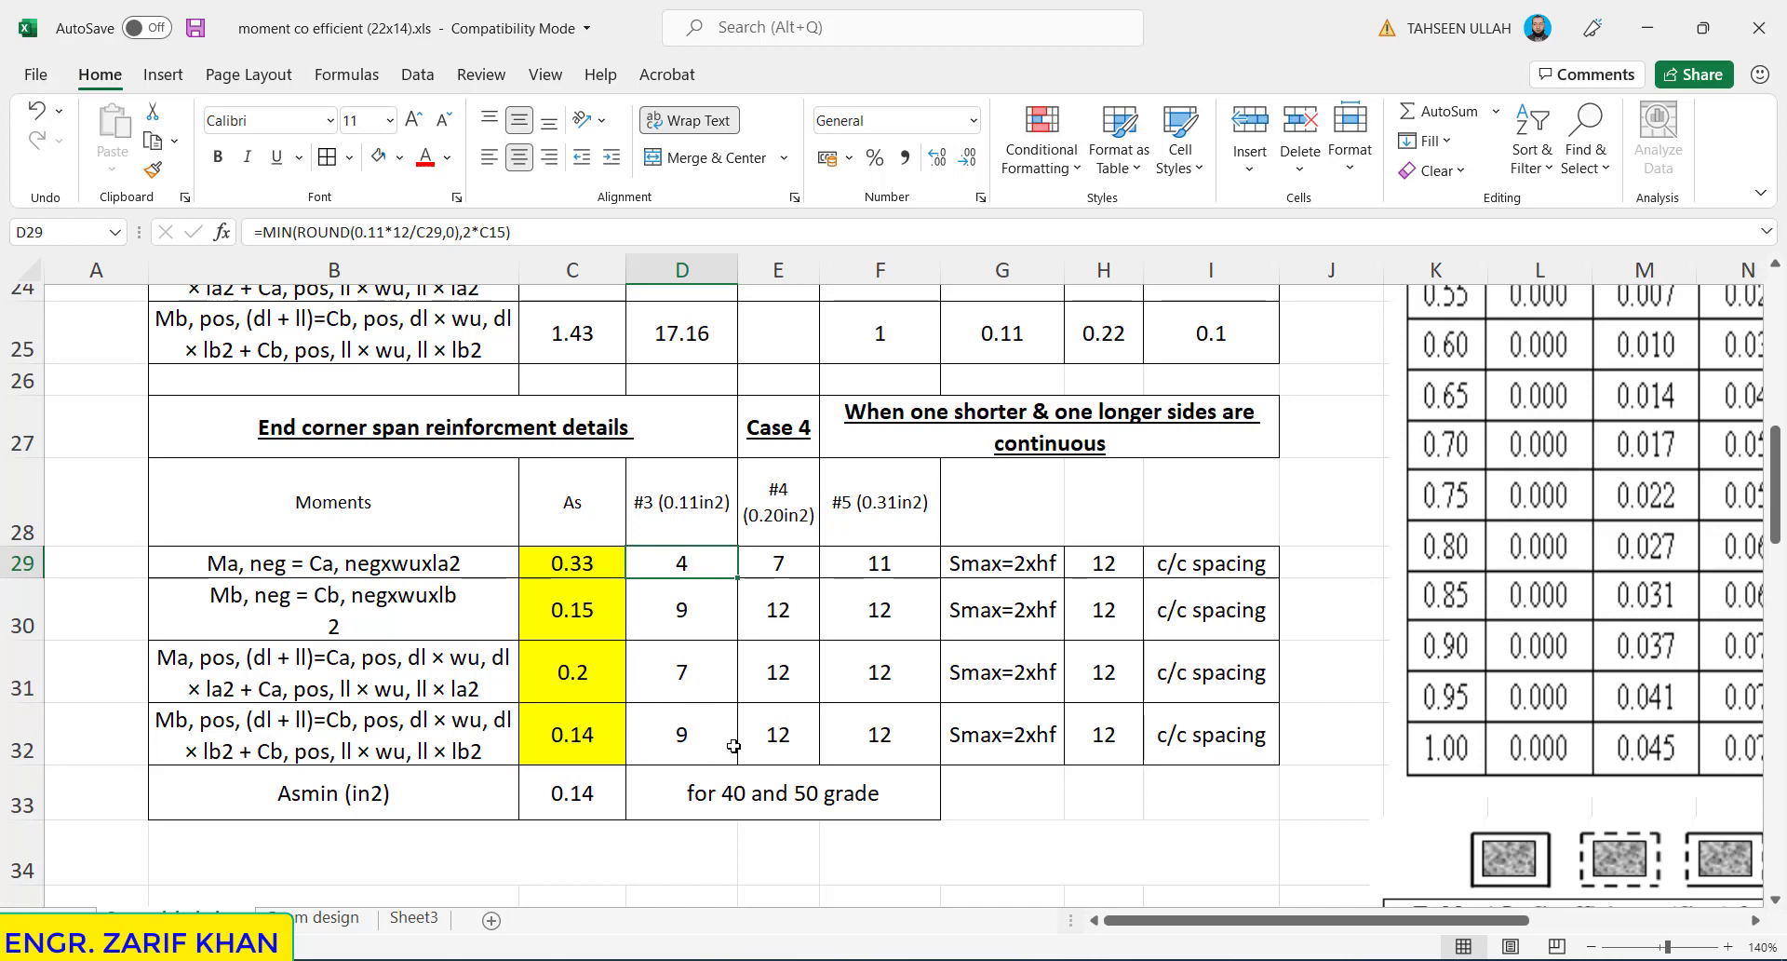
drag(1778, 491, 1778, 330)
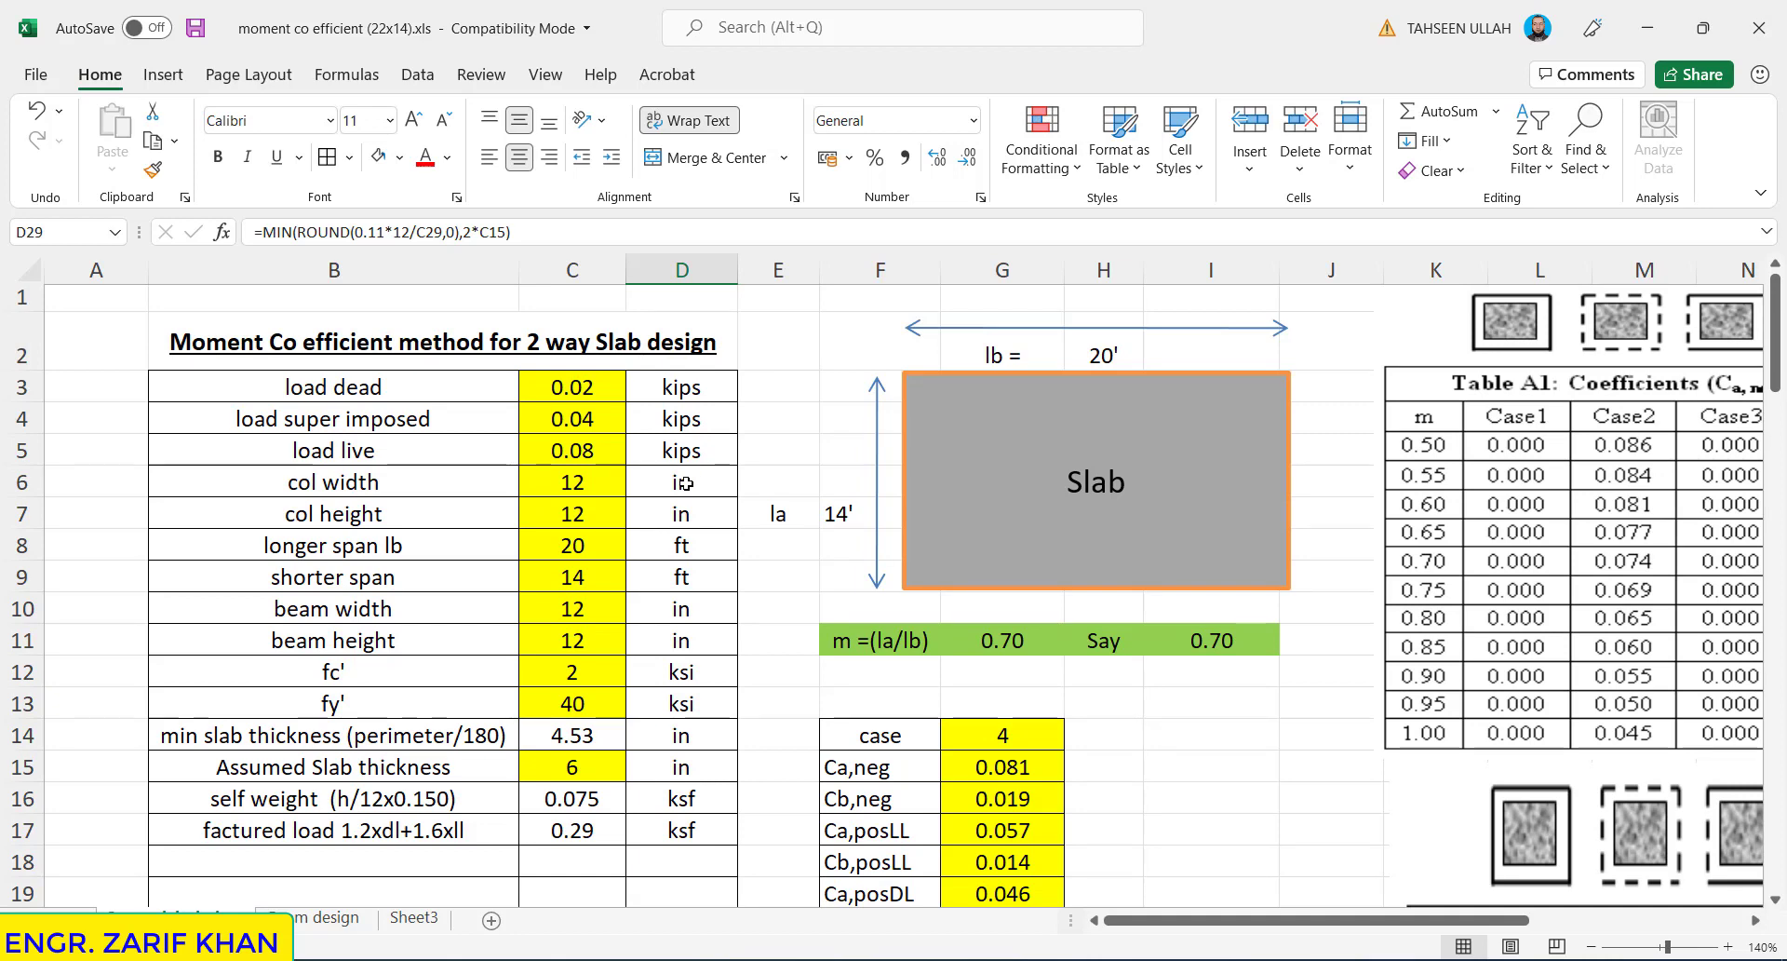
- Enter fc' 3 in C12 and fy' 60 in C13, then check the resulting As of 0.21 and 0.14 in²
double_click(595, 672)
text(3)
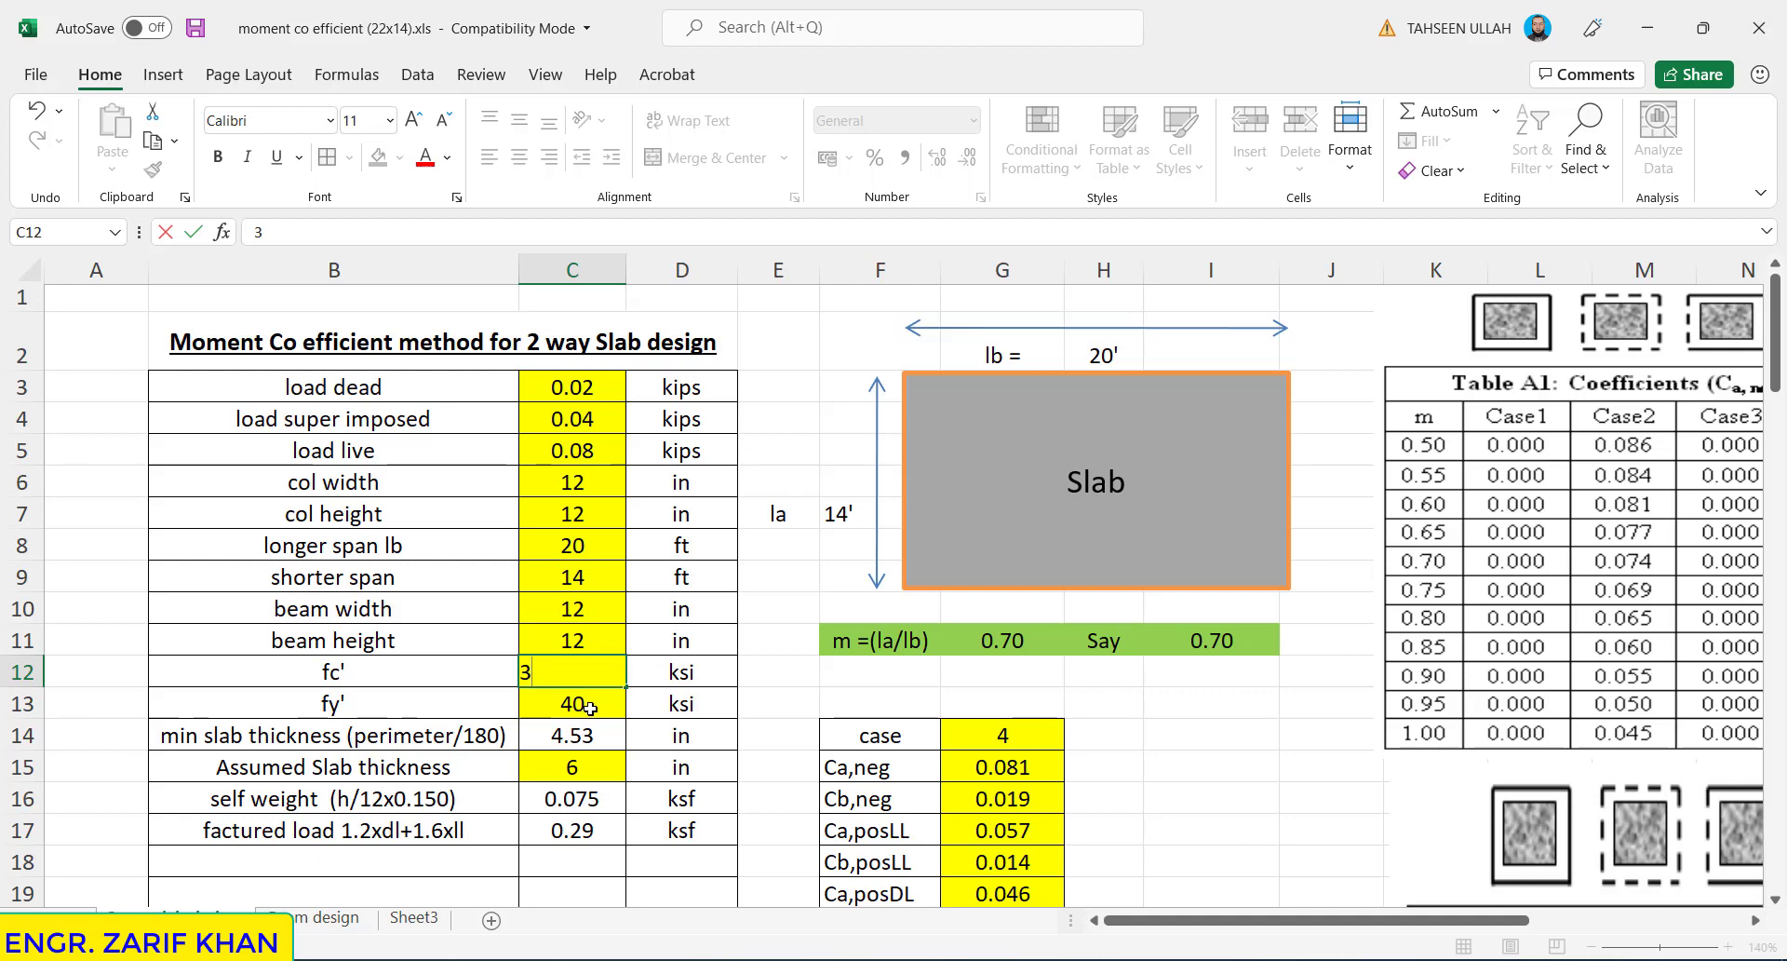
click(590, 708)
text(60)
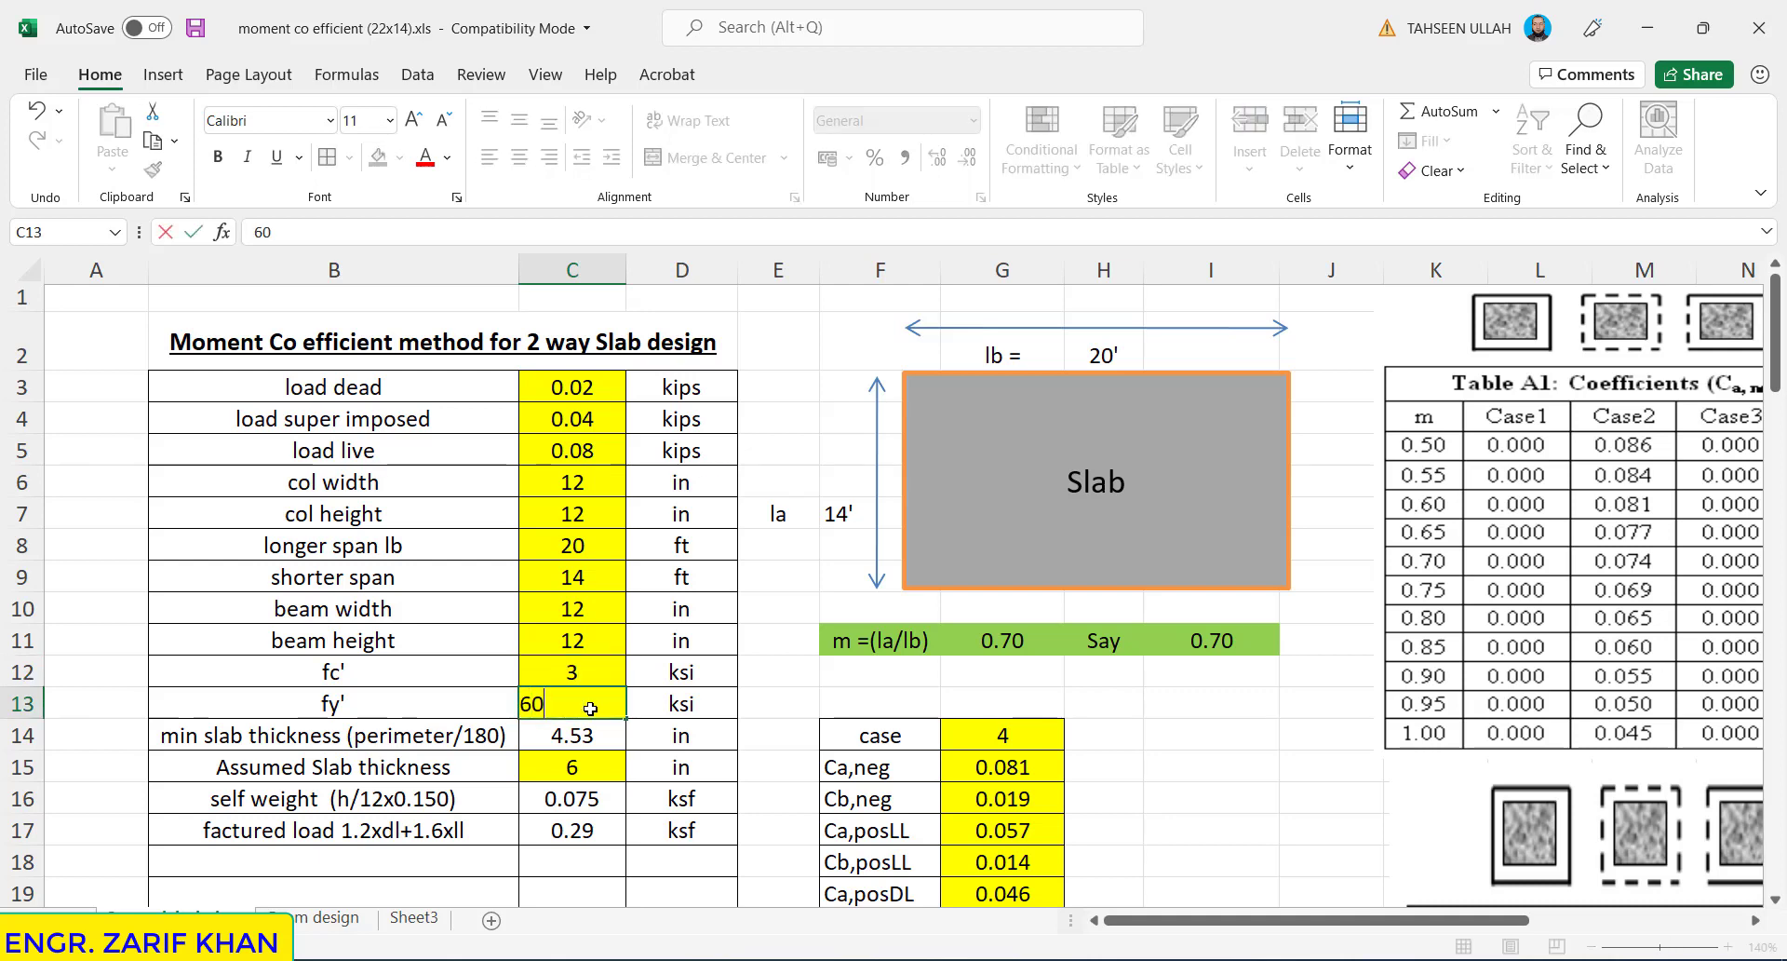
click(678, 703)
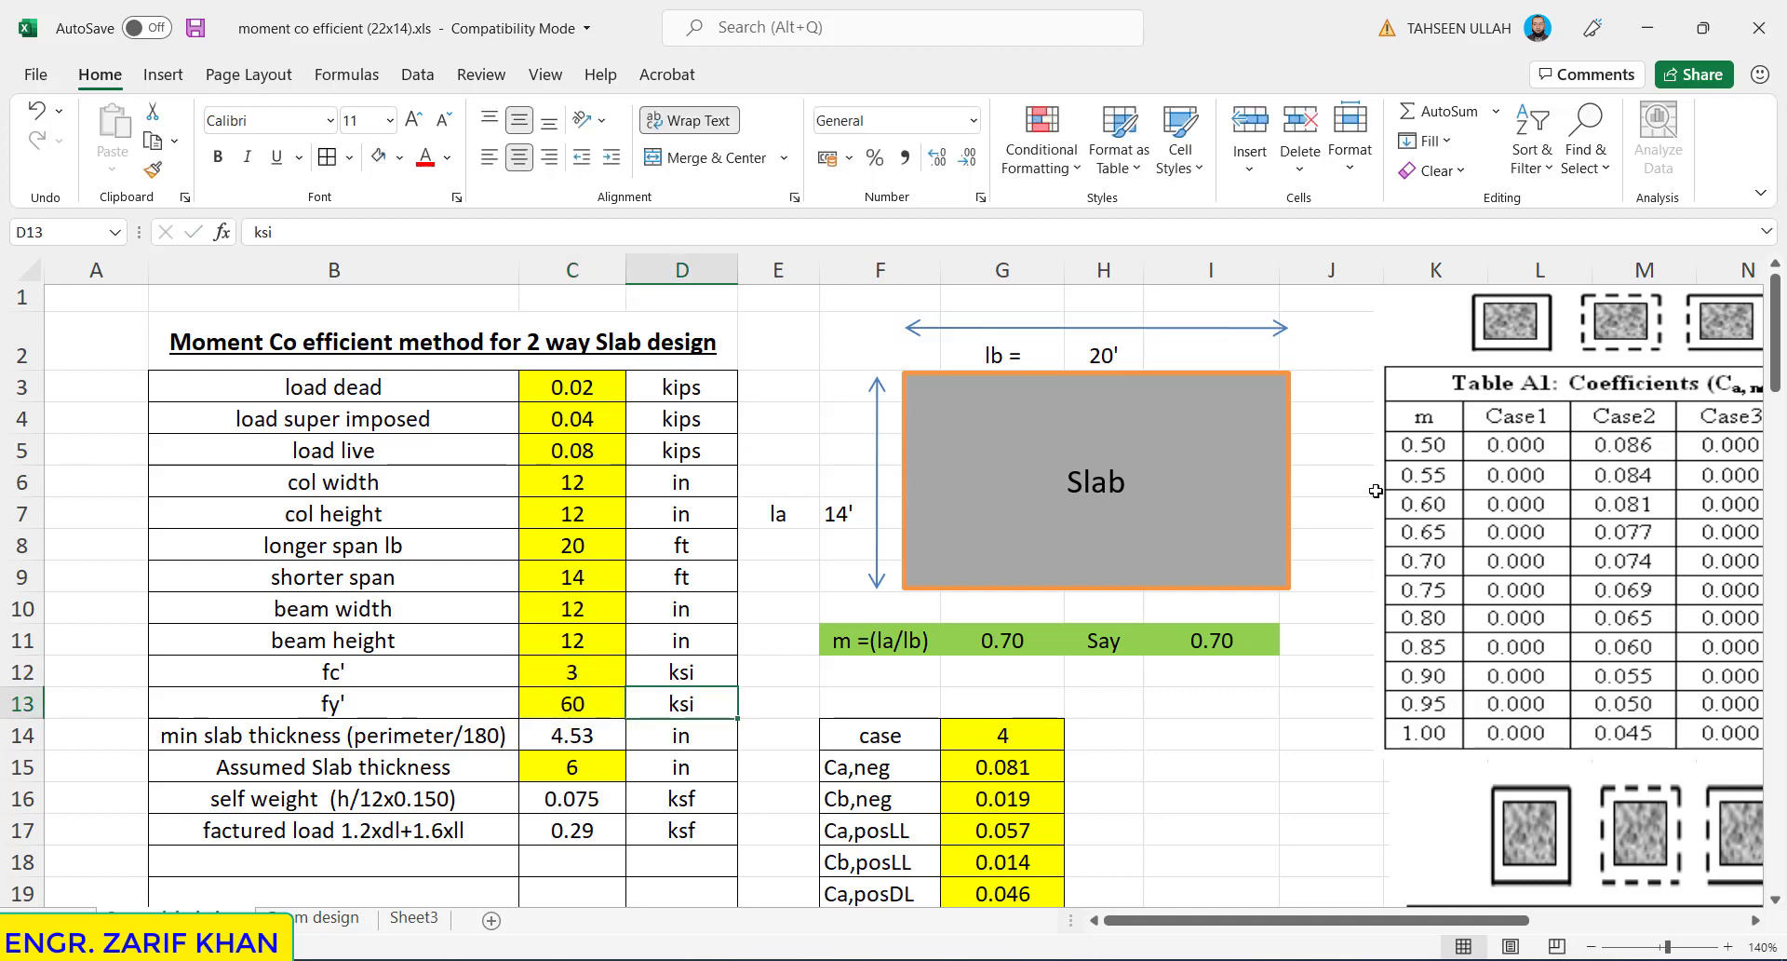
scroll(952, 572, down, 3)
scroll(952, 572, down, 3)
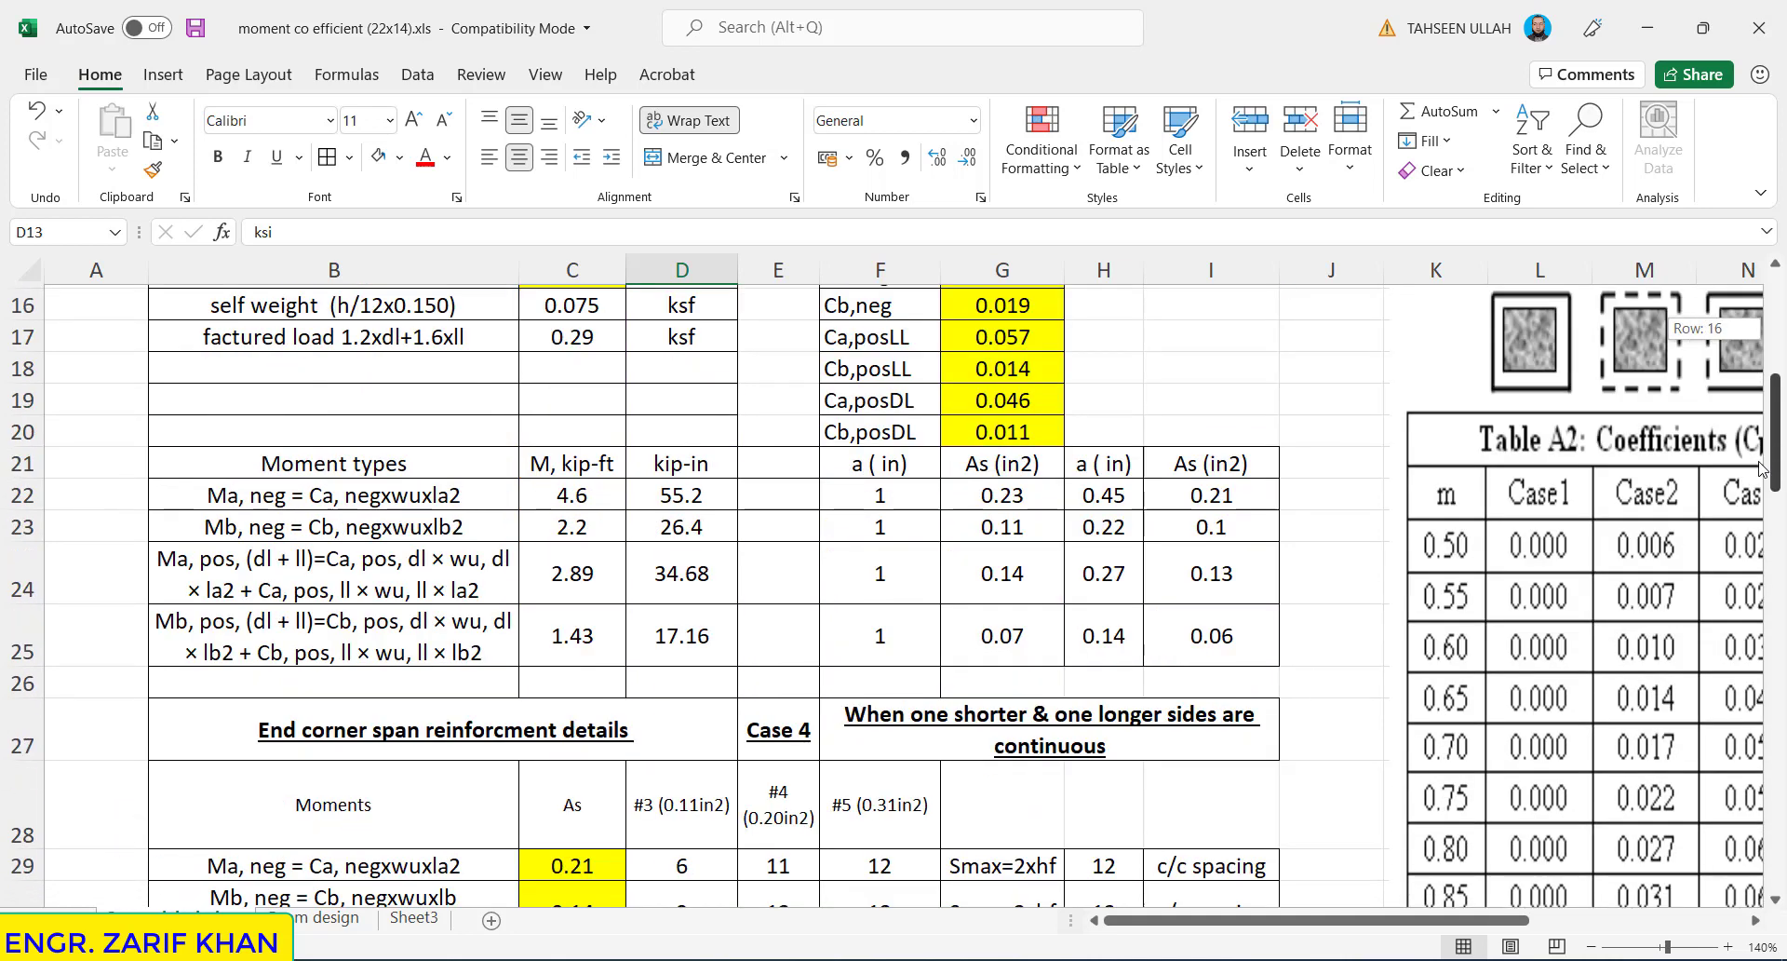
scroll(952, 571, down, 3)
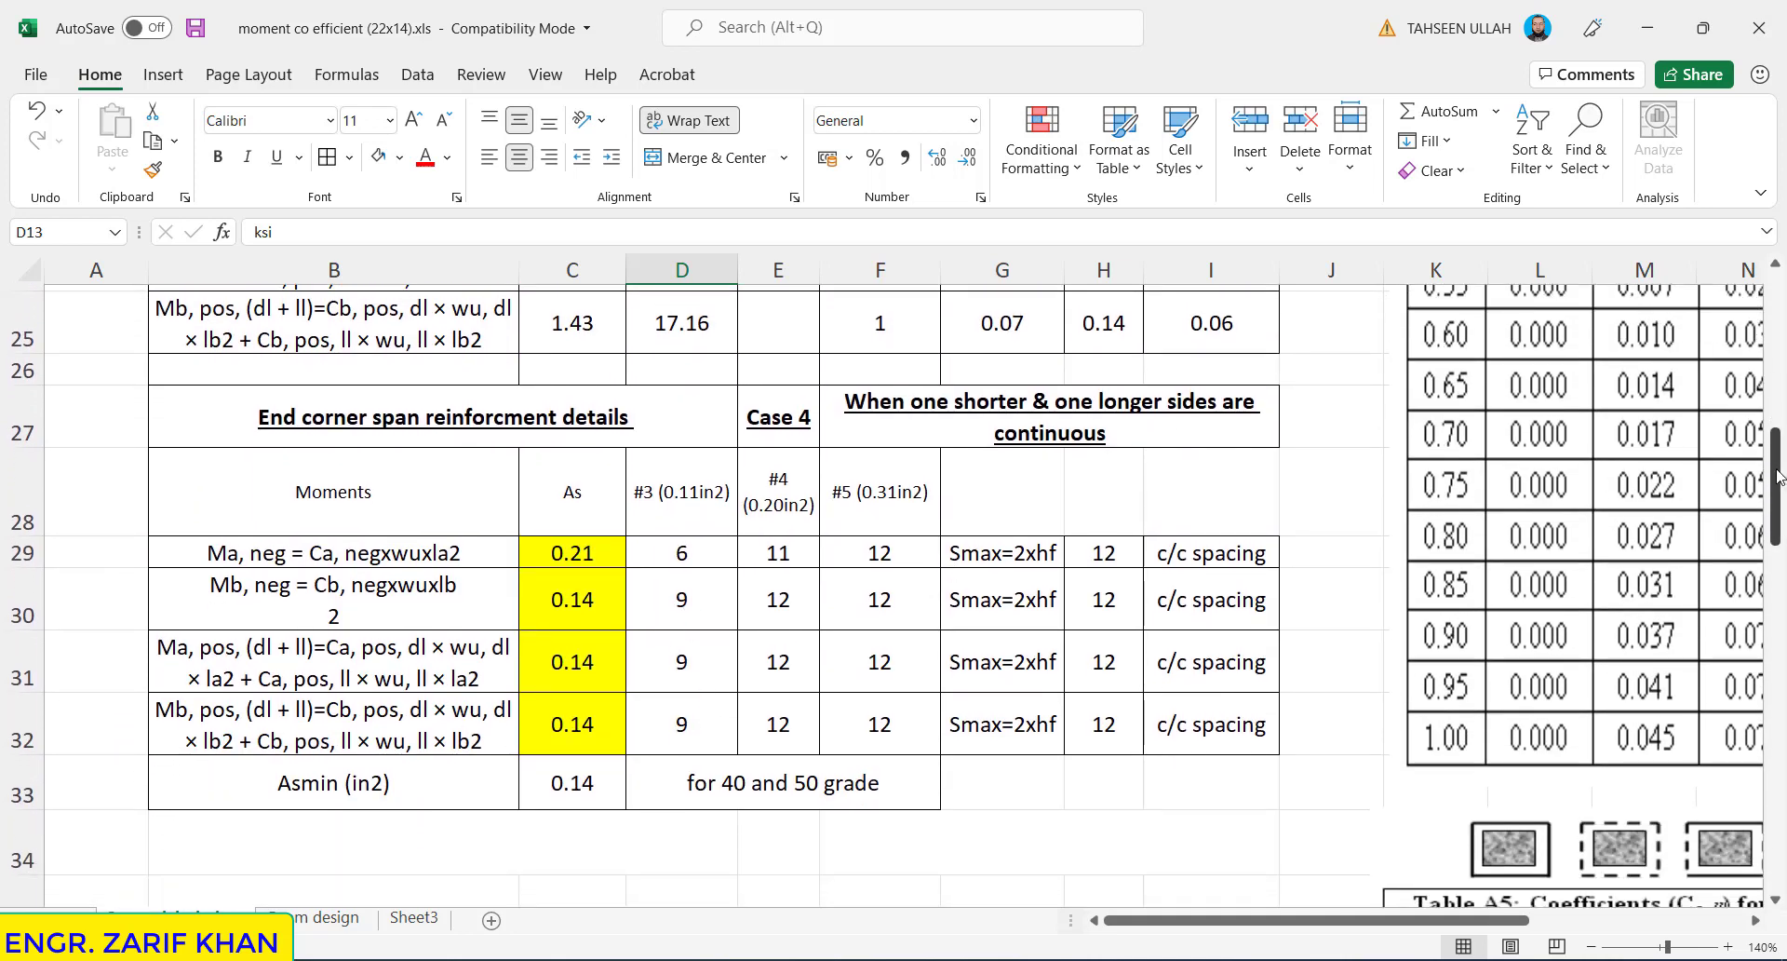
click(1772, 310)
drag(1772, 310, 1771, 279)
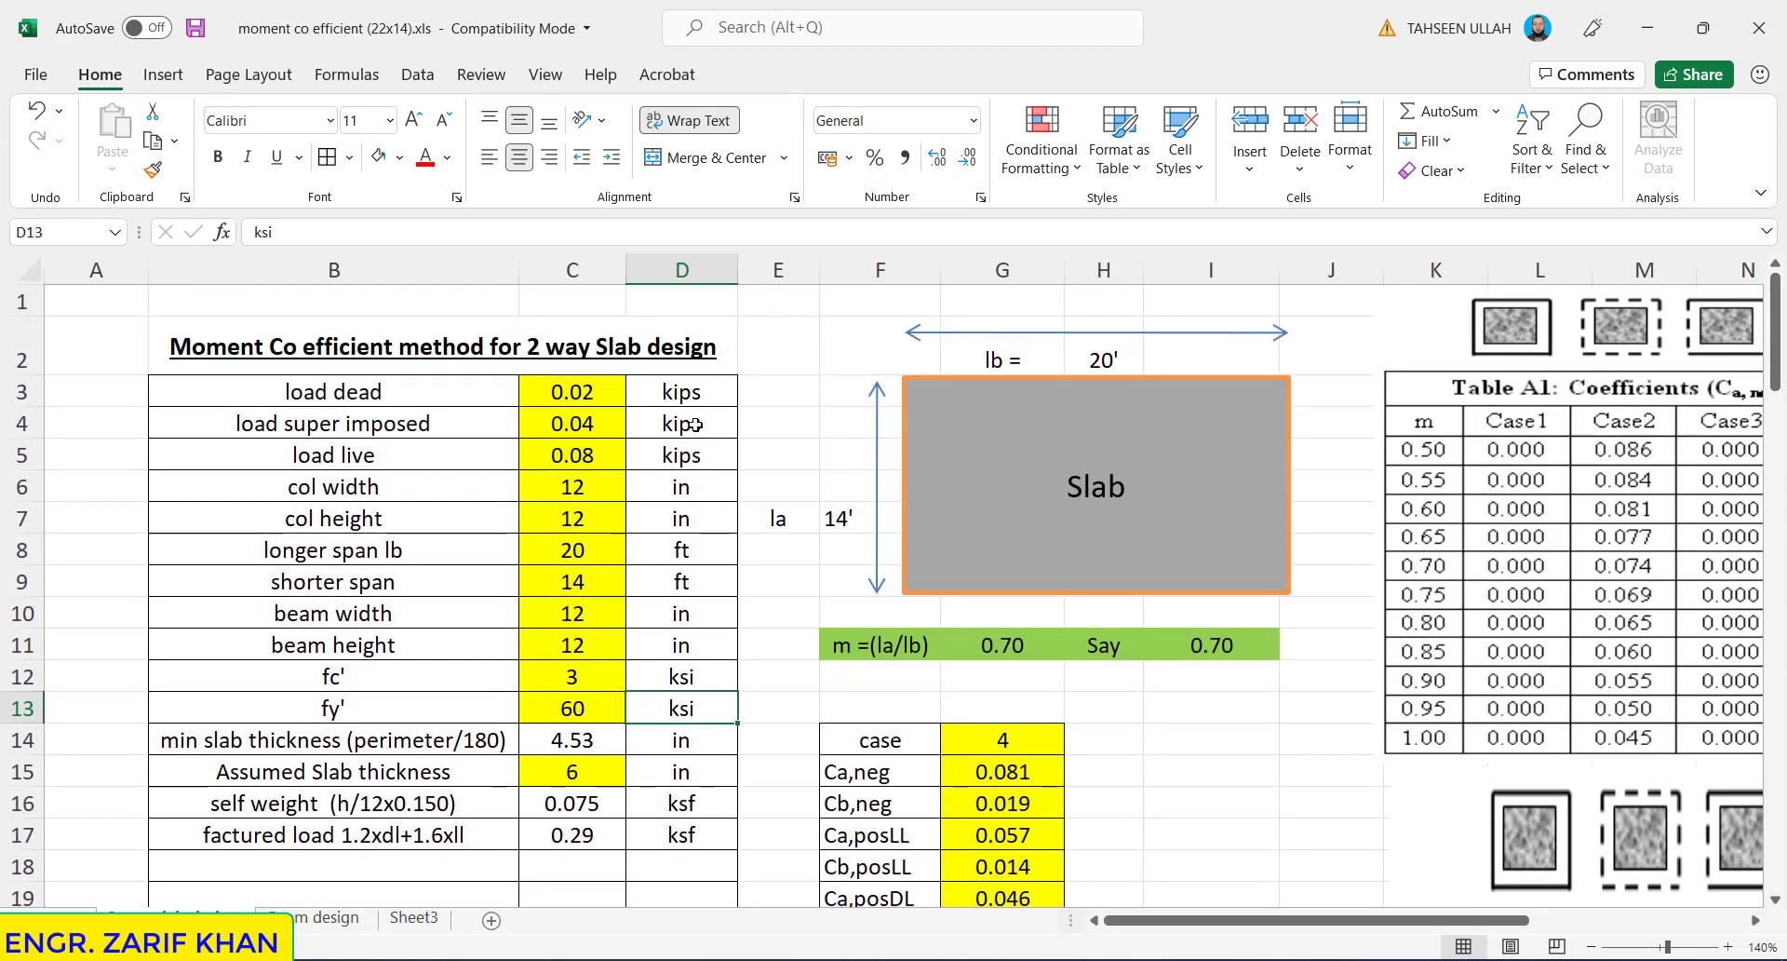
- Change the live load in C5 to 0.06 and the superimposed load in C4 to 0.03
double_click(605, 452)
key(BackSpace)
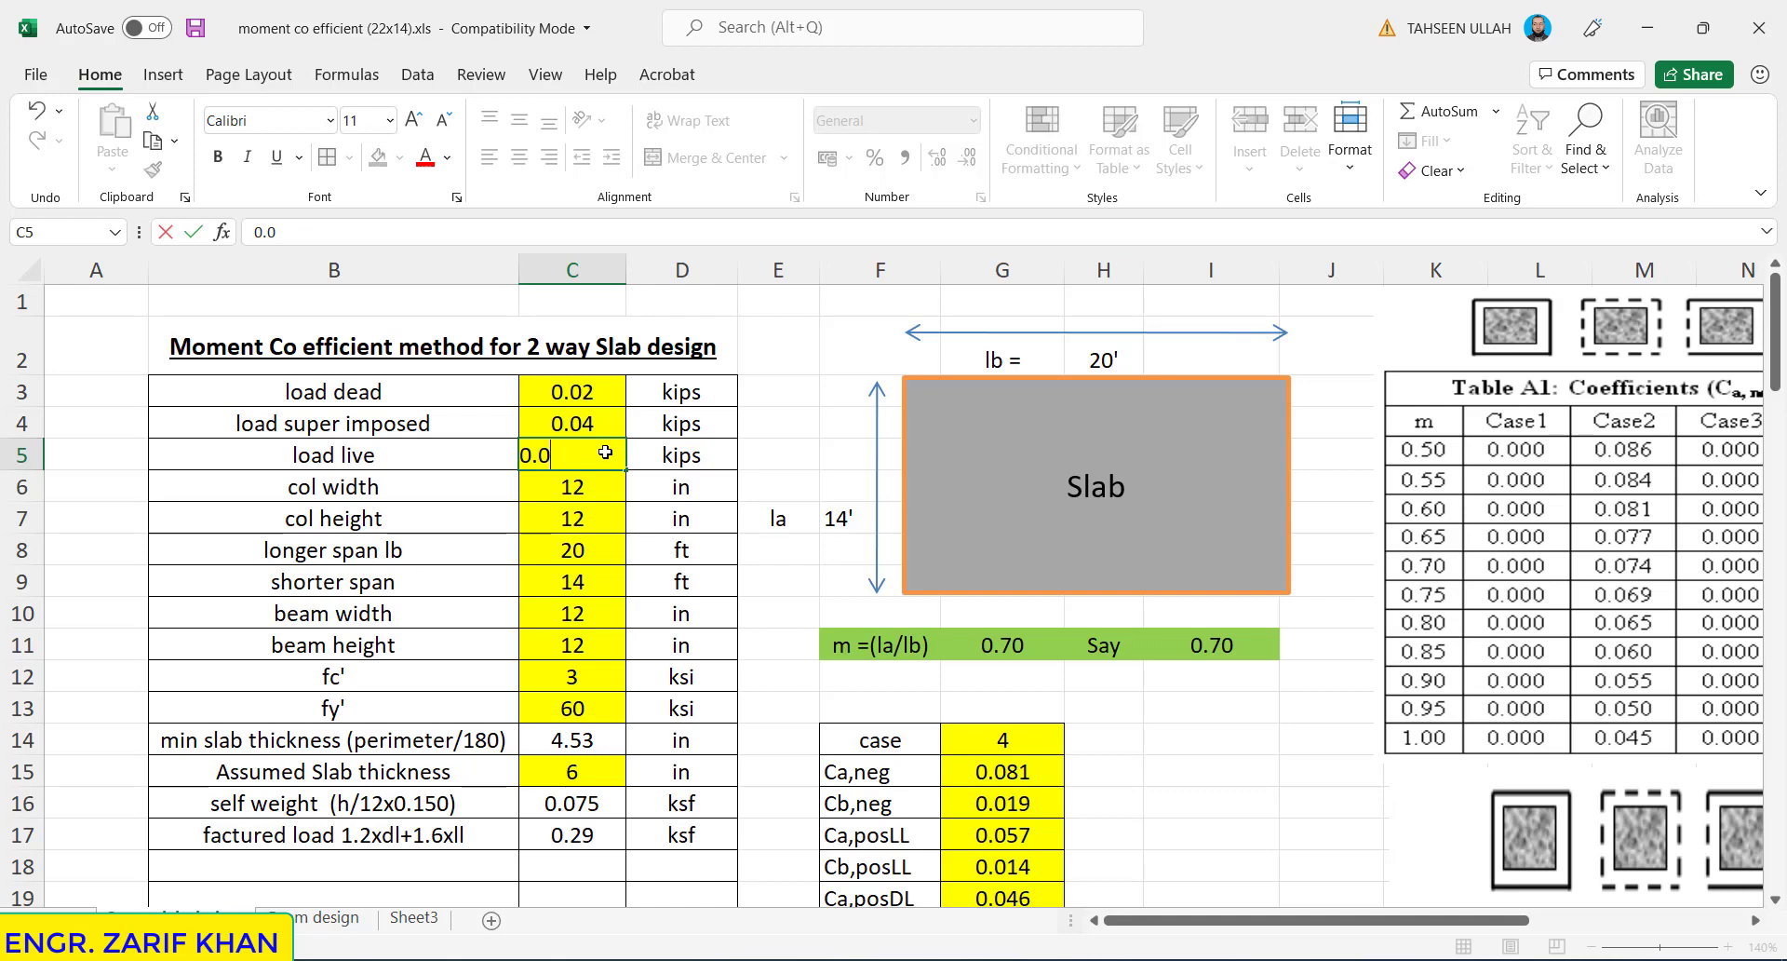
text(6)
click(602, 424)
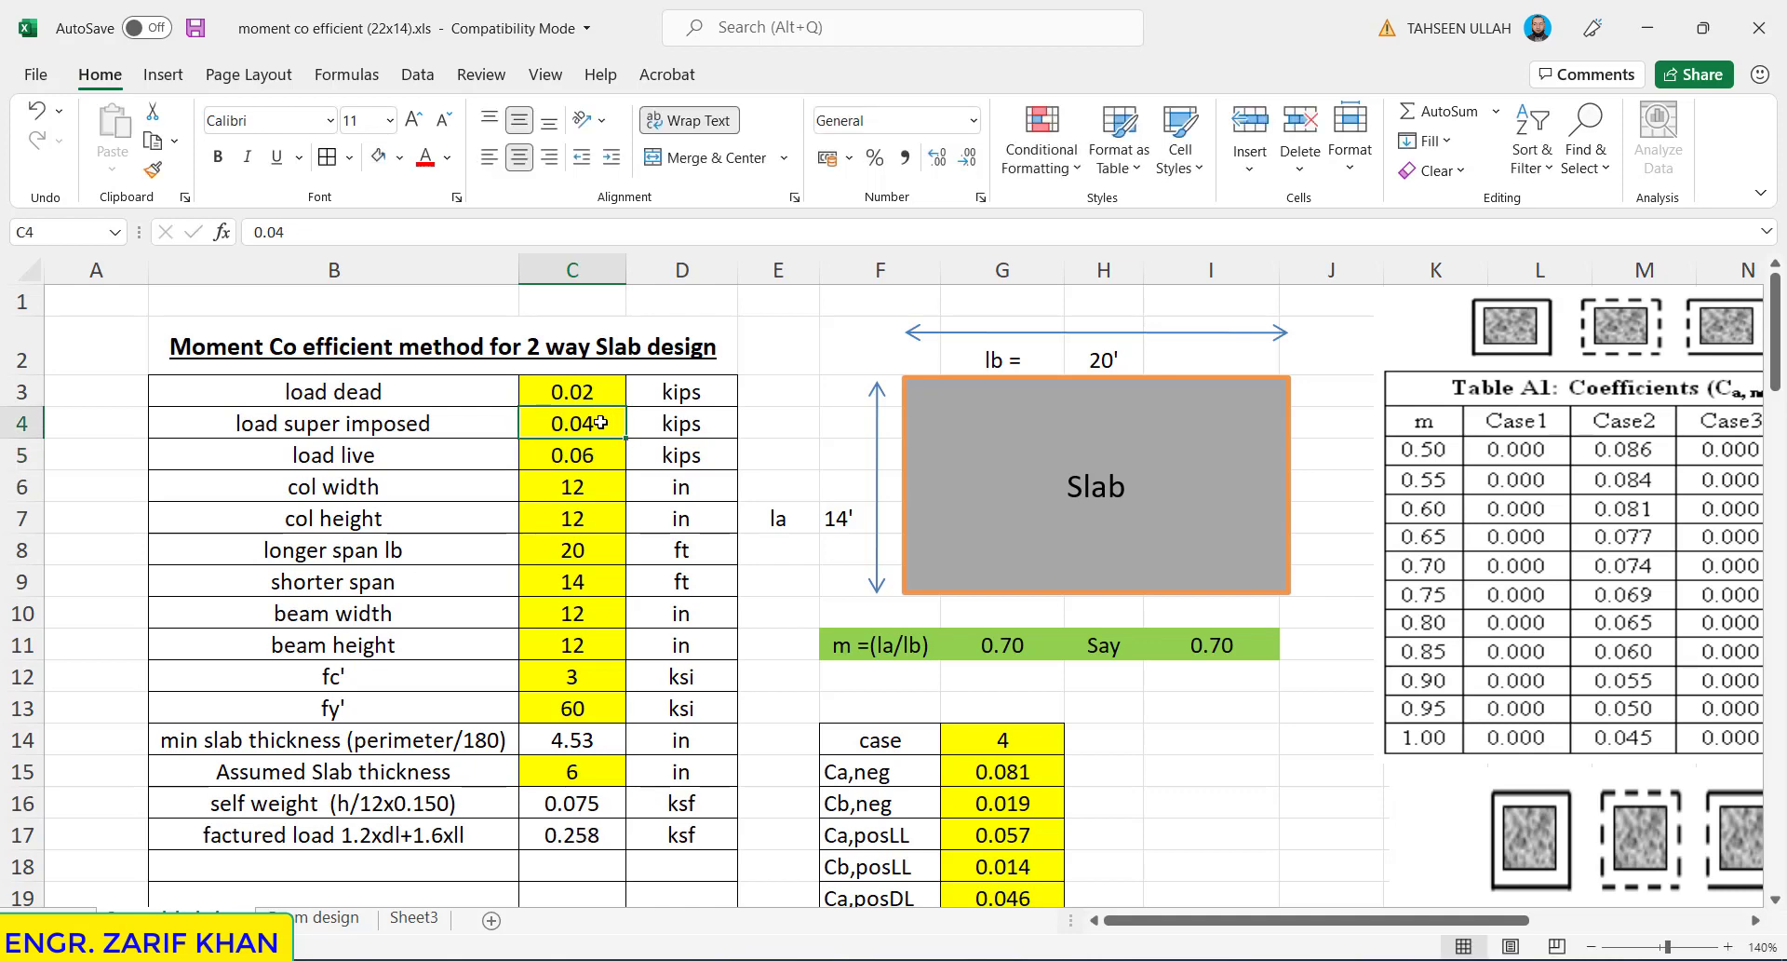
double_click(601, 422)
key(BackSpace)
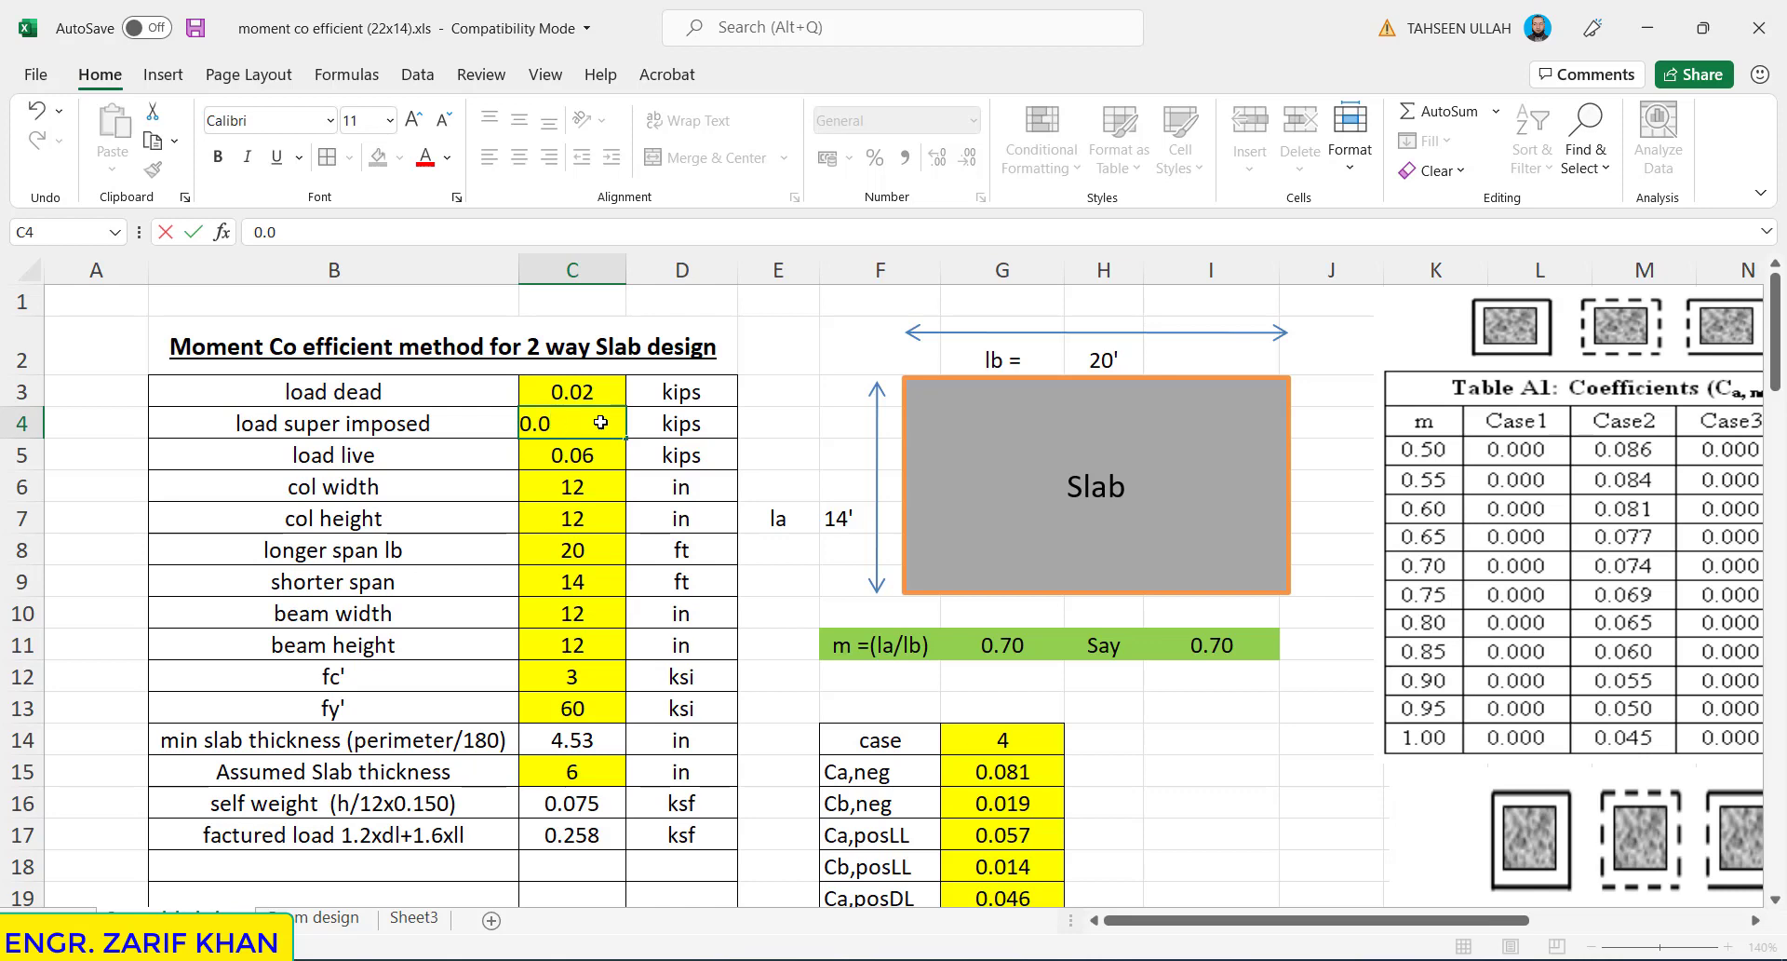
text(3)
- Set the dead load in C3 to 0 and recheck the superimposed load value
double_click(600, 388)
key(BackSpace)
key(BackSpace)
key(BackSpace)
key(BackSpace)
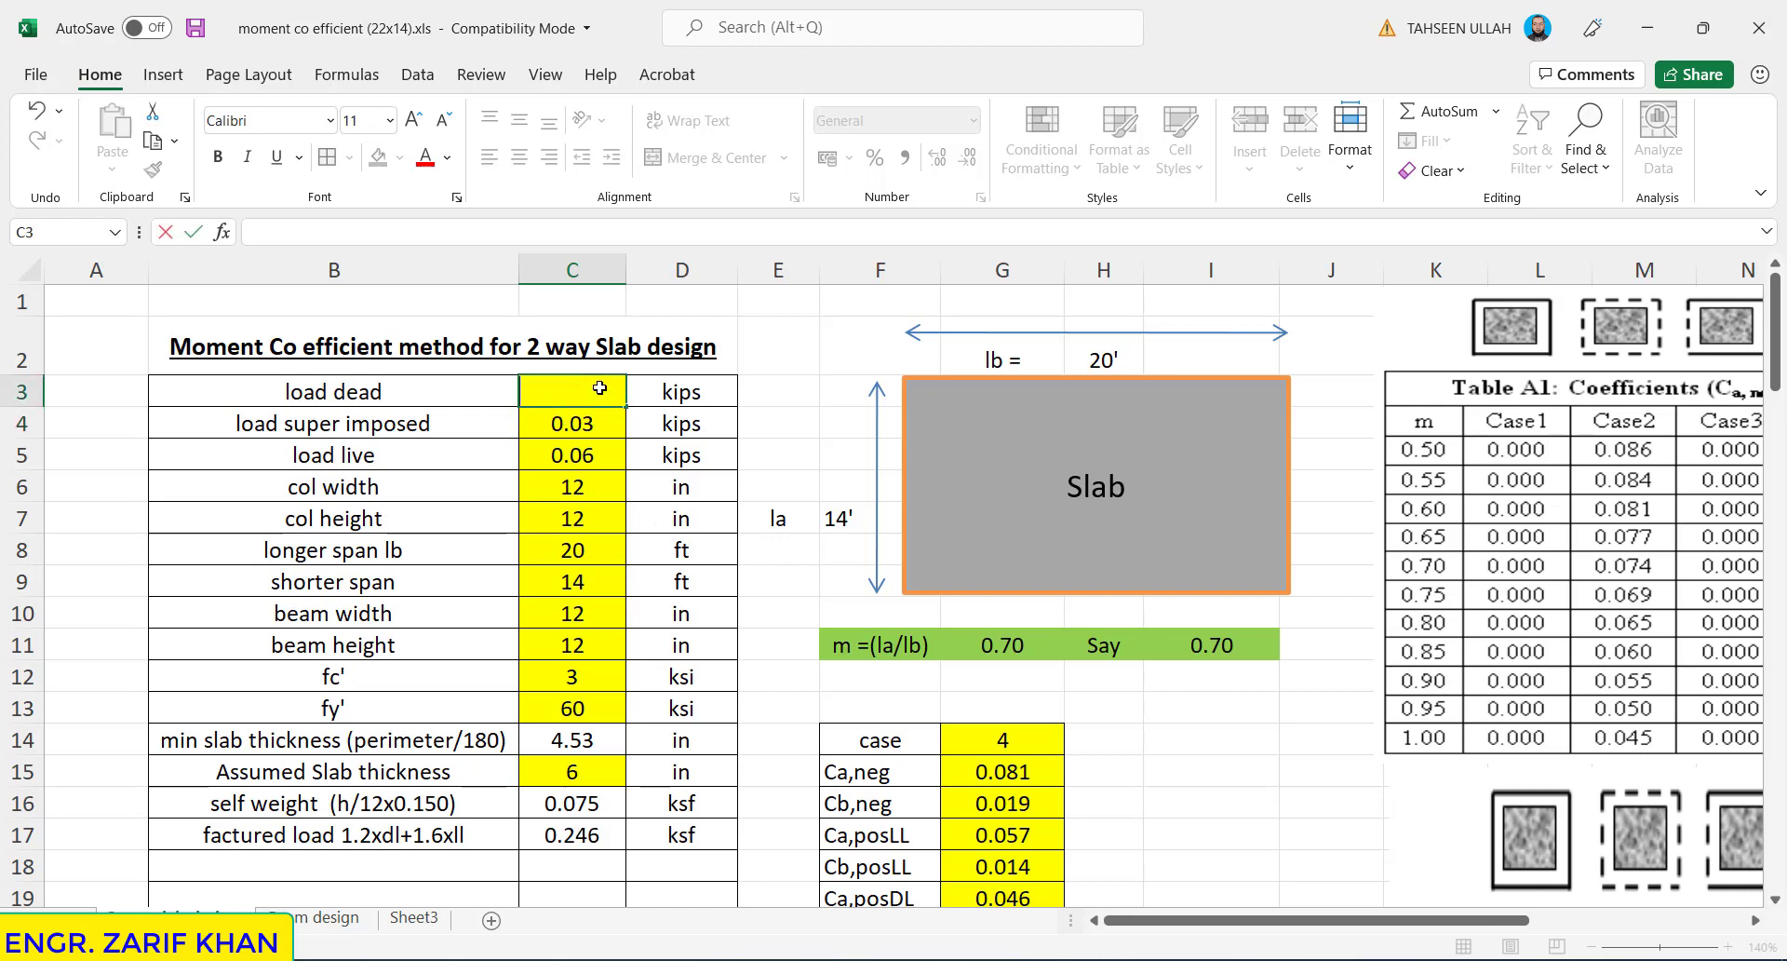
text(0)
click(591, 463)
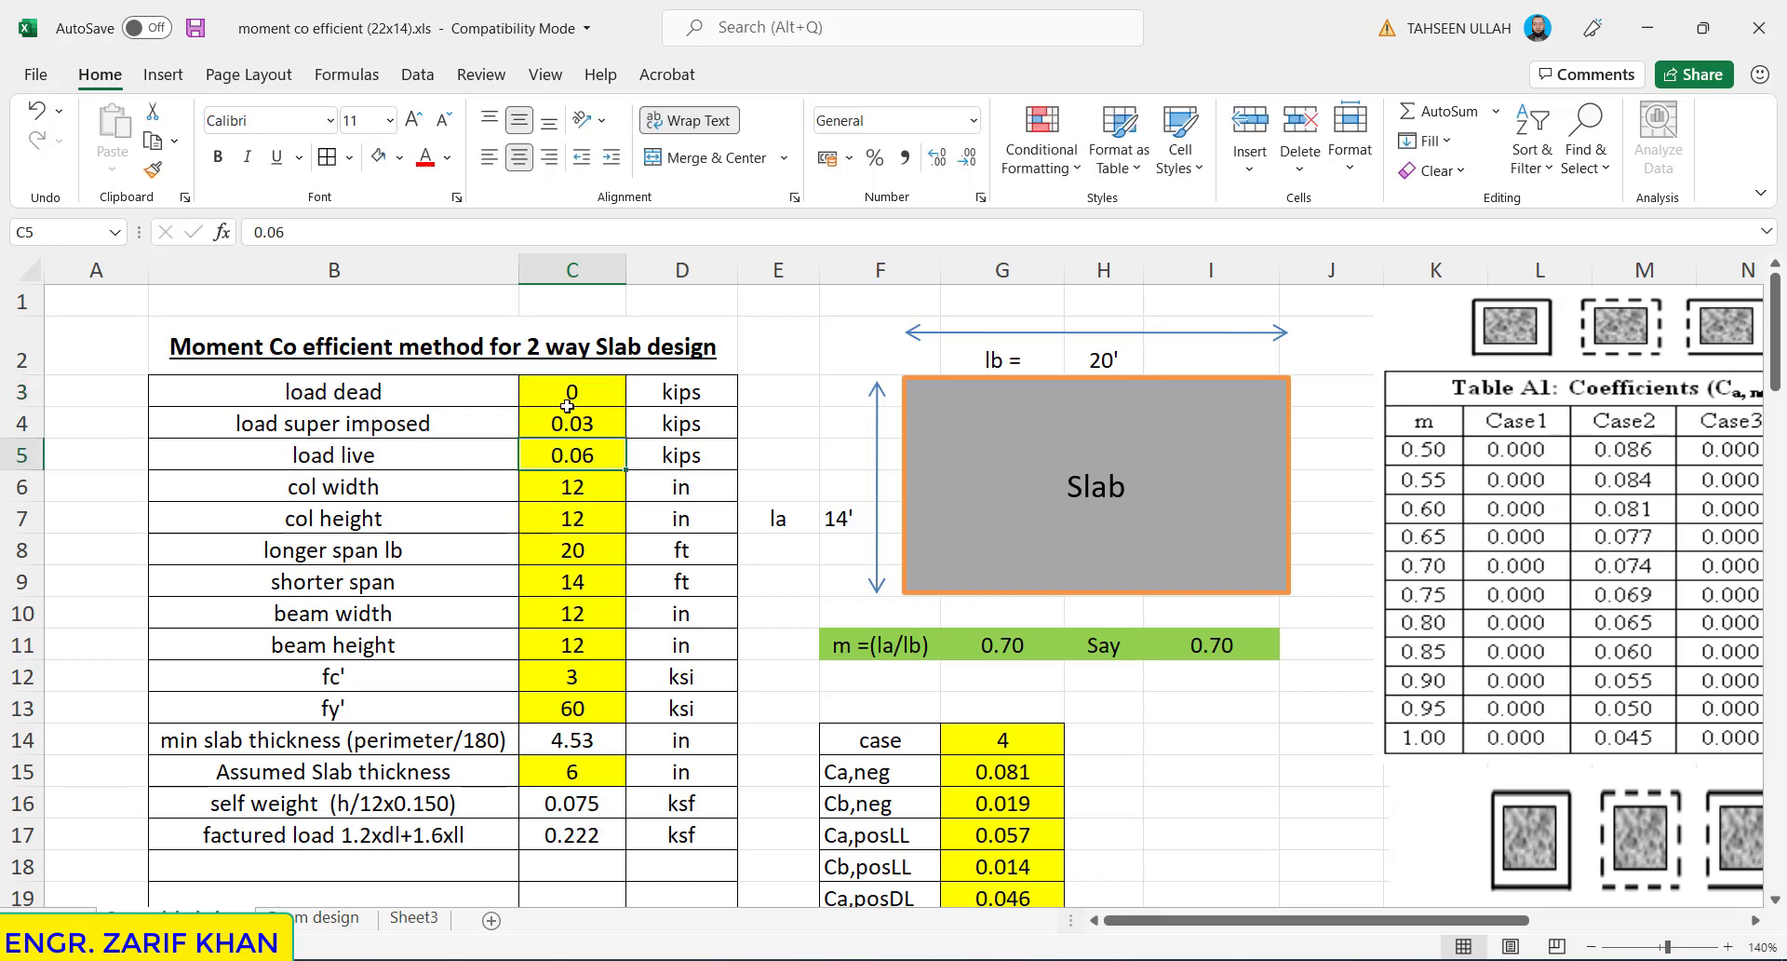
click(591, 424)
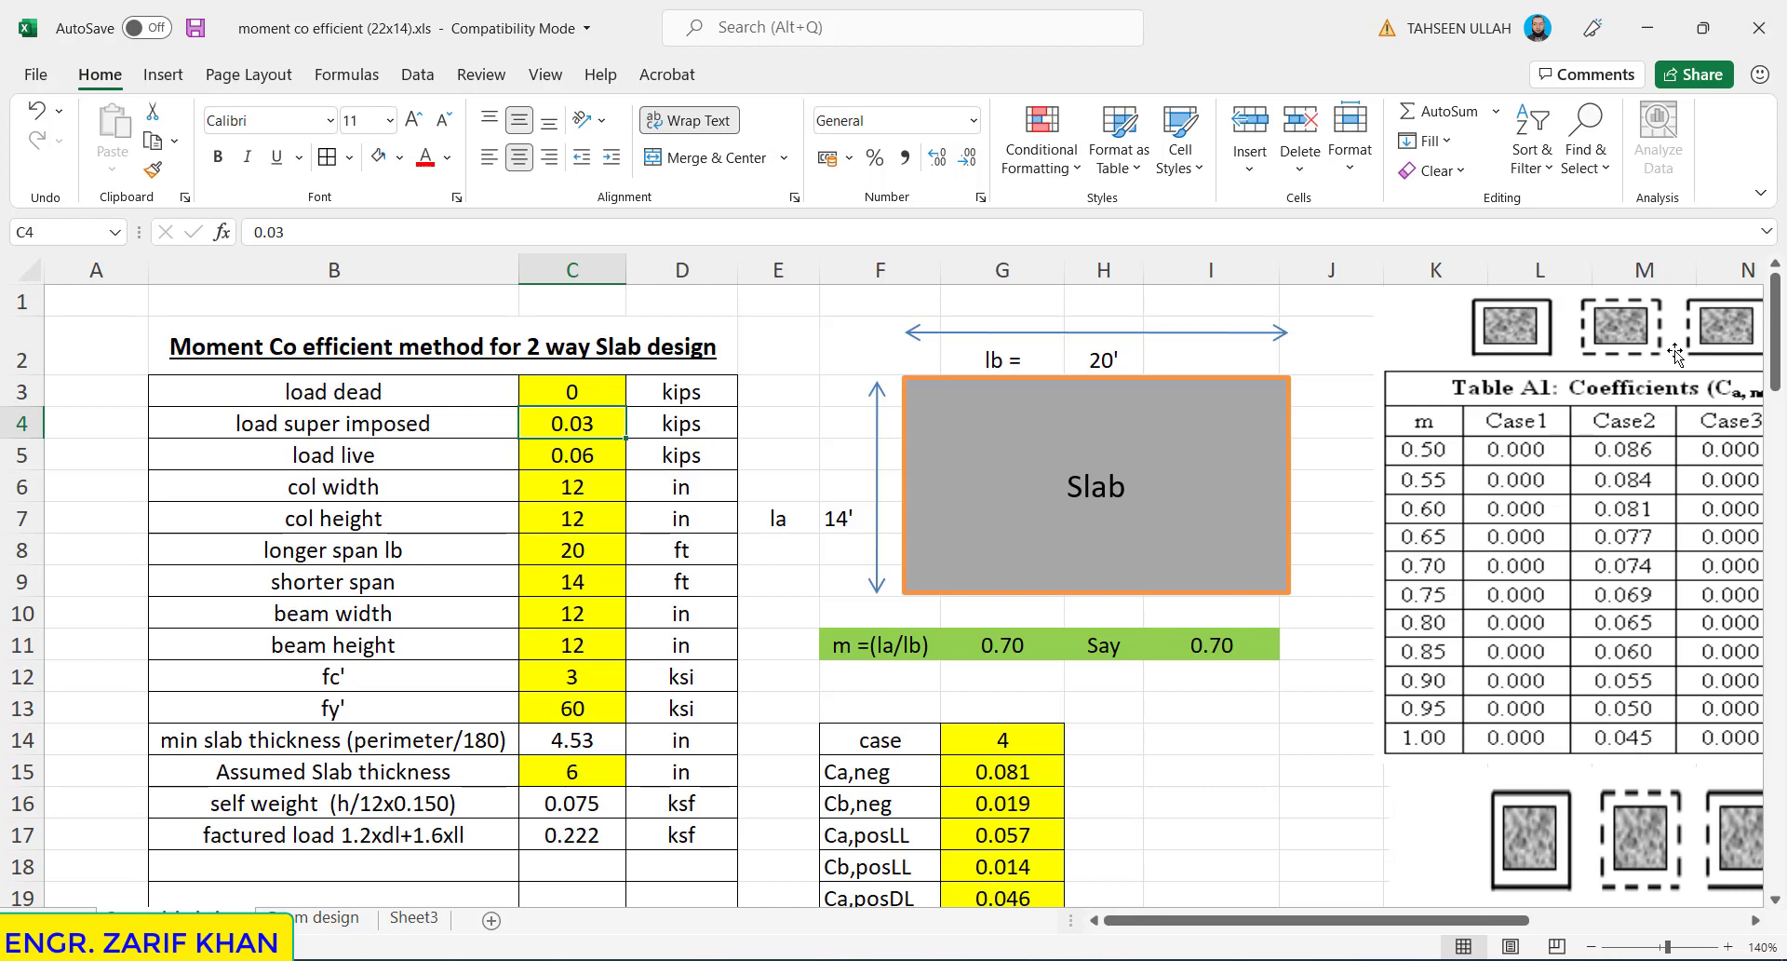
drag(1778, 324, 1780, 480)
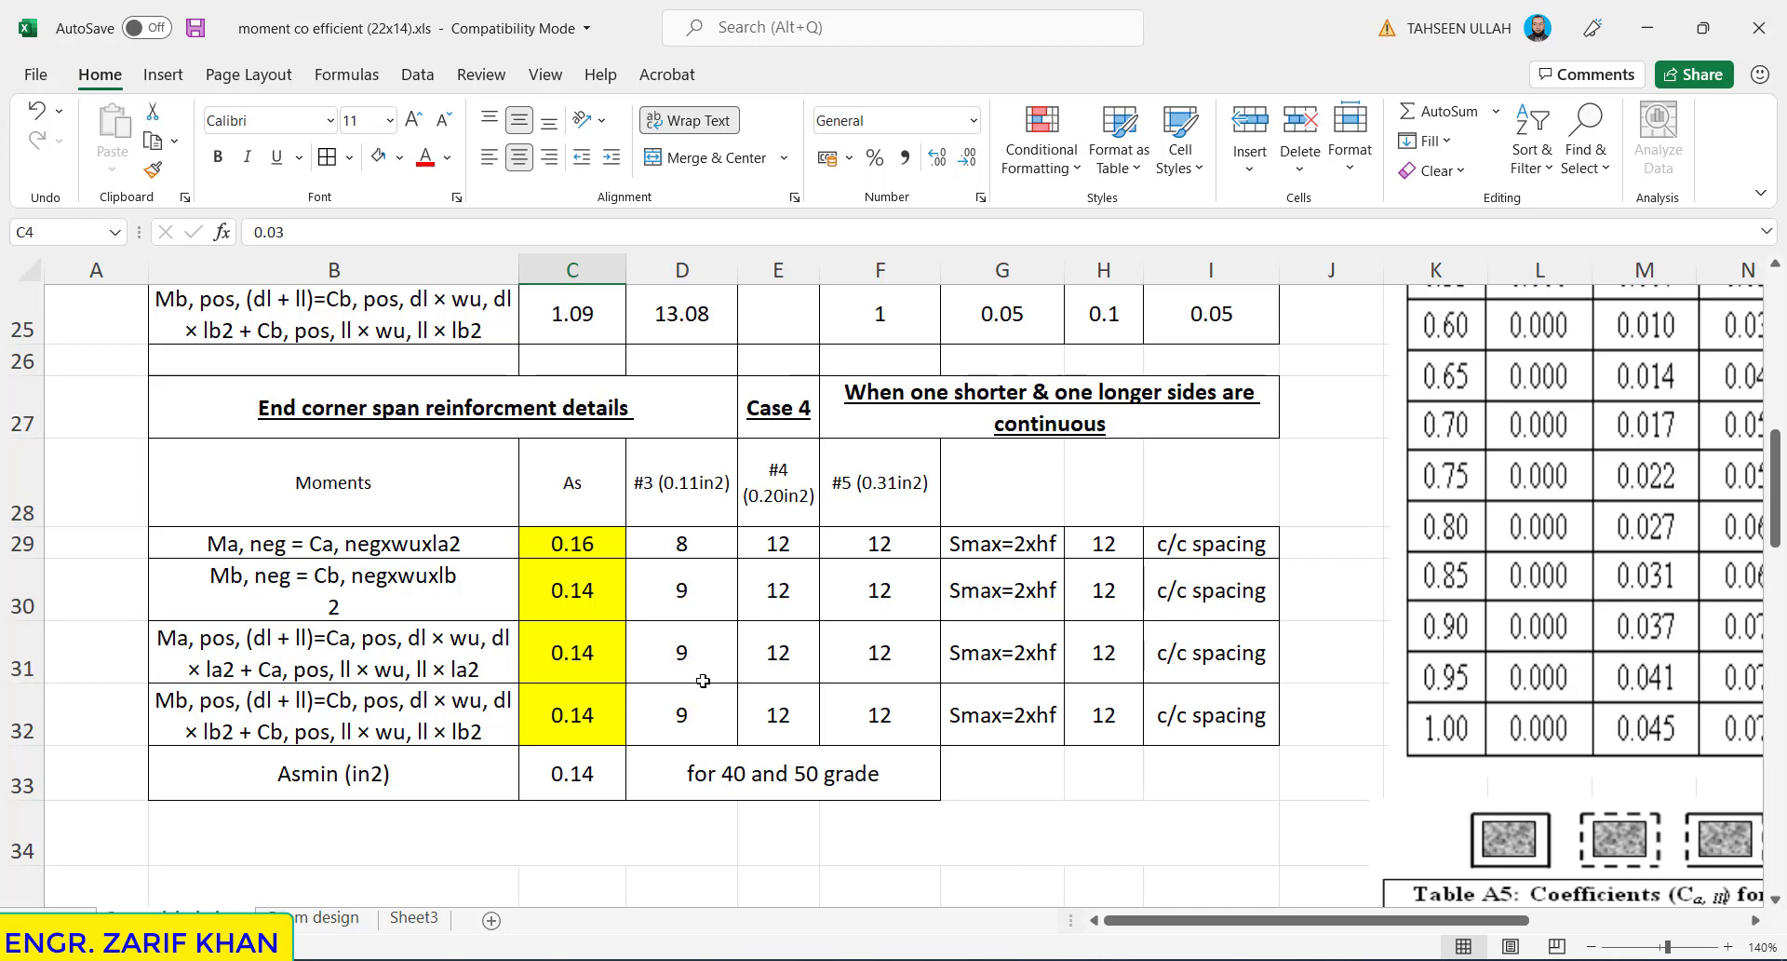
- Review the D32 MIN(ROUND) bar-count formula unchanged, then select the C33 minimum steel formula
click(684, 712)
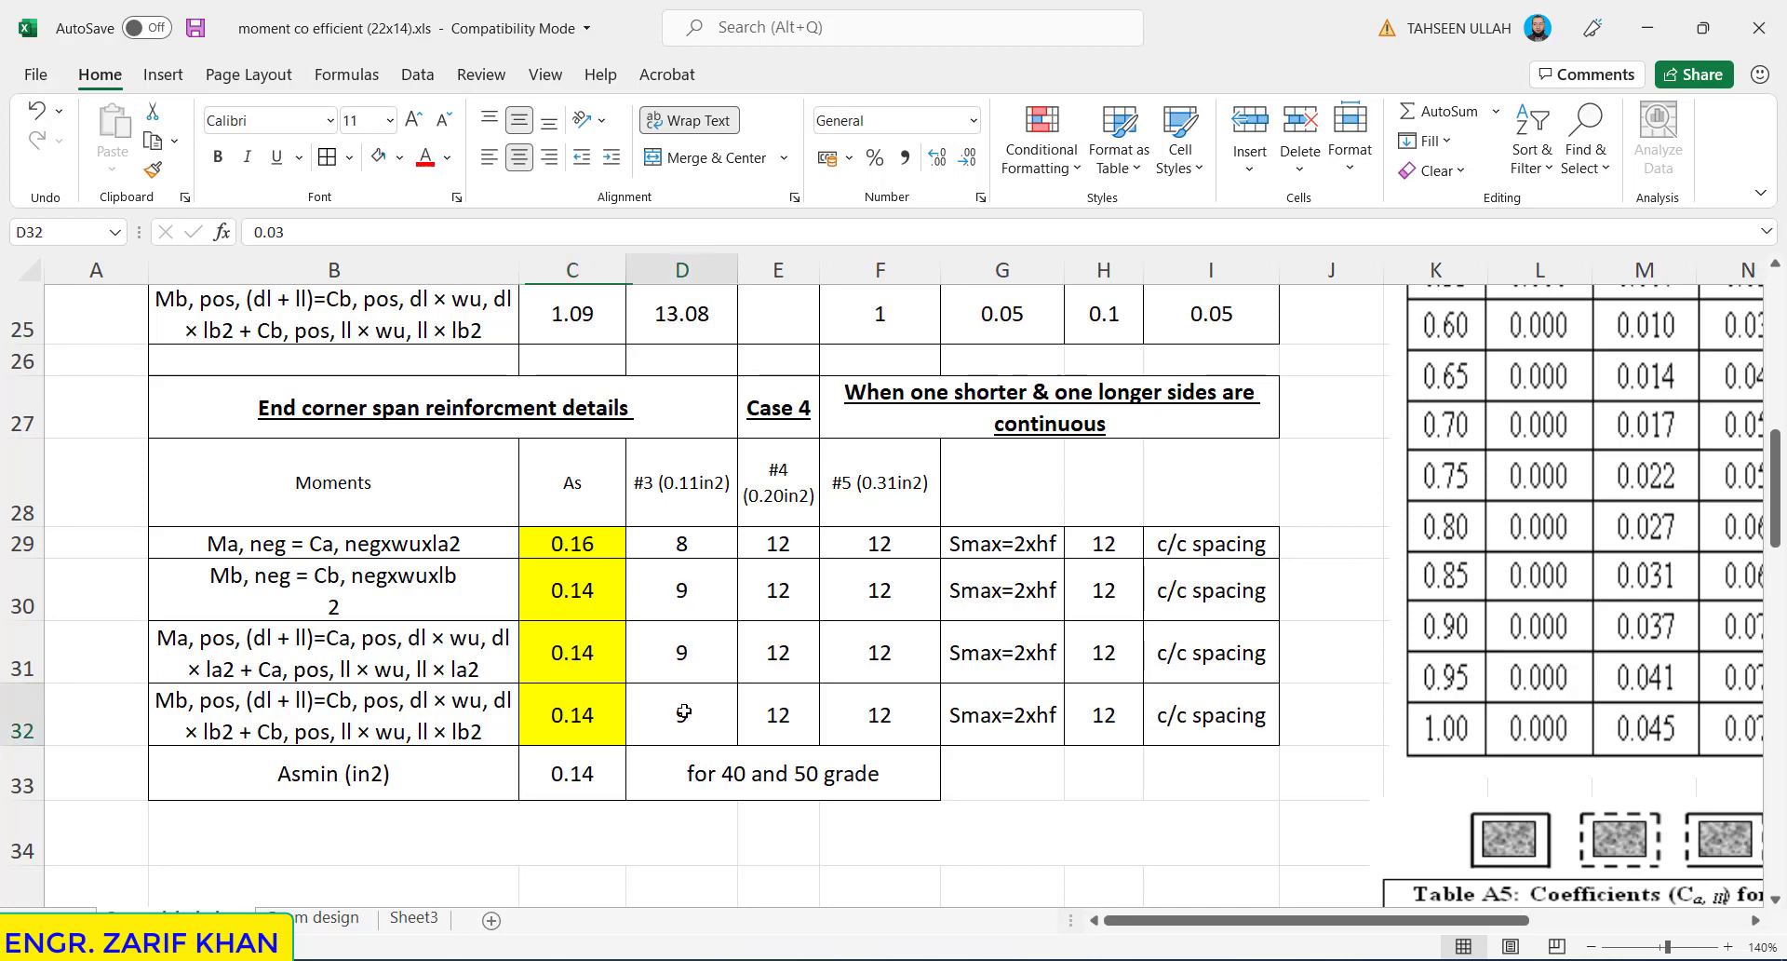
double_click(684, 712)
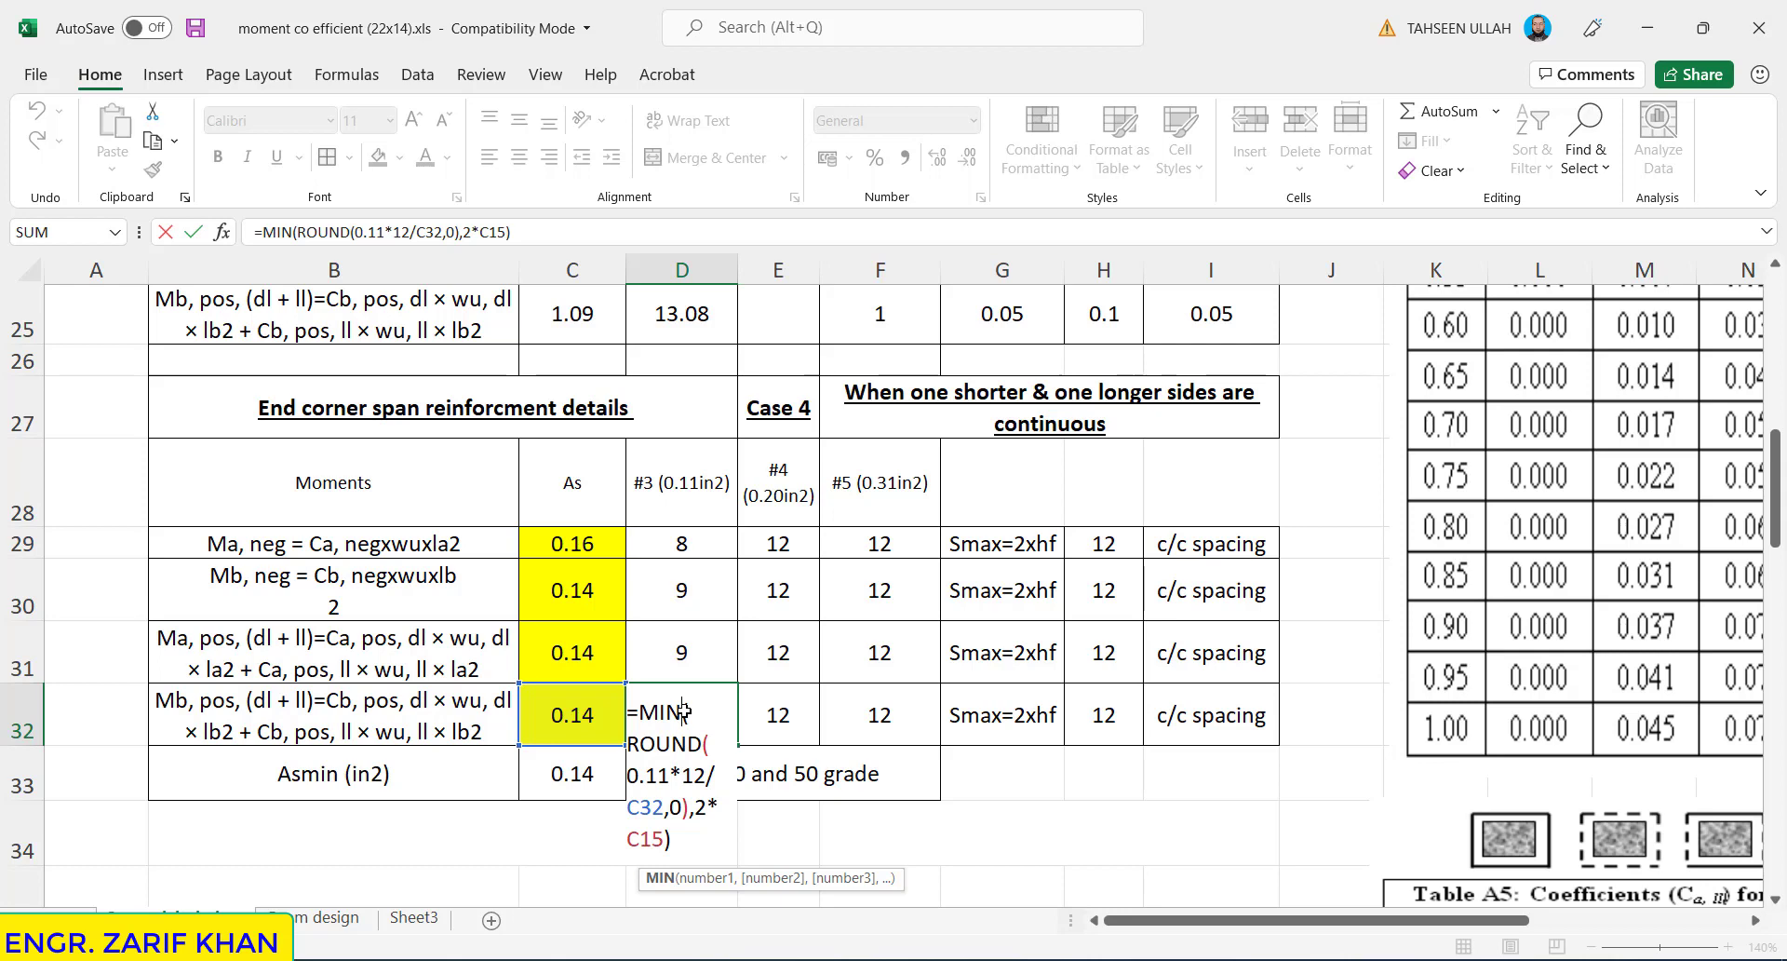
key(Return)
click(559, 793)
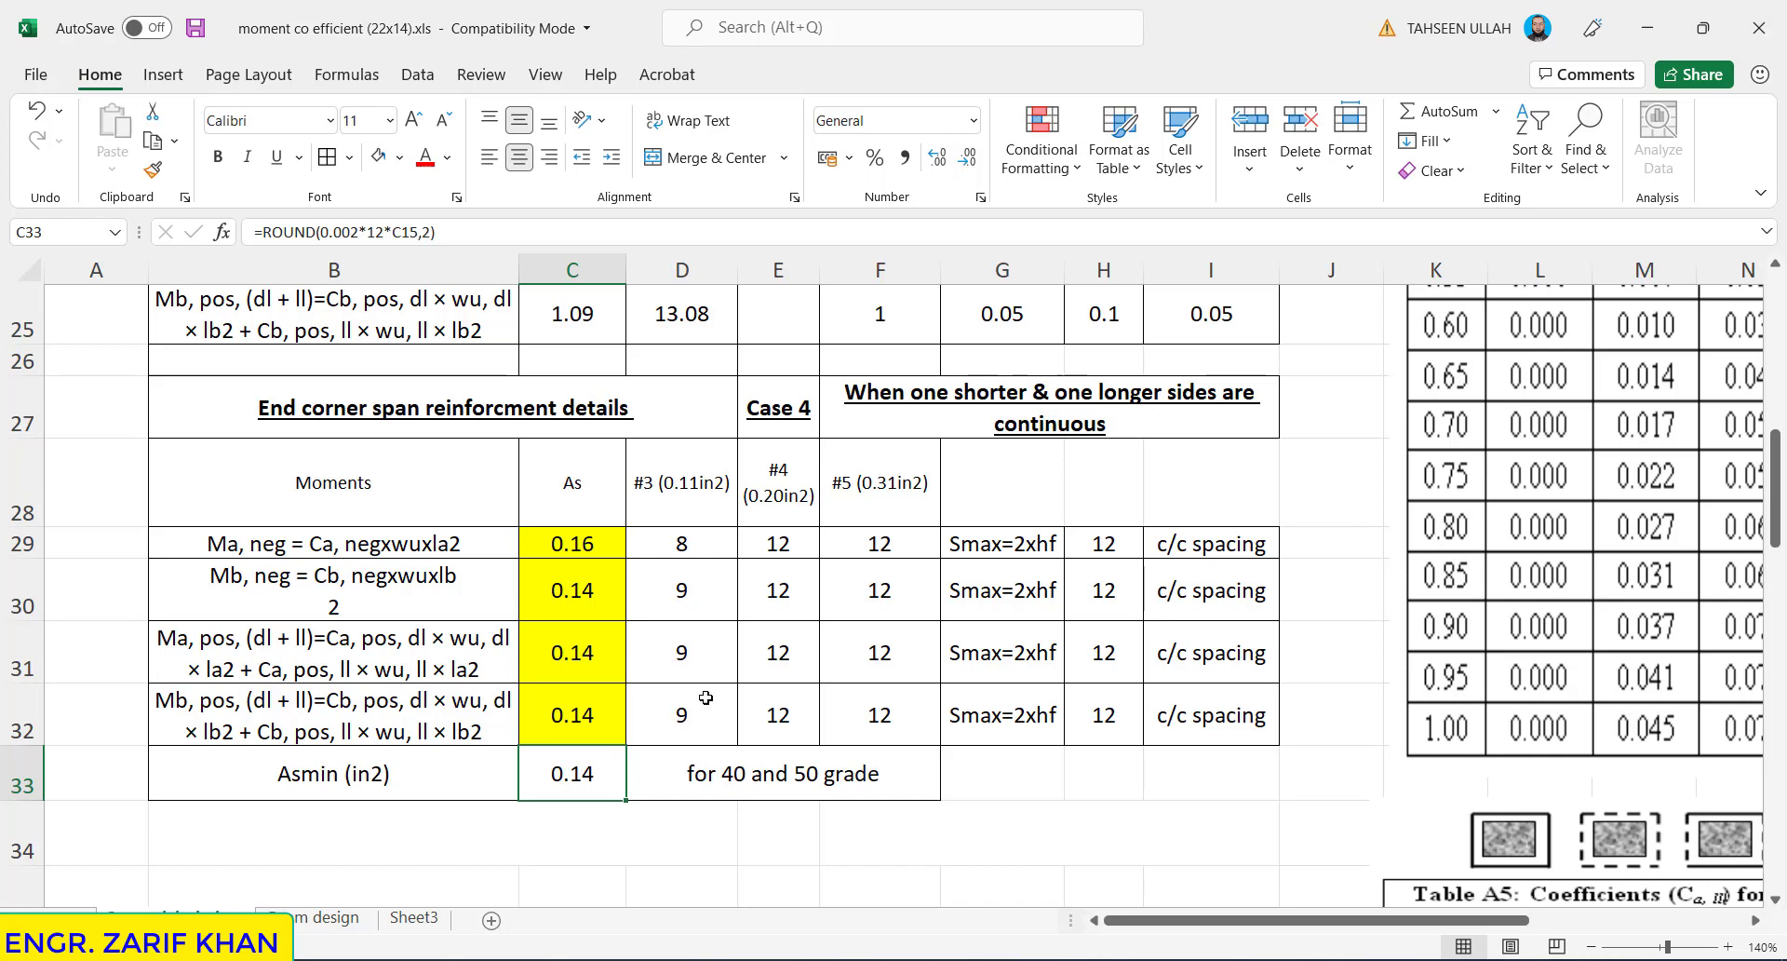
drag(1776, 498, 1780, 278)
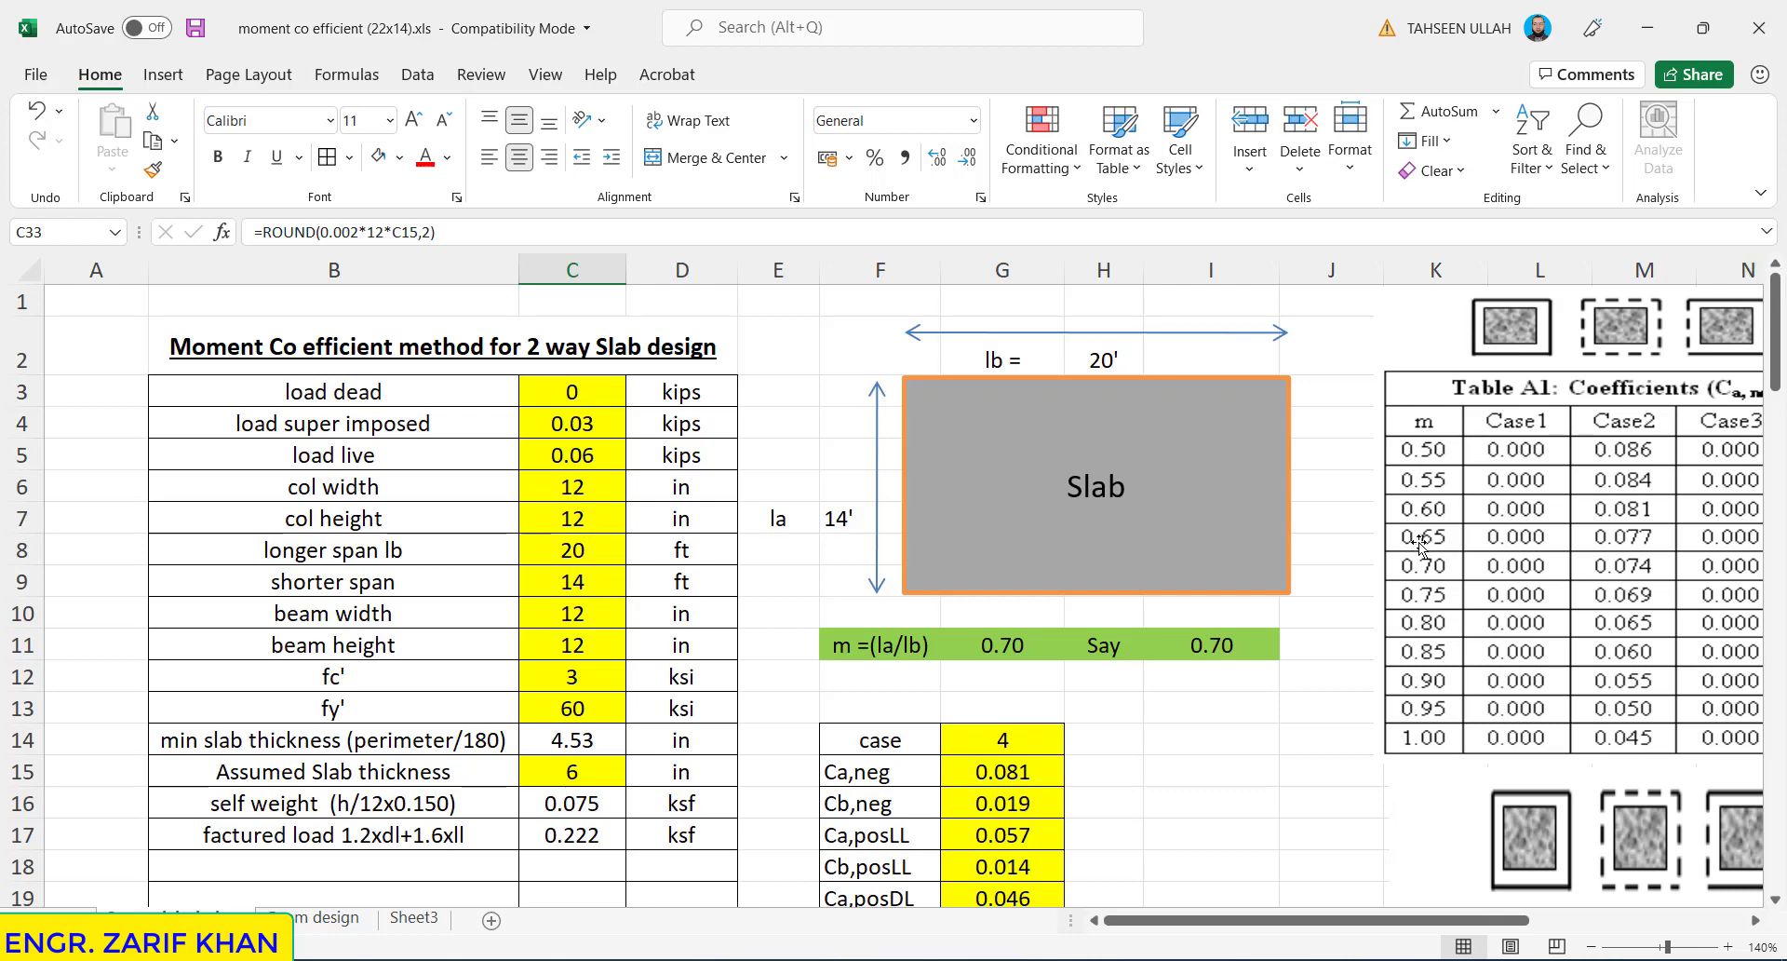
click(1199, 745)
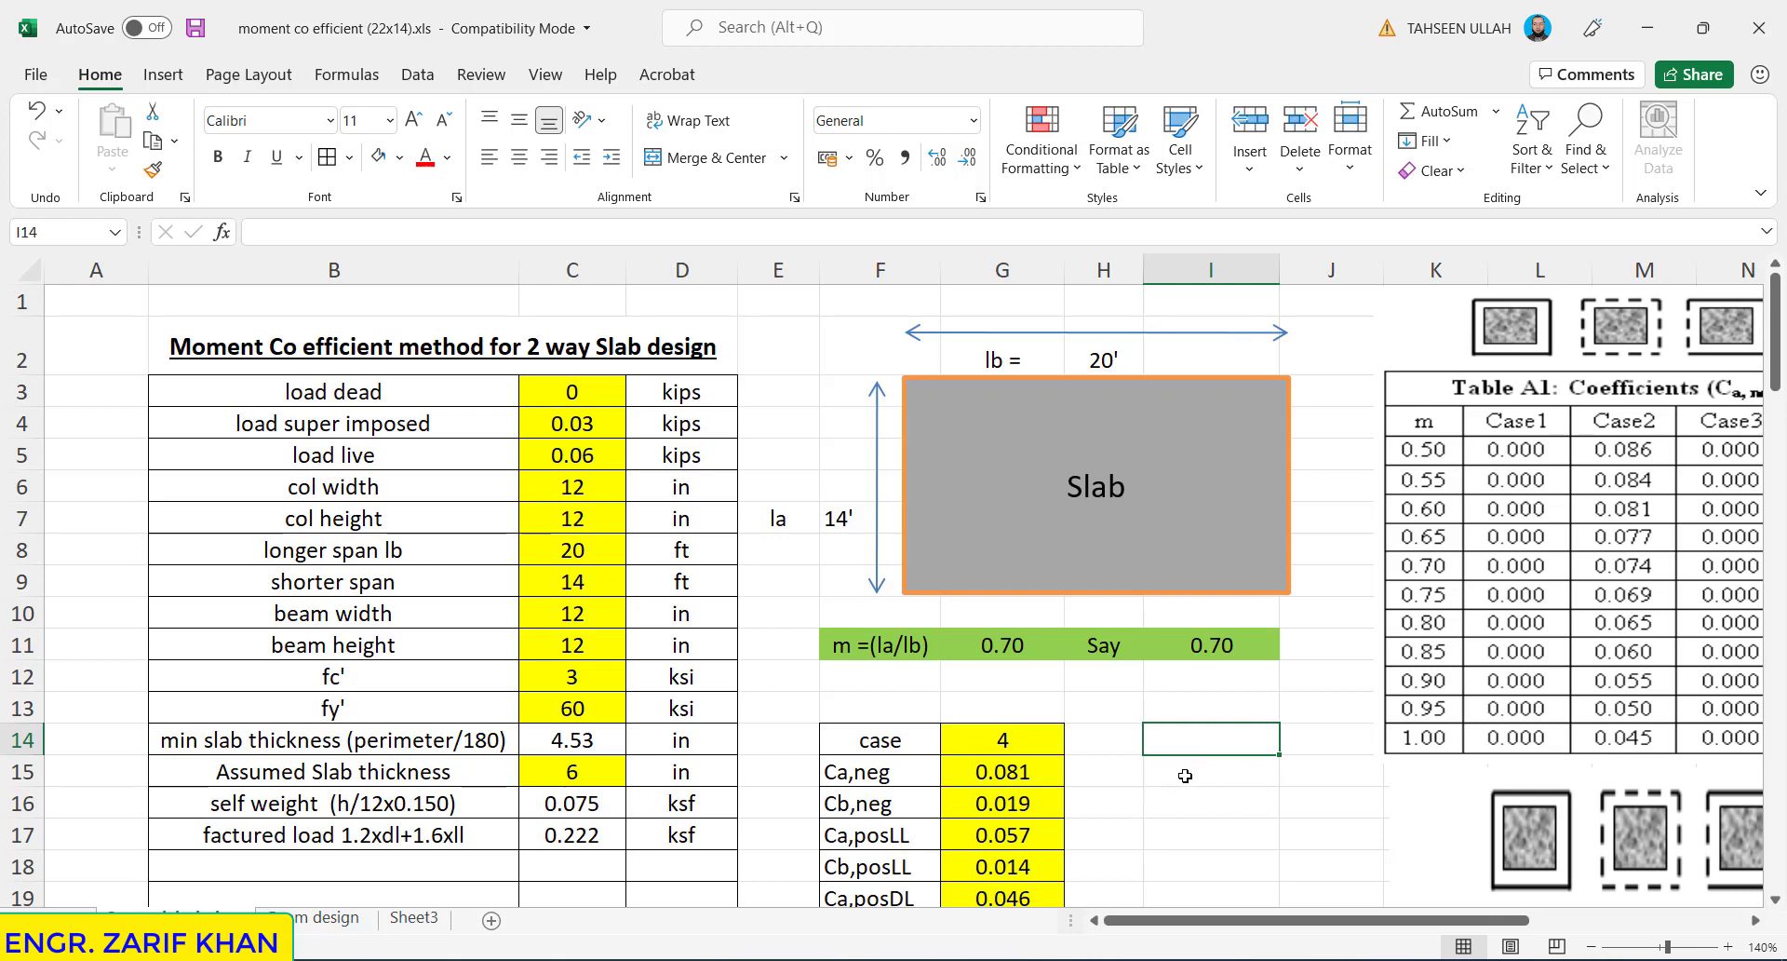
click(1181, 773)
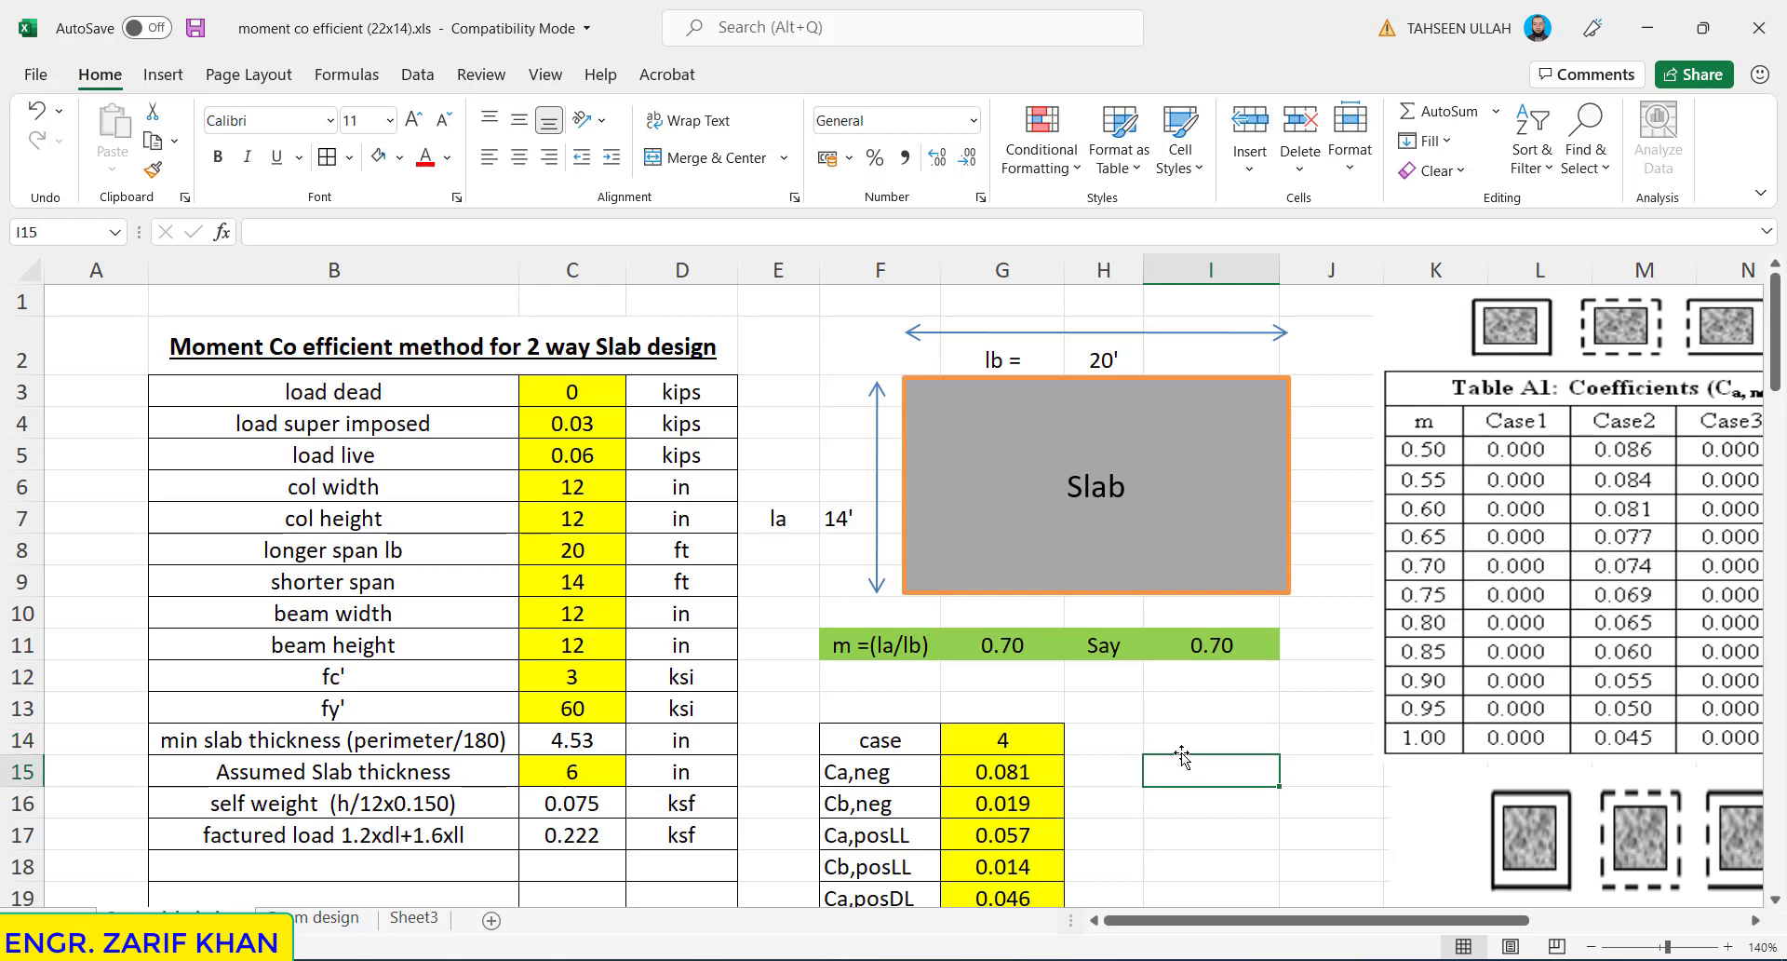
click(1180, 741)
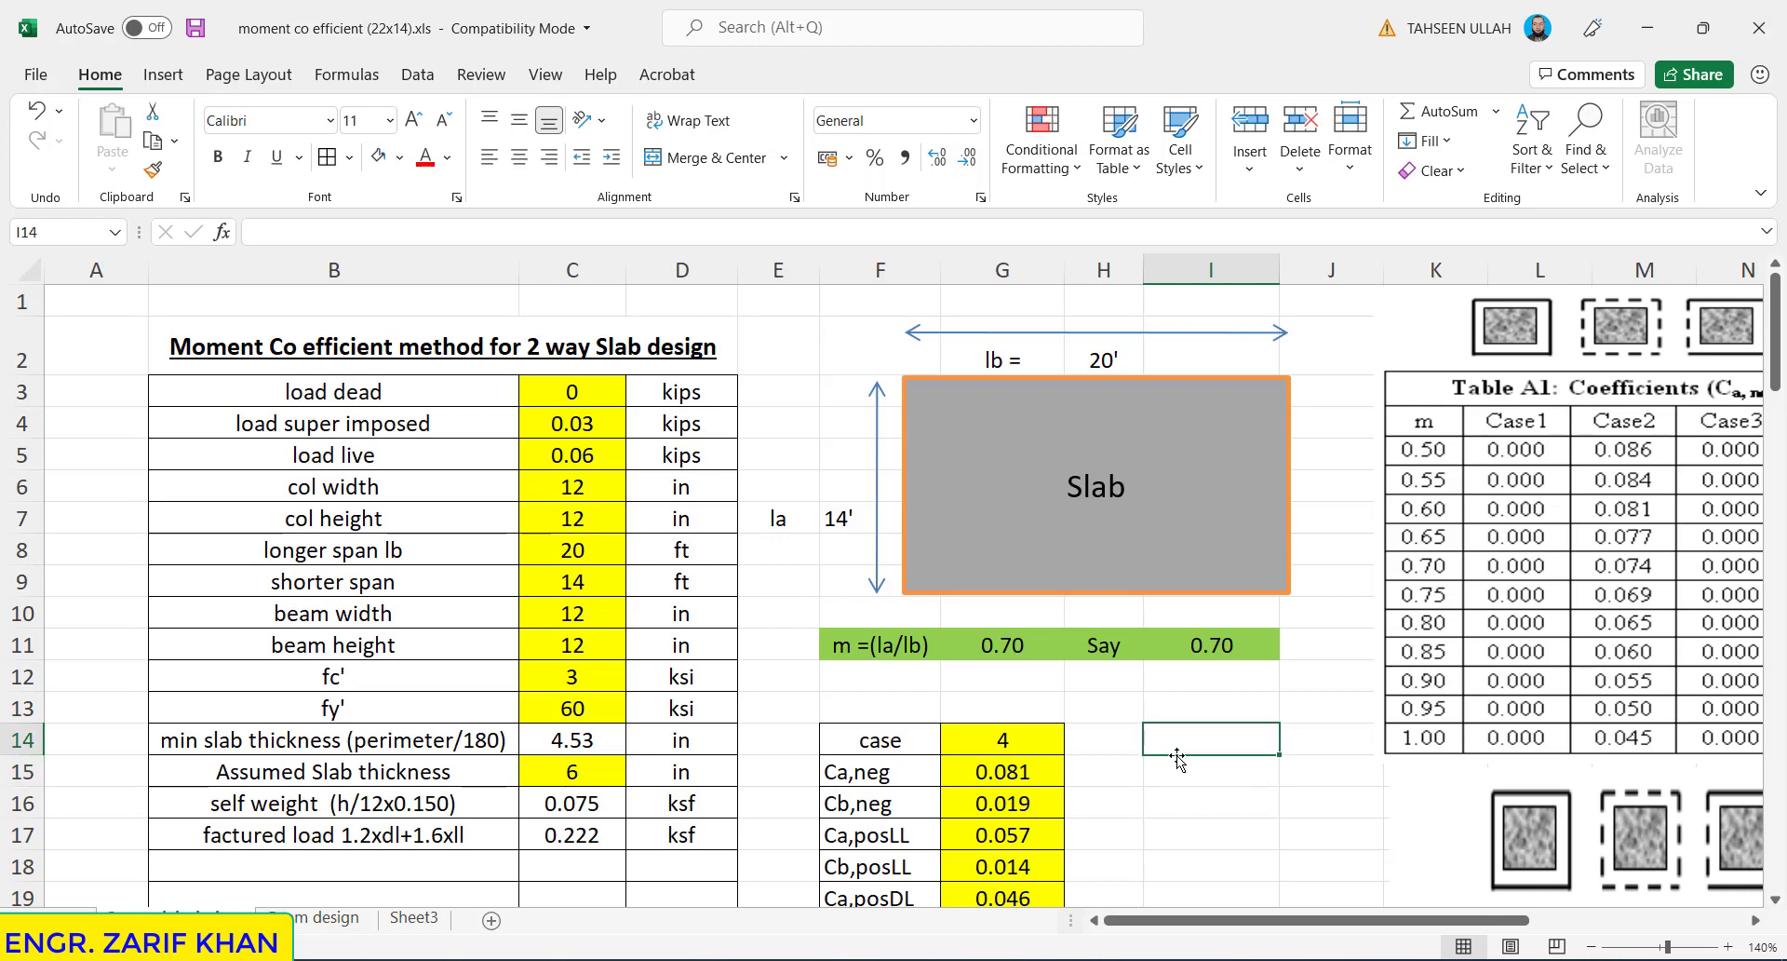
click(1171, 769)
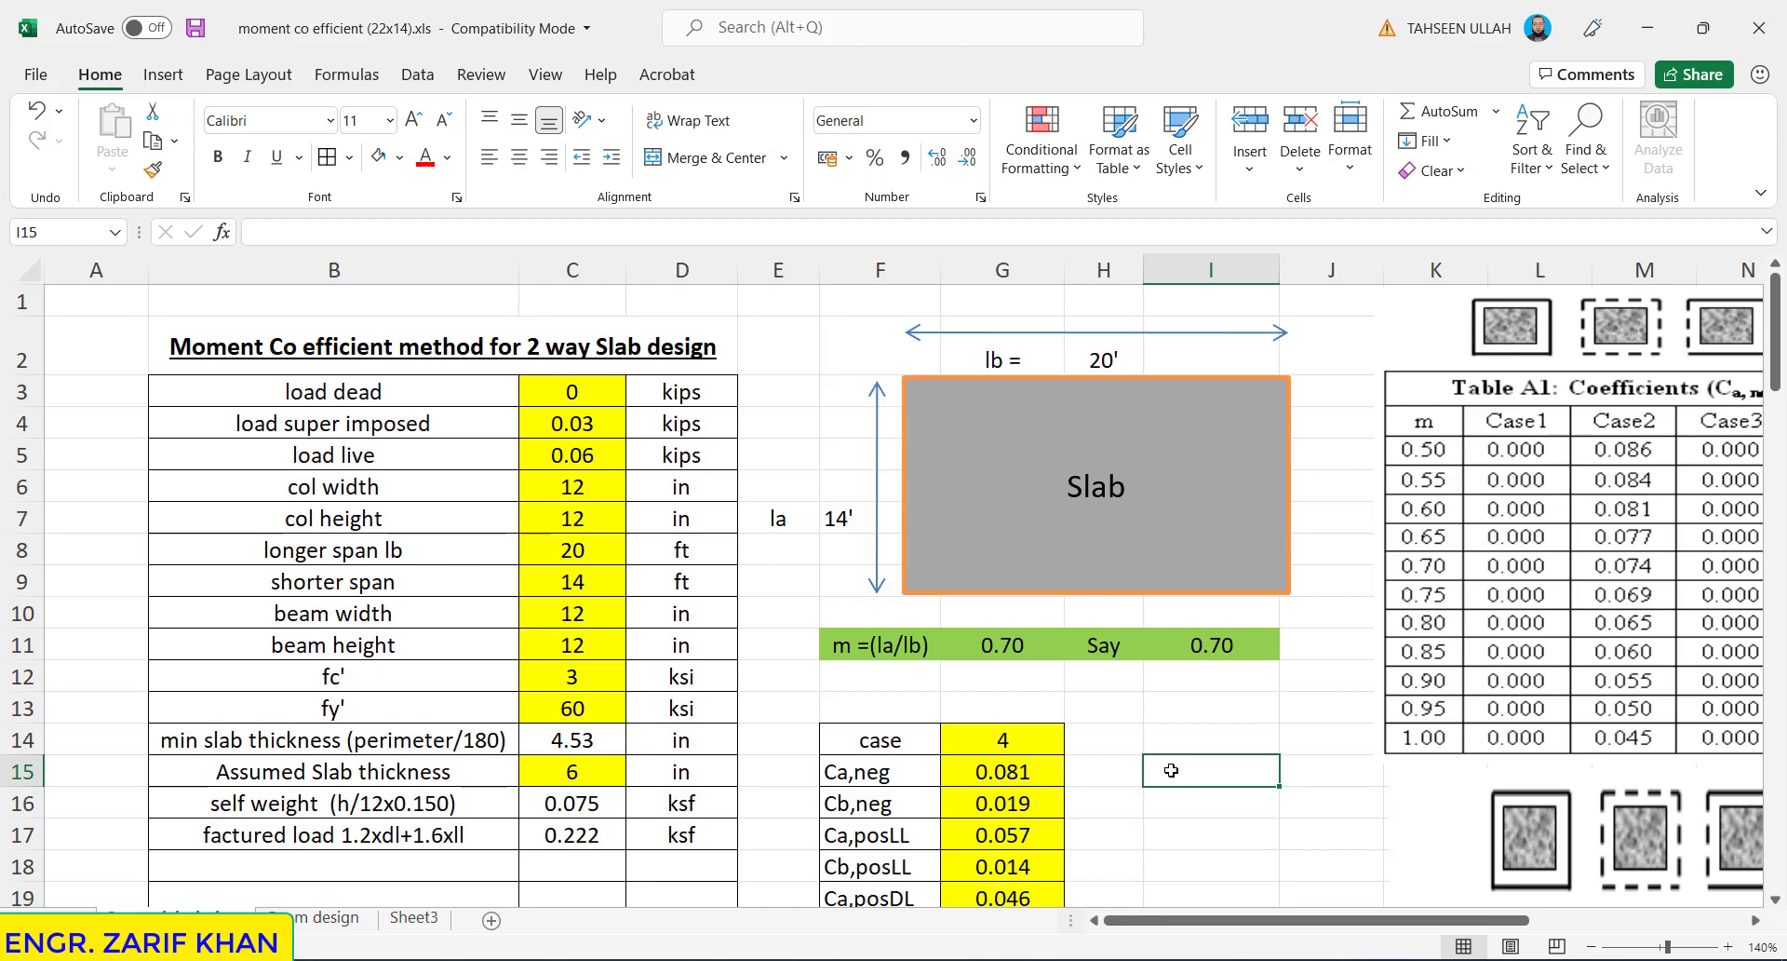
click(1172, 806)
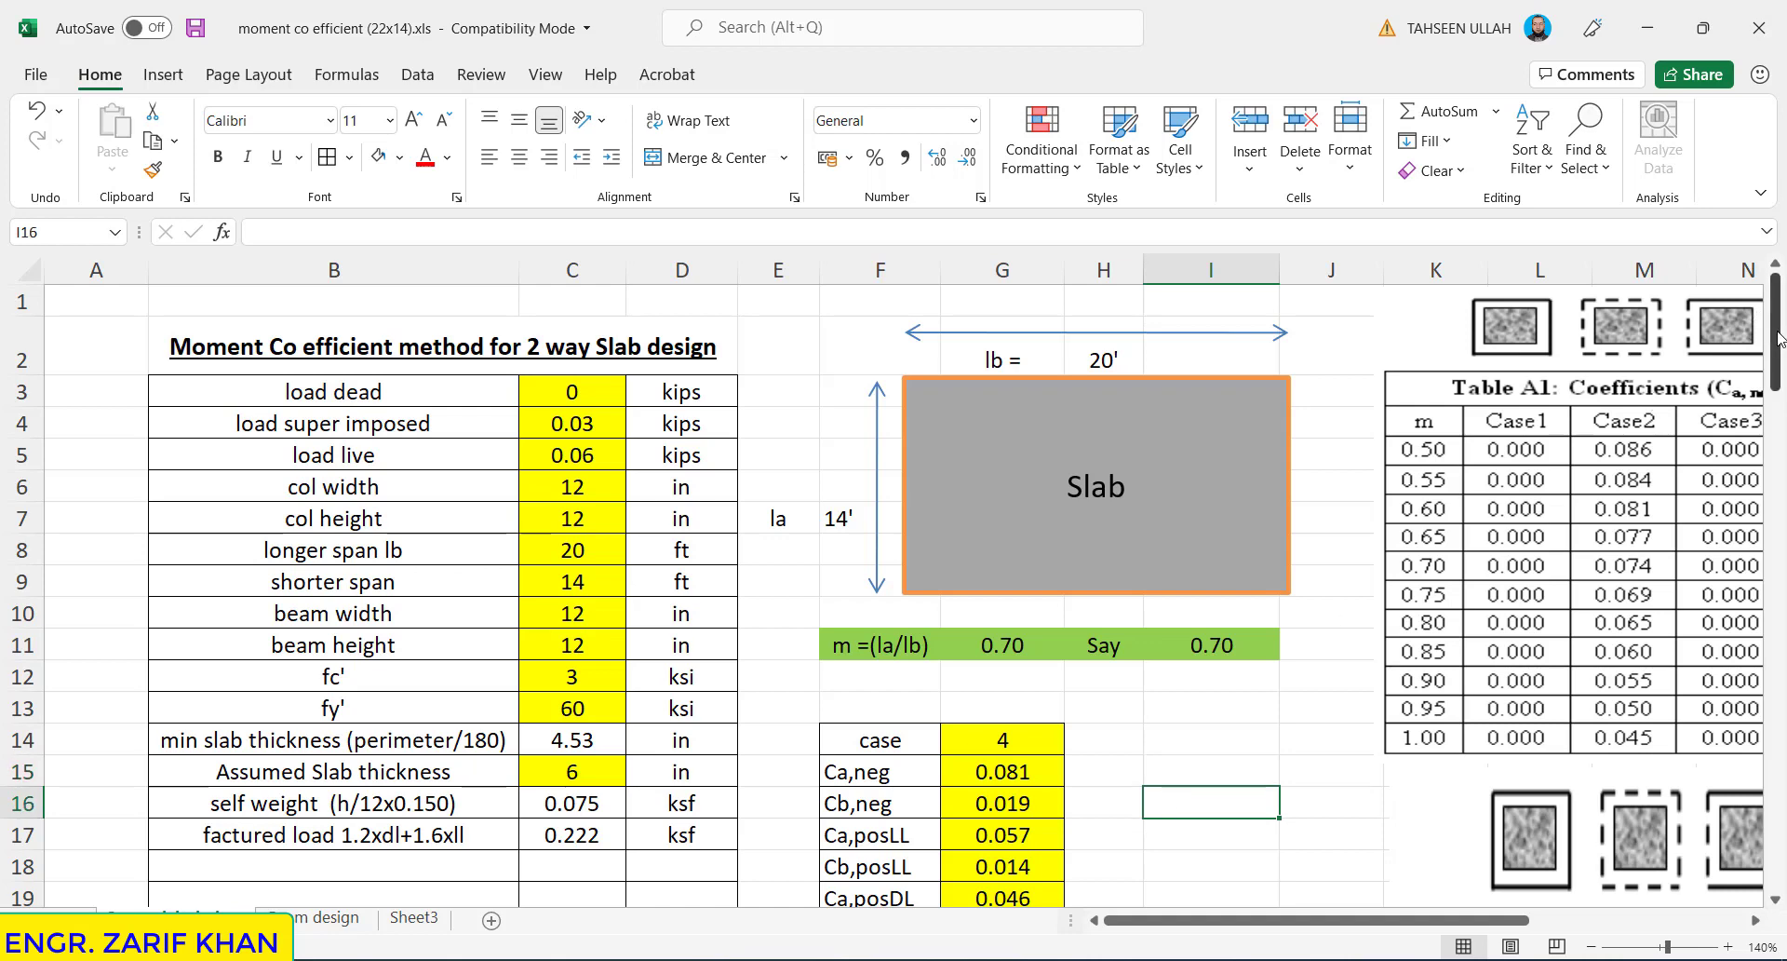
mouse_move(1778, 338)
mouse_down()
mouse_move(1775, 544)
mouse_move(1778, 317)
mouse_up()
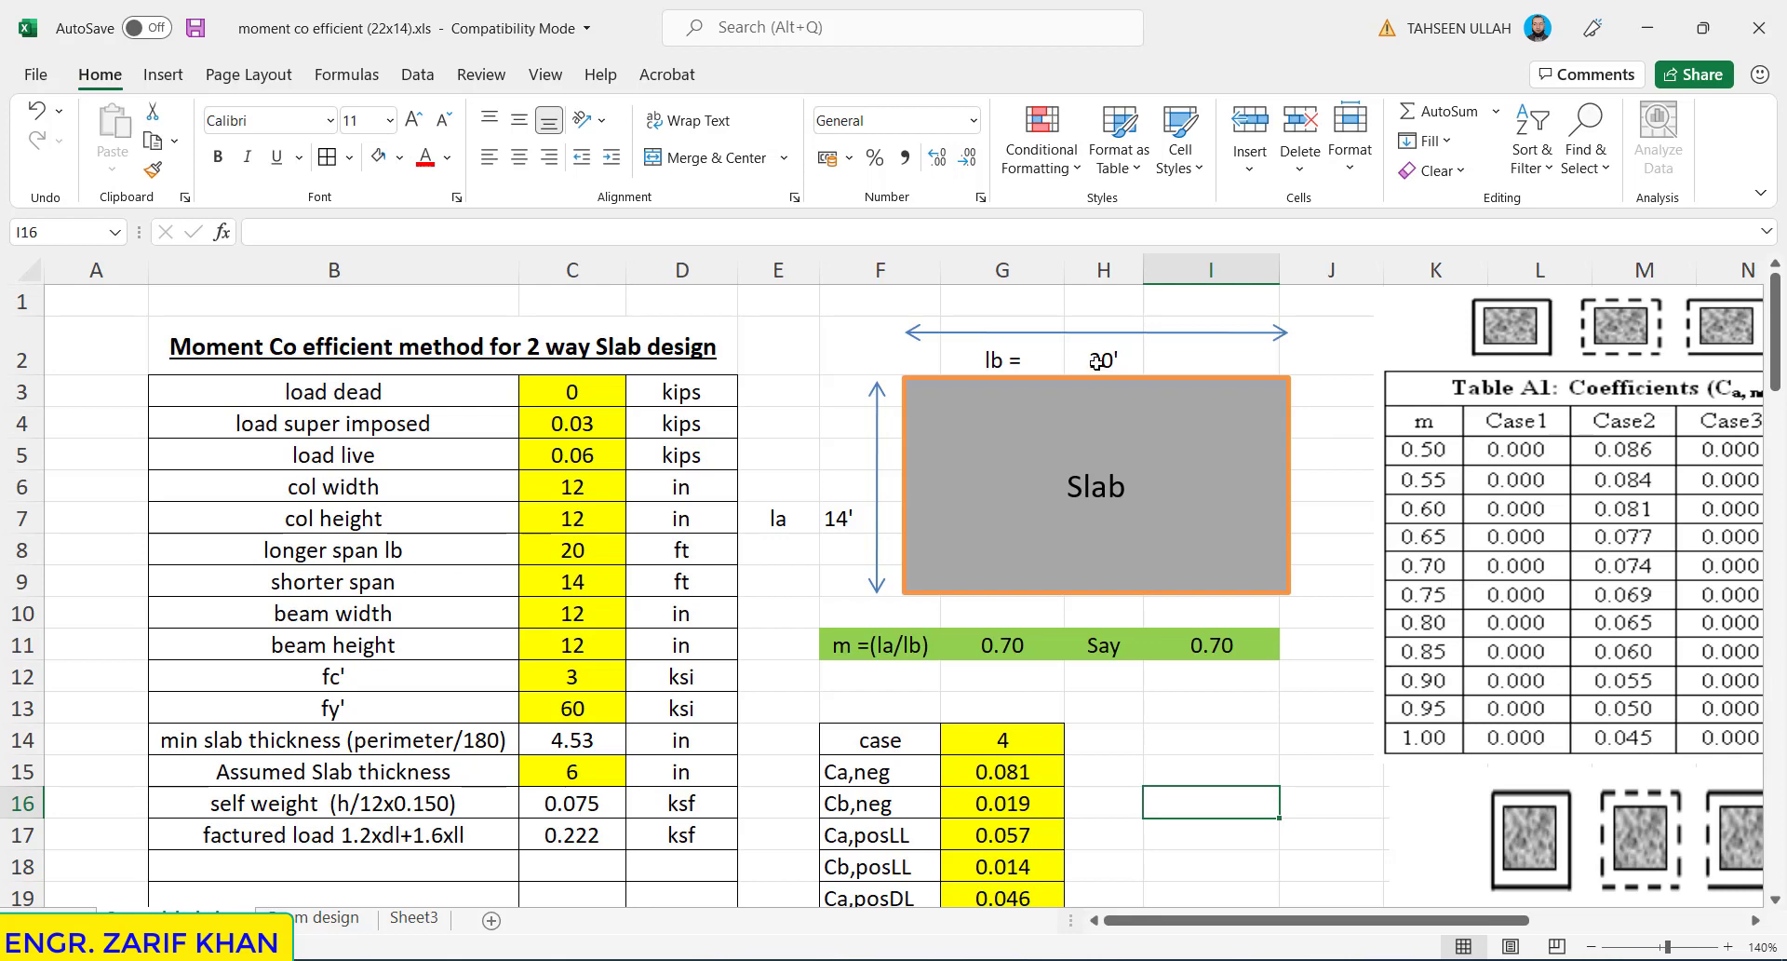
- Enter 16 ft as the longer span in C8 and view G11's =ROUND(C9/C8,2) formula for m
click(582, 549)
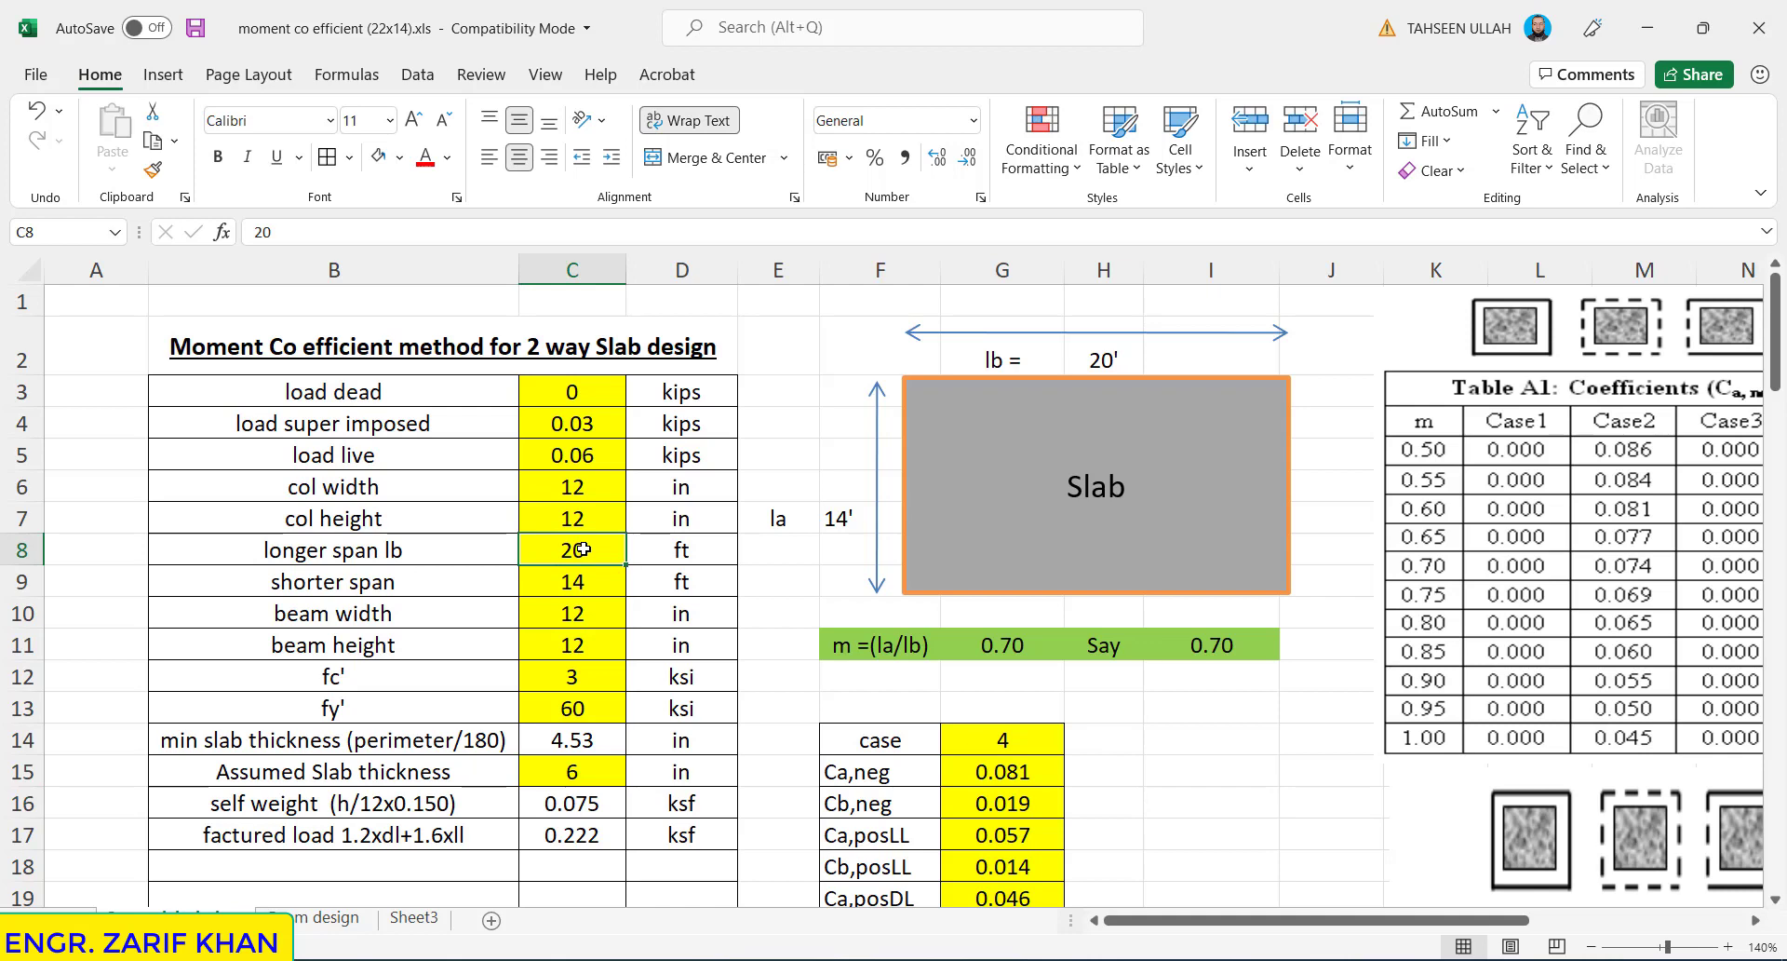
text(16)
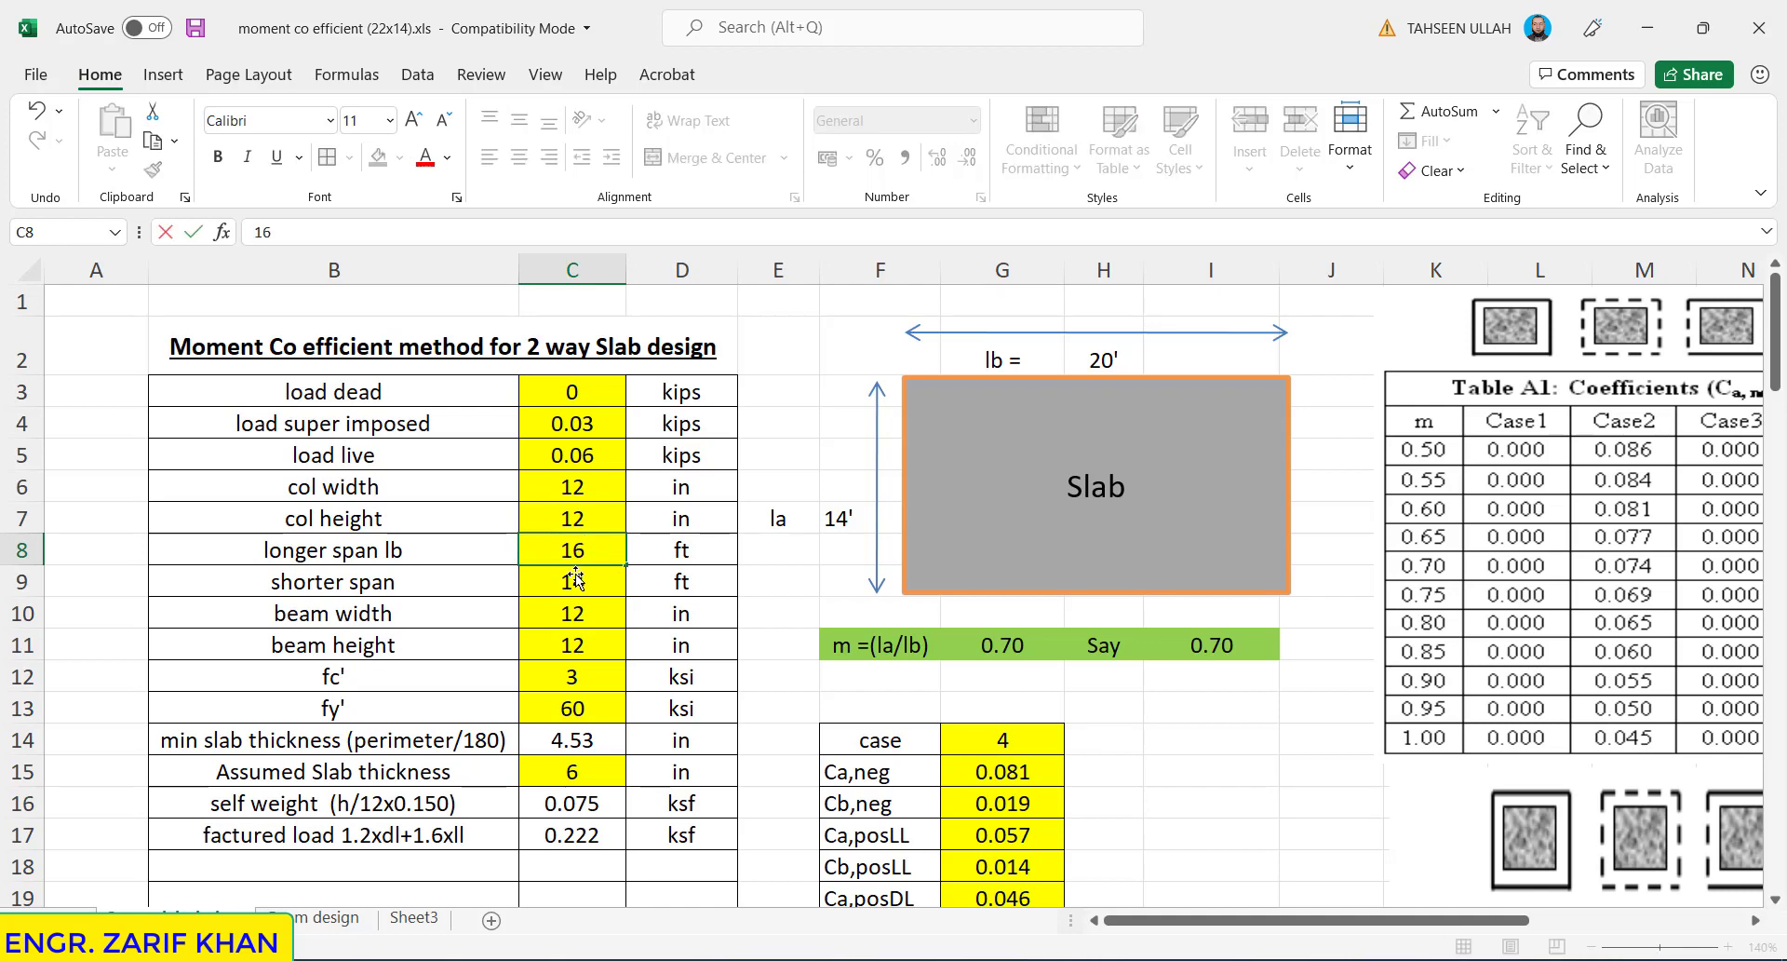
click(574, 597)
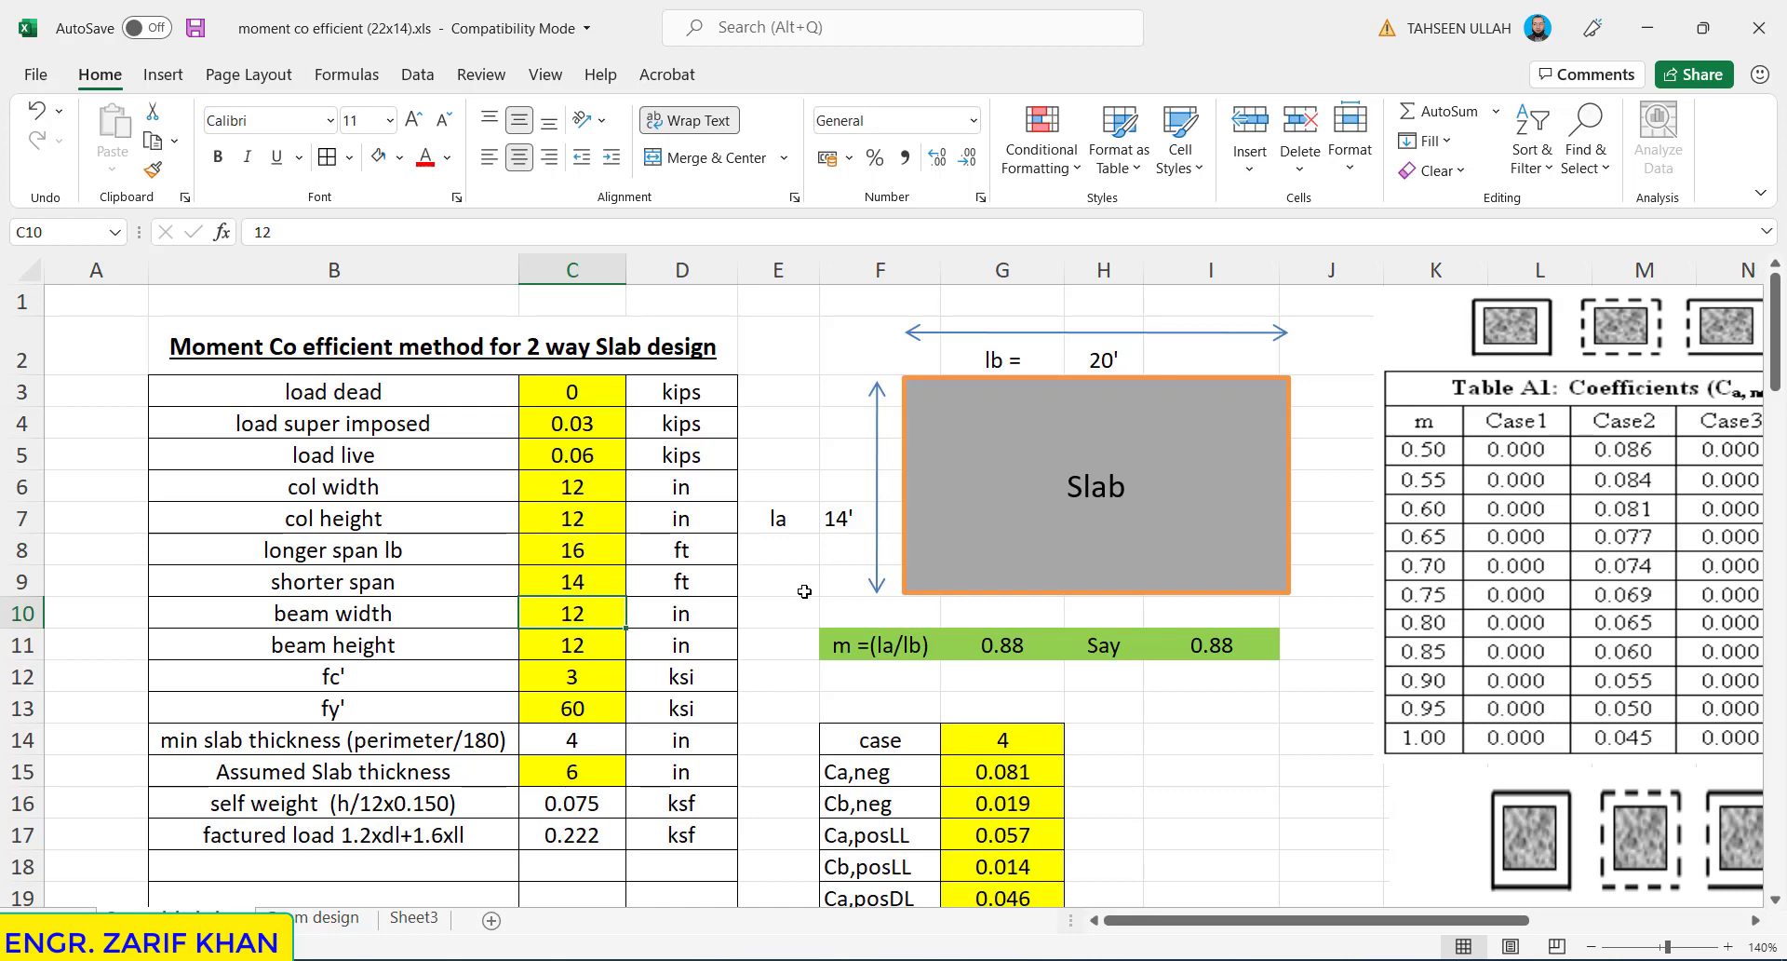
click(1027, 646)
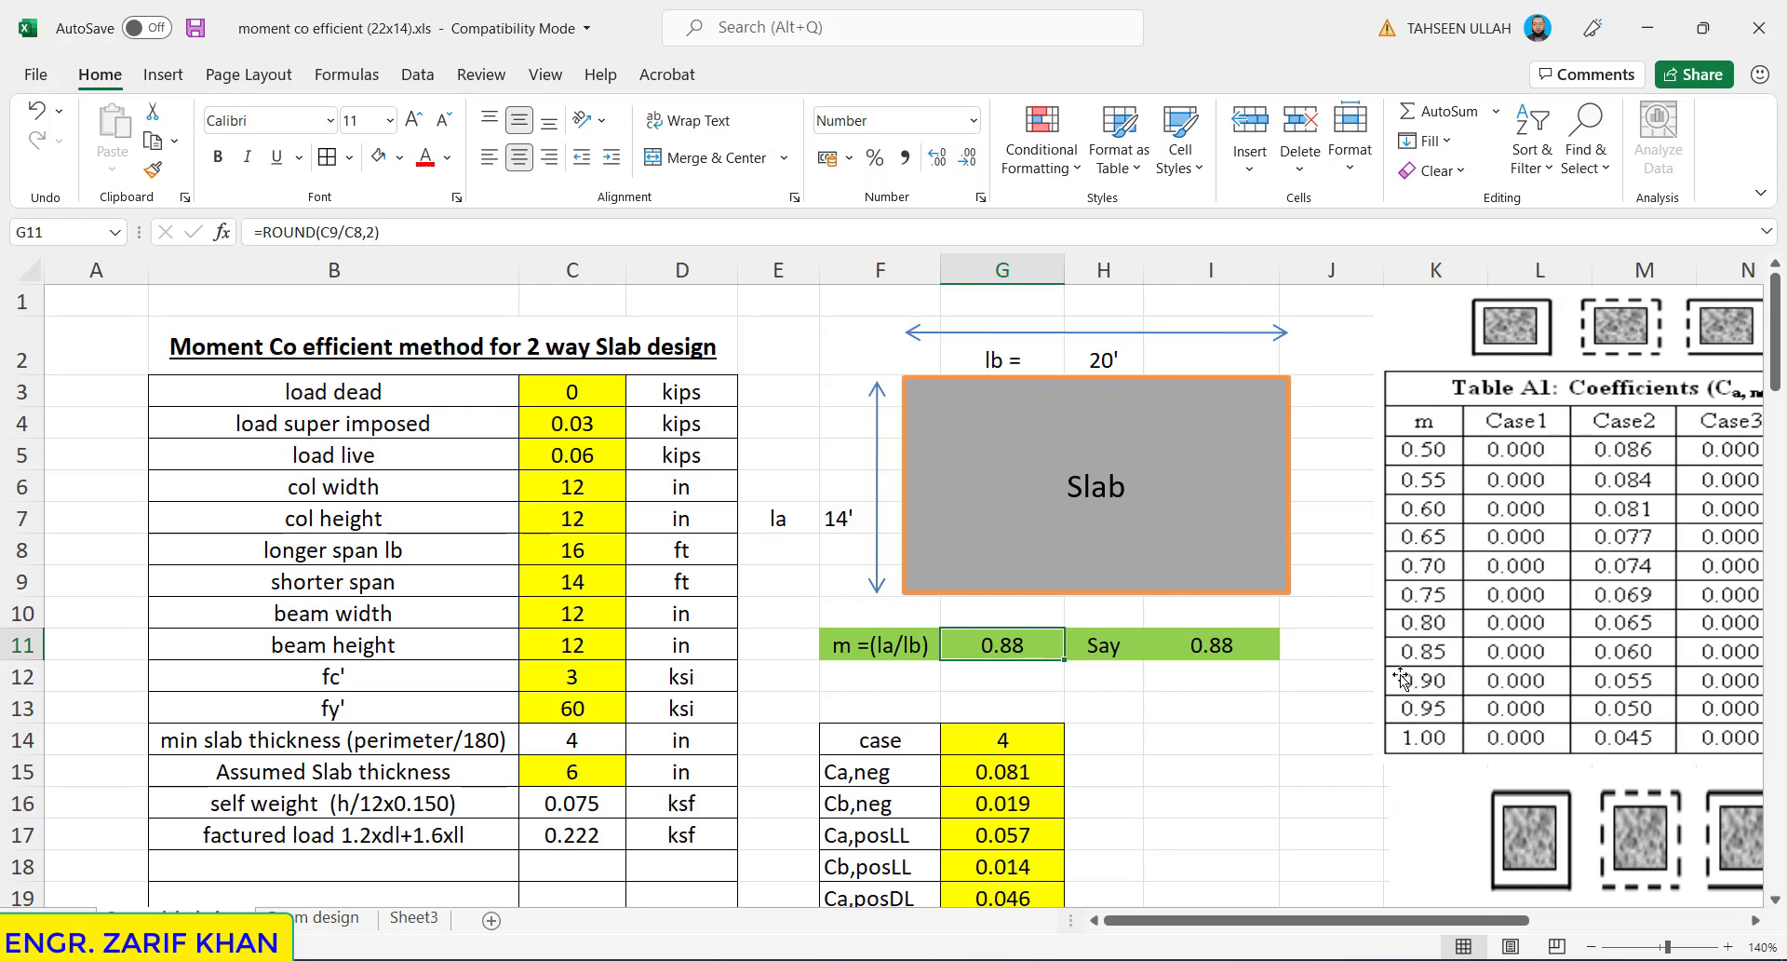
- Change the Say formula in I11 to =ROUND(G11*1,0) for whole-number rounding
click(1233, 646)
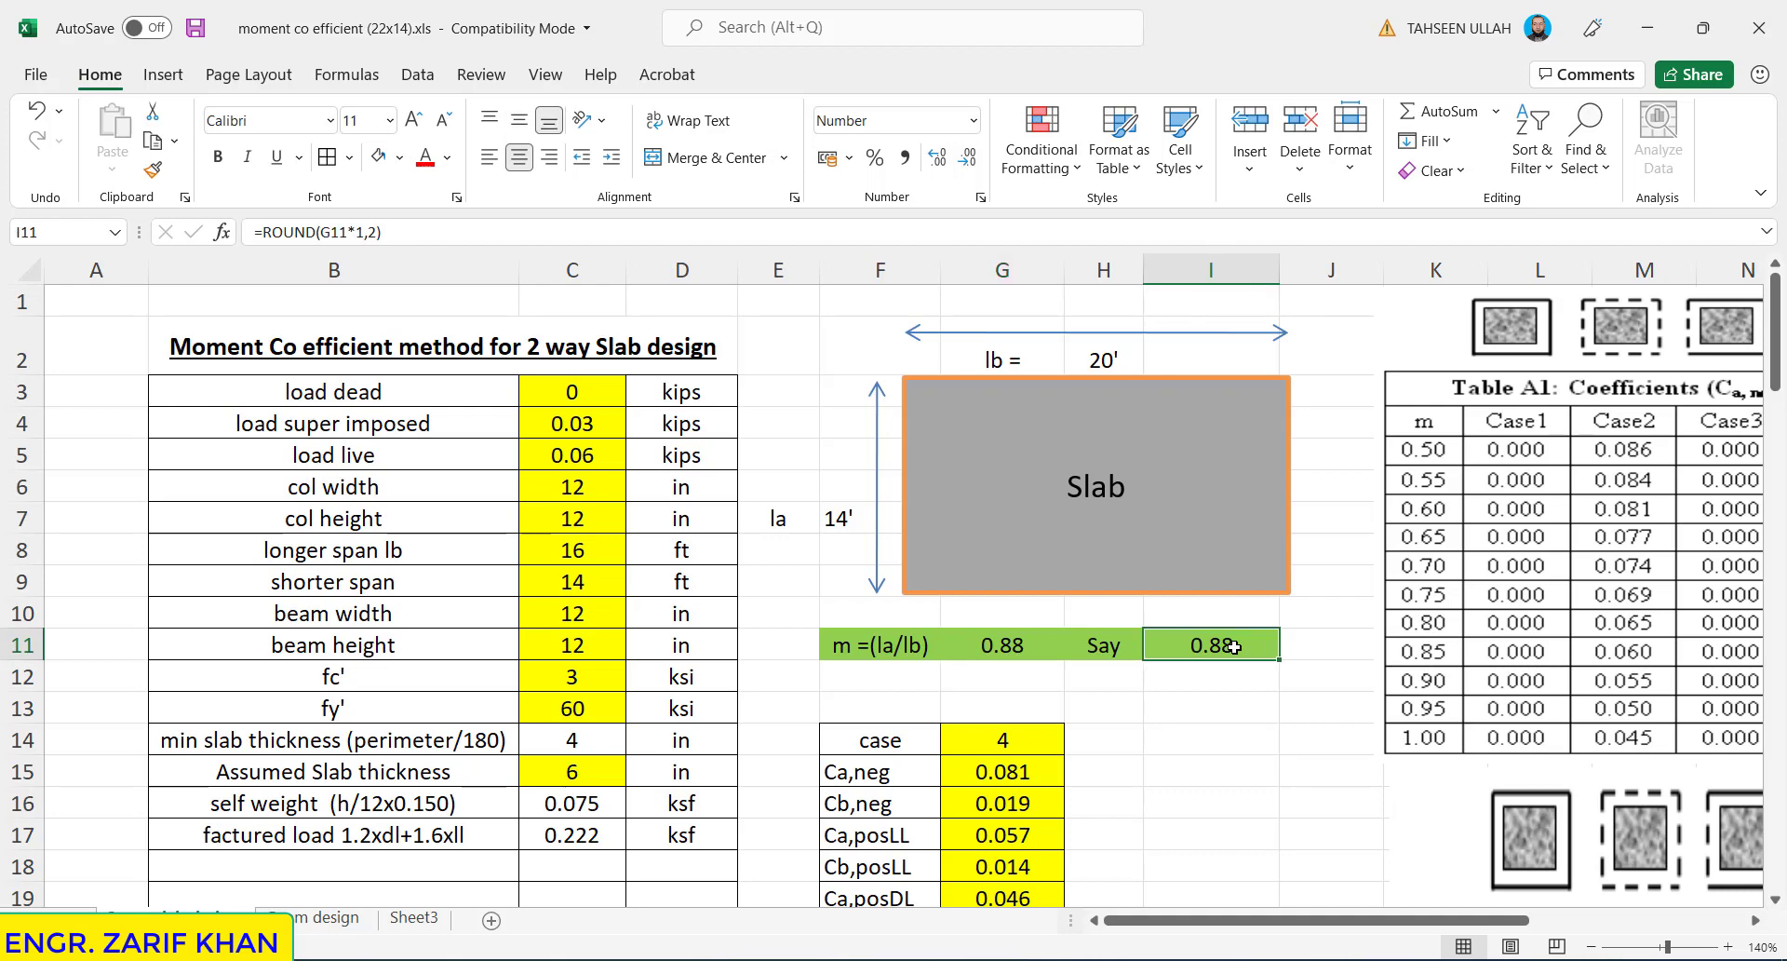
click(377, 232)
key(BackSpace)
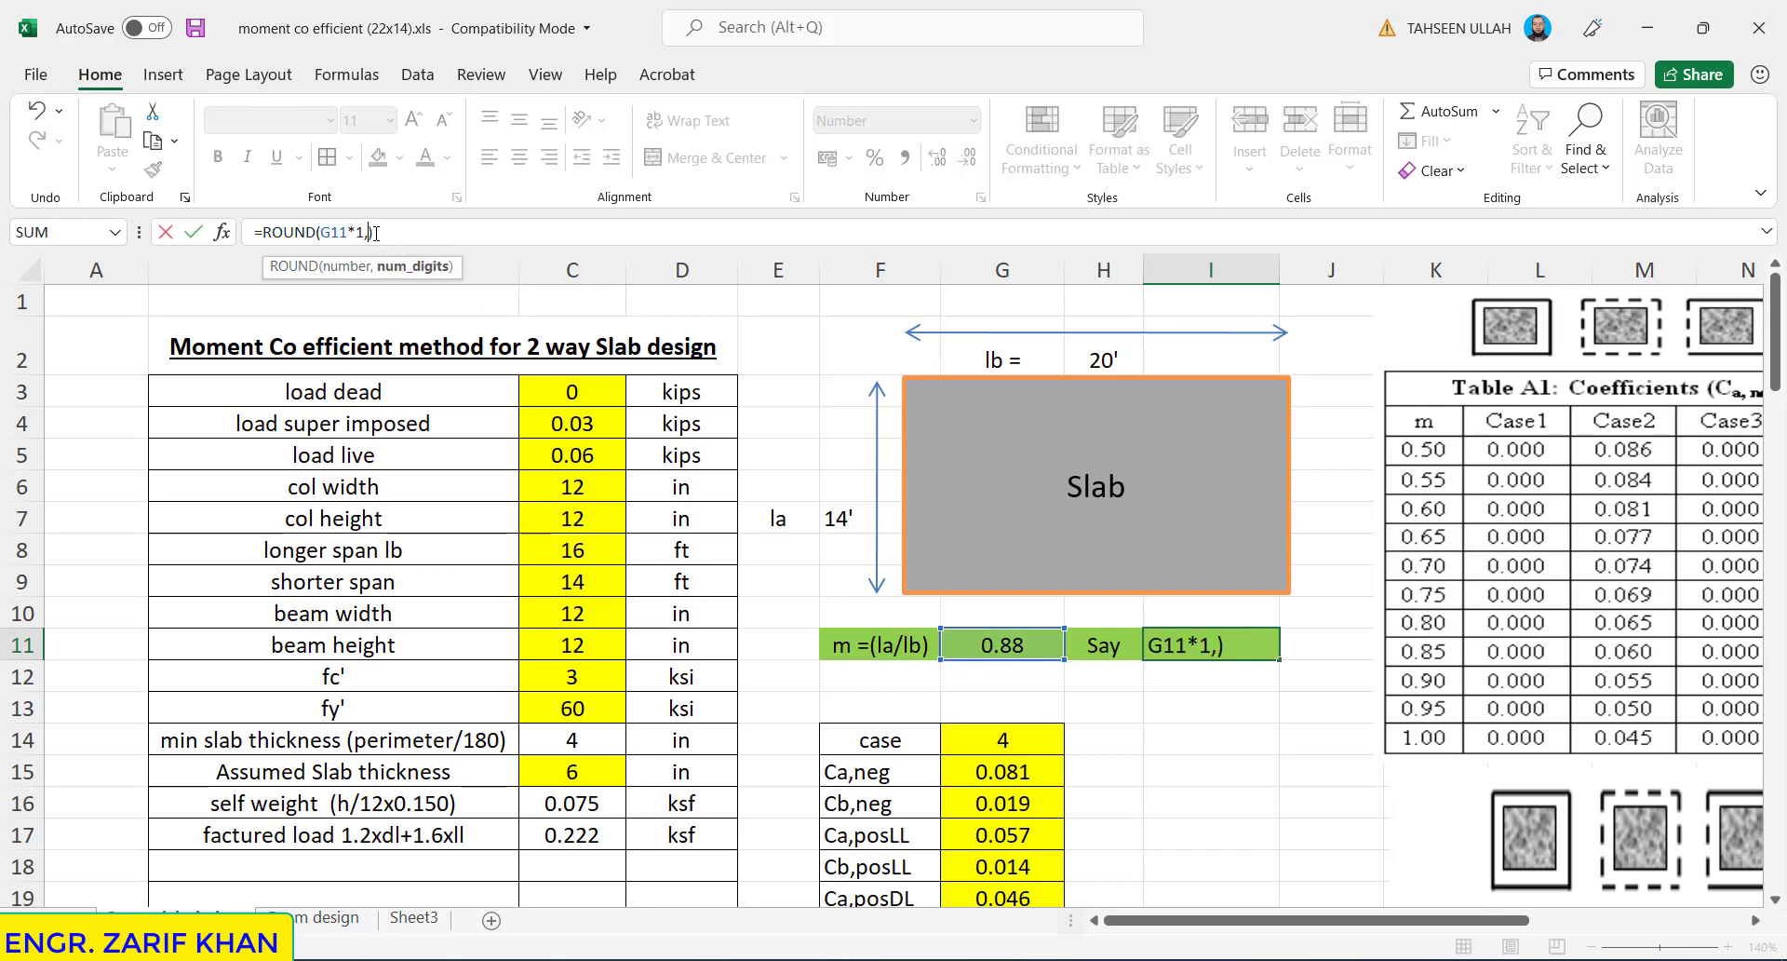
text(0)
key(Return)
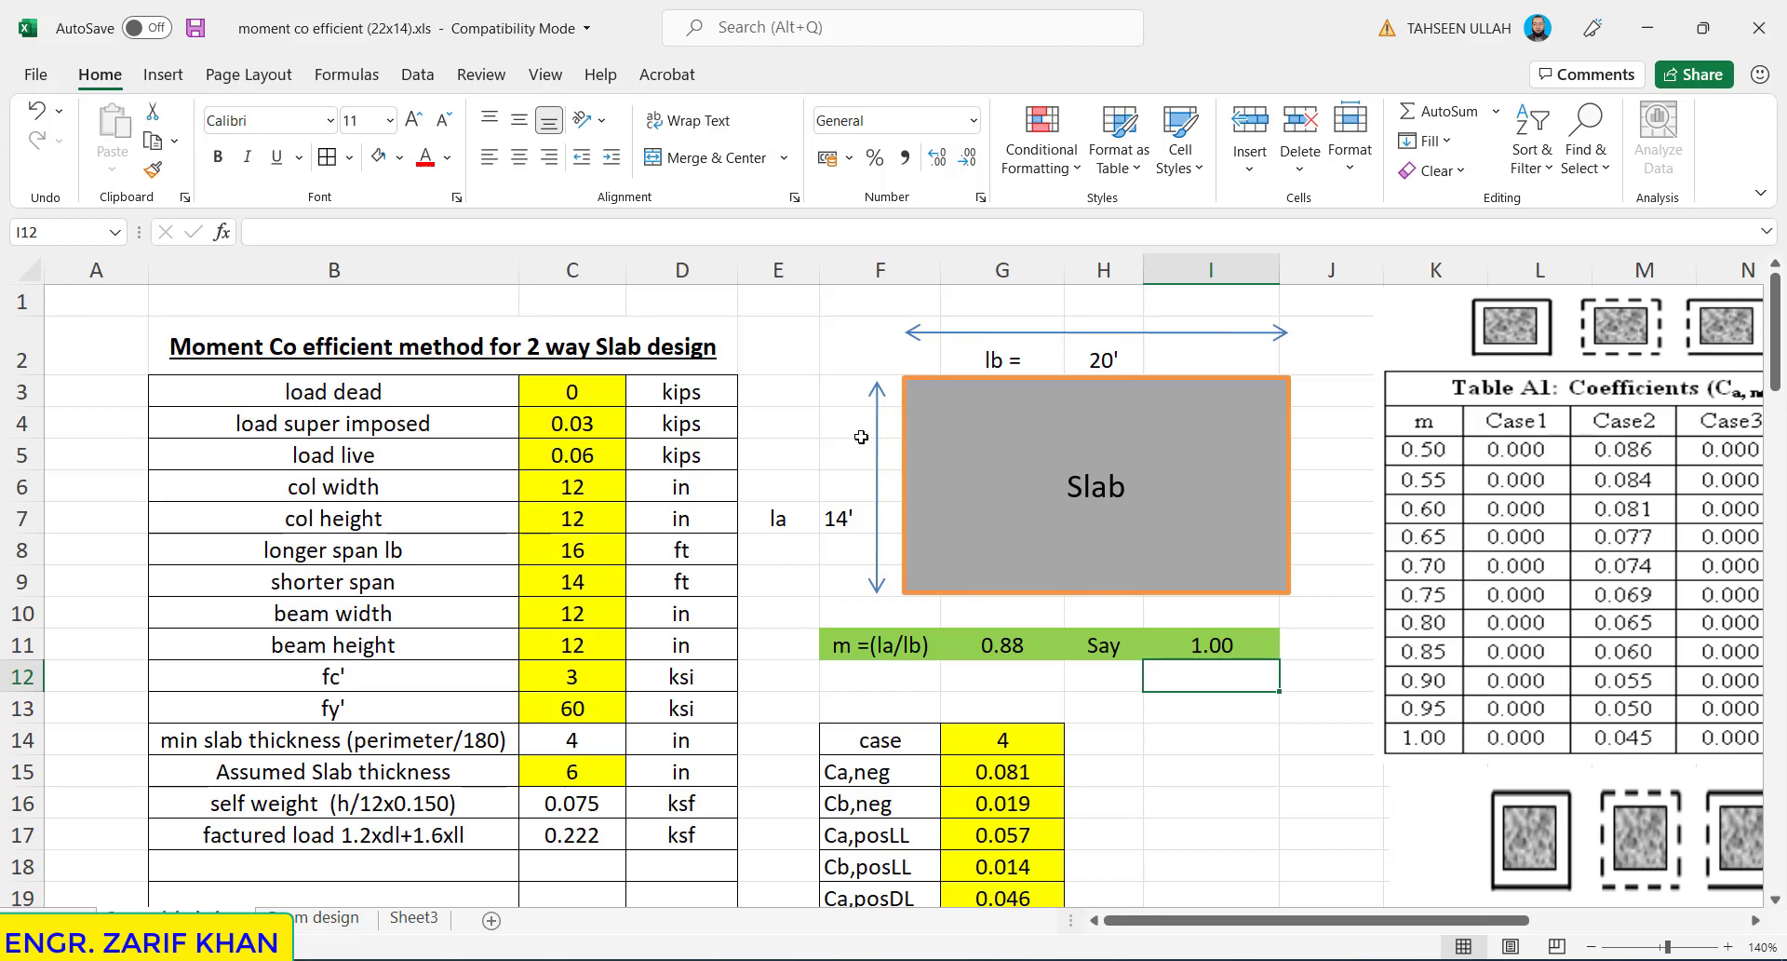
- Restore I11 to =ROUND(G11*1,2) so the Say value of m reads 0.88
double_click(1182, 641)
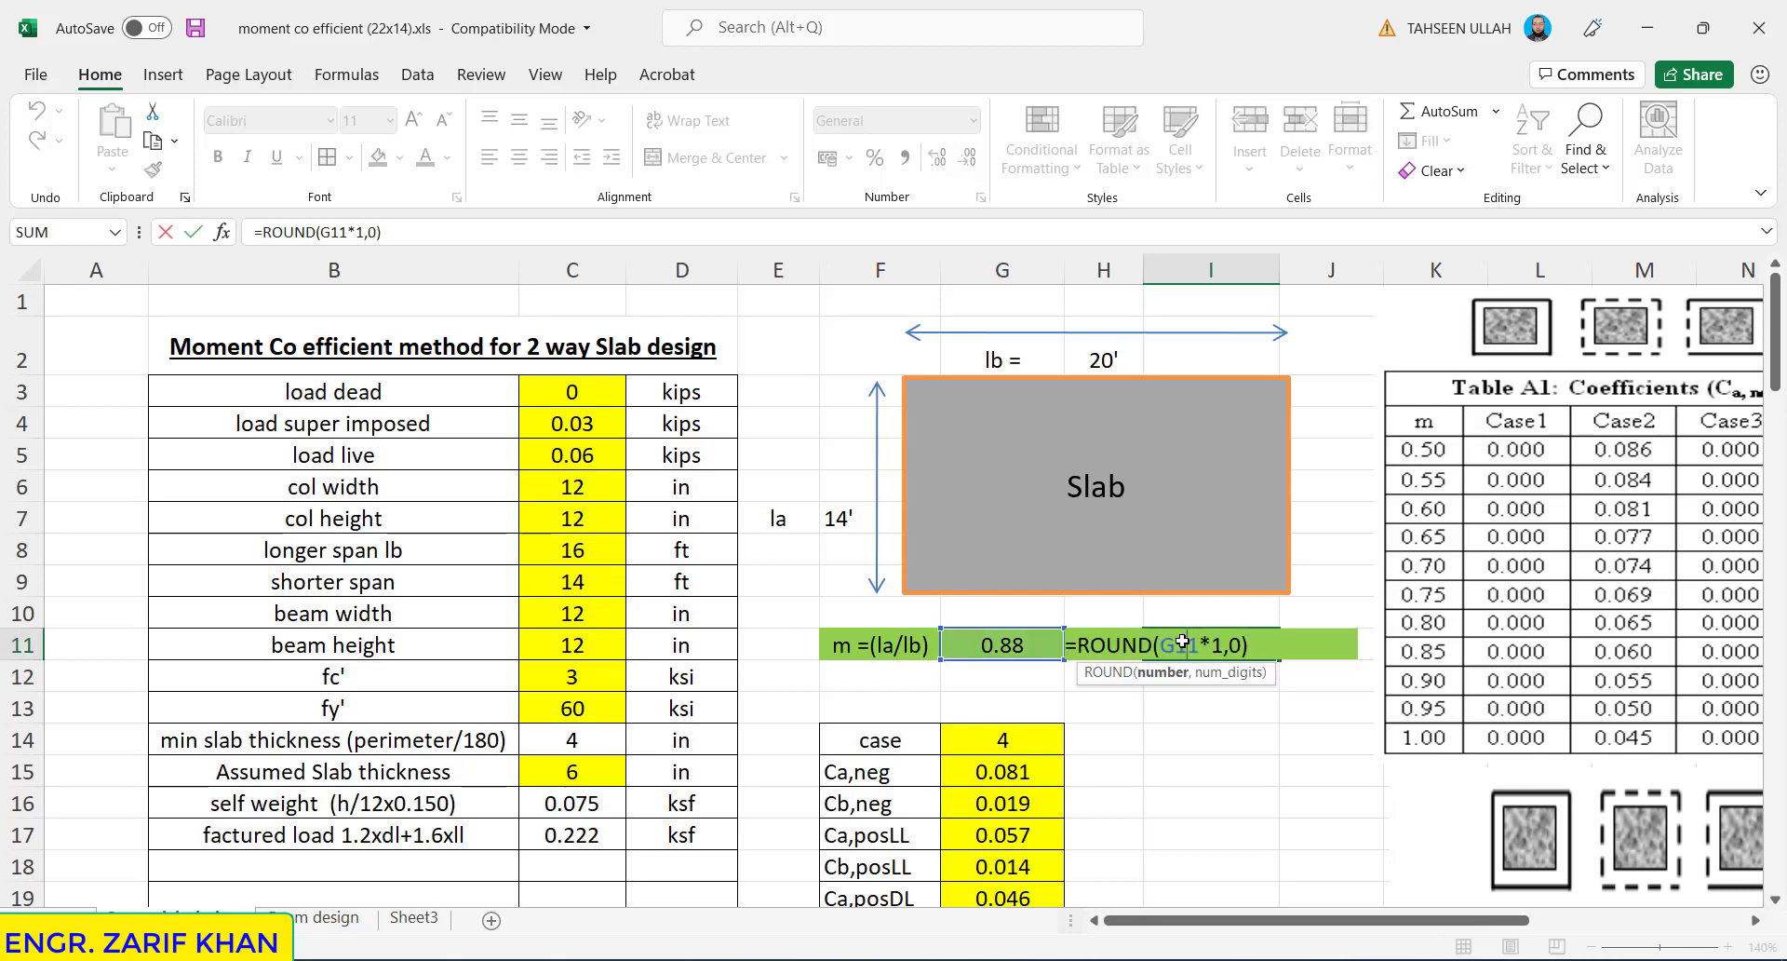
click(1242, 644)
key(BackSpace)
text(2)
key(Return)
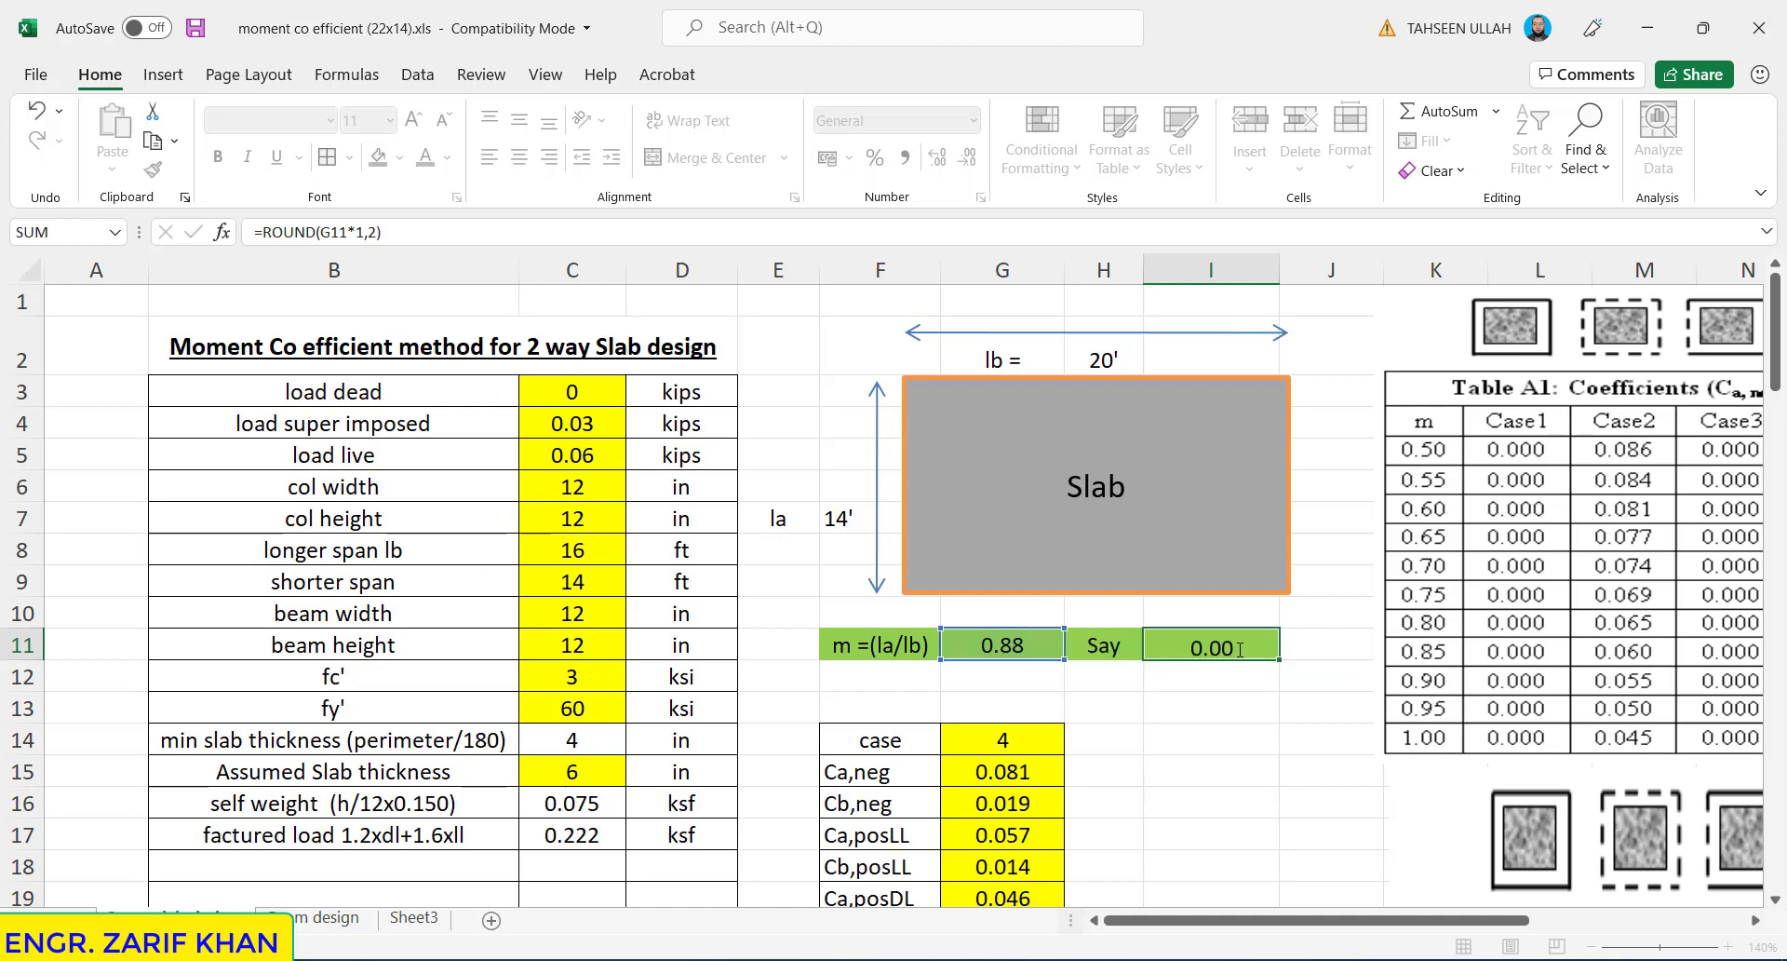
click(1227, 647)
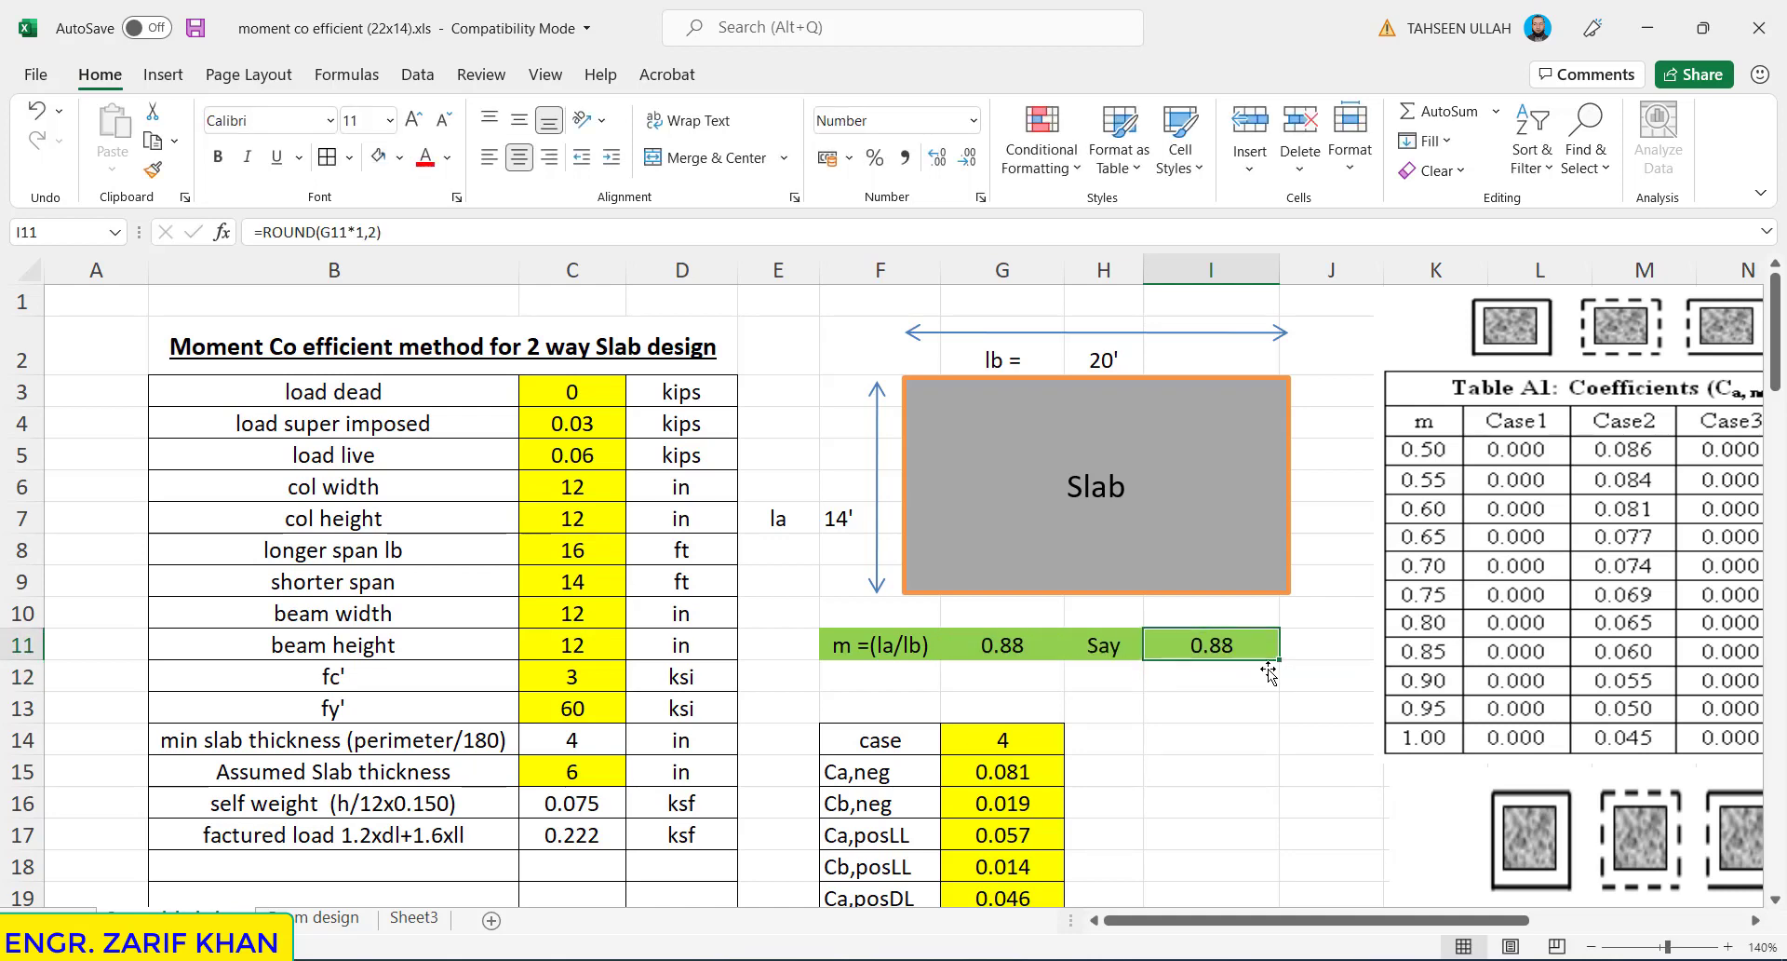
click(1428, 693)
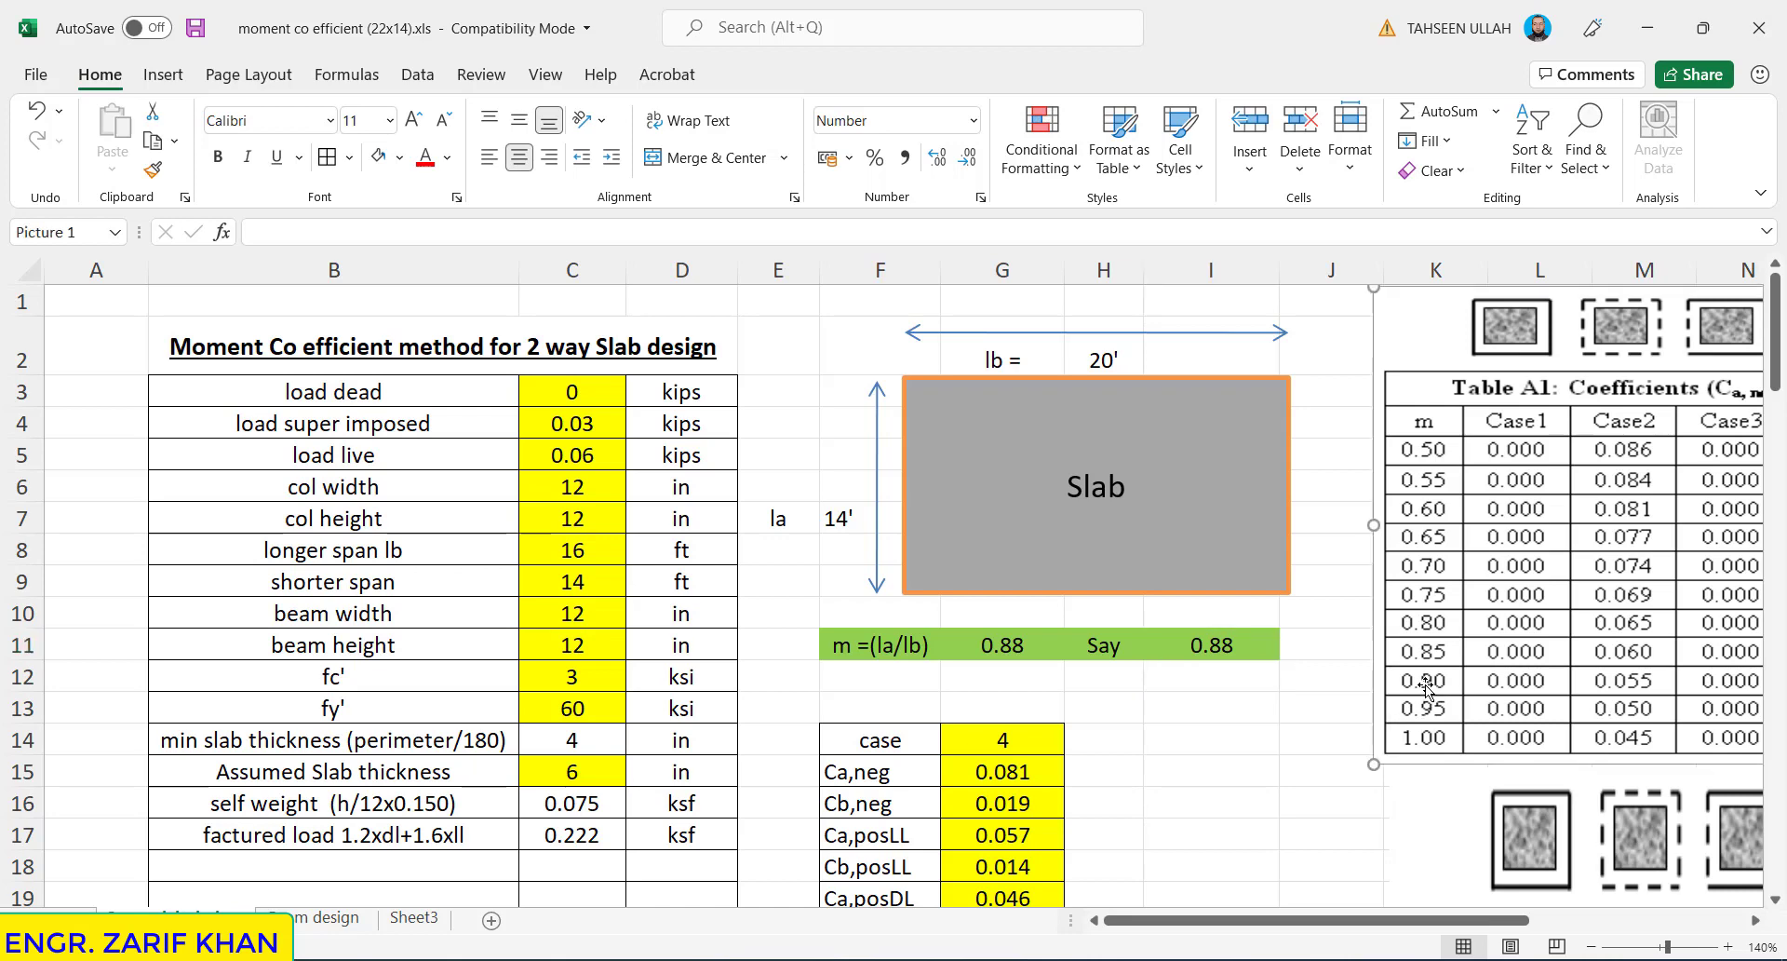
click(1345, 720)
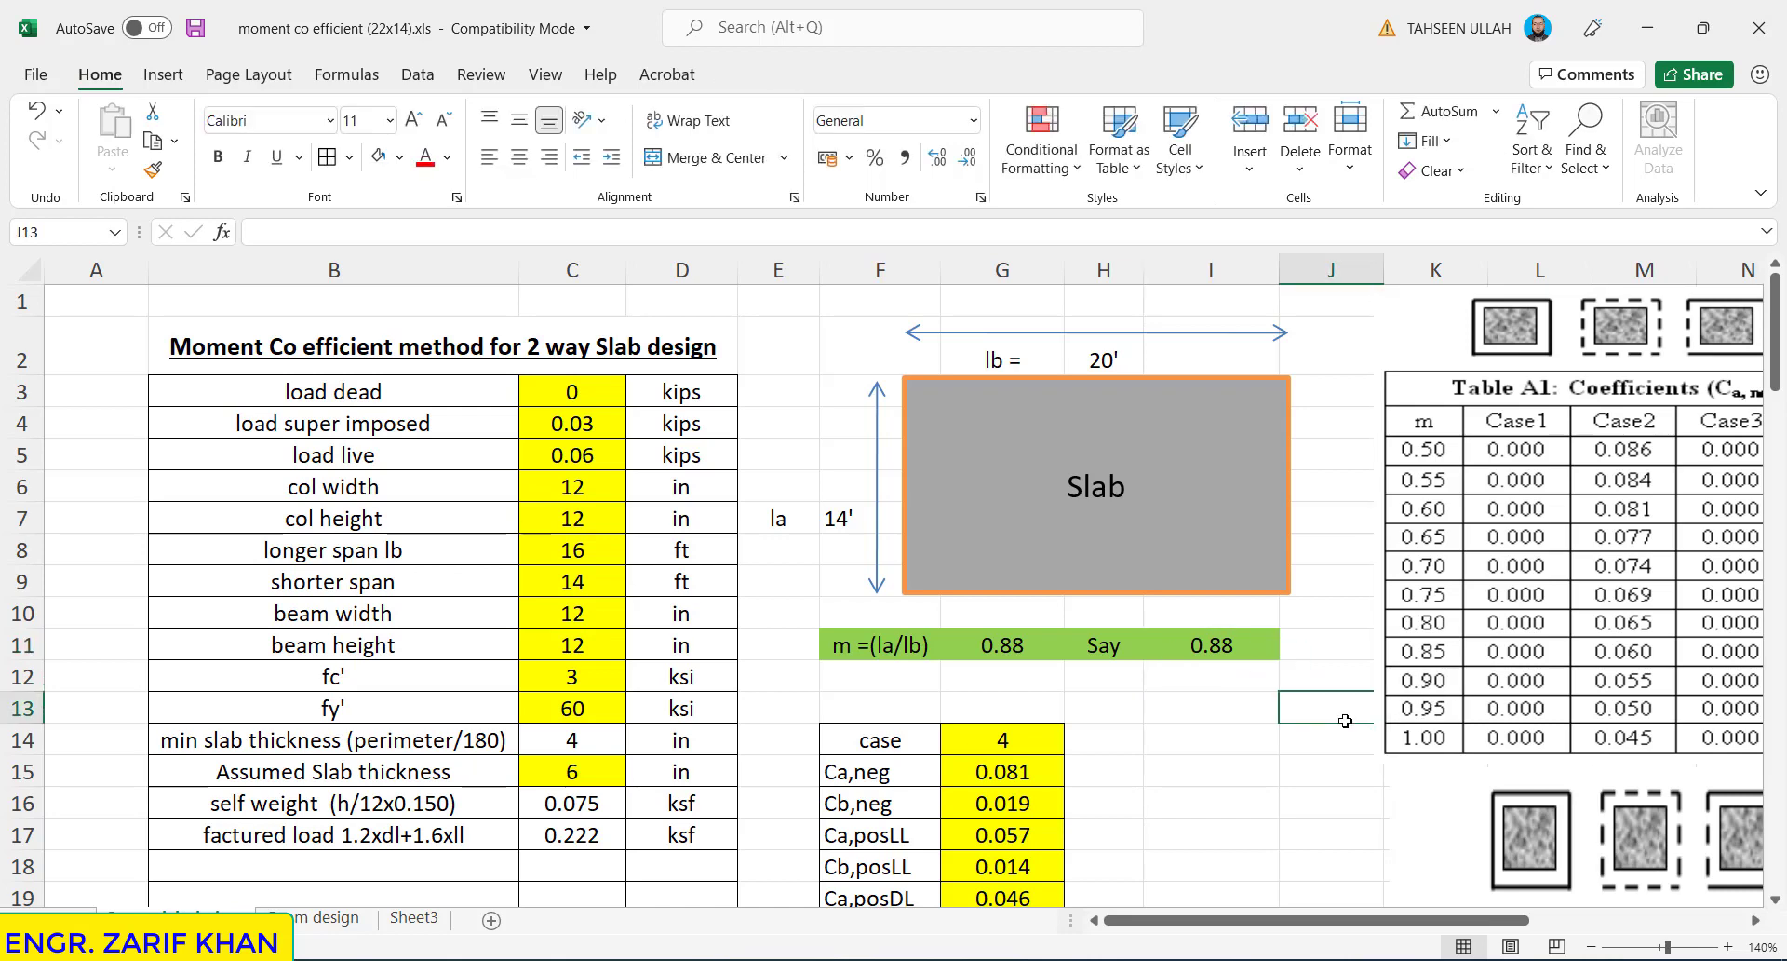
click(974, 788)
key(Down)
key(Down)
key(Down)
key(Down)
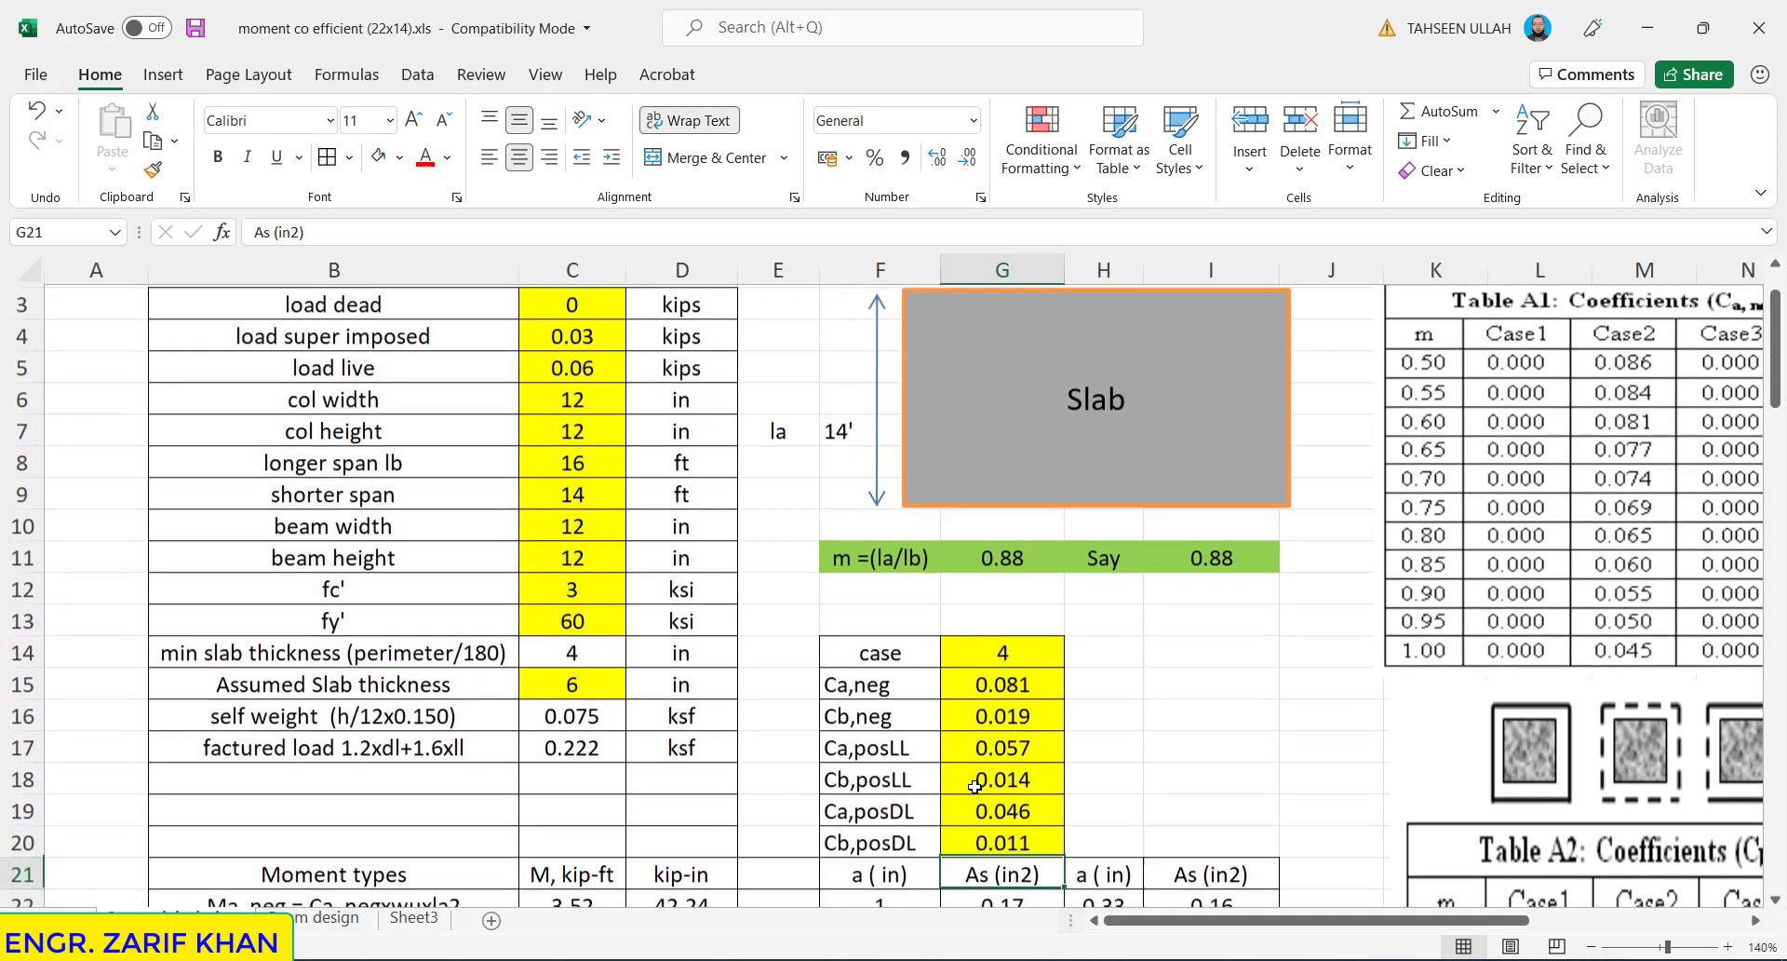
key(Down)
key(Down)
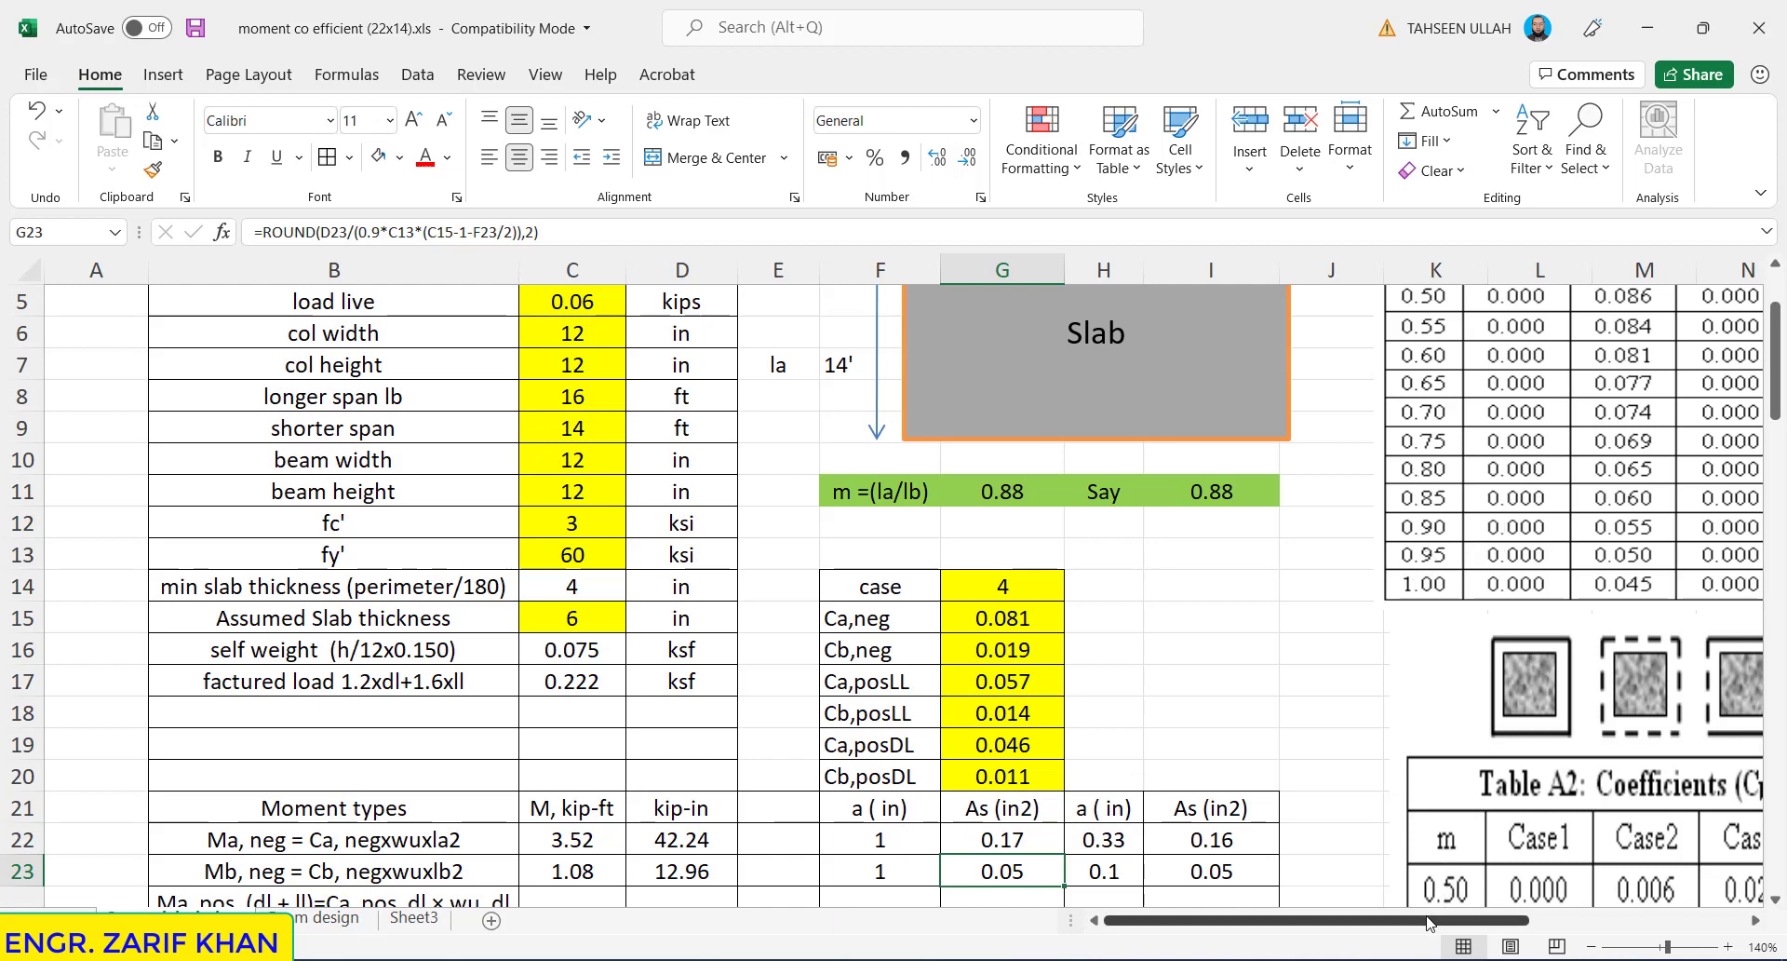
drag(1431, 923, 1469, 922)
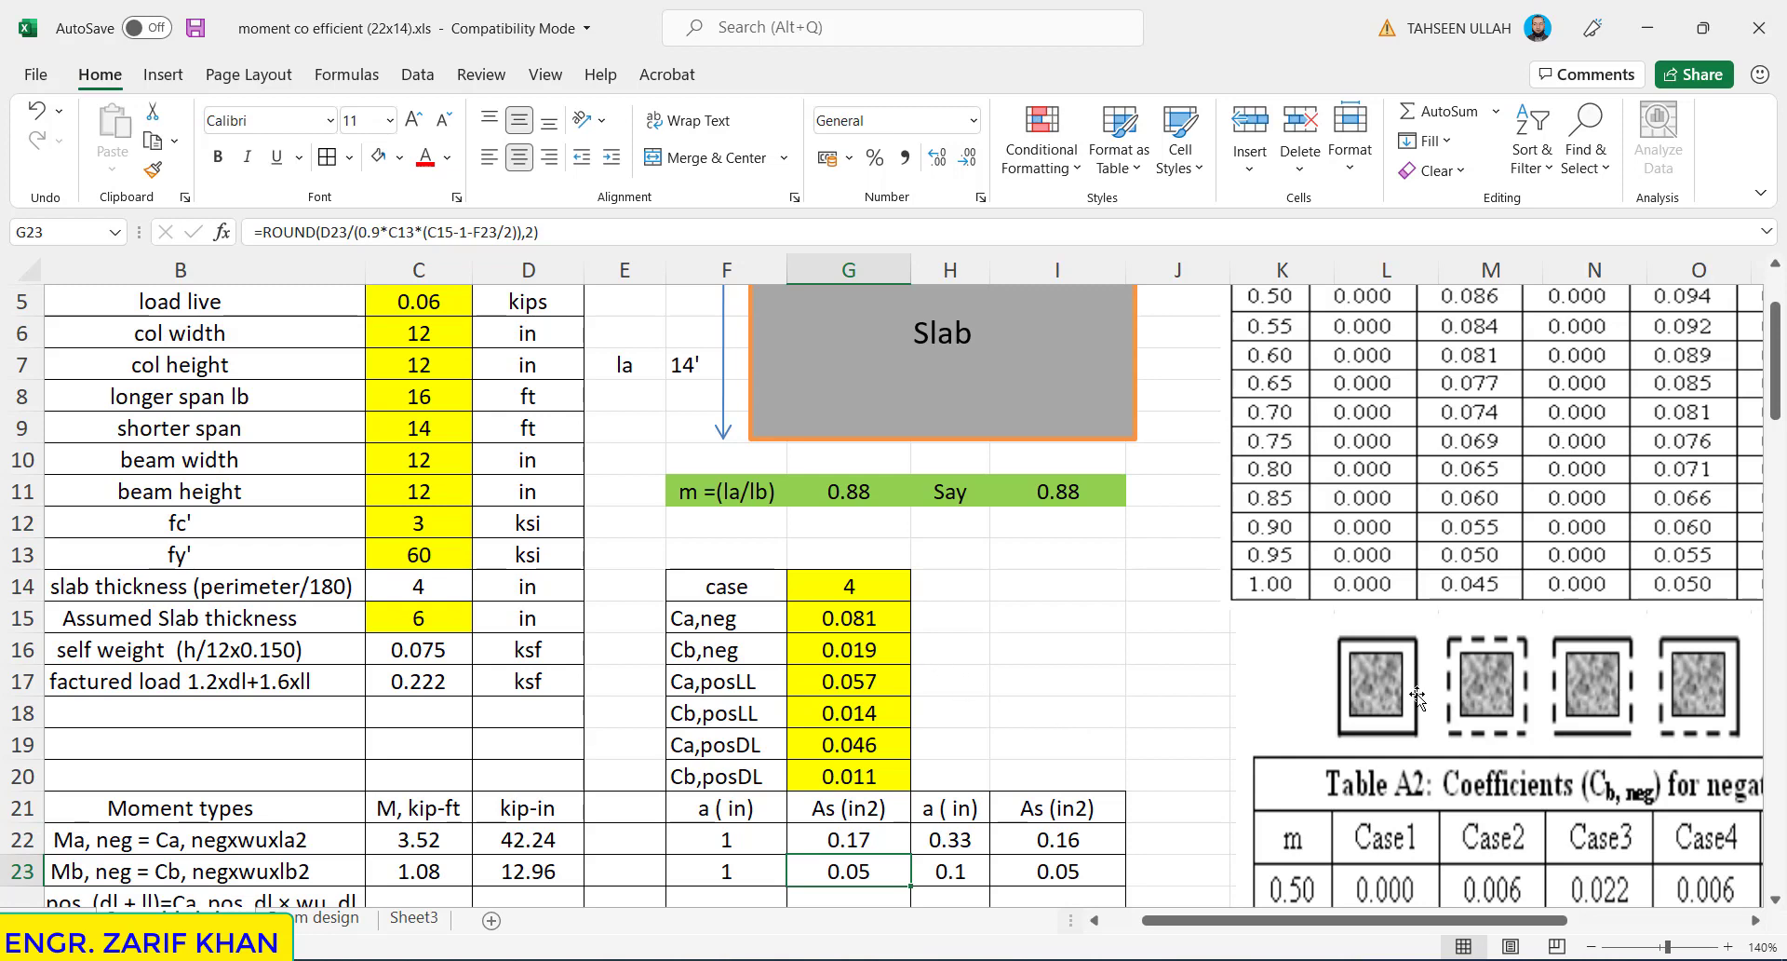
drag(1776, 402, 1780, 502)
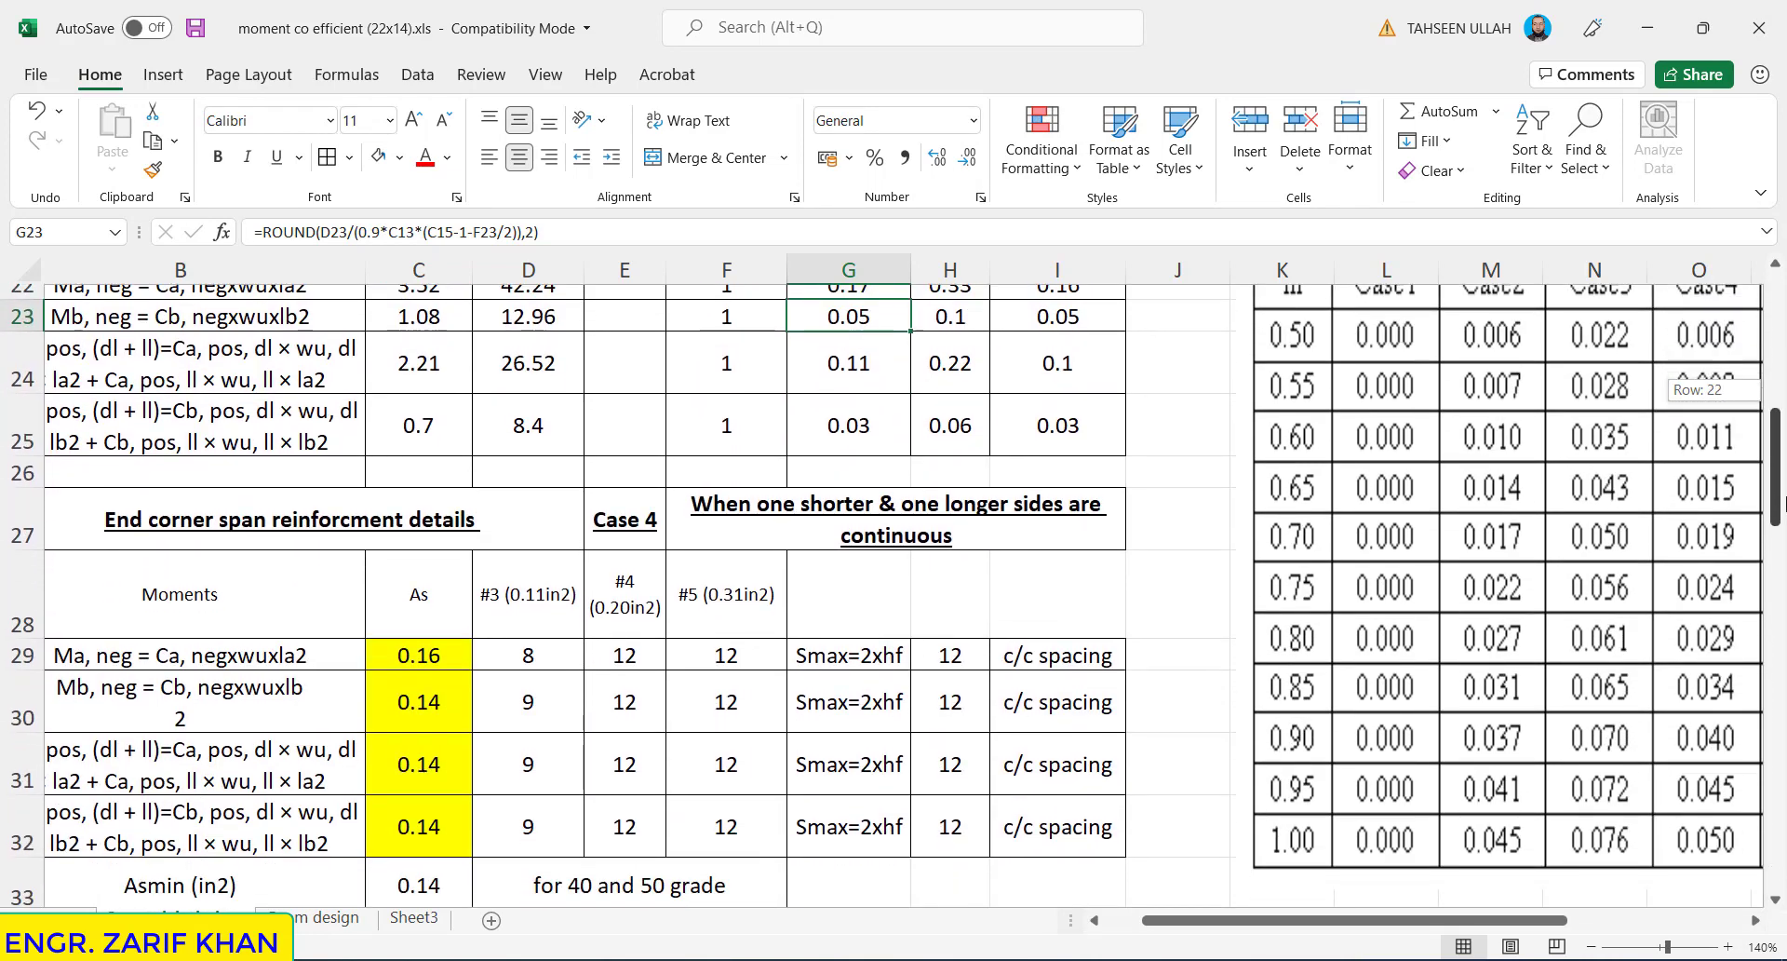
drag(1410, 920, 1450, 919)
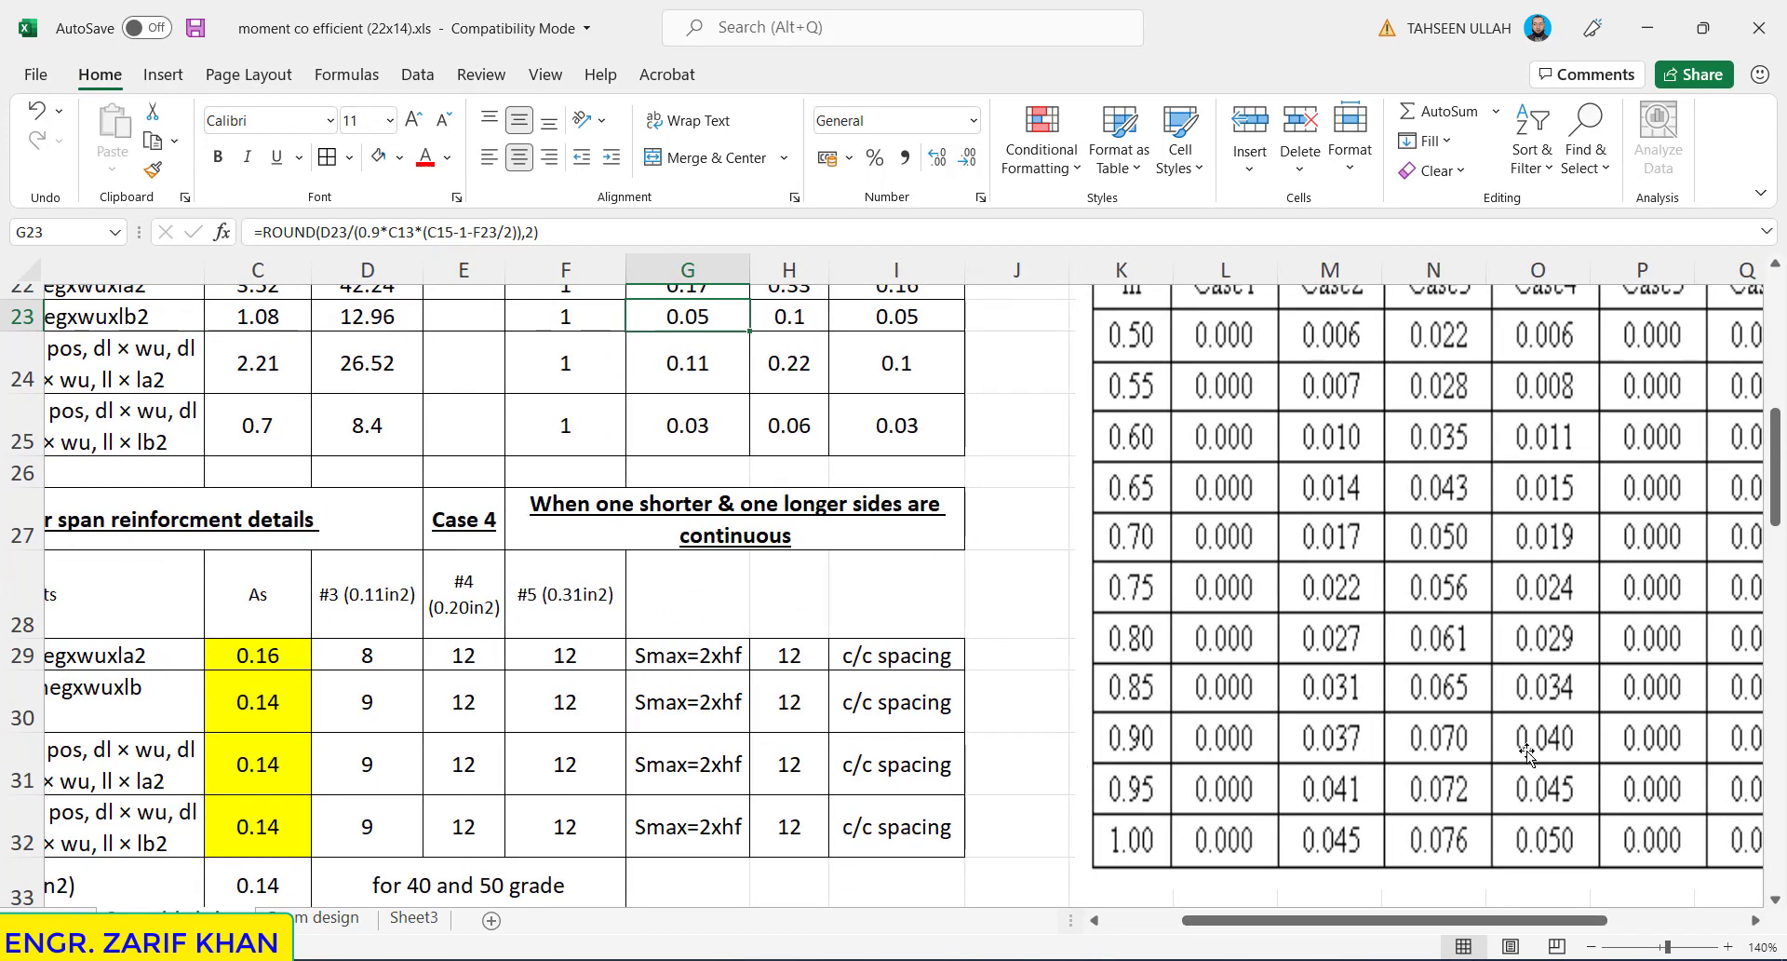
drag(1779, 505, 1779, 372)
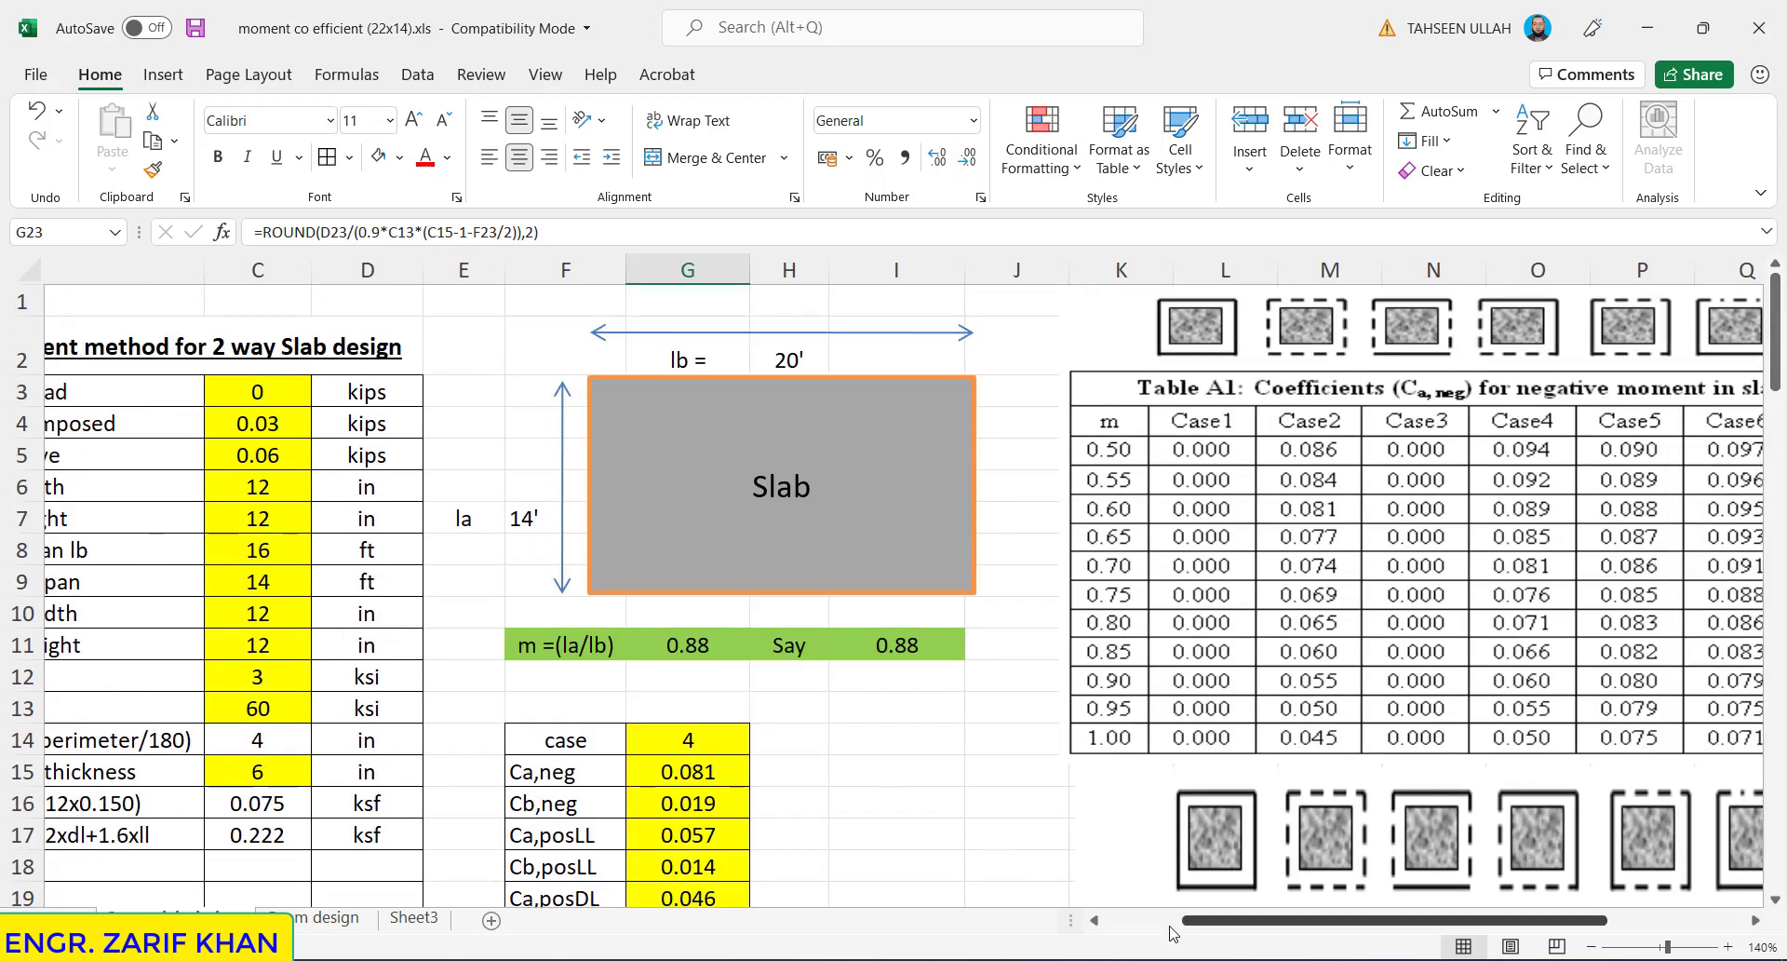
drag(1204, 925, 1126, 921)
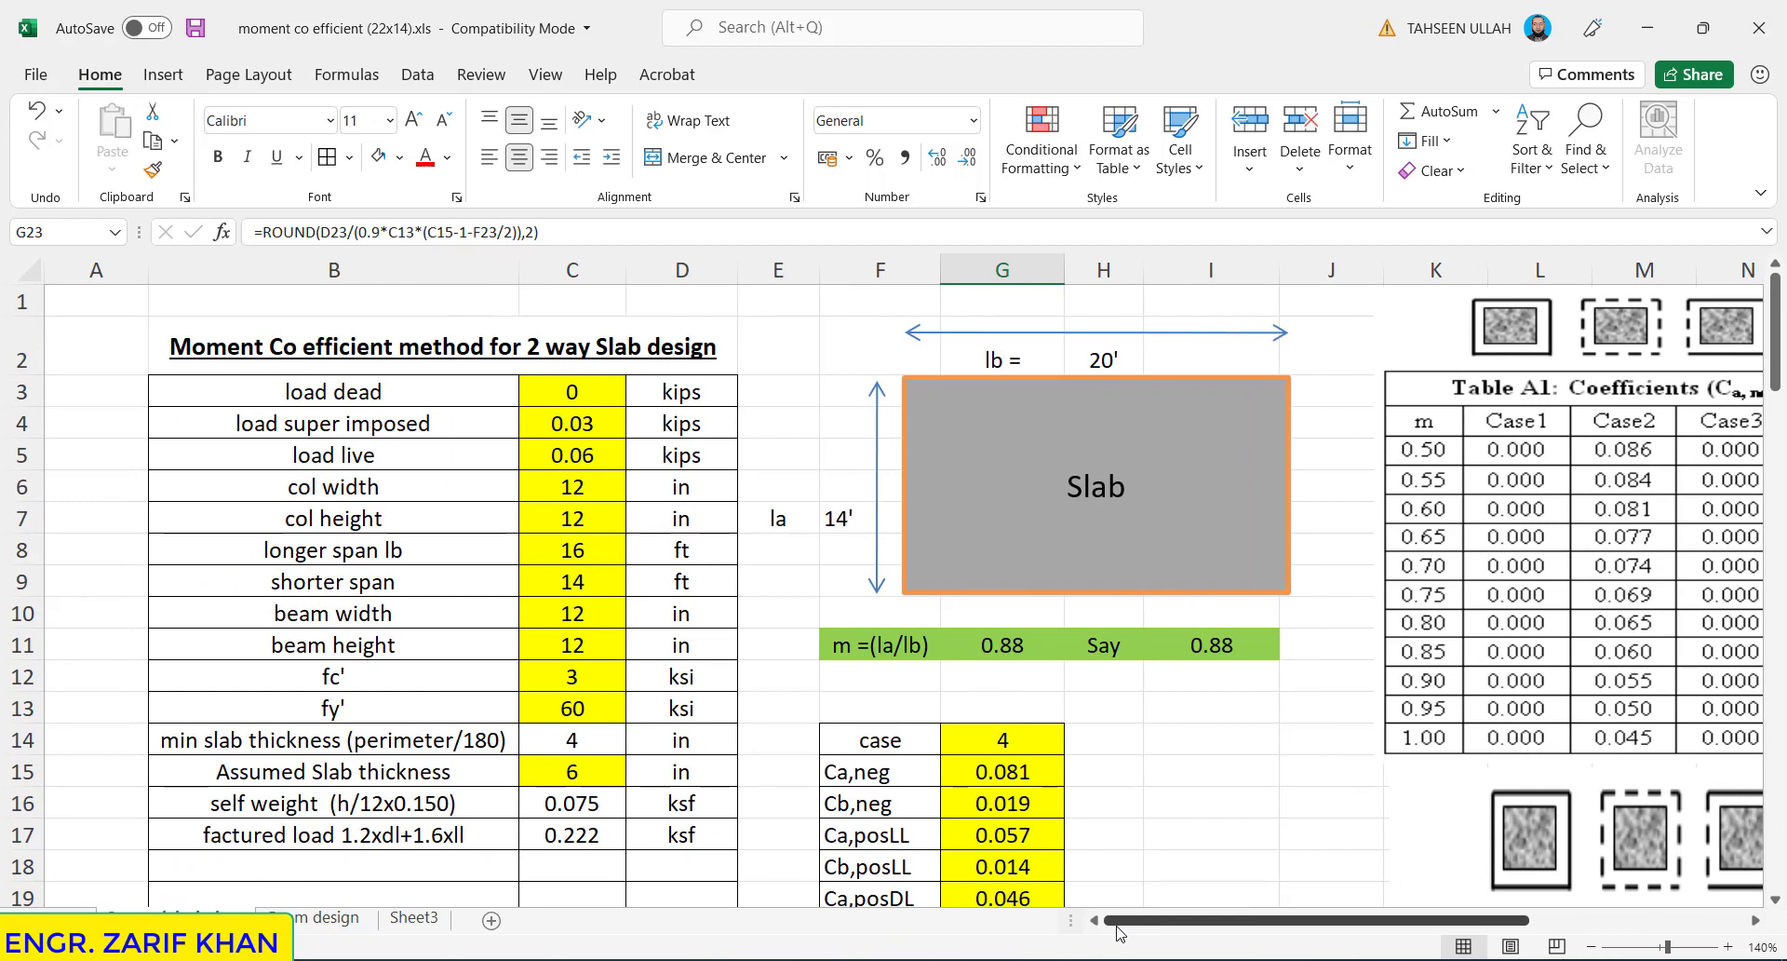
click(572, 645)
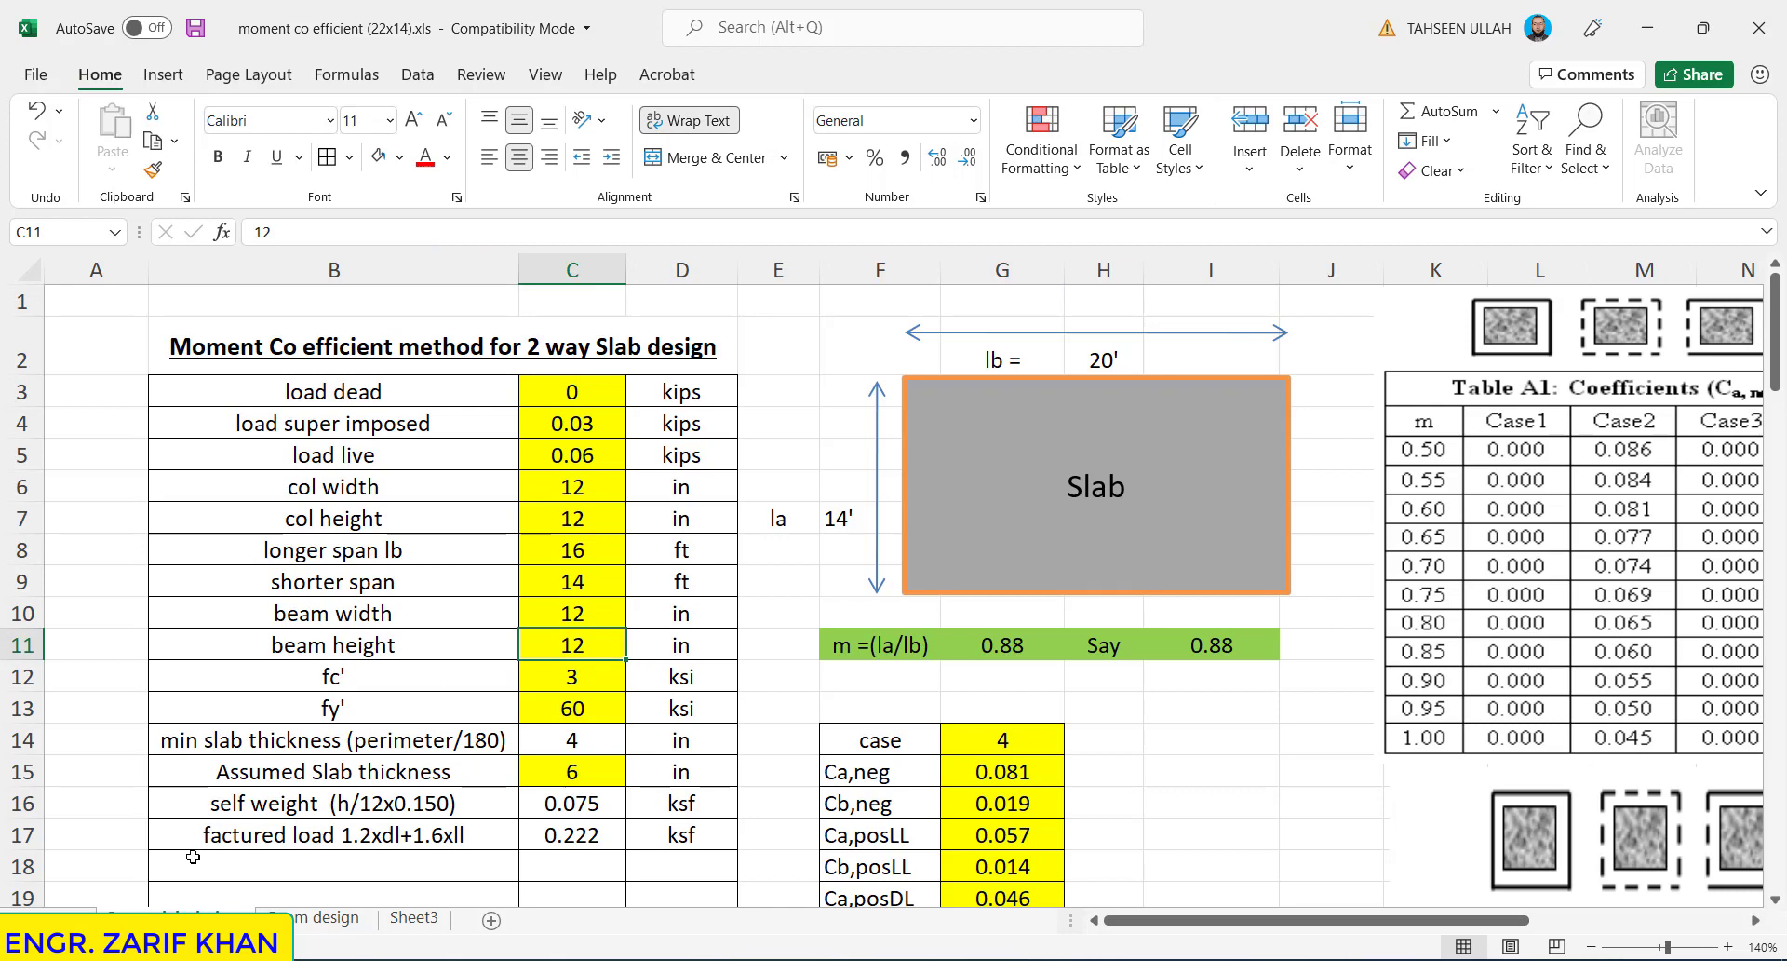
key(F9)
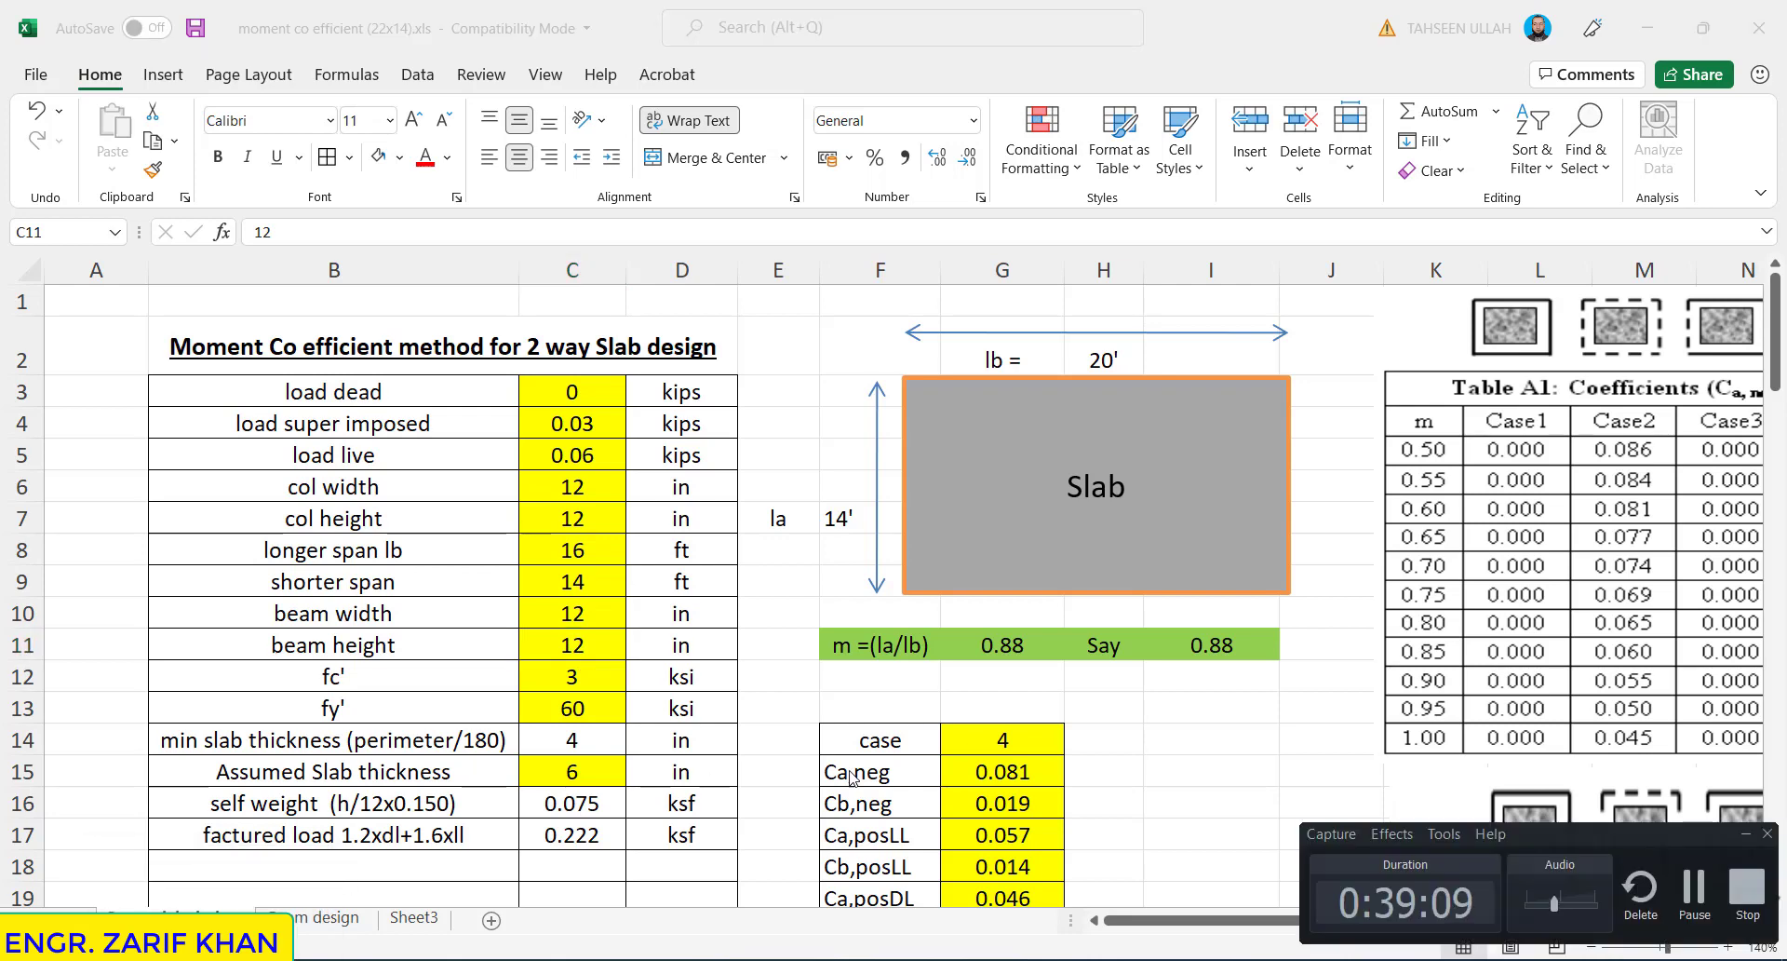